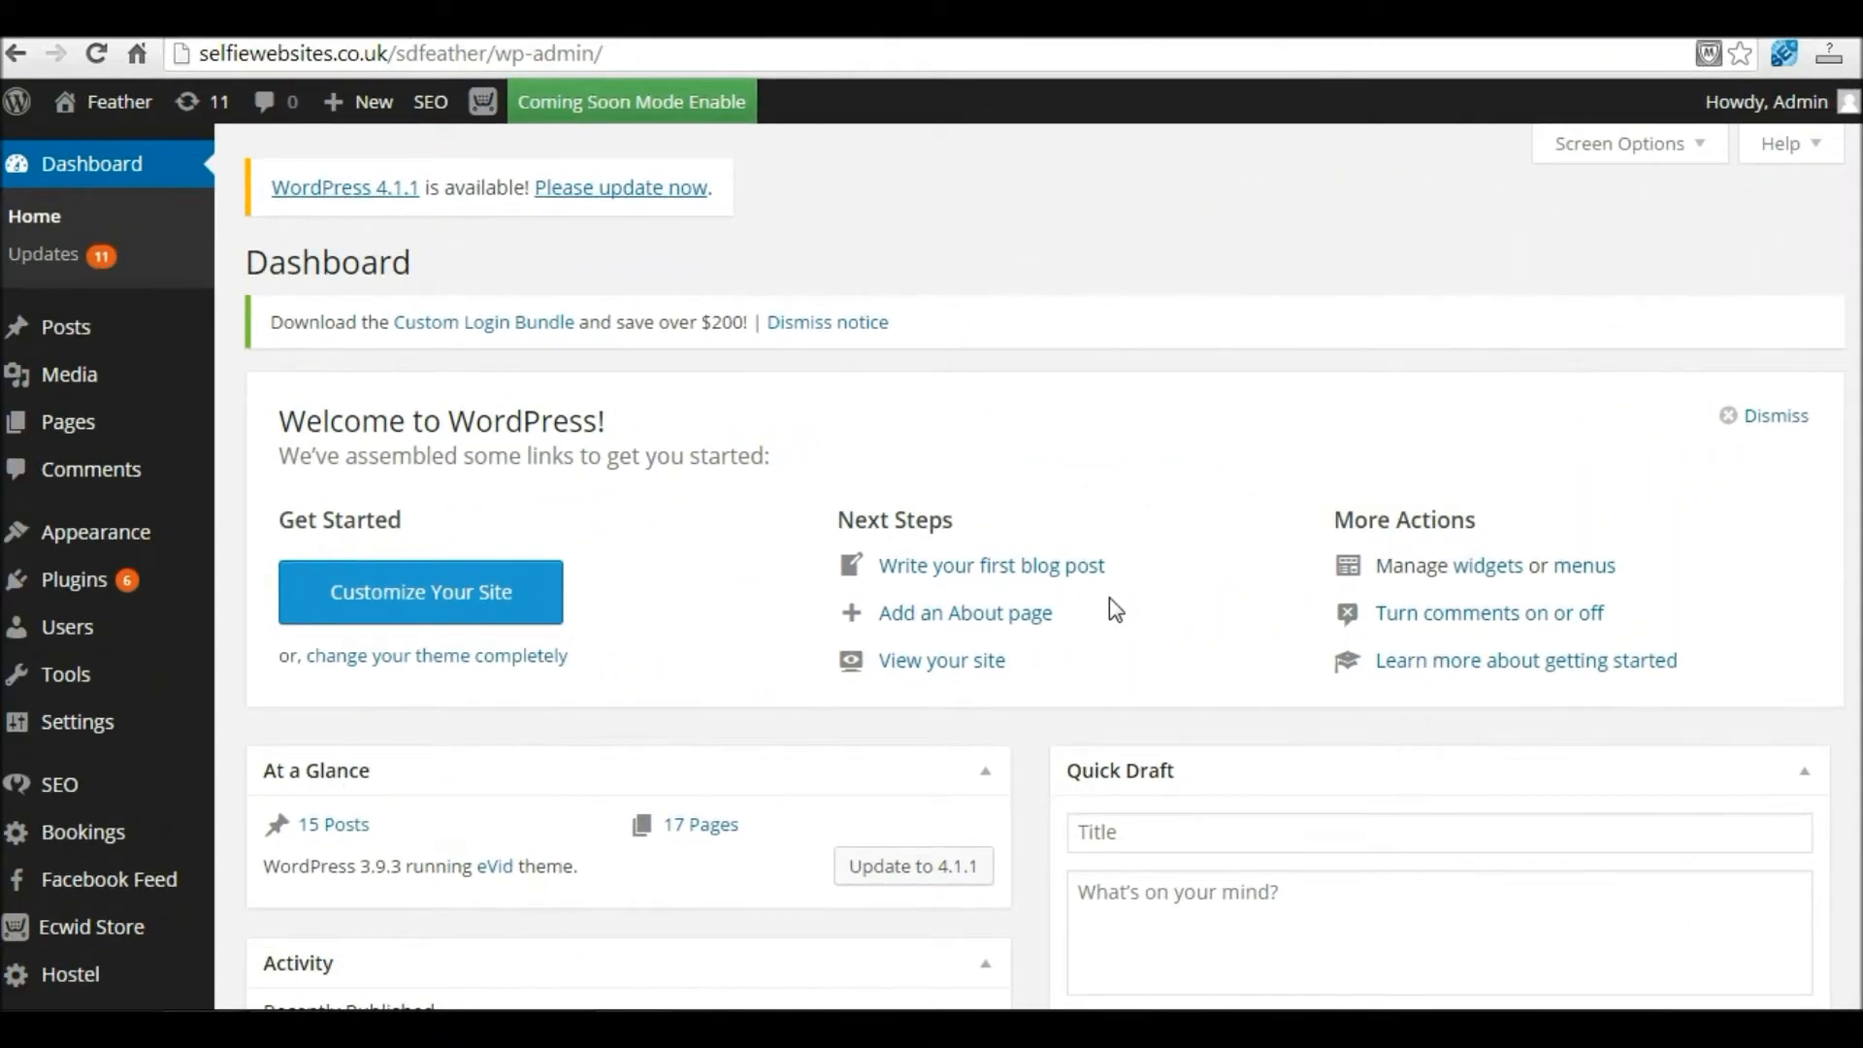
# Step: Set the Webriti Coming Soon Pro General Settings status to Disabled and save it
pyautogui.moveTo(76, 344)
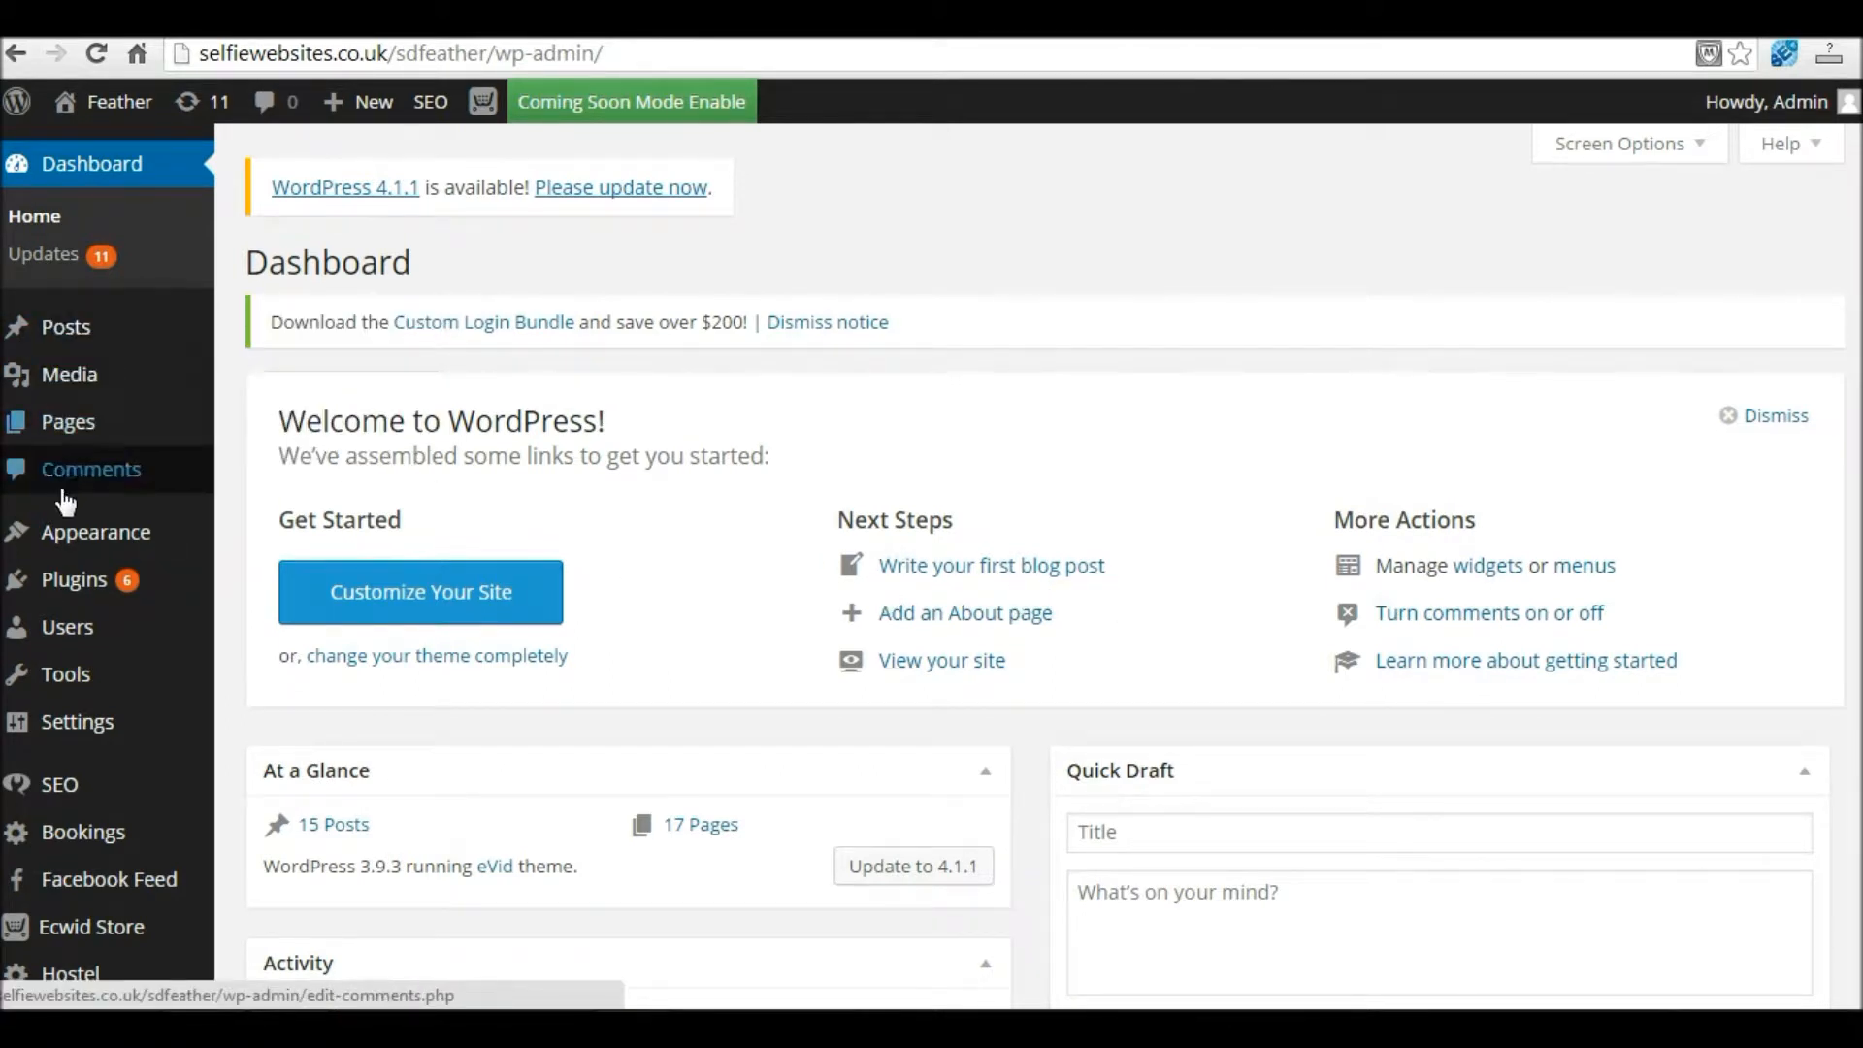
pyautogui.moveTo(87, 757)
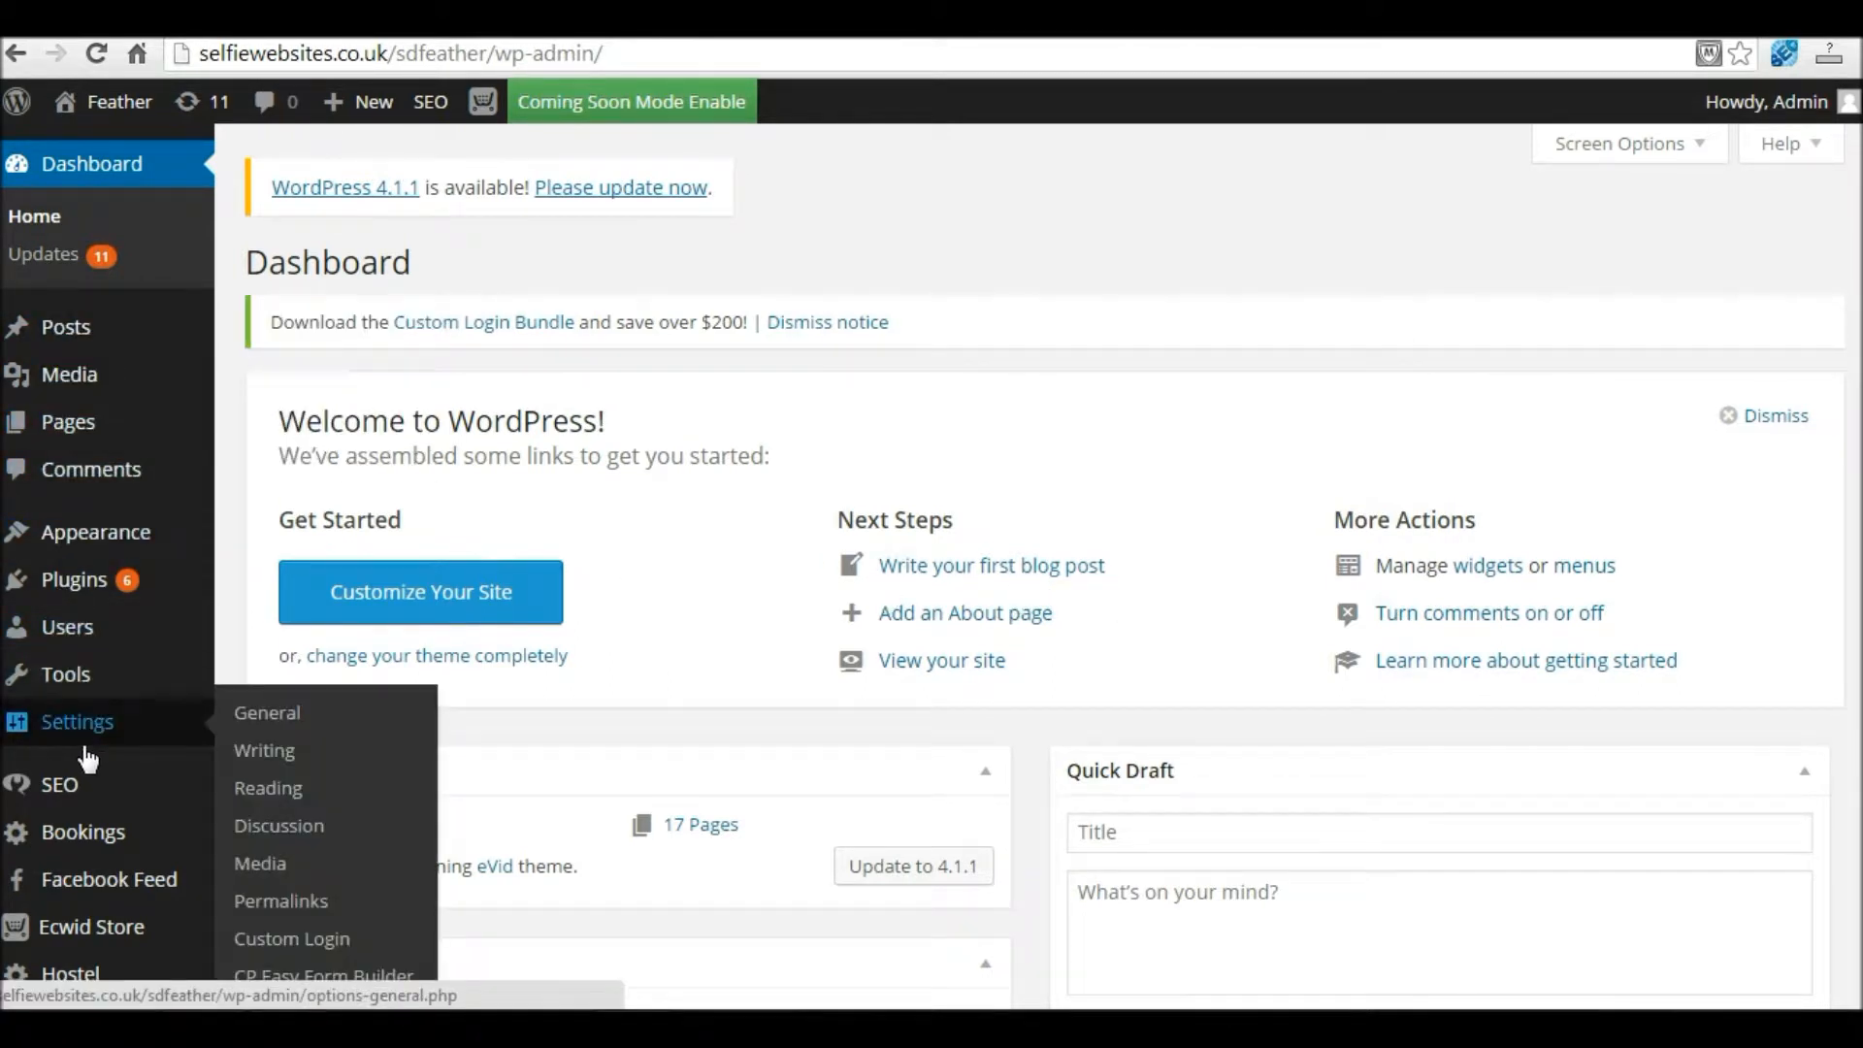
pyautogui.scroll(-2, 970, 582)
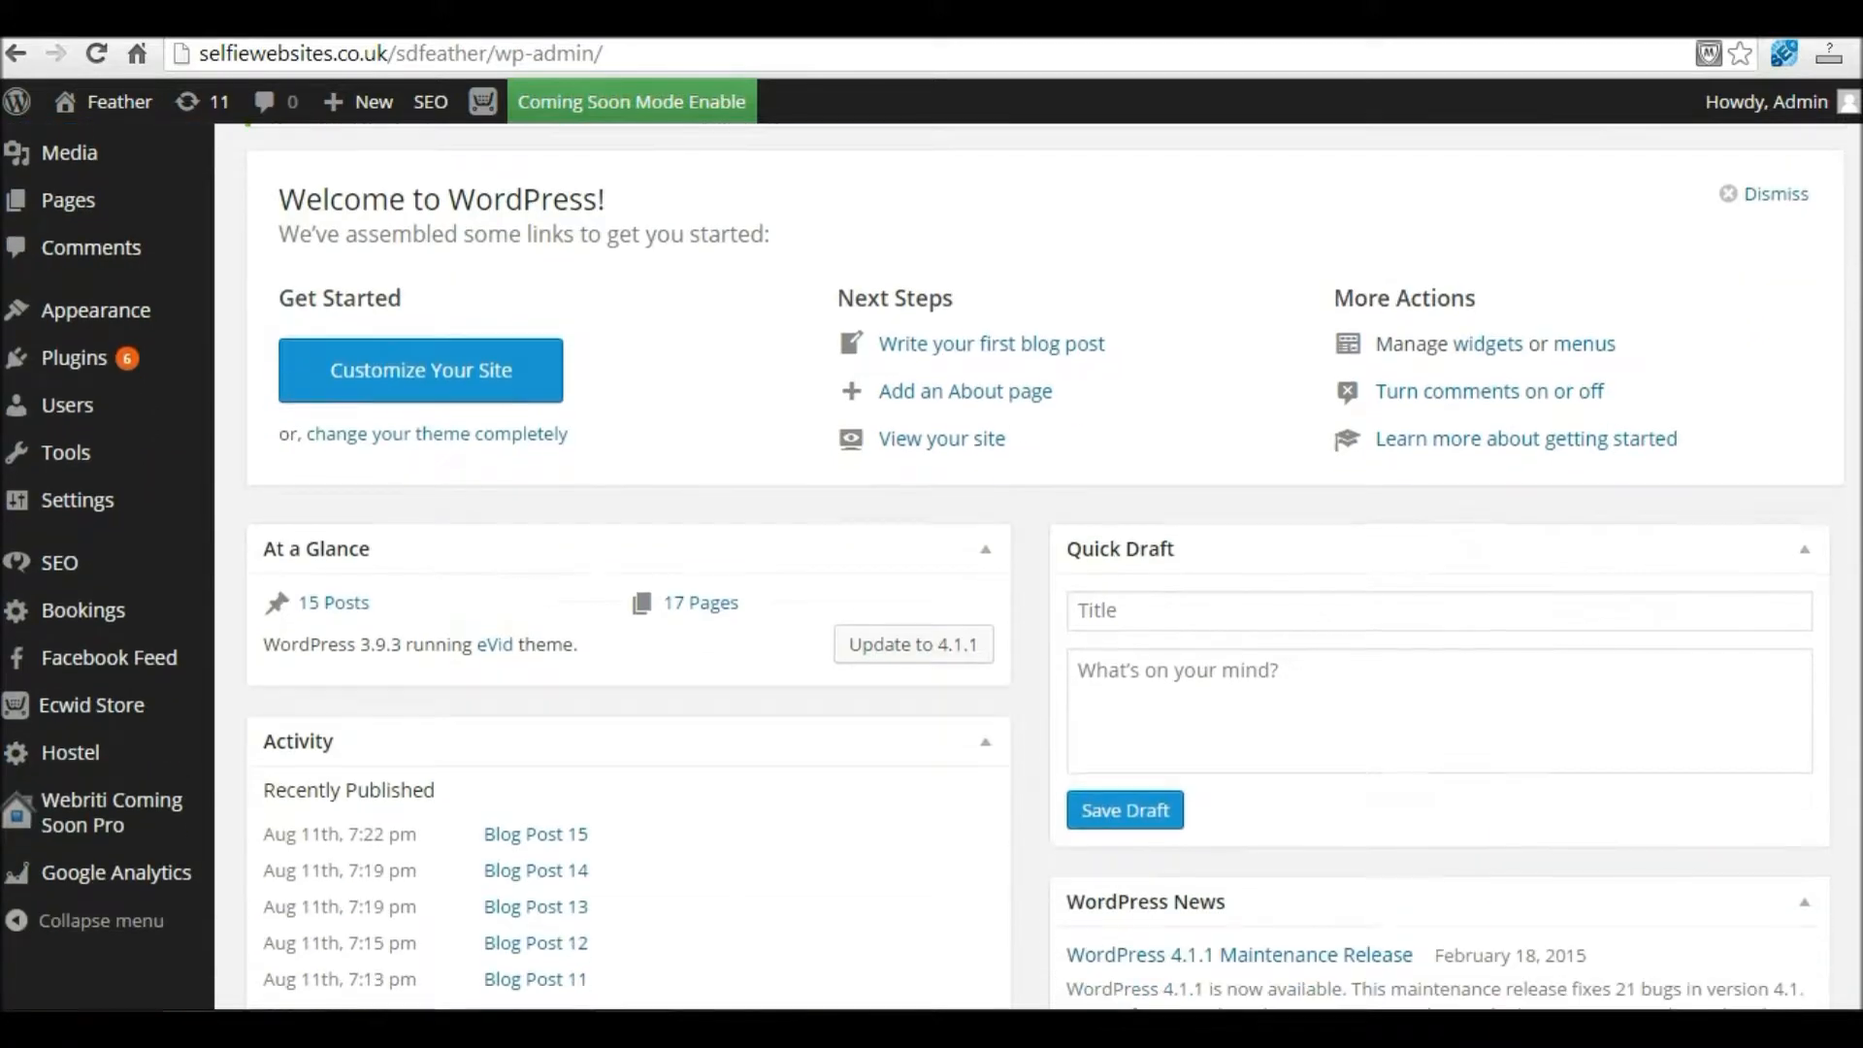
pyautogui.moveTo(43, 803)
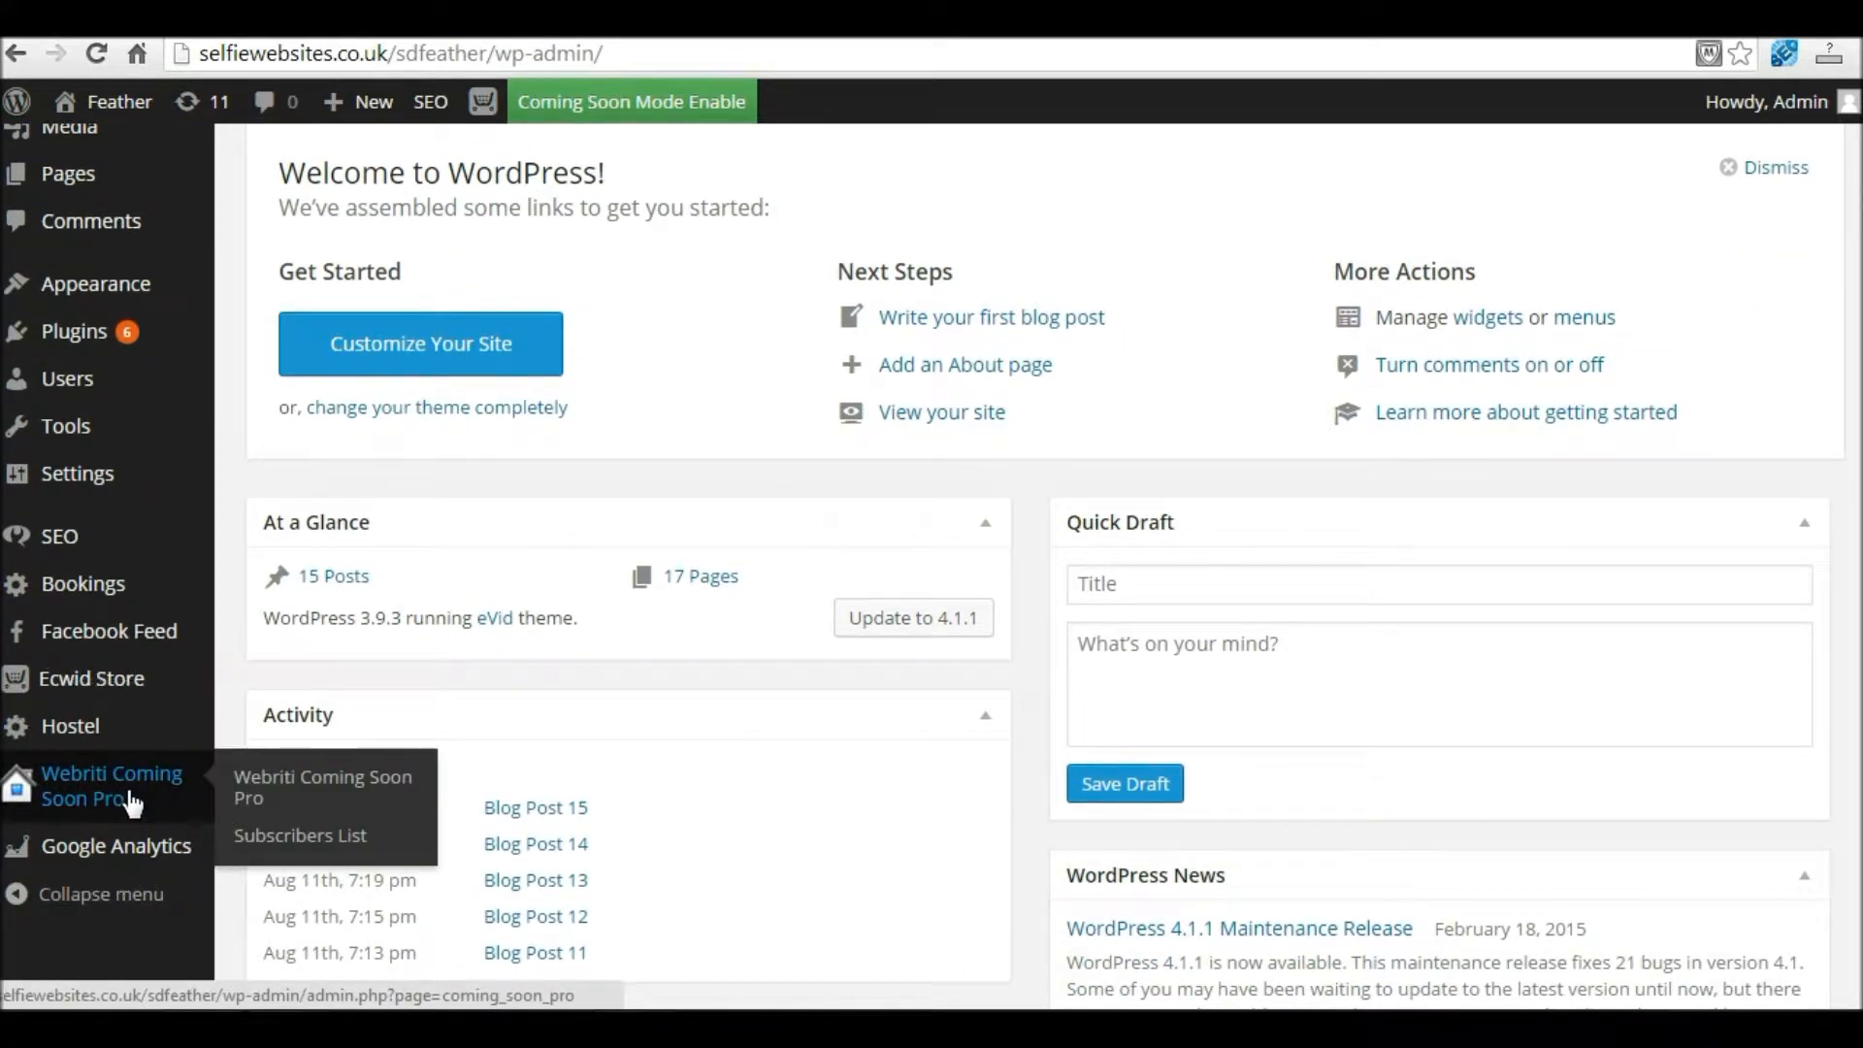
pyautogui.click(125, 783)
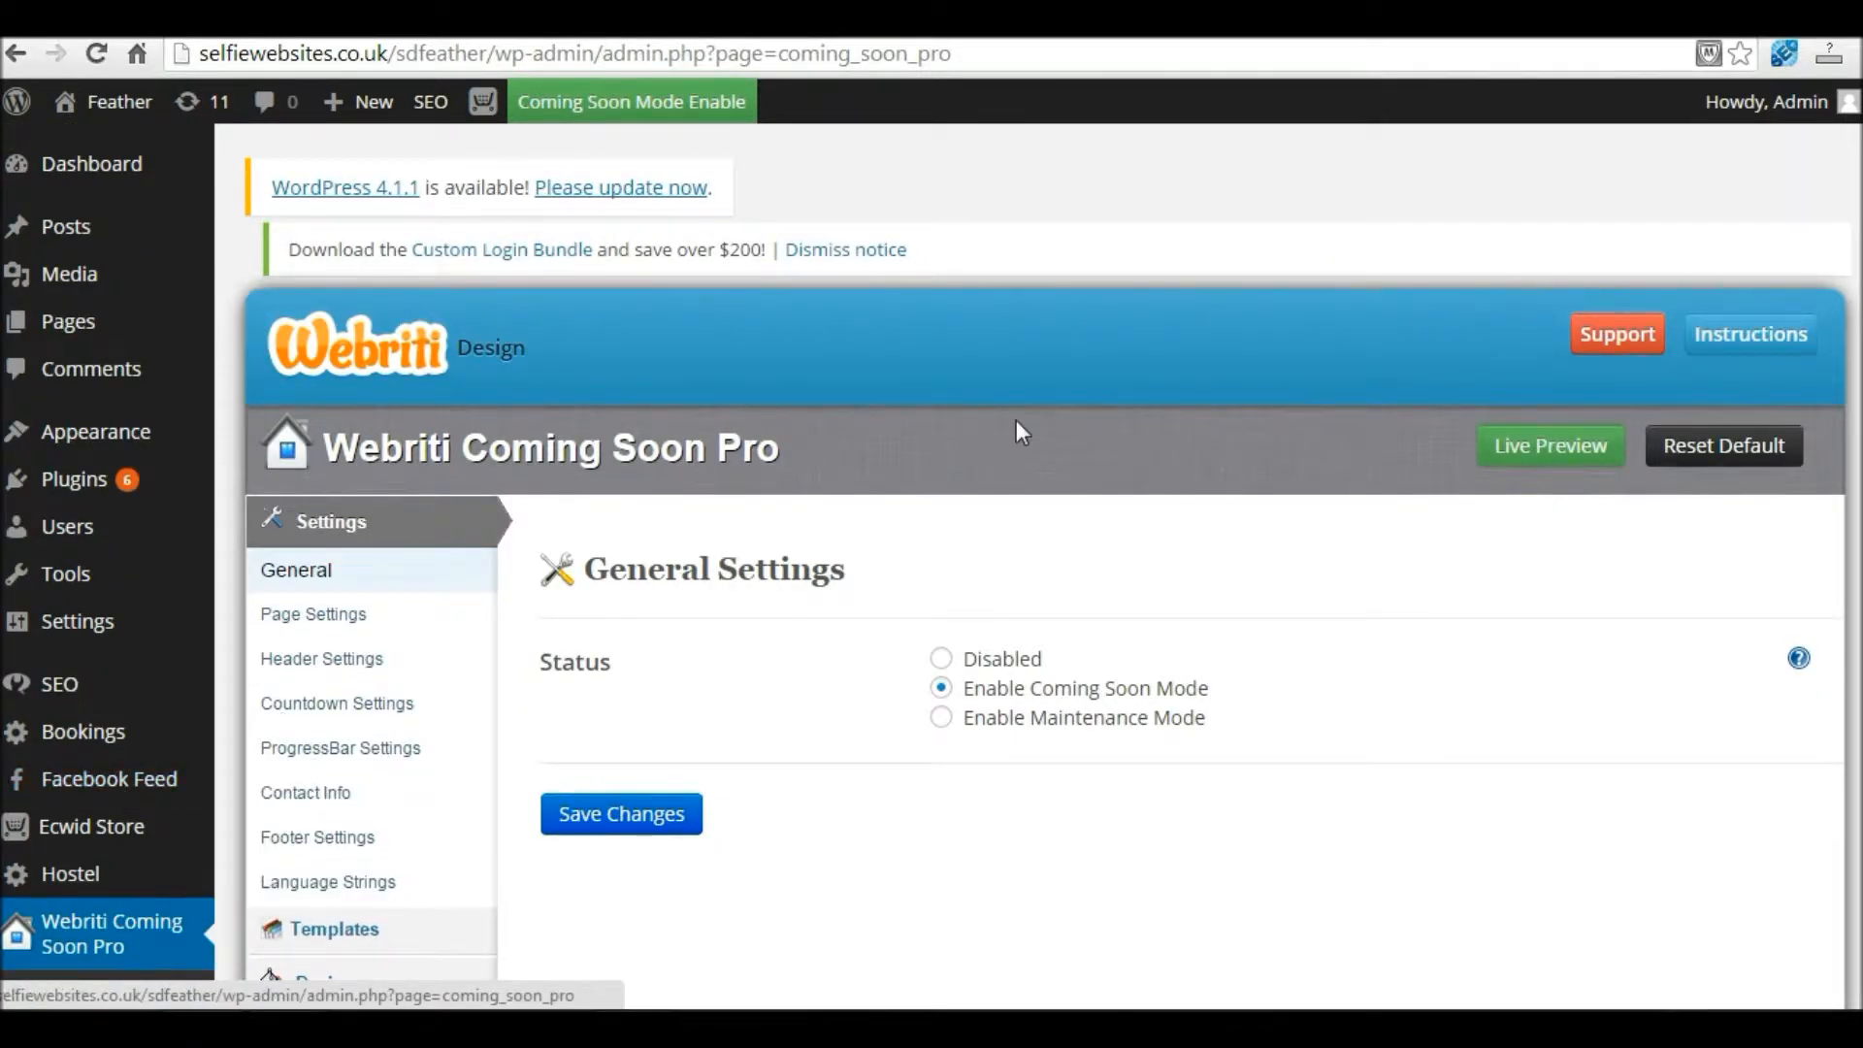
pyautogui.scroll(-1, 929, 552)
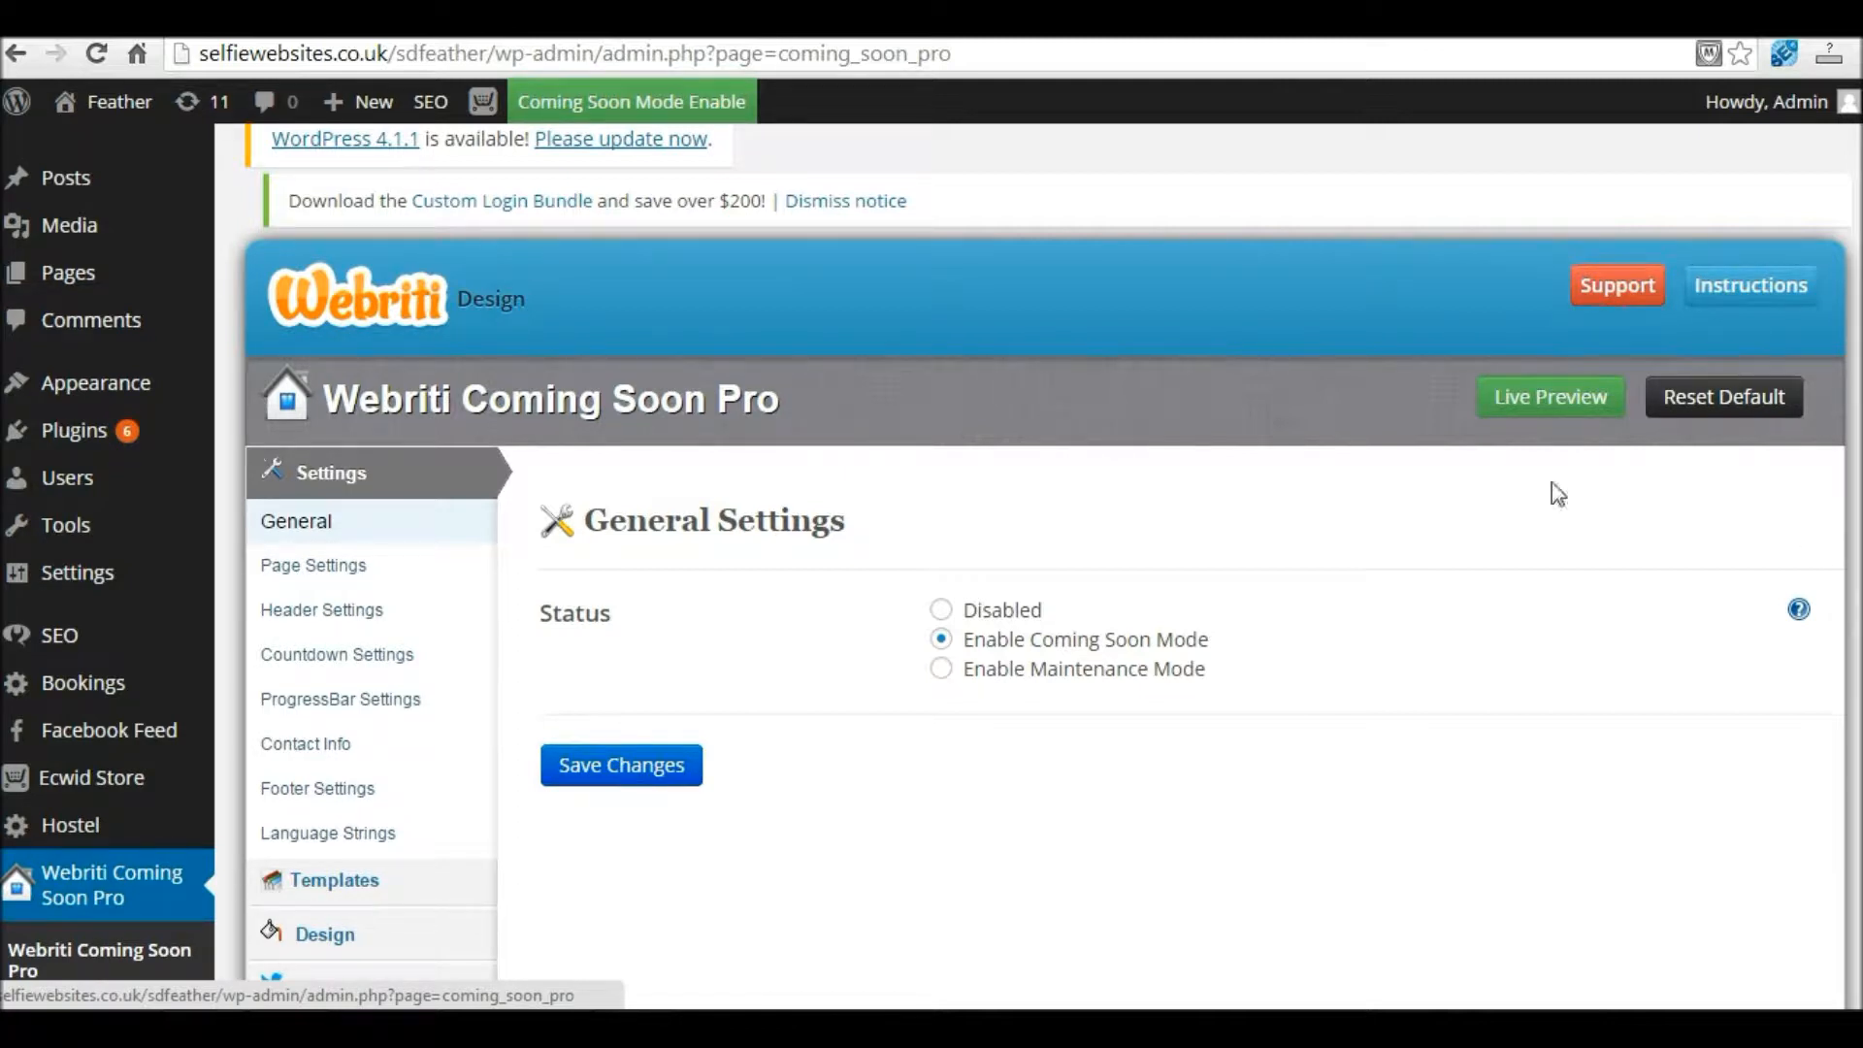
pyautogui.press('ctrl')
pyautogui.press('ctrl')
pyautogui.press('ctrl')
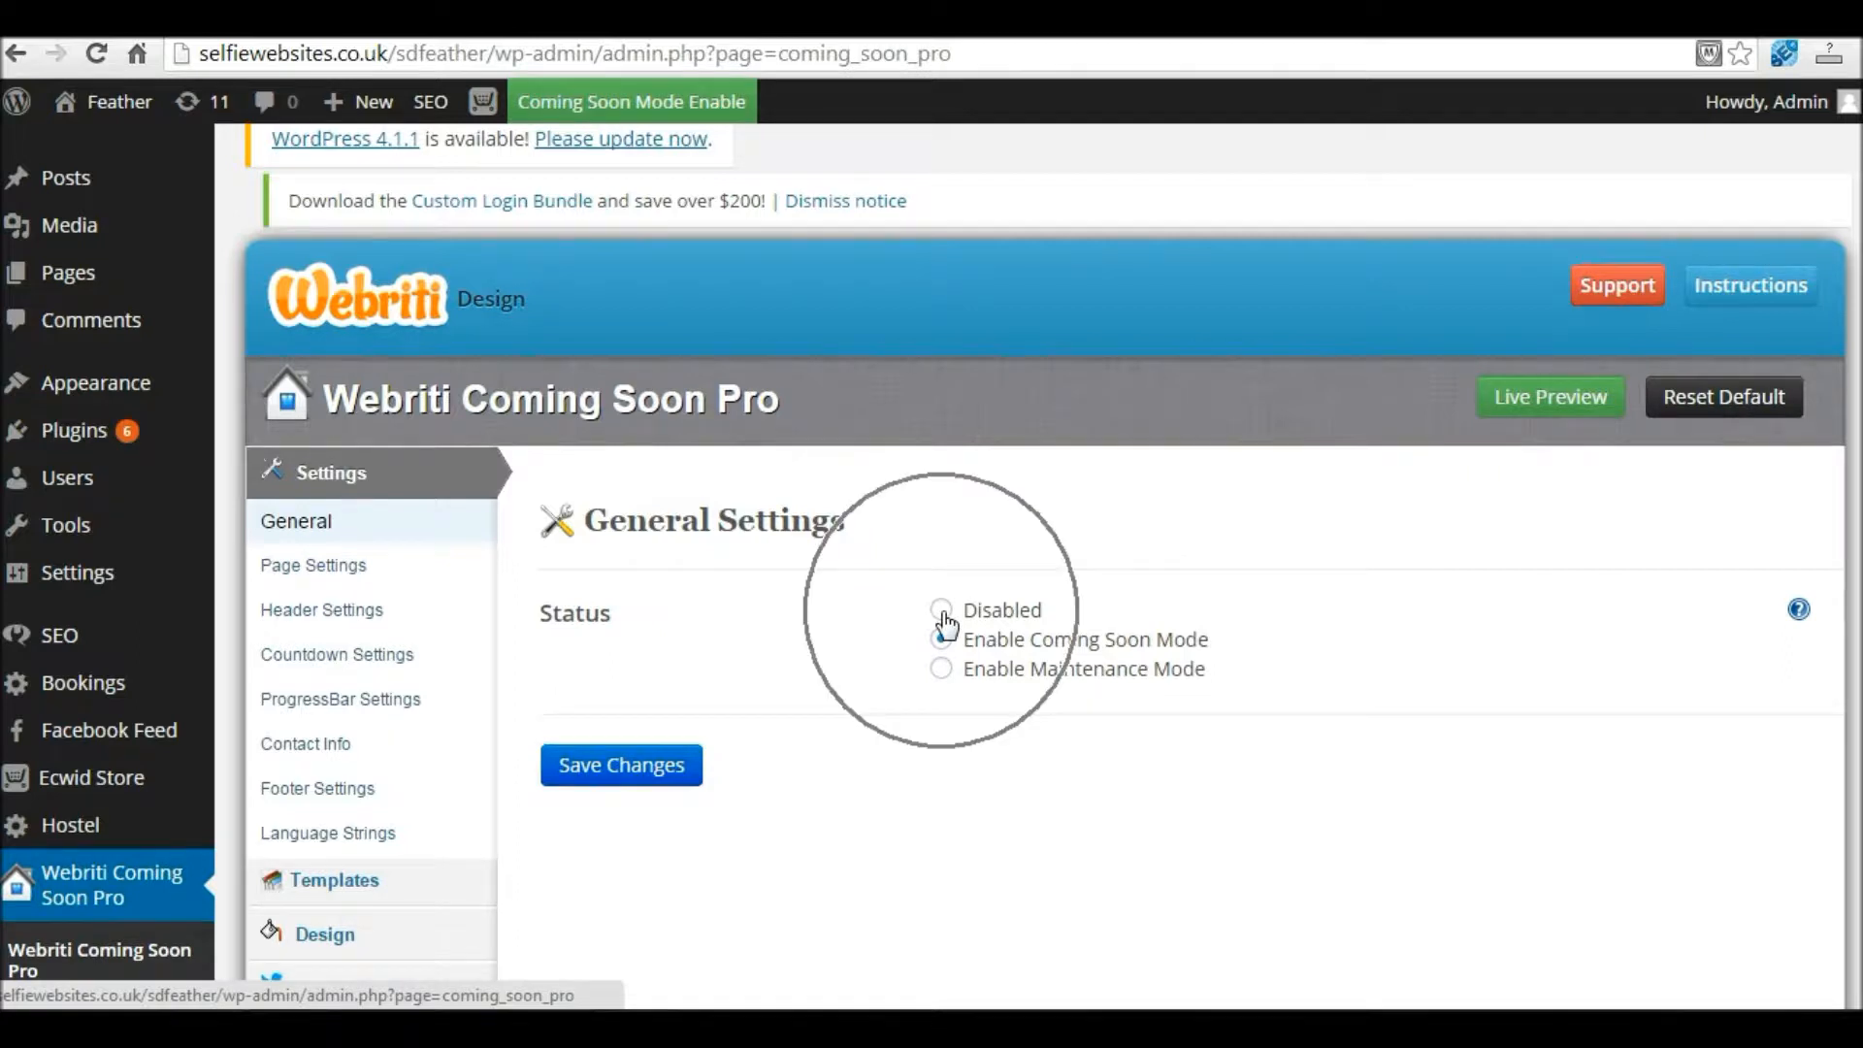
pyautogui.click(941, 612)
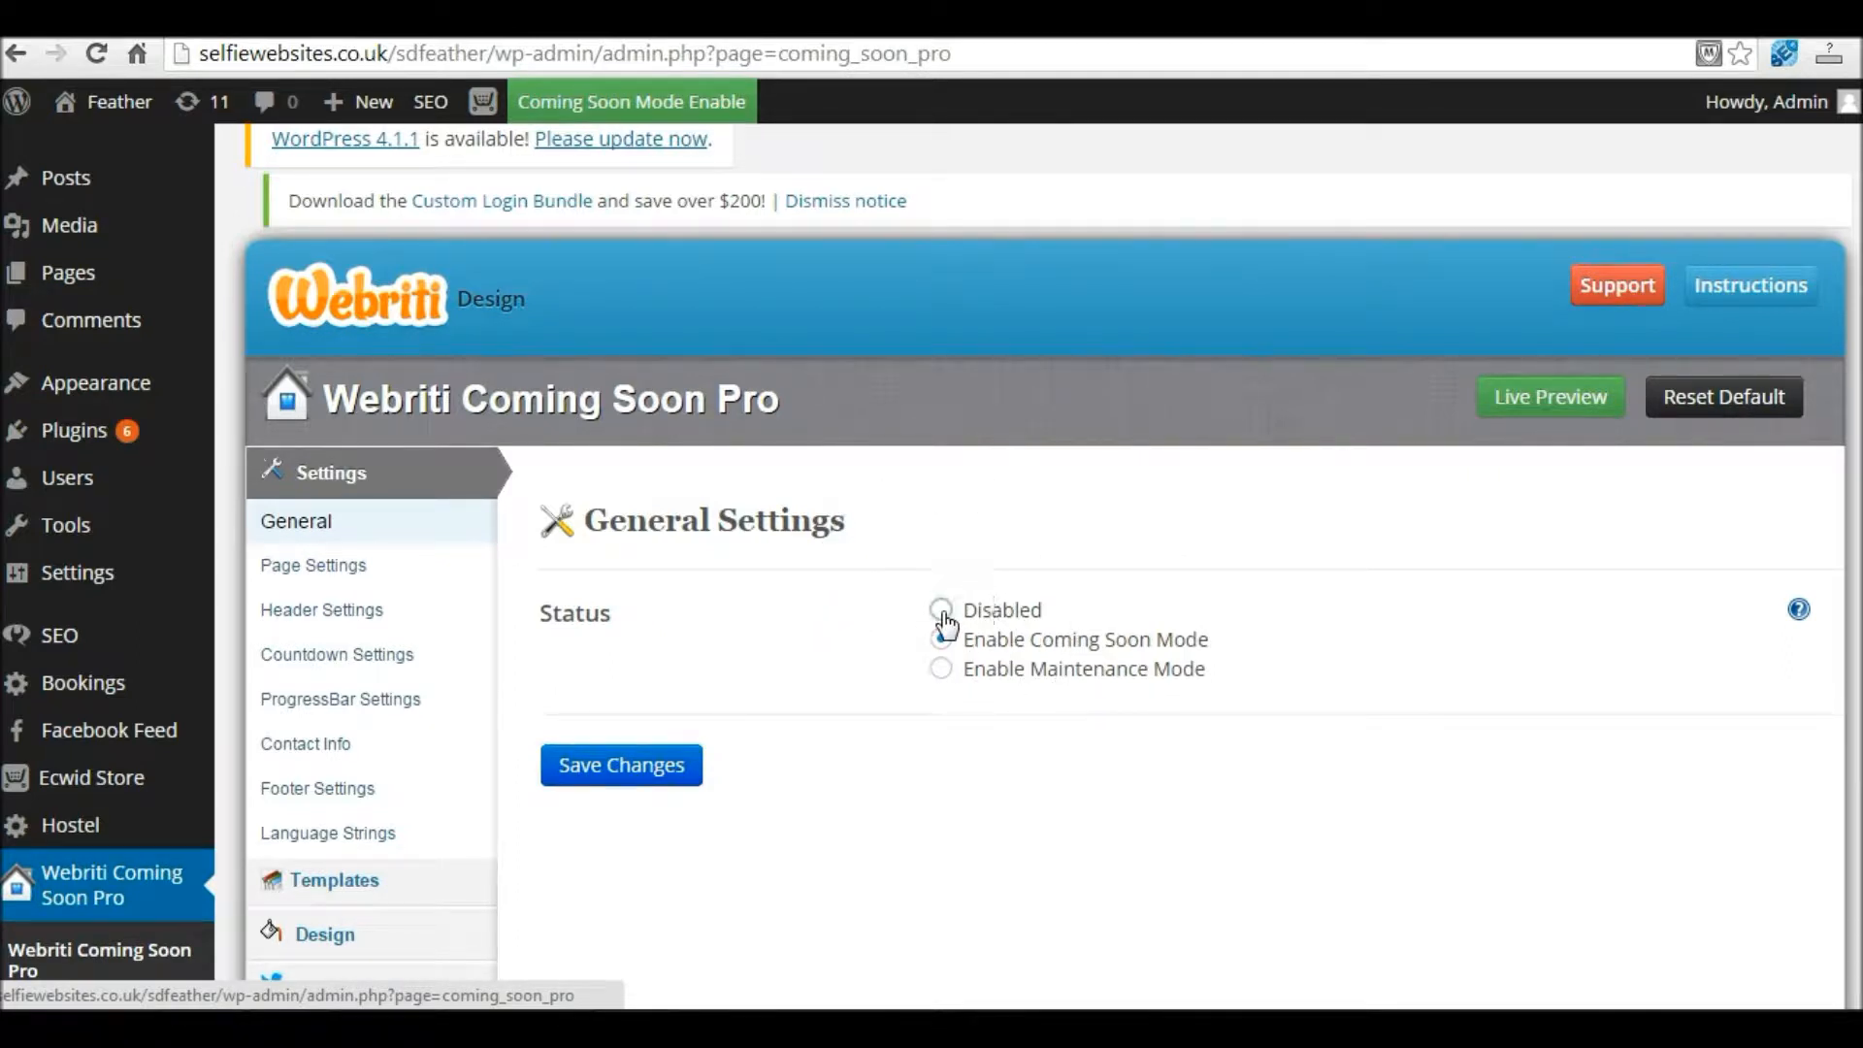
pyautogui.click(619, 771)
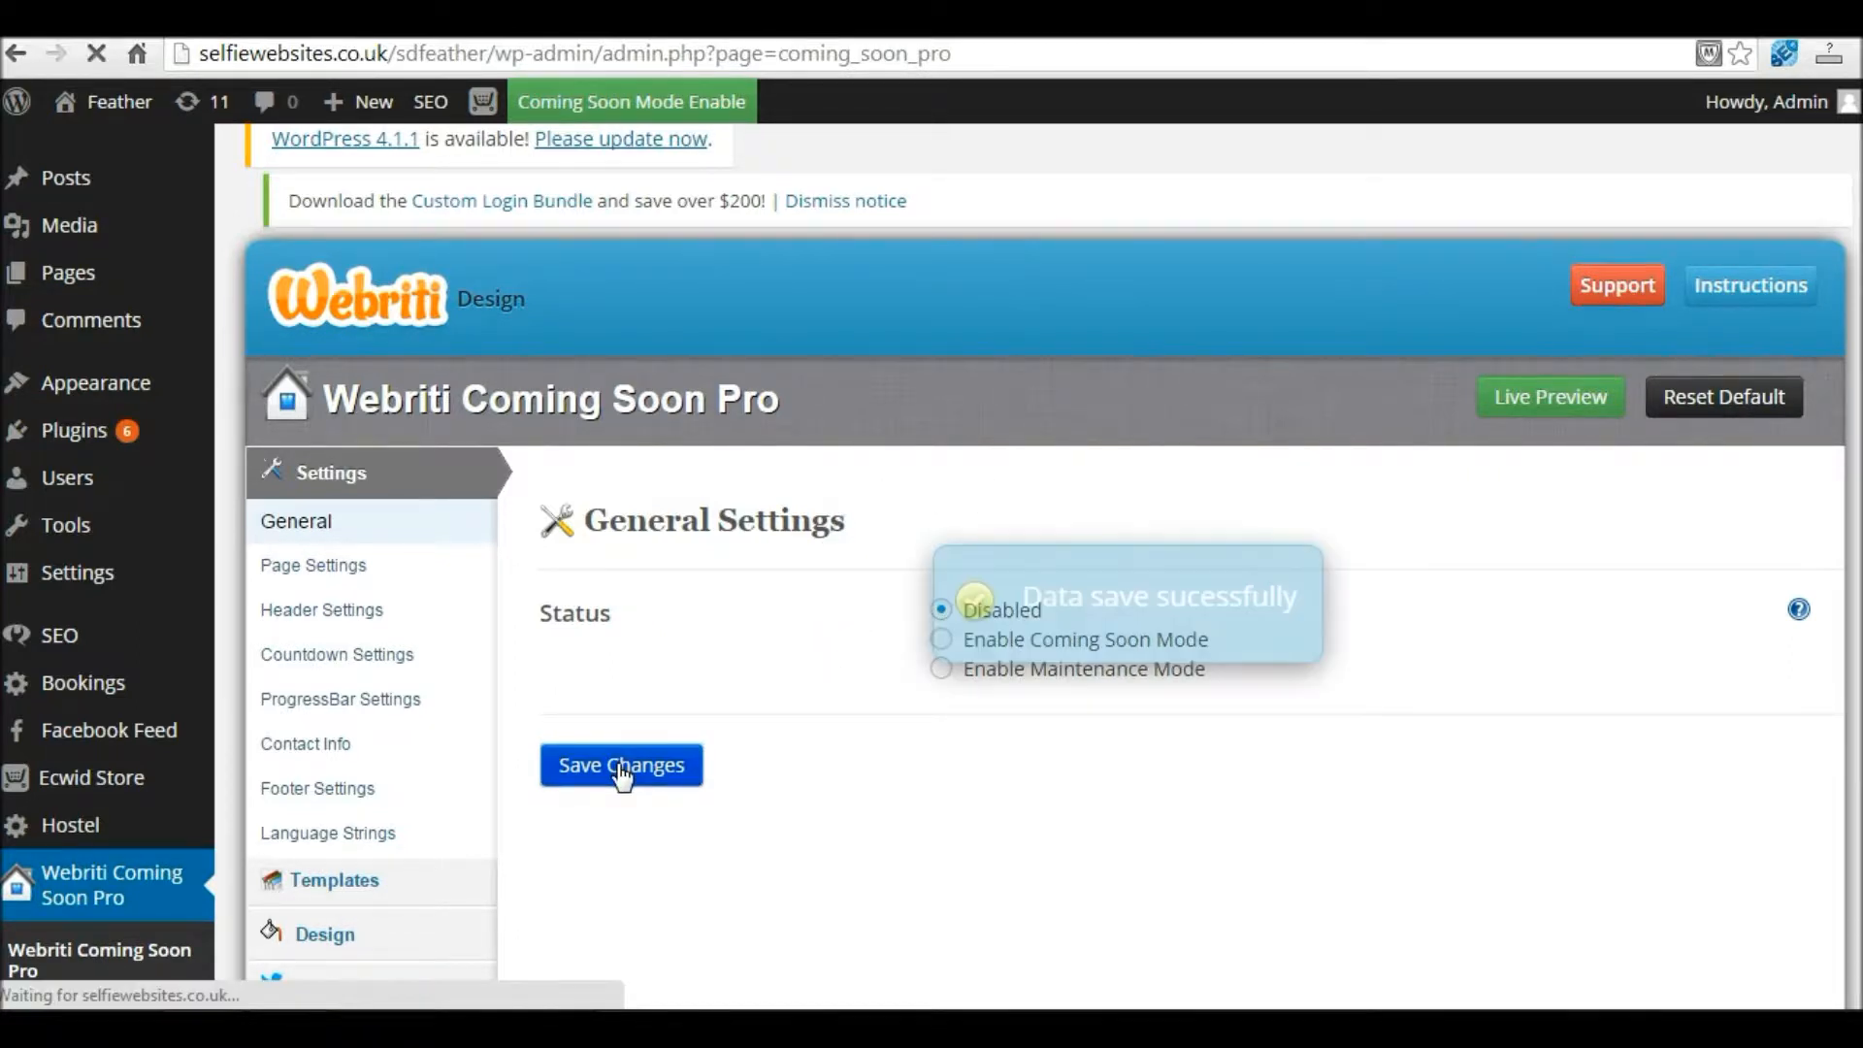
pyautogui.scroll(-3, 1073, 685)
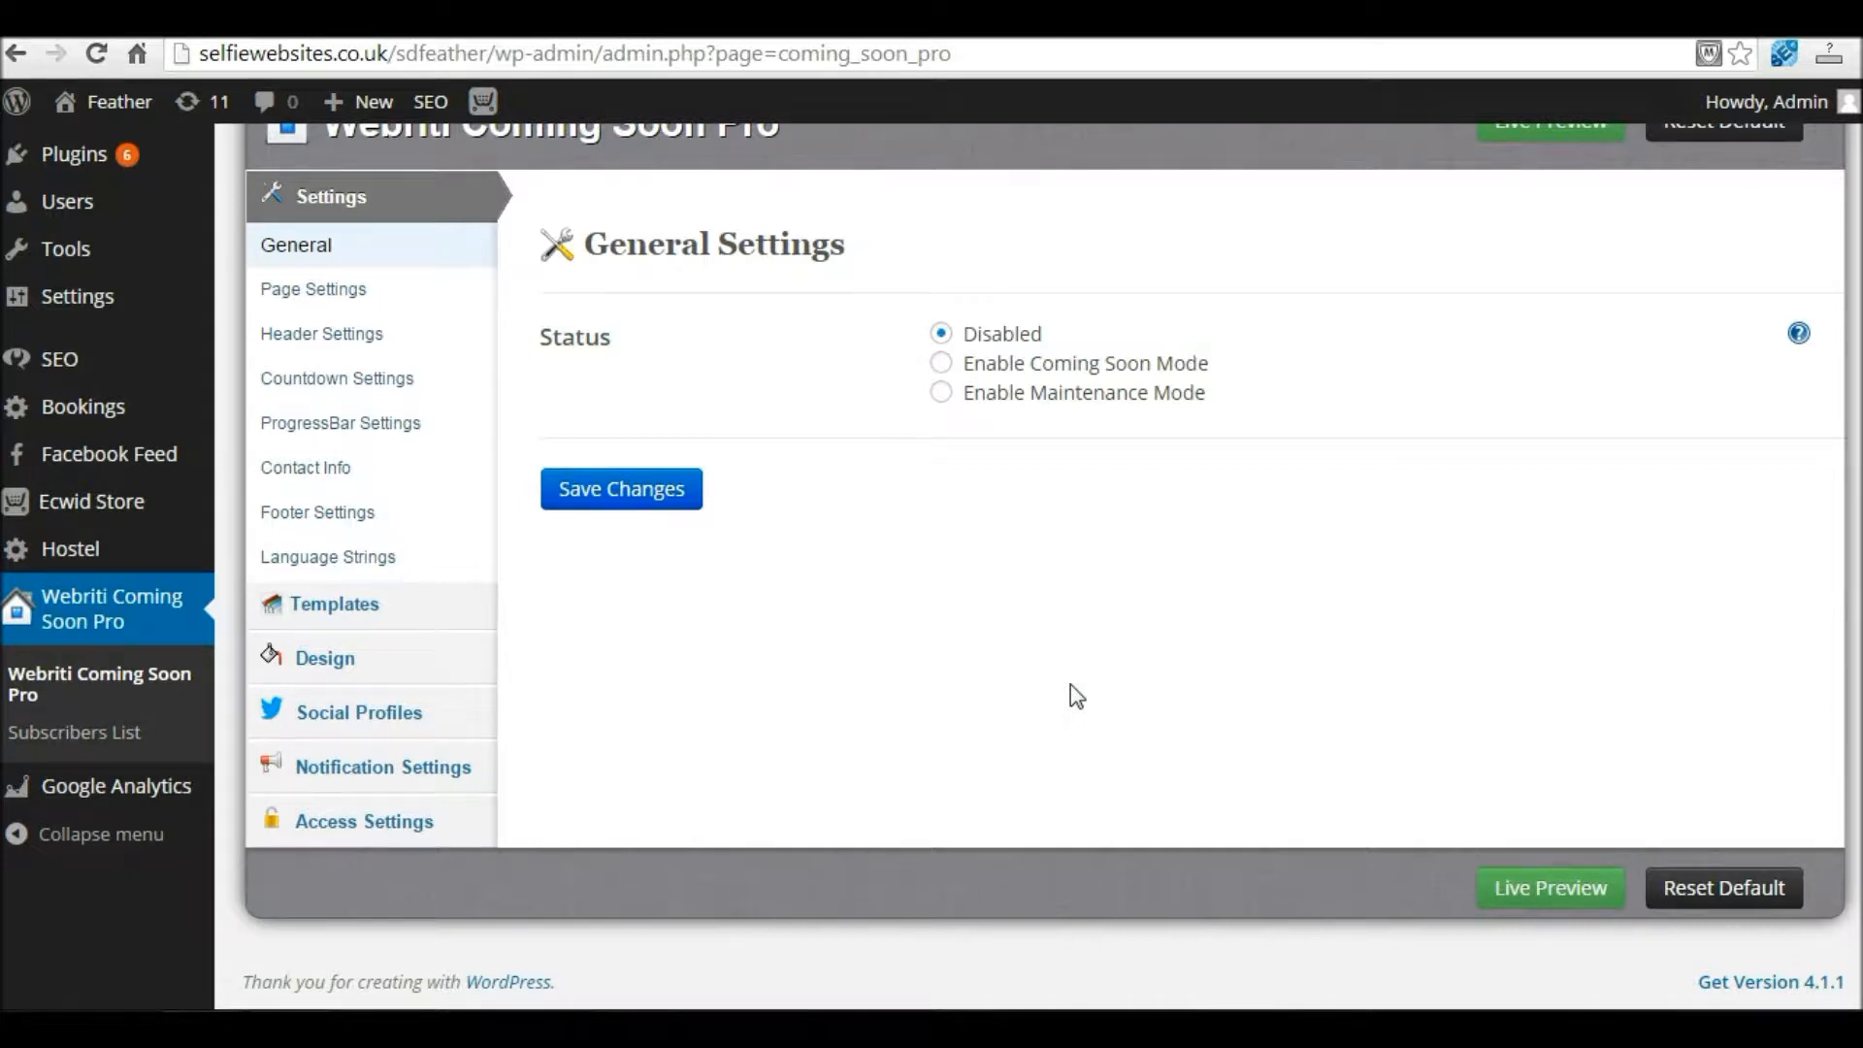
pyautogui.moveTo(1767, 107)
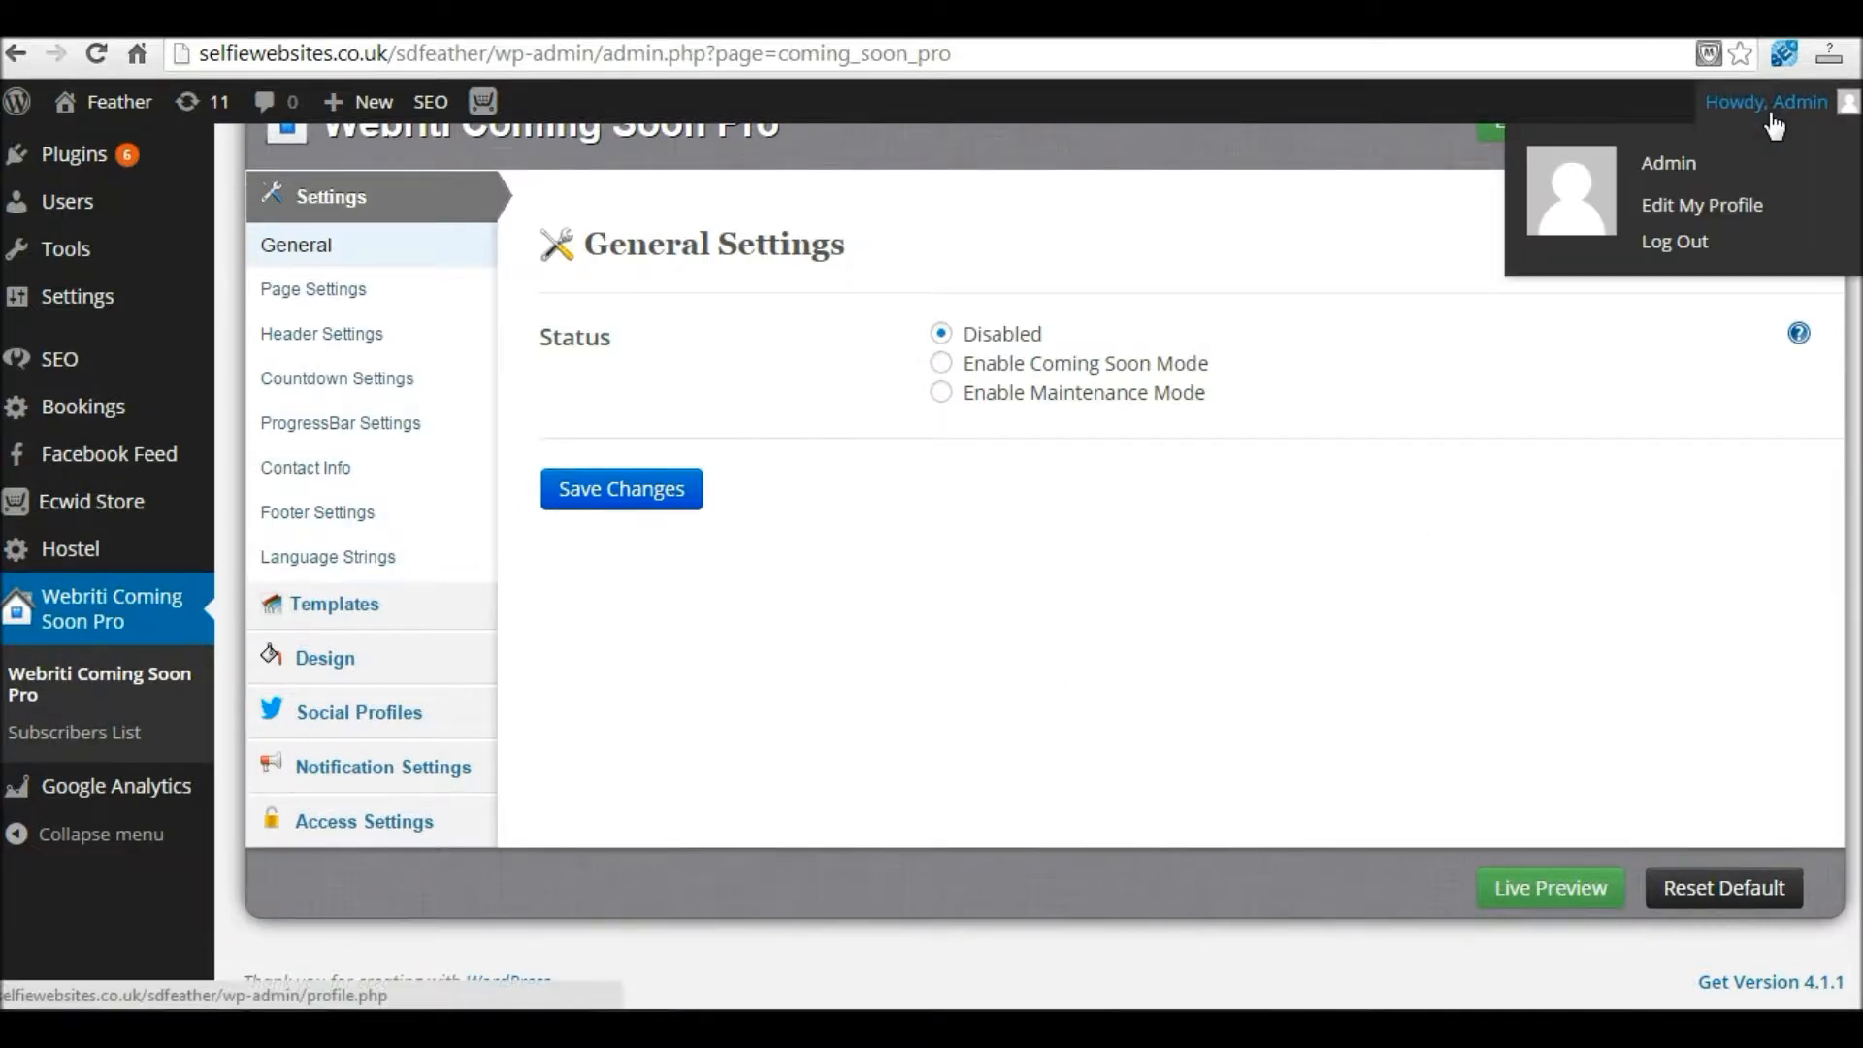
pyautogui.click(1696, 244)
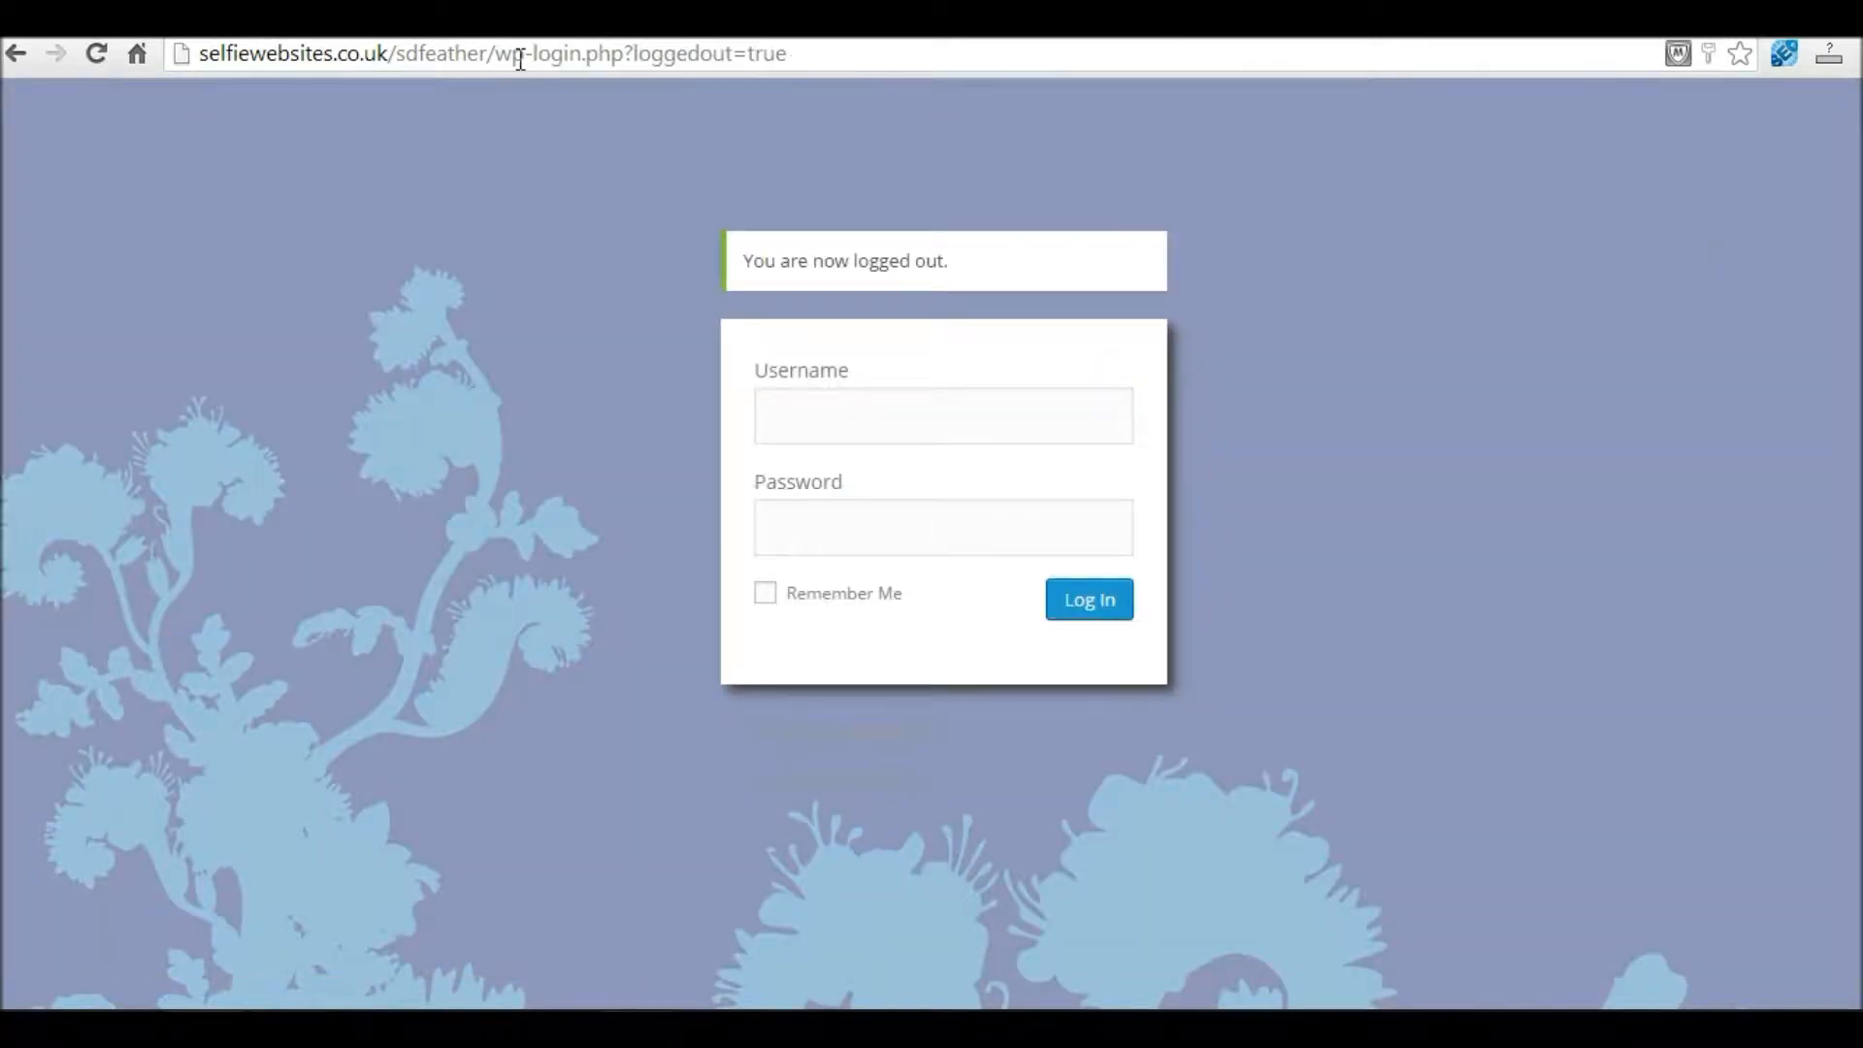
pyautogui.click(471, 50)
pyautogui.moveTo(495, 54); pyautogui.dragTo(879, 53)
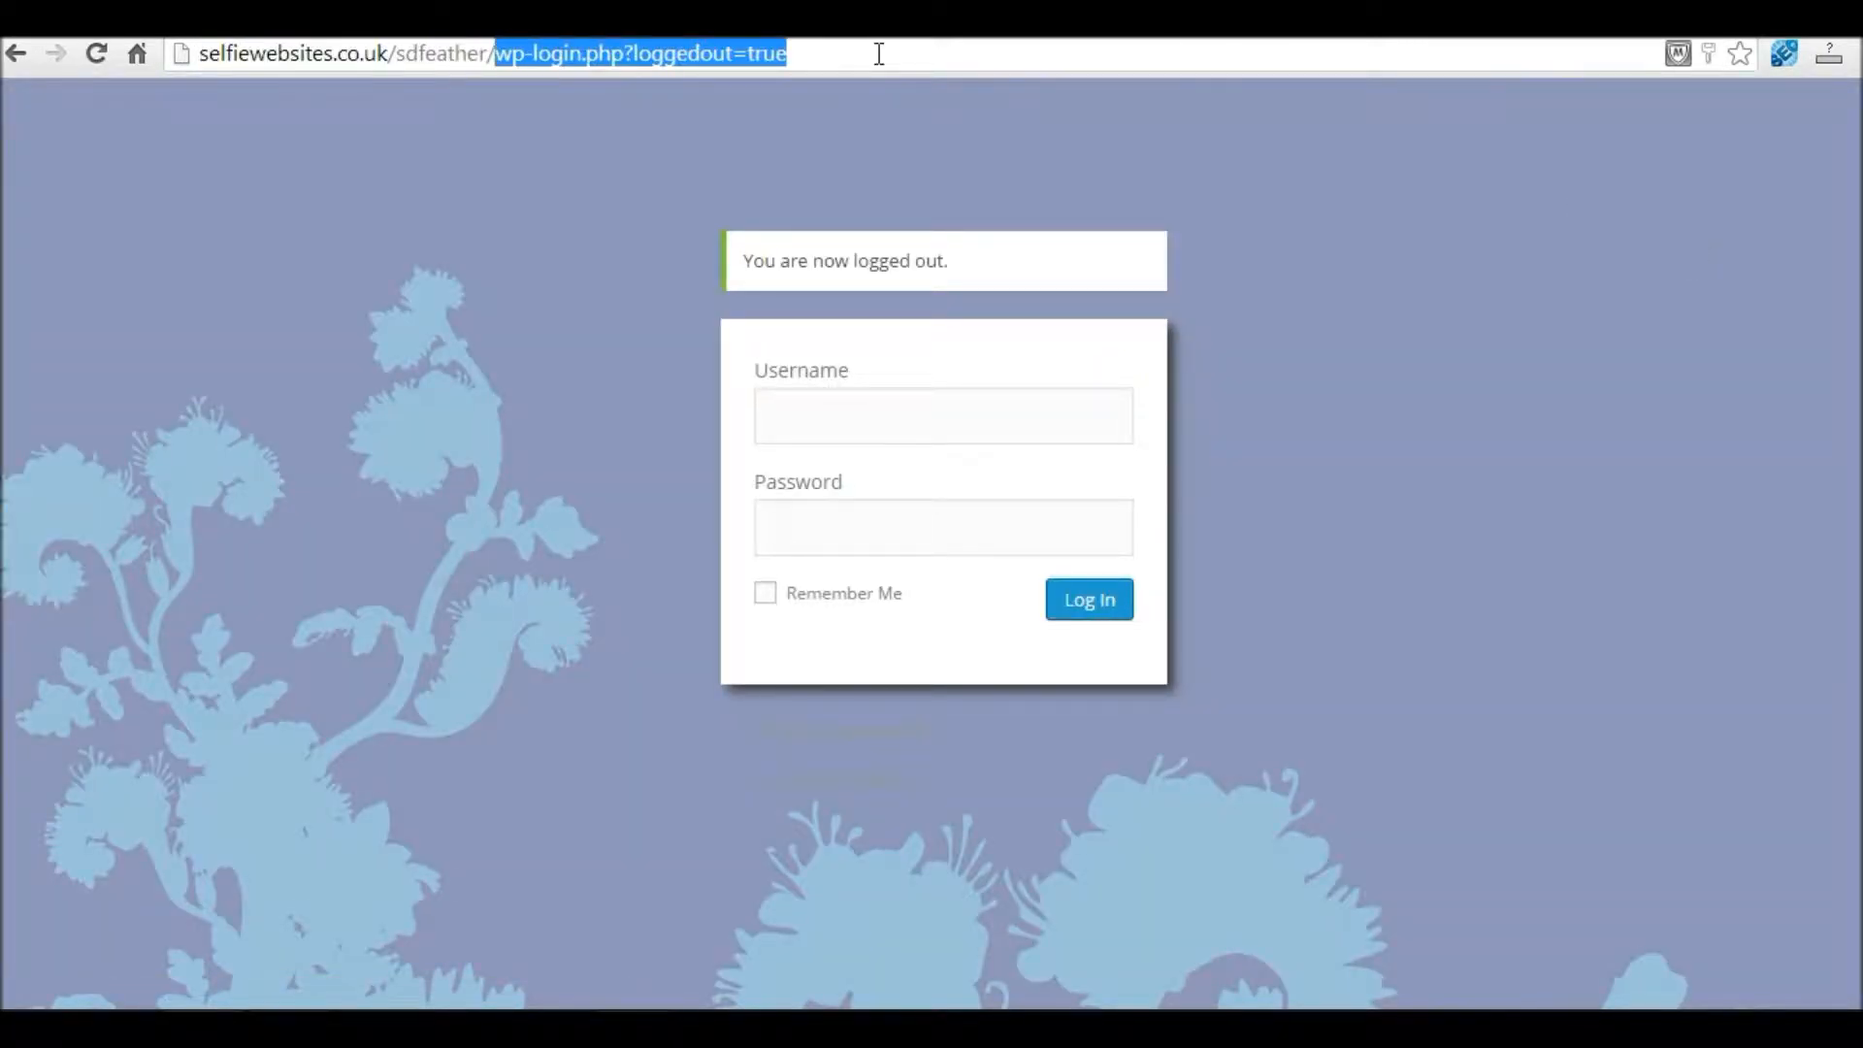
pyautogui.press('BackSpace')
pyautogui.press('Return')
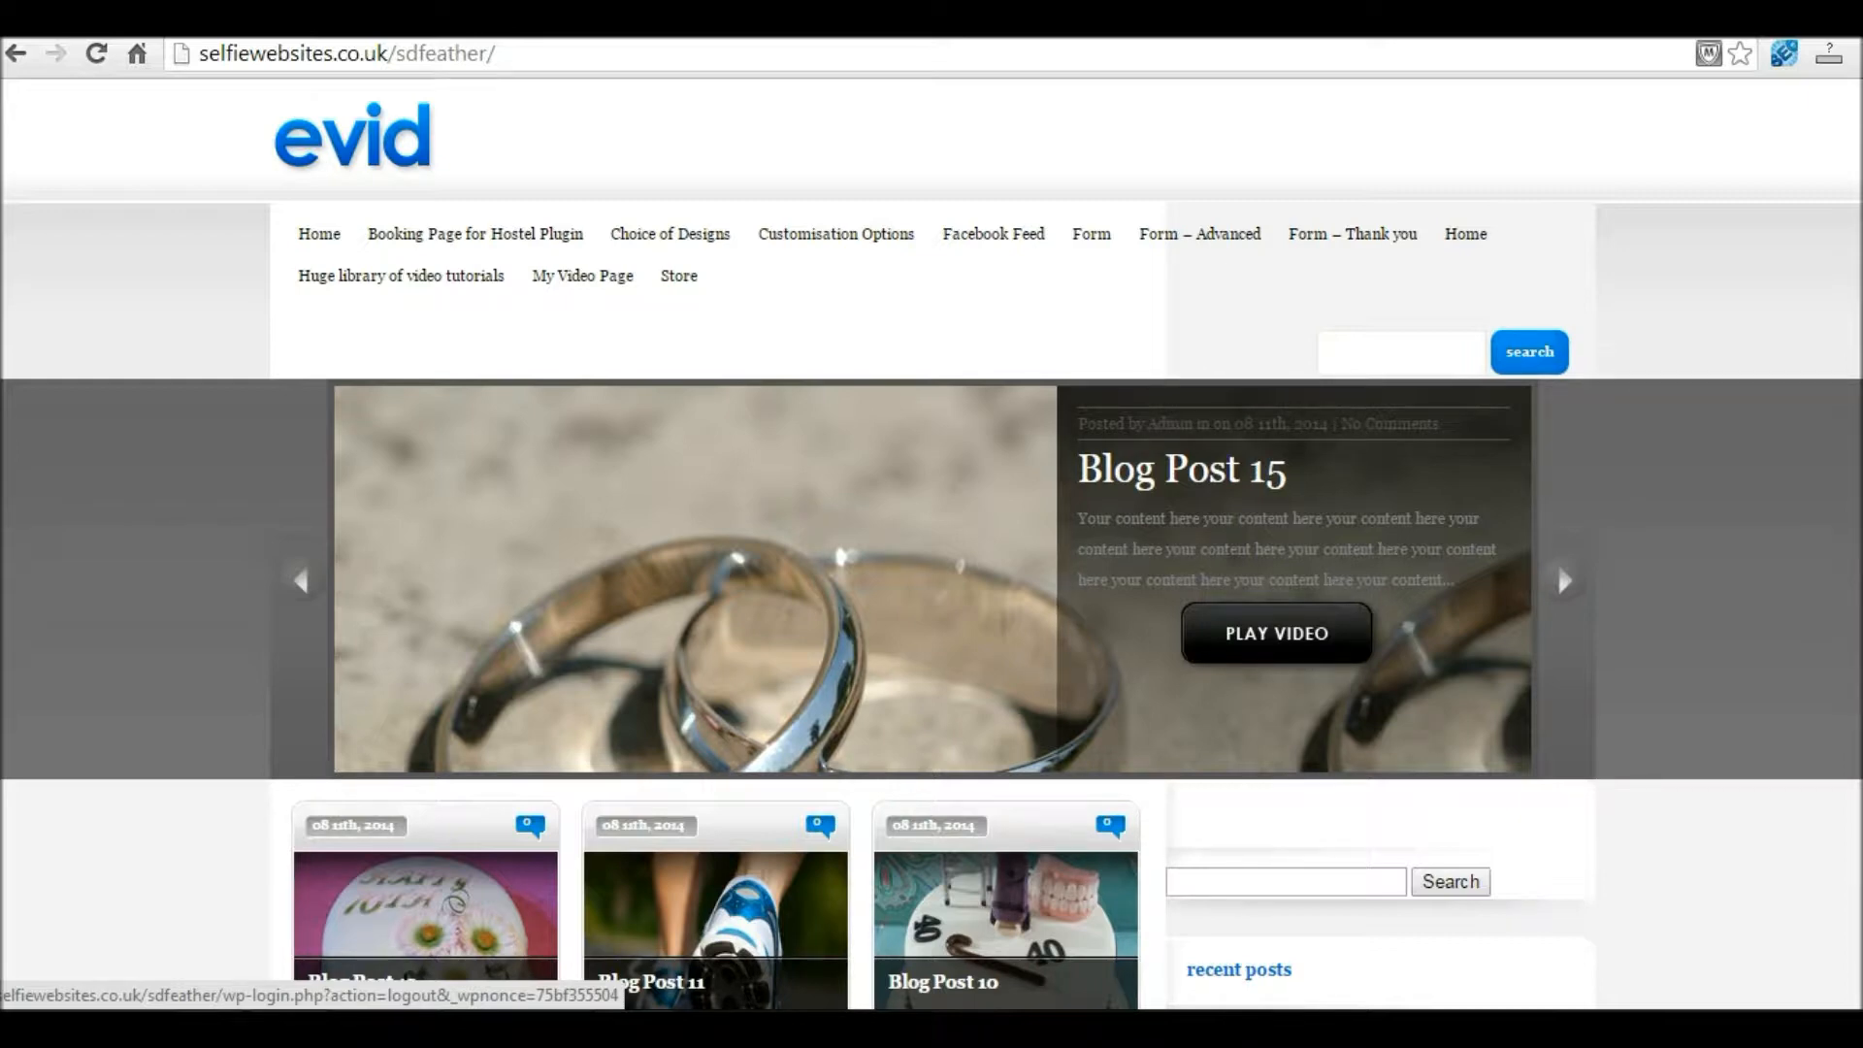
pyautogui.scroll(-4, 932, 543)
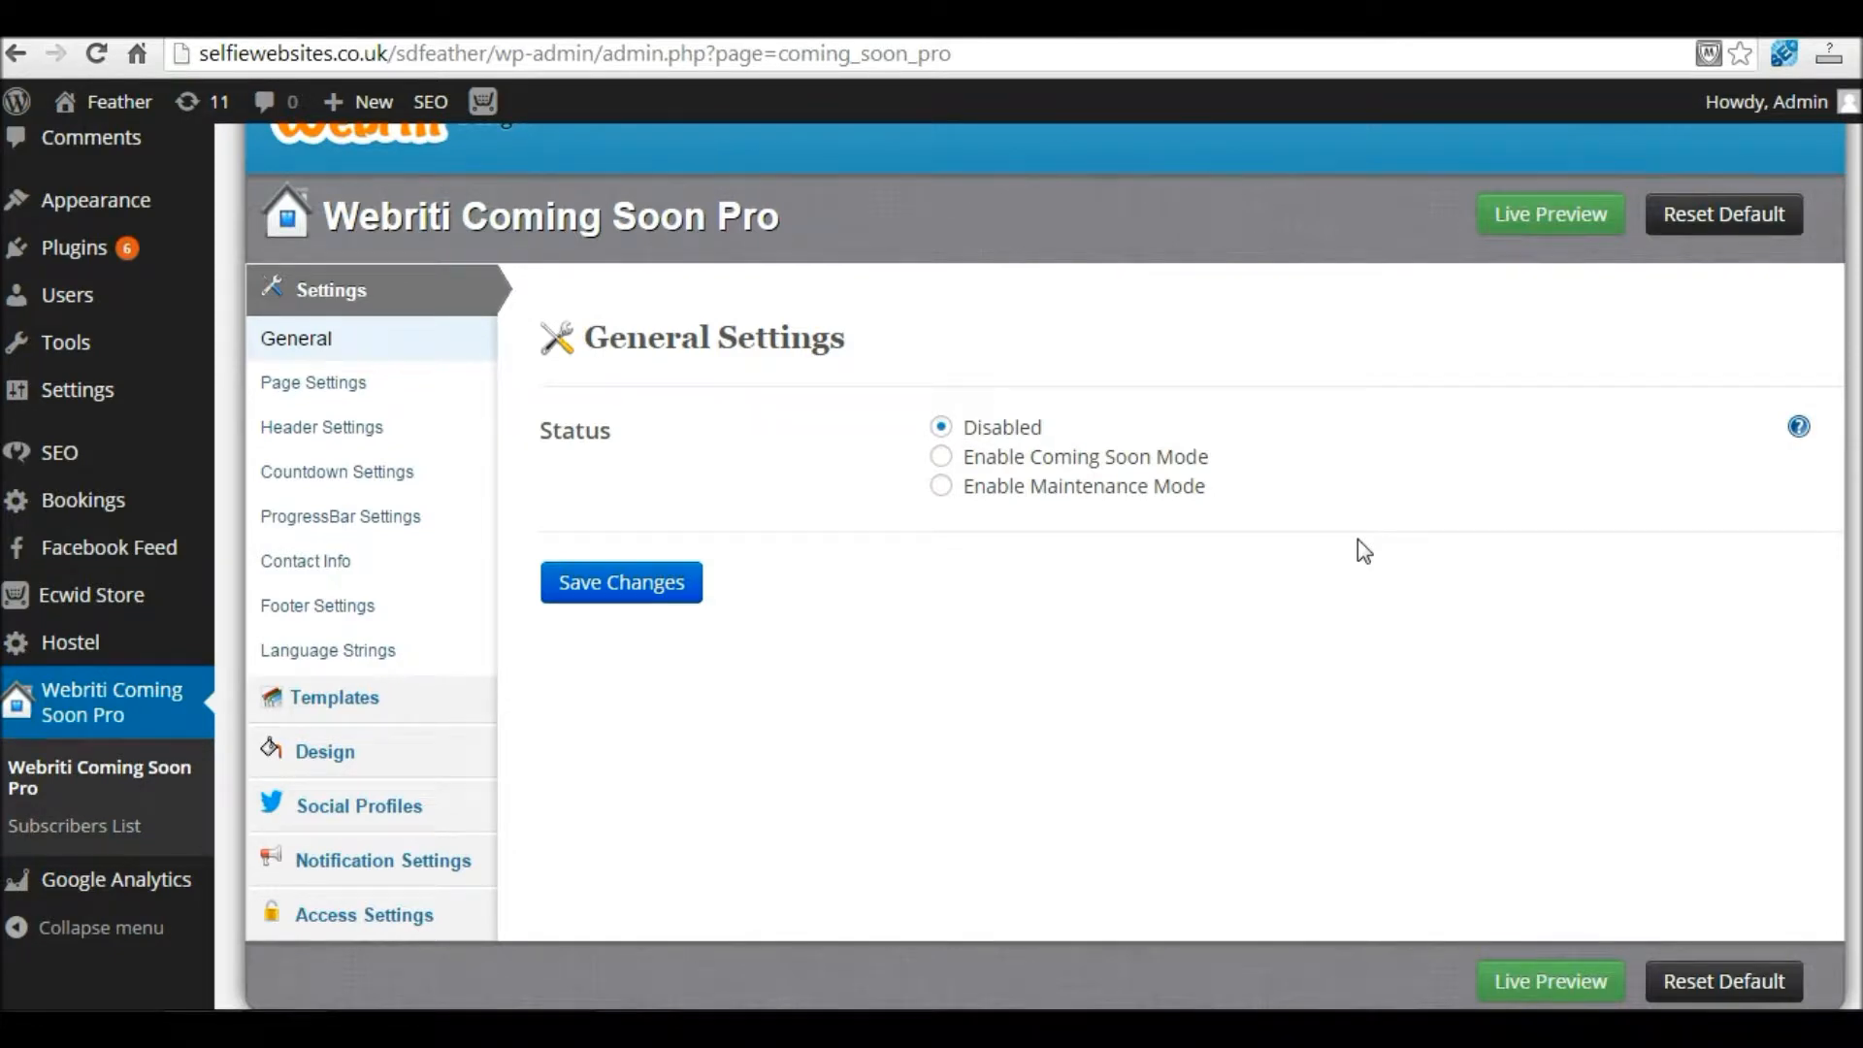
# Step: Select Enable Coming Soon Mode in General Settings and save the change
pyautogui.click(941, 456)
pyautogui.click(615, 583)
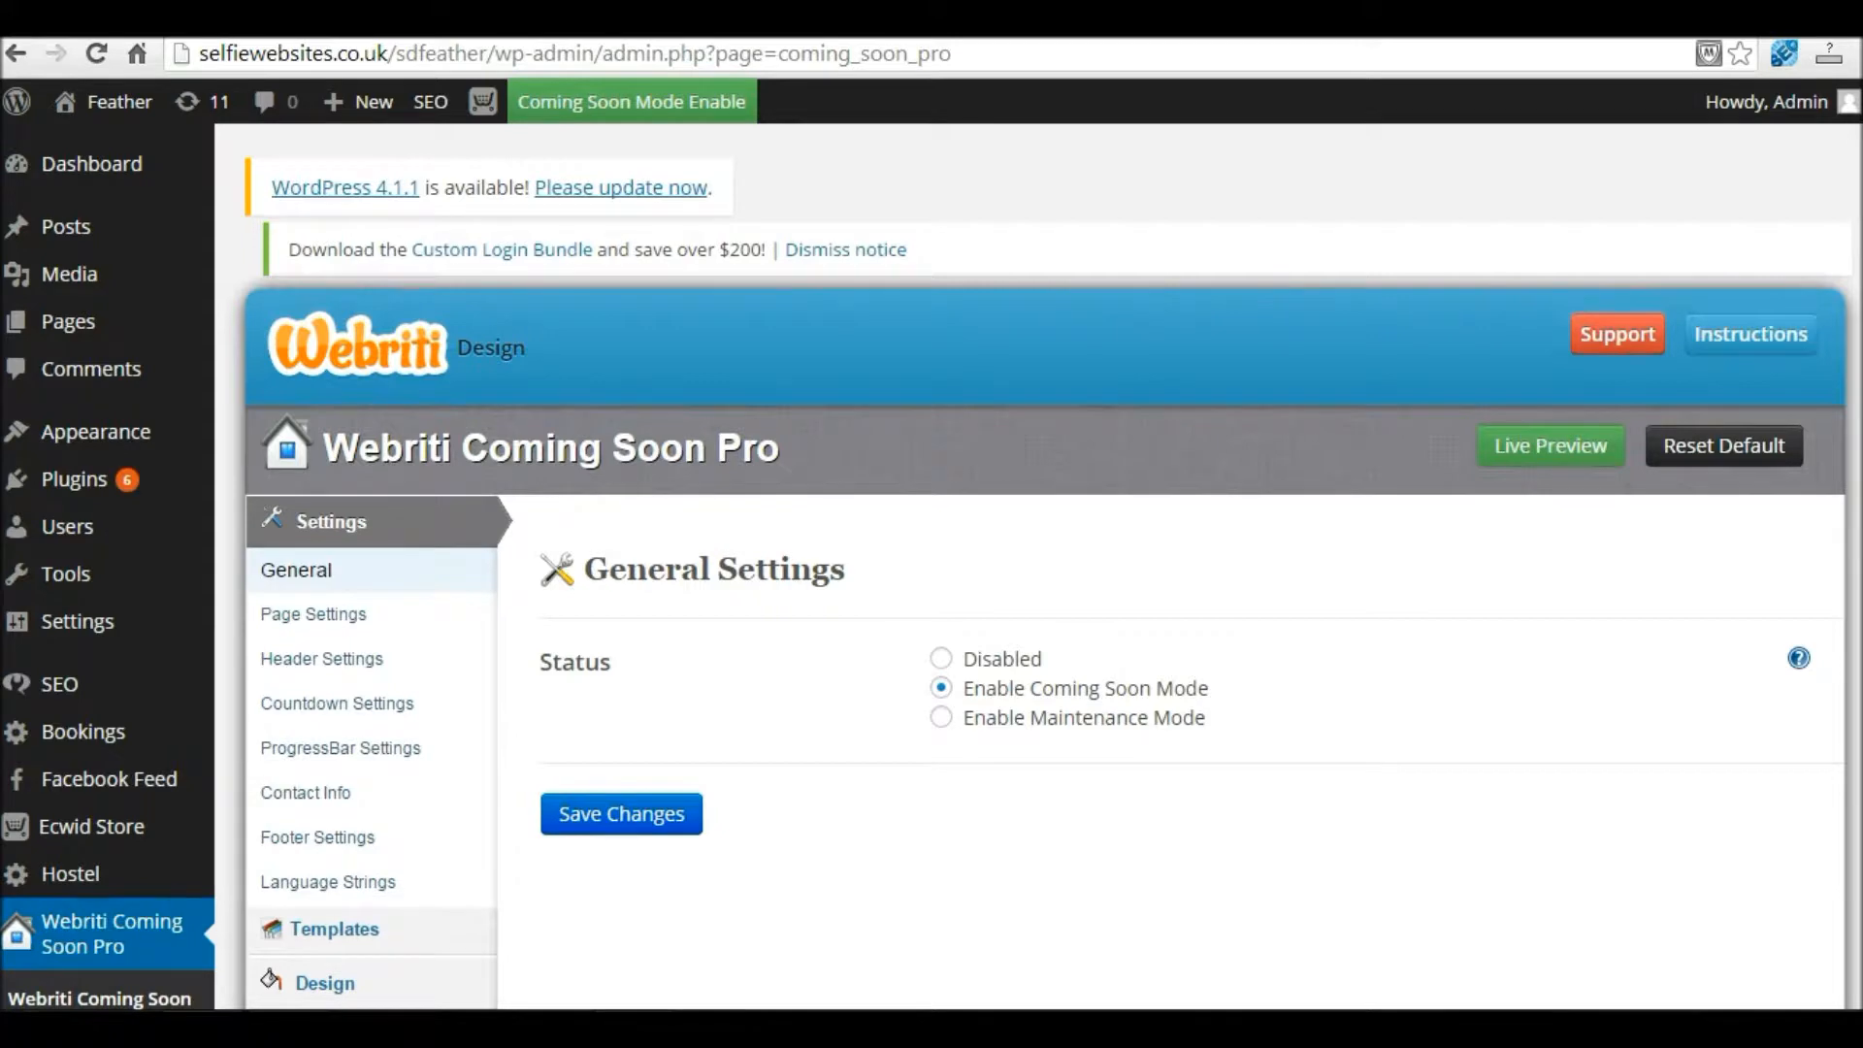
pyautogui.scroll(-3, 648, 374)
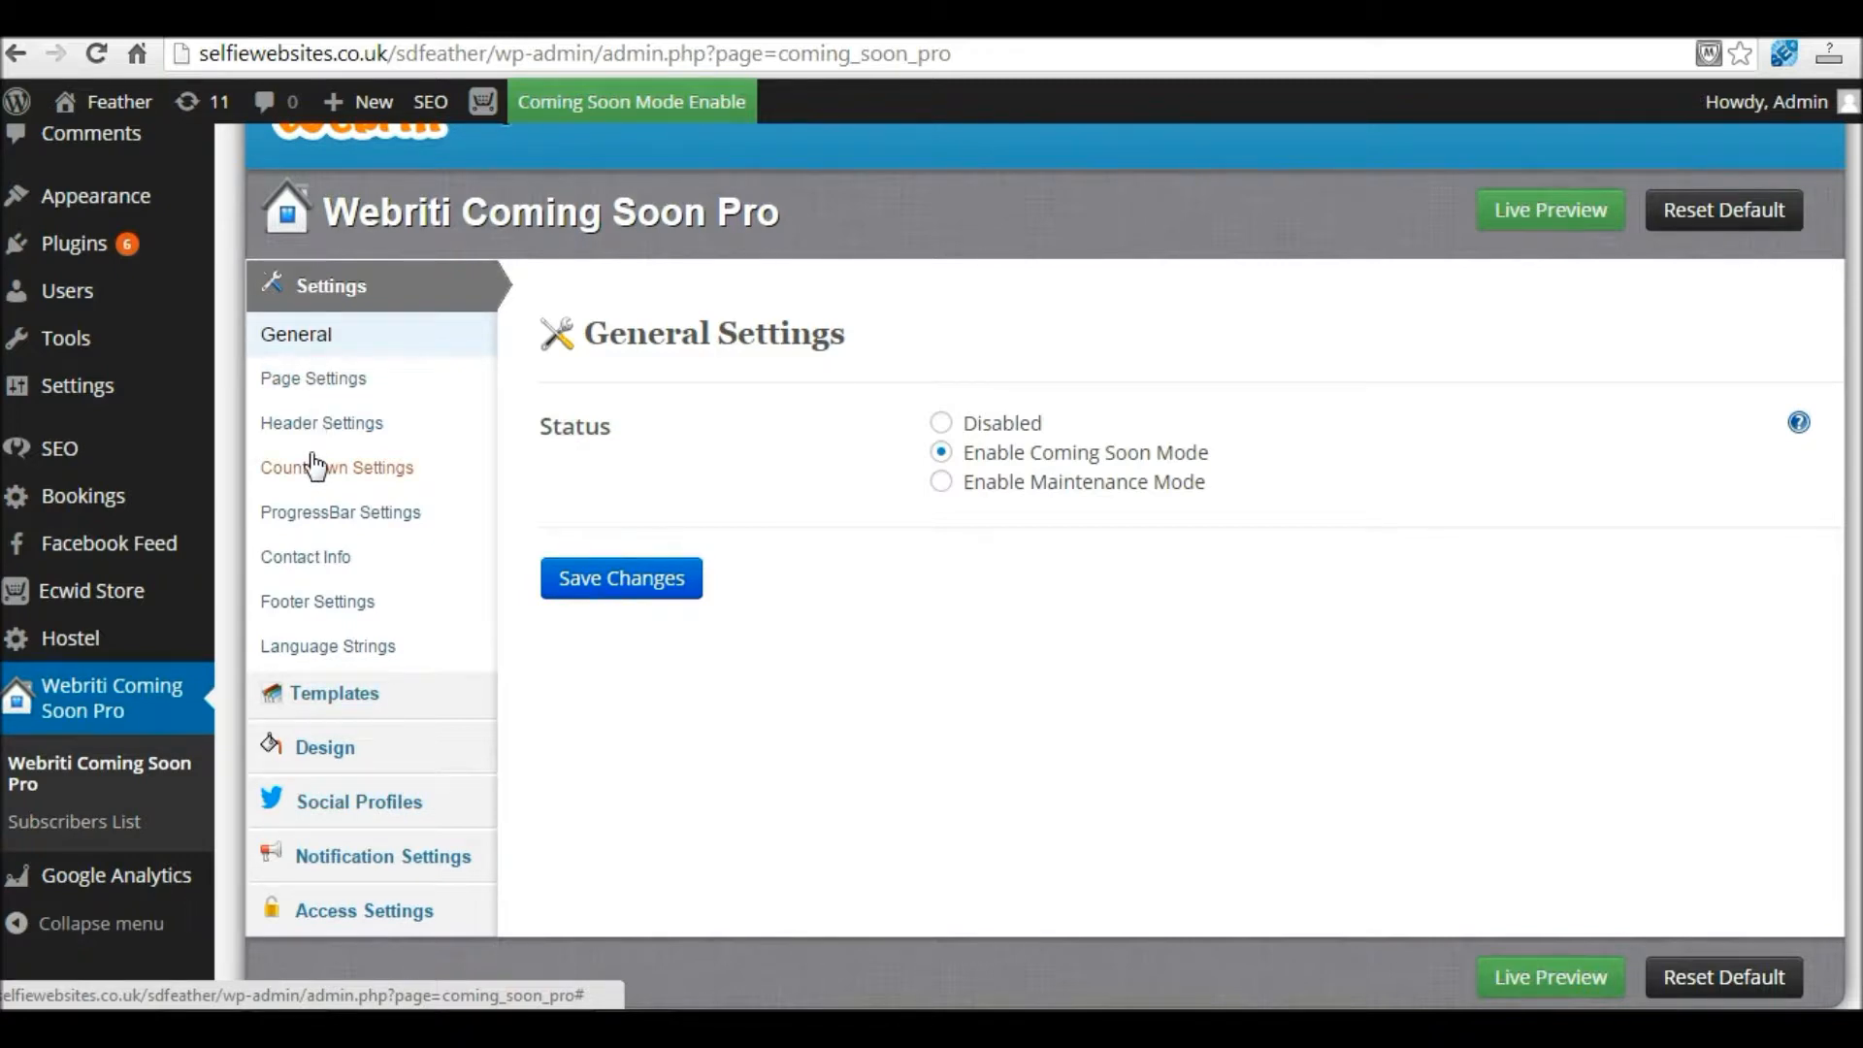
pyautogui.click(1549, 225)
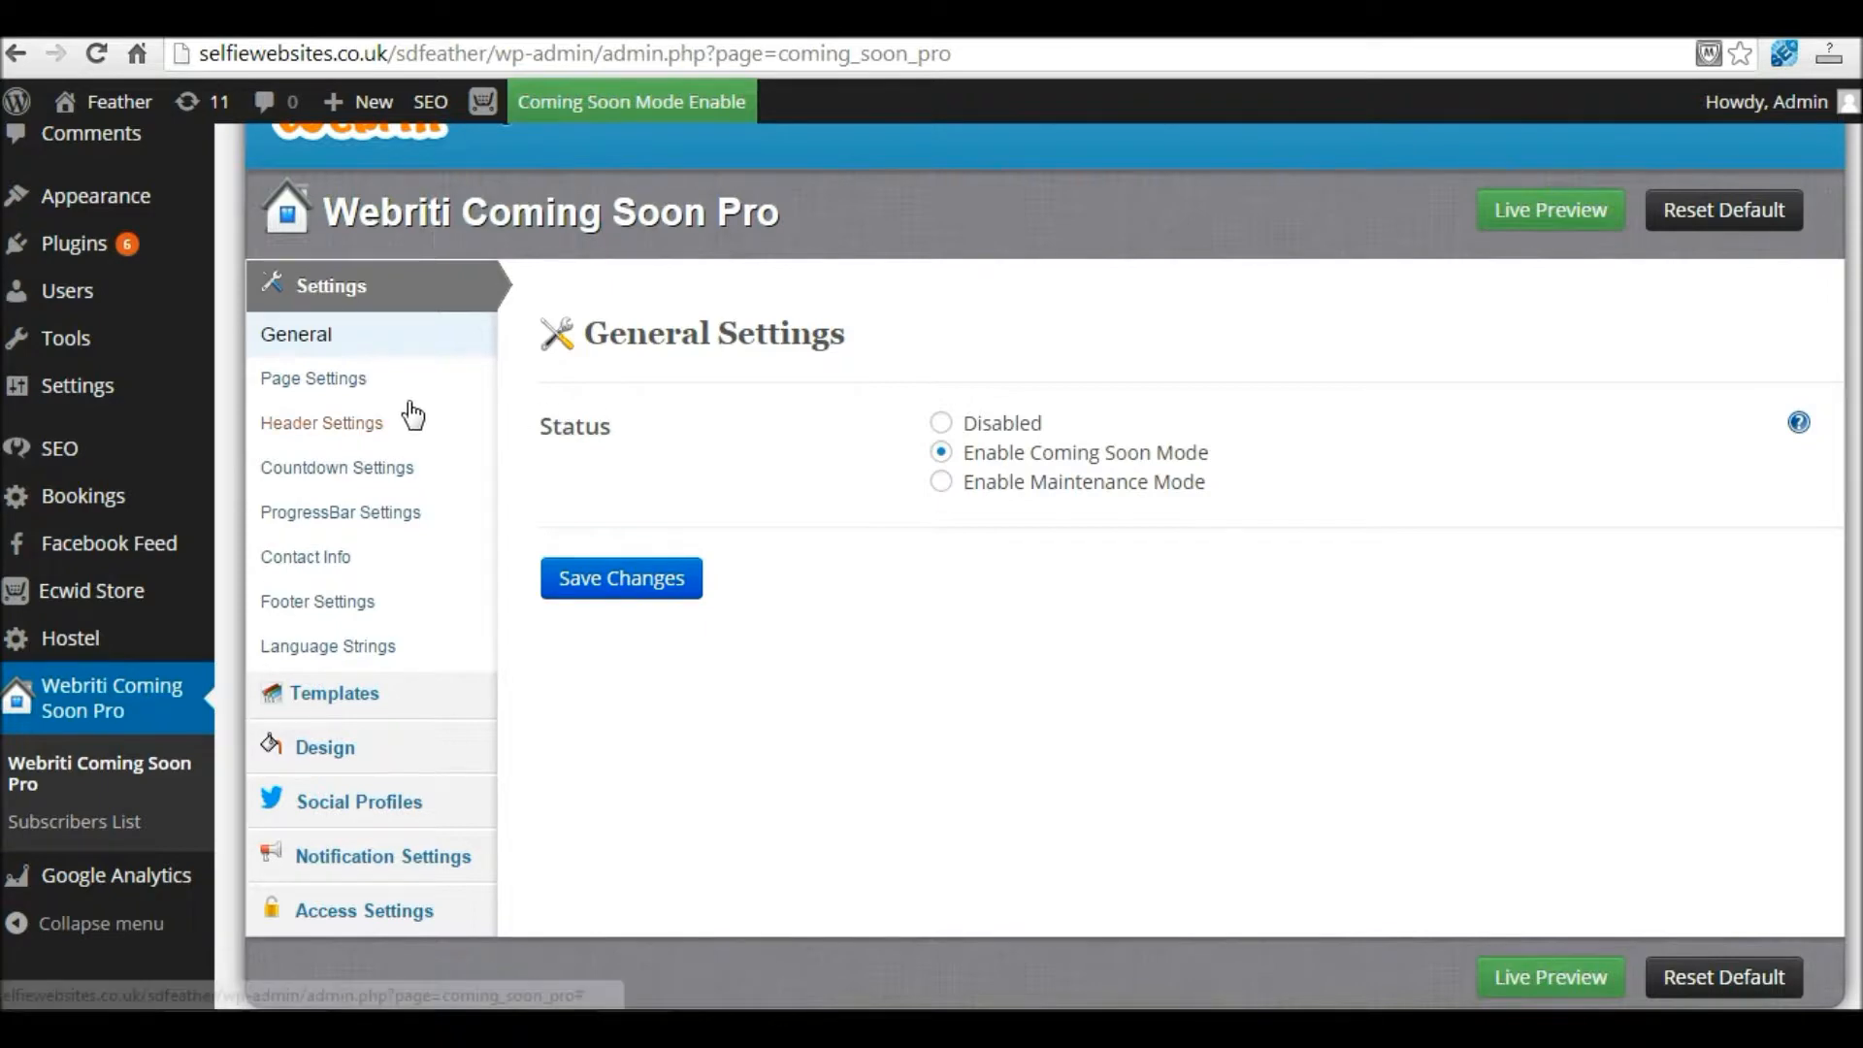
# Step: In Page Settings, upload the Selfie Websites - Logo and Icon image from the Logos folder
pyautogui.click(310, 380)
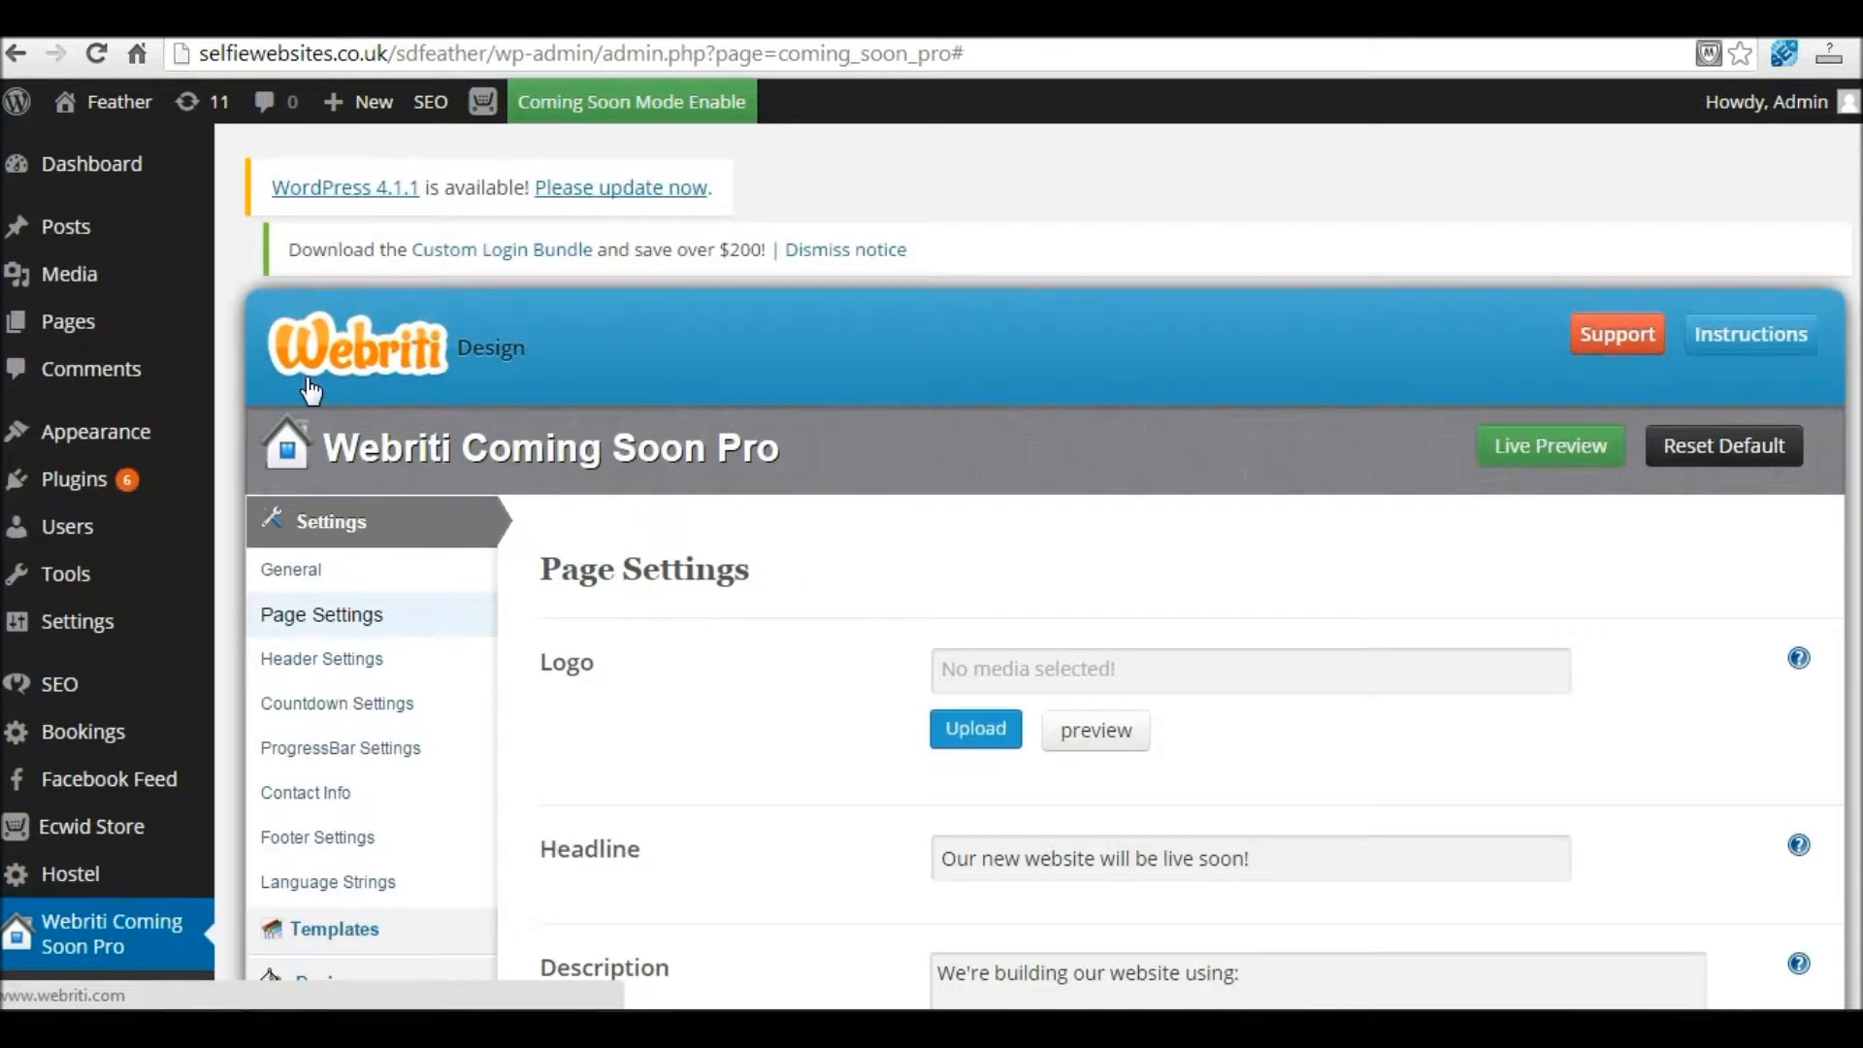
pyautogui.scroll(-3, 956, 417)
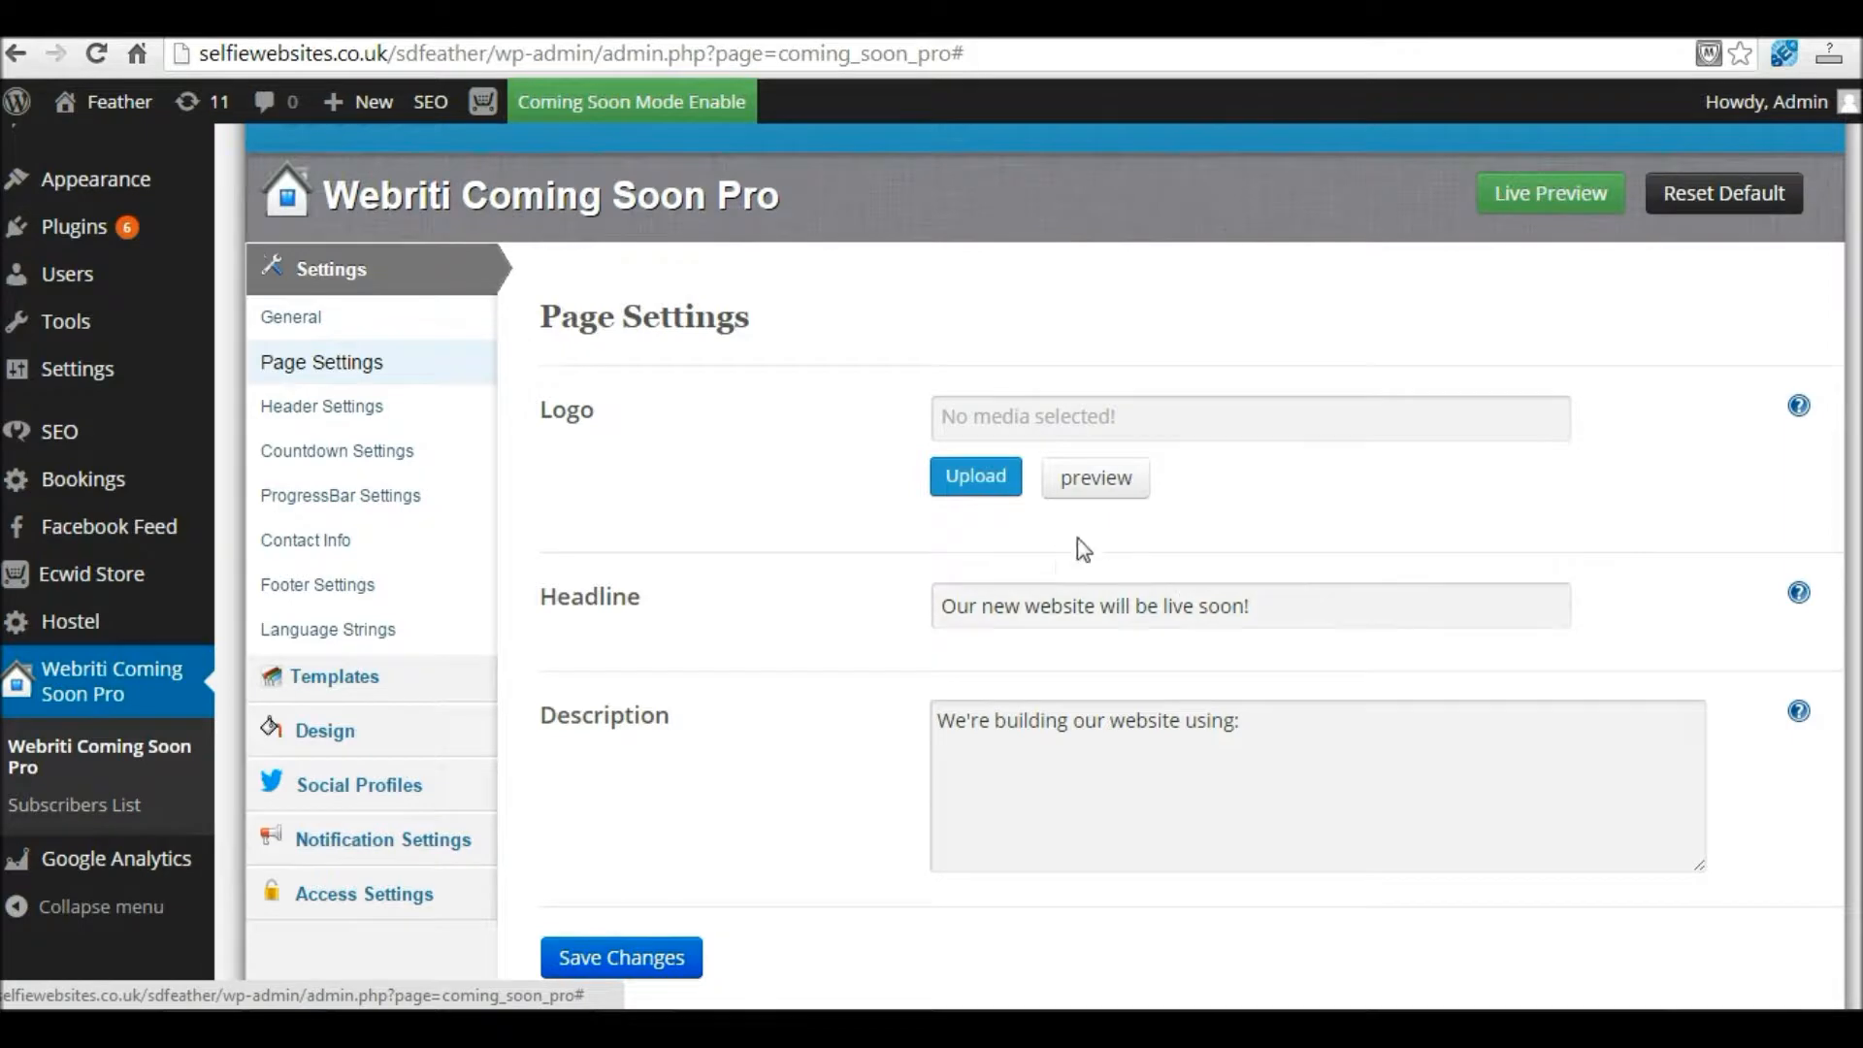
pyautogui.click(983, 485)
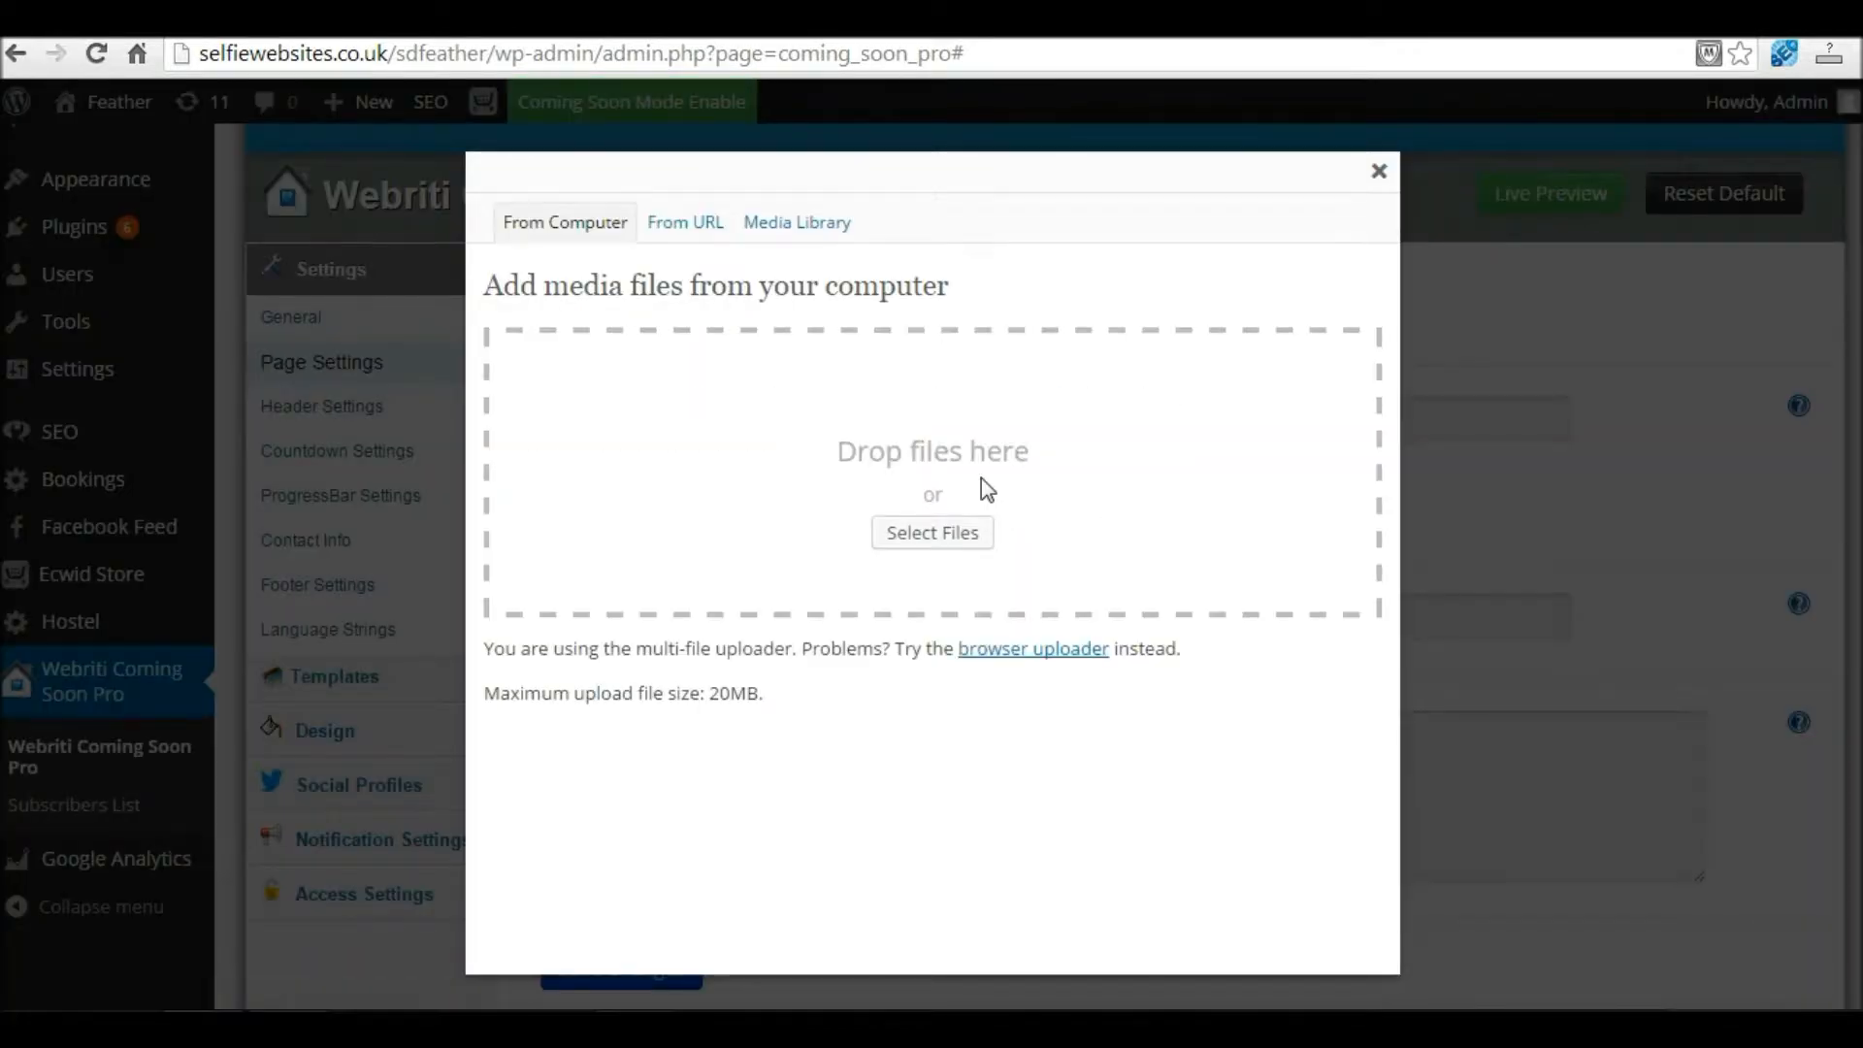
pyautogui.click(920, 534)
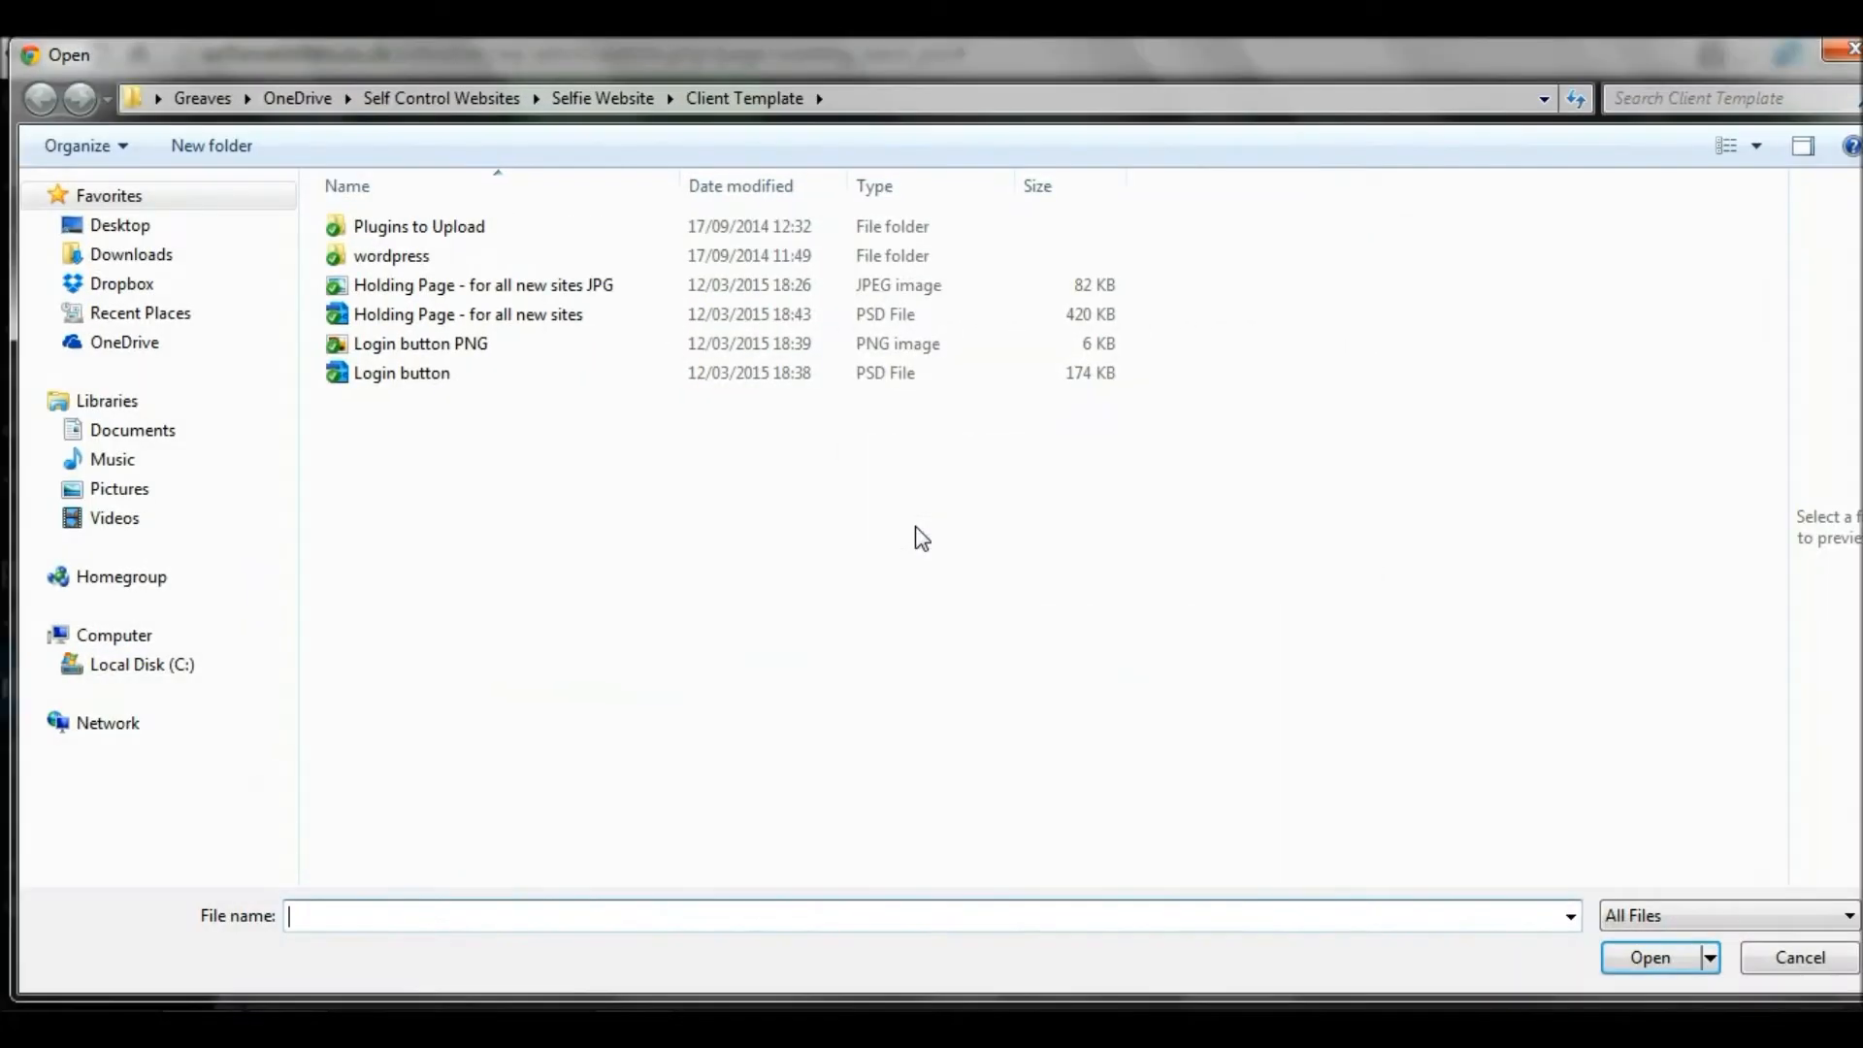
pyautogui.click(145, 352)
pyautogui.doubleClick(424, 354)
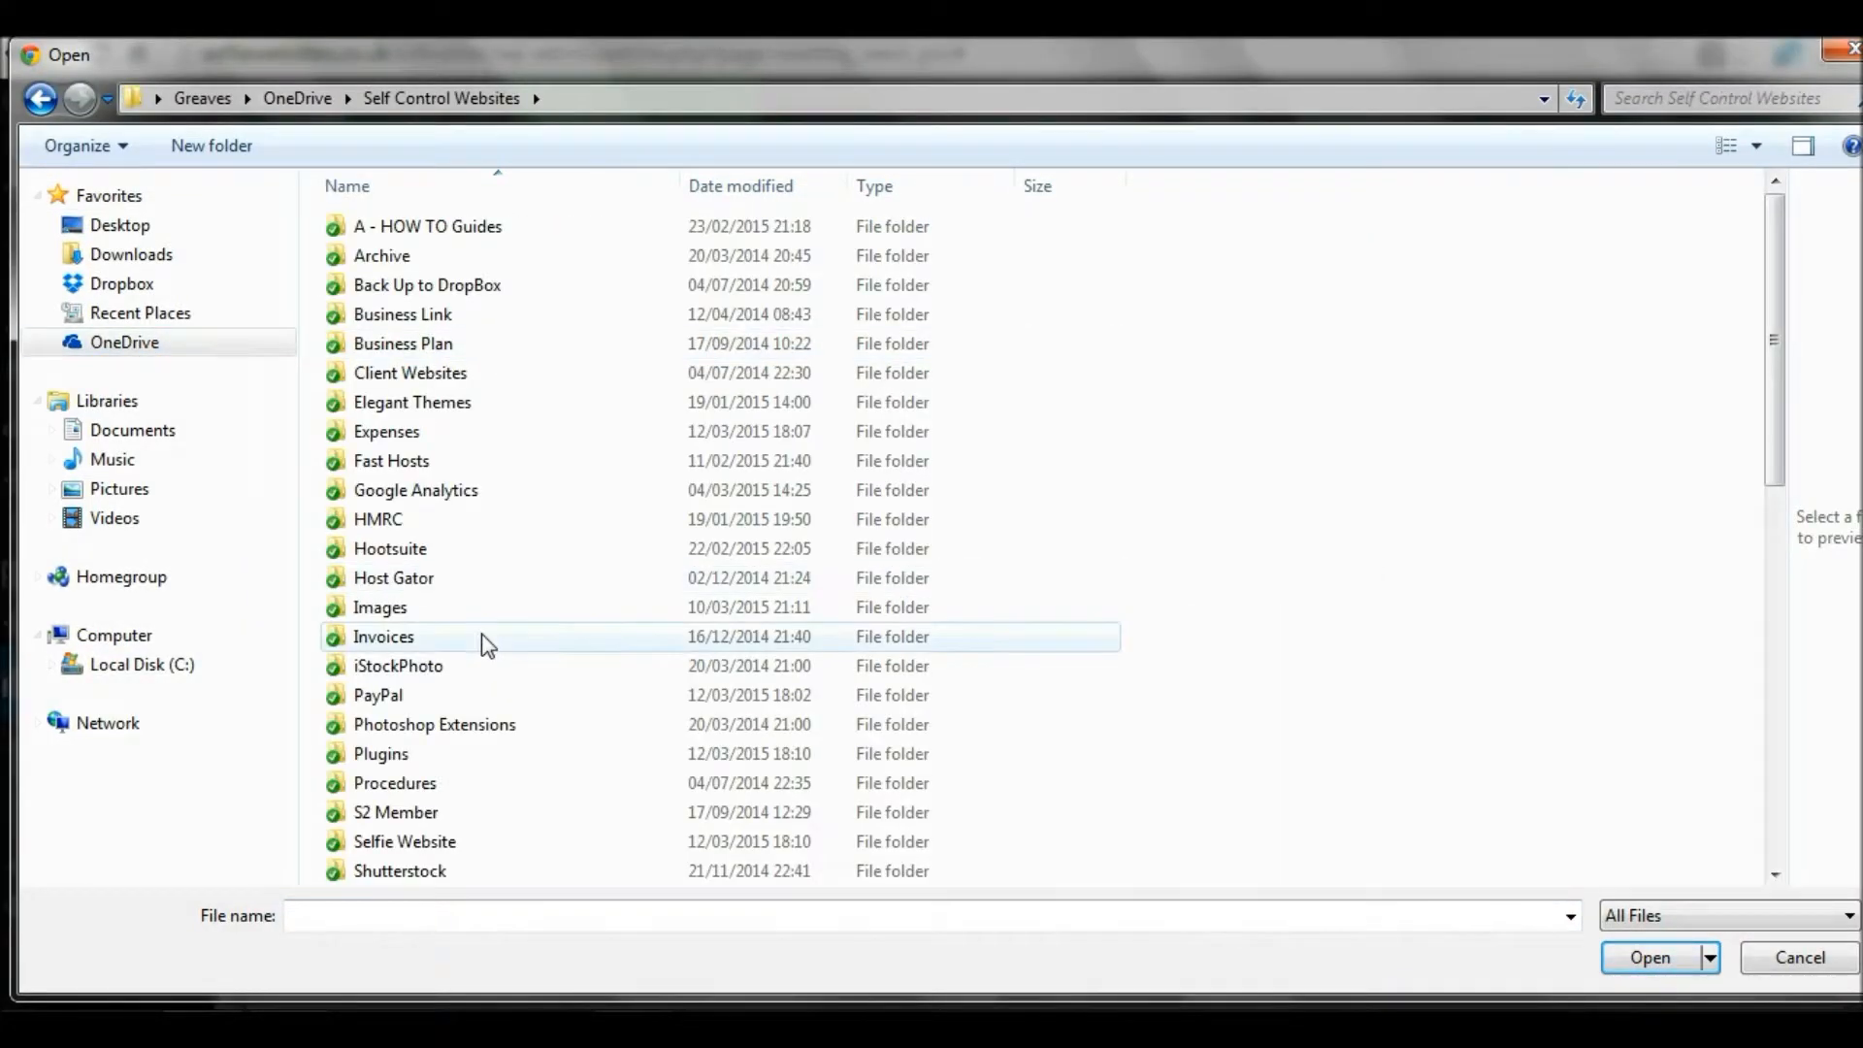
pyautogui.doubleClick(417, 841)
pyautogui.doubleClick(377, 432)
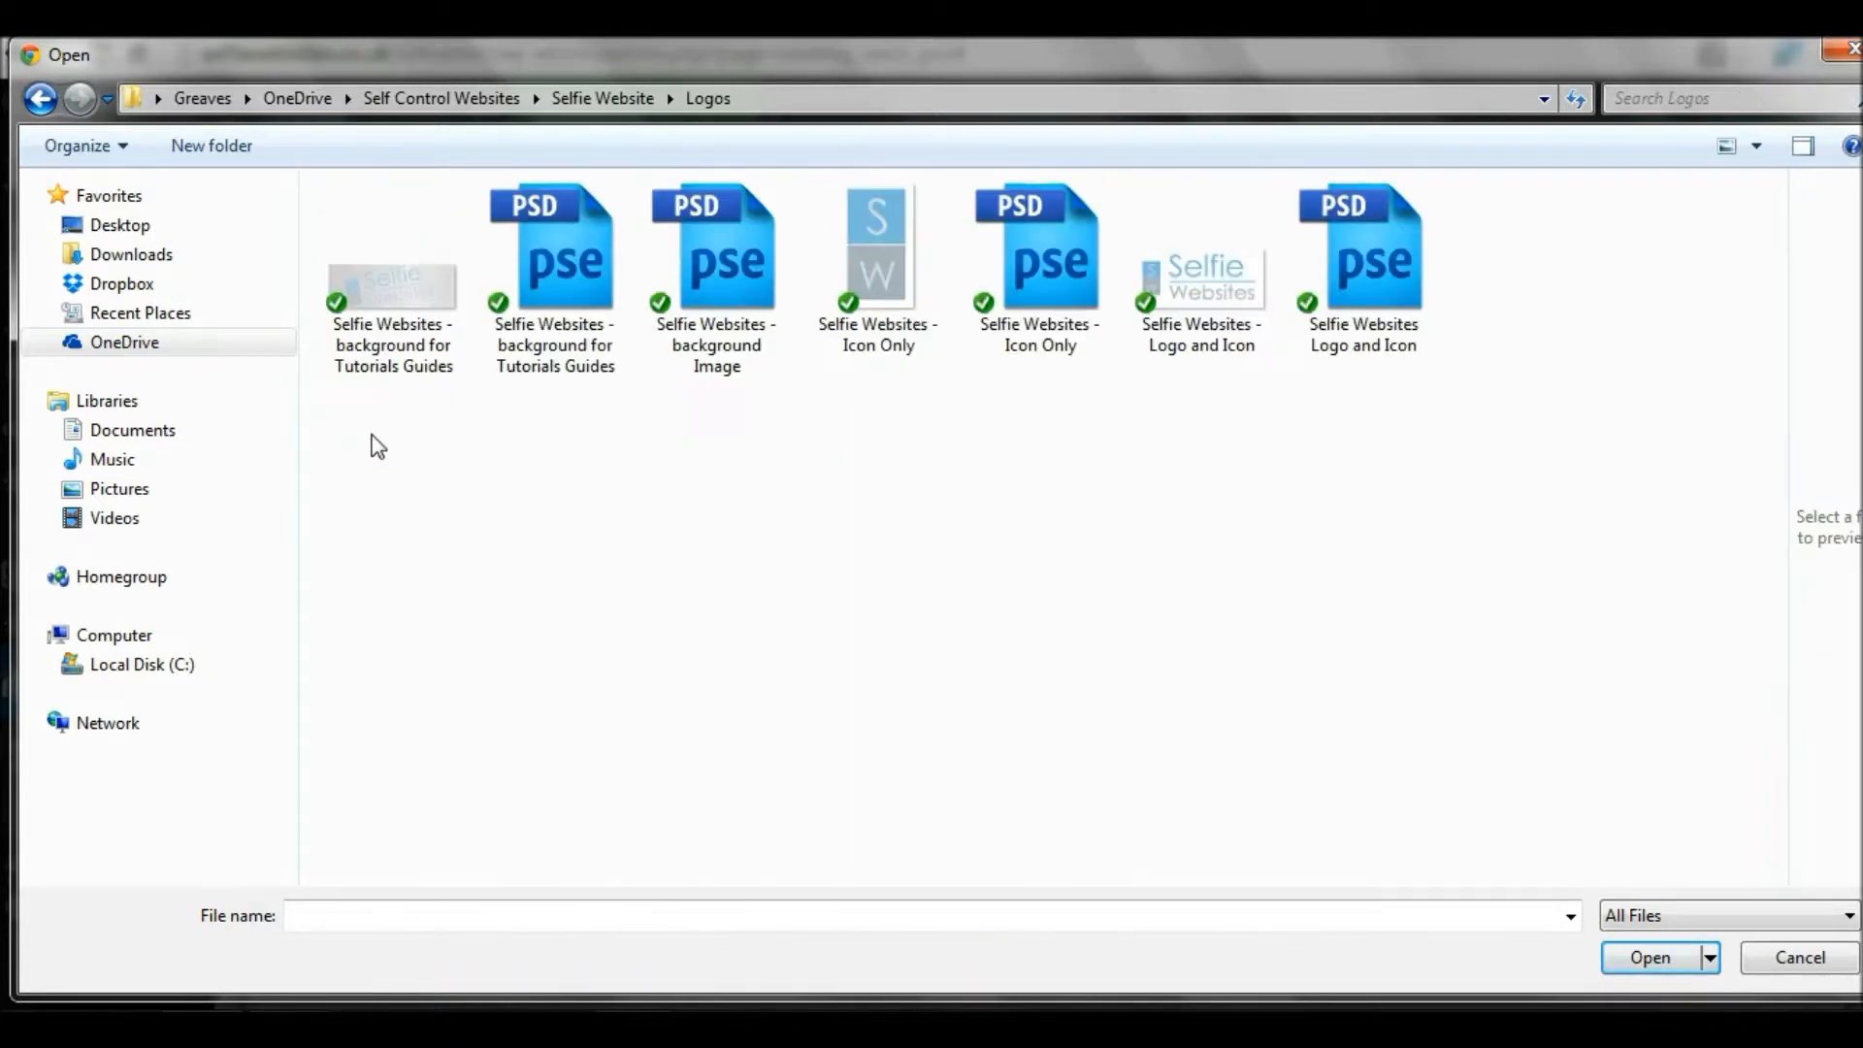
pyautogui.click(1205, 301)
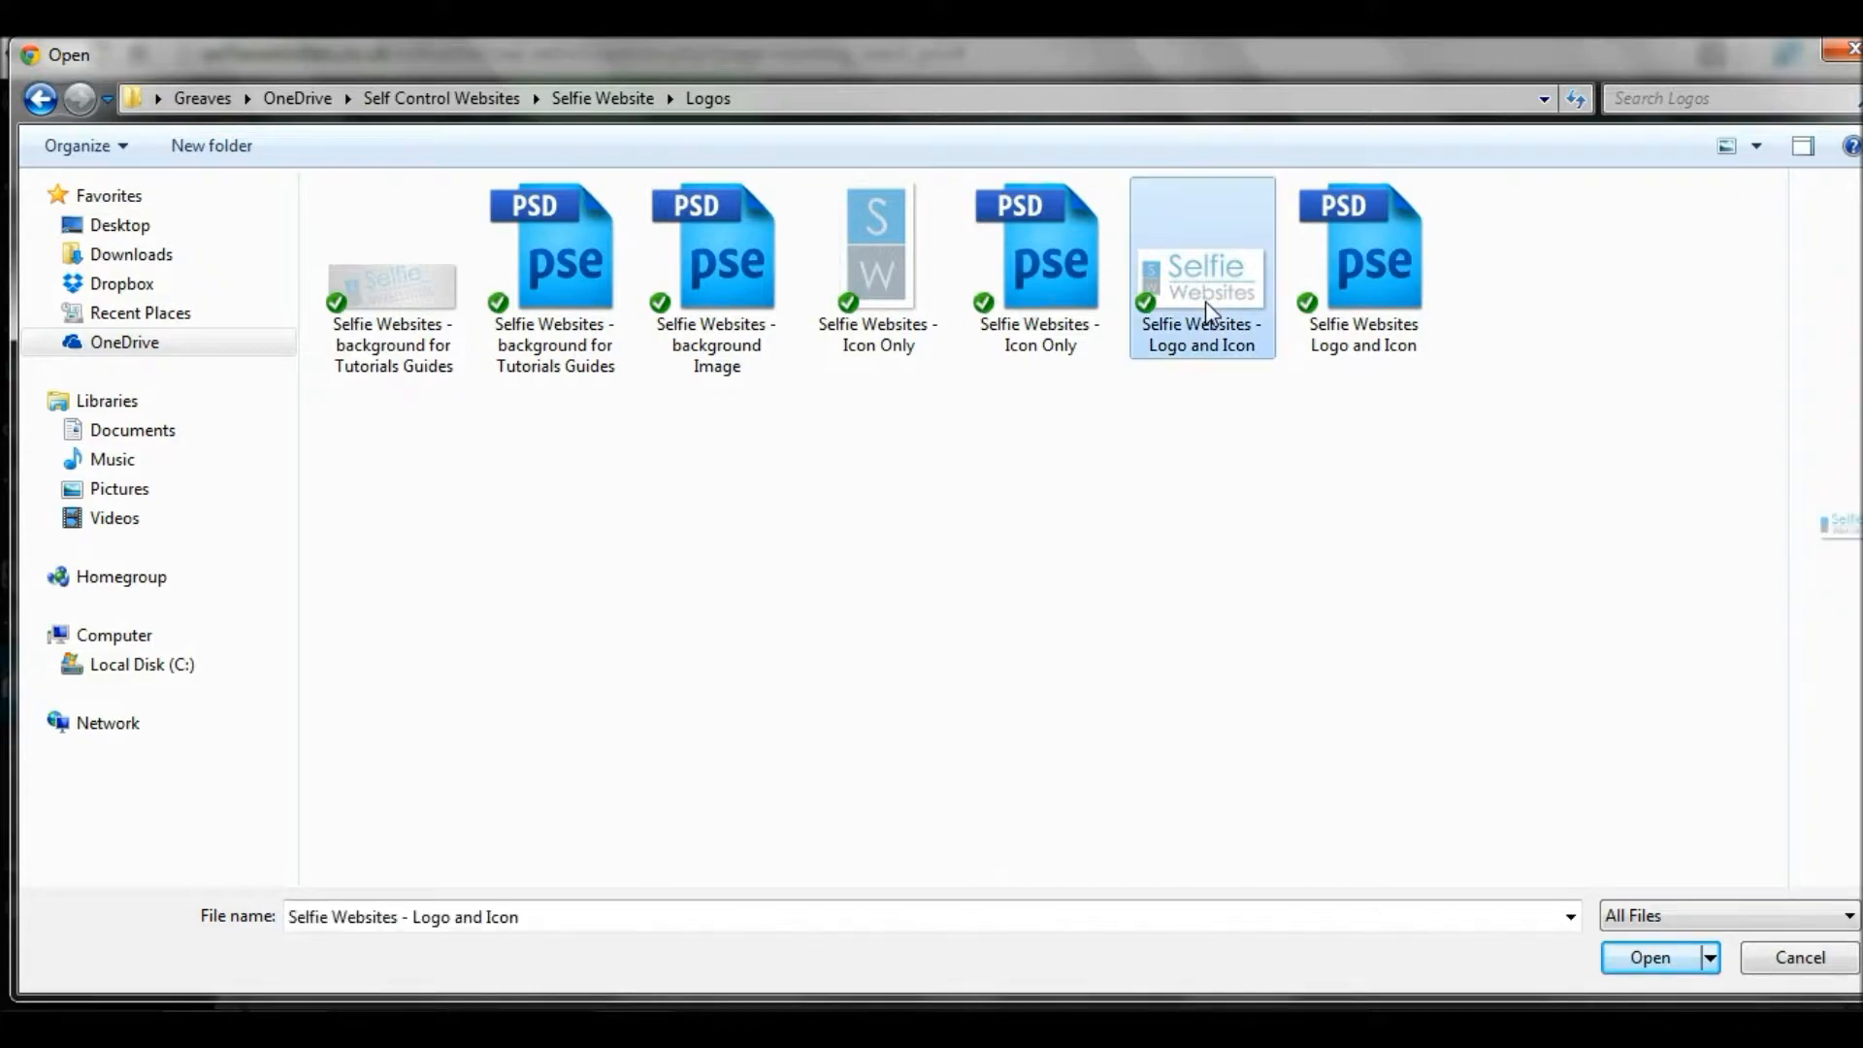
pyautogui.doubleClick(1205, 295)
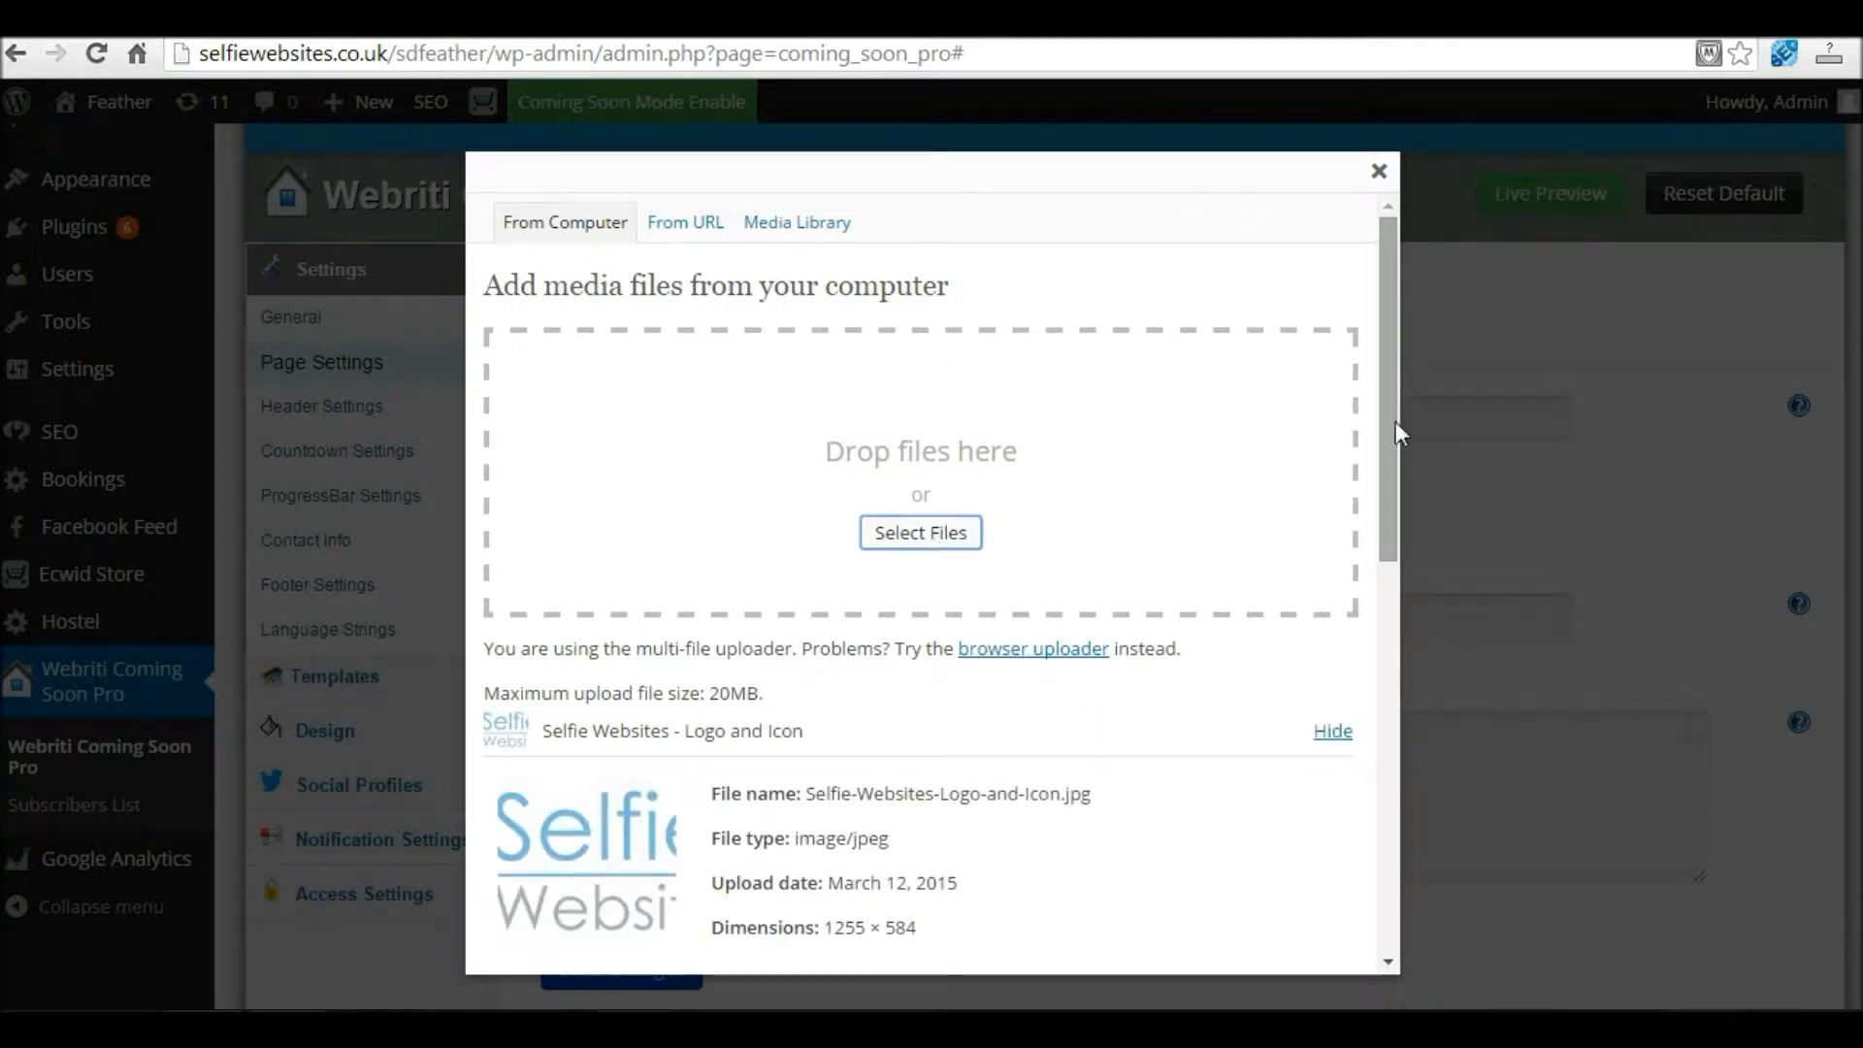
# Step: Insert the uploaded image at Full Size as the page Logo
pyautogui.moveTo(1394, 422); pyautogui.dragTo(1370, 670)
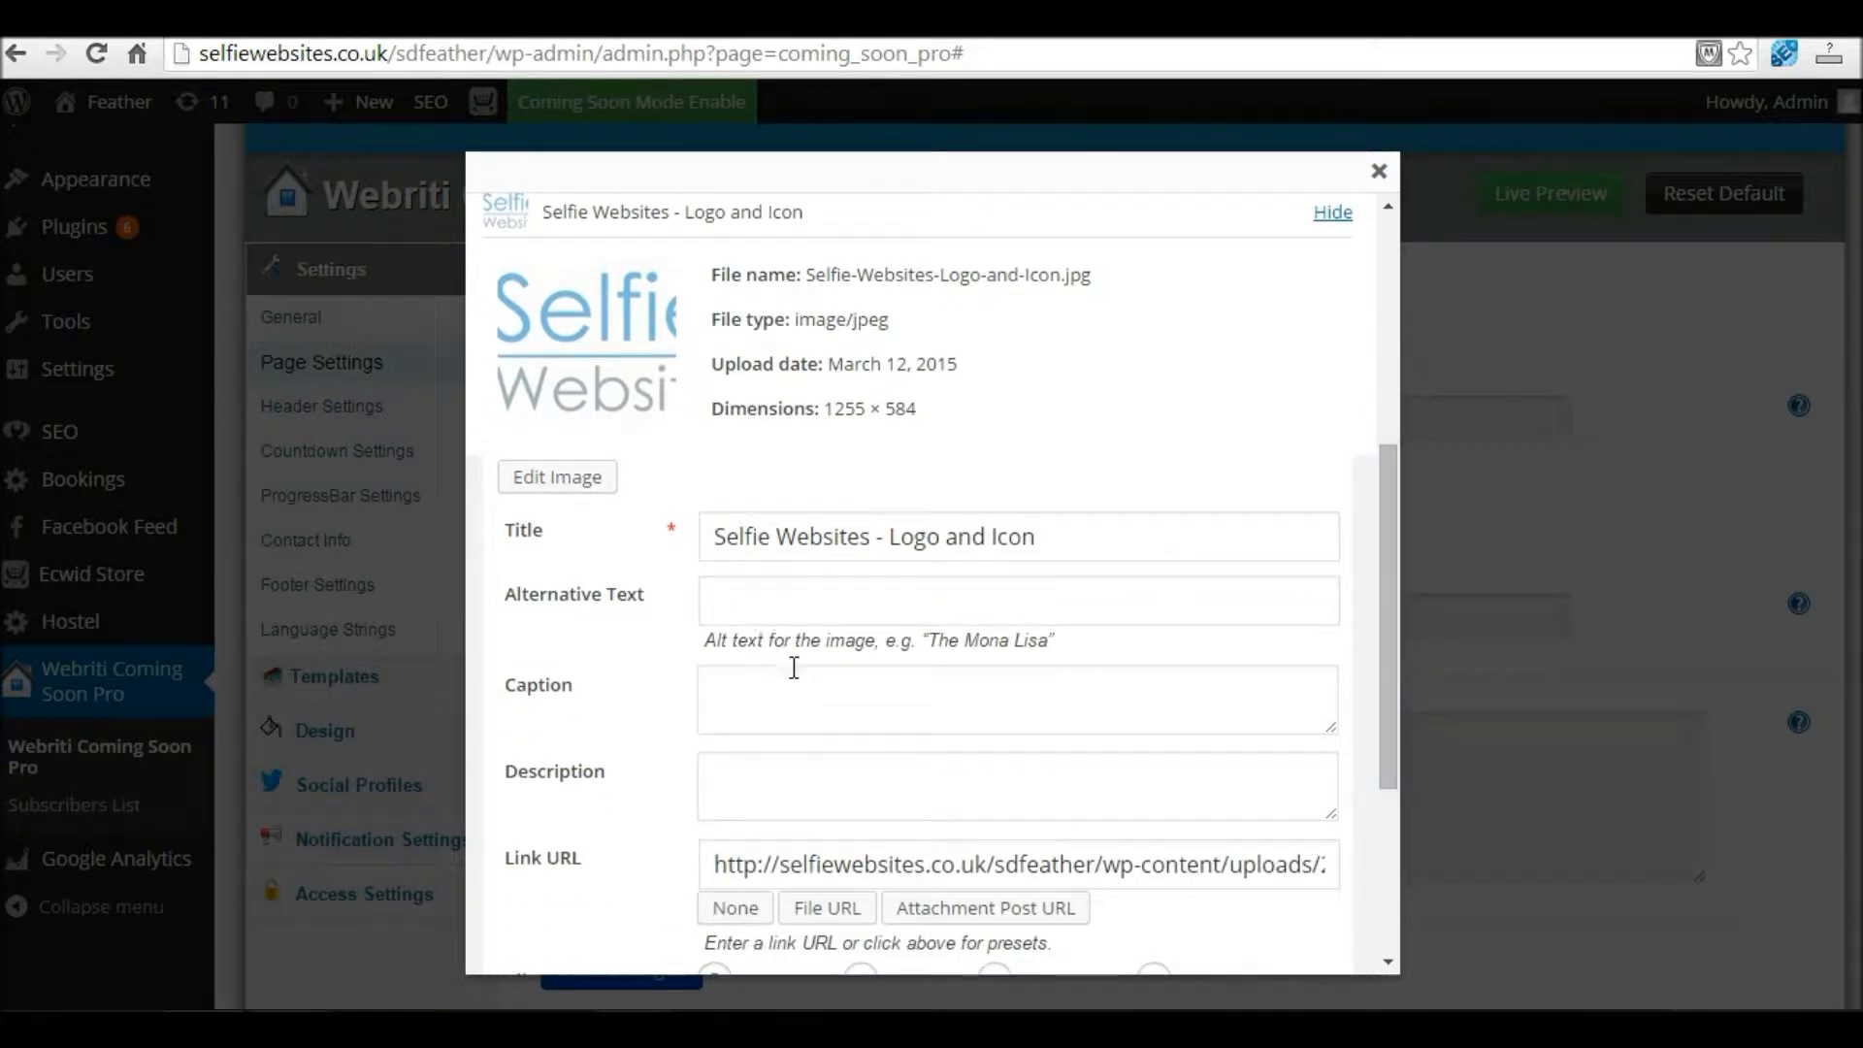
pyautogui.moveTo(1388, 713); pyautogui.dragTo(1345, 837)
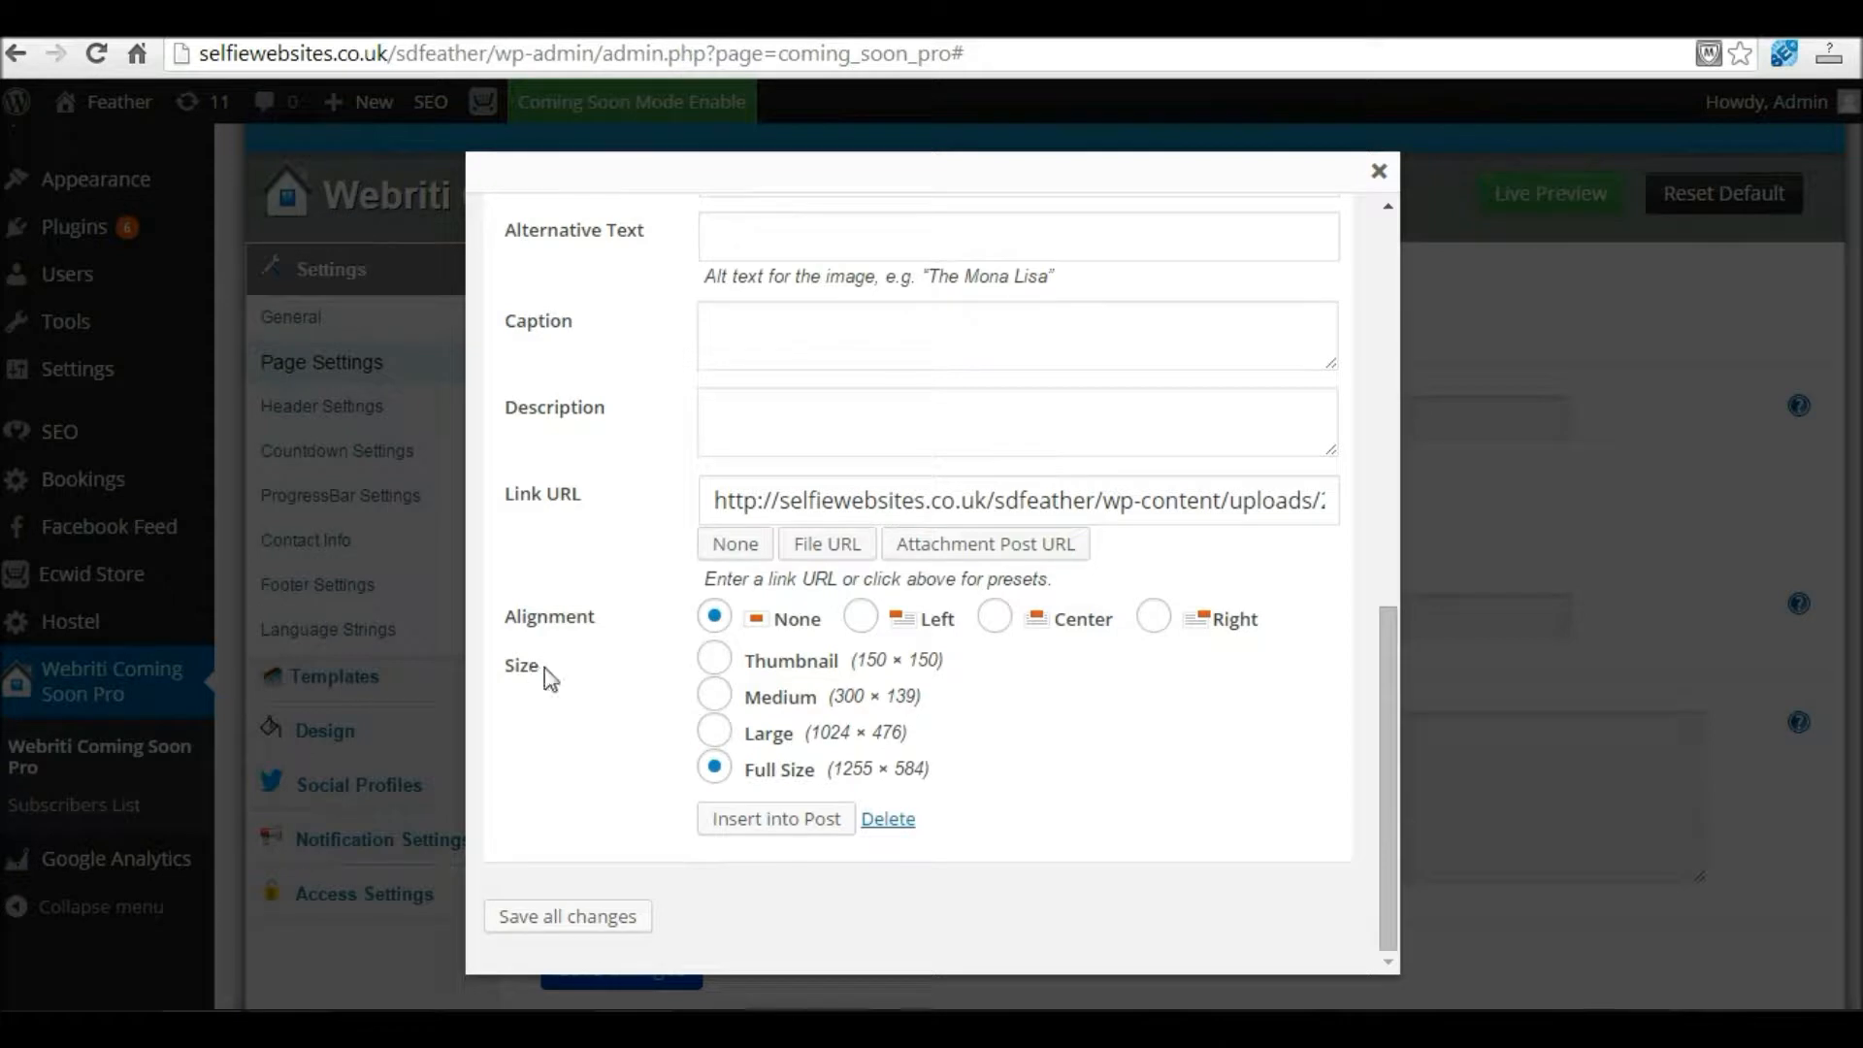
pyautogui.click(719, 765)
pyautogui.click(718, 764)
pyautogui.click(719, 765)
pyautogui.click(718, 765)
pyautogui.click(748, 823)
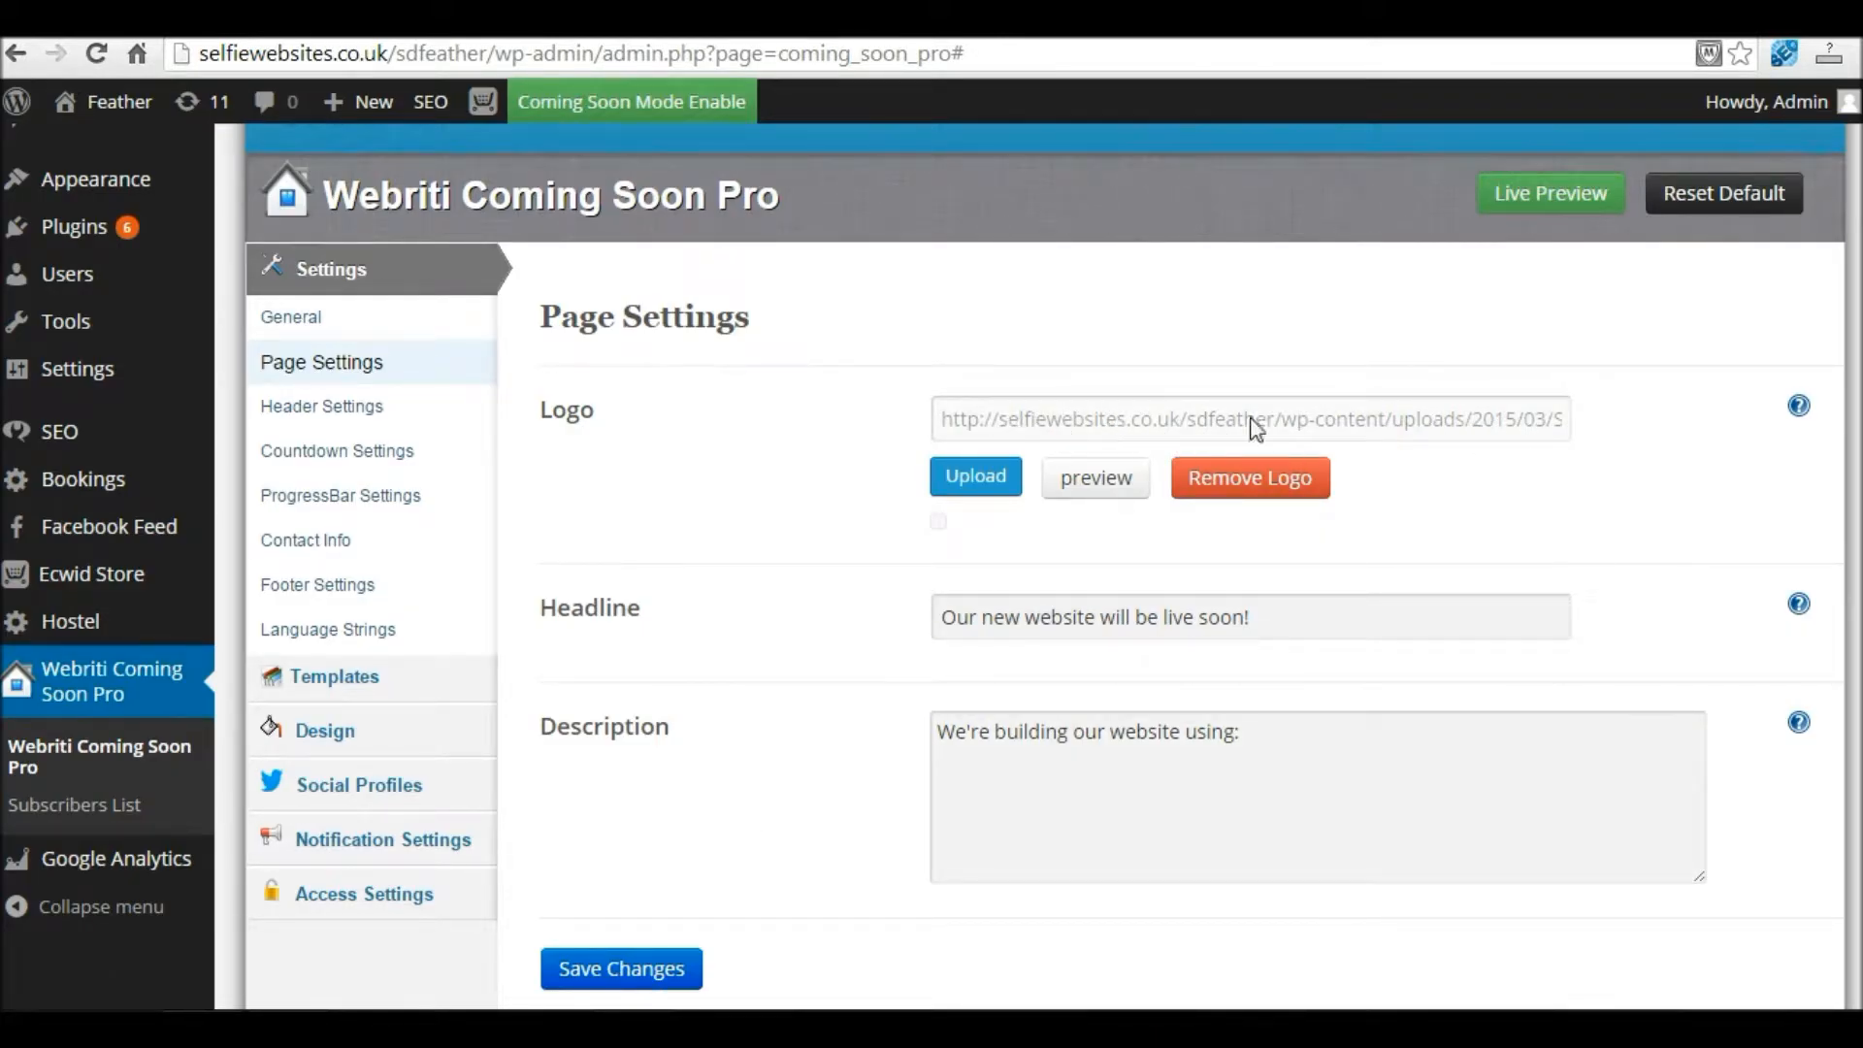
# Step: Save the page settings and view the Live Preview in a new tab before returning
pyautogui.click(641, 968)
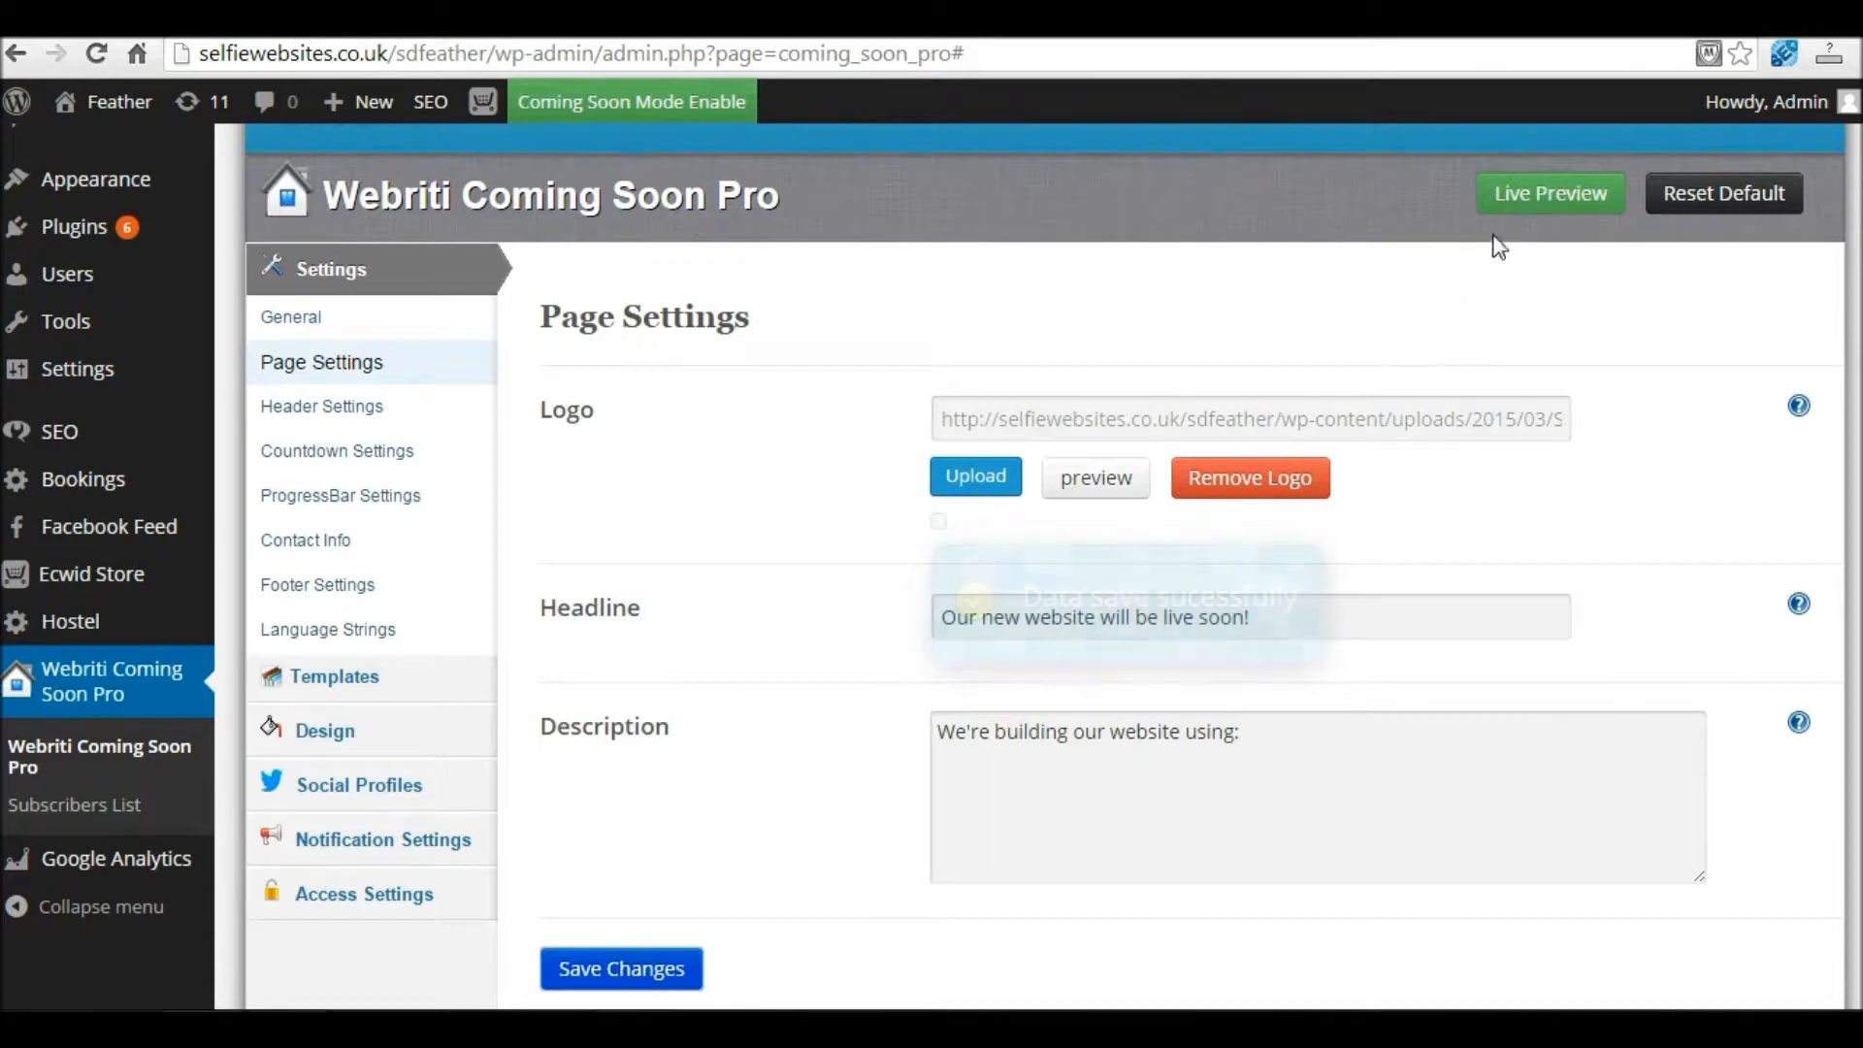
pyautogui.rightClick(1526, 204)
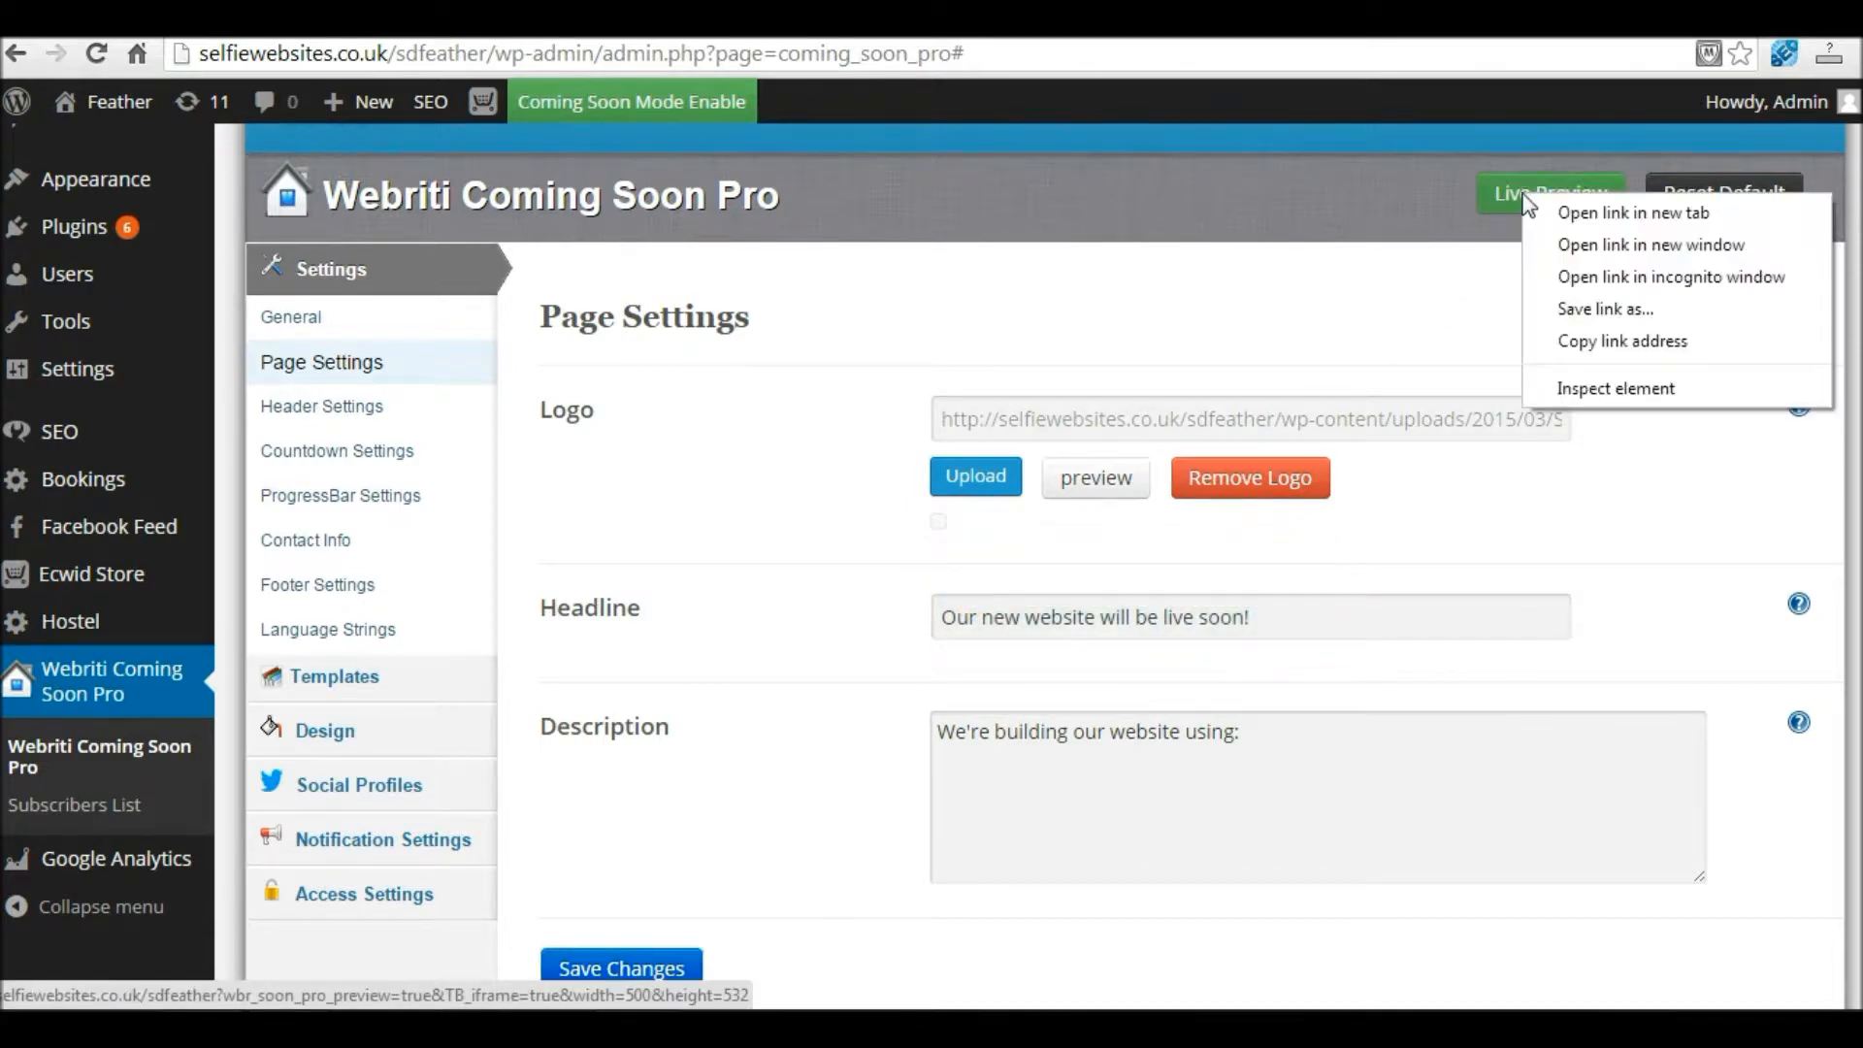
pyautogui.click(1665, 215)
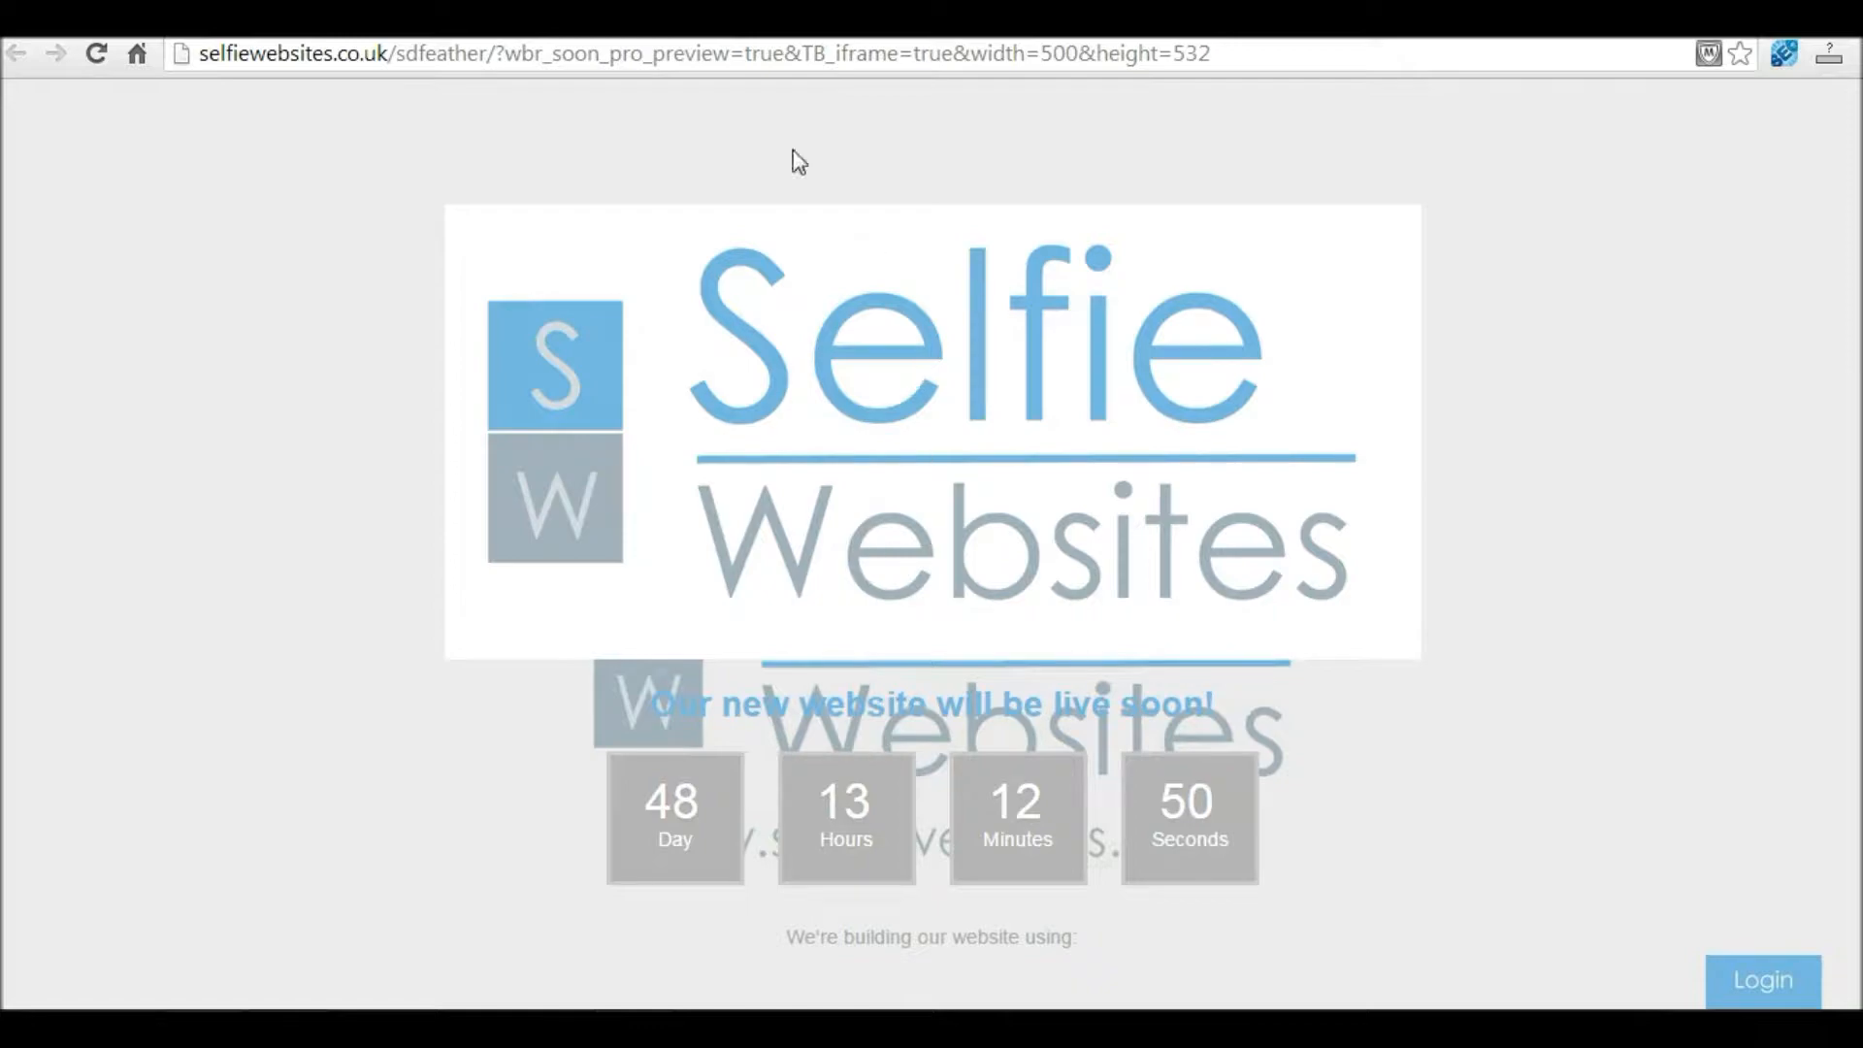
pyautogui.hotkey('ctrl', 'shift', 'Tab')
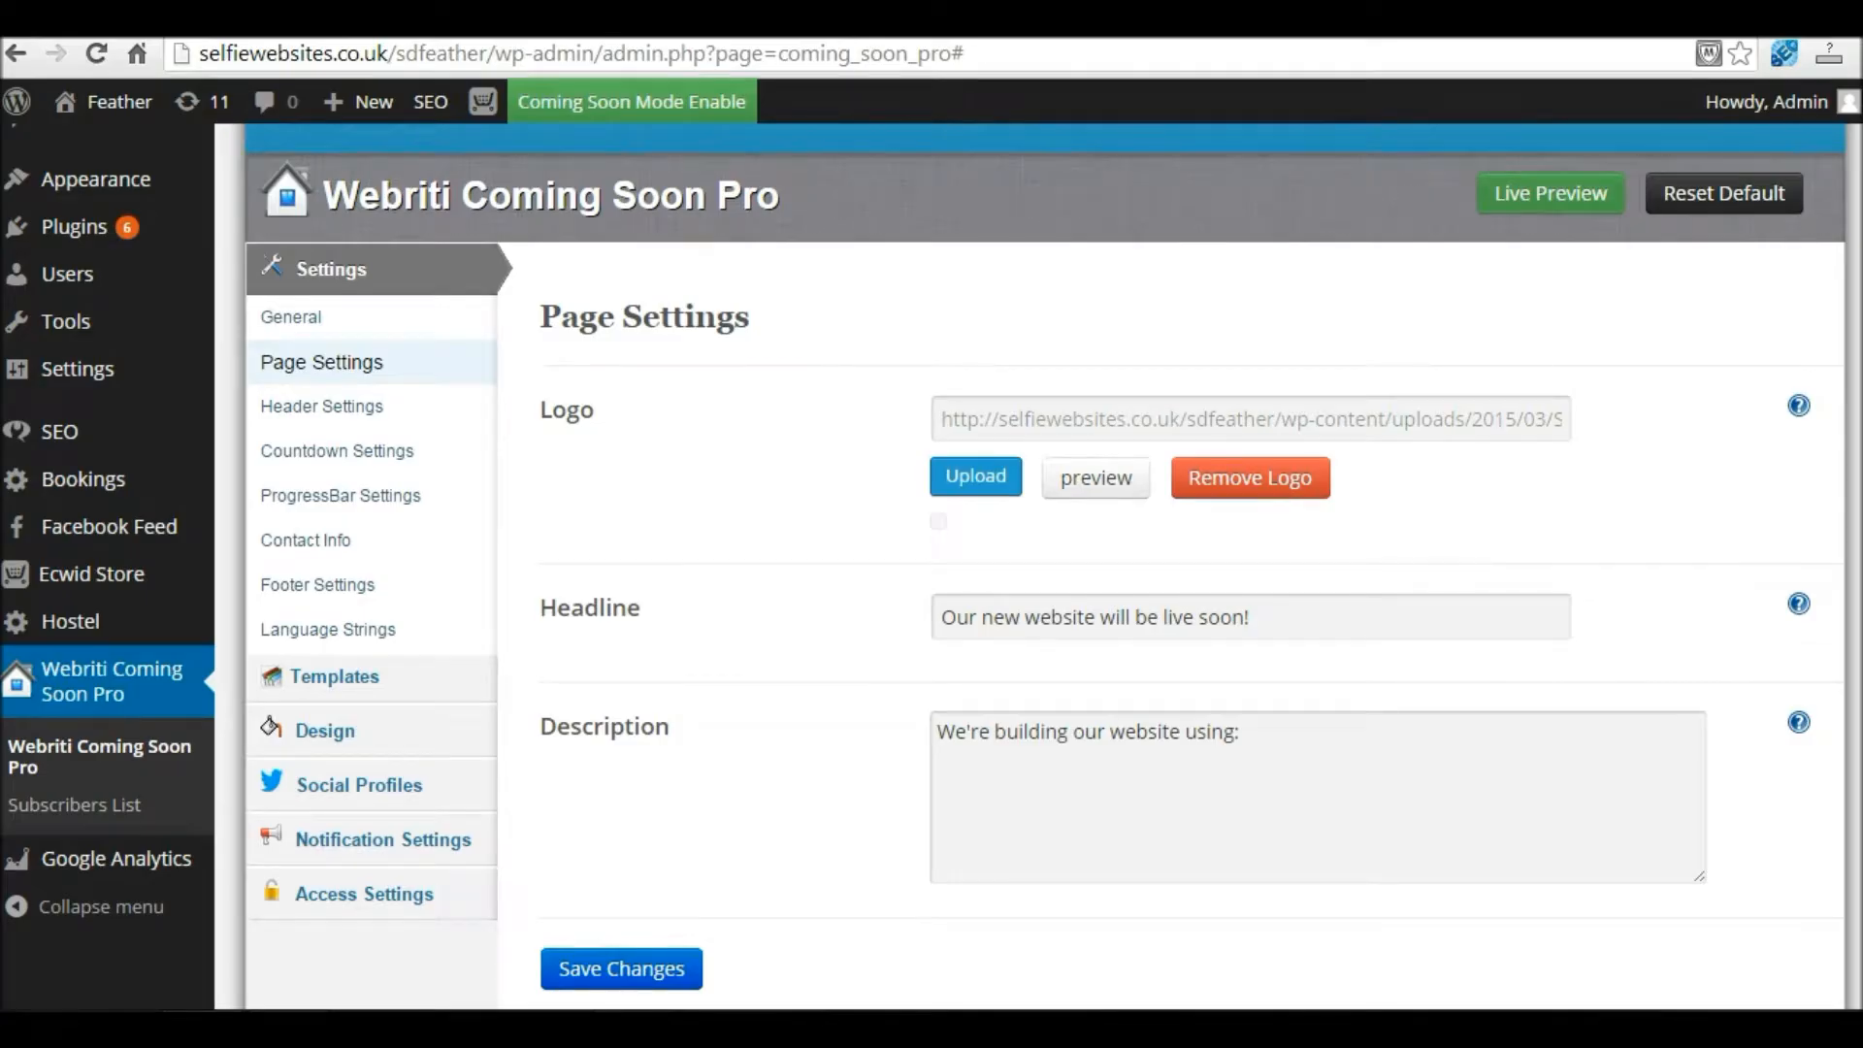
pyautogui.scroll(-1, 629, 529)
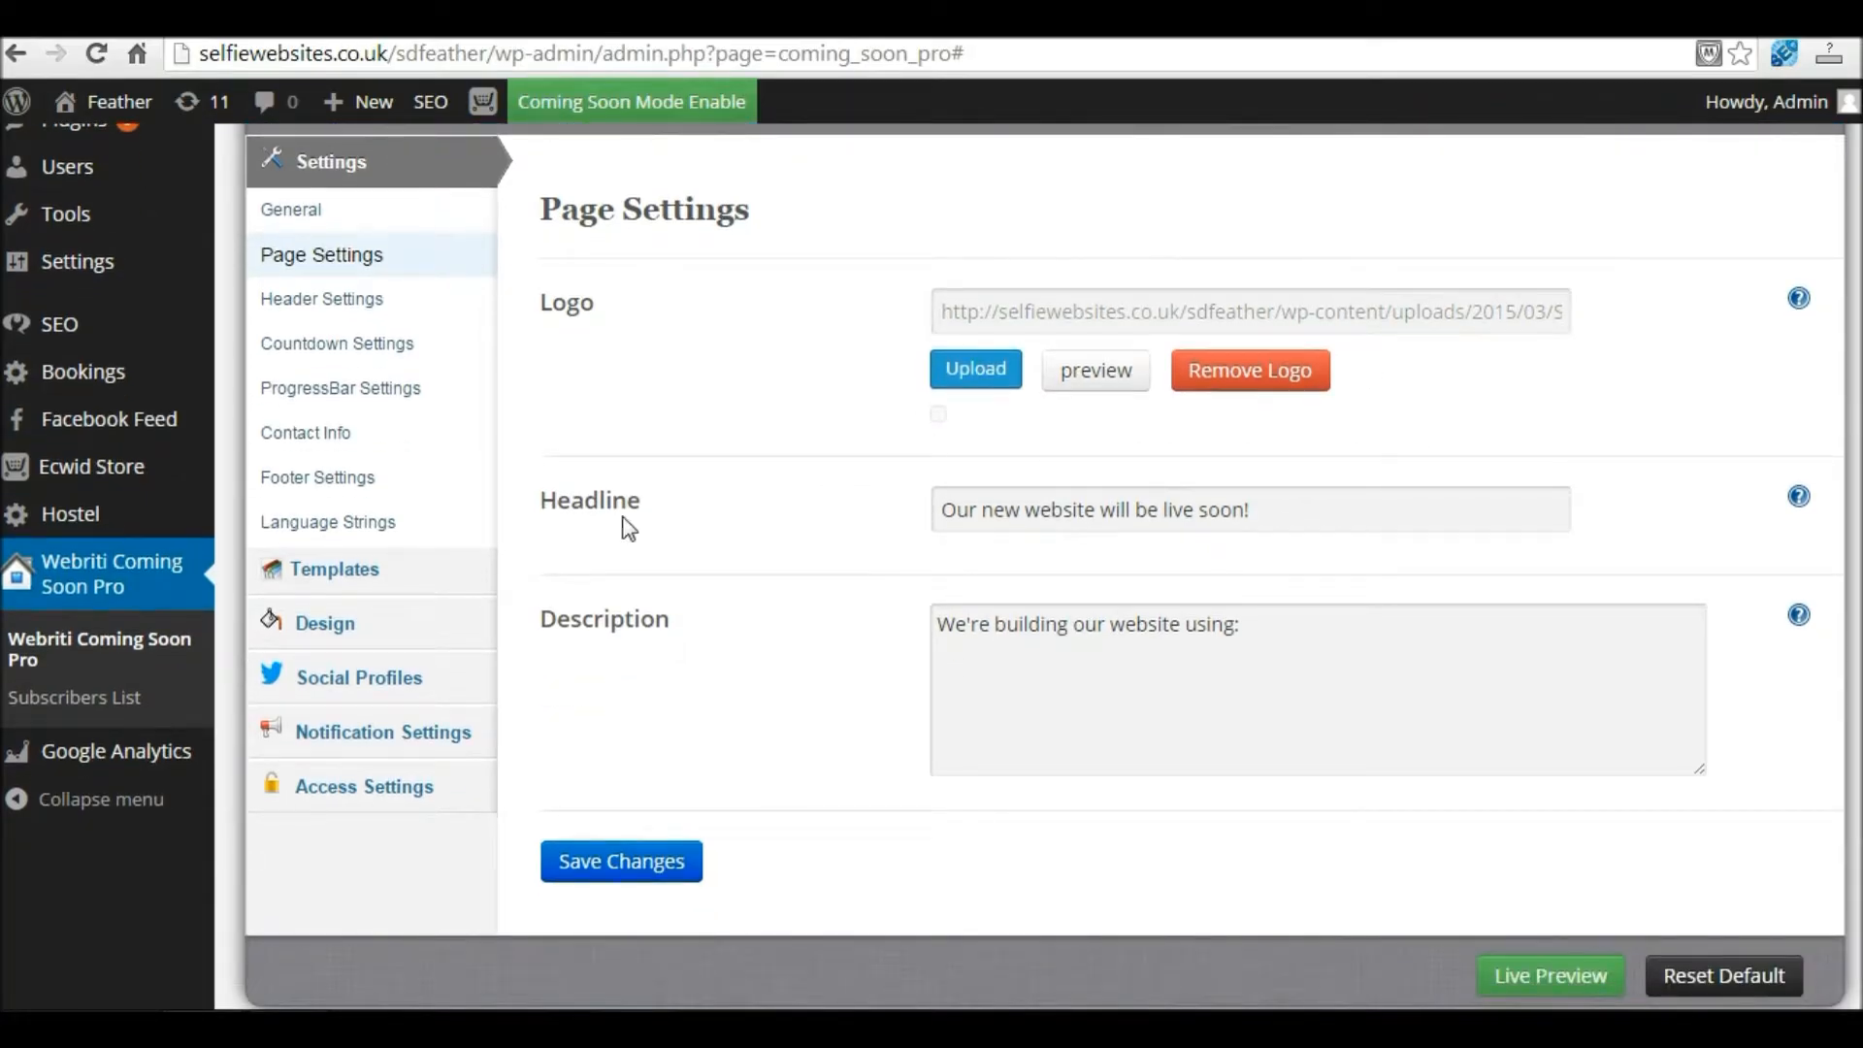
# Step: Replace the headline with 'COMING SOON', keep the description unchanged, and save
pyautogui.moveTo(1273, 512); pyautogui.dragTo(891, 510)
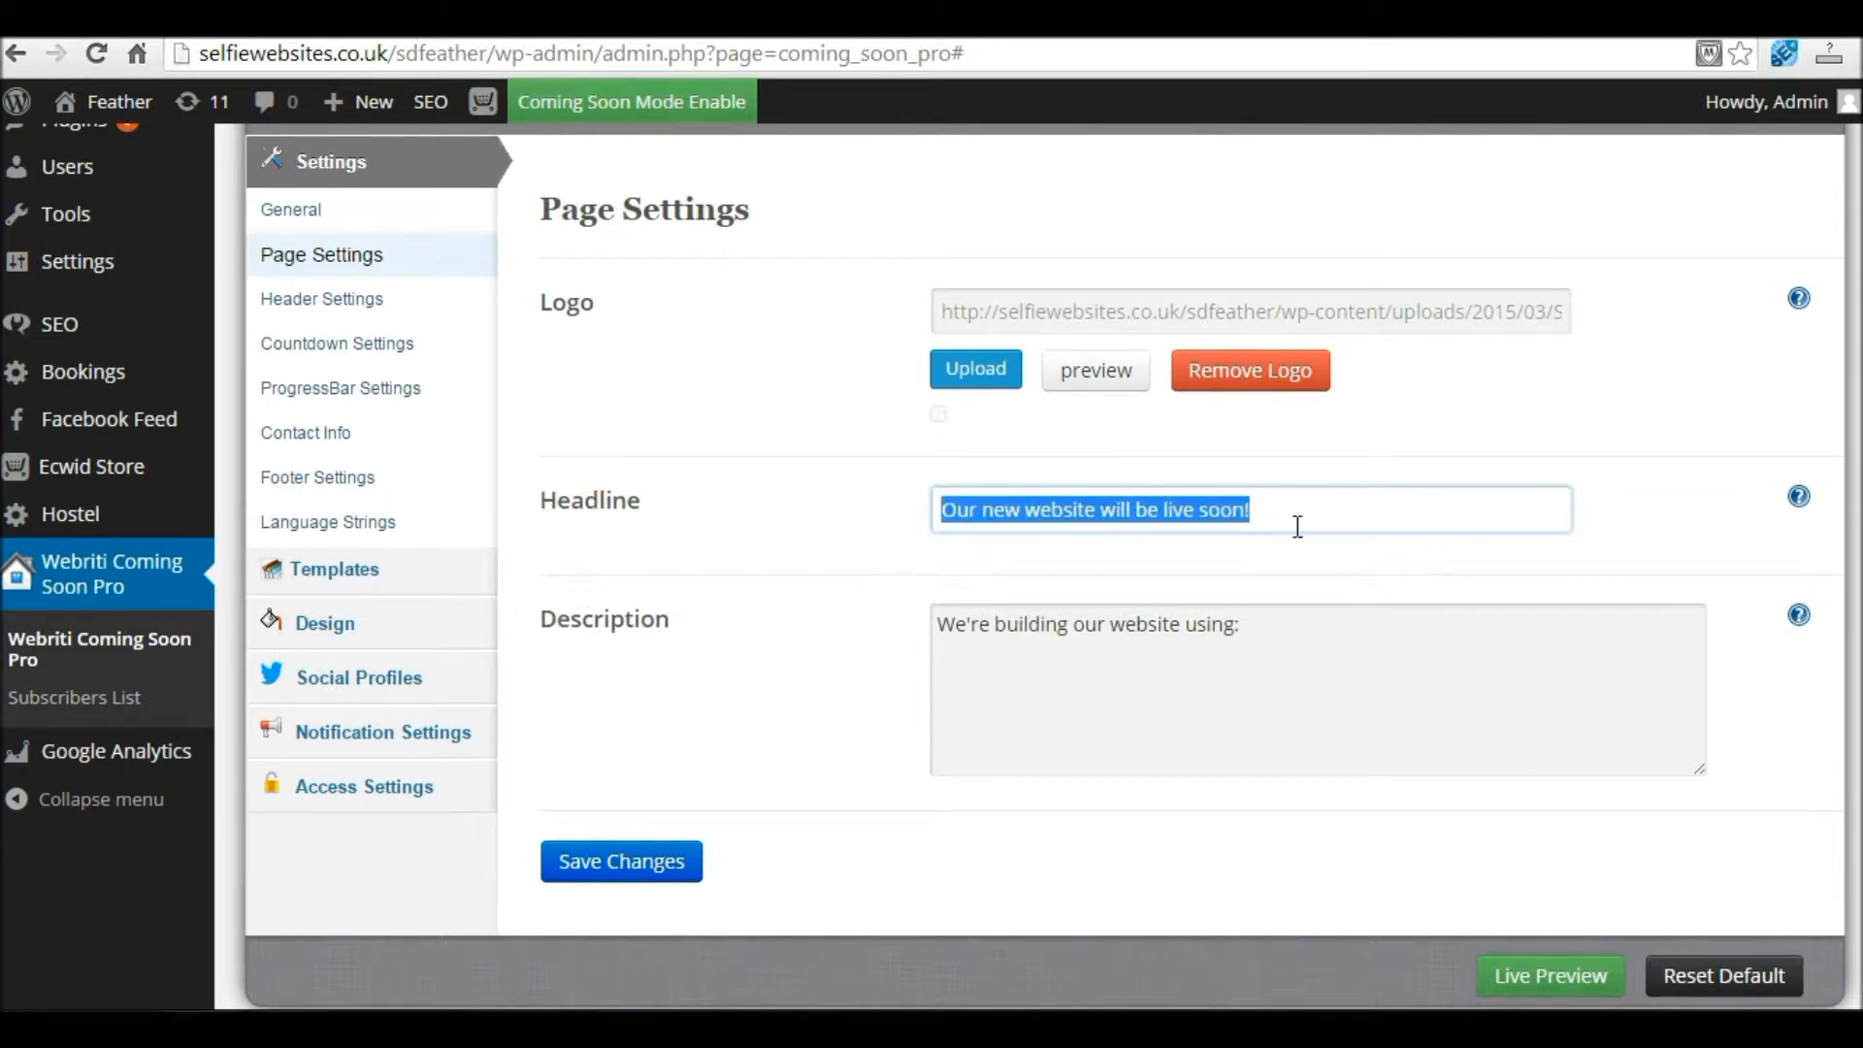
pyautogui.write('COMING SOON!')
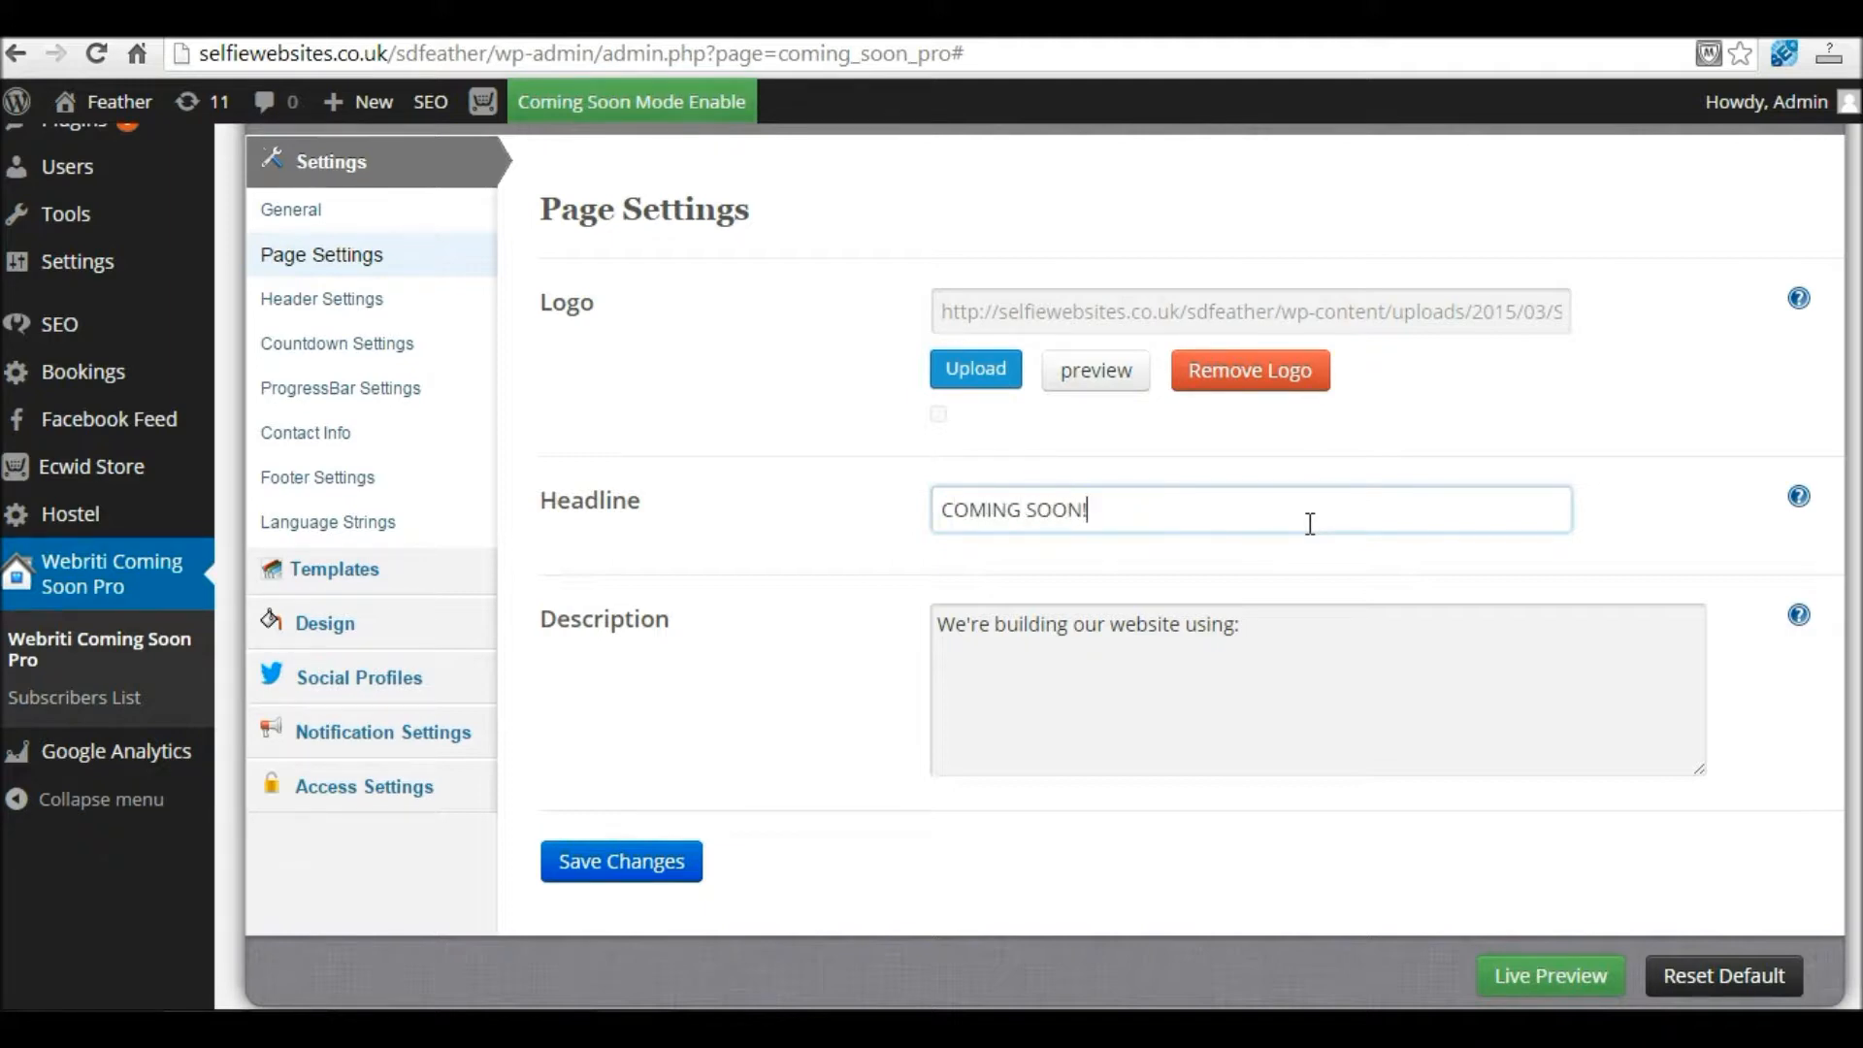
pyautogui.moveTo(1281, 632); pyautogui.dragTo(926, 633)
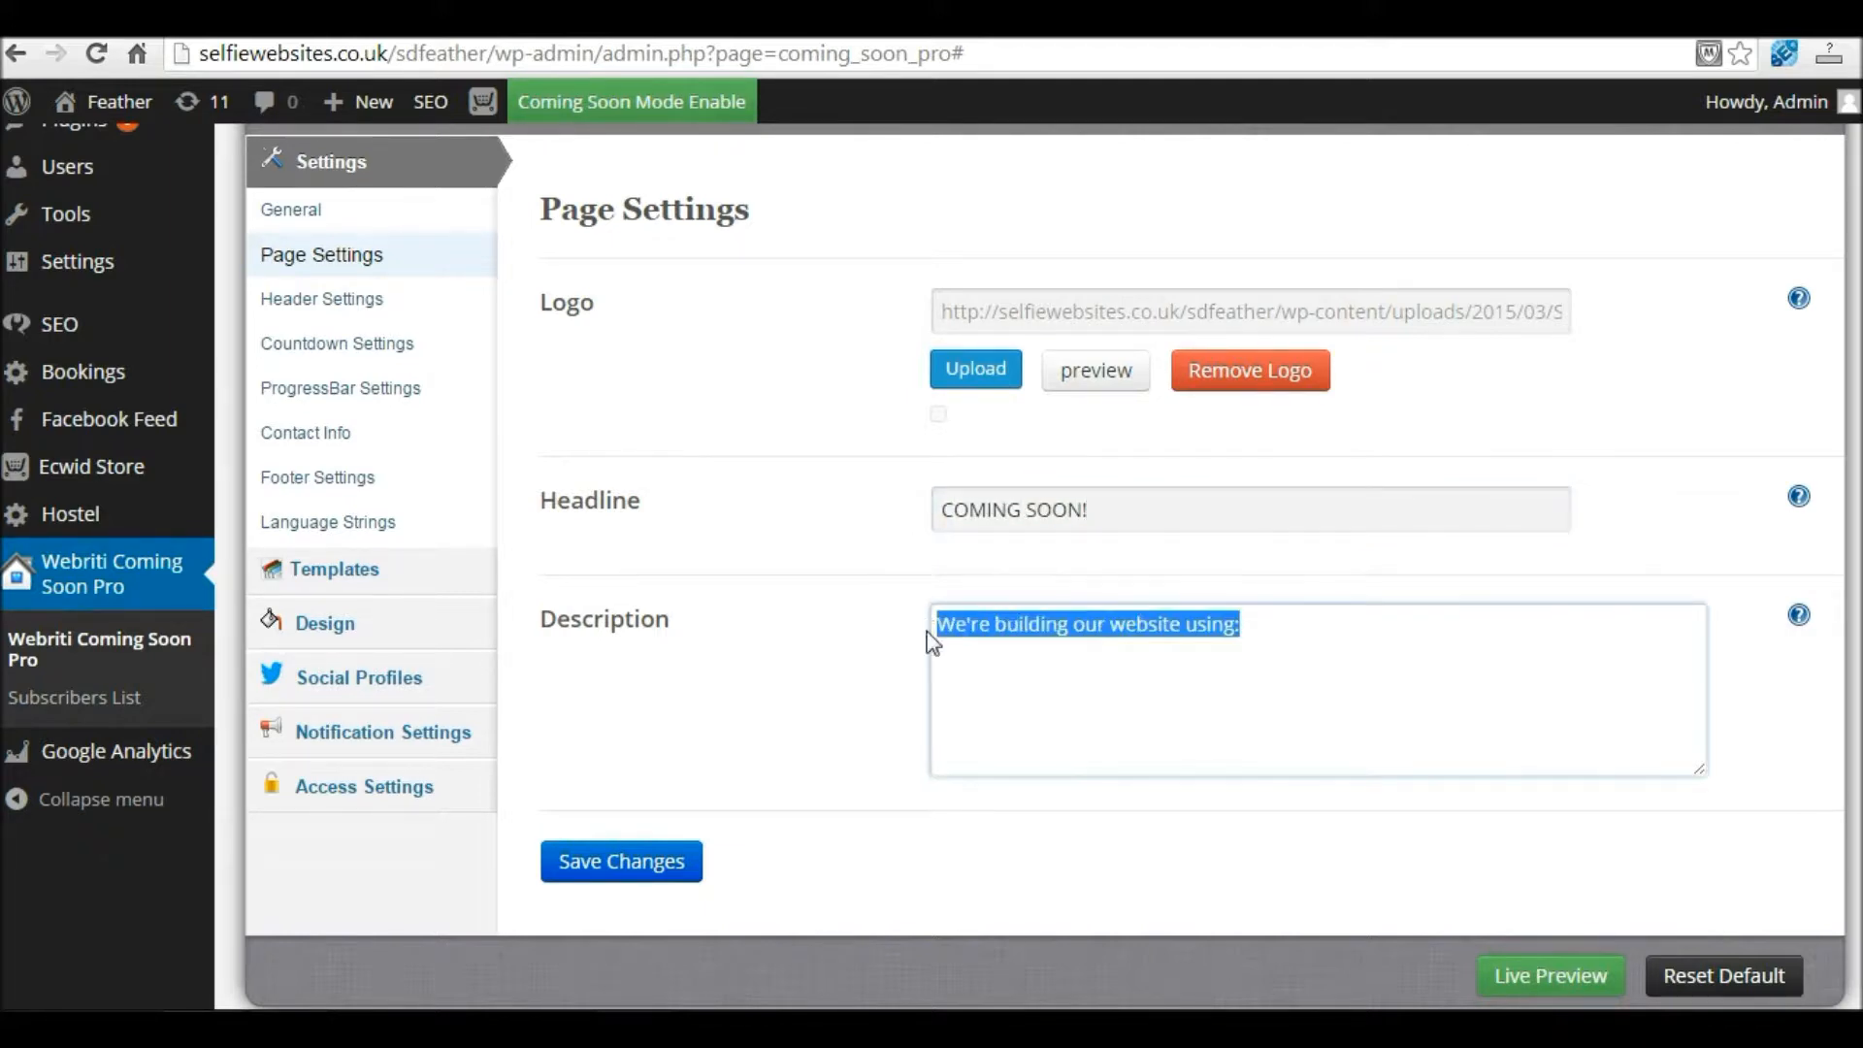
pyautogui.click(1292, 632)
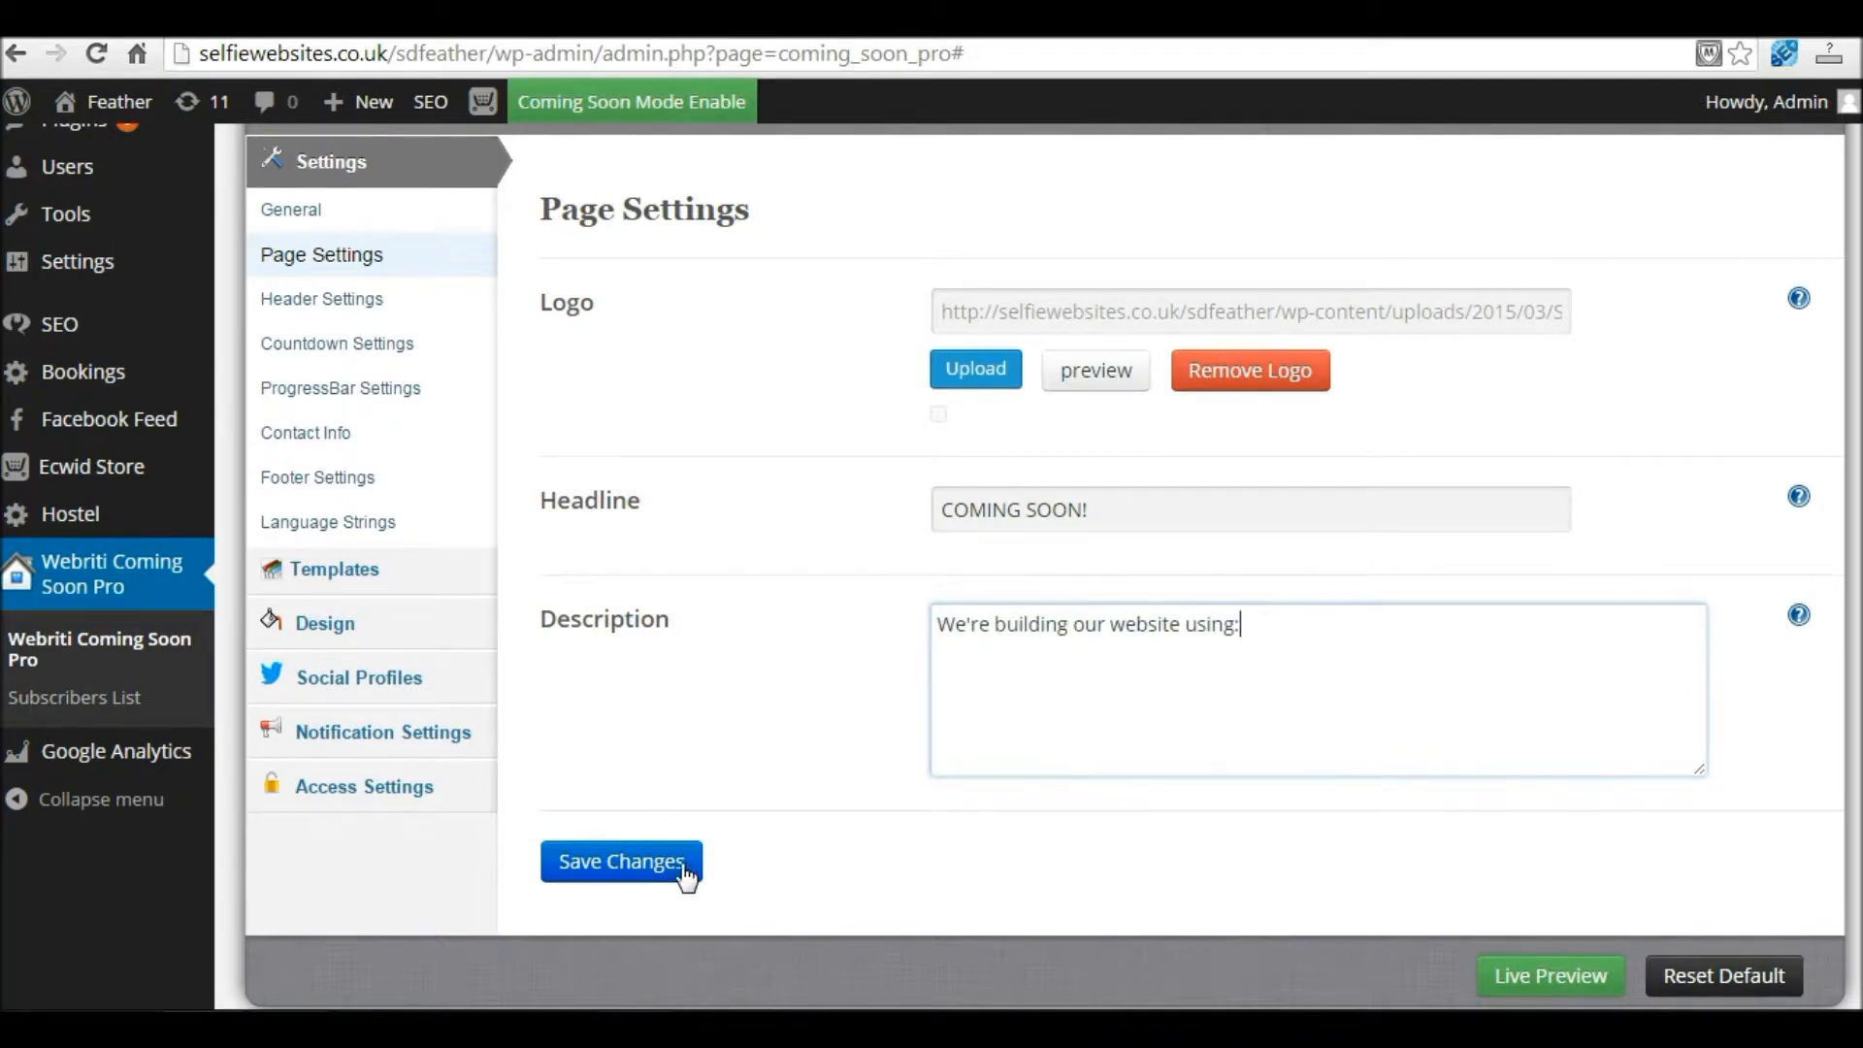
pyautogui.click(644, 876)
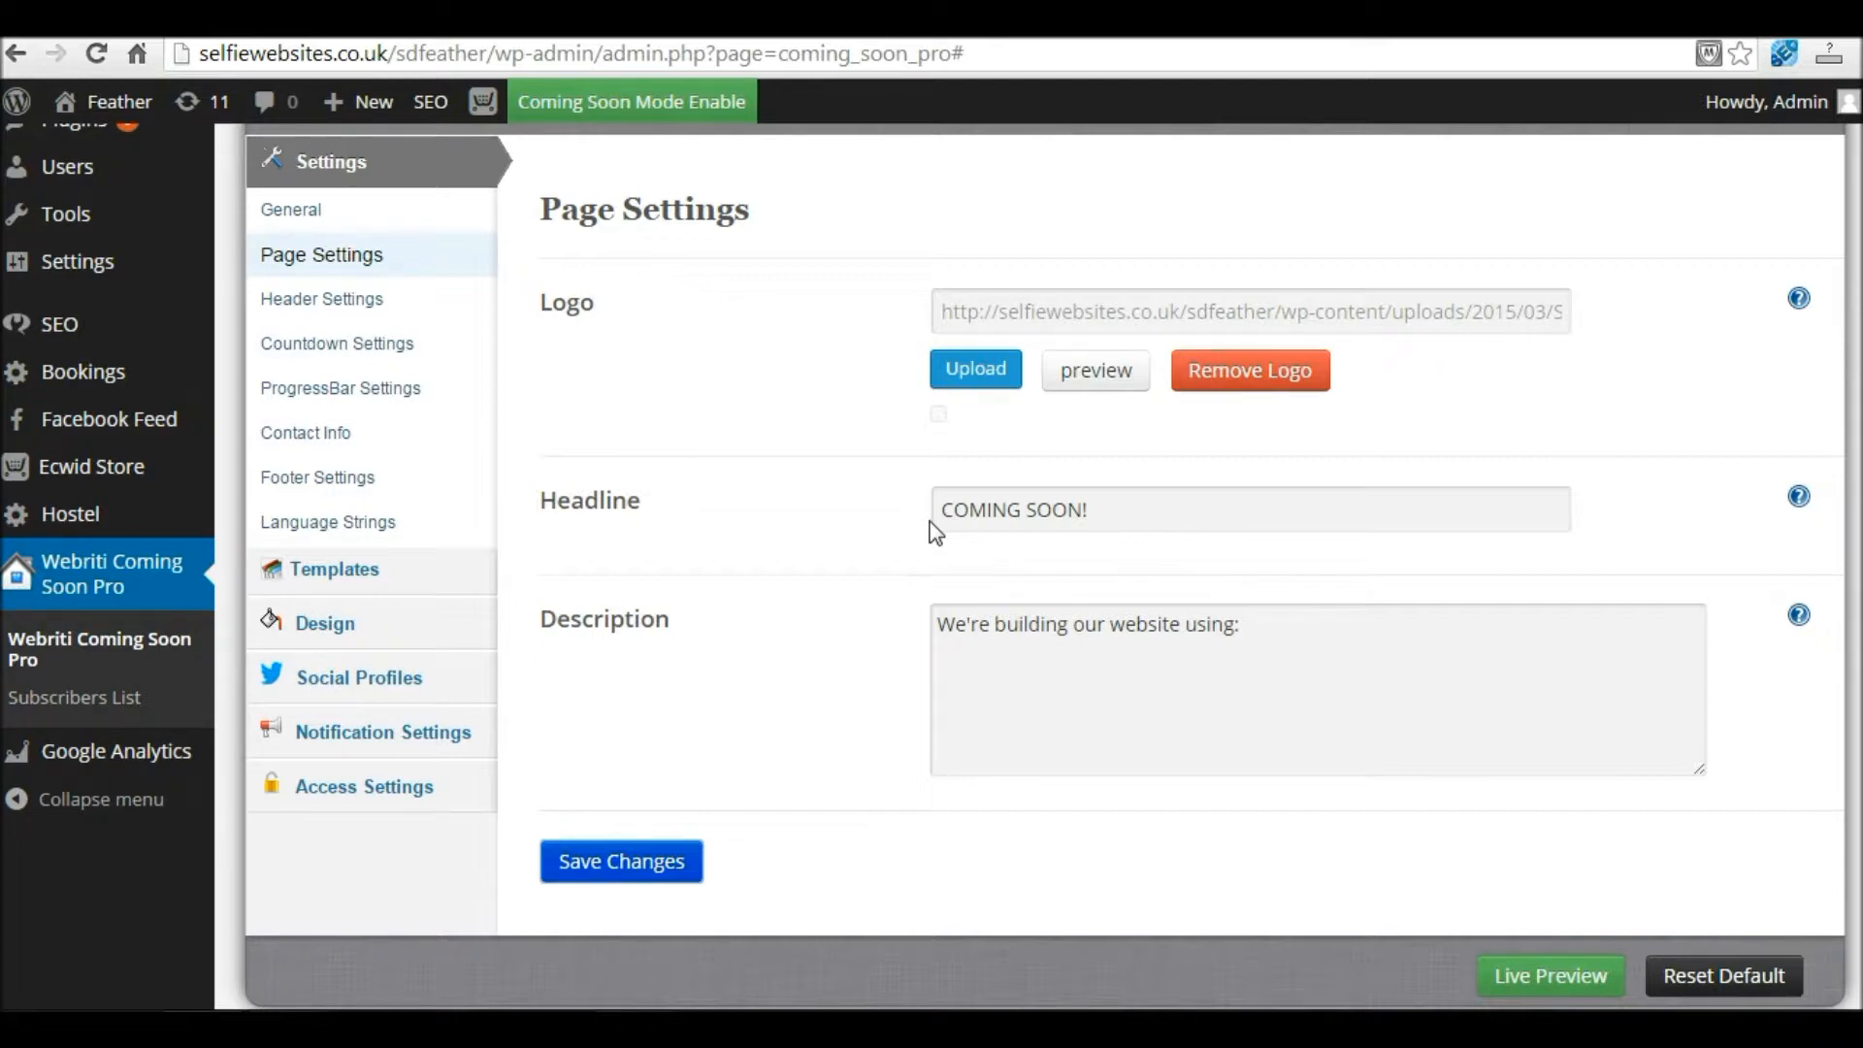
pyautogui.click(1019, 311)
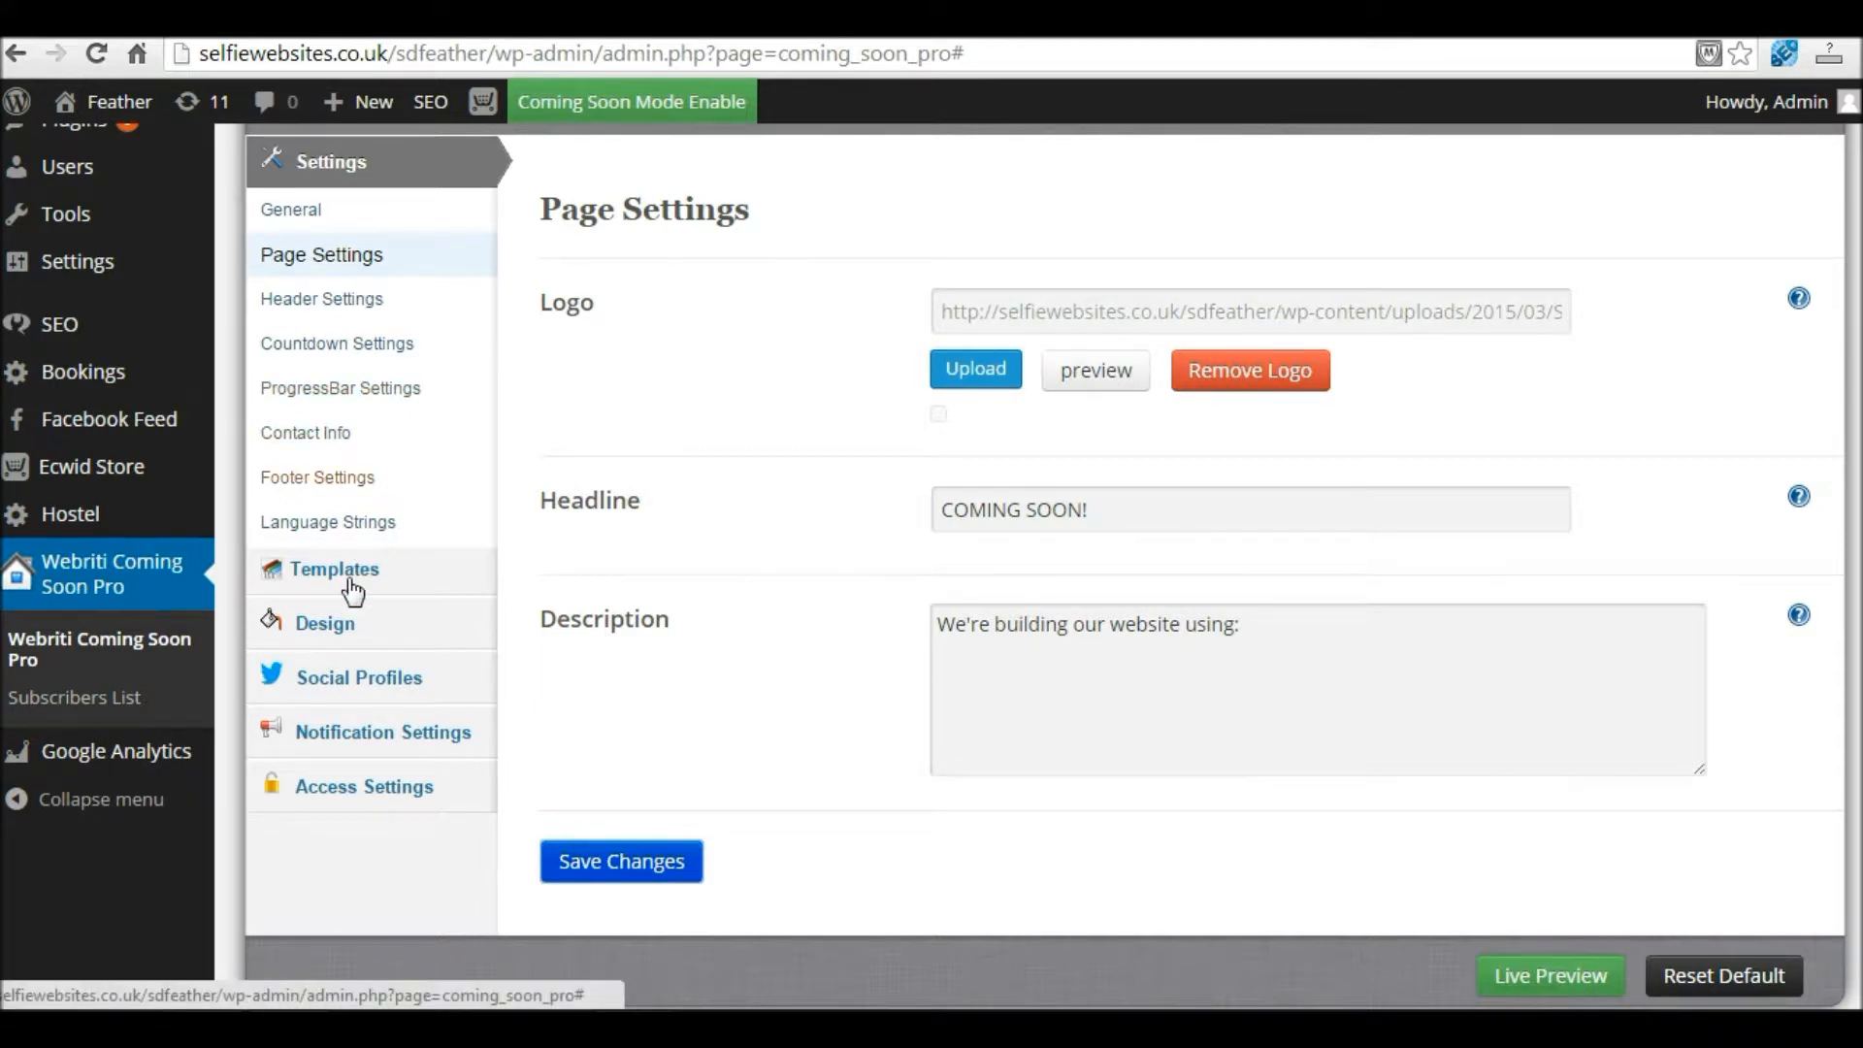
# Step: Under Design > Background, set Select Background to Static Background Color
pyautogui.click(337, 630)
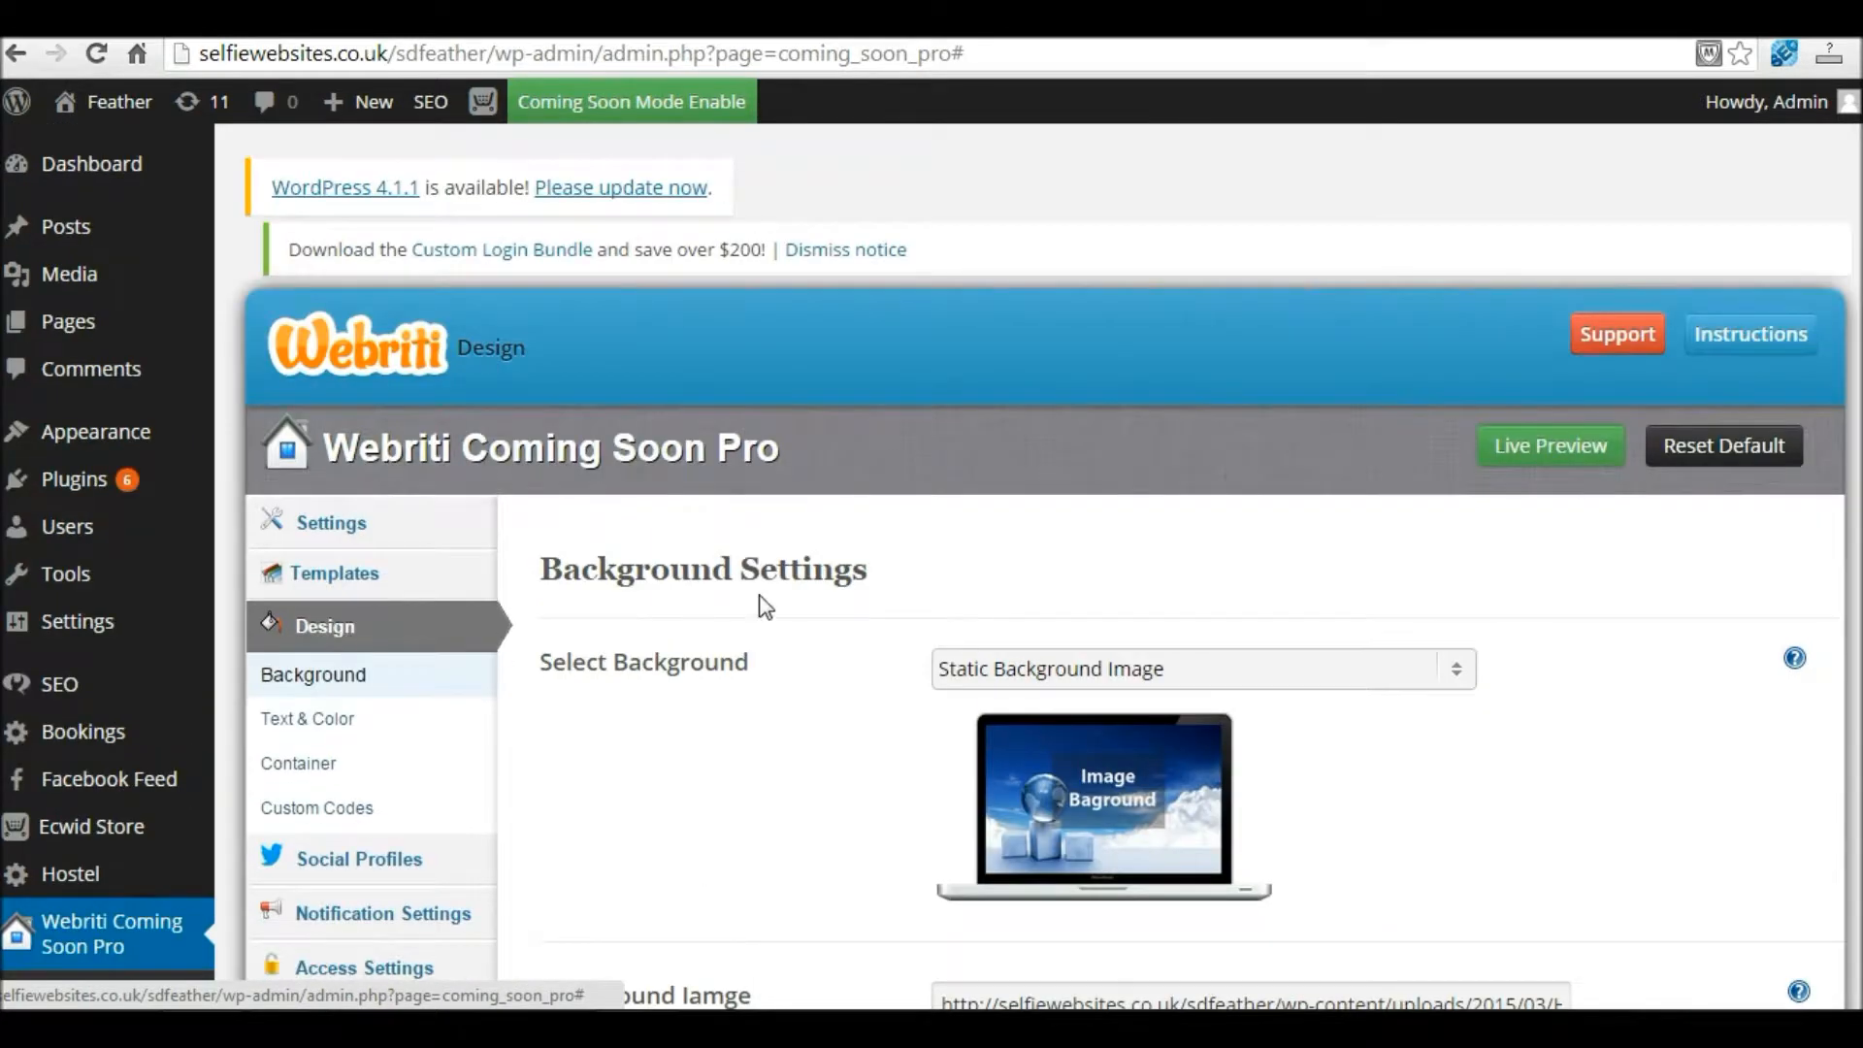
pyautogui.scroll(-3, 767, 602)
pyautogui.click(327, 410)
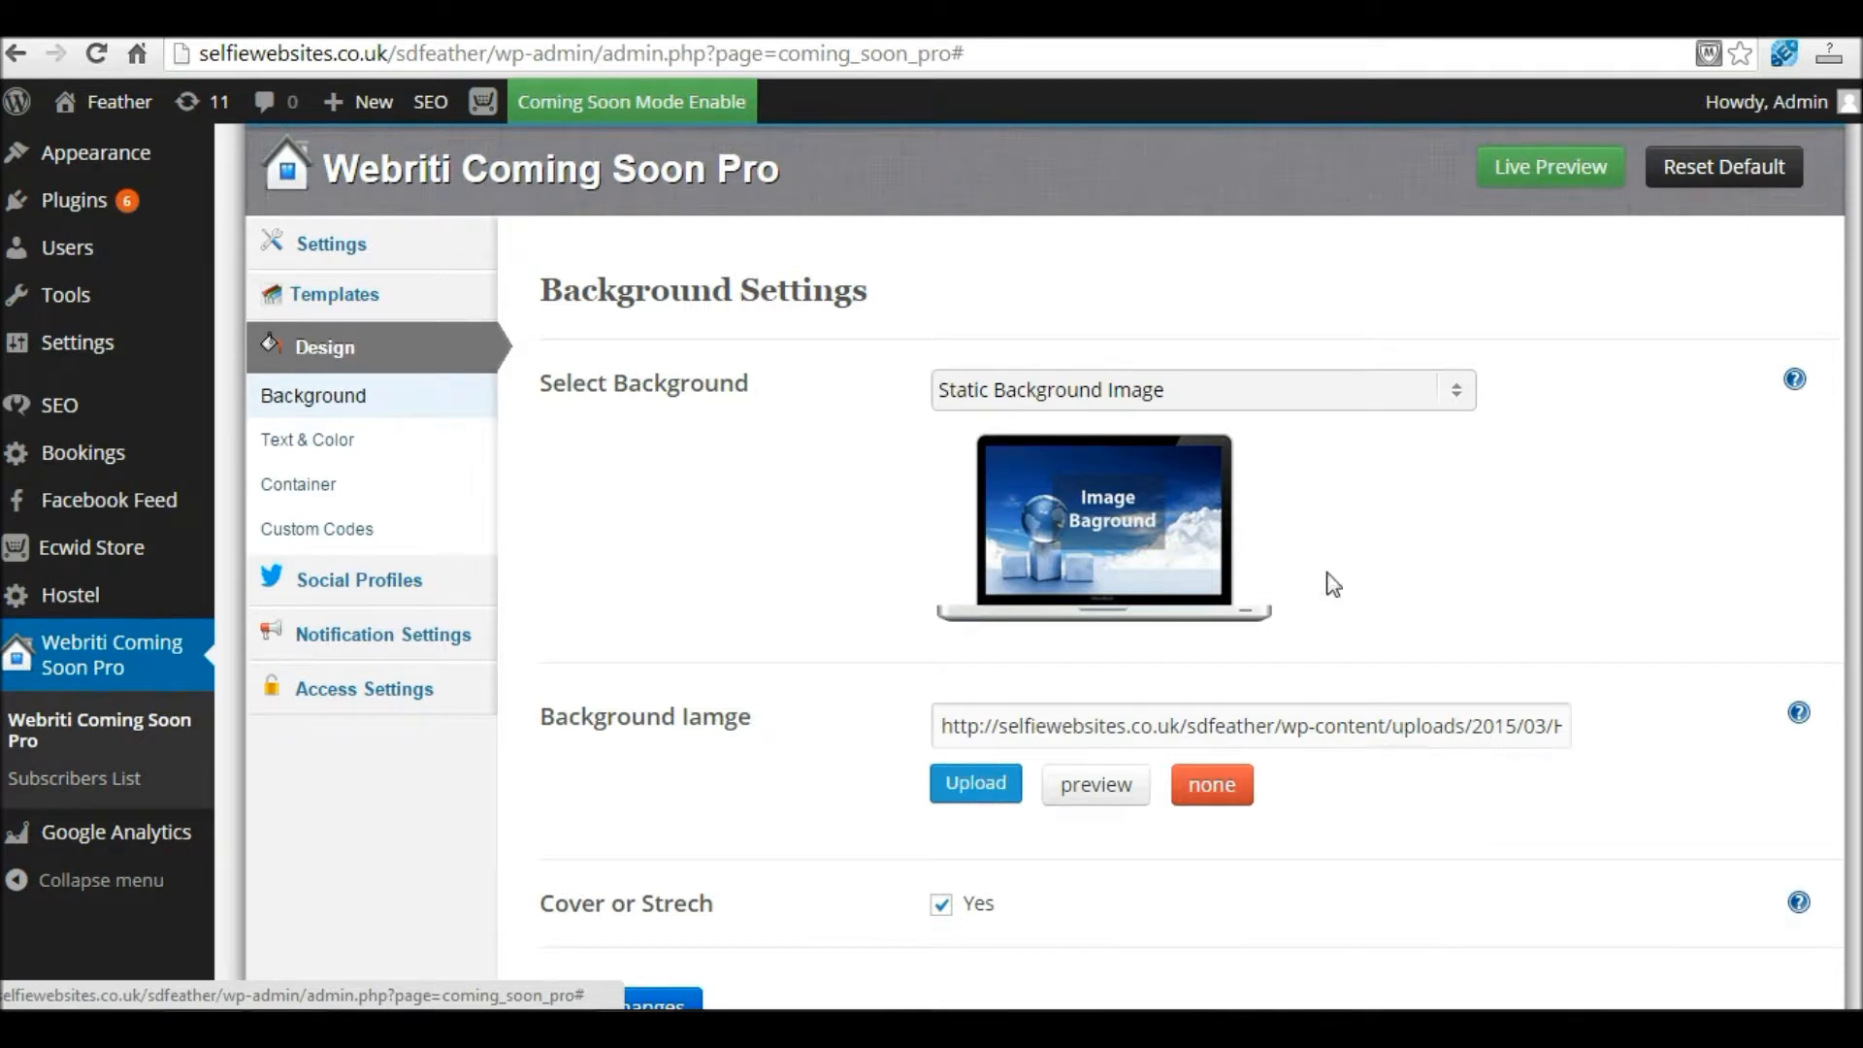
pyautogui.click(1238, 398)
pyautogui.click(1157, 472)
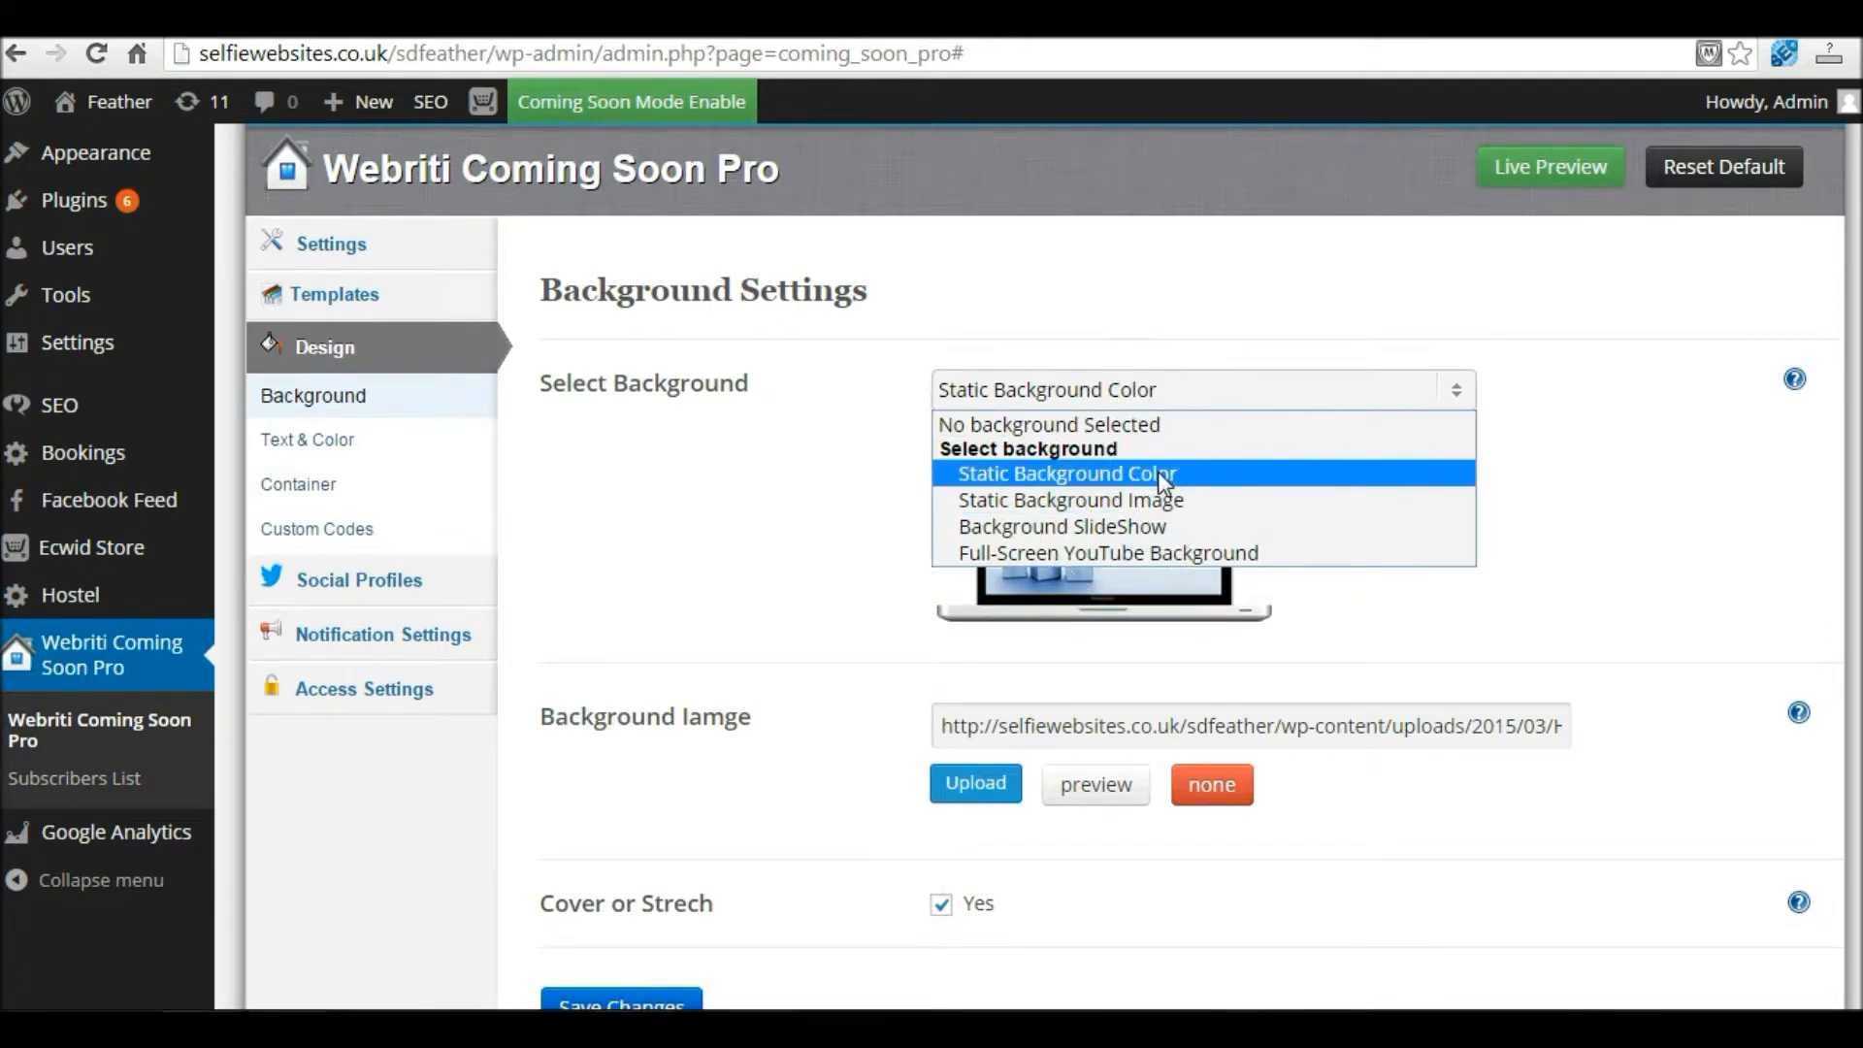
pyautogui.click(1157, 473)
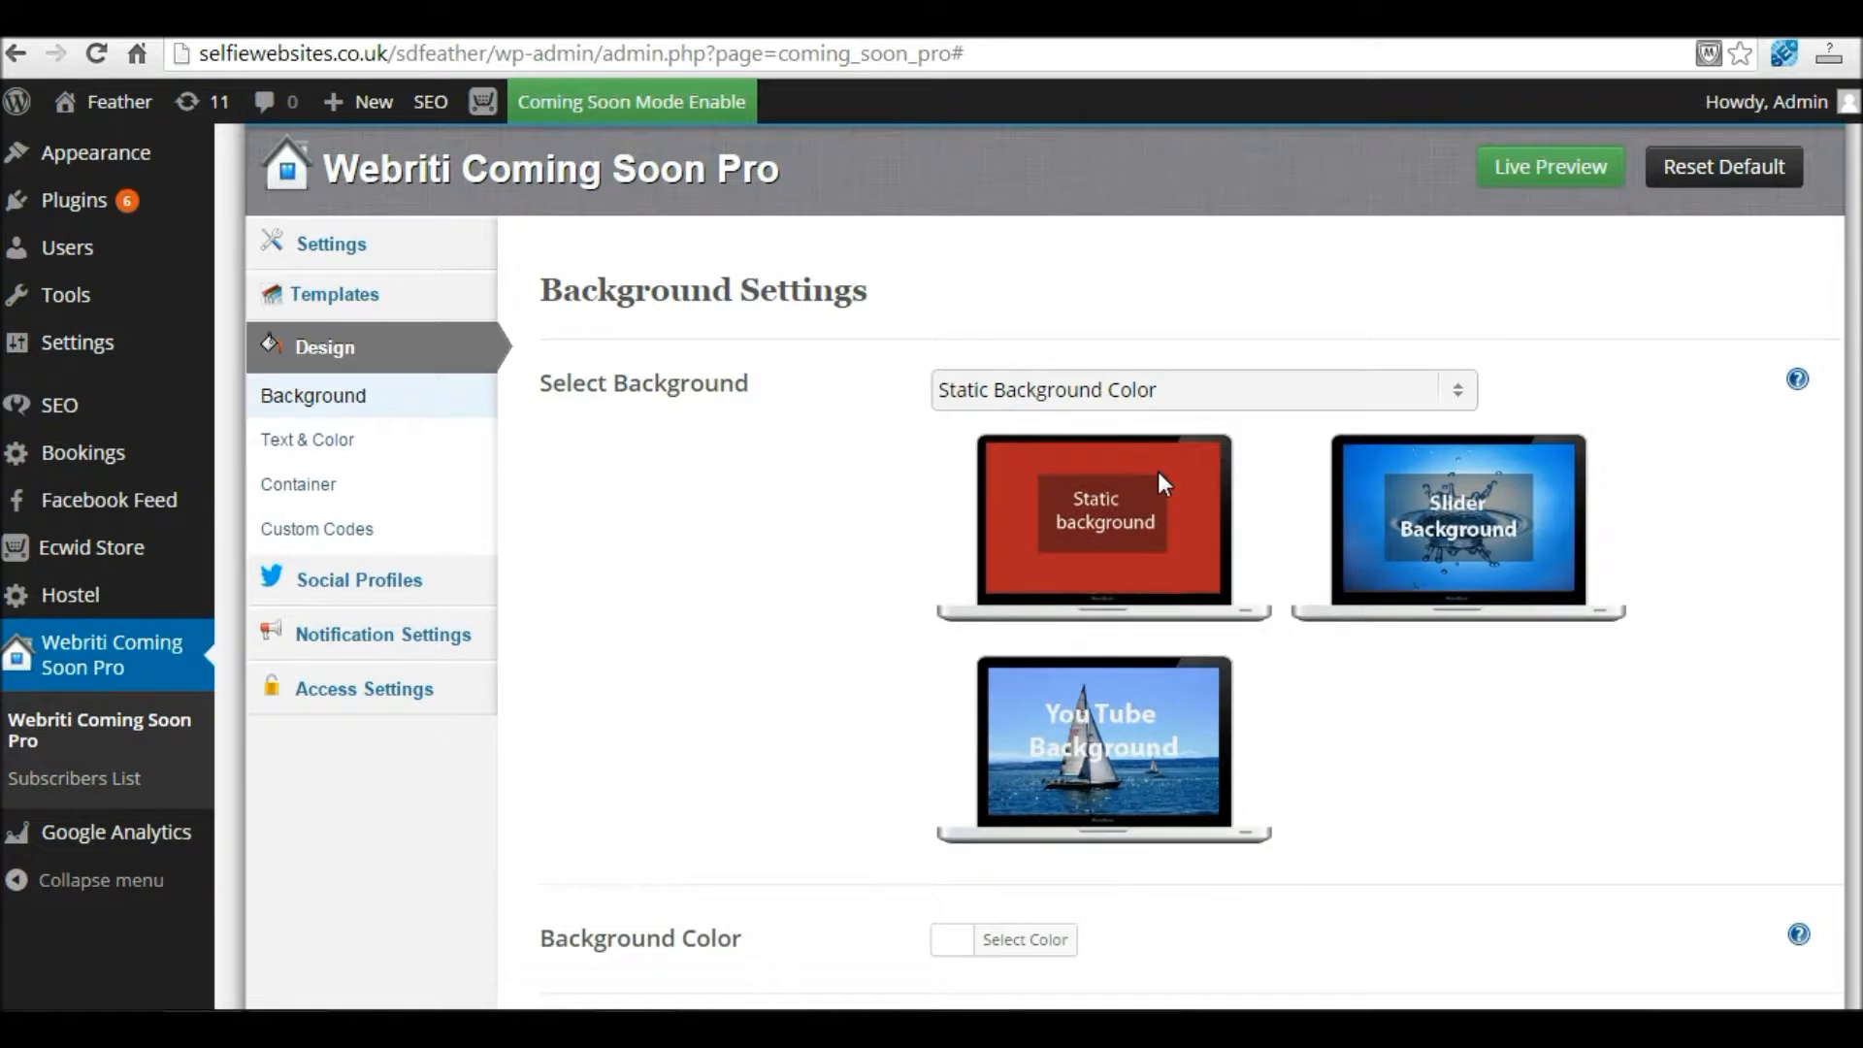
# Step: Choose the Noise background effect, save, and open the Live Preview in a new tab
pyautogui.scroll(-3, 1801, 593)
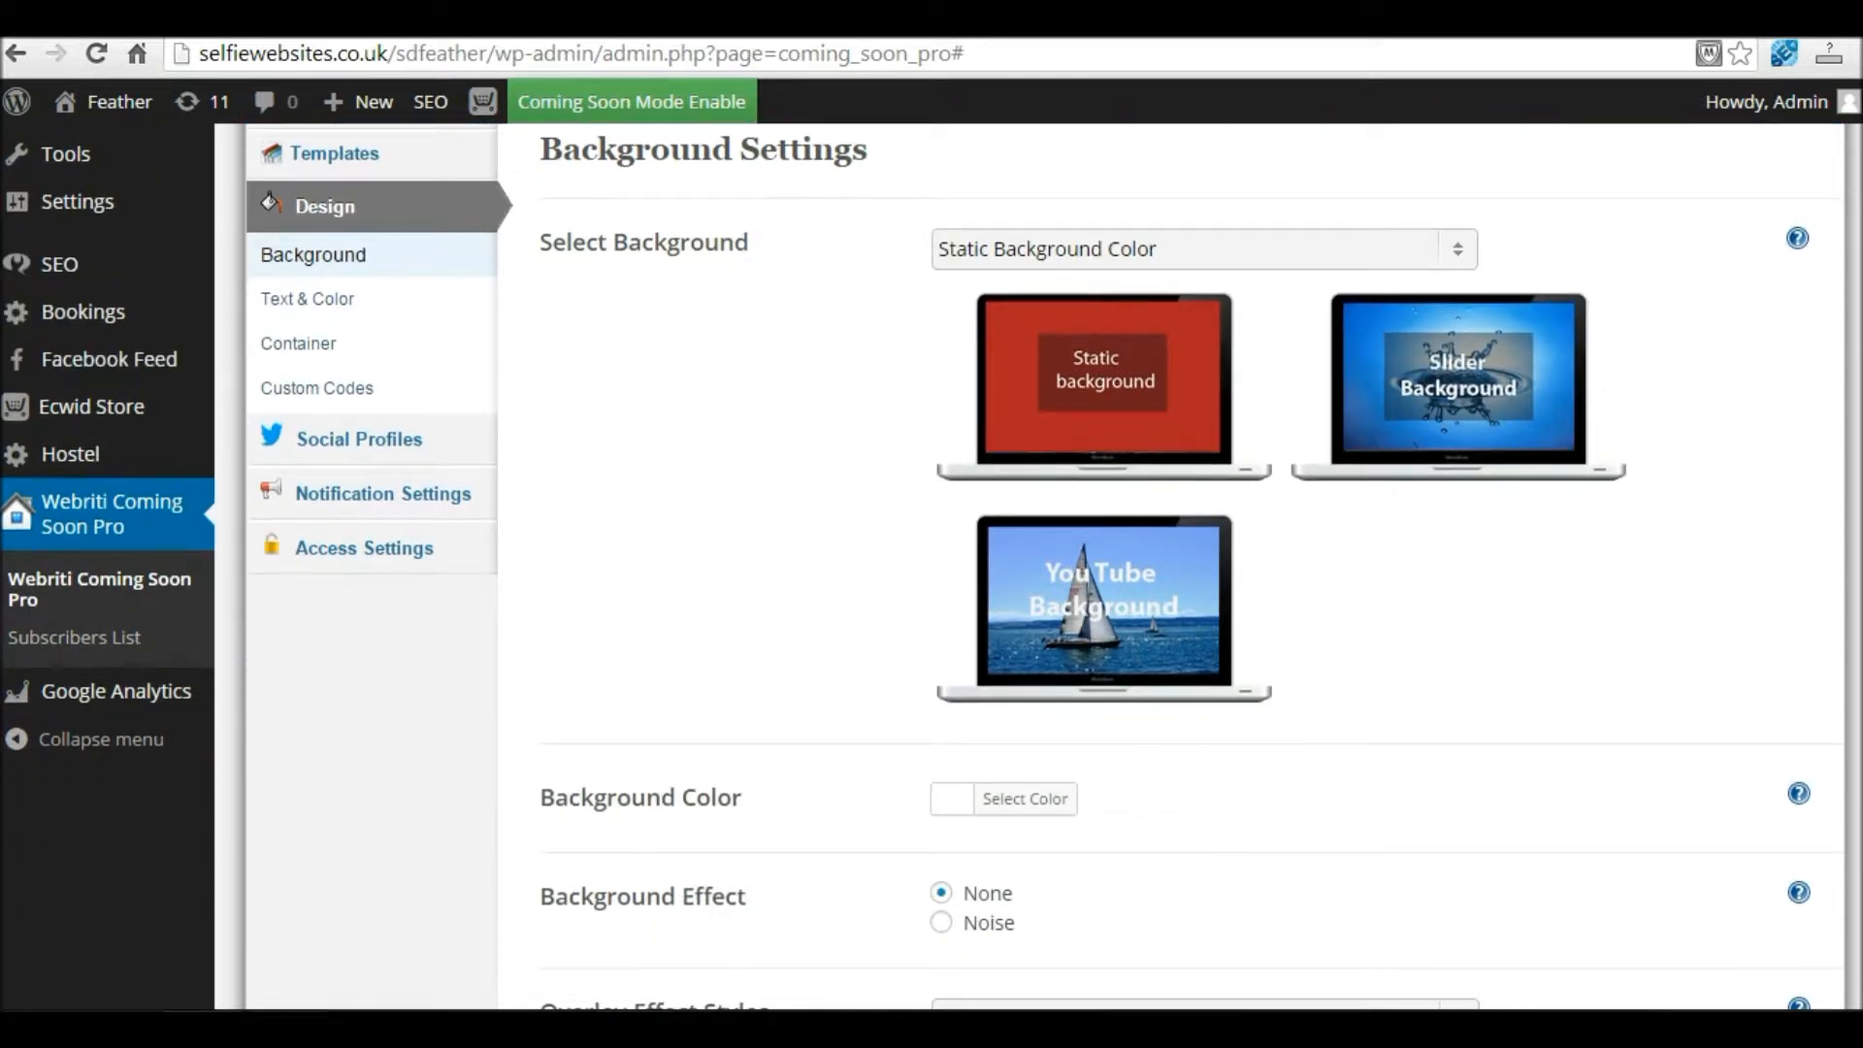
pyautogui.click(960, 728)
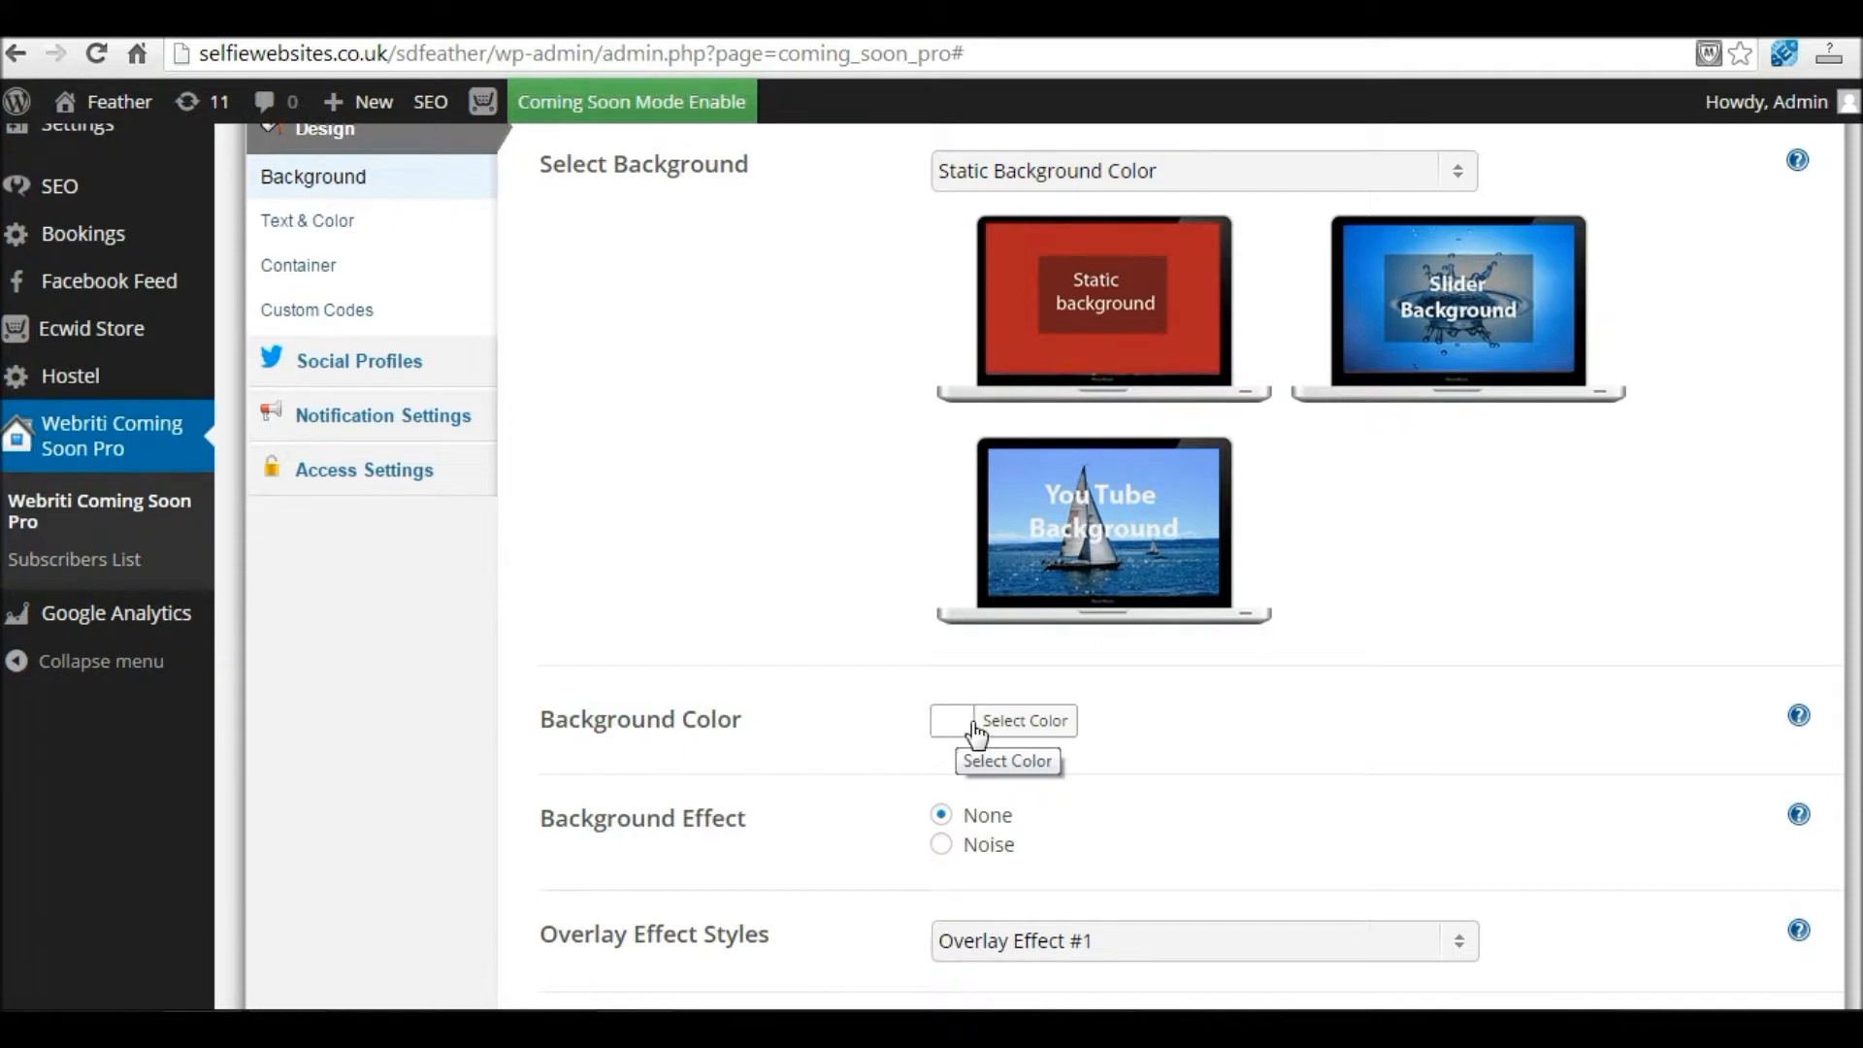
pyautogui.scroll(-3, 962, 733)
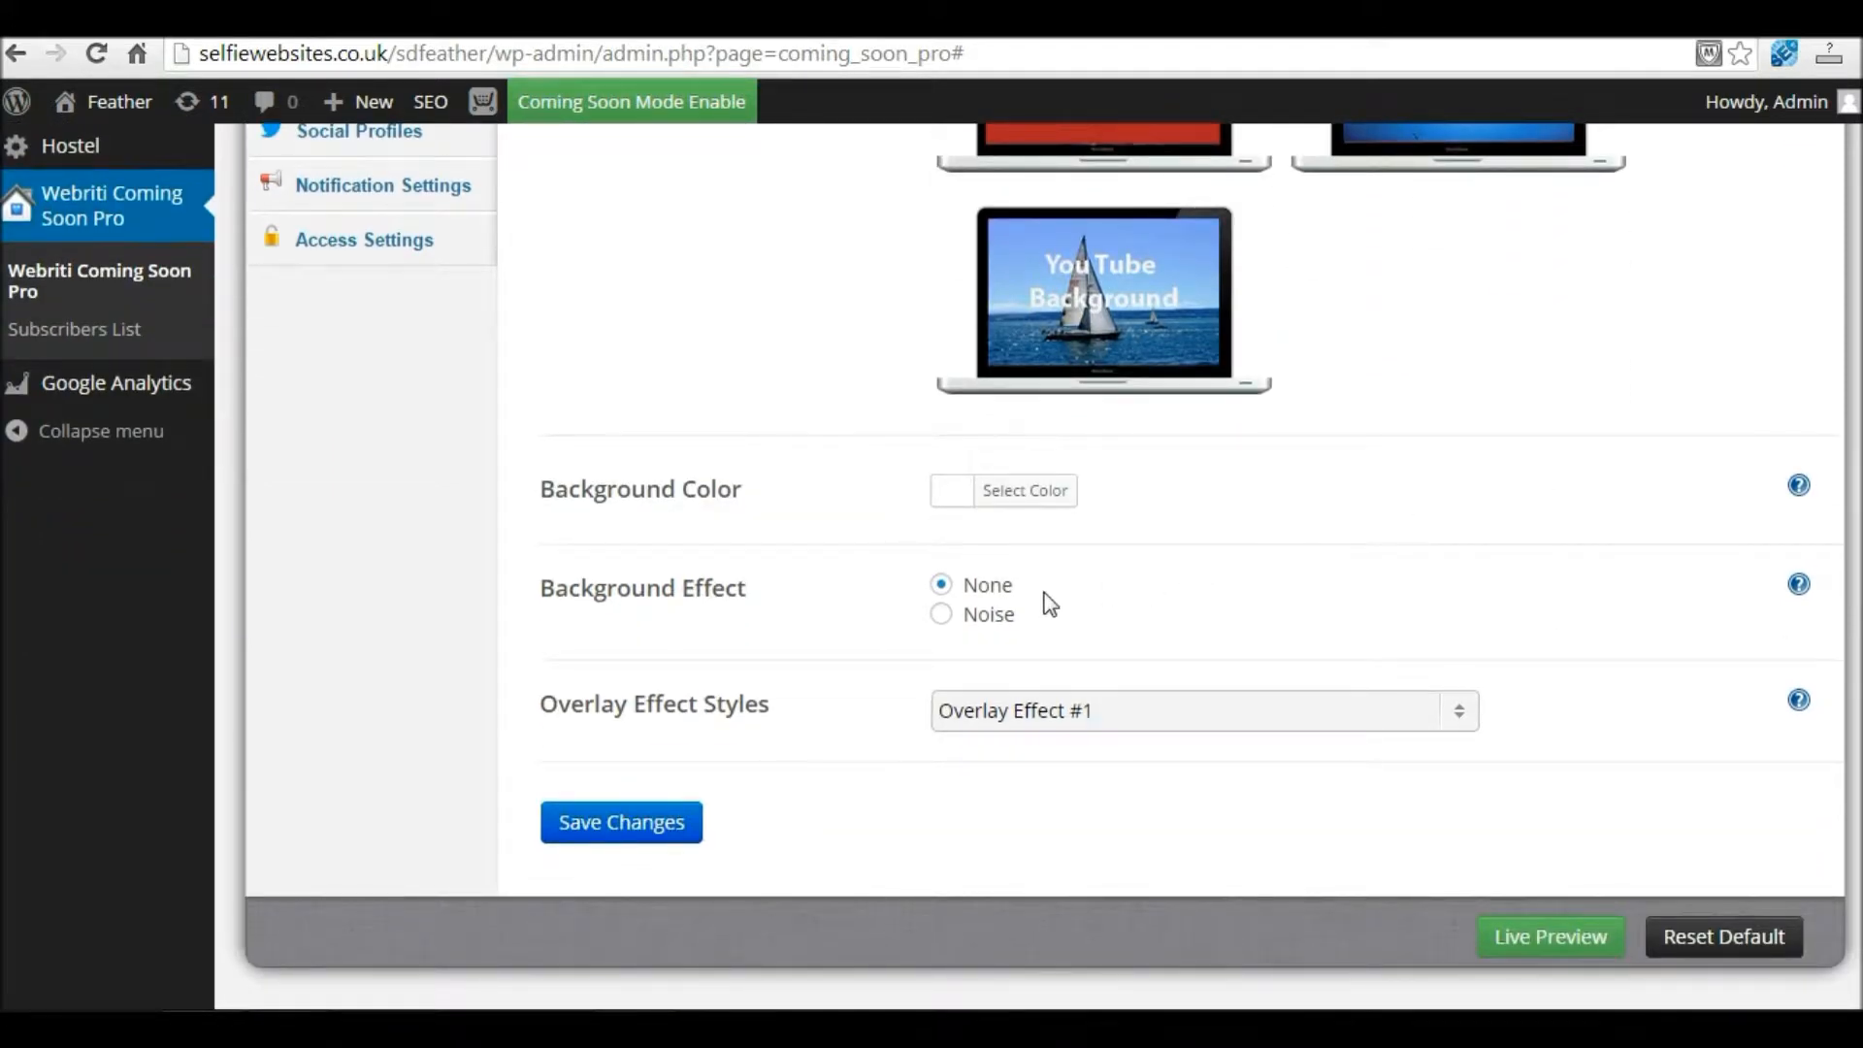
pyautogui.click(943, 615)
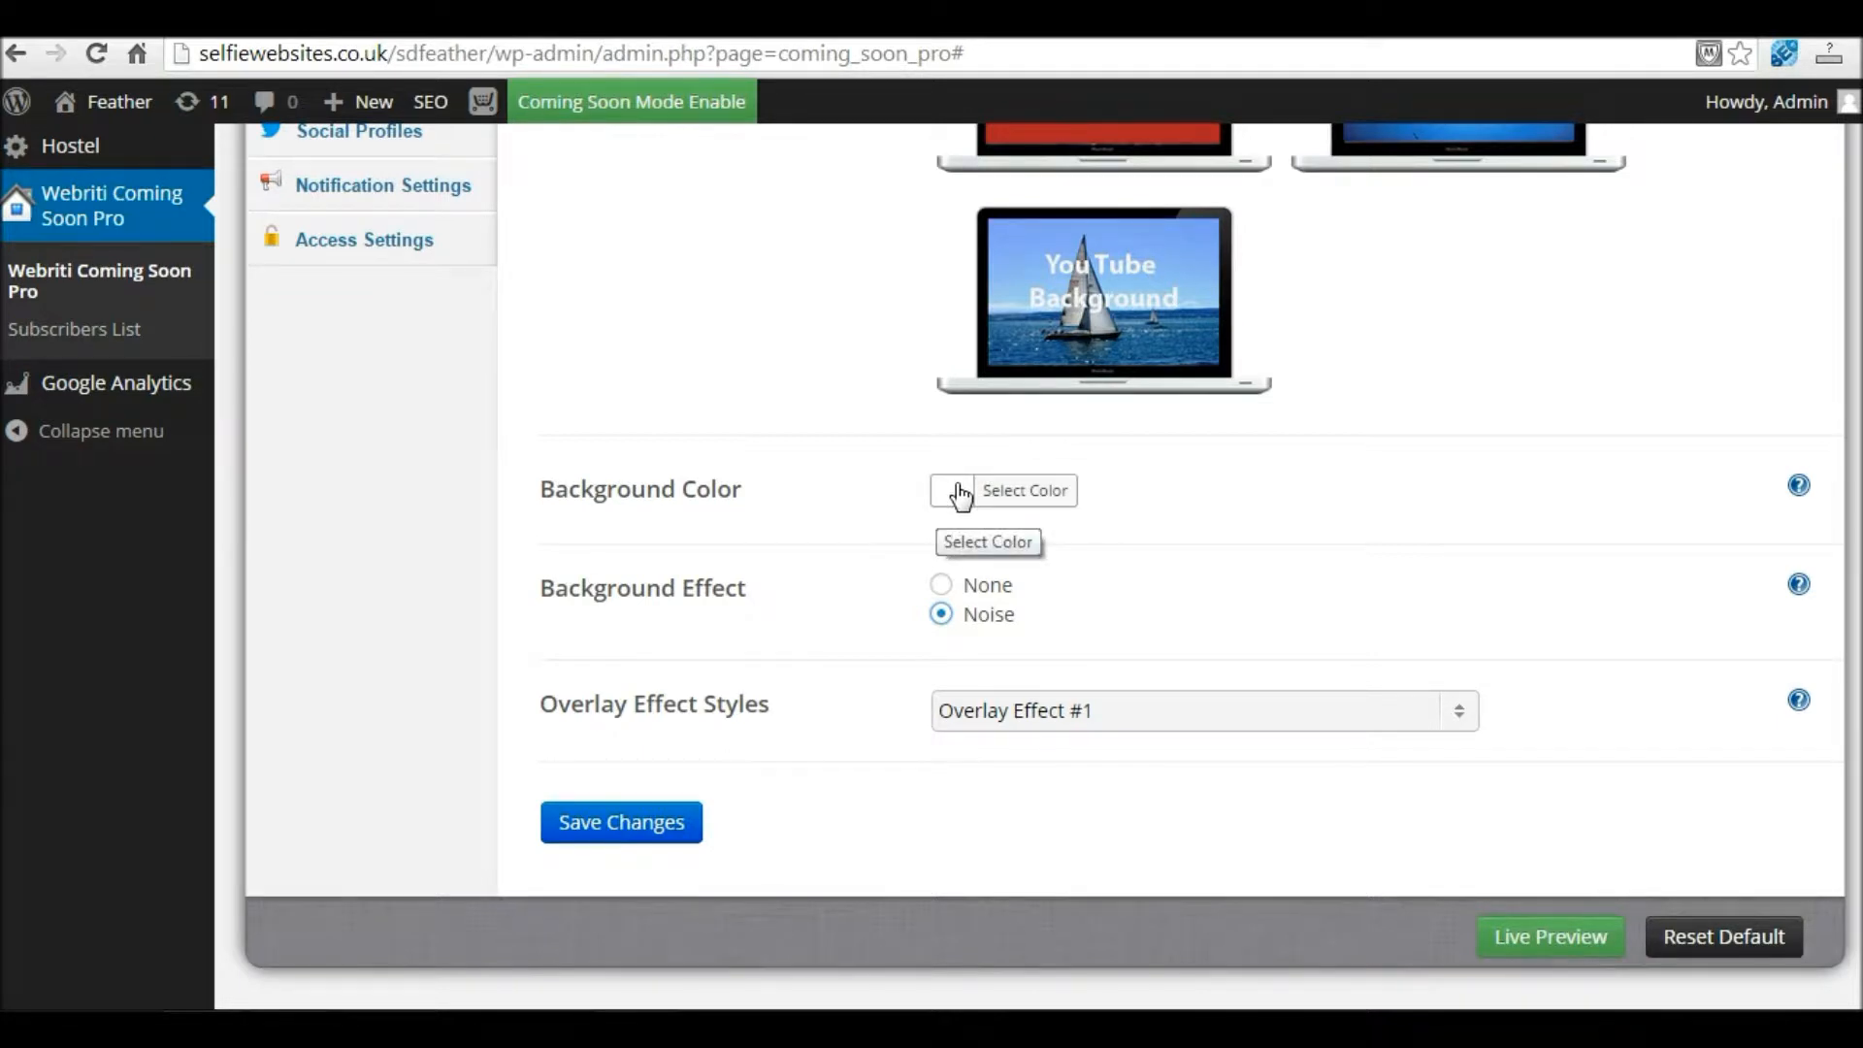
pyautogui.click(651, 832)
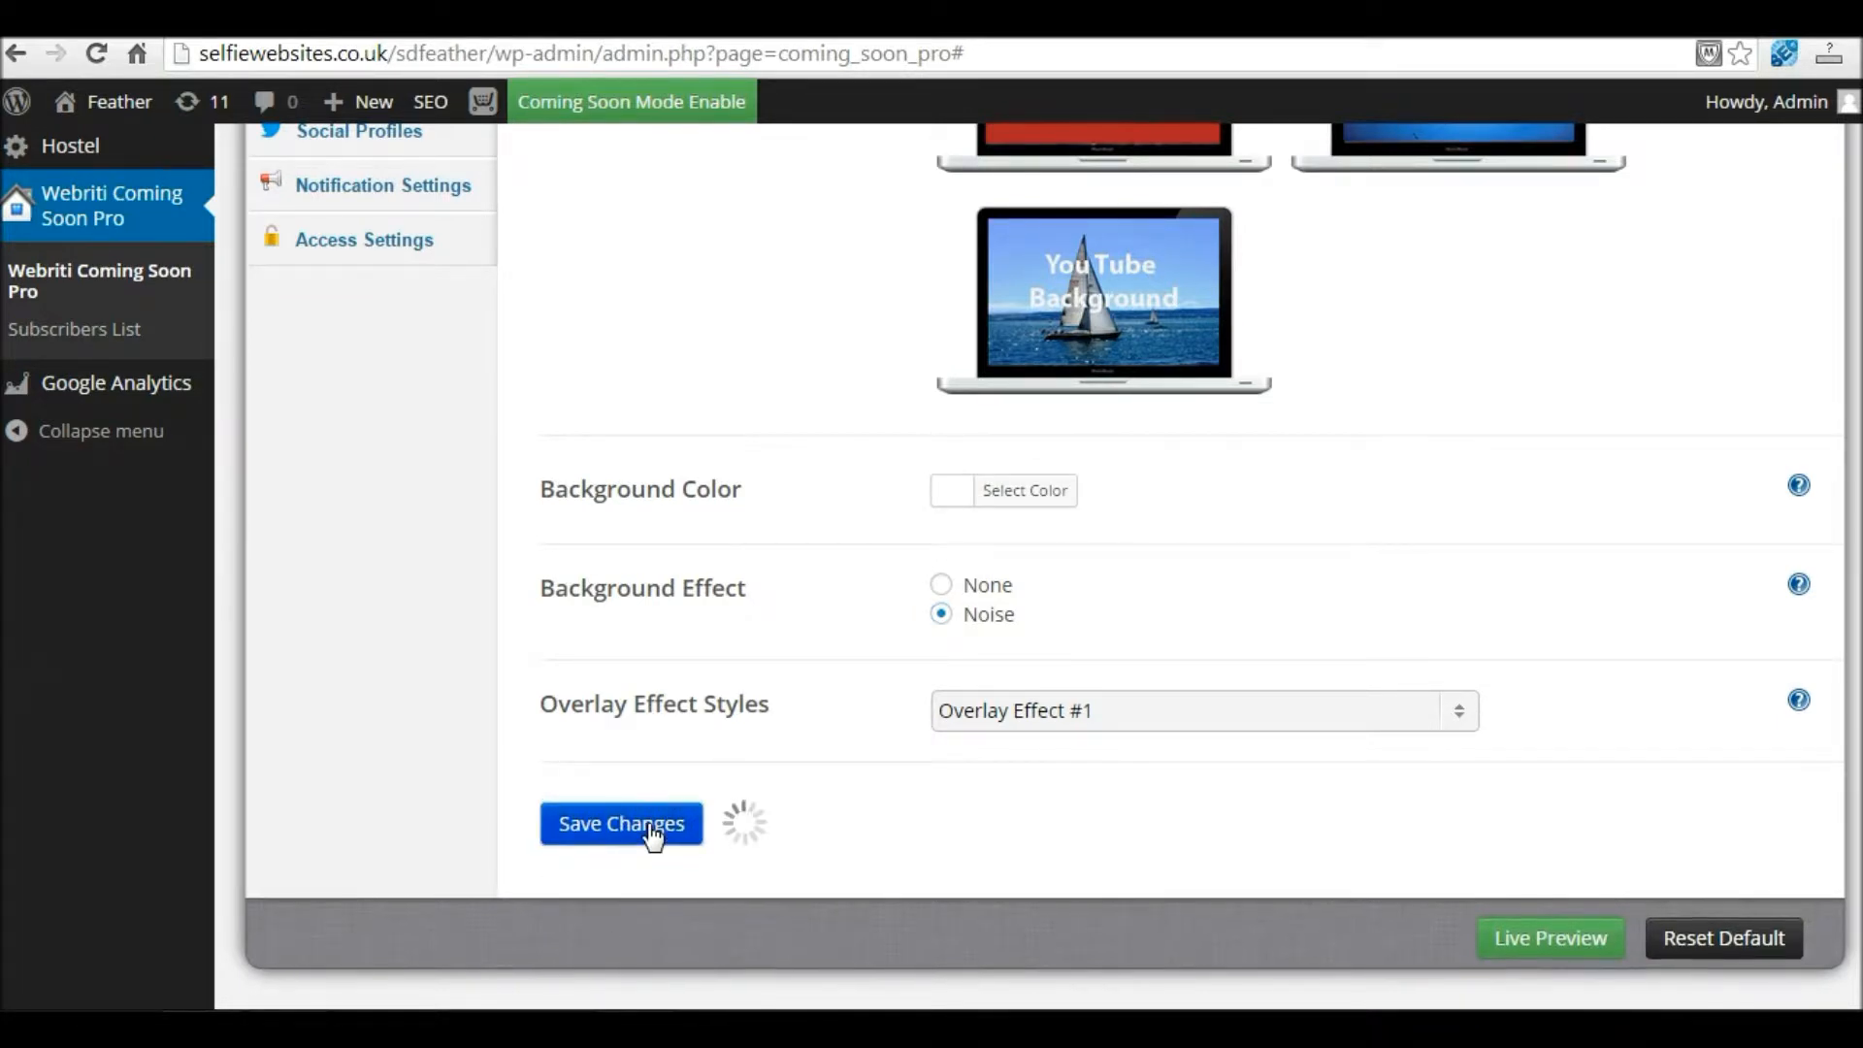
pyautogui.rightClick(1549, 938)
pyautogui.click(1677, 727)
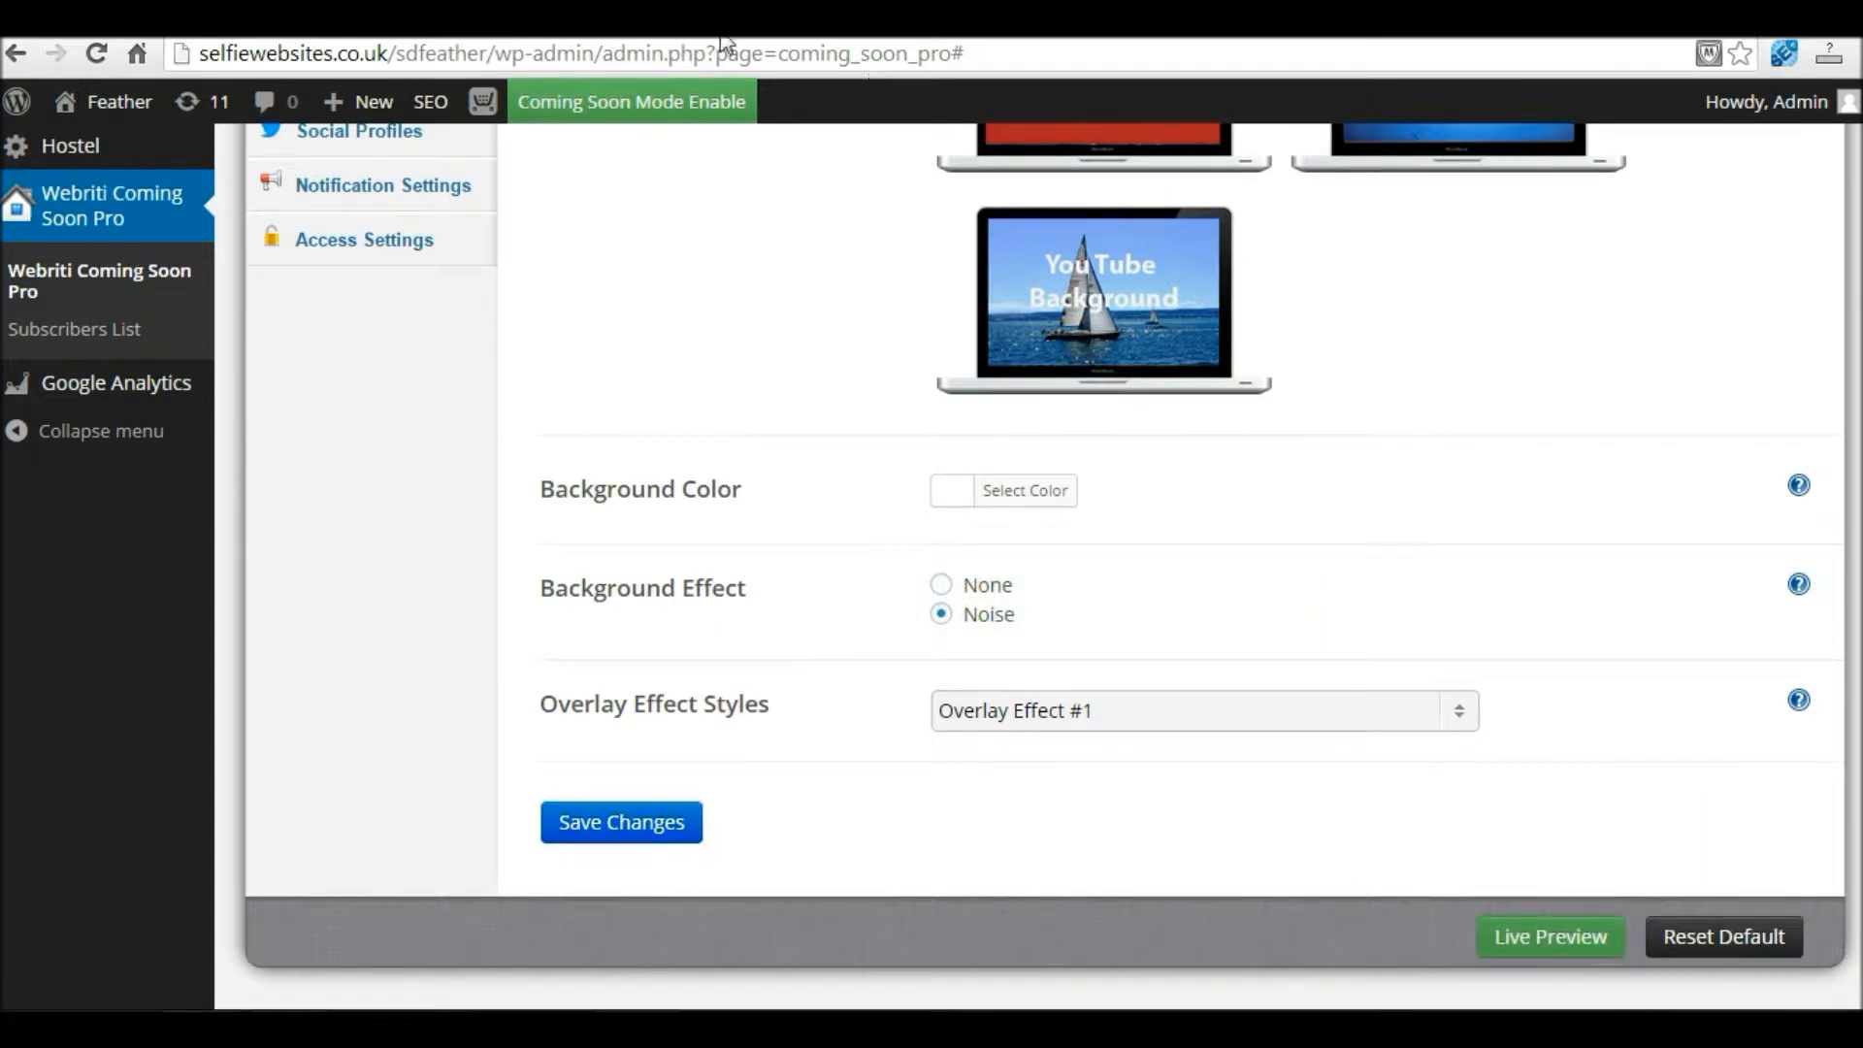
pyautogui.click(689, 35)
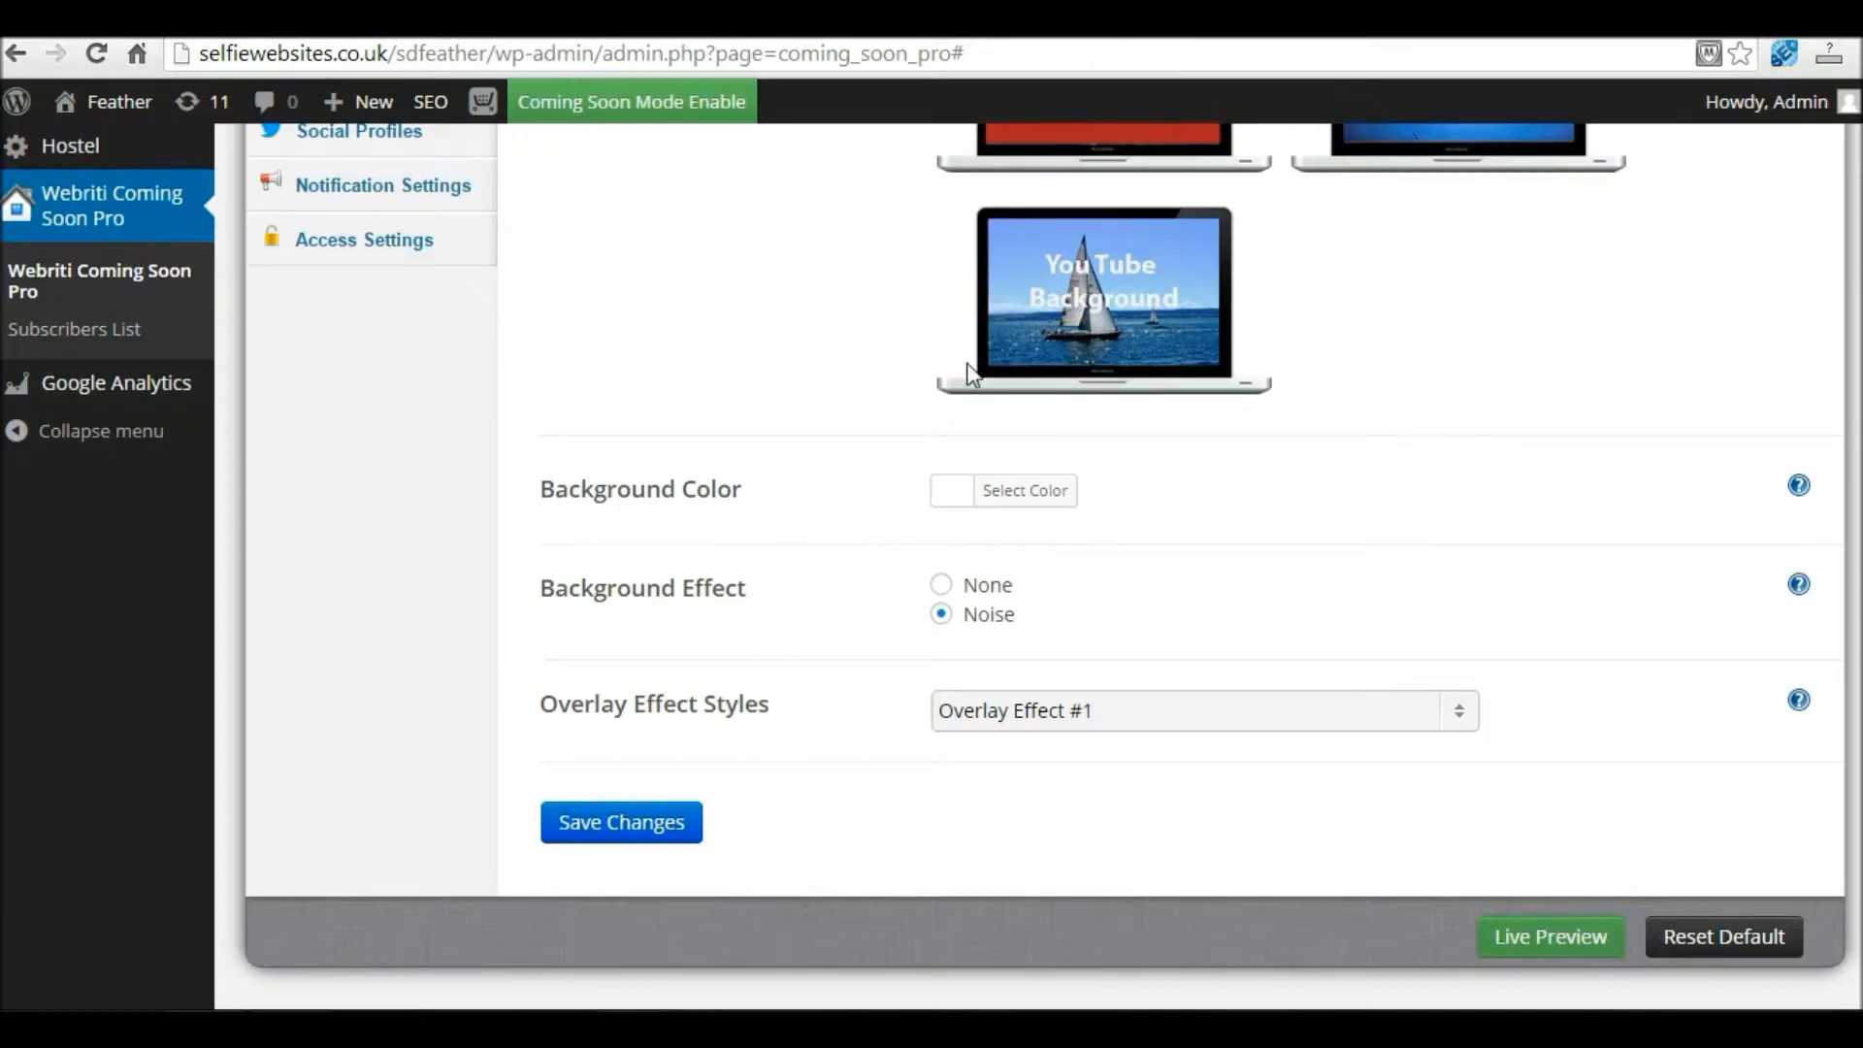
# Step: Set the Background Effect to None and save the background settings
pyautogui.scroll(2, 1165, 597)
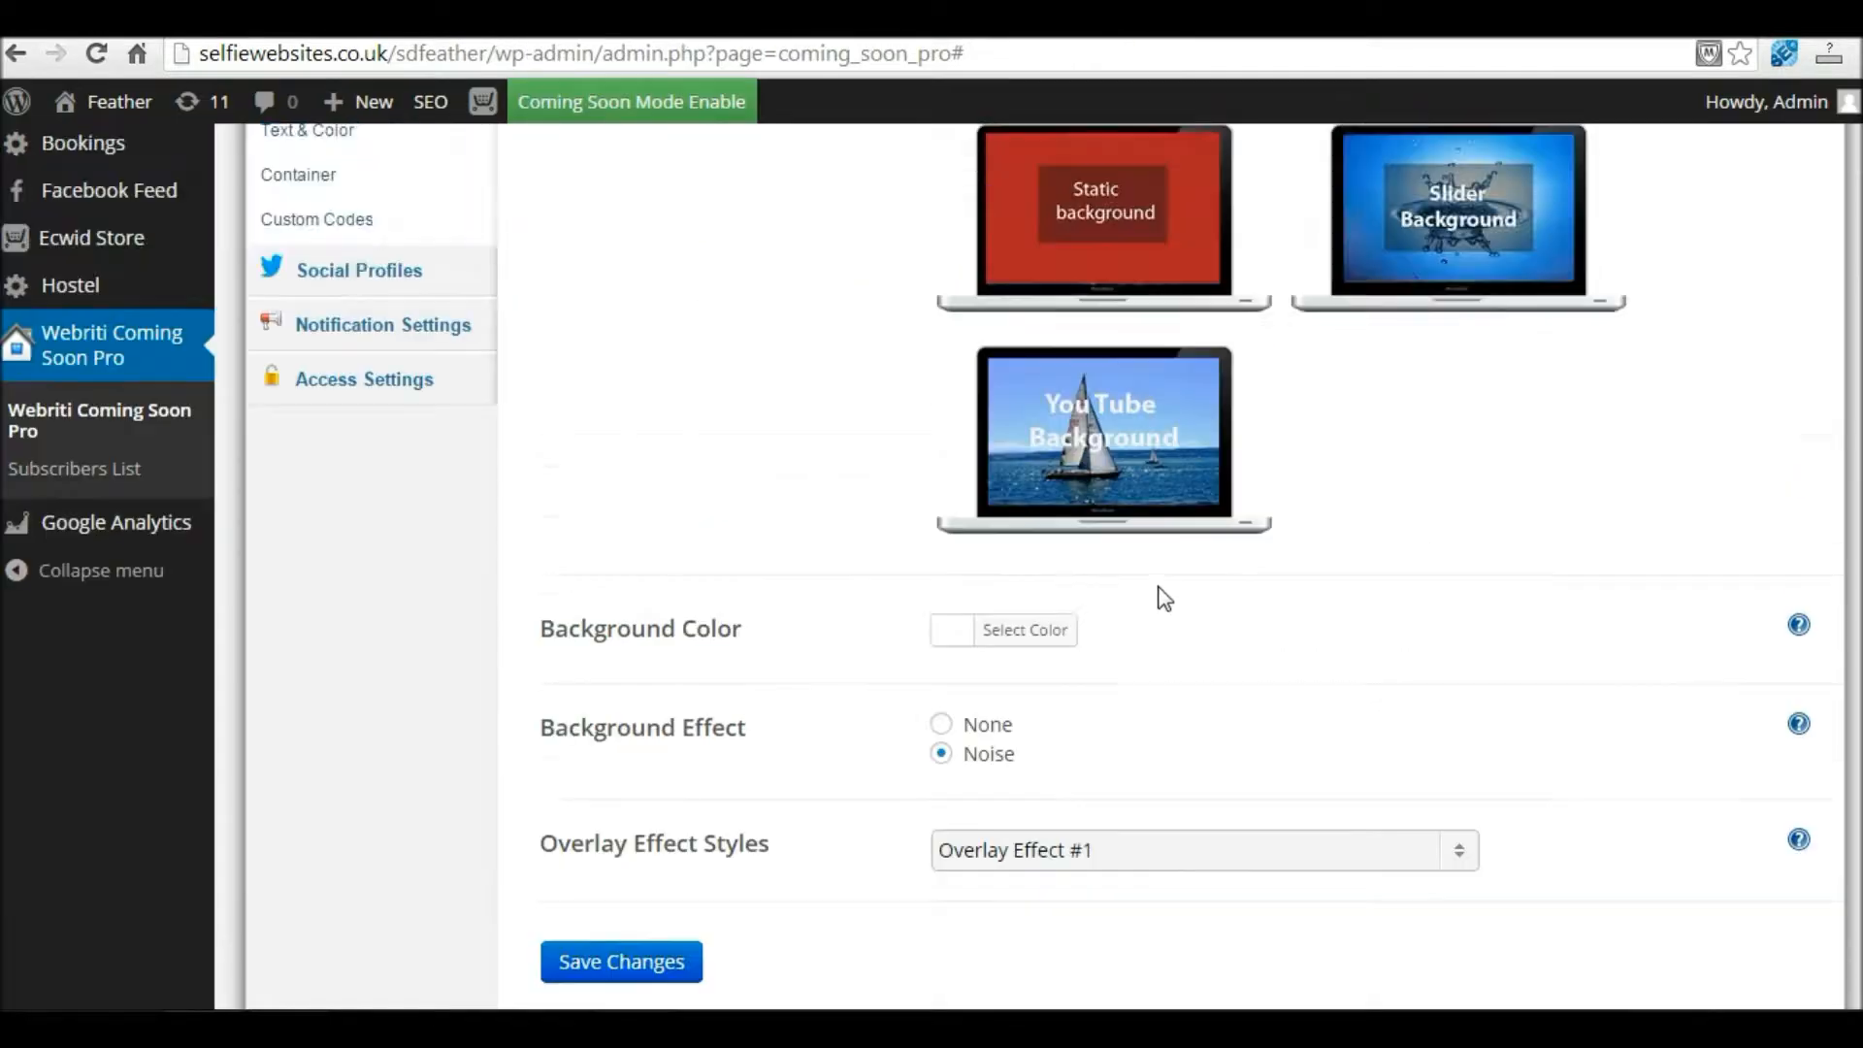
pyautogui.click(941, 724)
pyautogui.scroll(-2, 1131, 760)
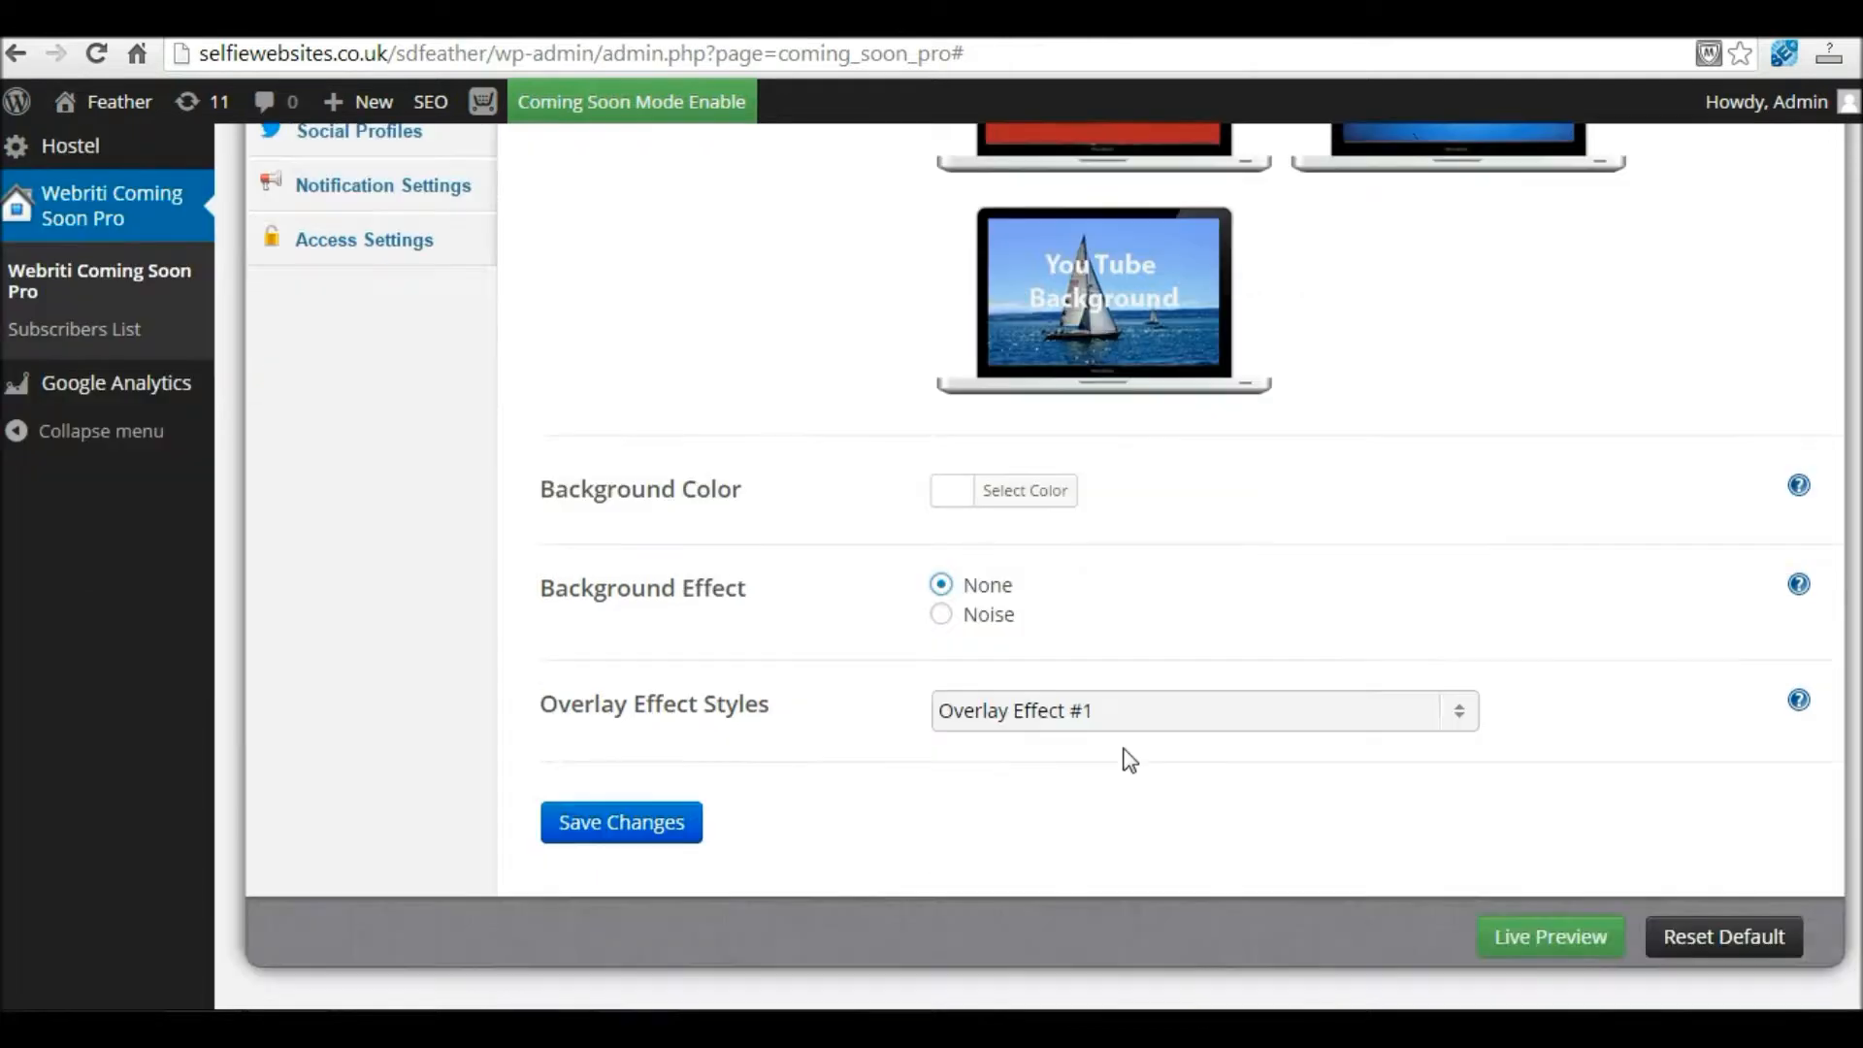
pyautogui.click(626, 825)
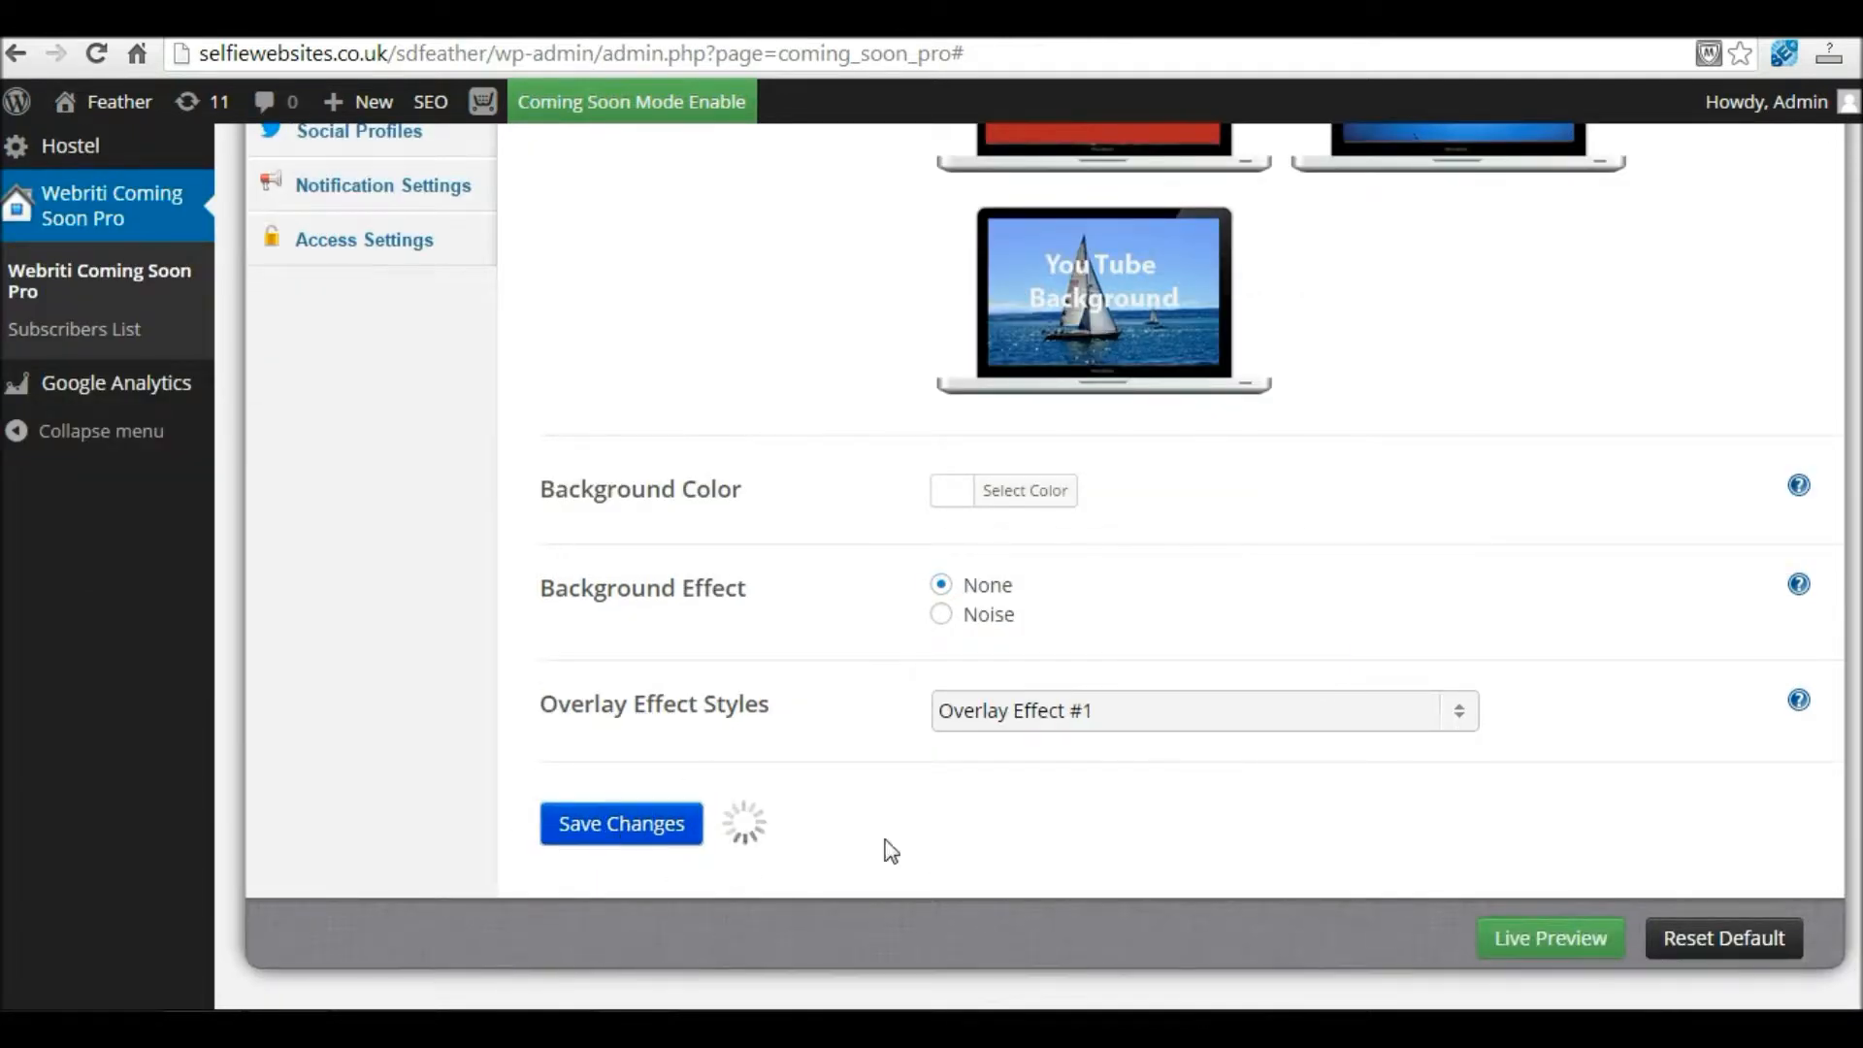
# Step: Open the Live Preview in a new tab and check the page has no noise pattern
pyautogui.rightClick(1533, 935)
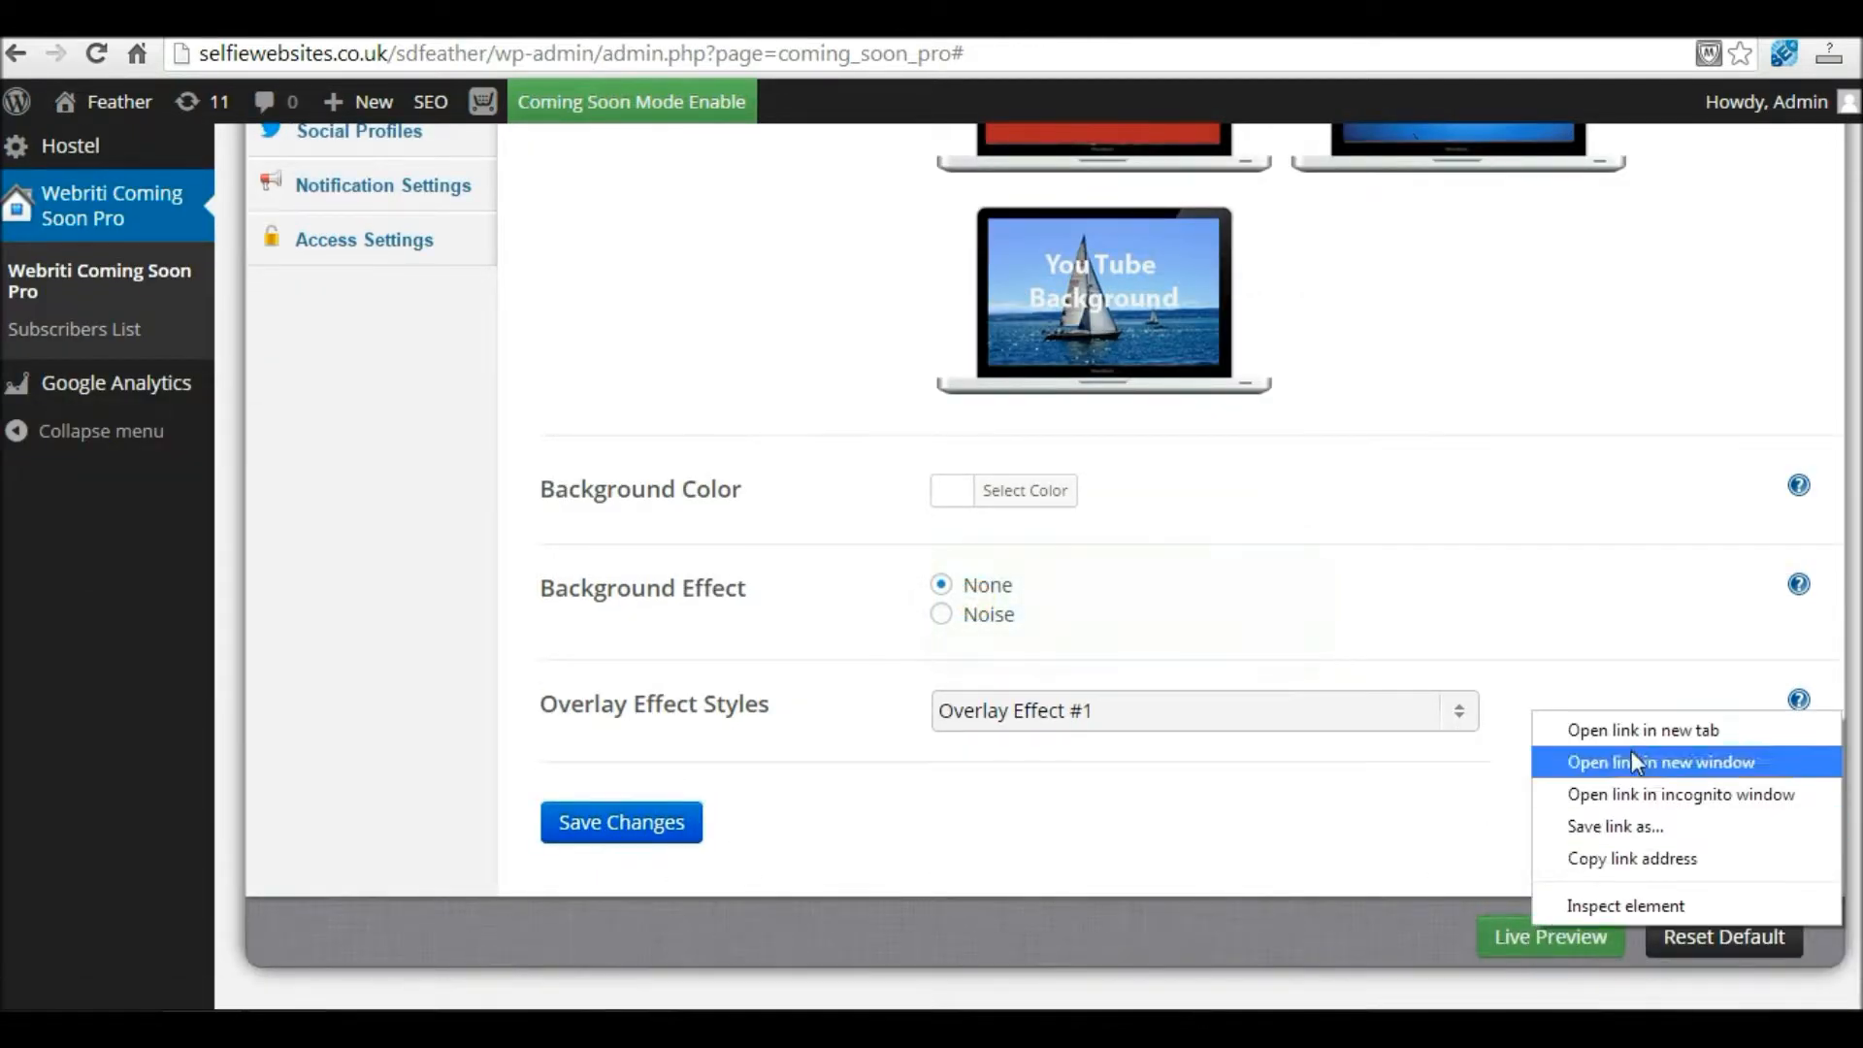
pyautogui.click(1650, 721)
pyautogui.rightClick(1551, 934)
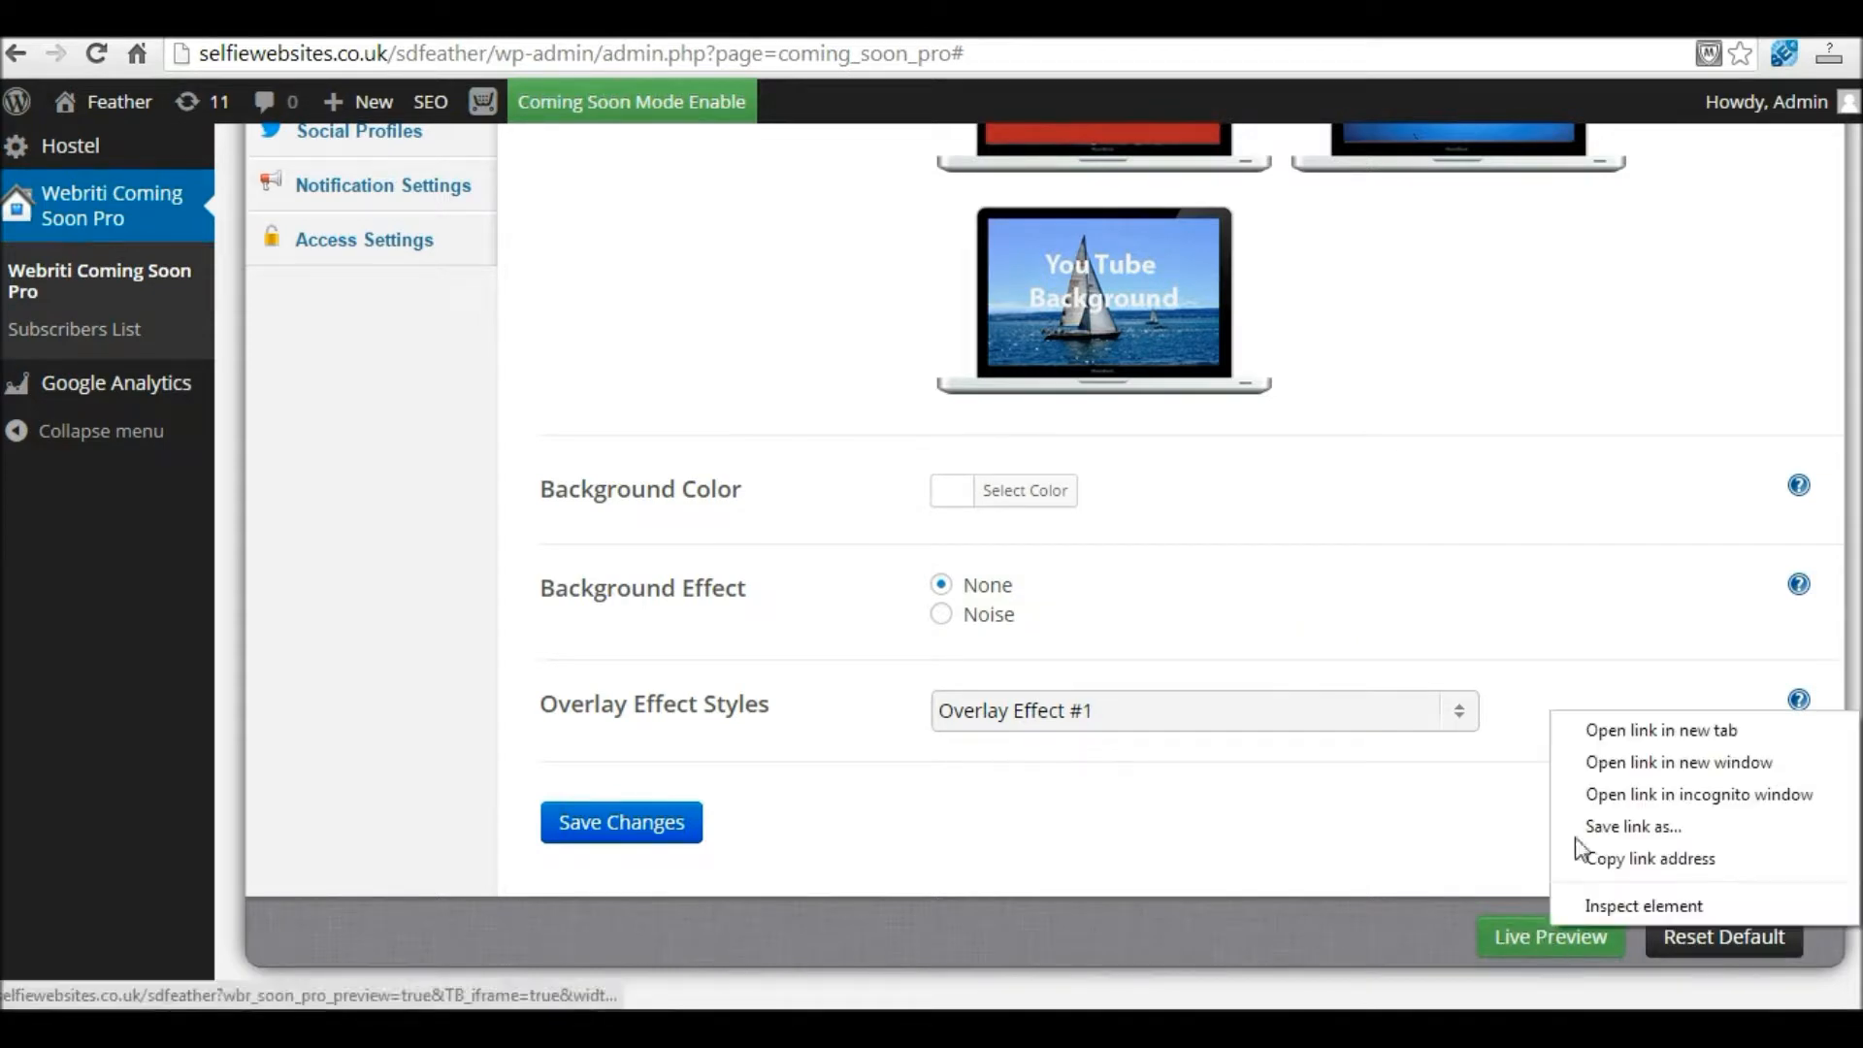
pyautogui.click(1640, 731)
pyautogui.click(774, 21)
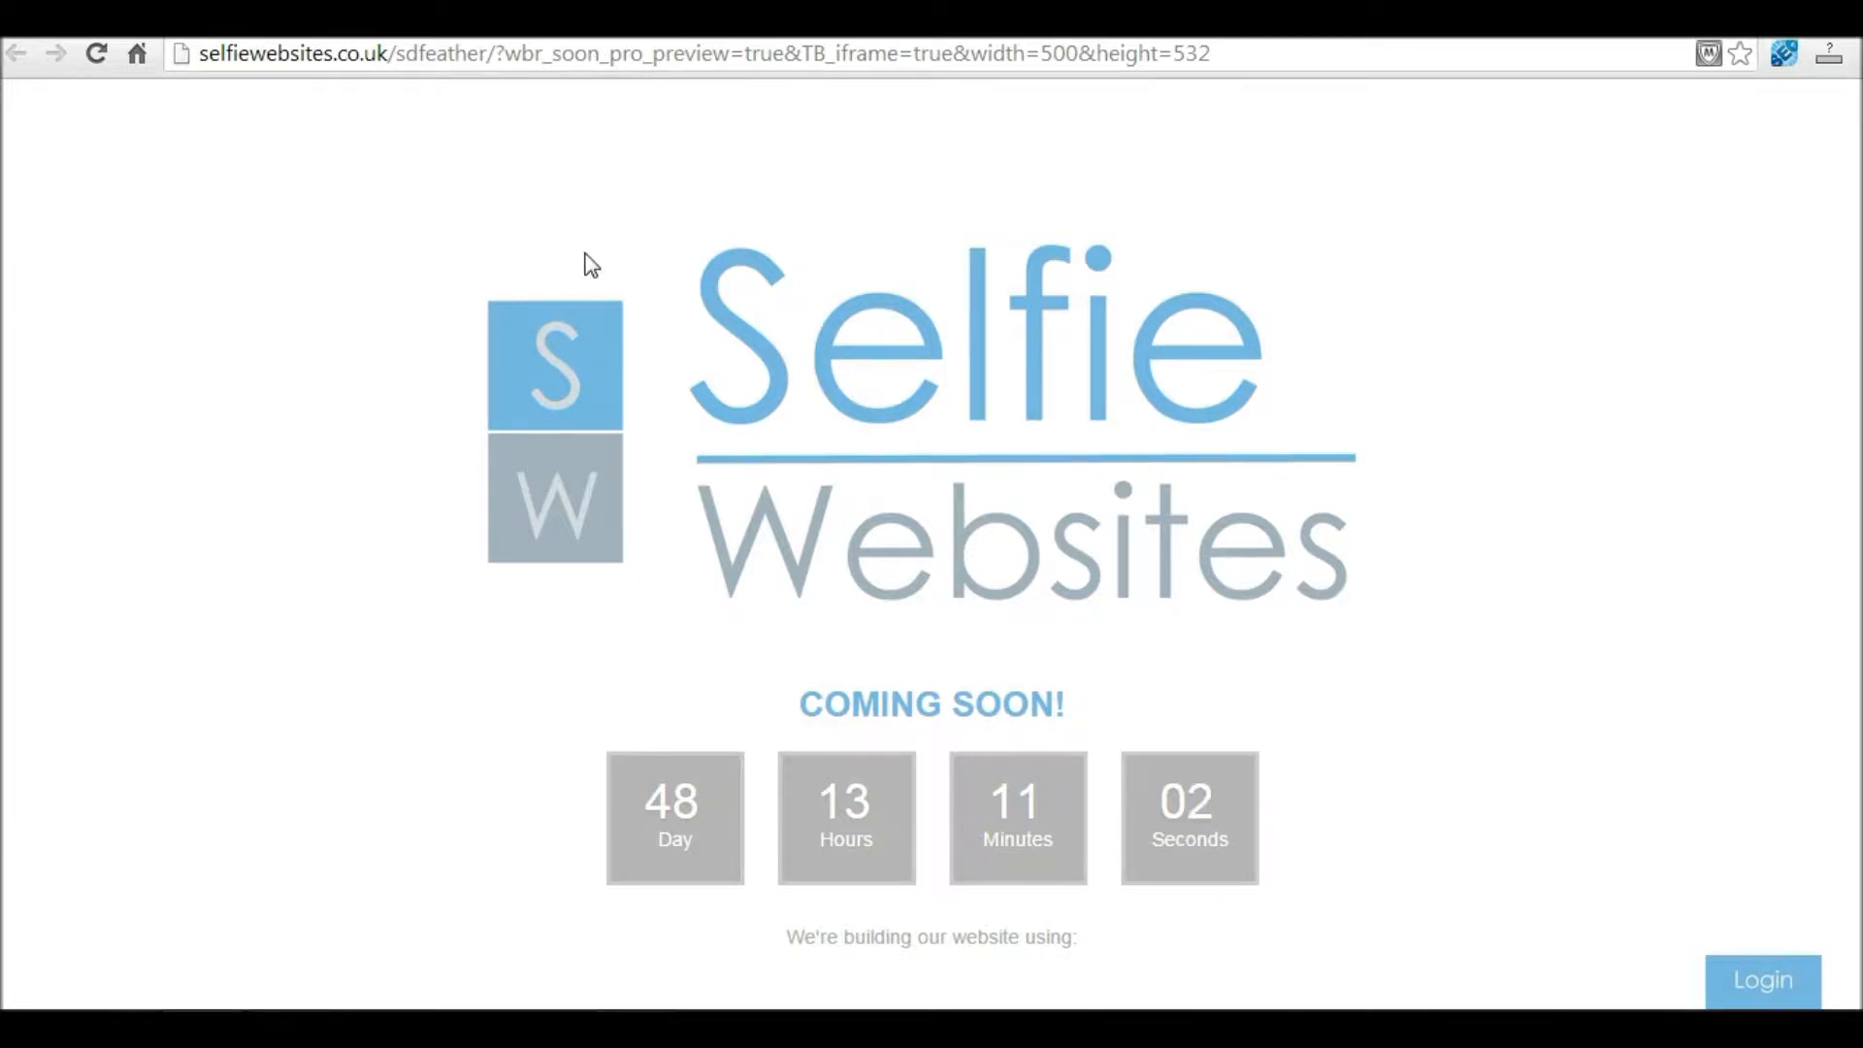
pyautogui.moveTo(812, 704); pyautogui.dragTo(1076, 706)
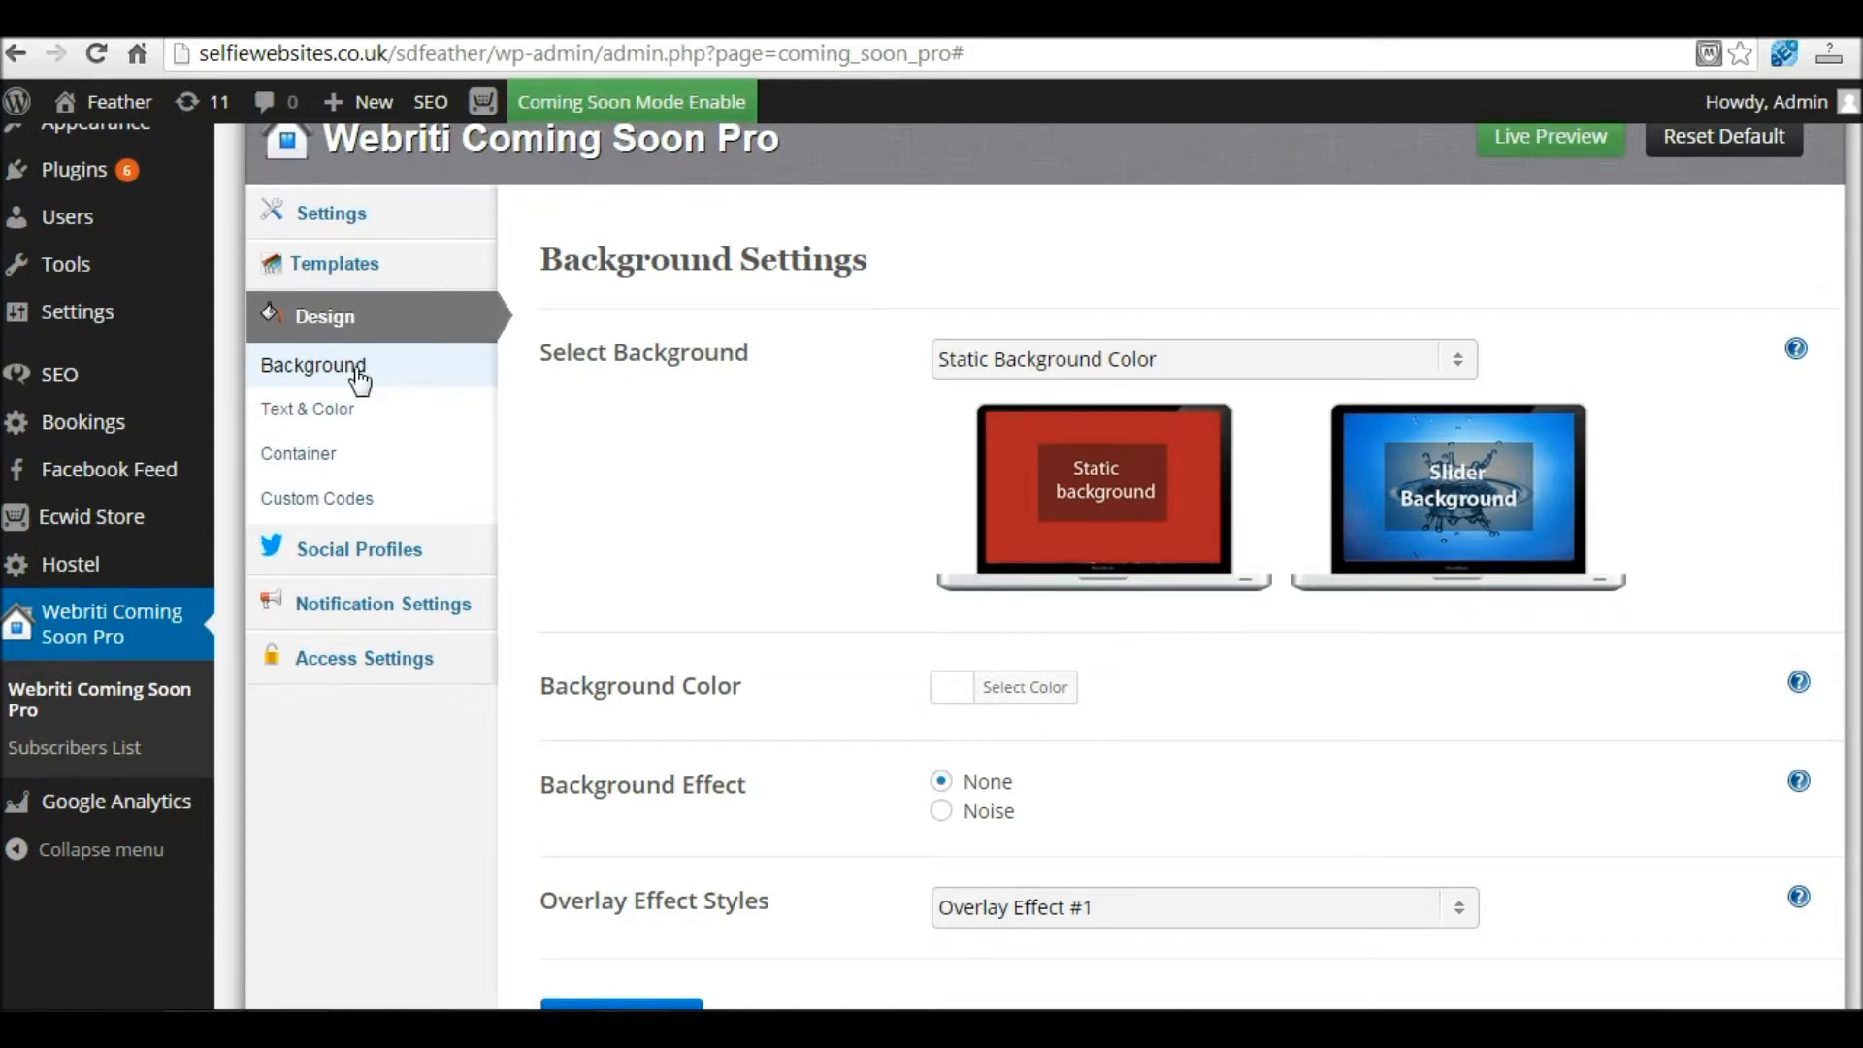
# Step: Under Design > Background, set Select Background to Static Background Image
pyautogui.click(326, 318)
pyautogui.click(323, 372)
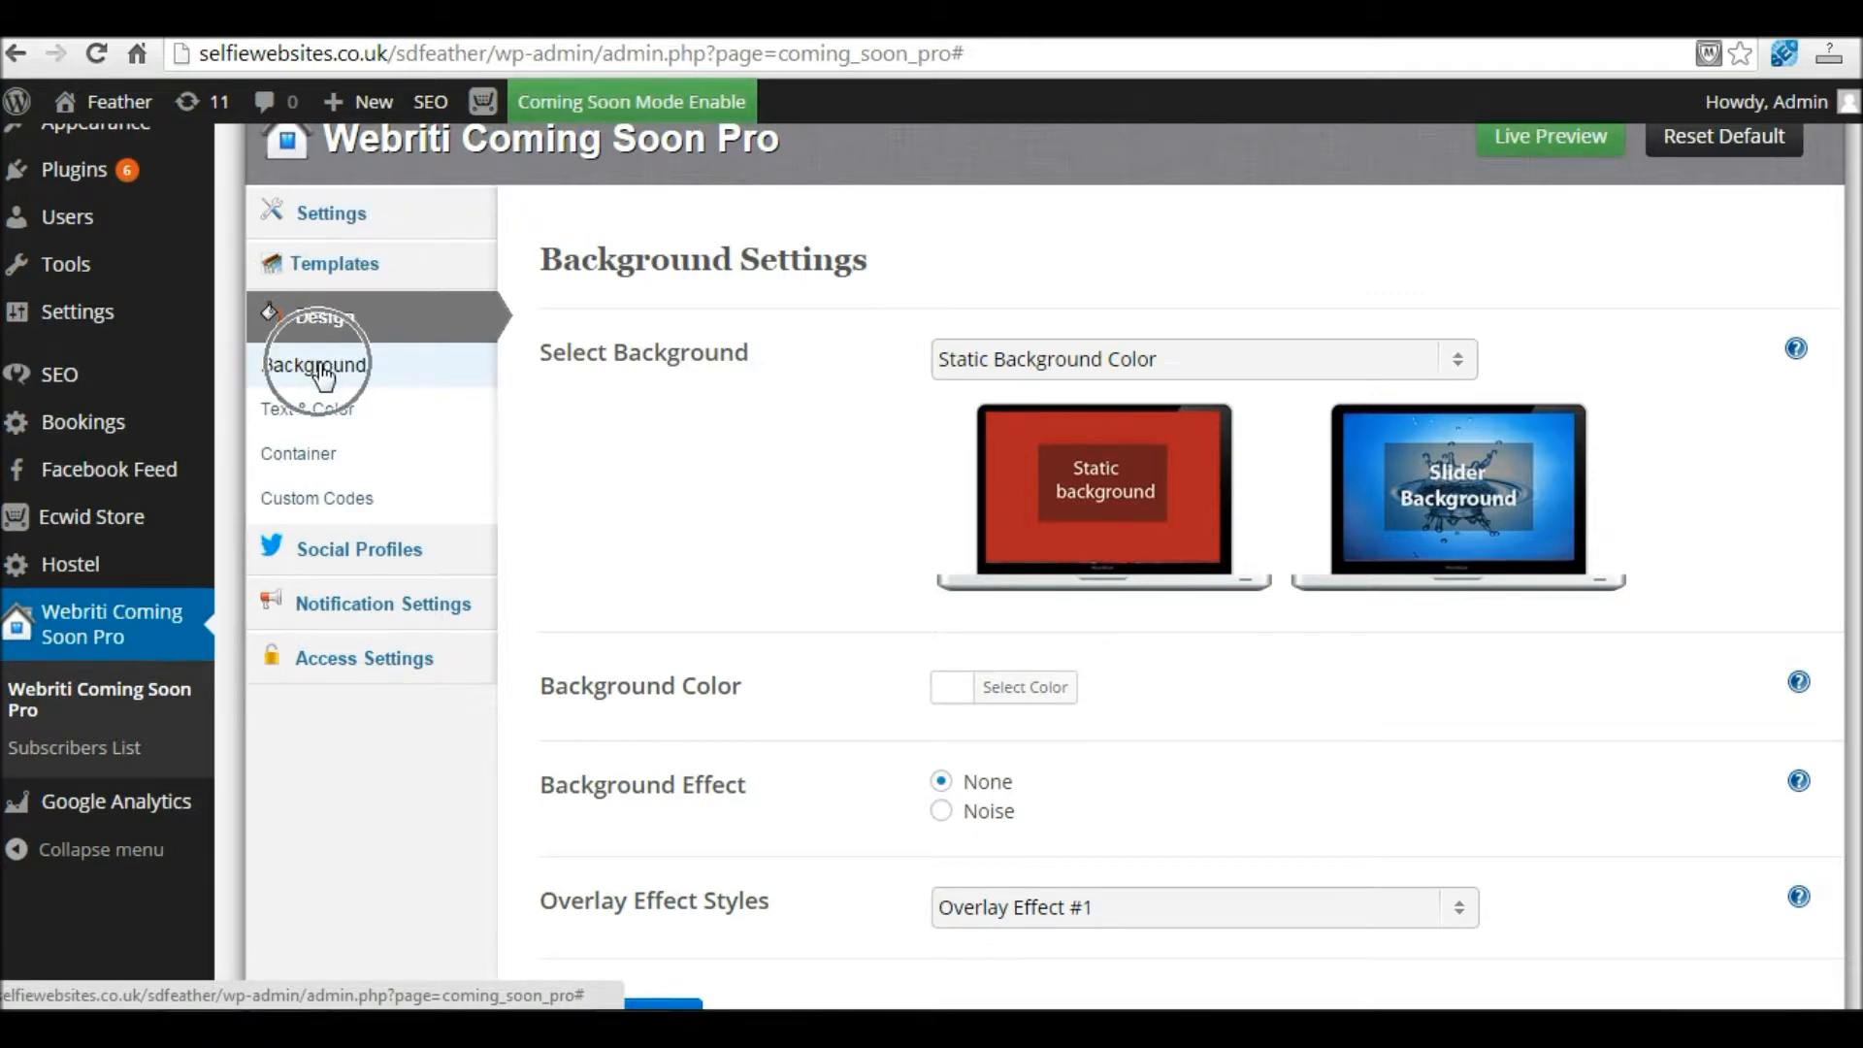
pyautogui.click(1122, 365)
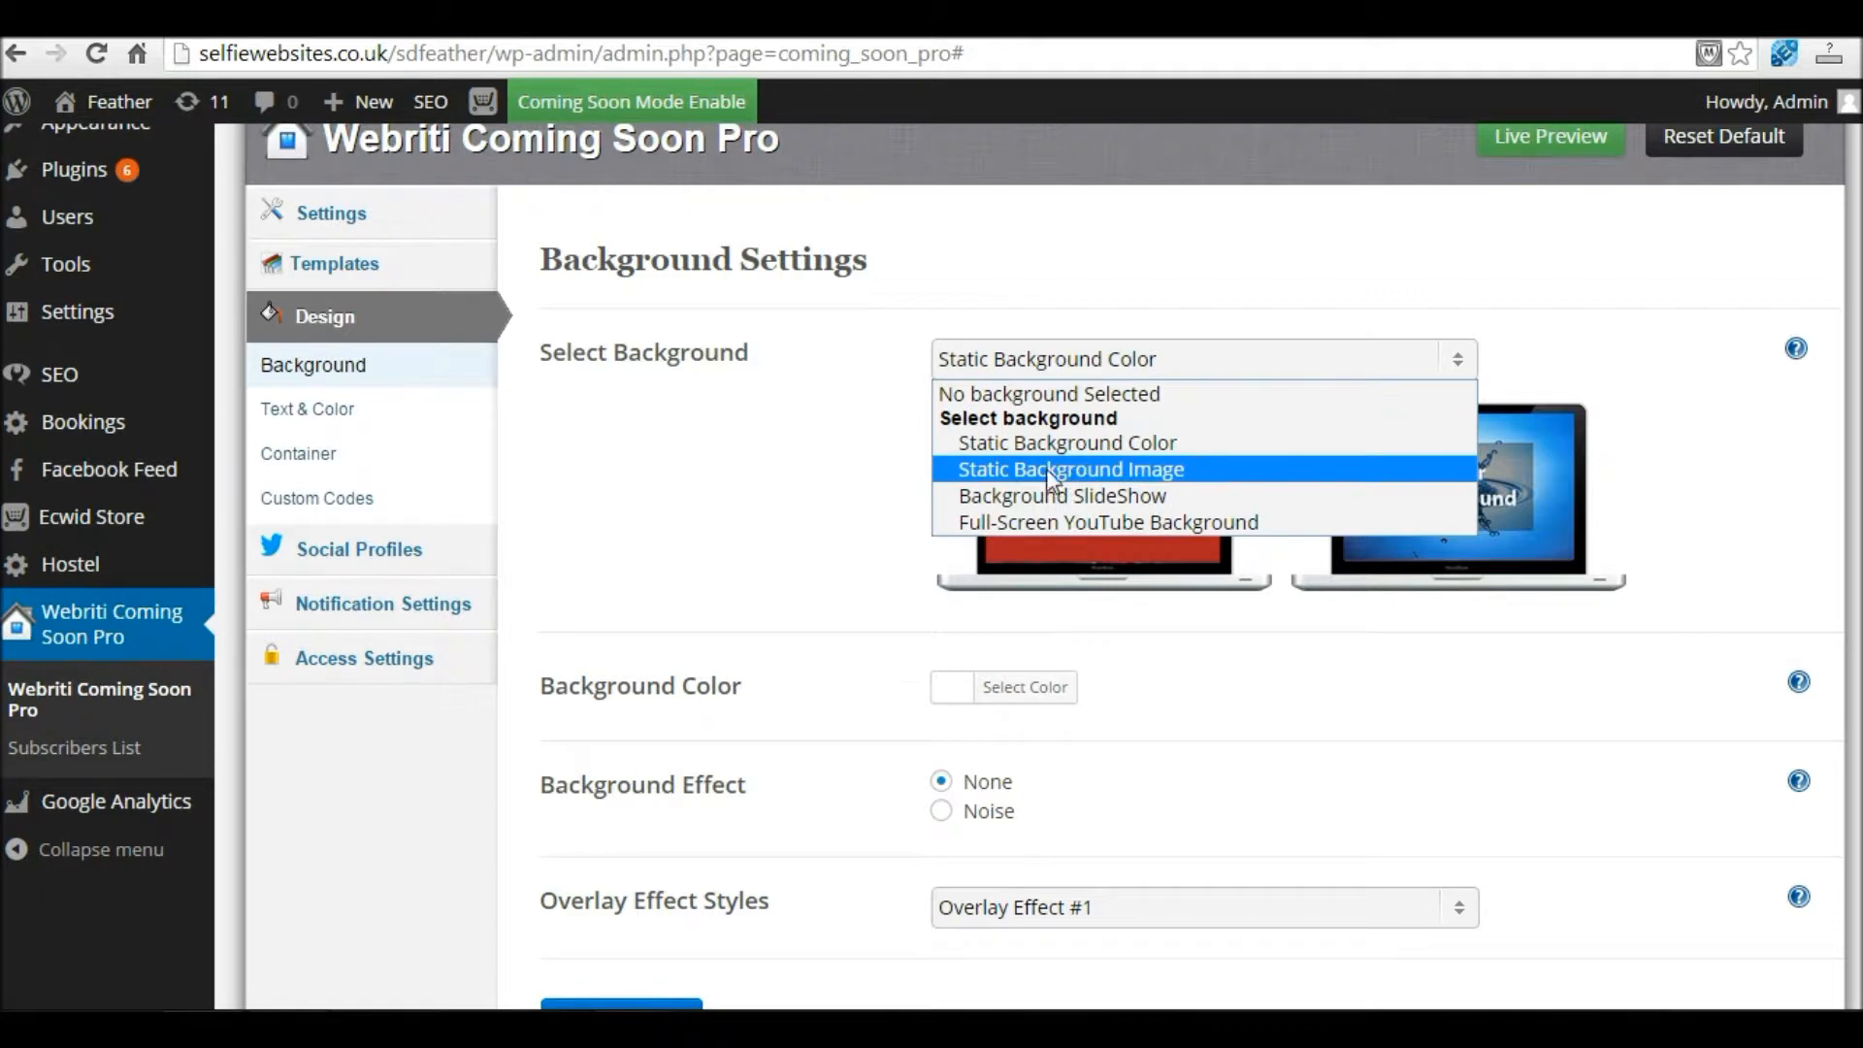
pyautogui.click(1111, 469)
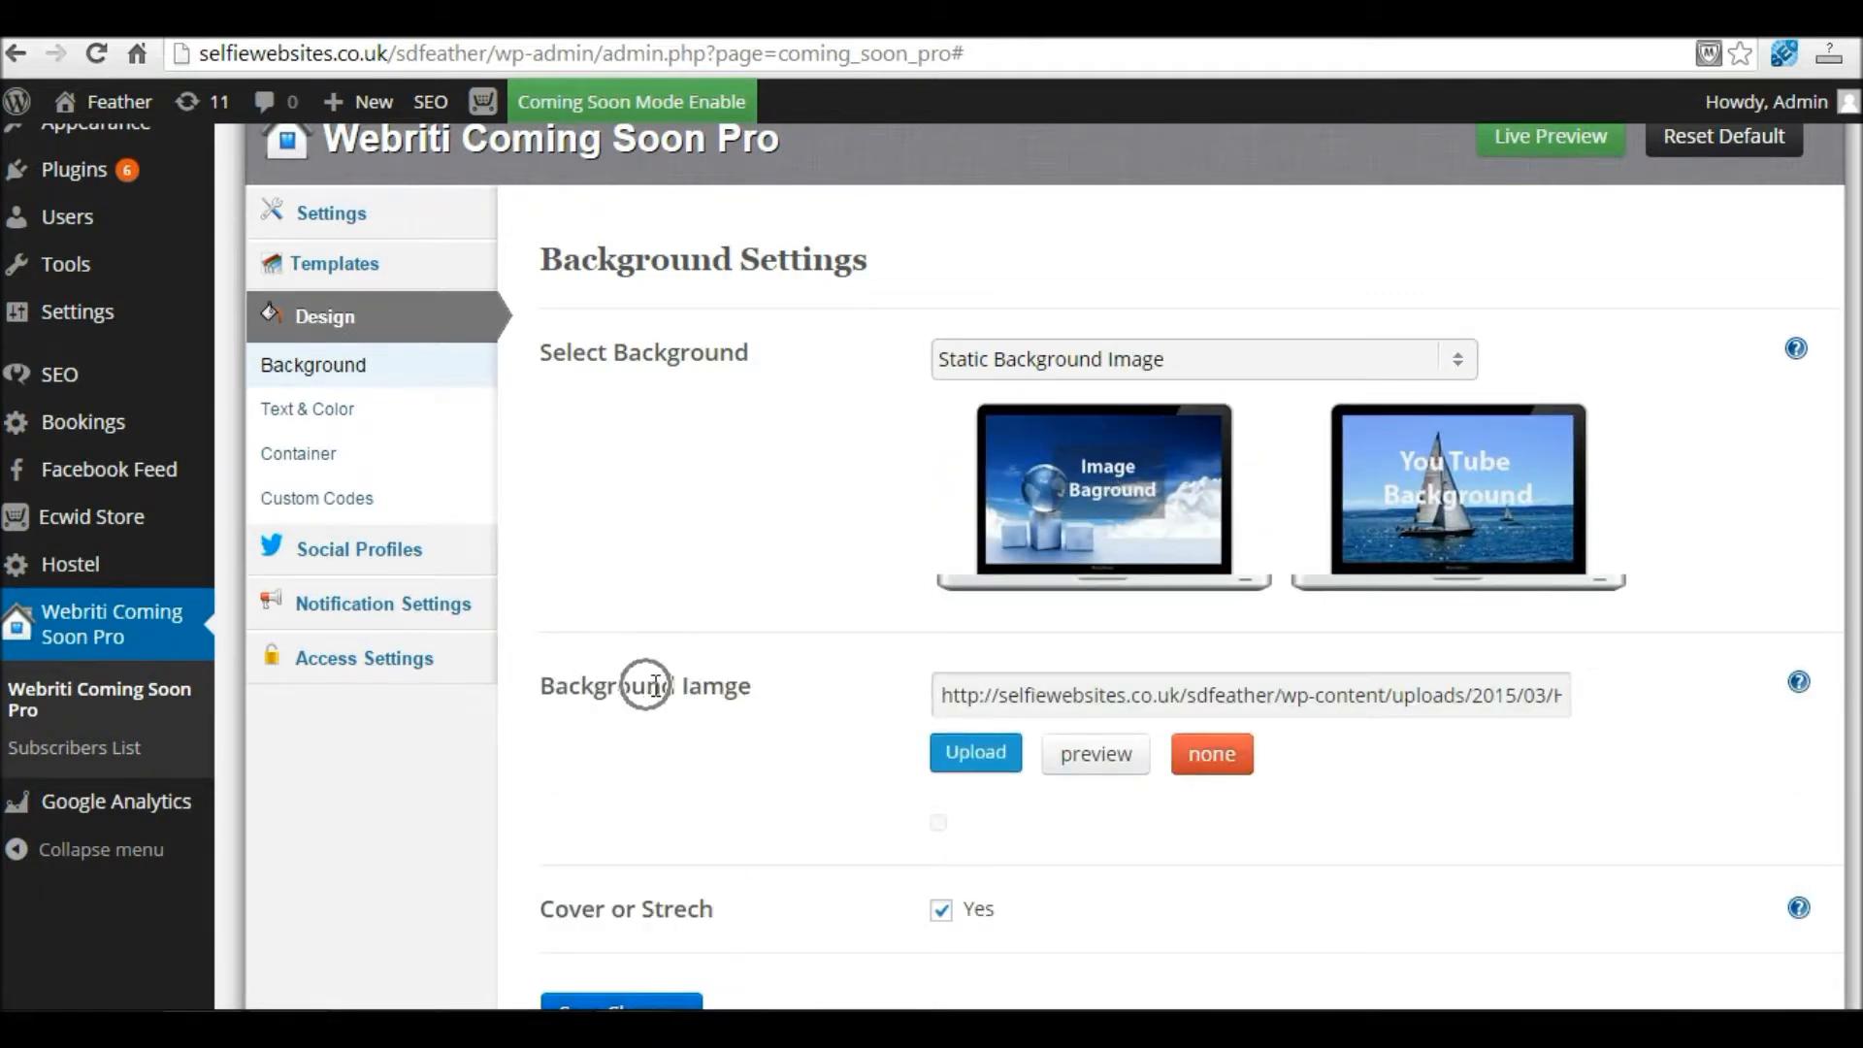
# Step: Upload the Red Lavish image and insert it at Full Size as the Background Image
pyautogui.click(971, 759)
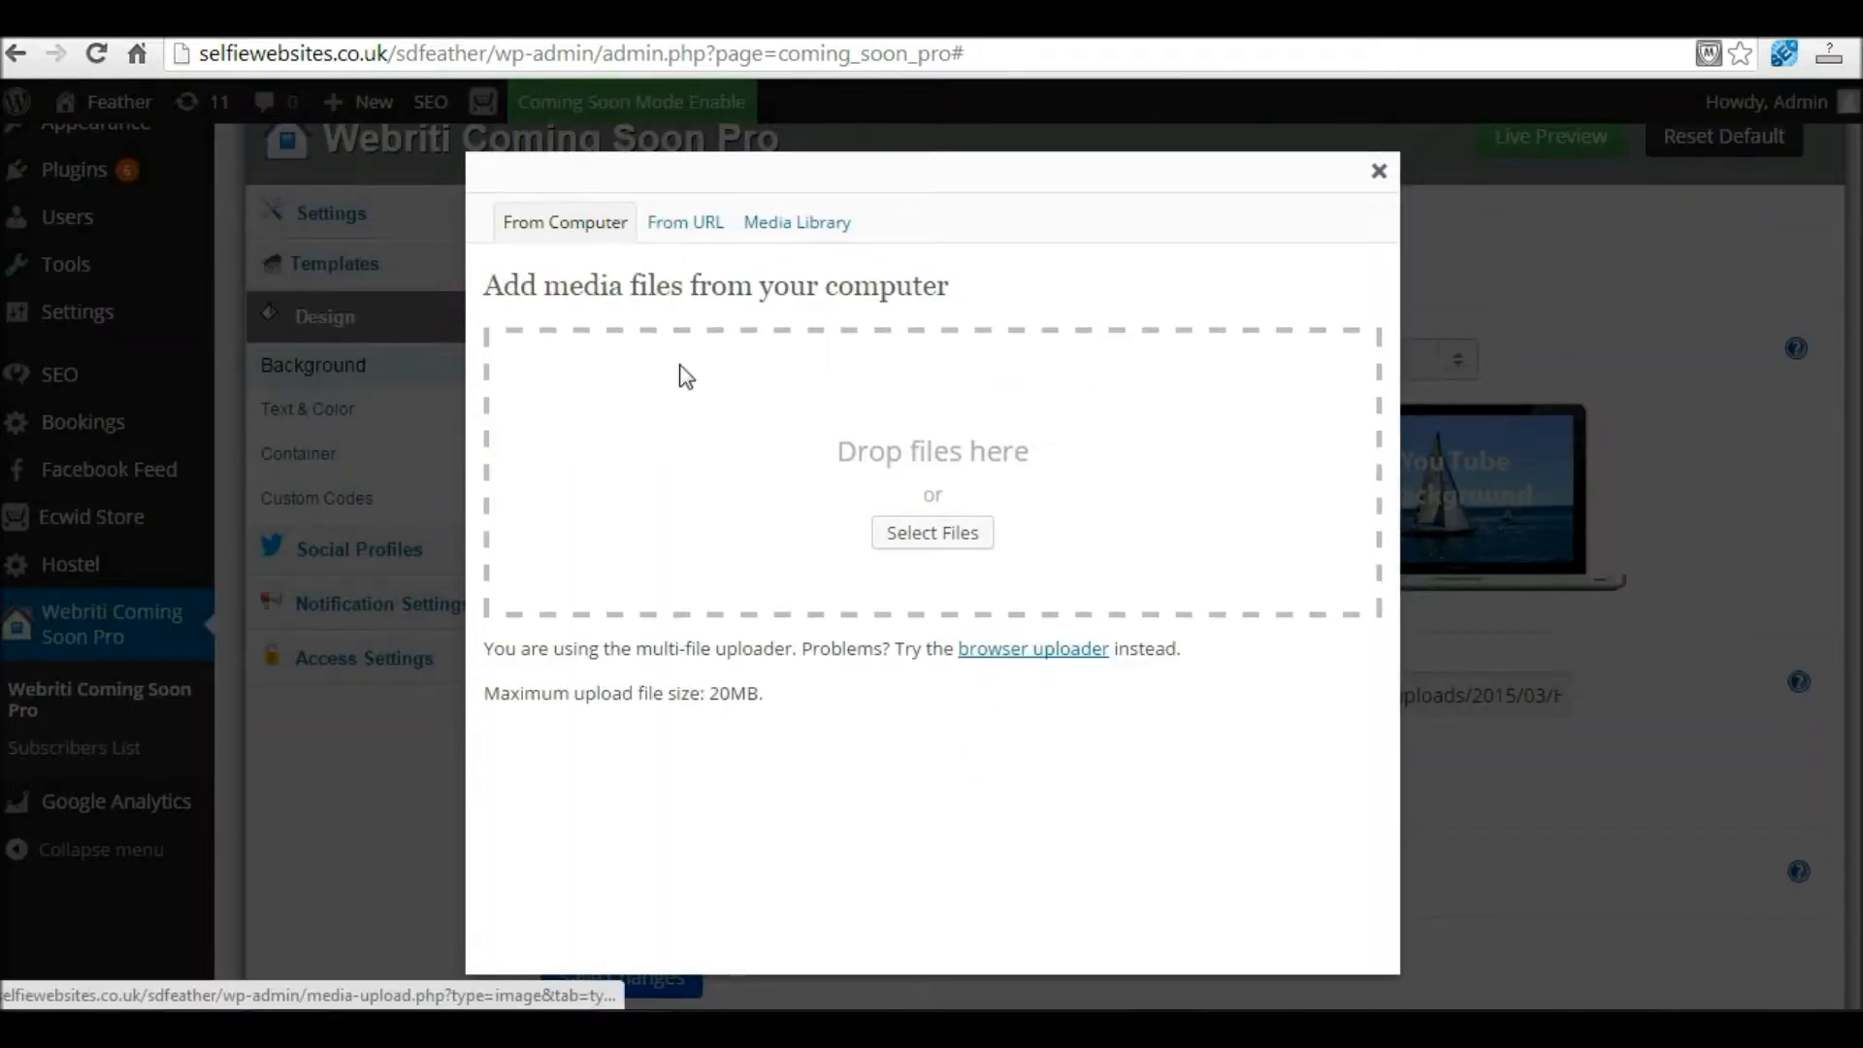
pyautogui.click(922, 543)
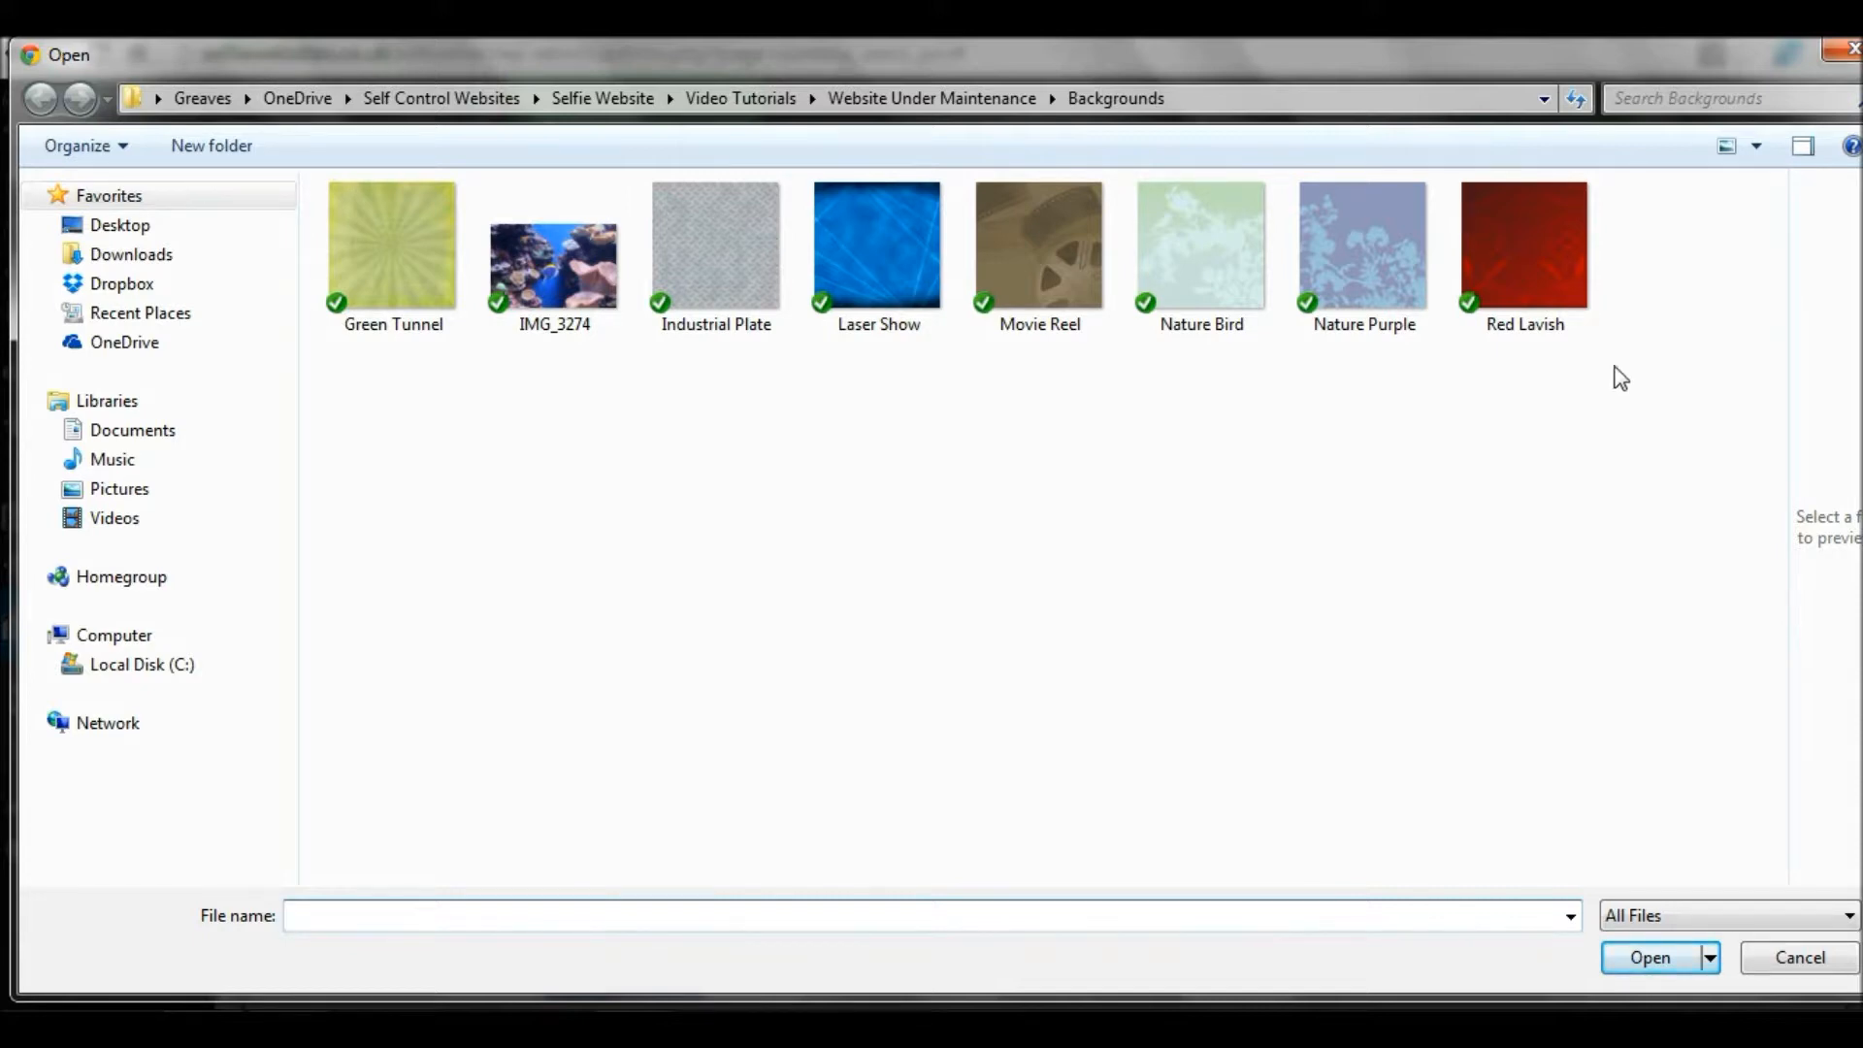
pyautogui.click(1543, 281)
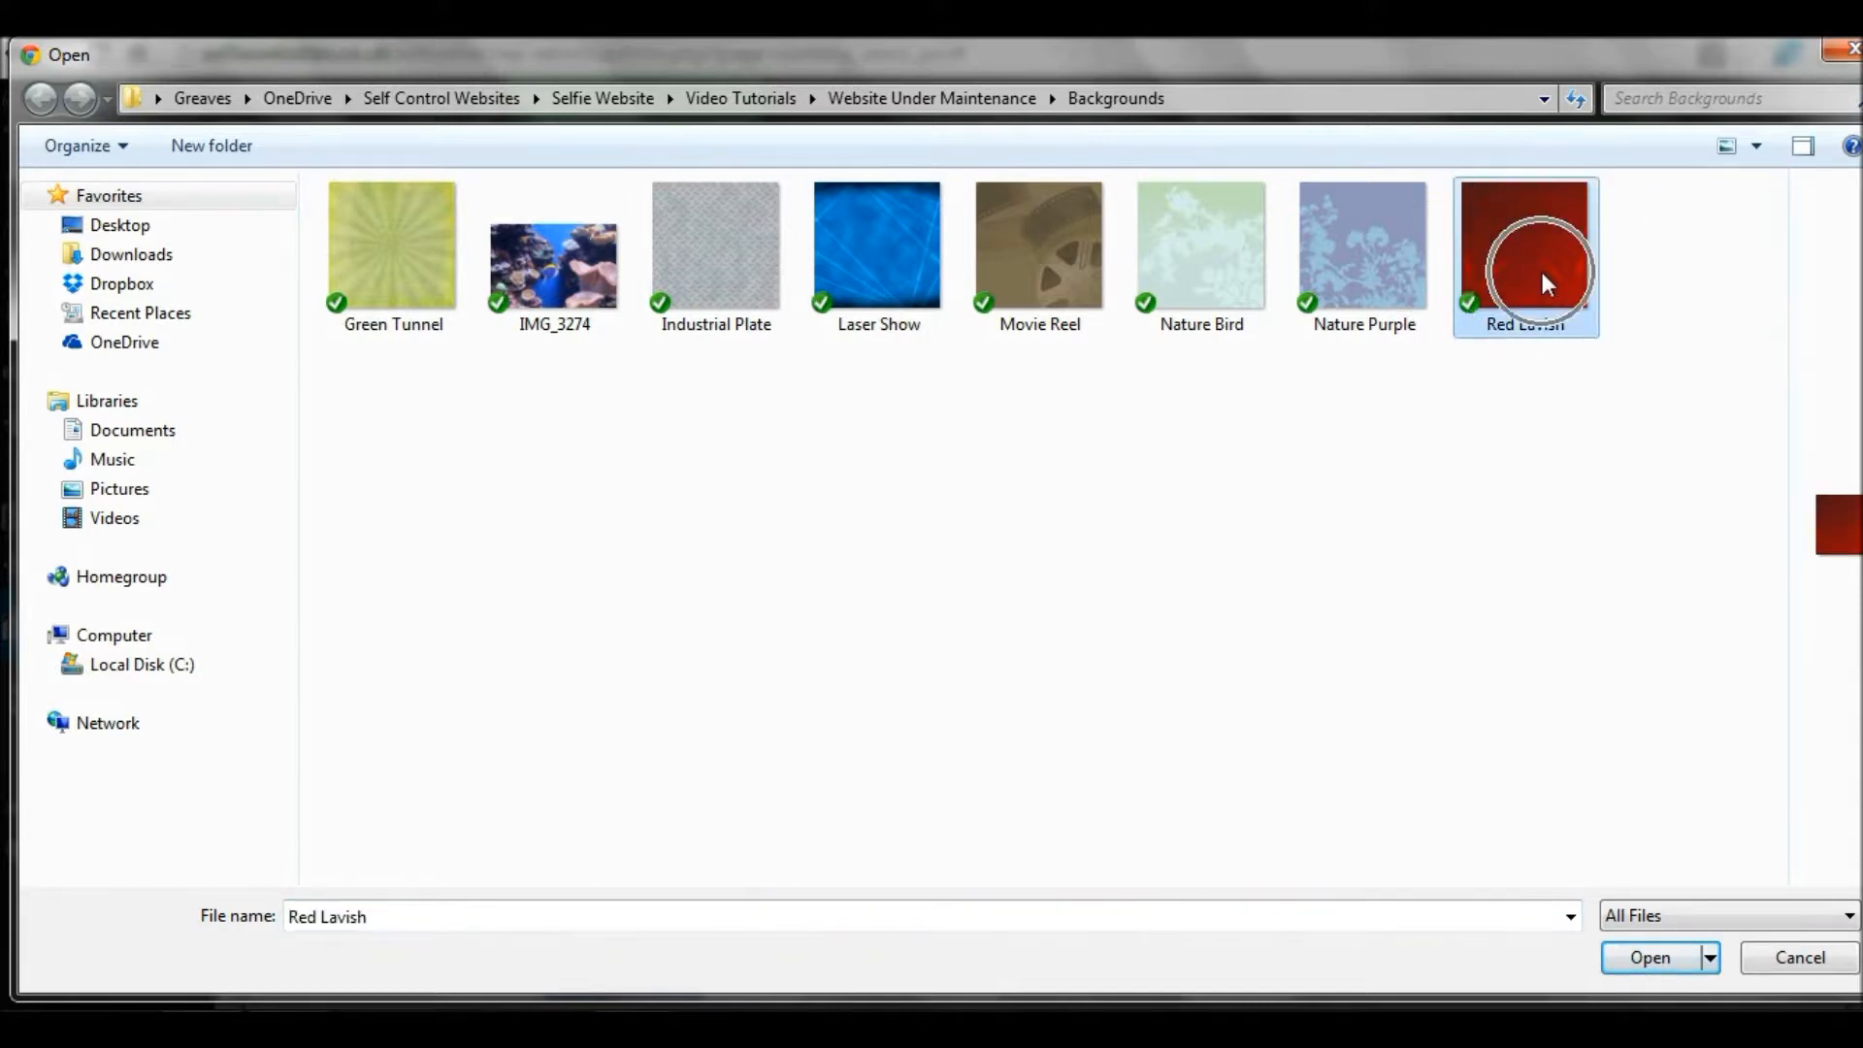
pyautogui.doubleClick(1543, 281)
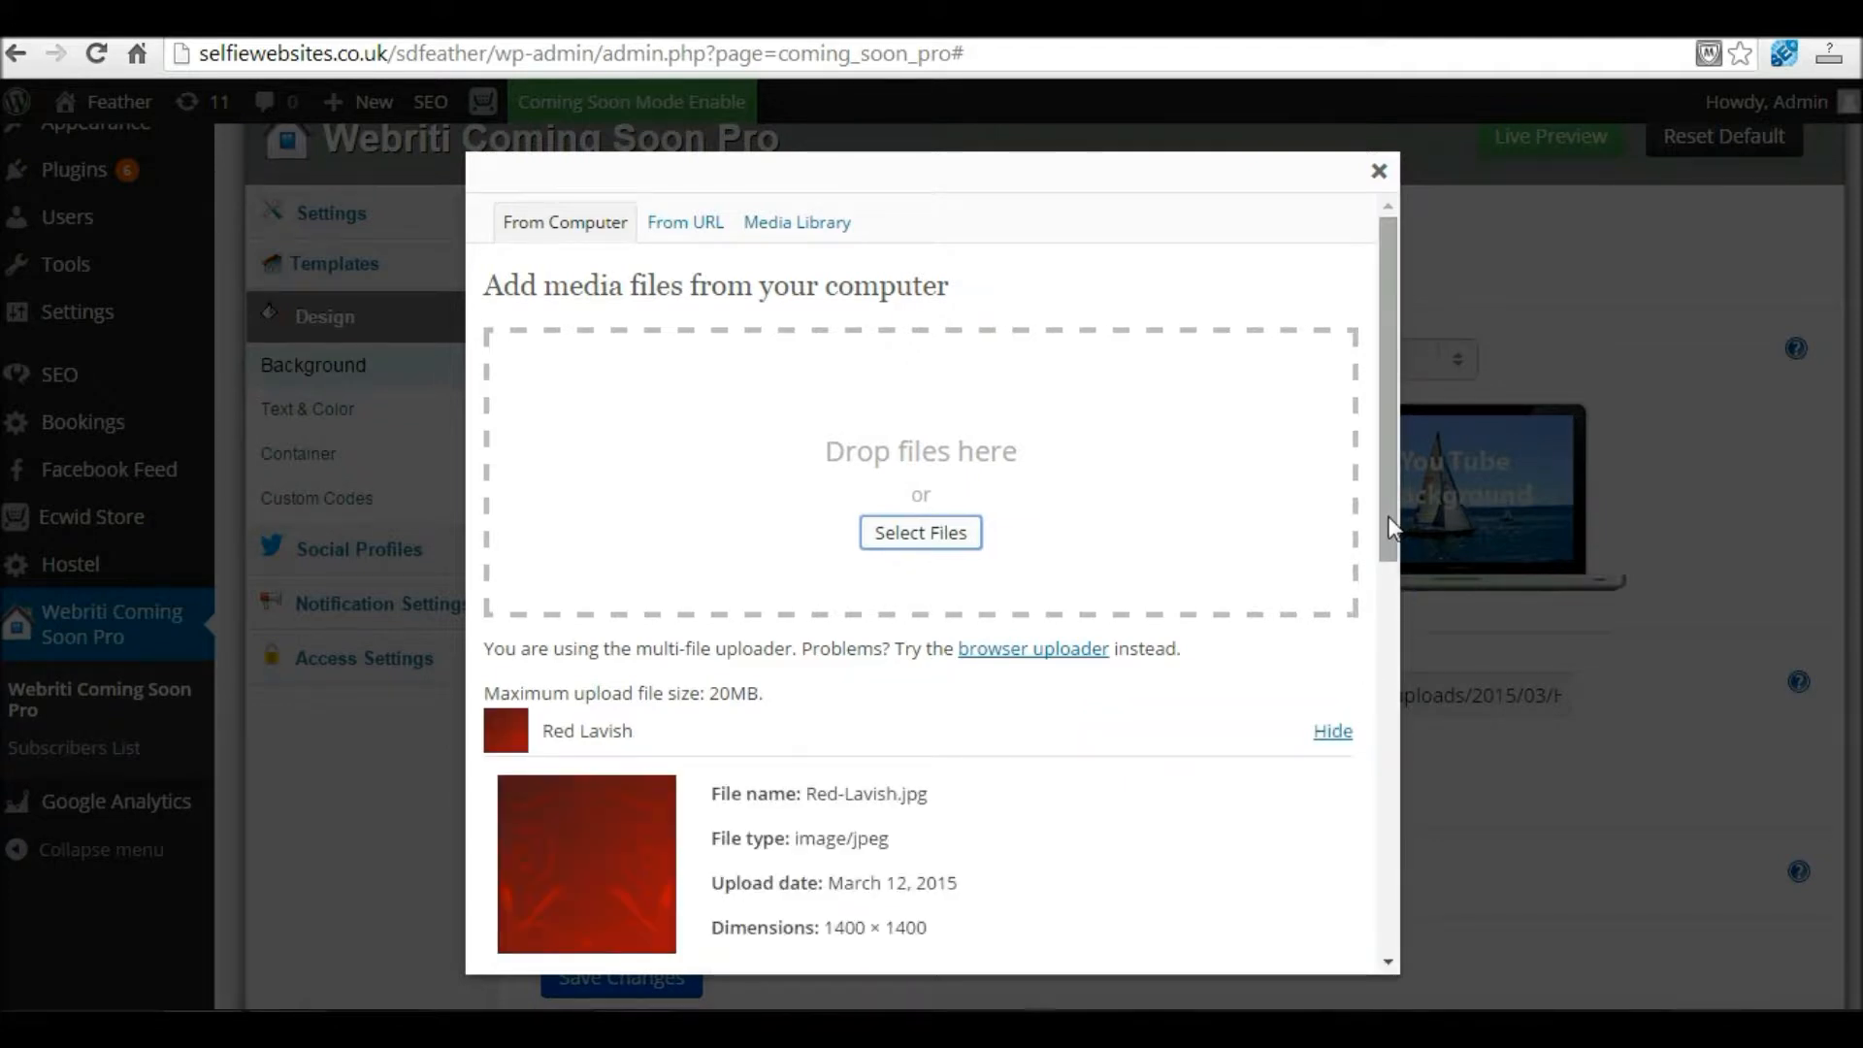
pyautogui.scroll(-1, 1385, 580)
pyautogui.scroll(-10, 1385, 580)
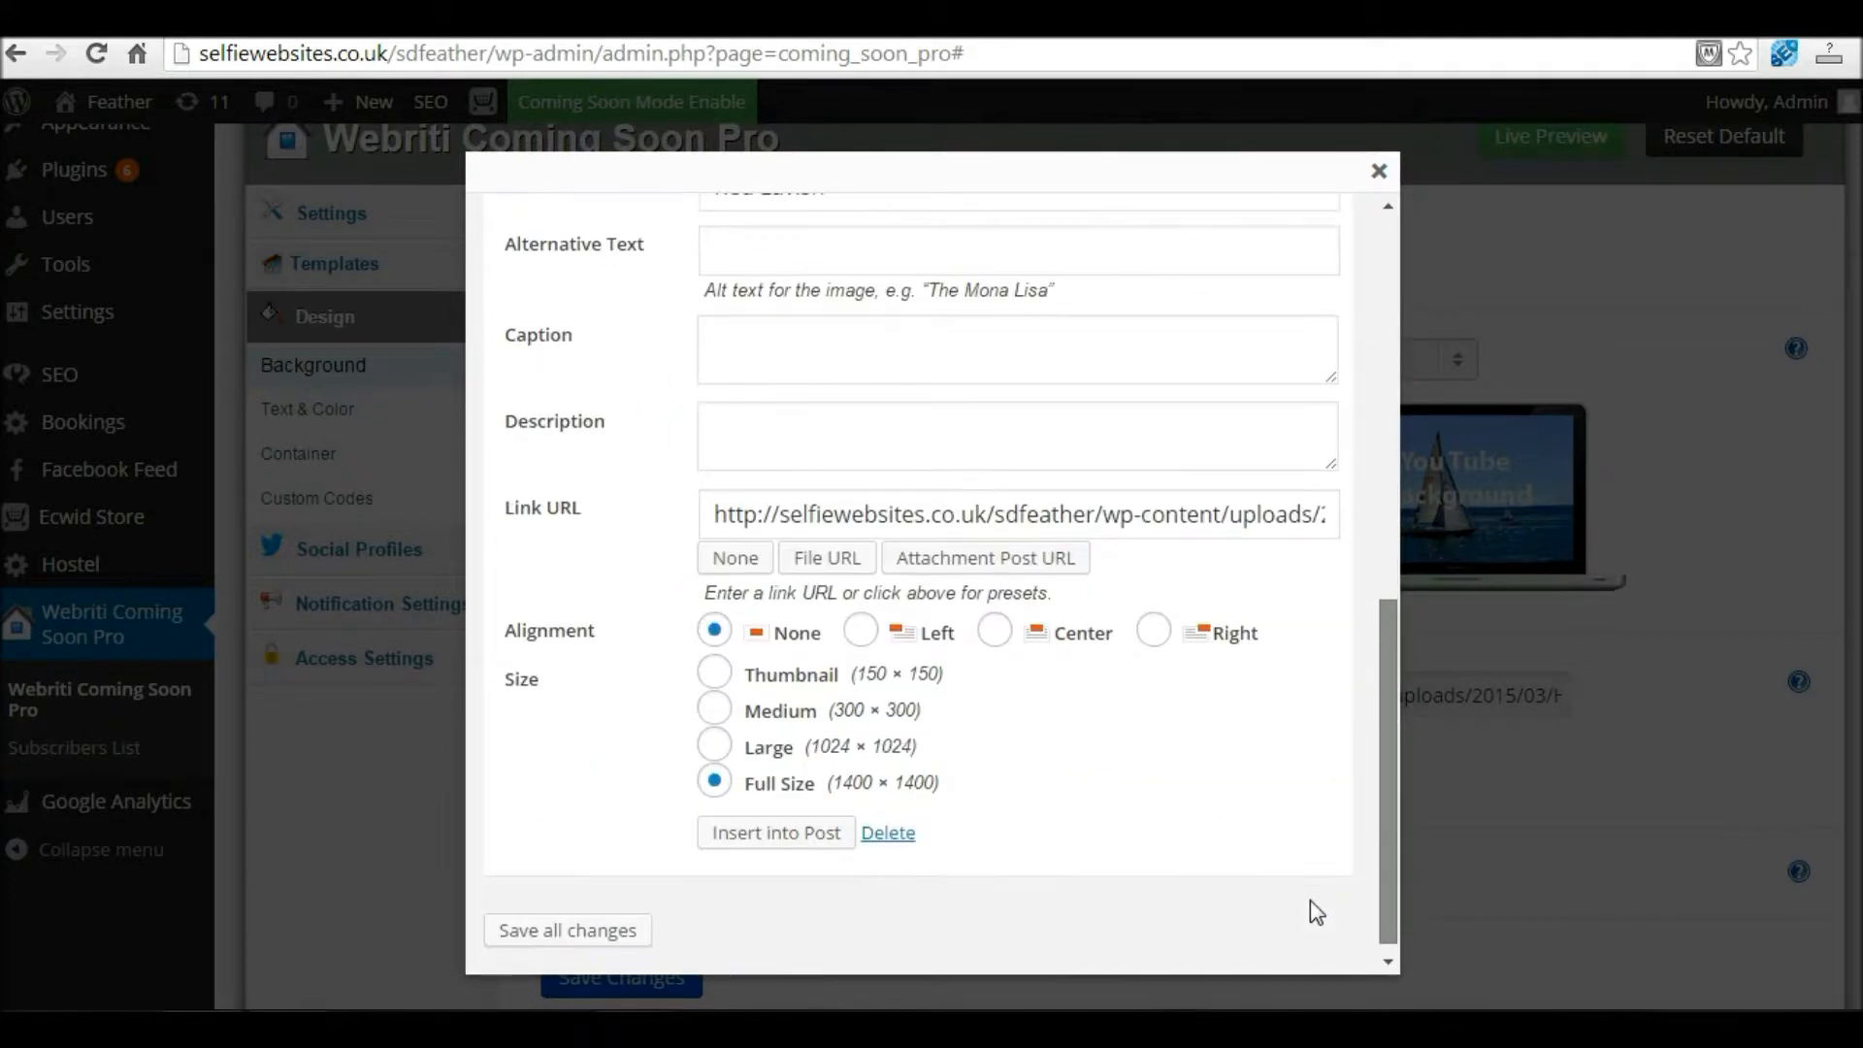
pyautogui.click(715, 782)
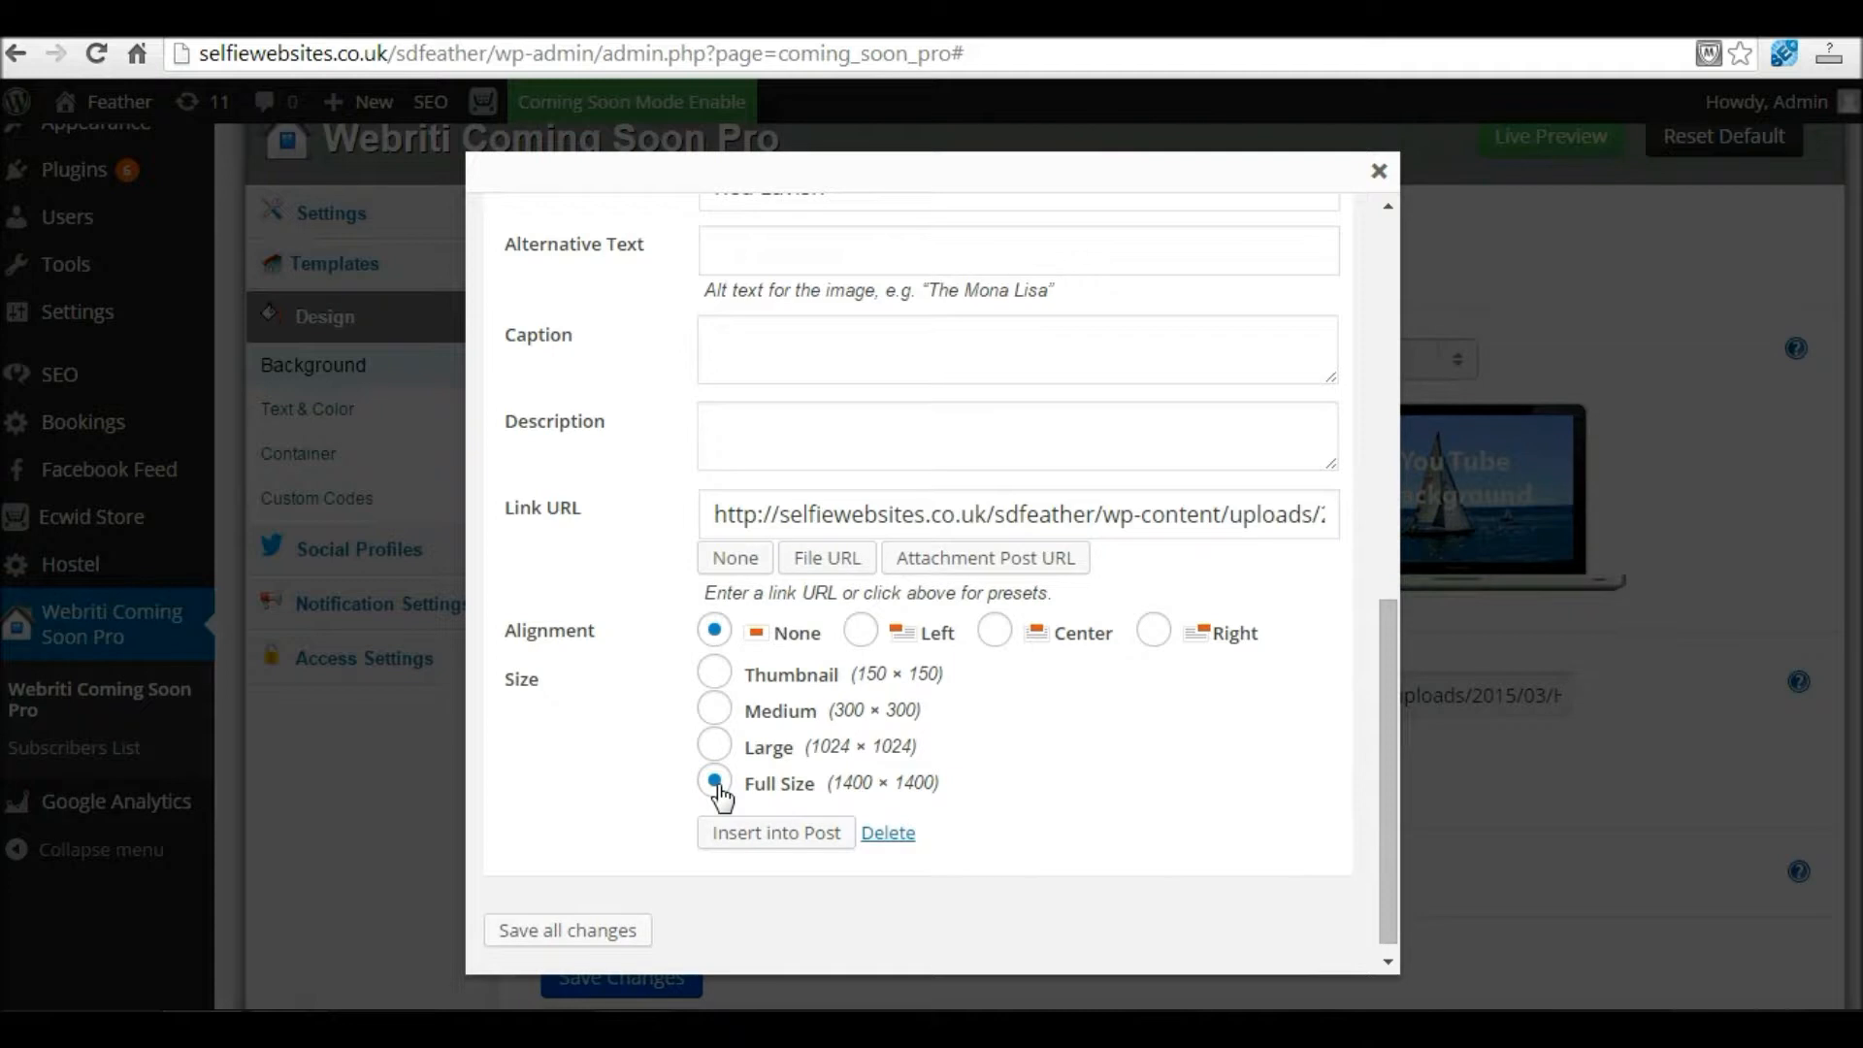
pyautogui.click(758, 841)
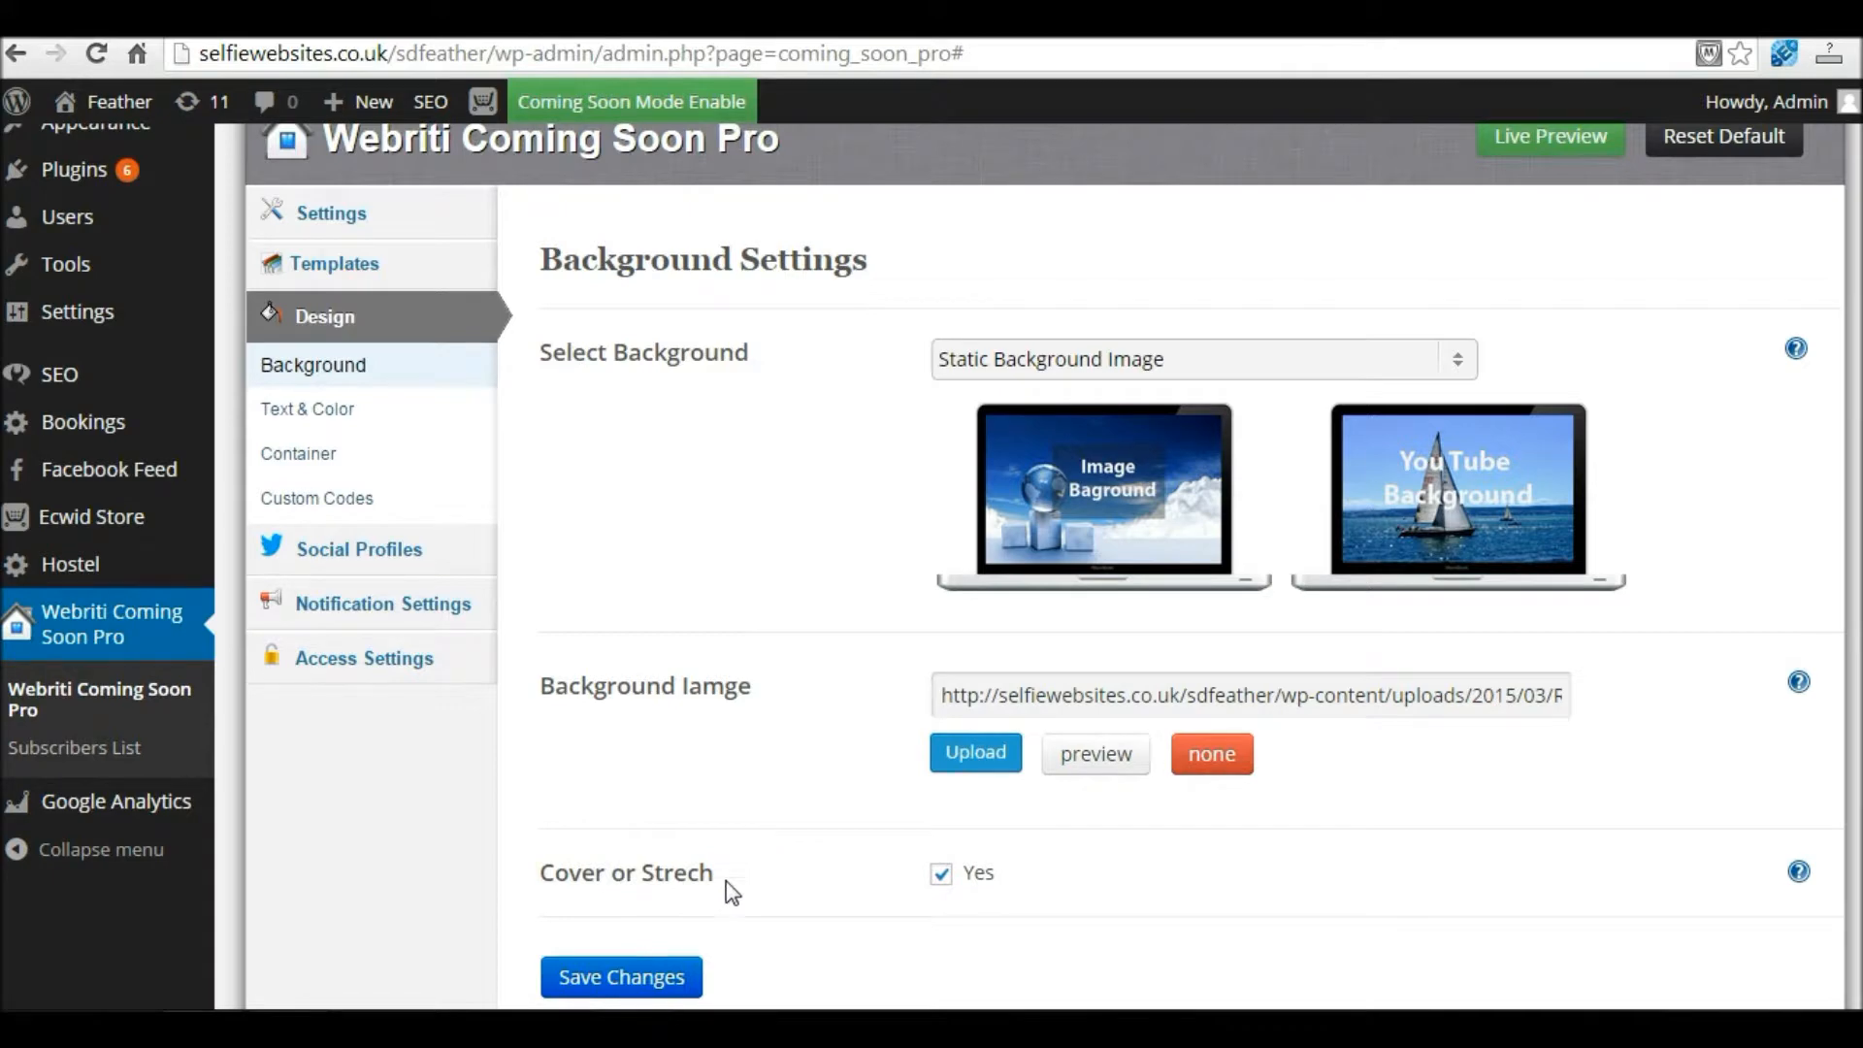
# Step: Save the Red Lavish background and view it in the Live Preview in a new tab
pyautogui.click(636, 978)
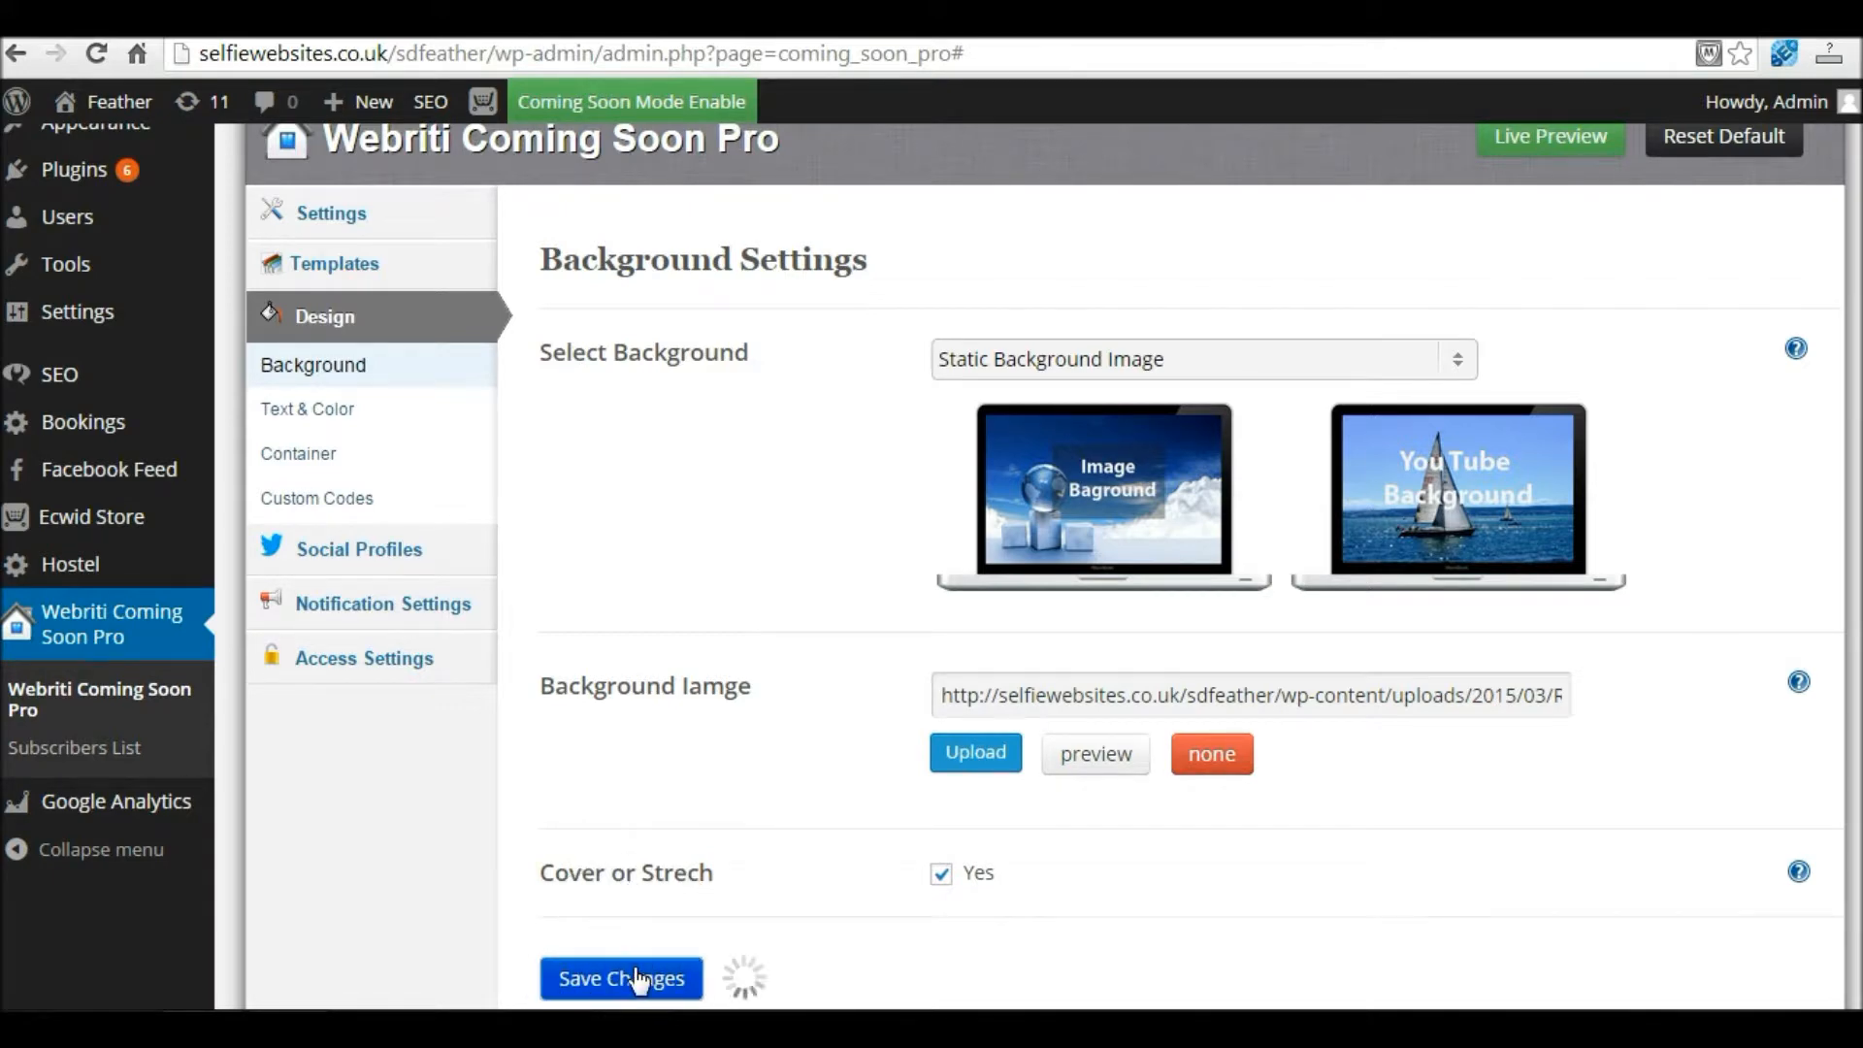
pyautogui.scroll(-3, 1547, 892)
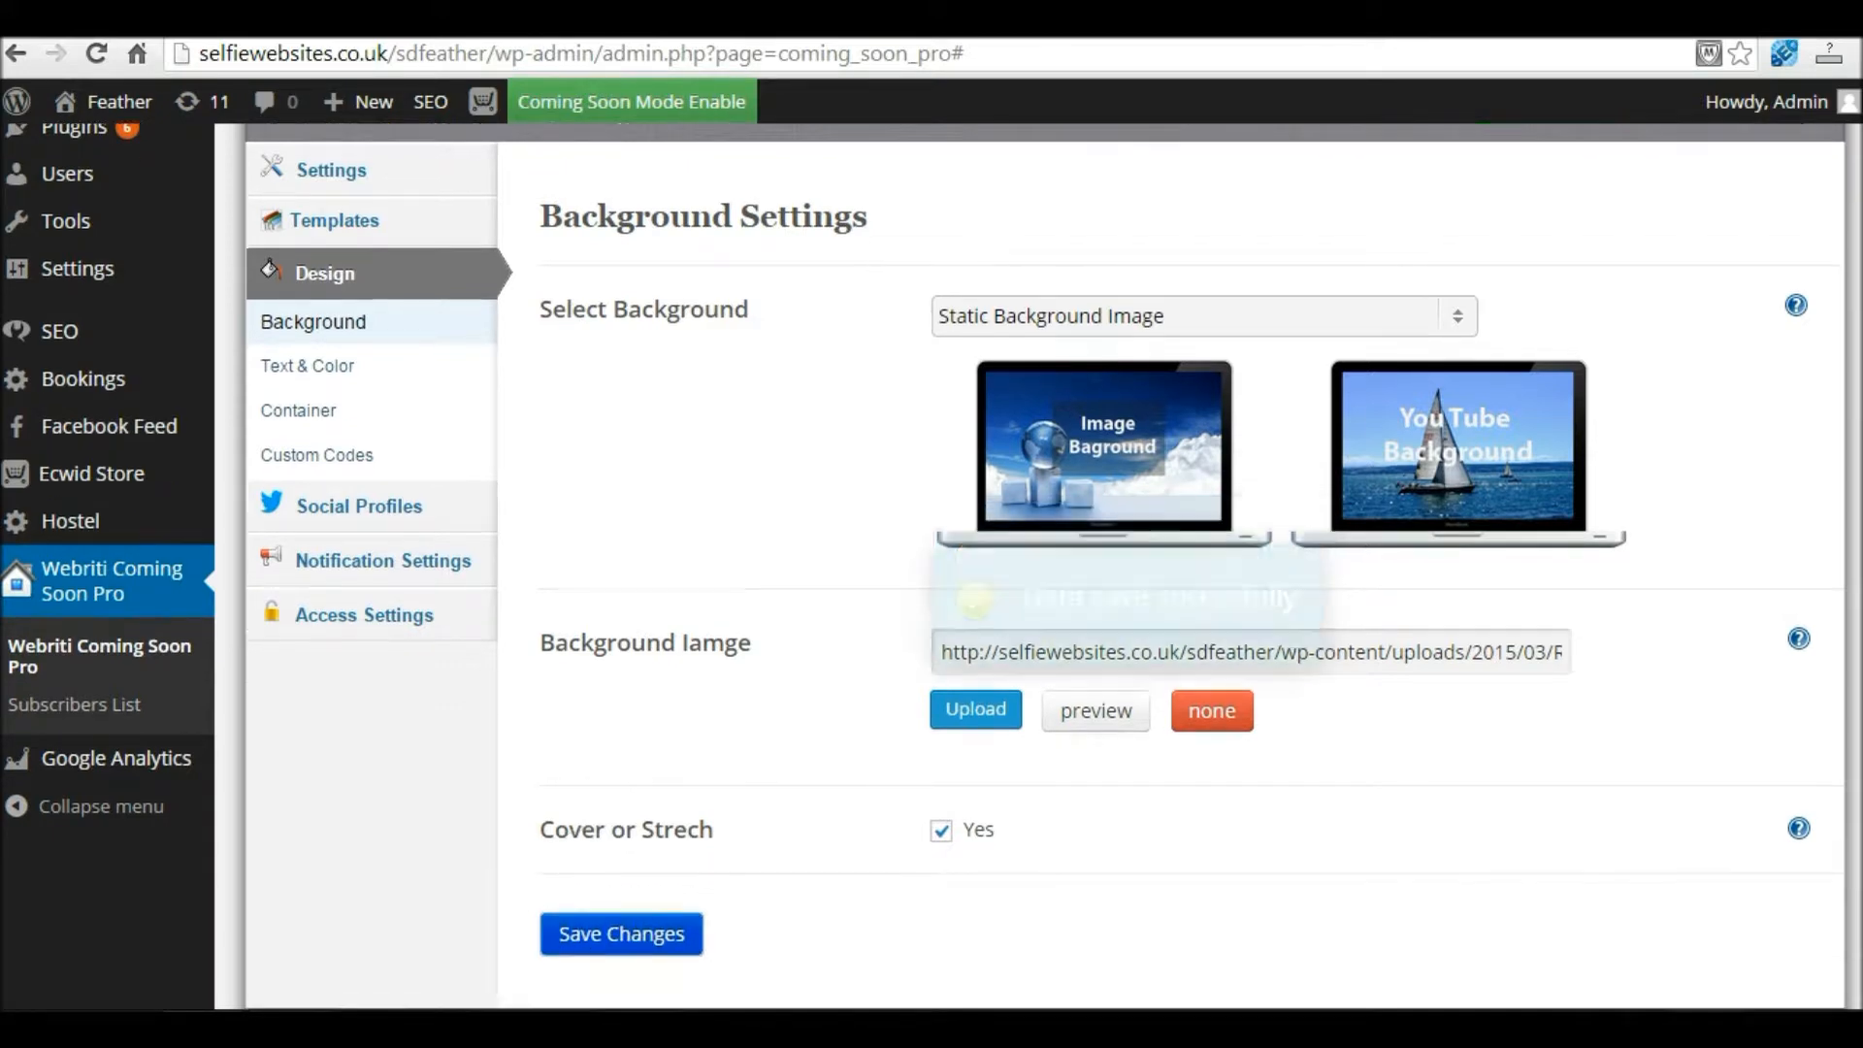
pyautogui.rightClick(1547, 893)
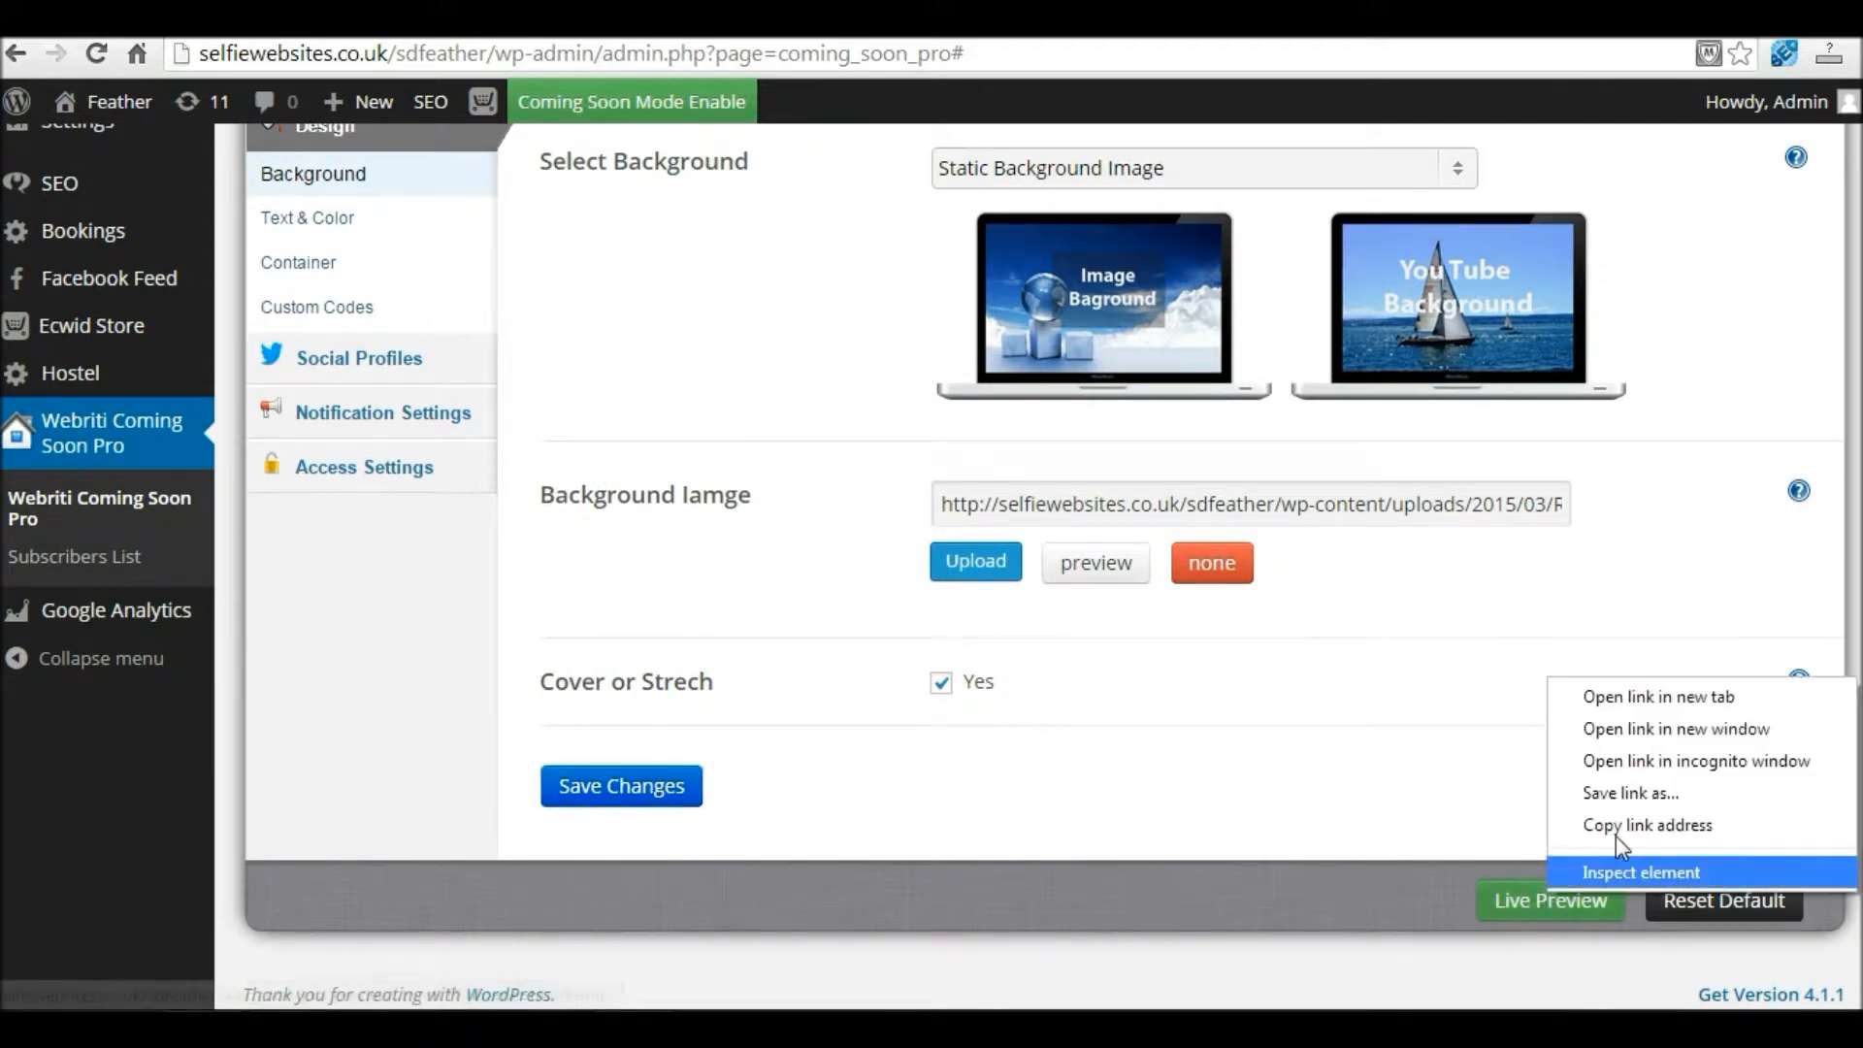
pyautogui.click(1688, 698)
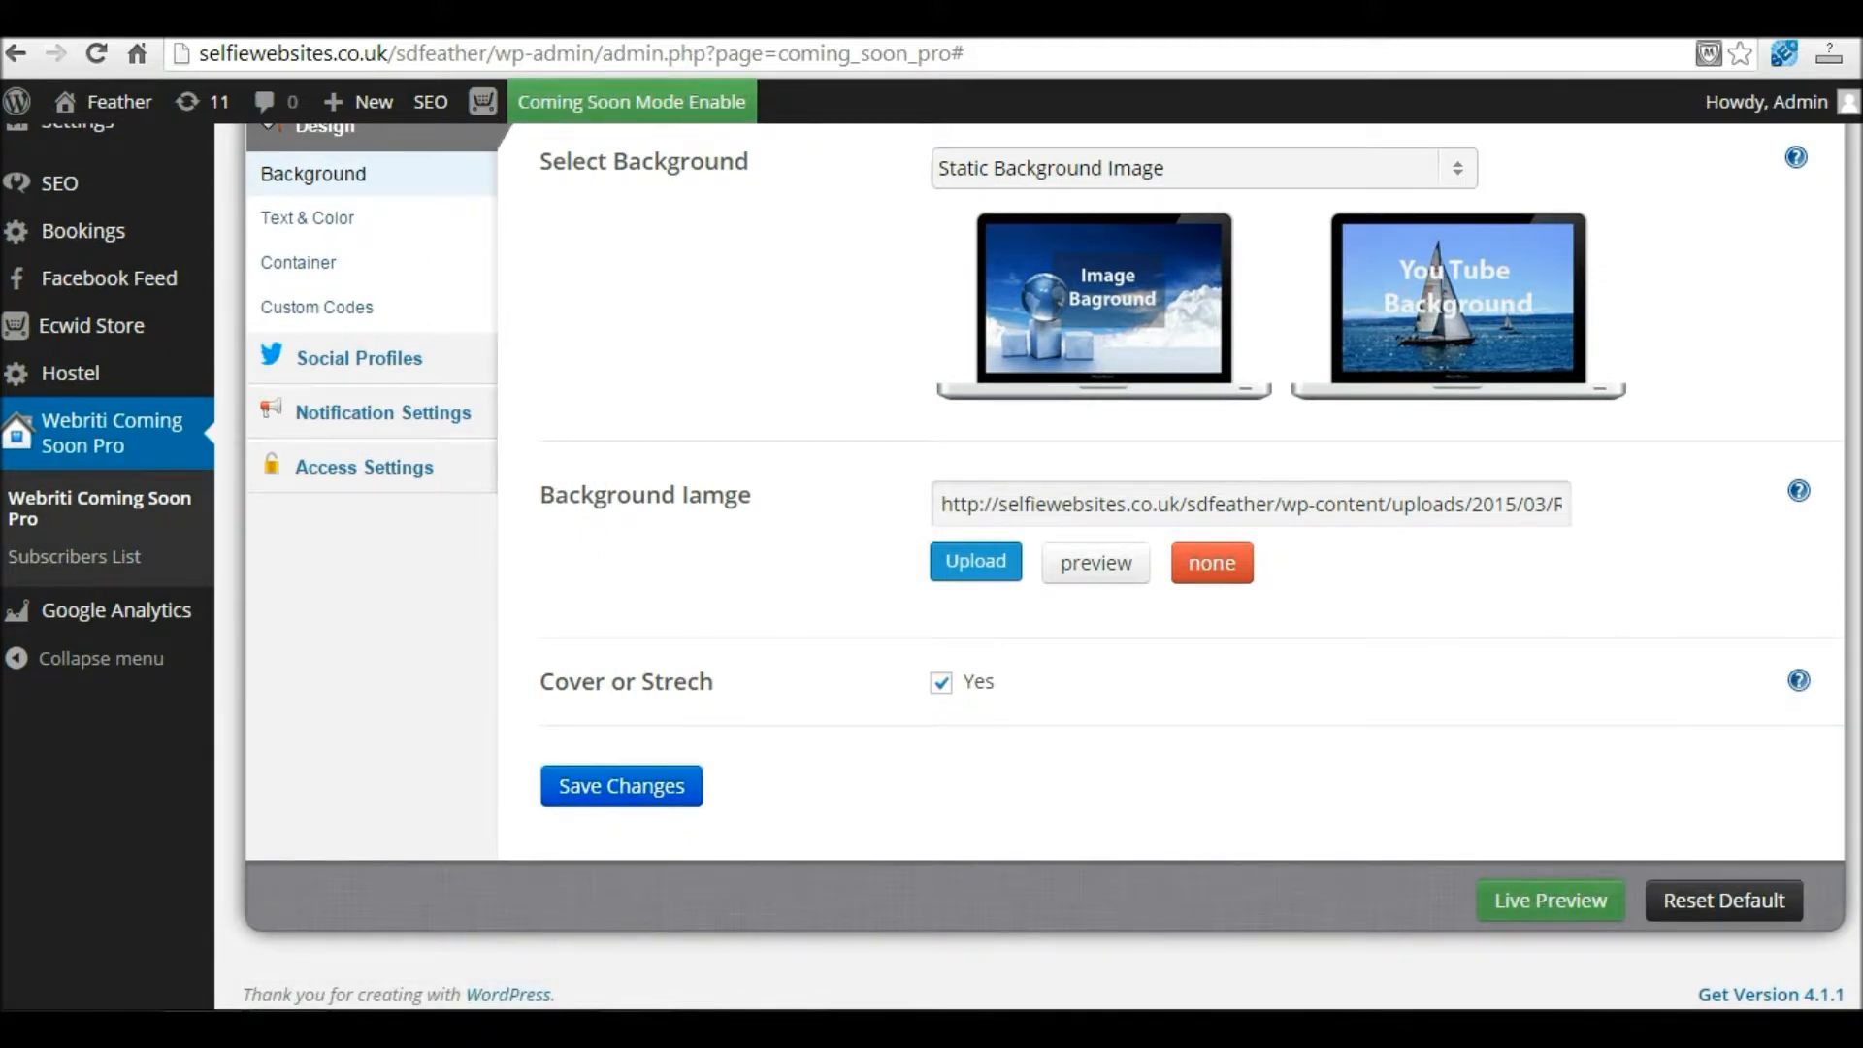
pyautogui.hotkey('ctrl', 'Tab')
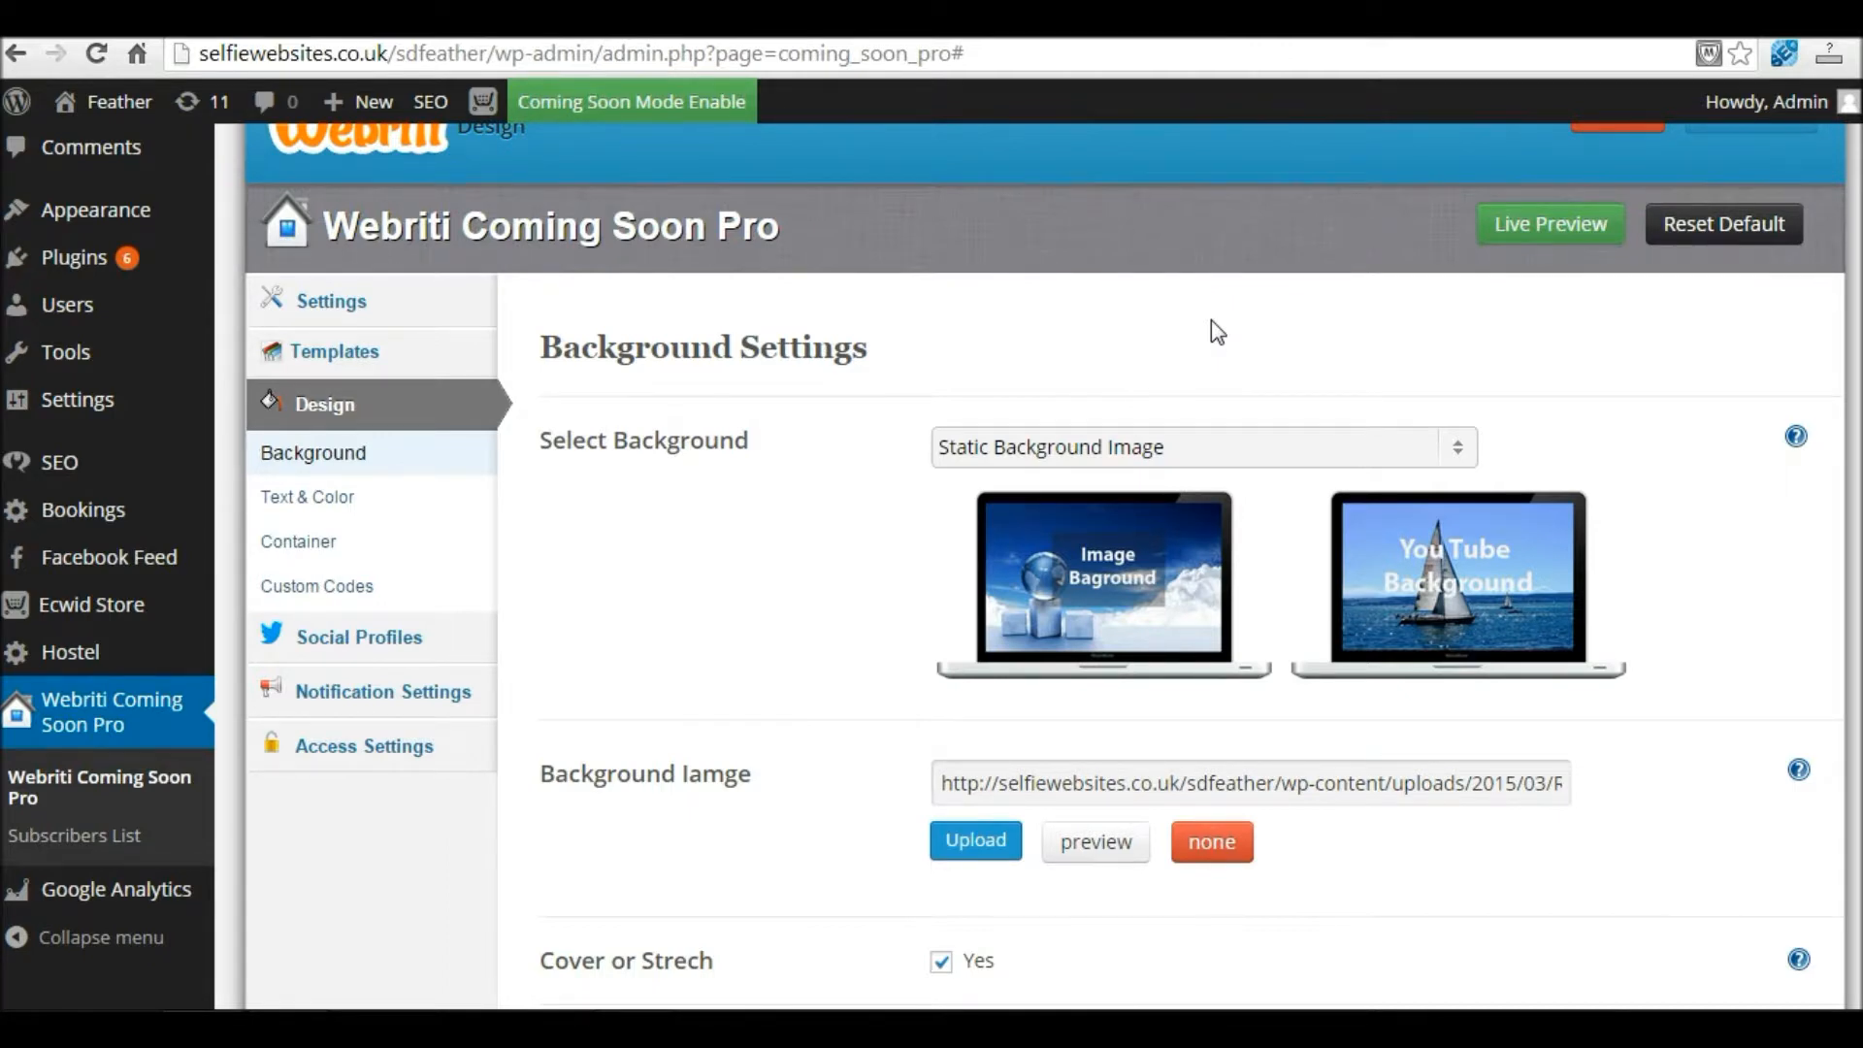
# Step: Choose Background SlideShow with 3 slides and begin uploading SlideShow Image 1
pyautogui.click(1184, 449)
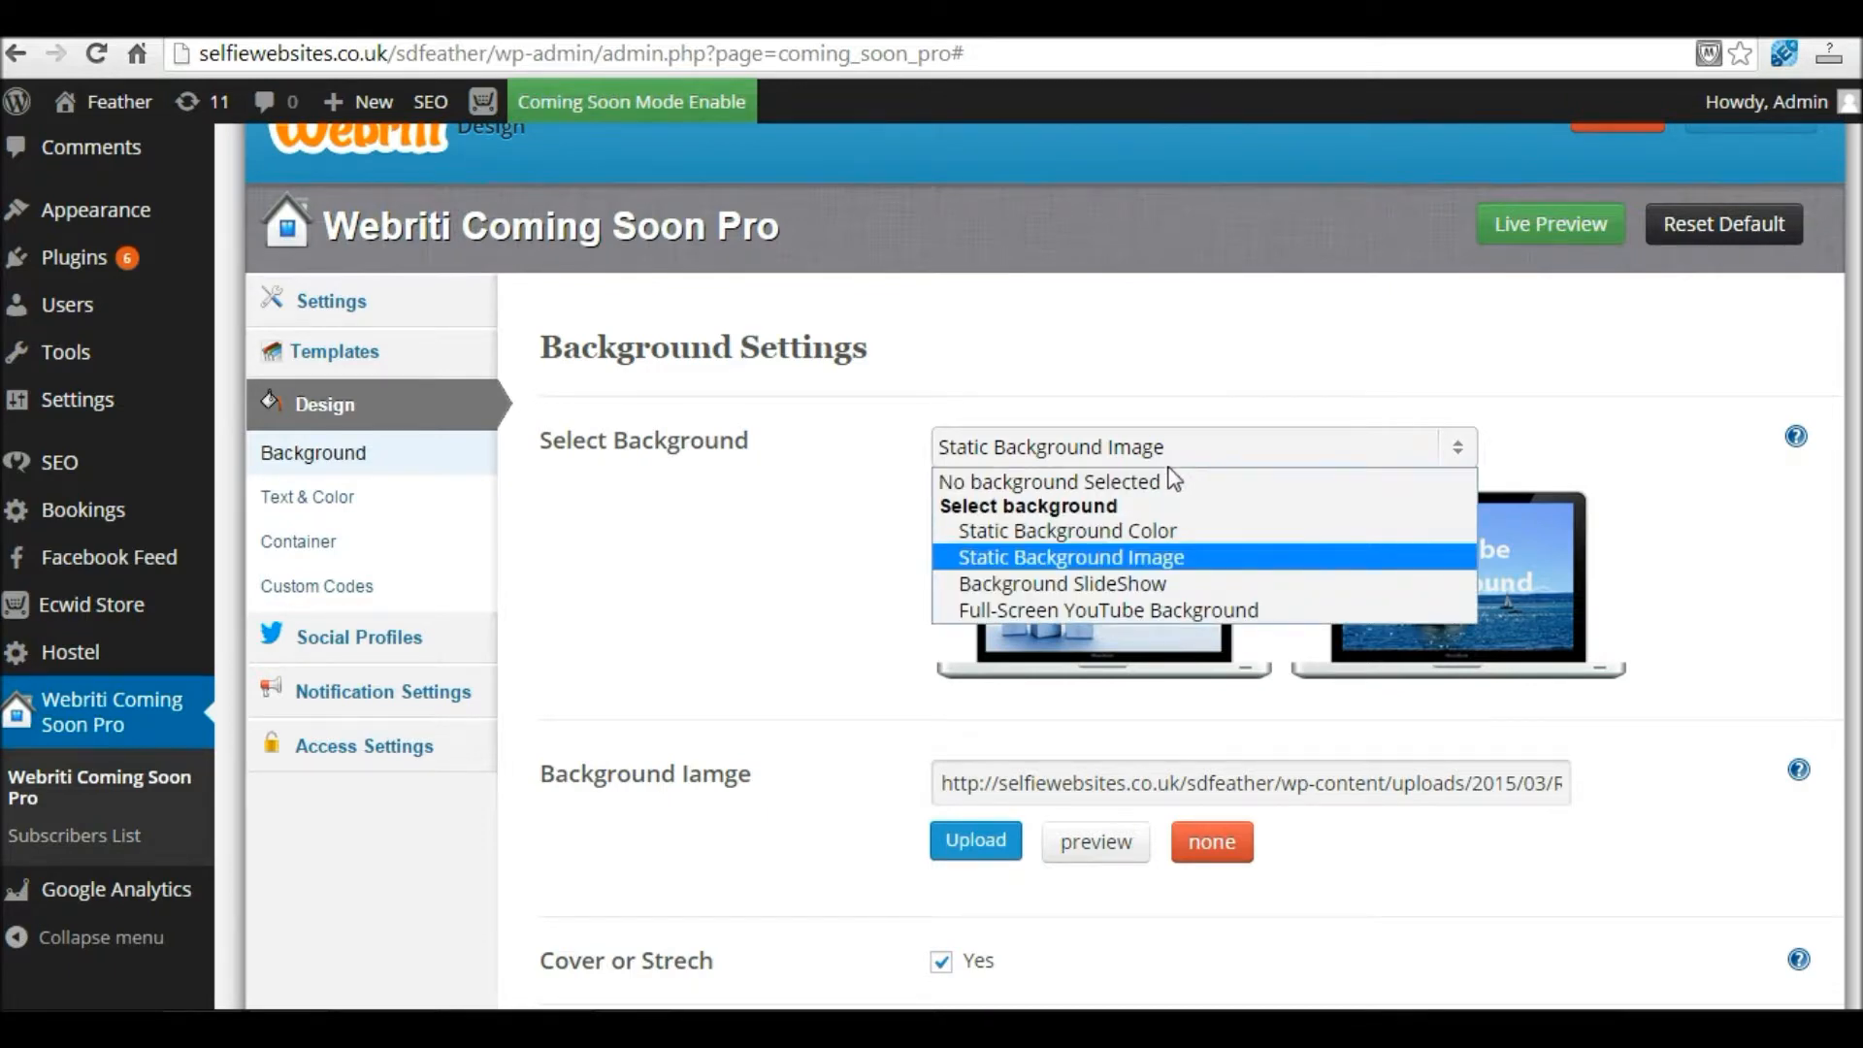
pyautogui.click(1116, 588)
pyautogui.click(1116, 588)
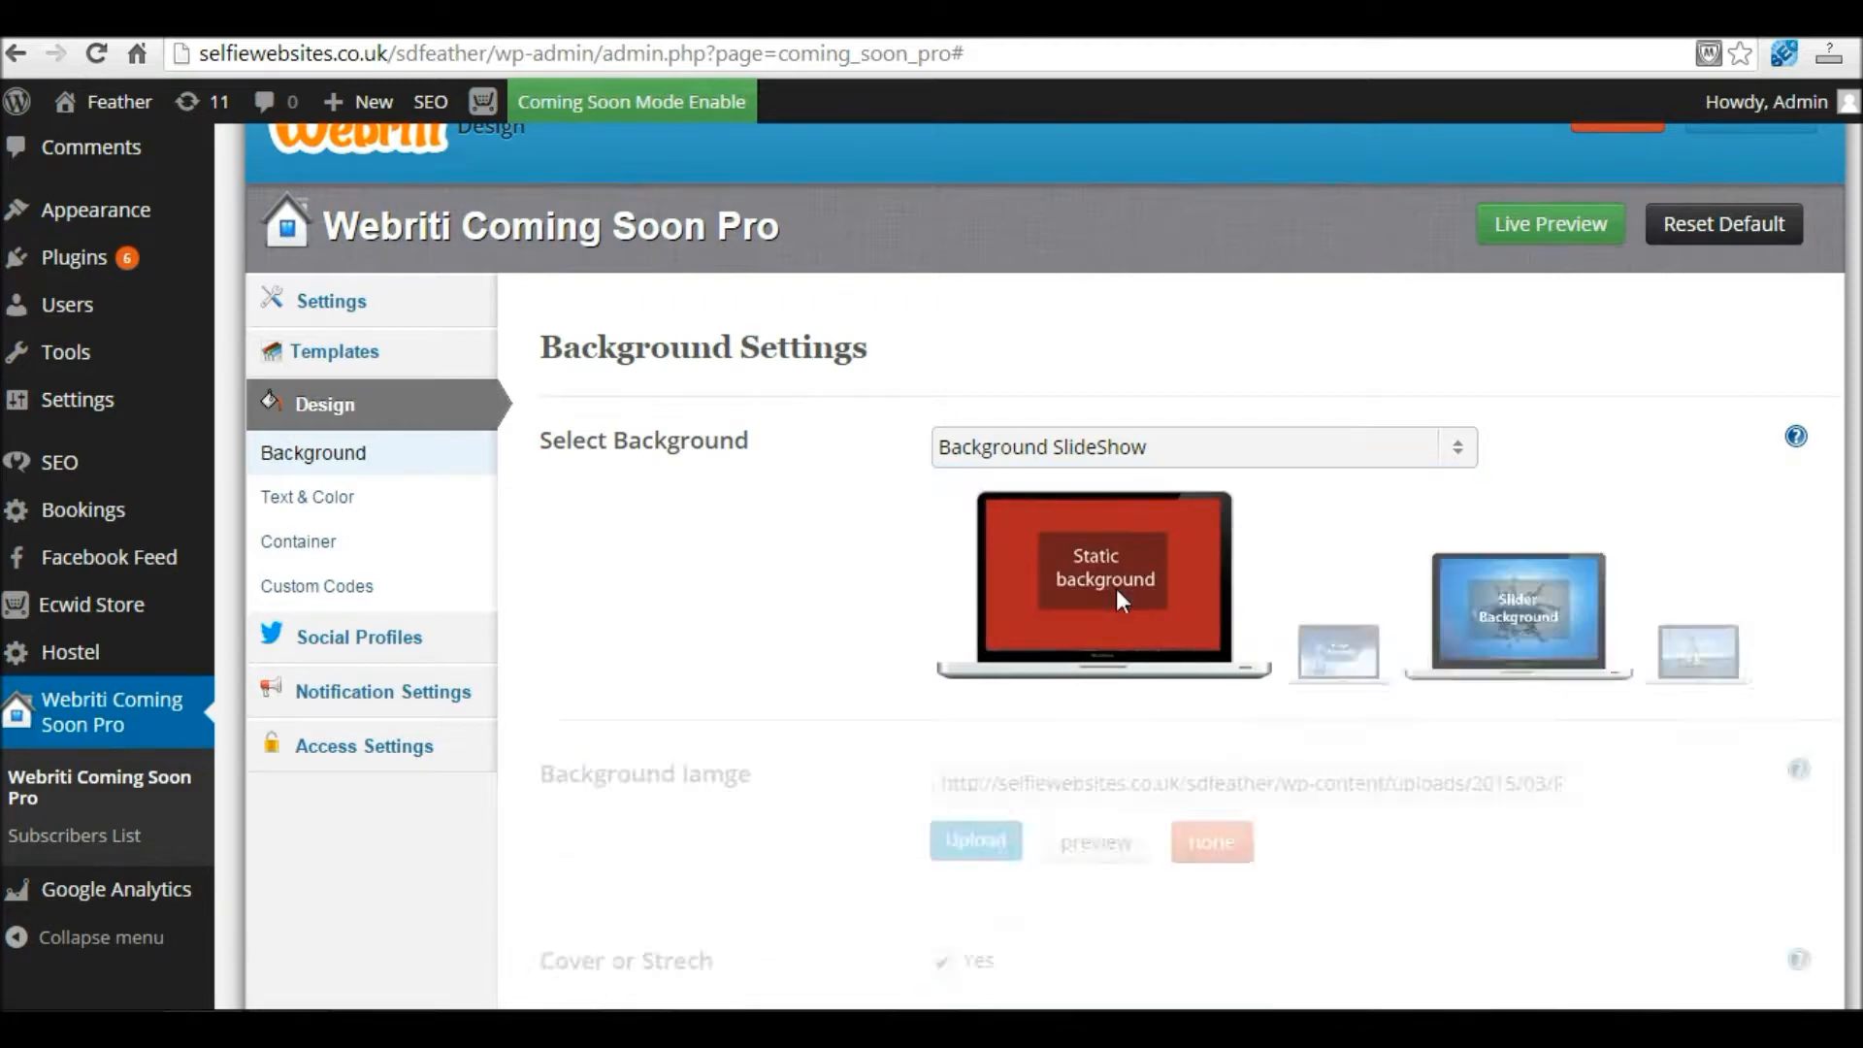
pyautogui.scroll(-2, 963, 606)
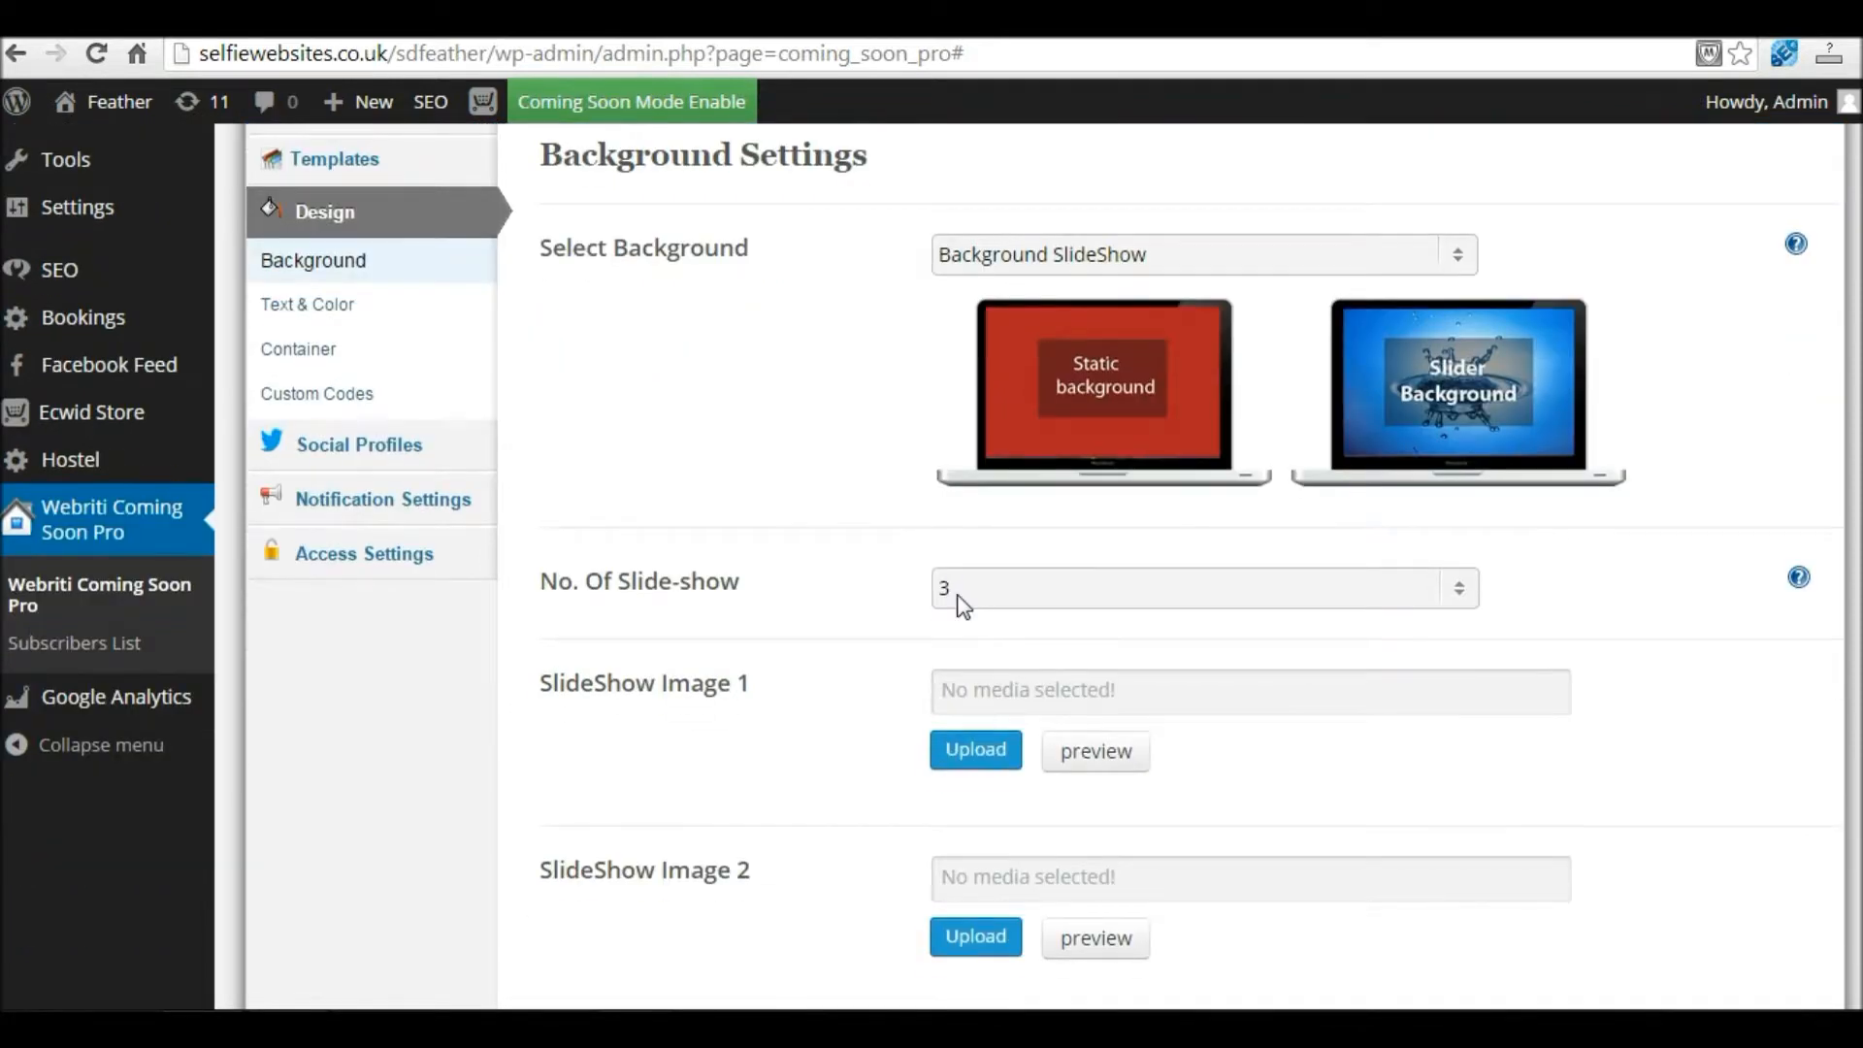
pyautogui.click(963, 590)
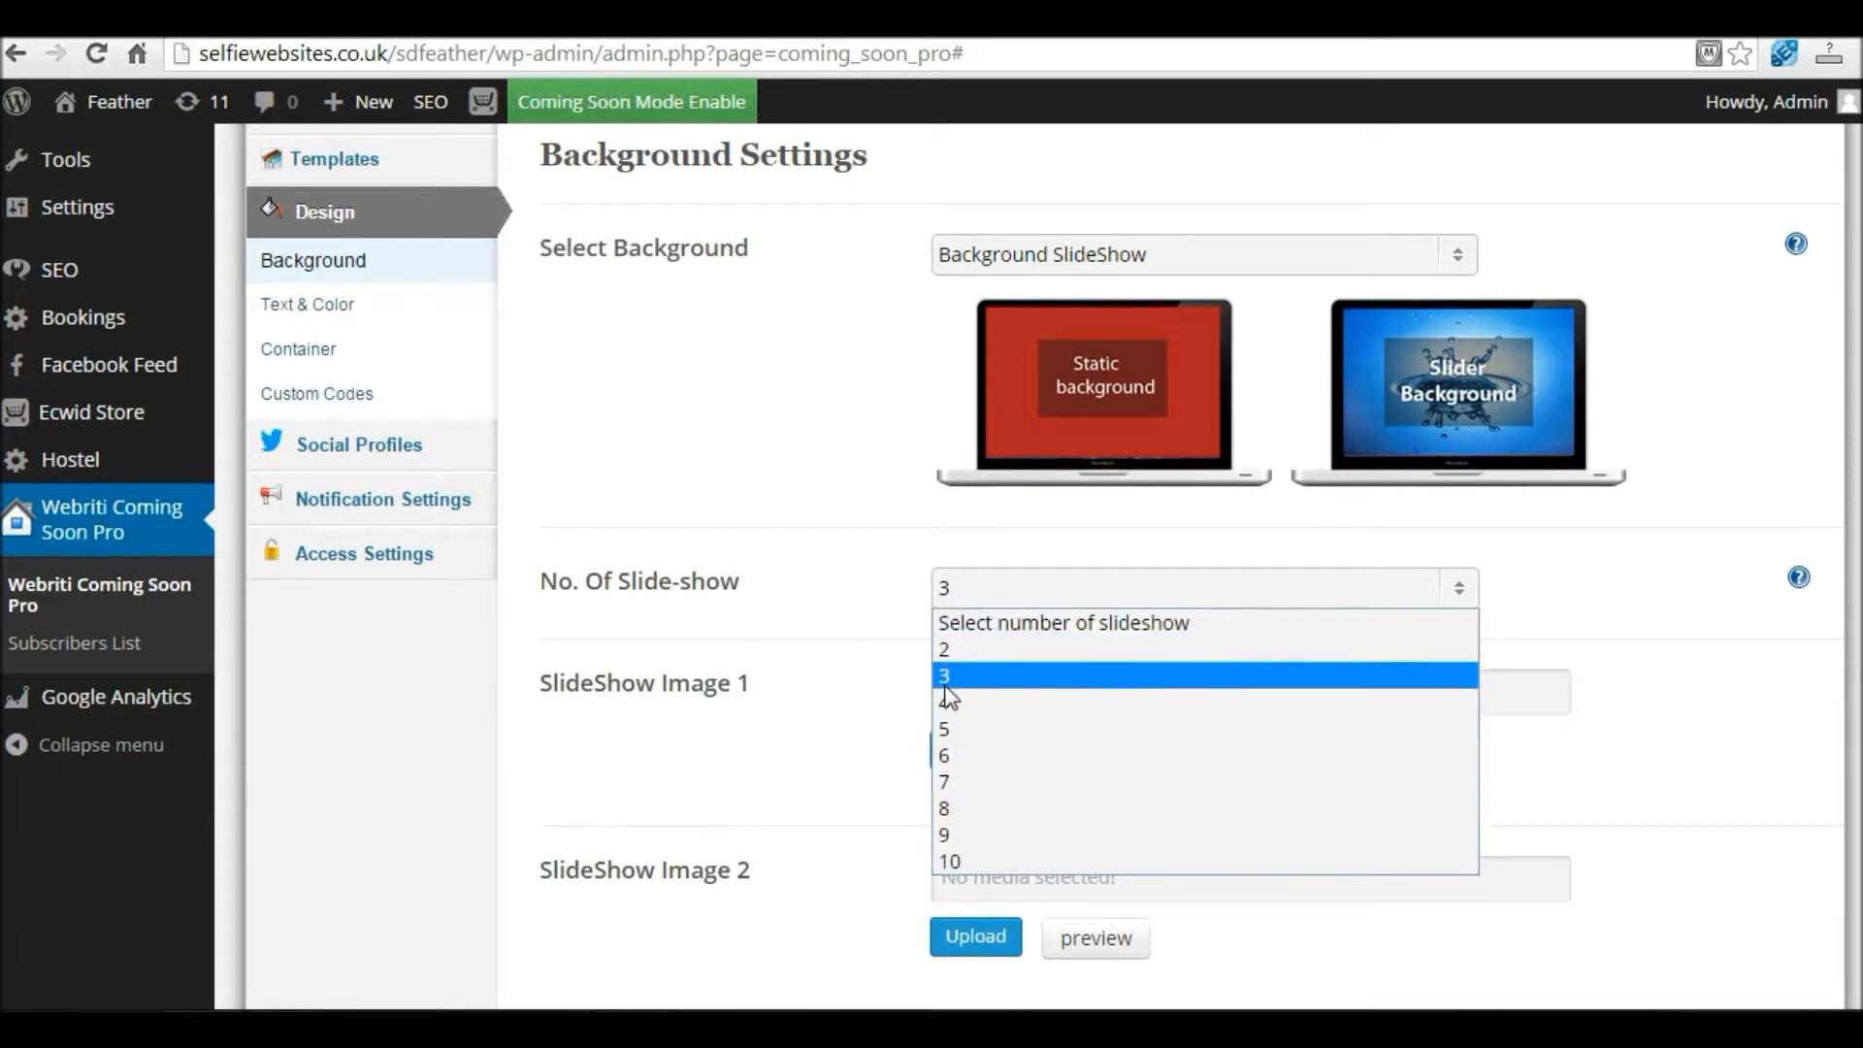
pyautogui.click(947, 689)
pyautogui.scroll(-1, 1172, 664)
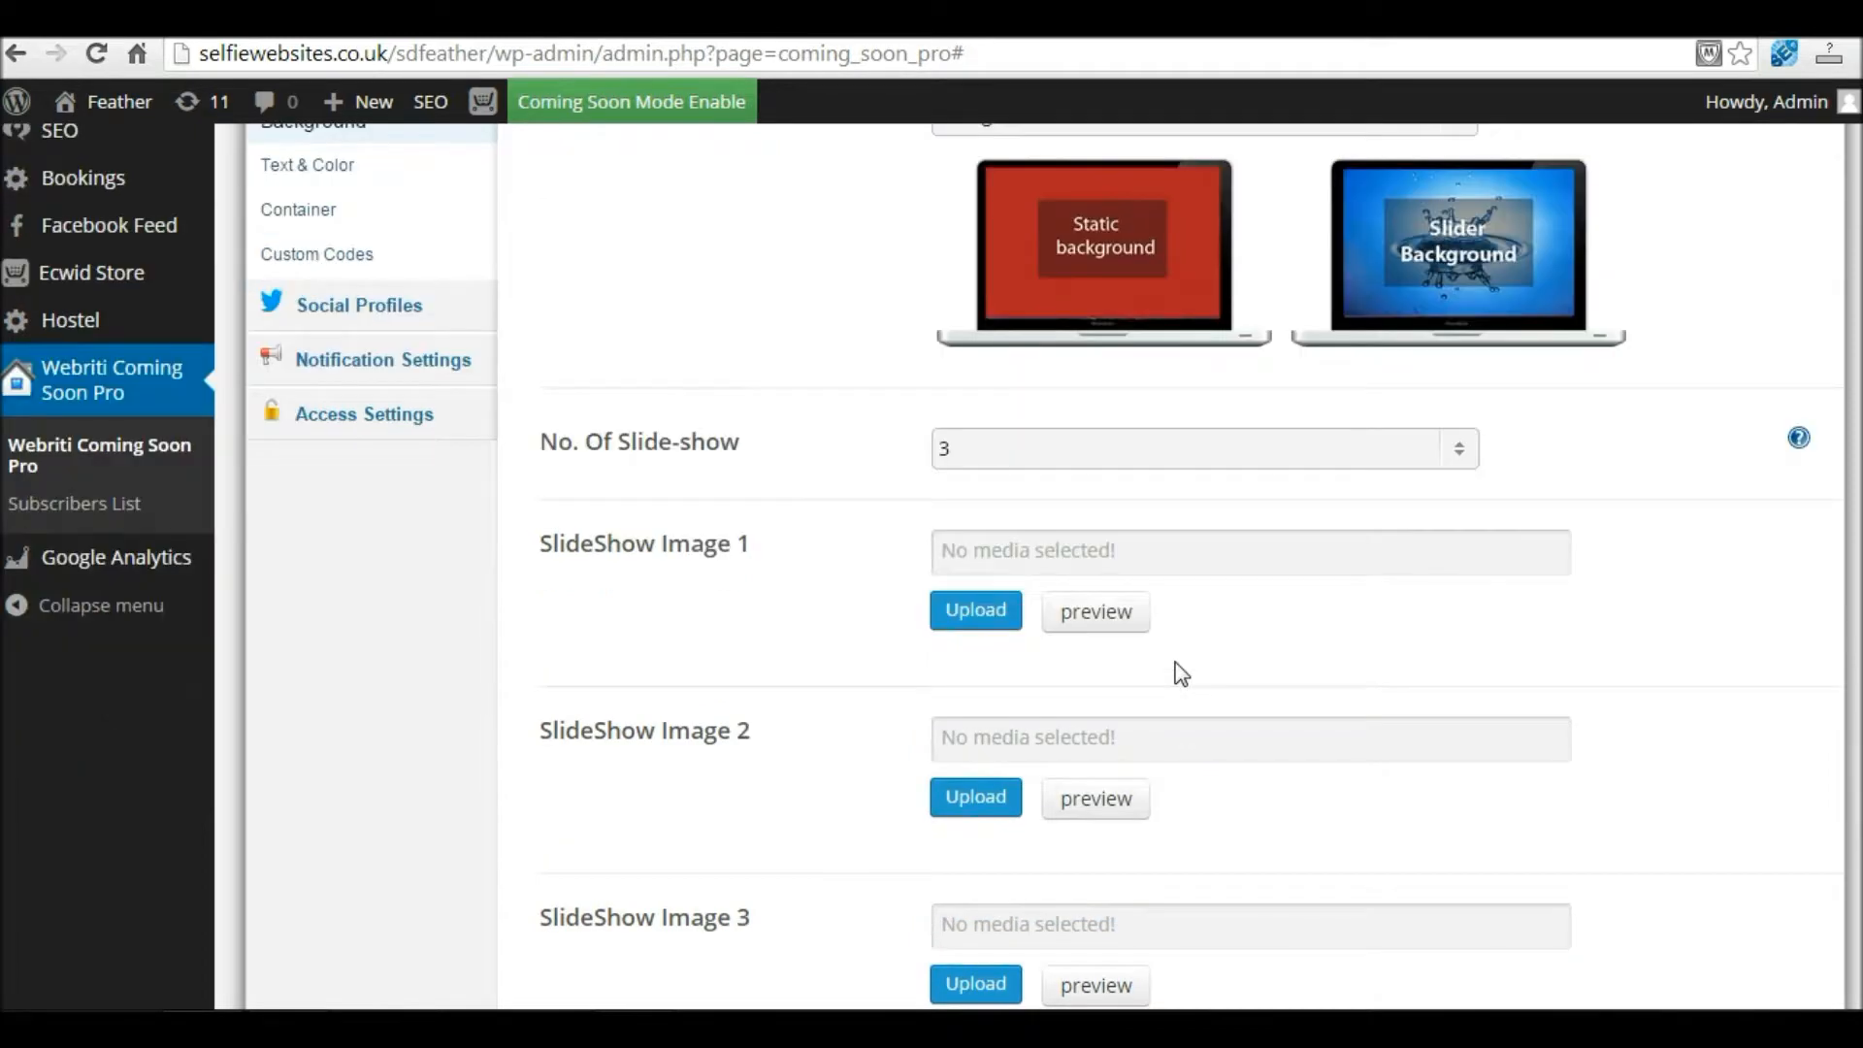
pyautogui.click(697, 730)
pyautogui.scroll(-1, 697, 730)
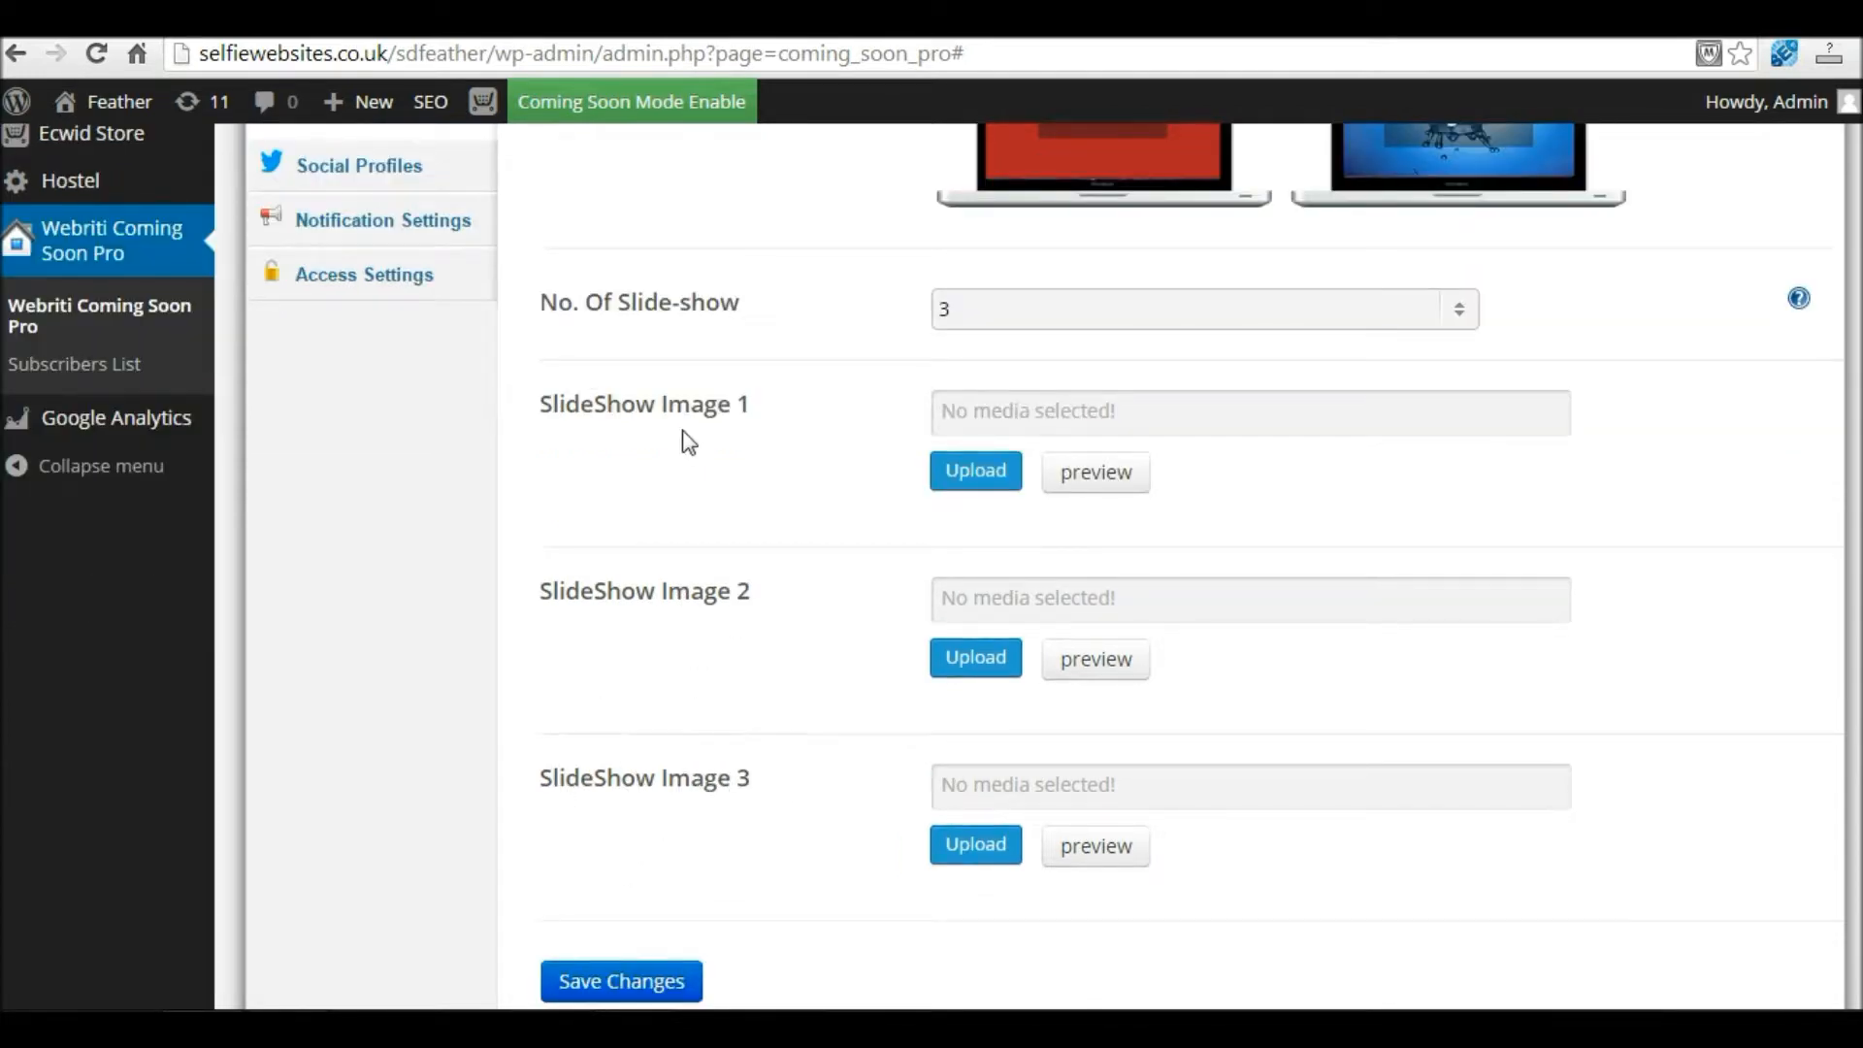
pyautogui.click(983, 471)
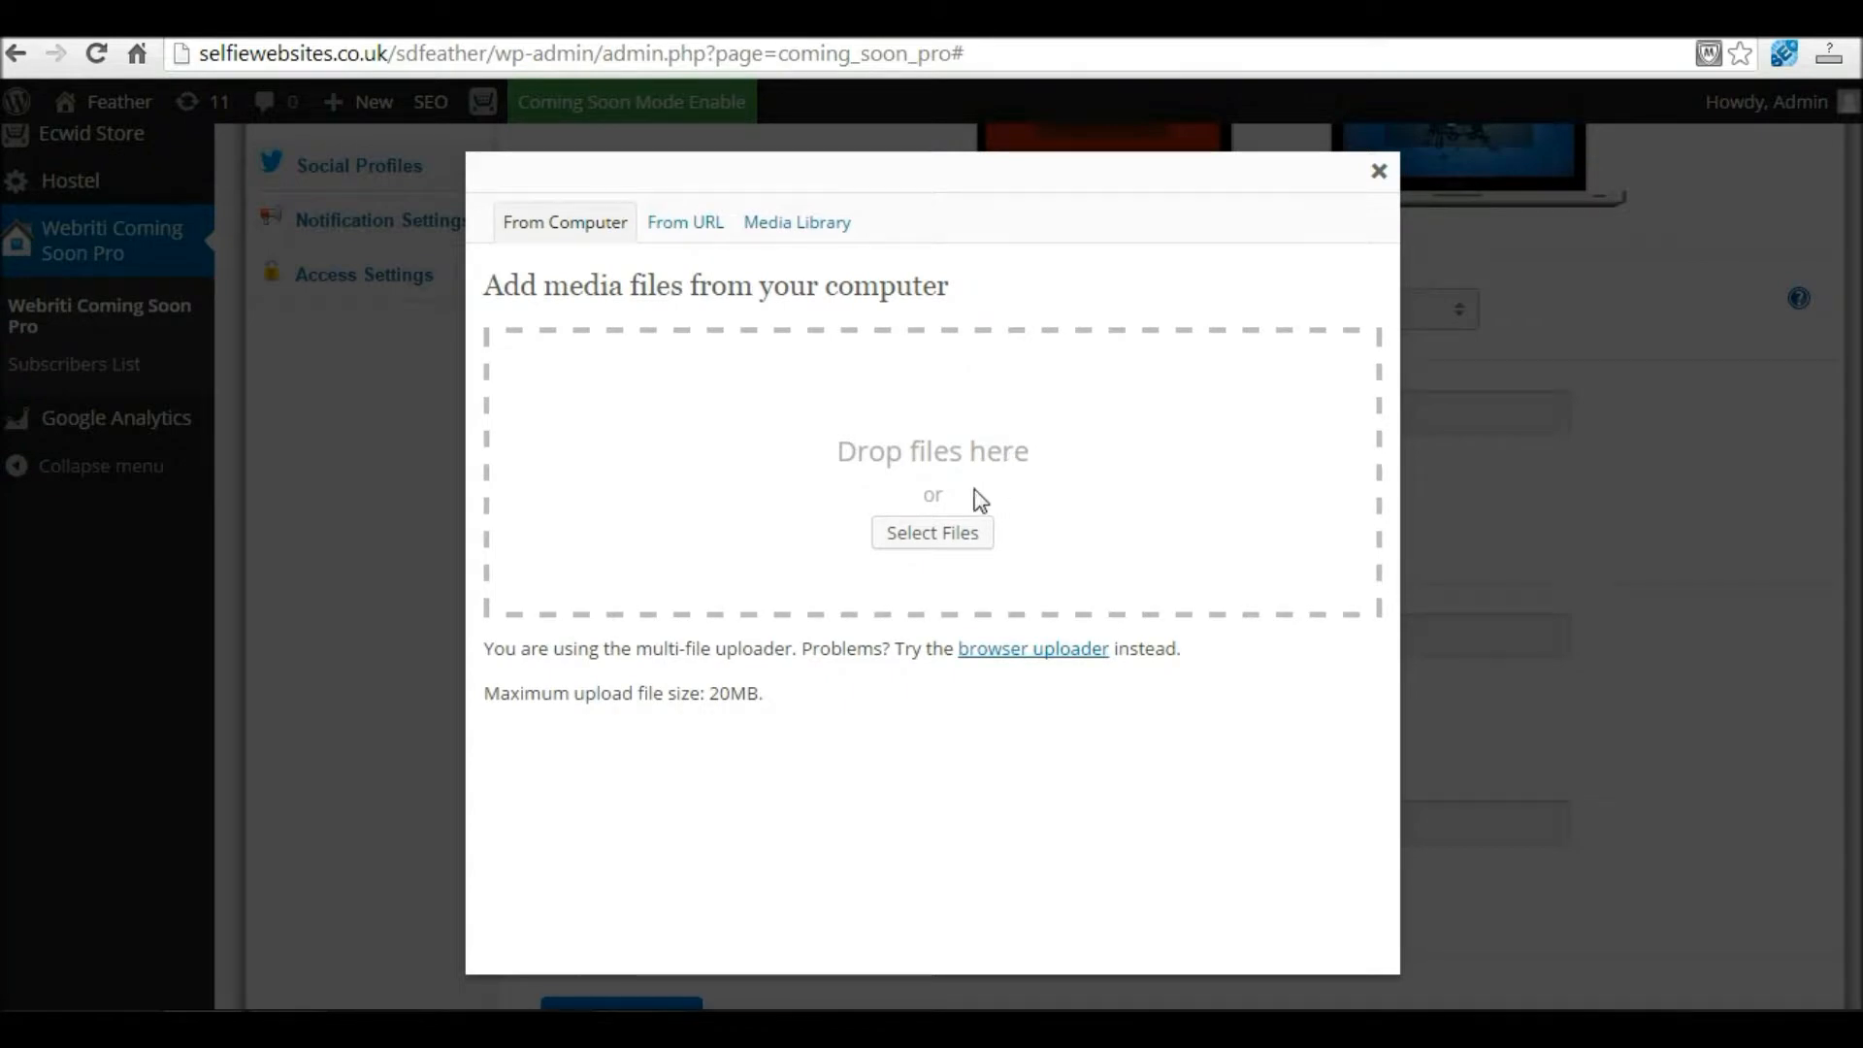
# Step: Upload the Green Tunnel image at full size as SlideShow Image 1
pyautogui.click(572, 225)
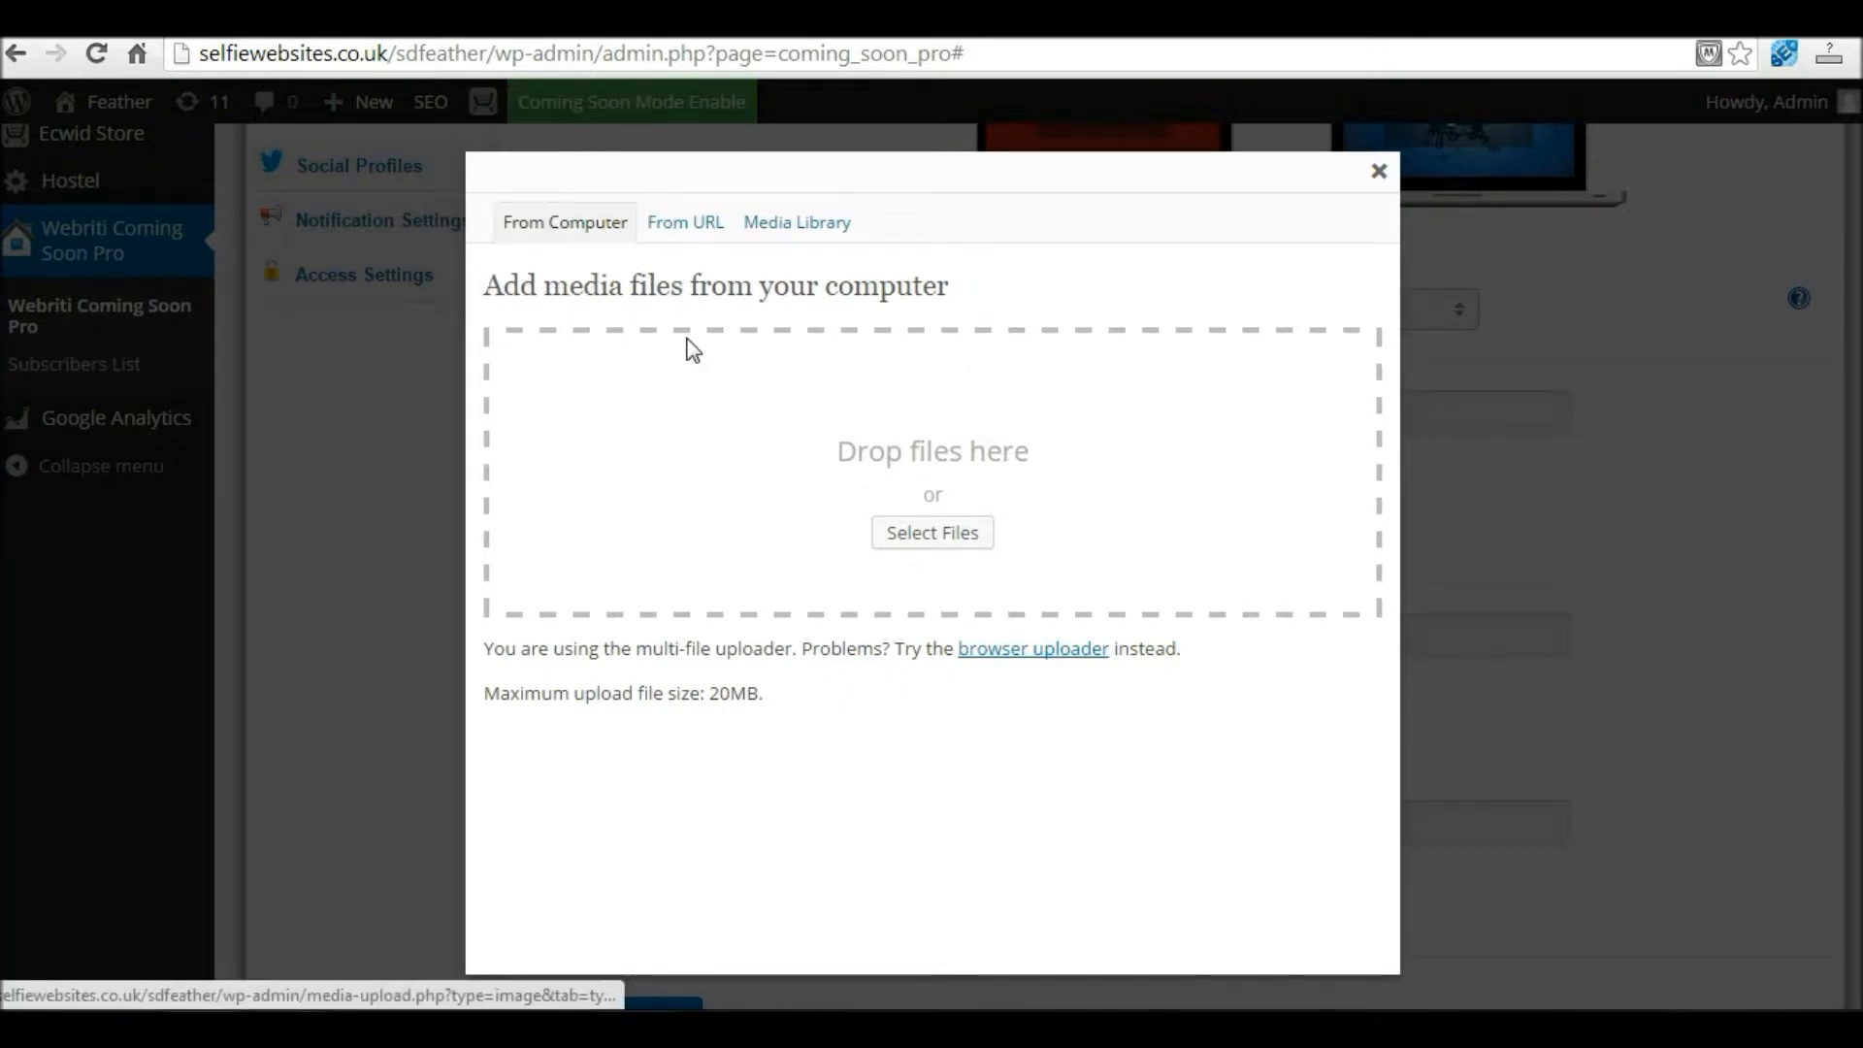
pyautogui.click(925, 535)
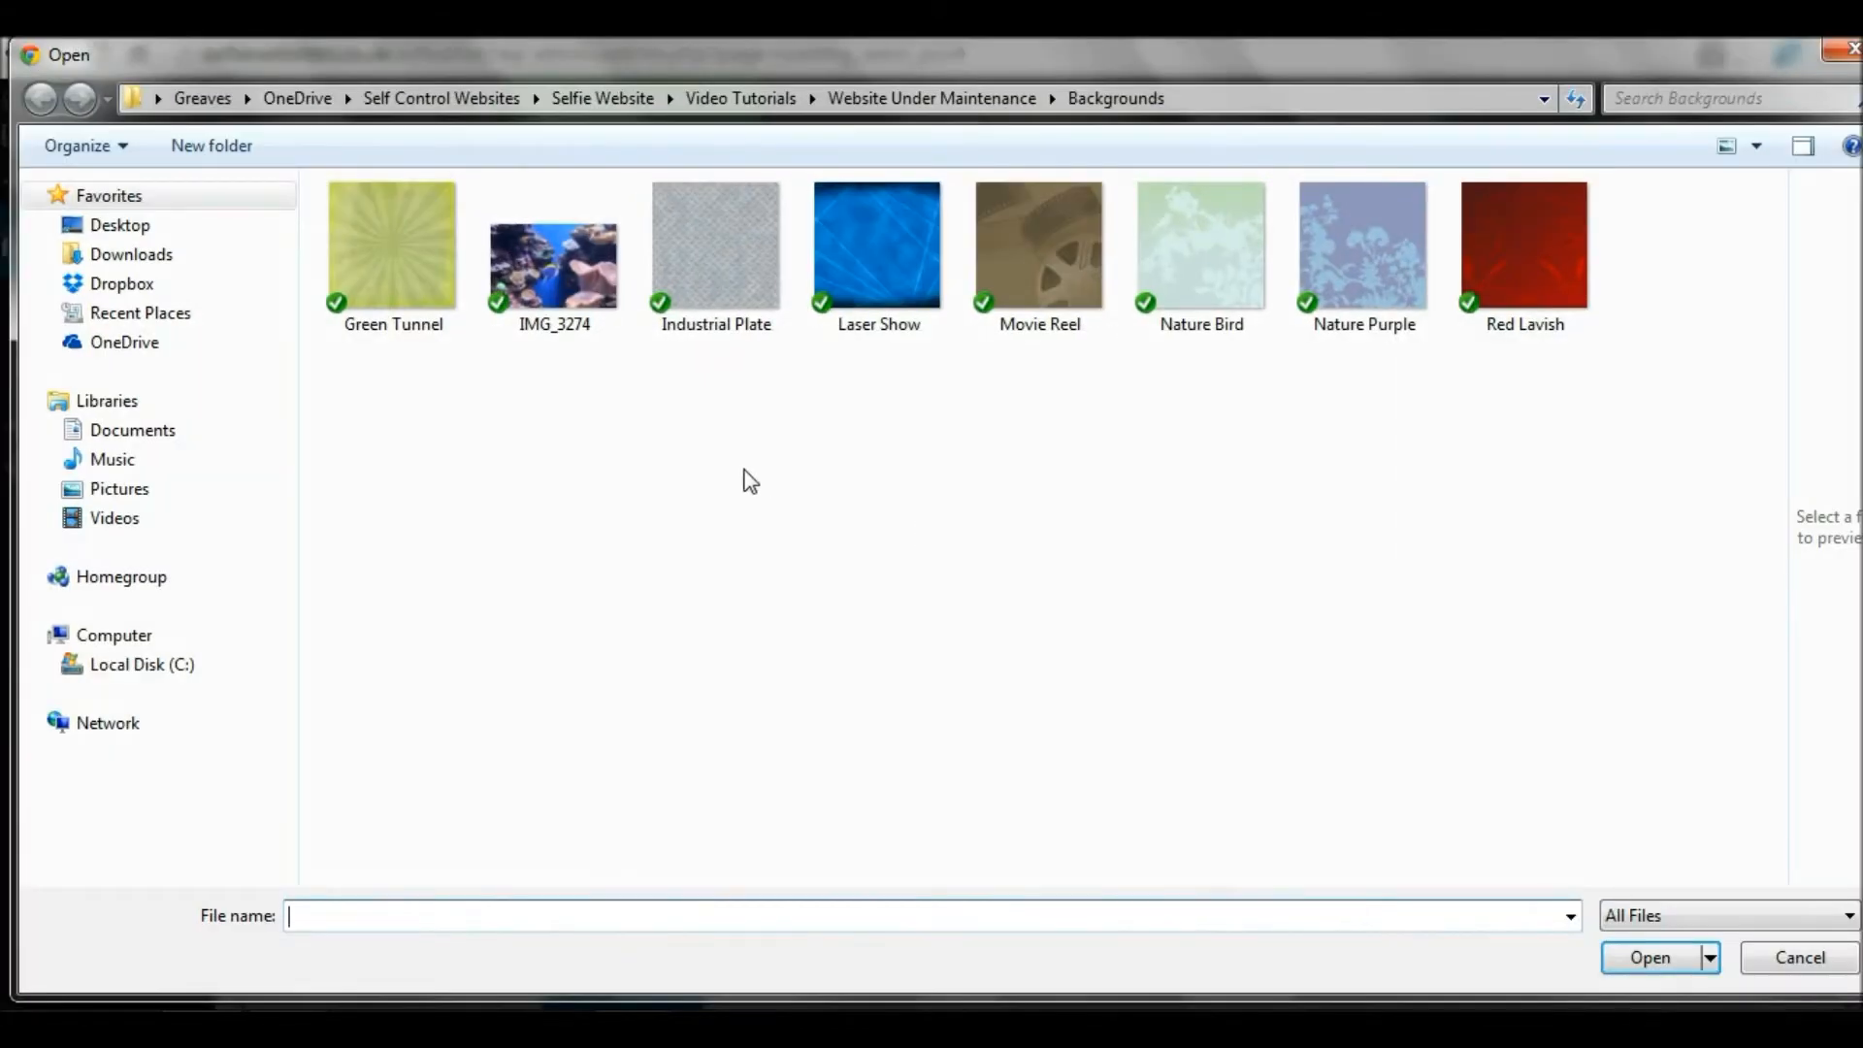
pyautogui.click(410, 269)
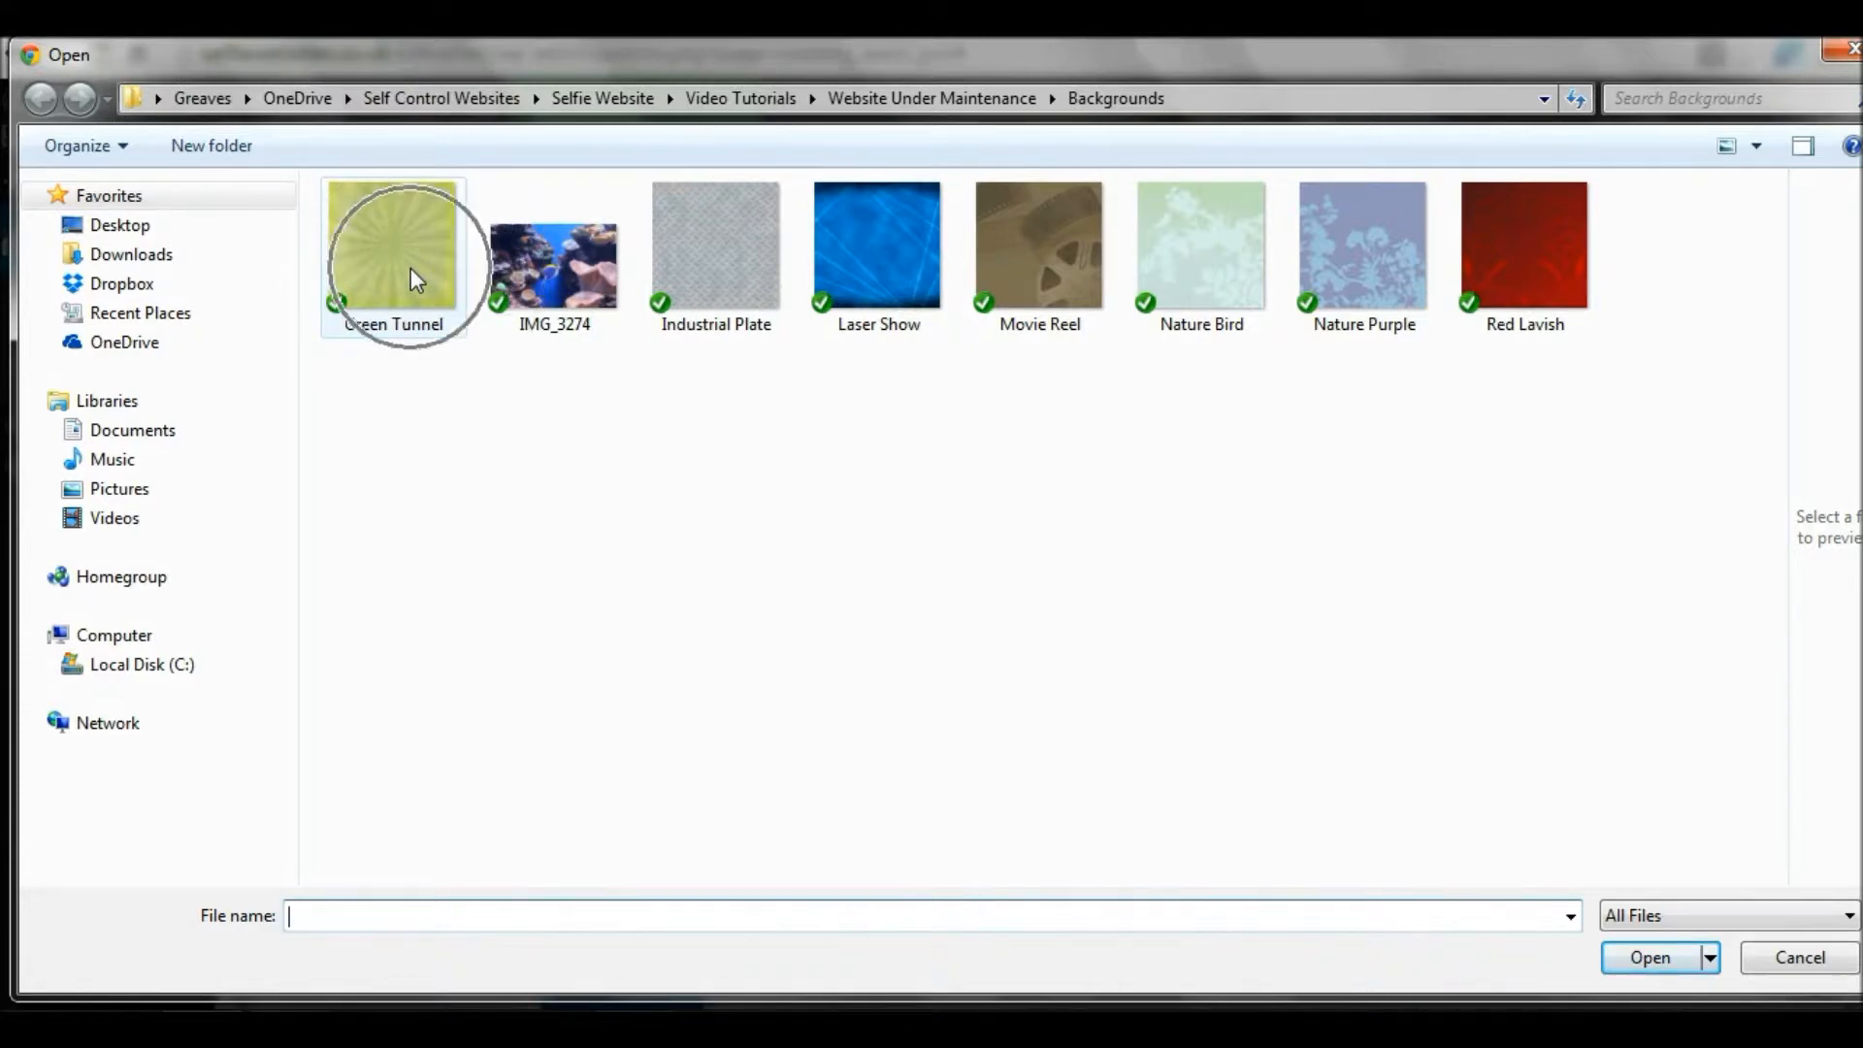
pyautogui.doubleClick(380, 246)
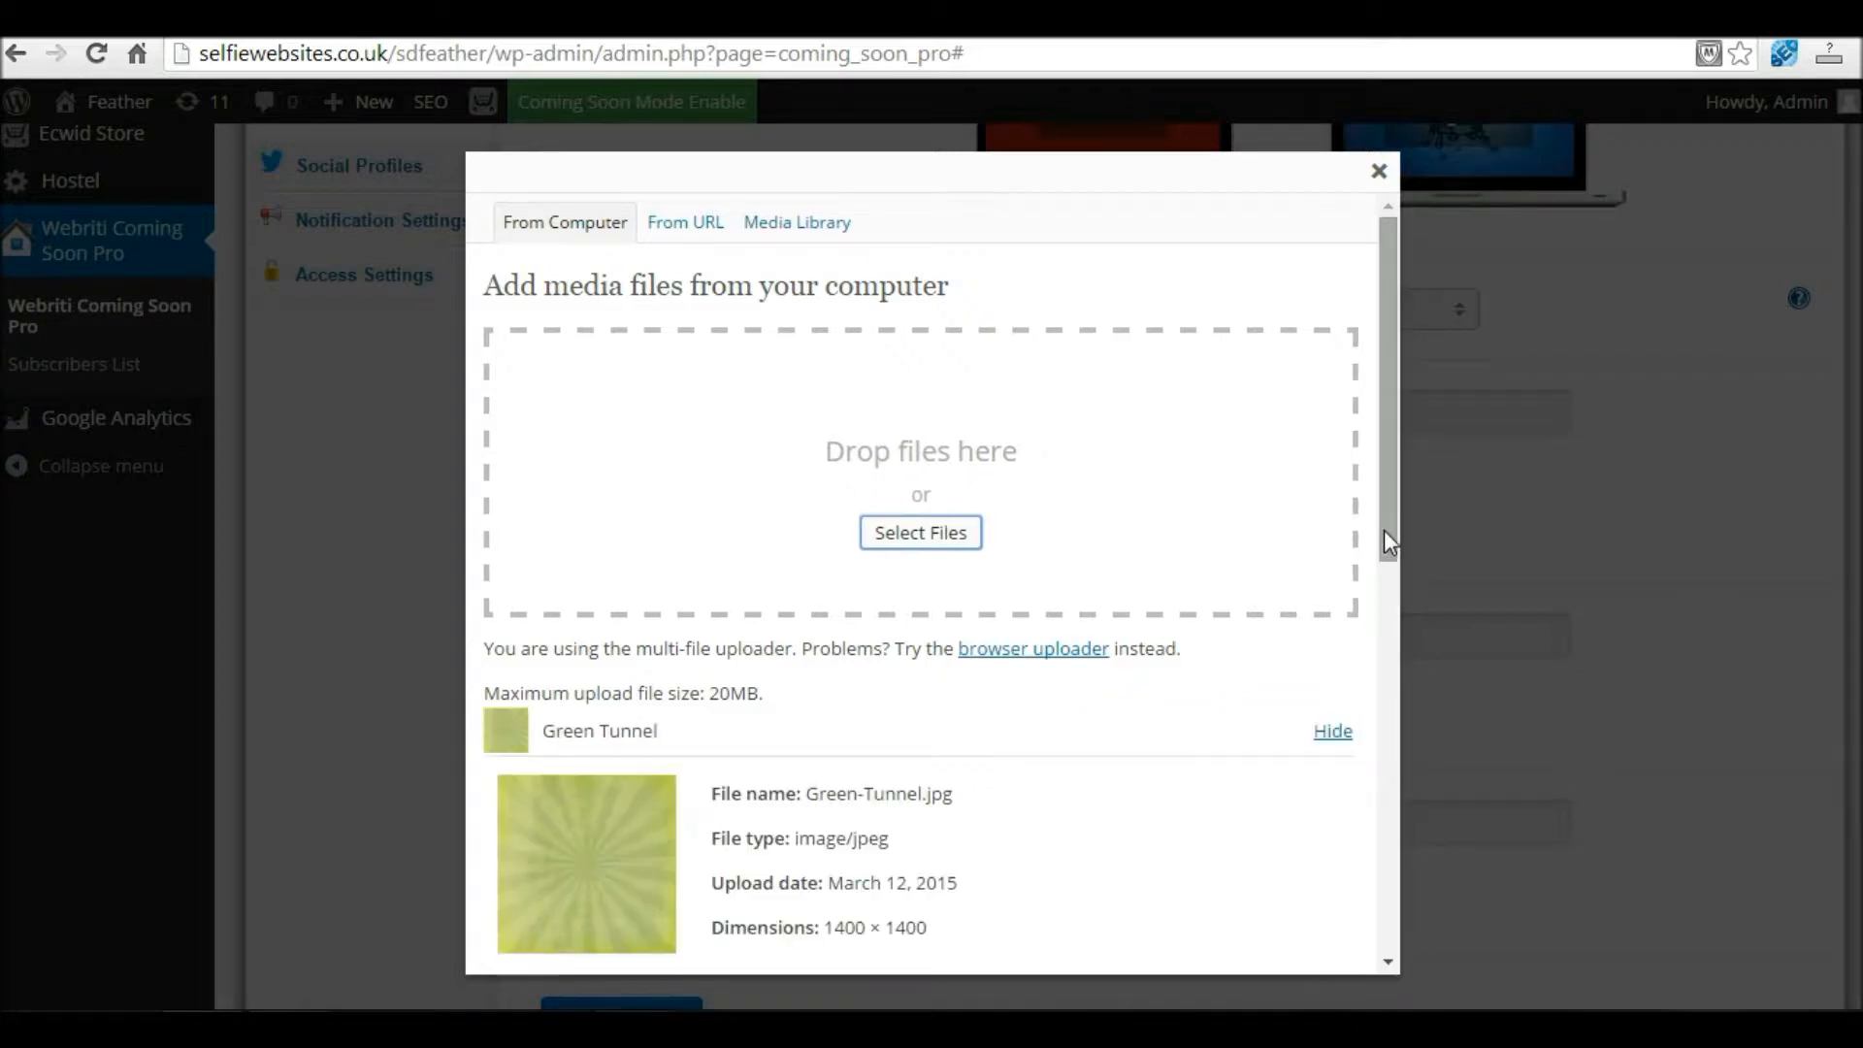
pyautogui.scroll(-4, 1384, 528)
pyautogui.scroll(-5, 1349, 845)
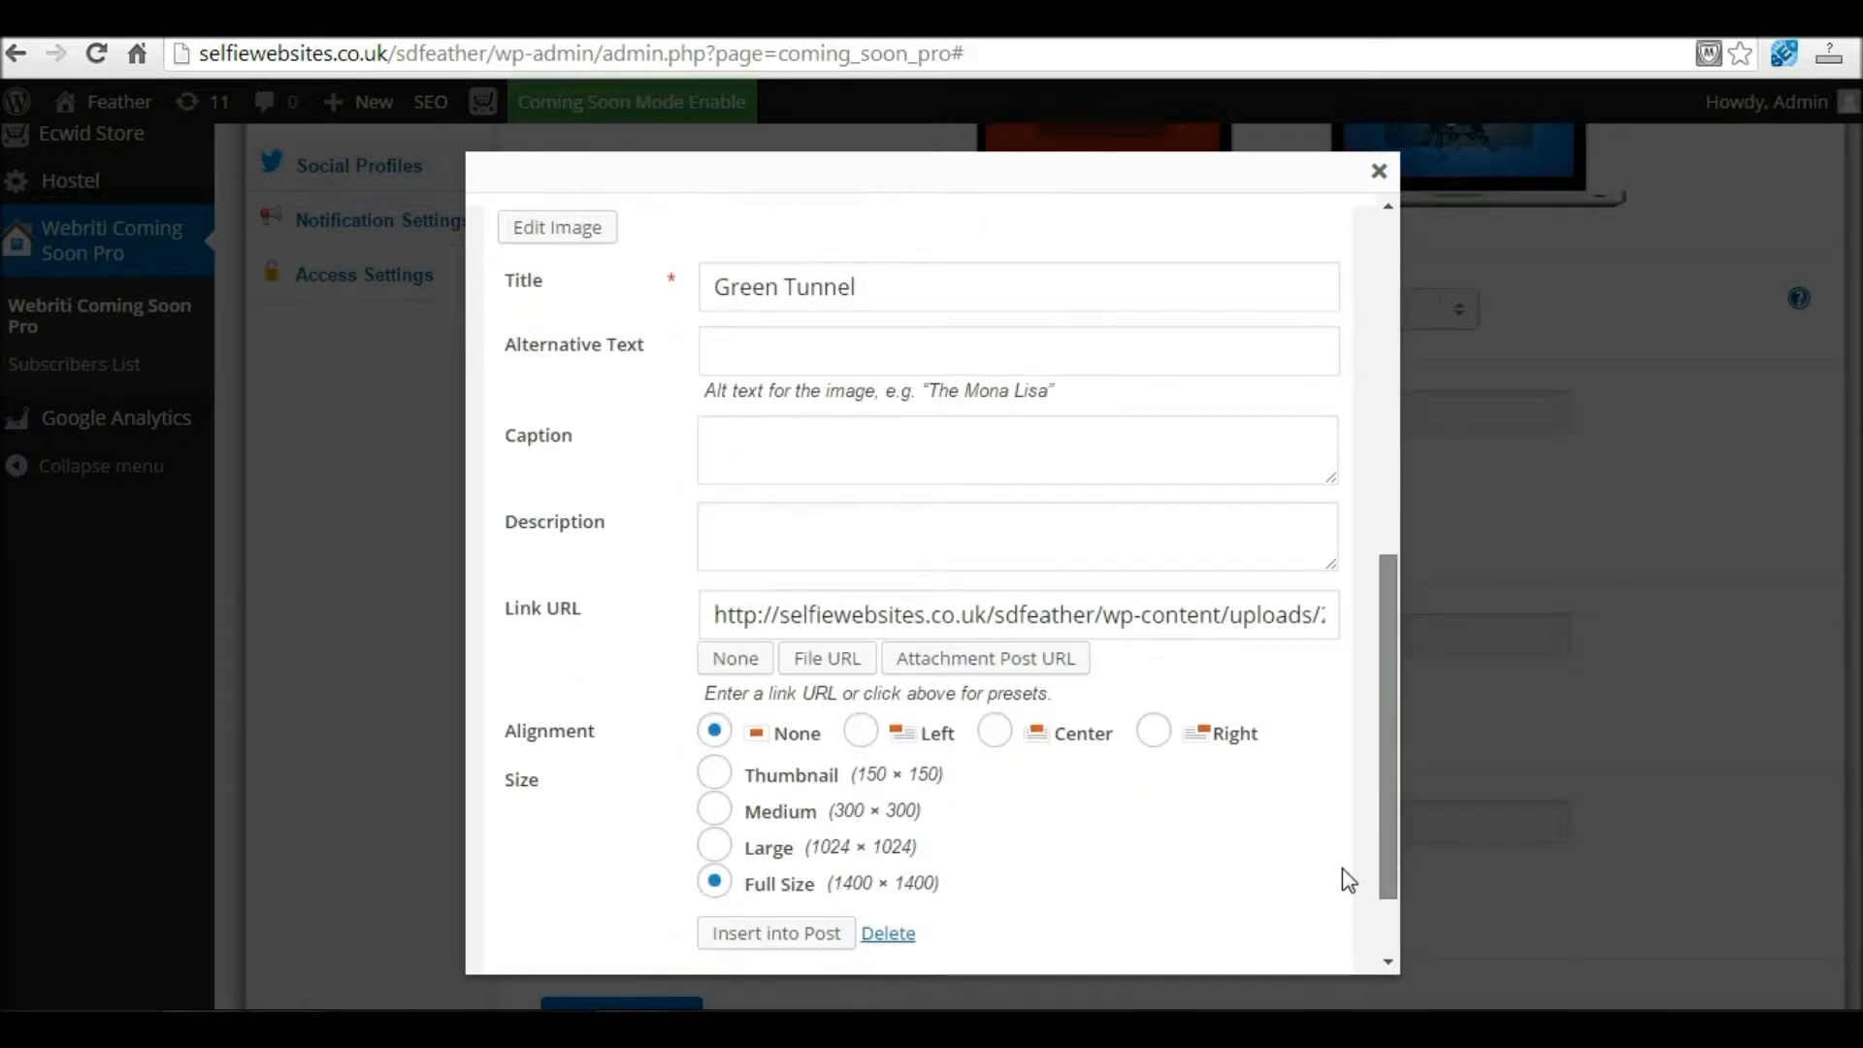
pyautogui.click(734, 827)
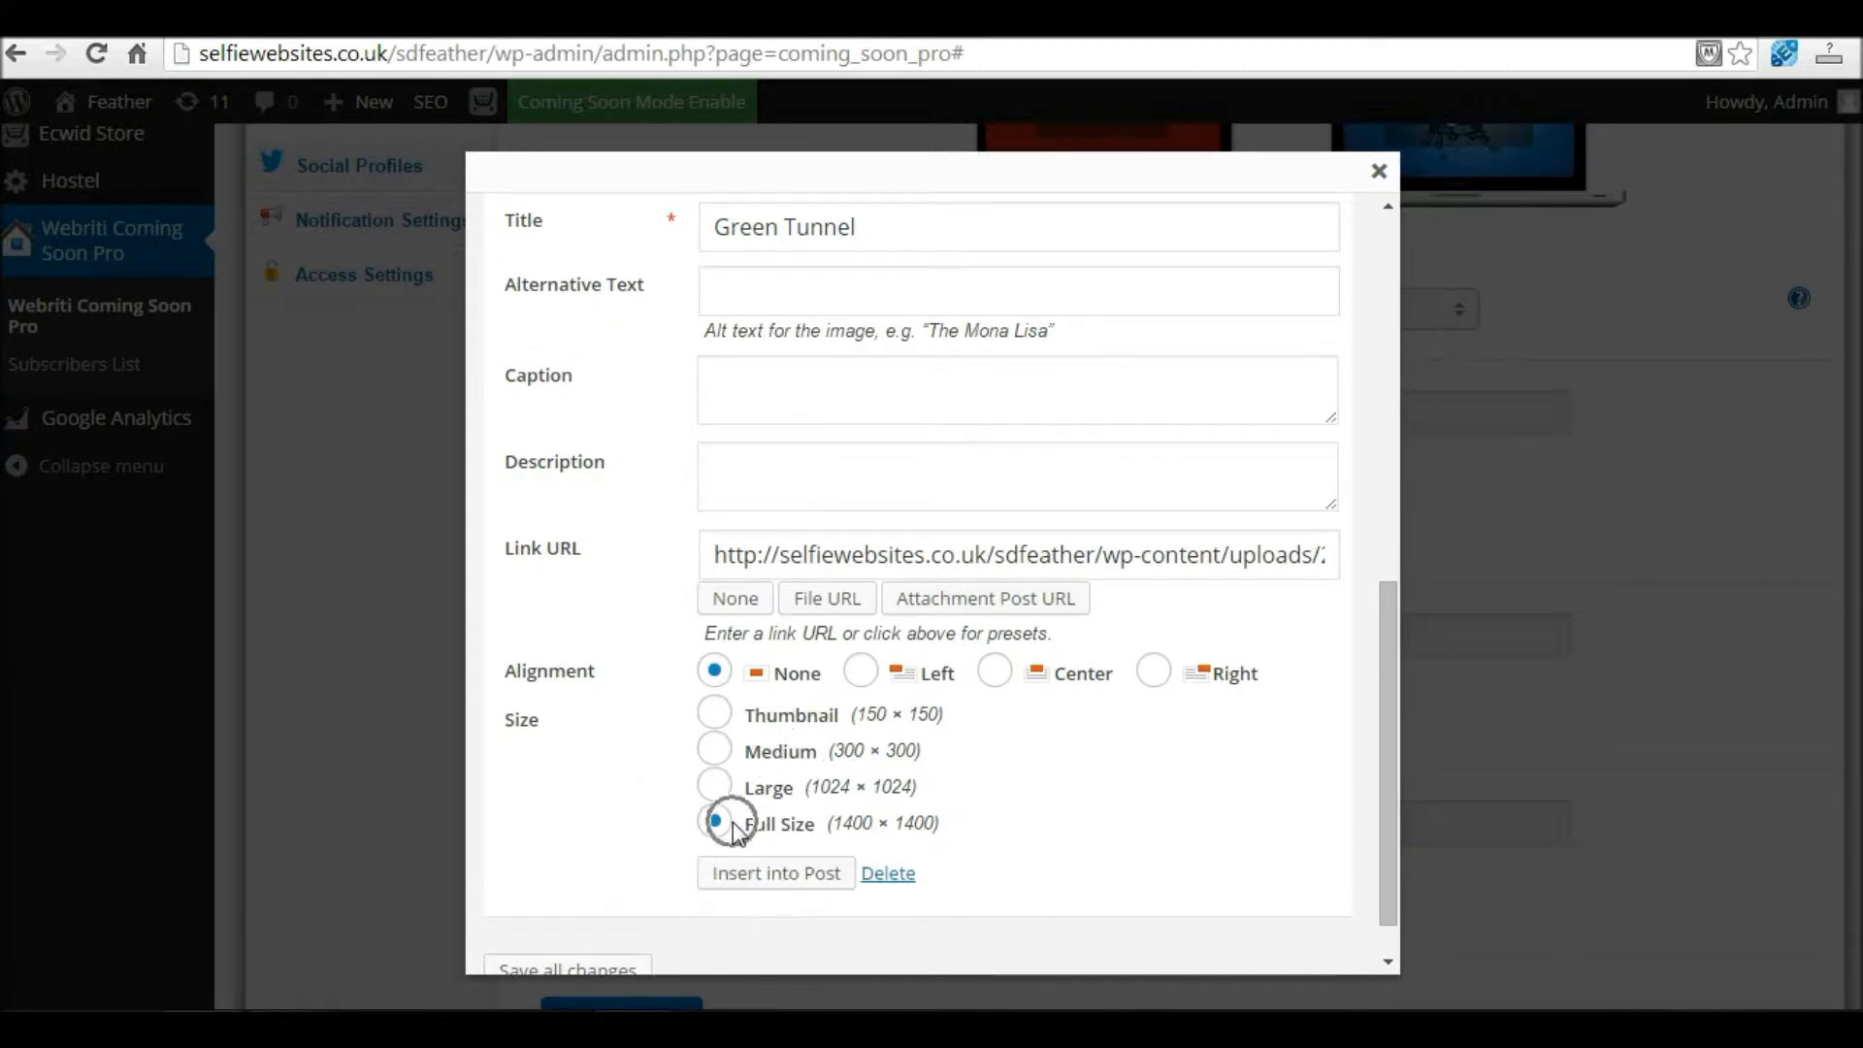
pyautogui.click(742, 876)
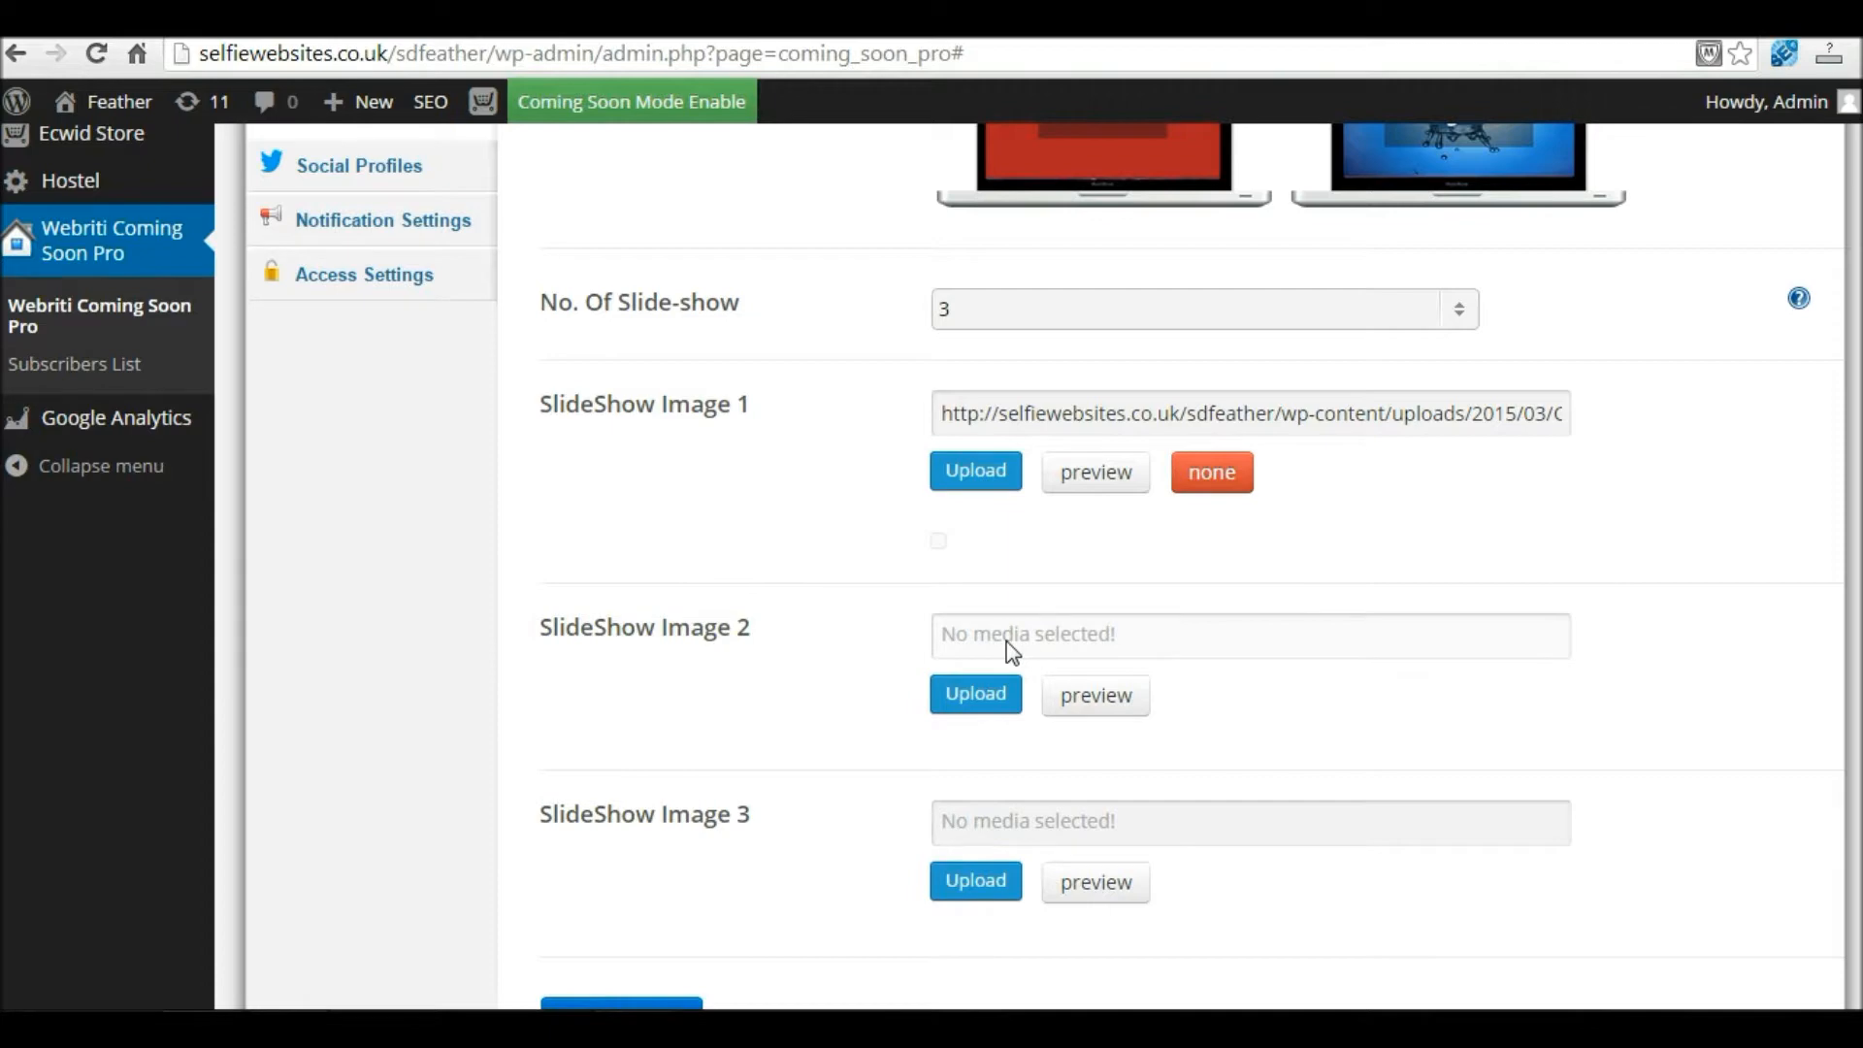
# Step: Upload the IMG_3274 coral photo for SlideShow Image 2
pyautogui.click(978, 697)
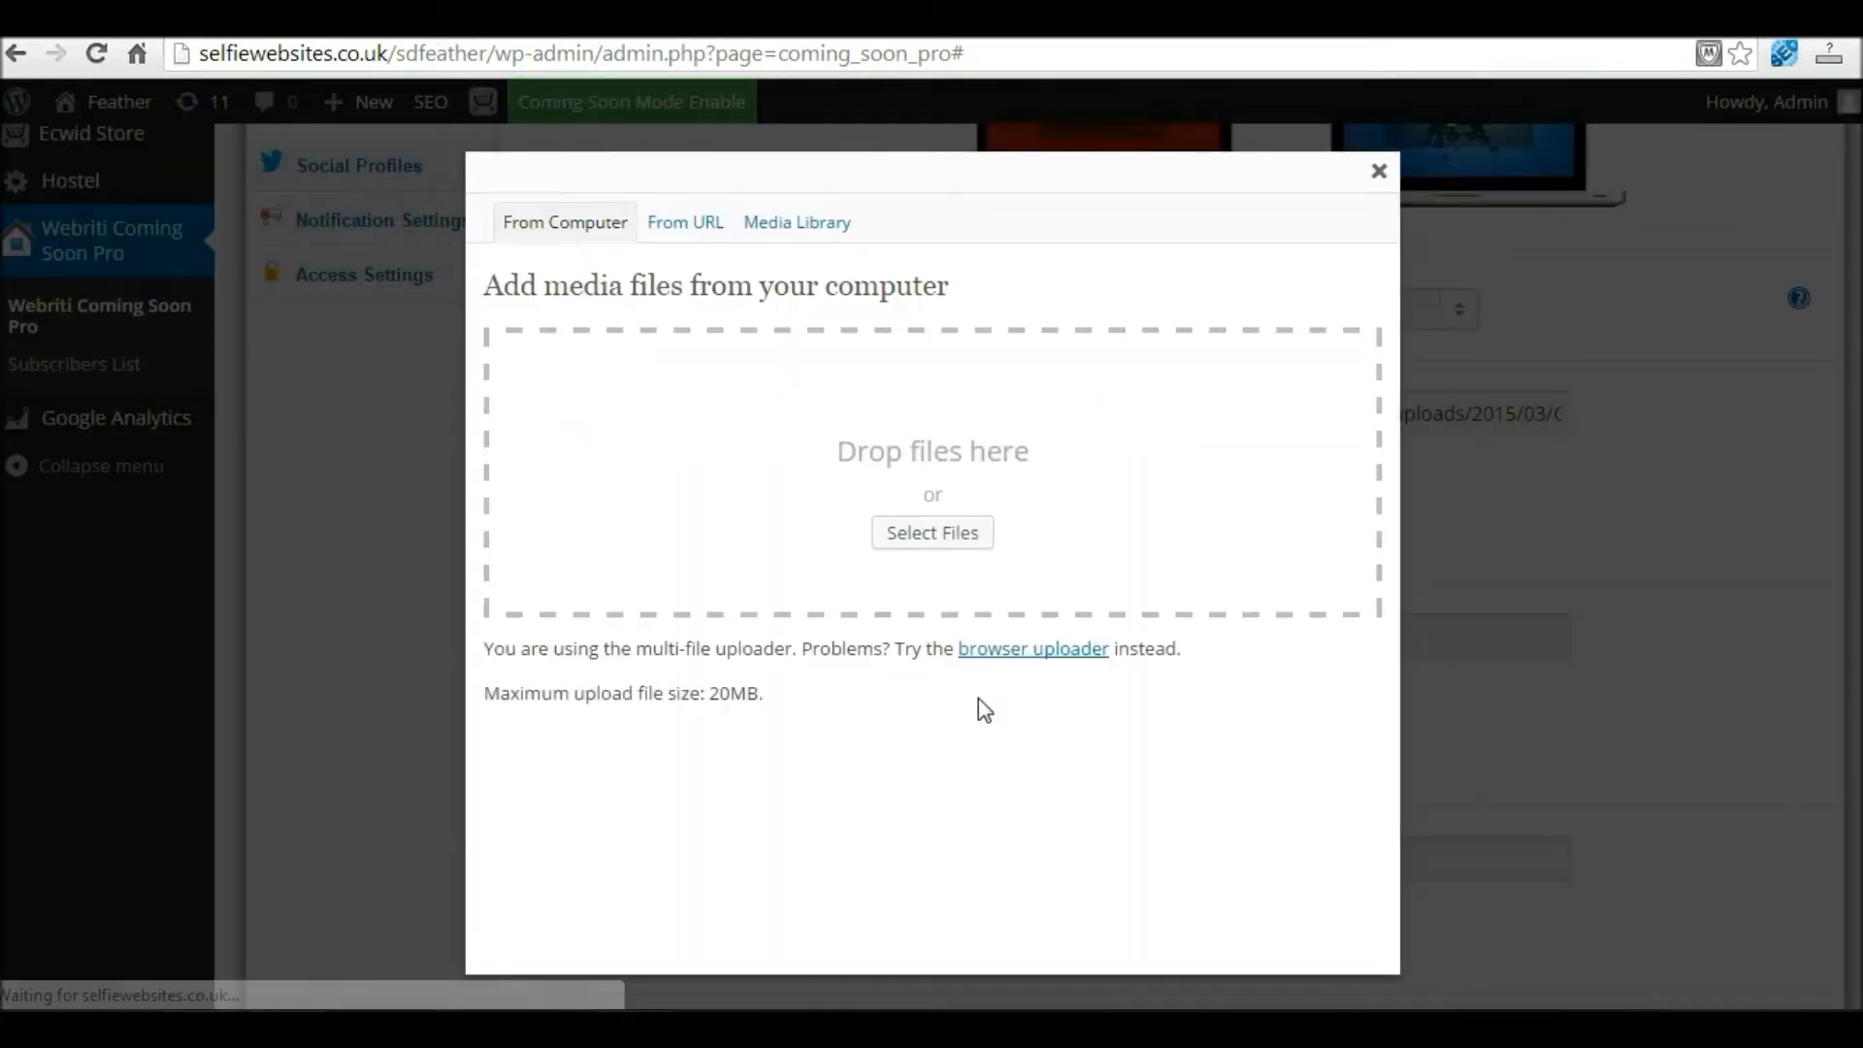
pyautogui.click(918, 534)
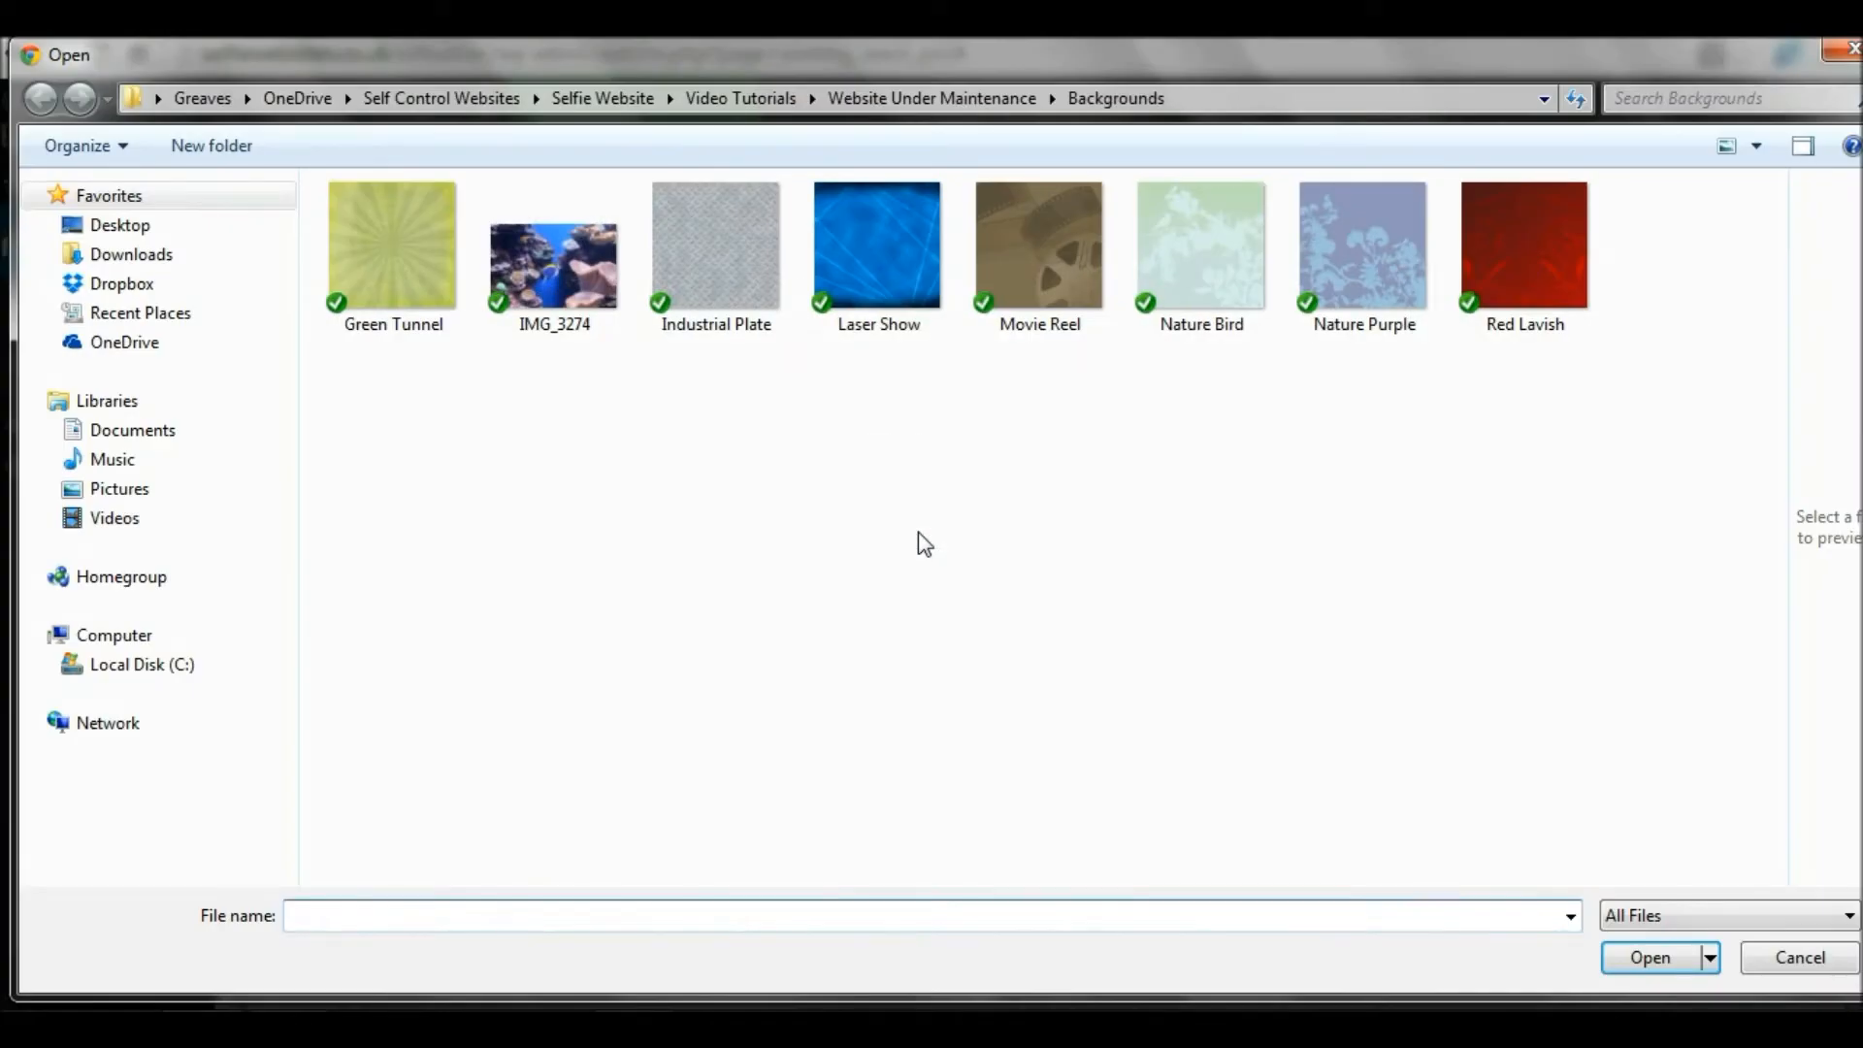
pyautogui.click(563, 289)
pyautogui.doubleClick(563, 290)
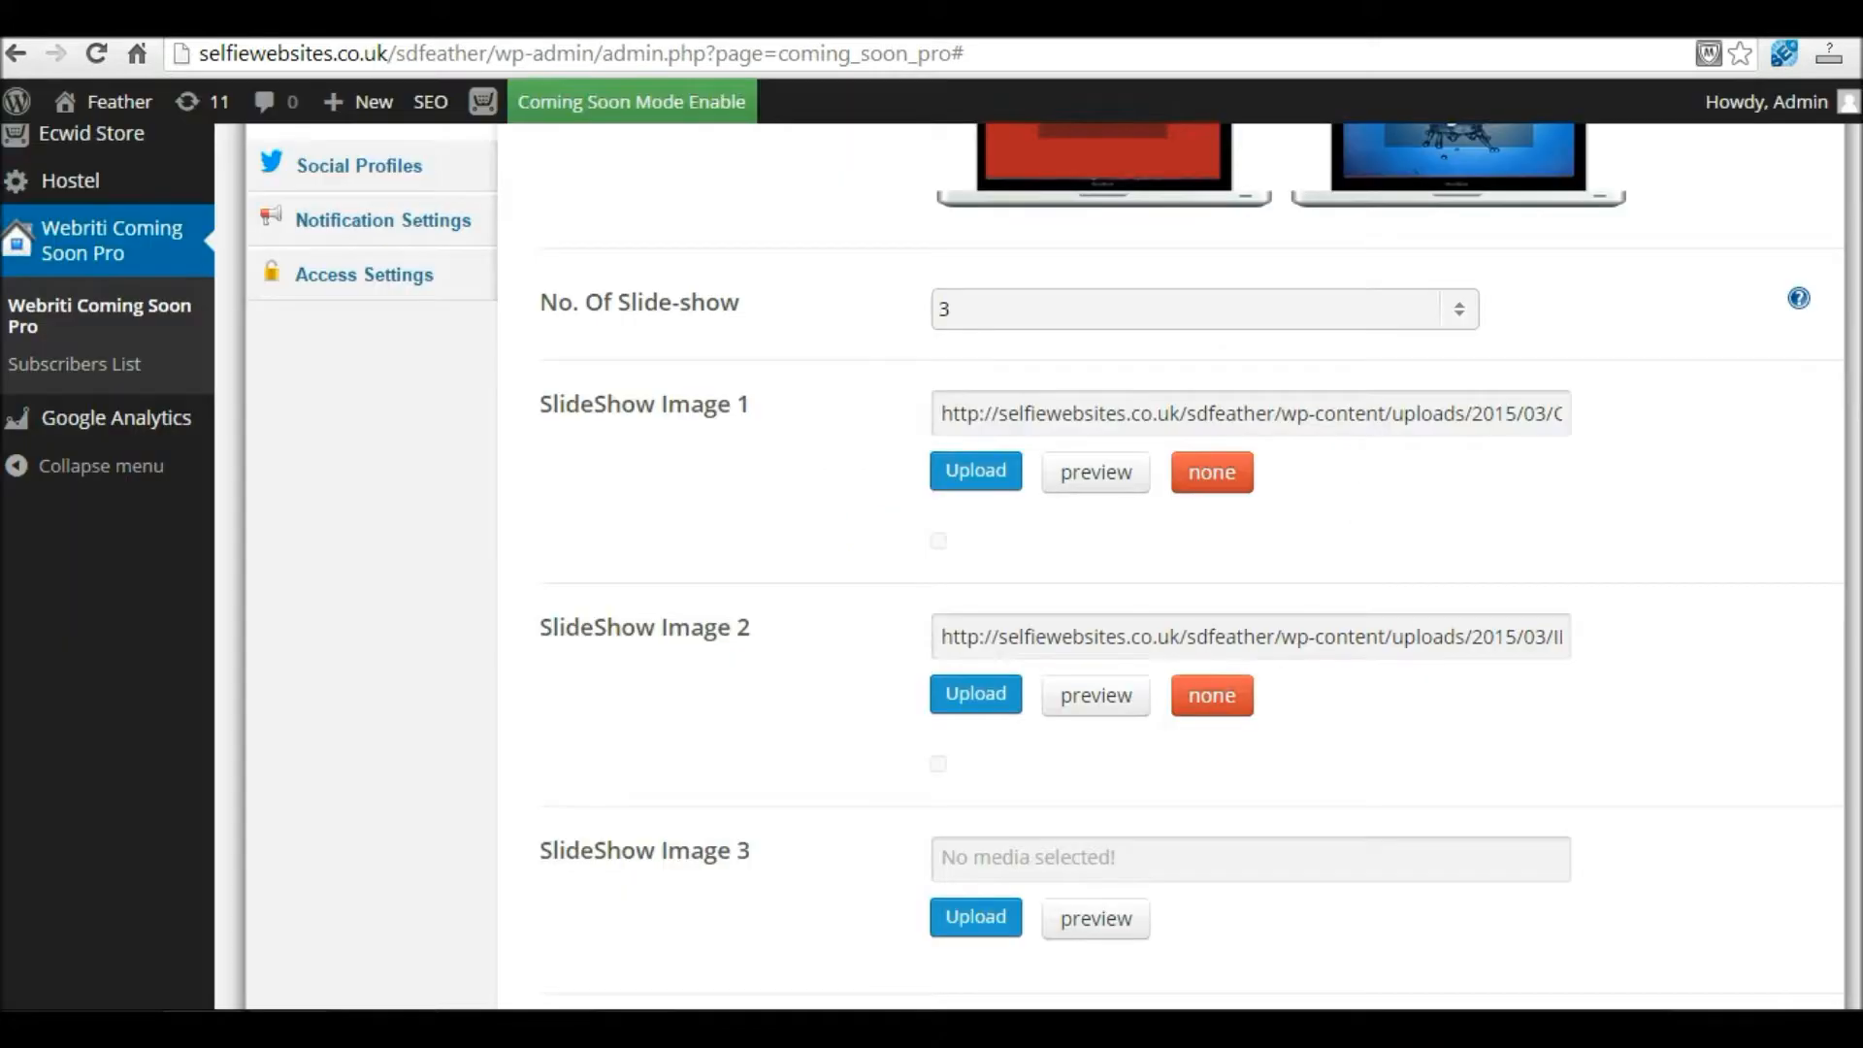
# Step: Upload Nature Purple.jpg and insert it as SlideShow Image 3
pyautogui.scroll(-3, 1132, 747)
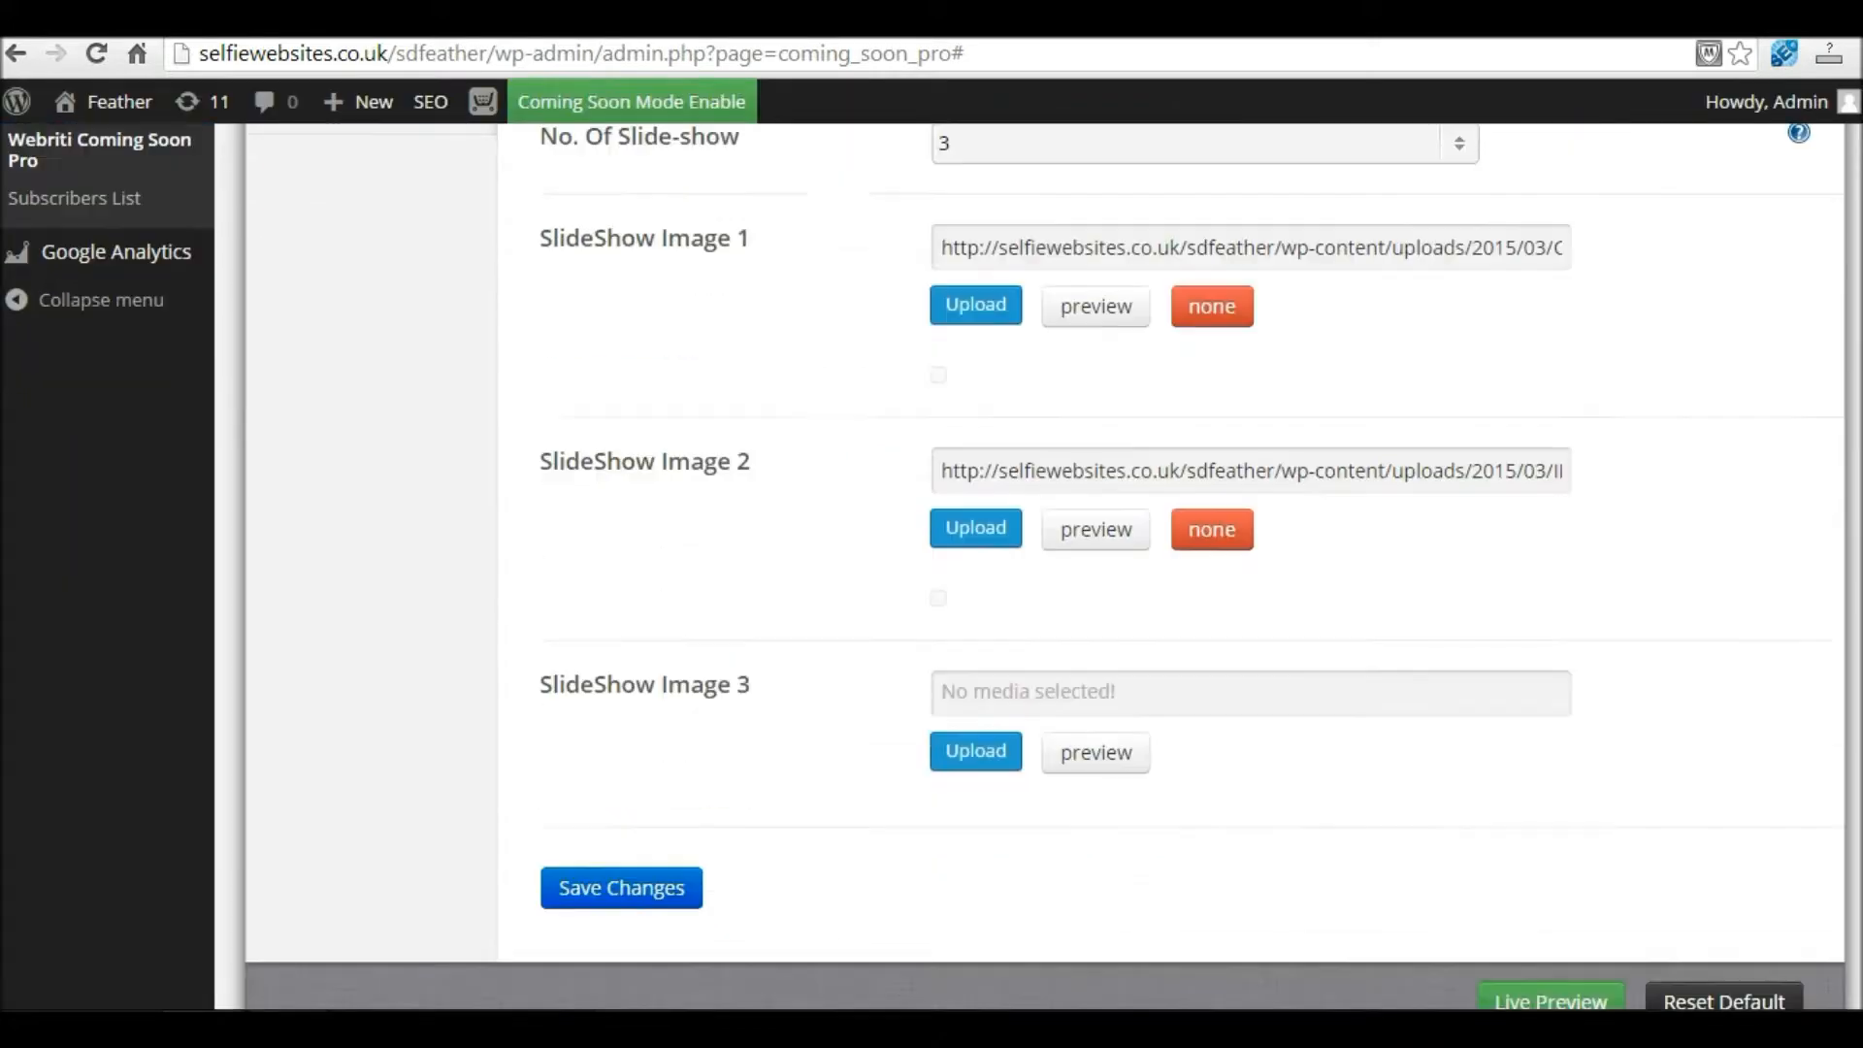
pyautogui.click(978, 694)
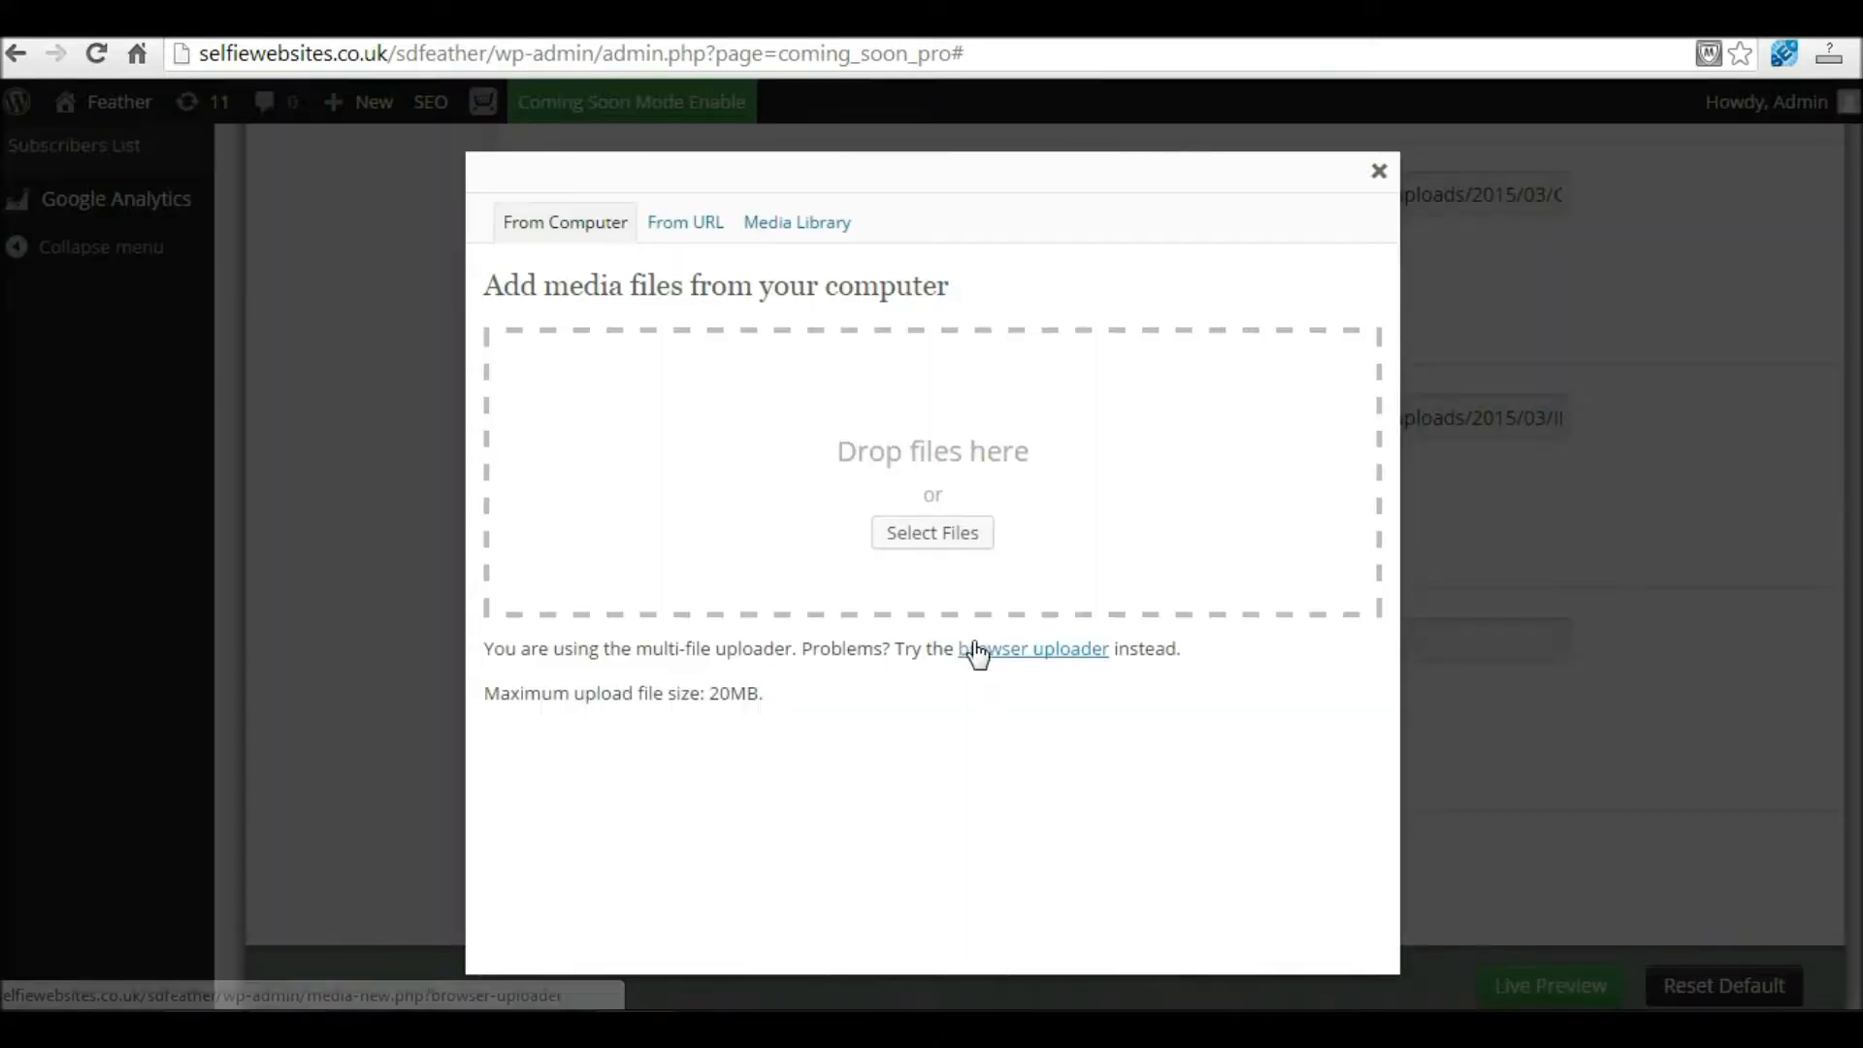
pyautogui.click(916, 532)
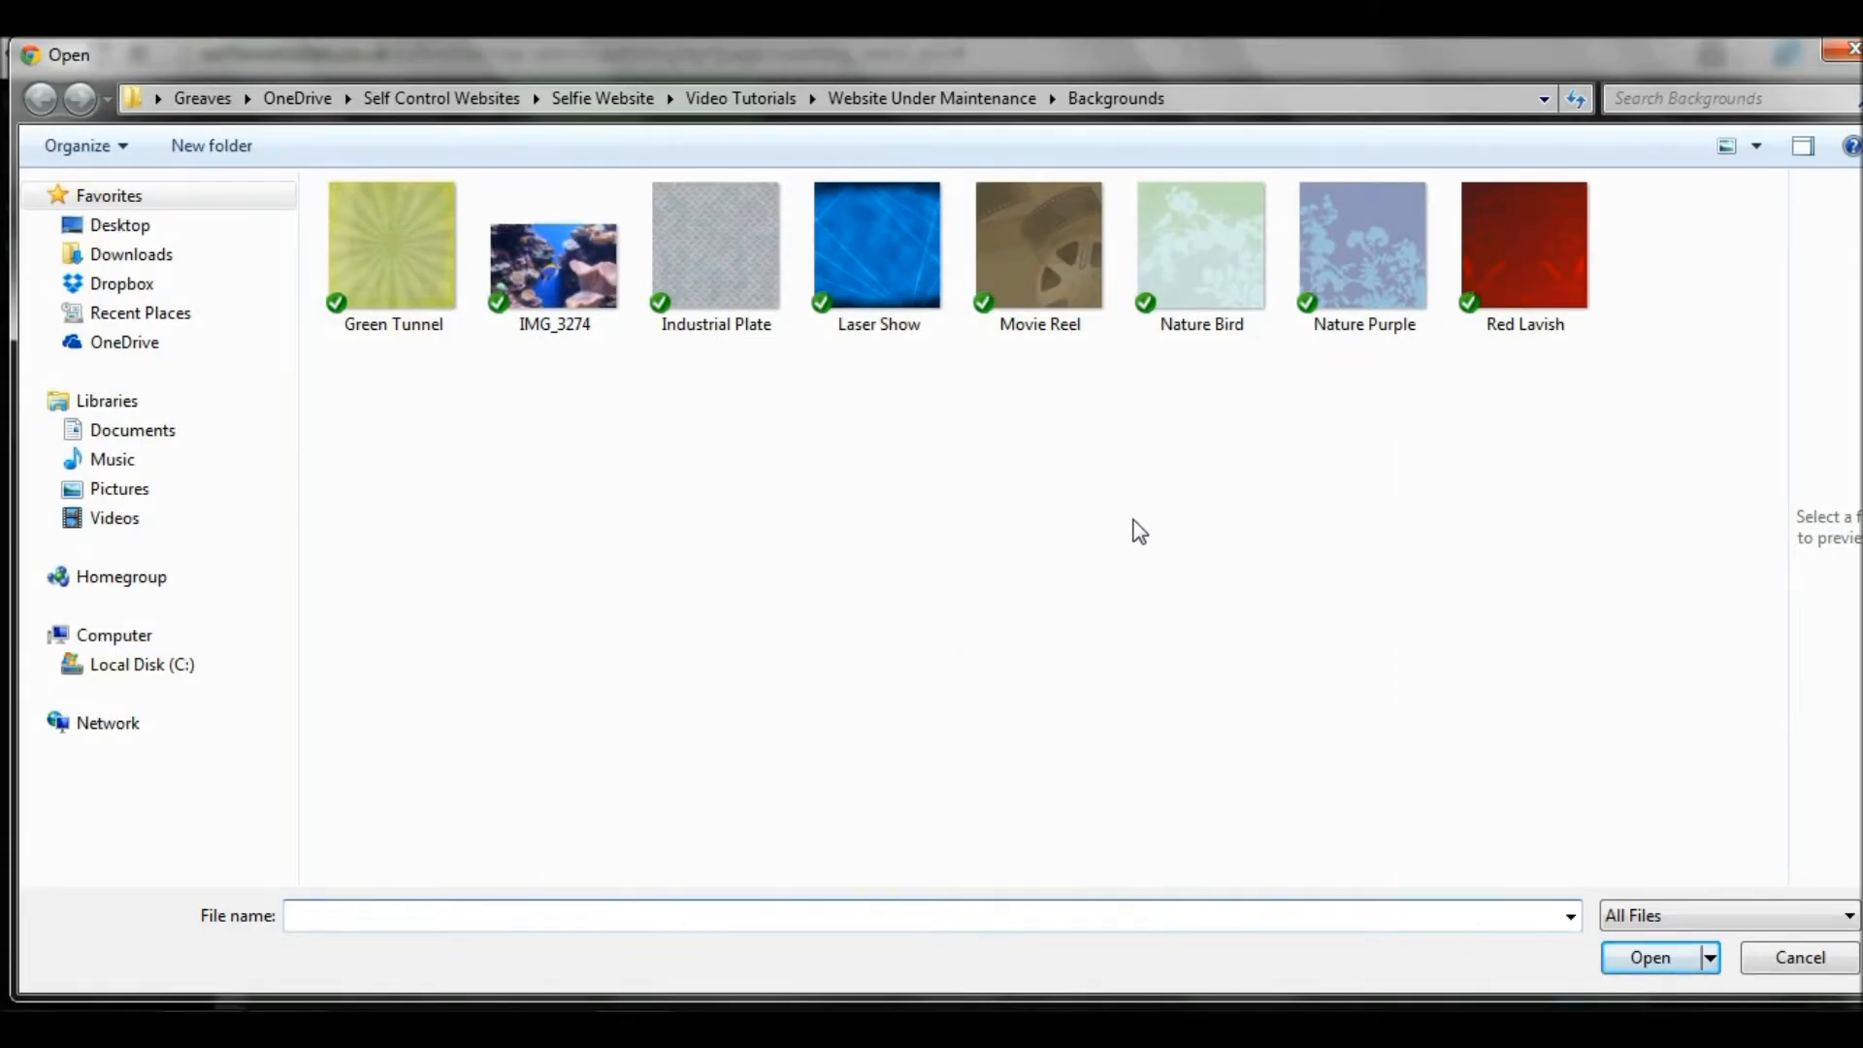
pyautogui.doubleClick(1382, 251)
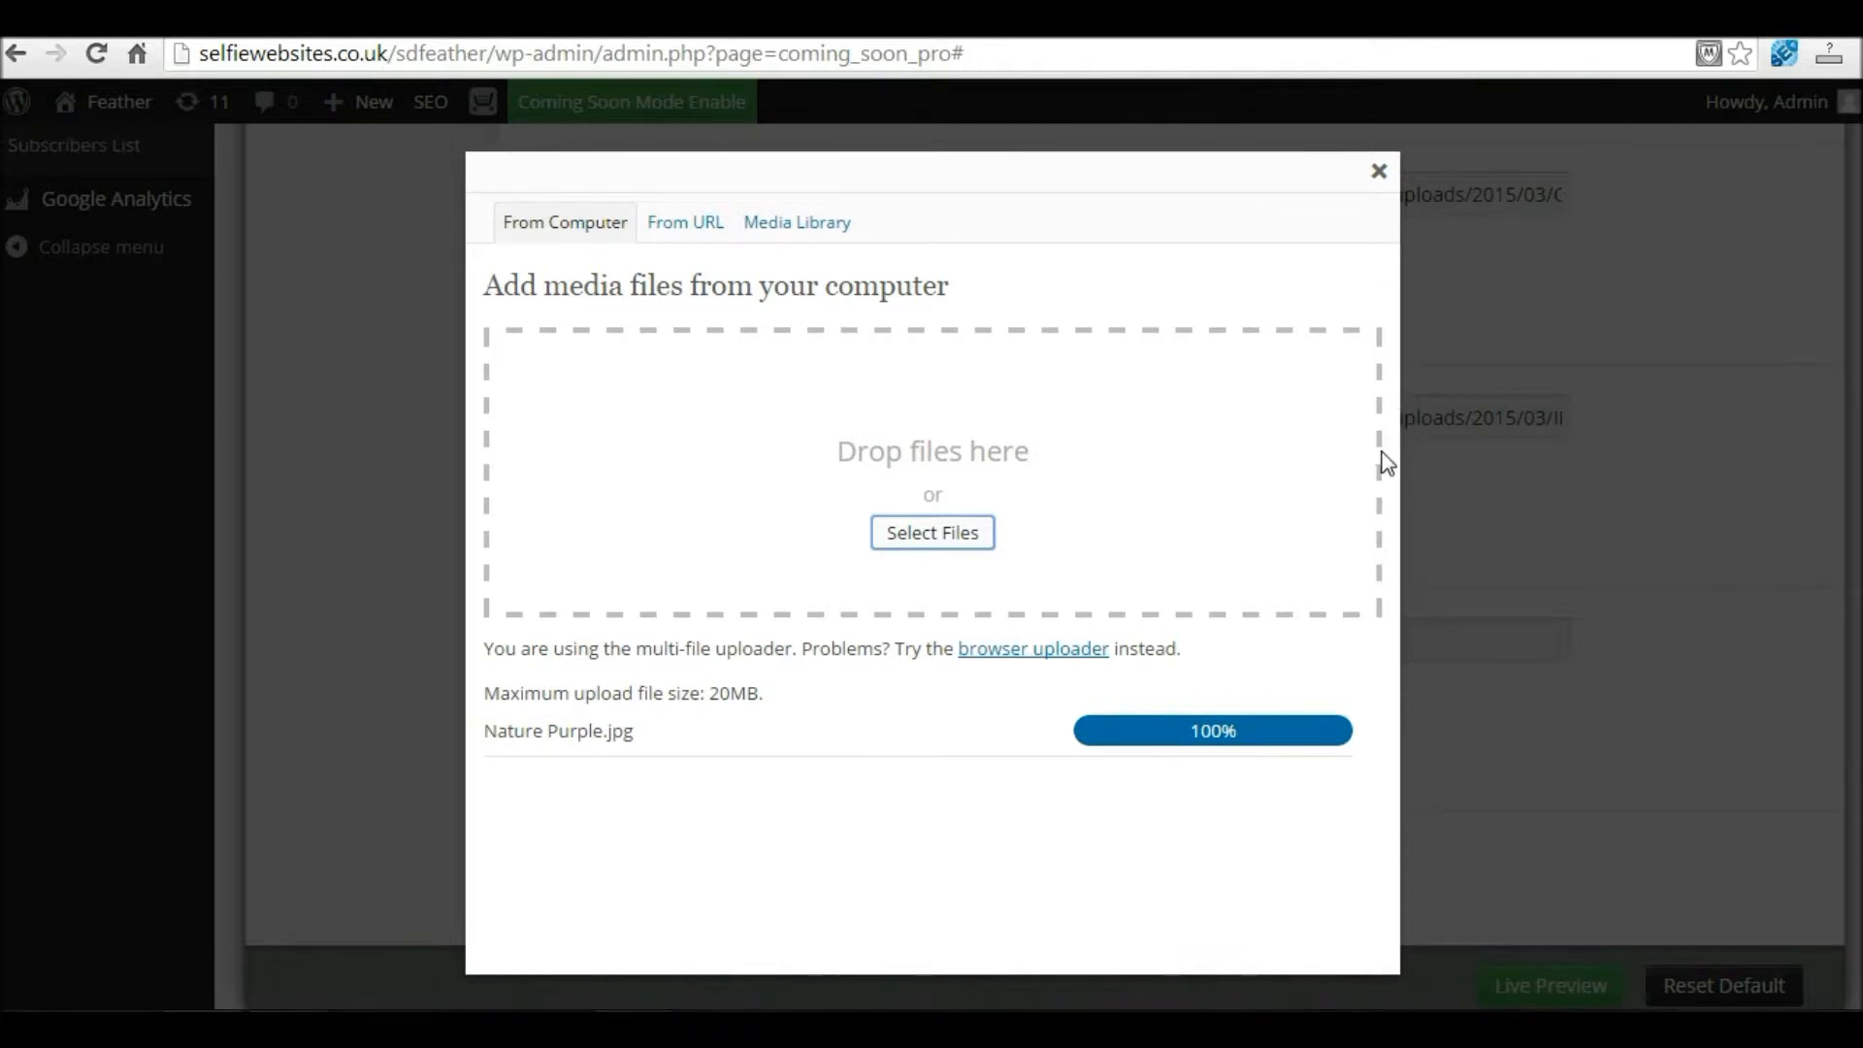
pyautogui.moveTo(1385, 487); pyautogui.dragTo(1359, 912)
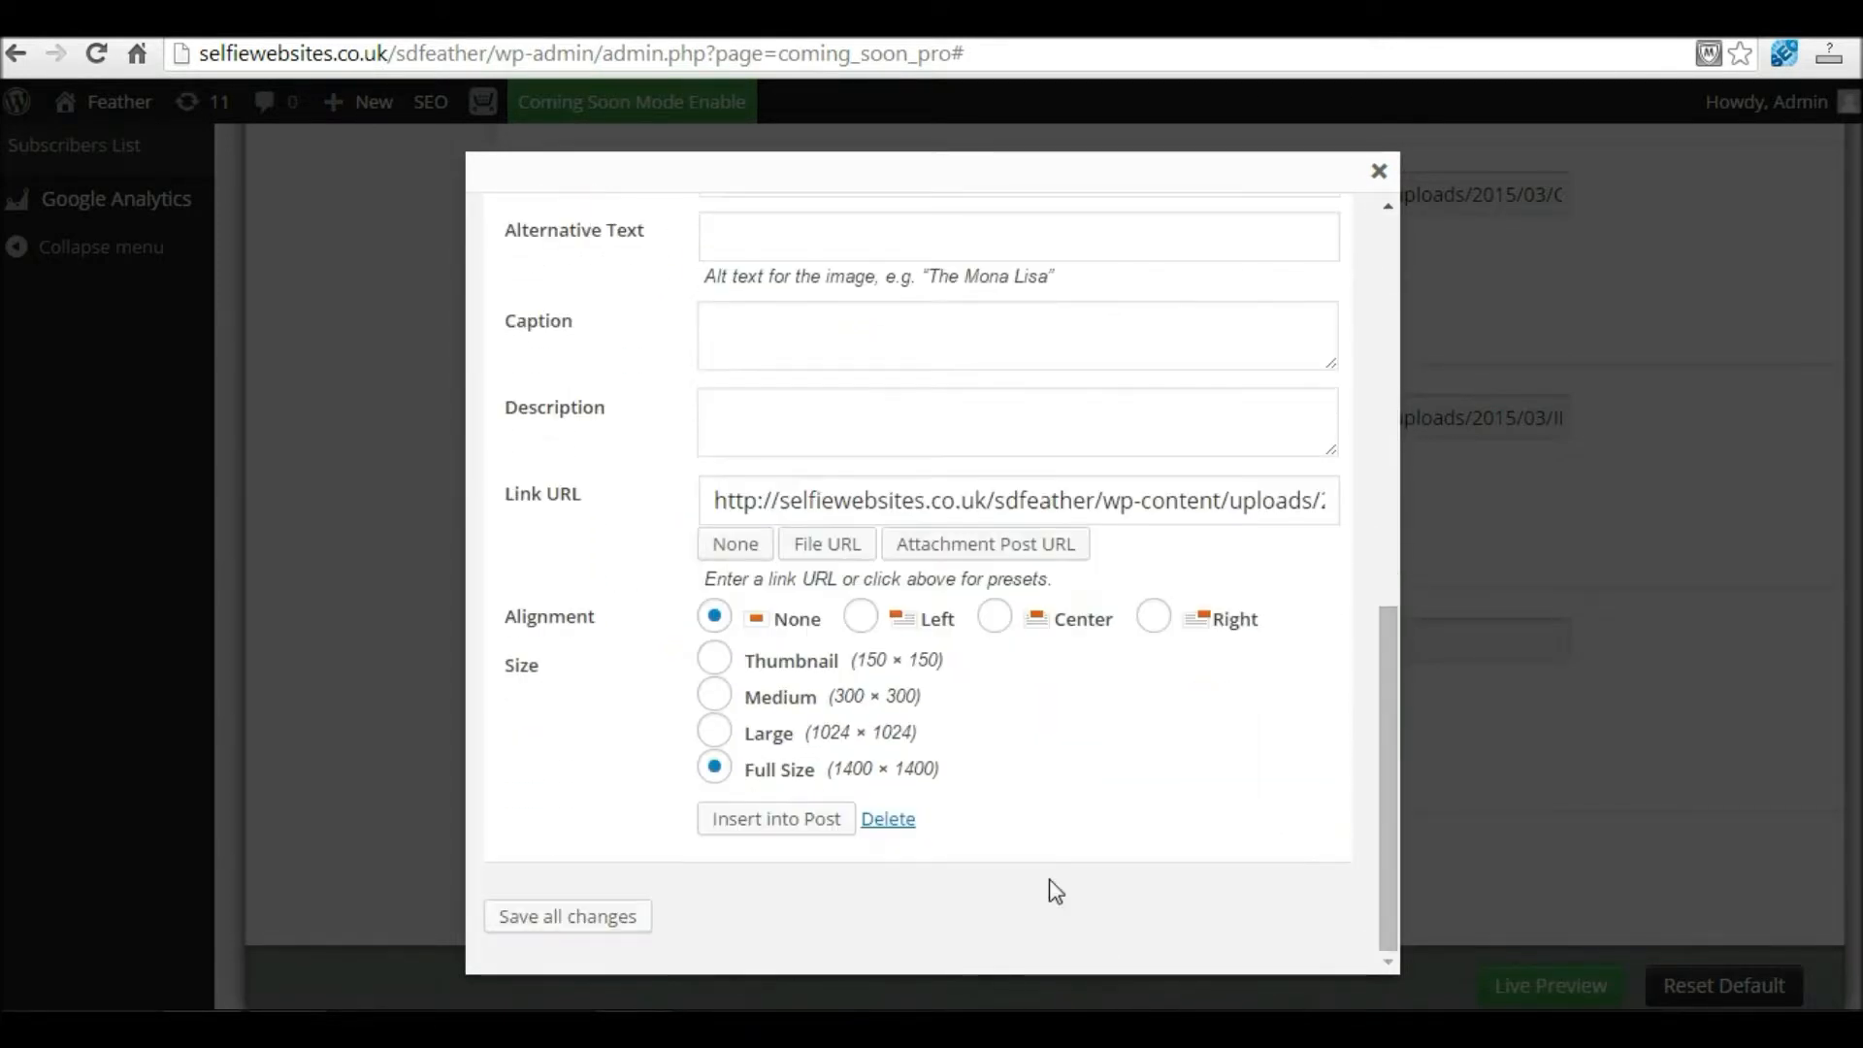
pyautogui.click(794, 821)
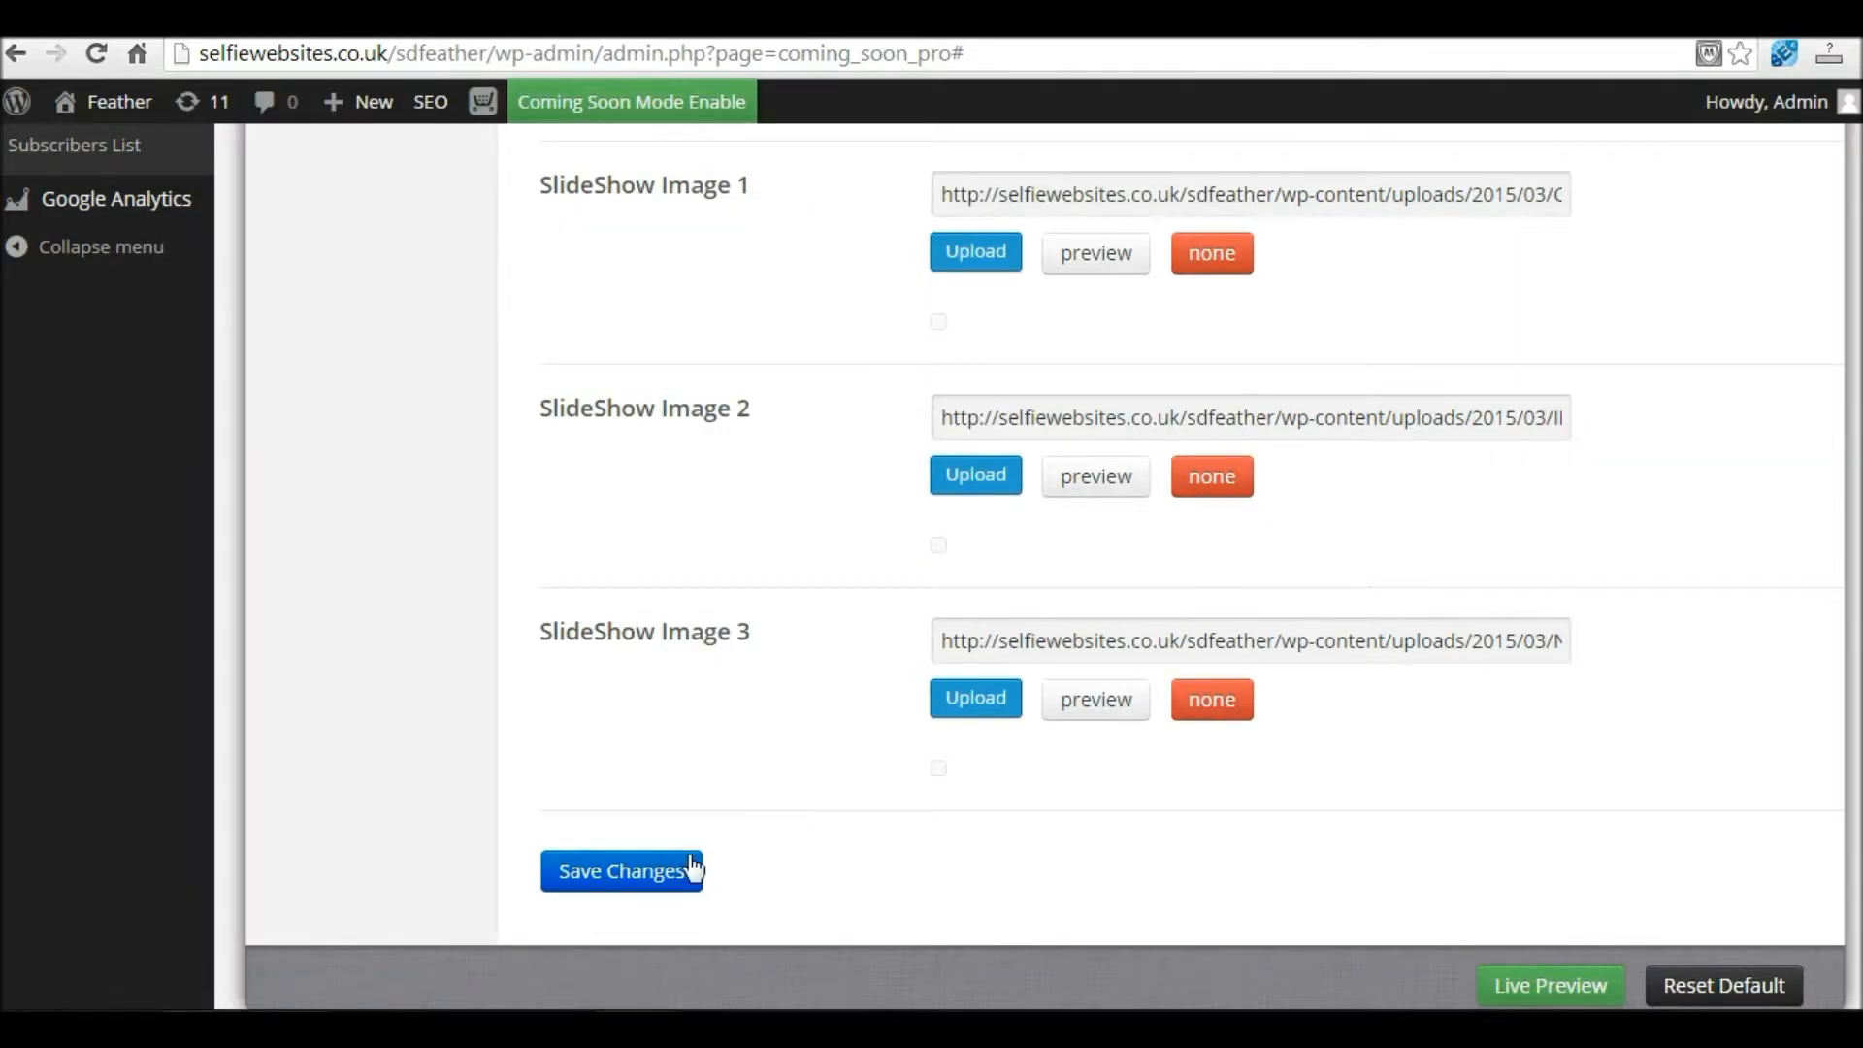
# Step: Save the three slideshow images and view the live preview in a new tab
pyautogui.click(636, 881)
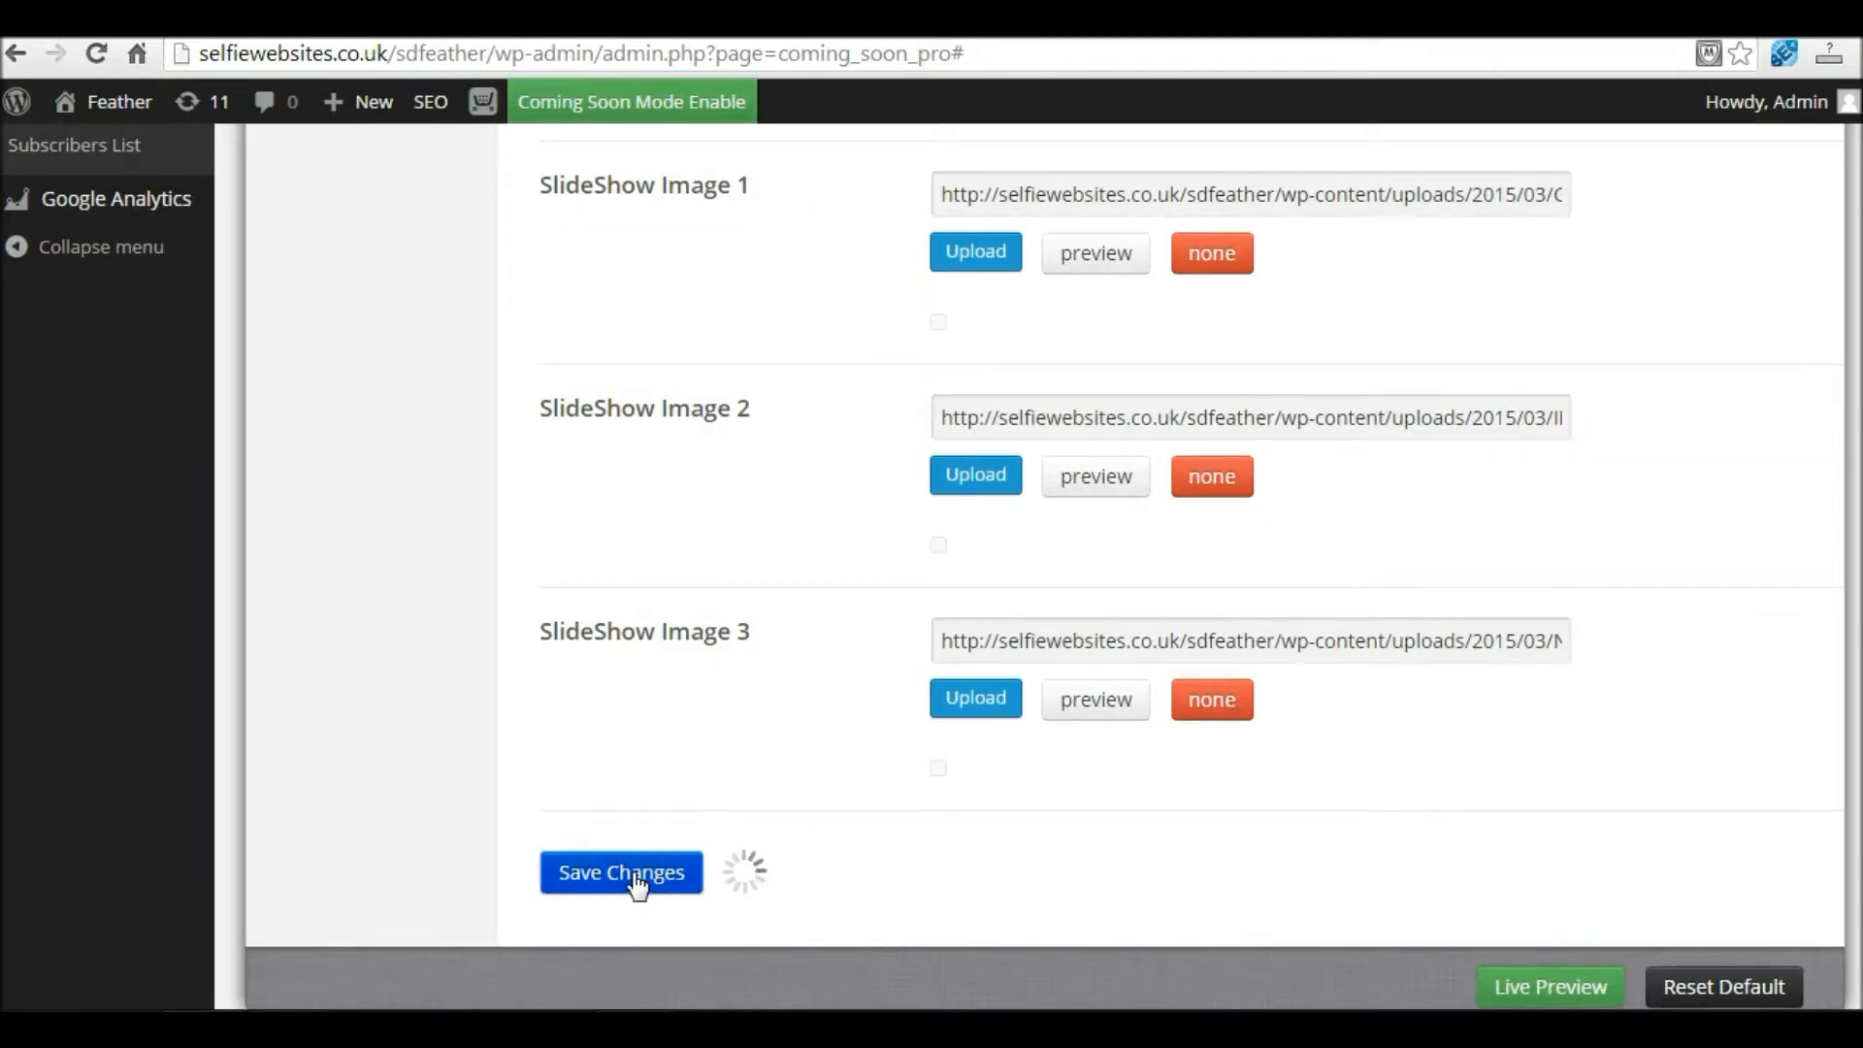
pyautogui.rightClick(1525, 990)
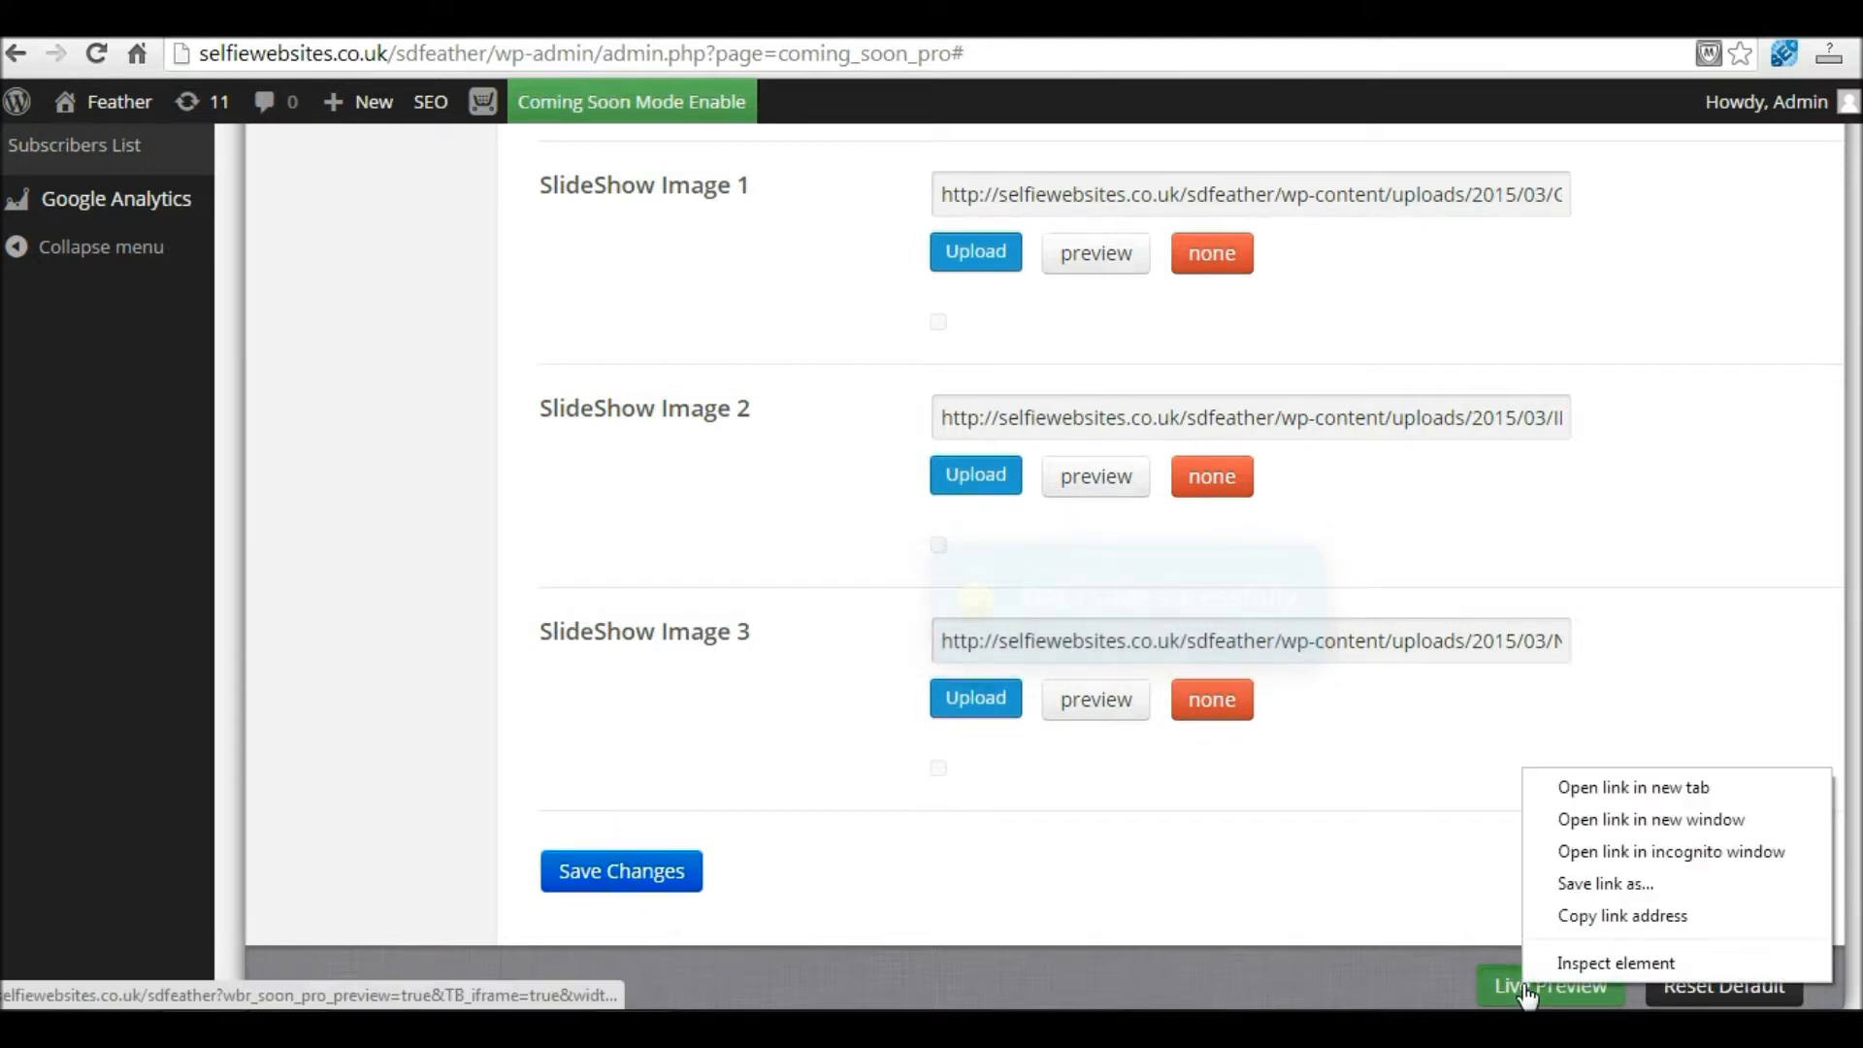
pyautogui.click(1647, 788)
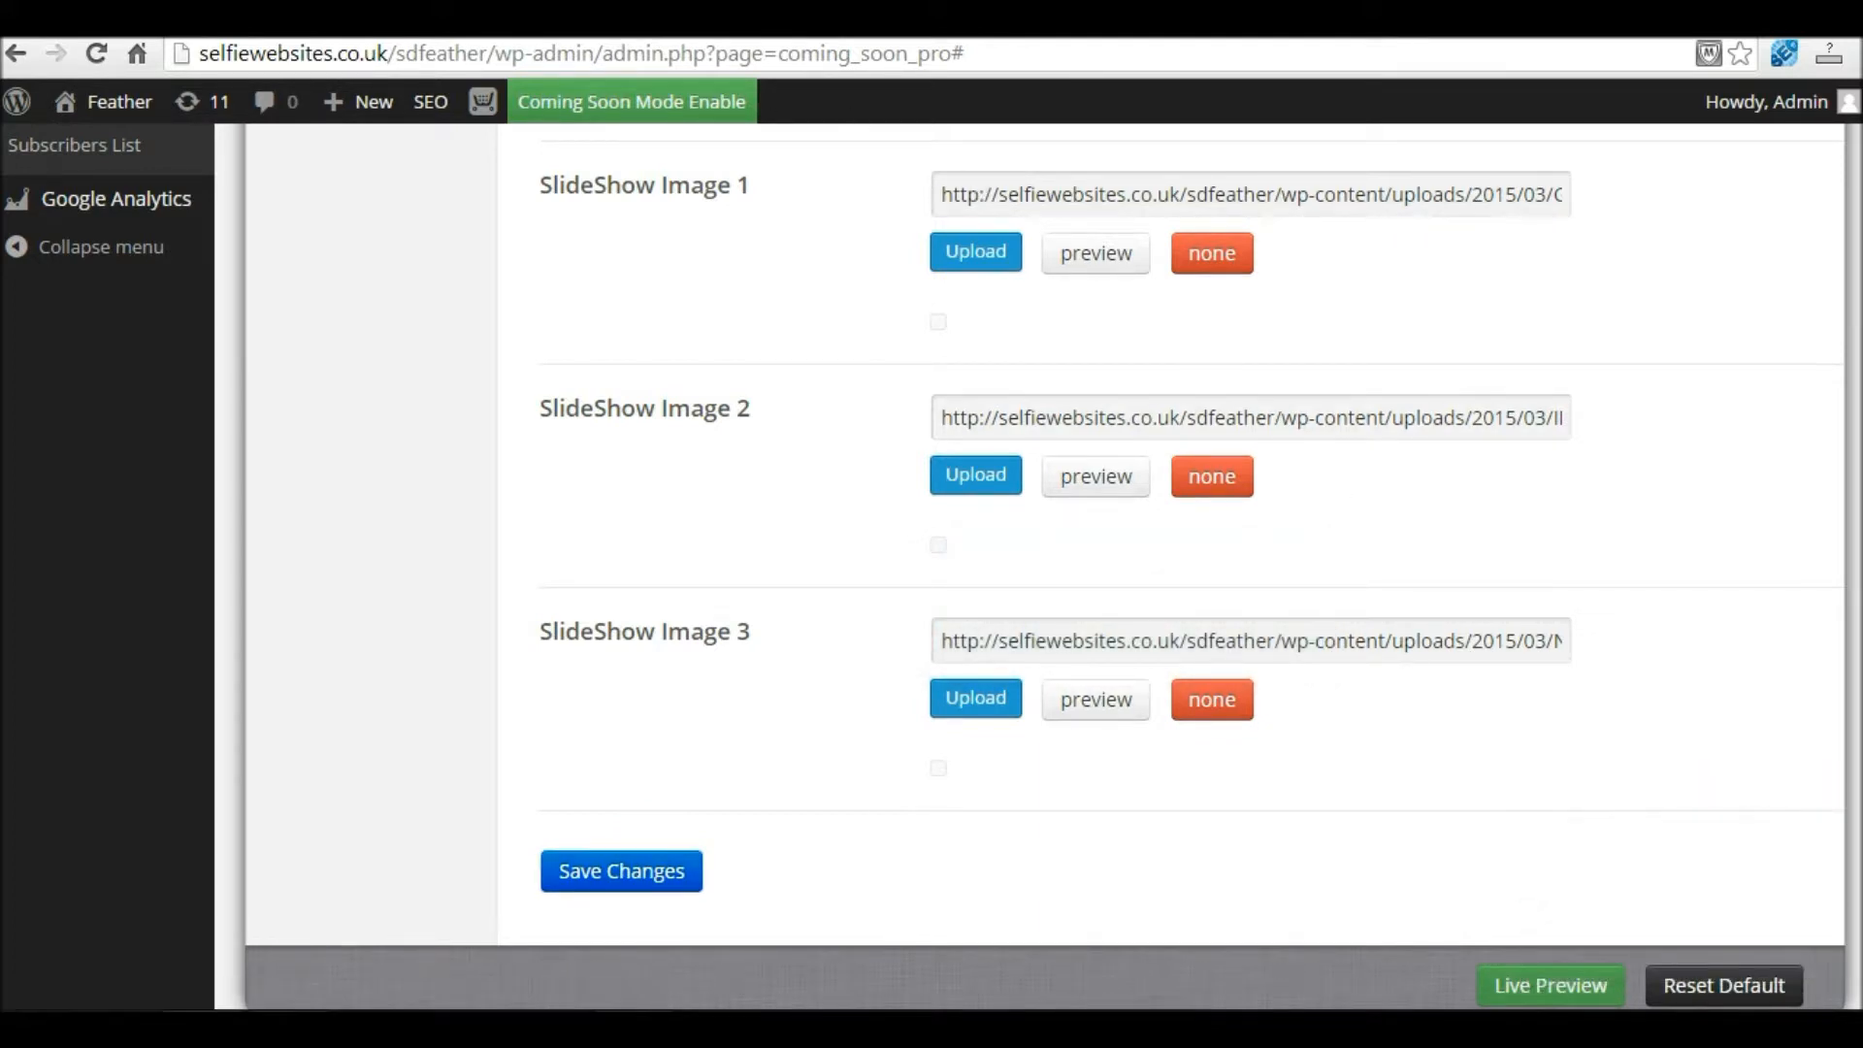
pyautogui.hotkey('ctrl', 'Tab')
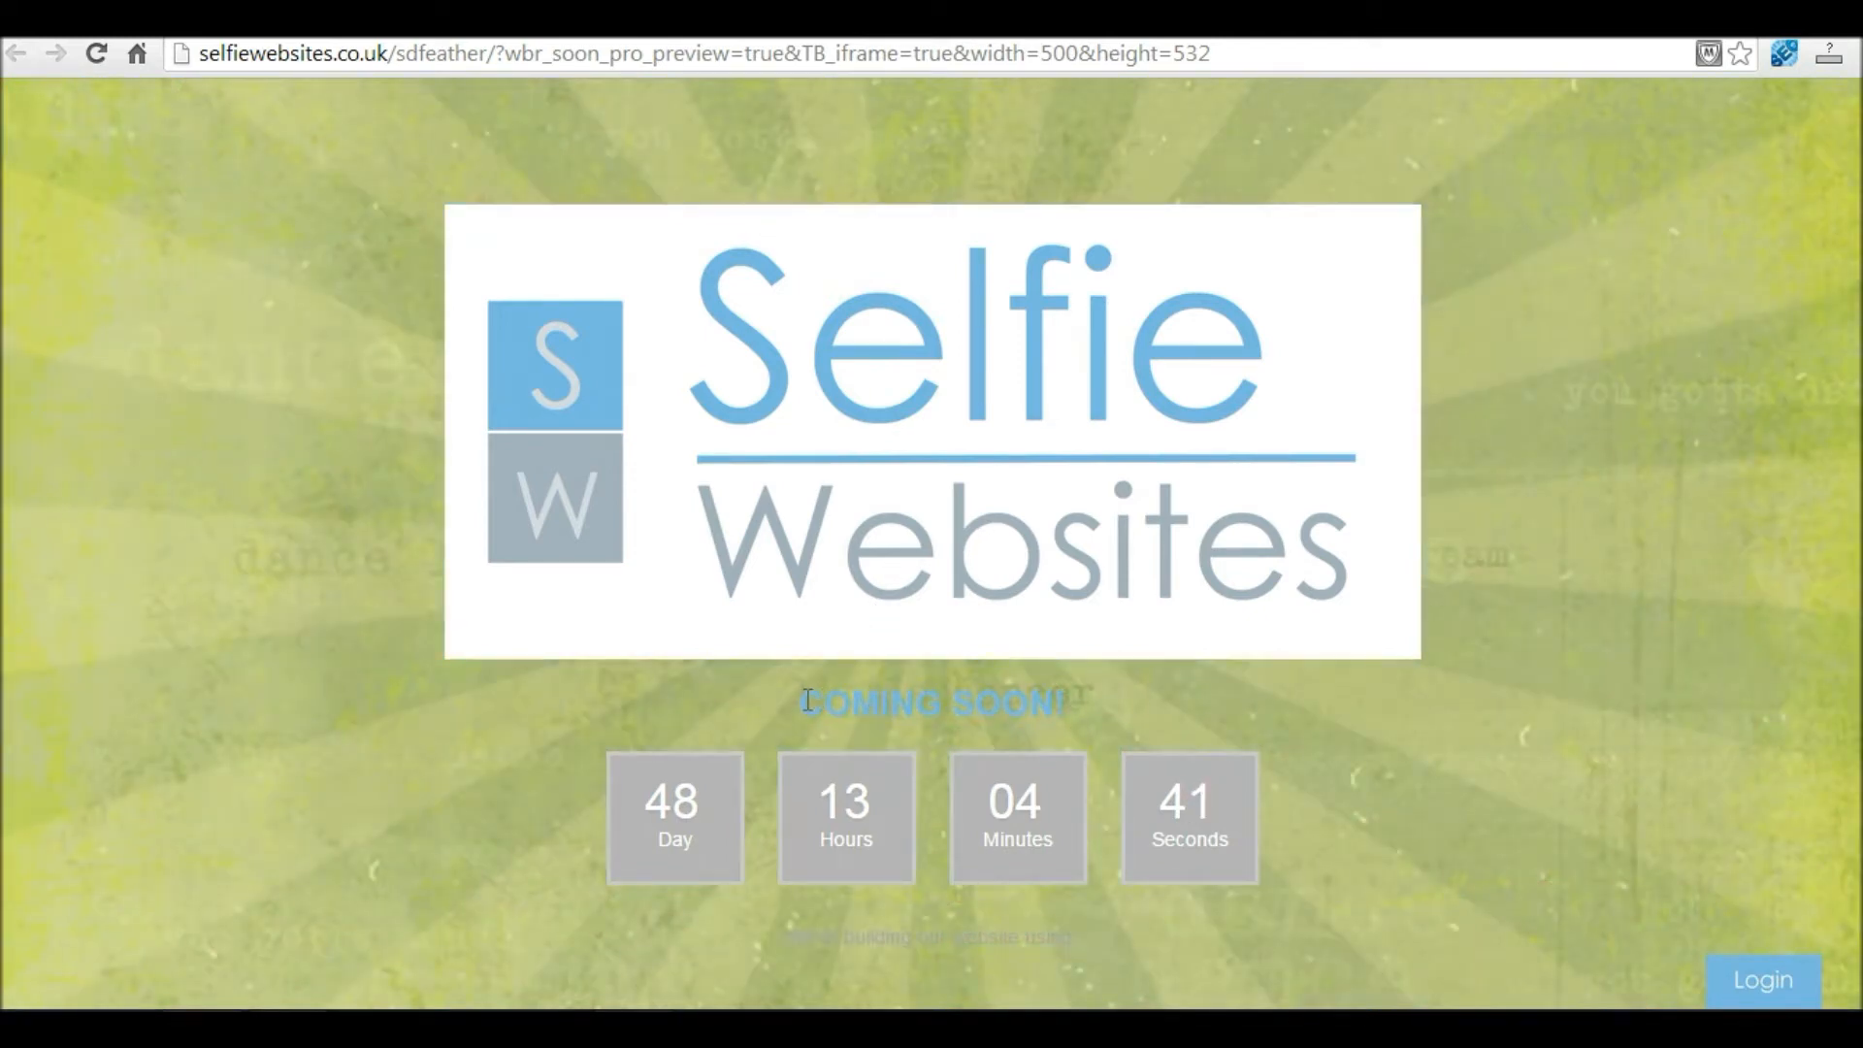
pyautogui.moveTo(807, 698); pyautogui.dragTo(1067, 703)
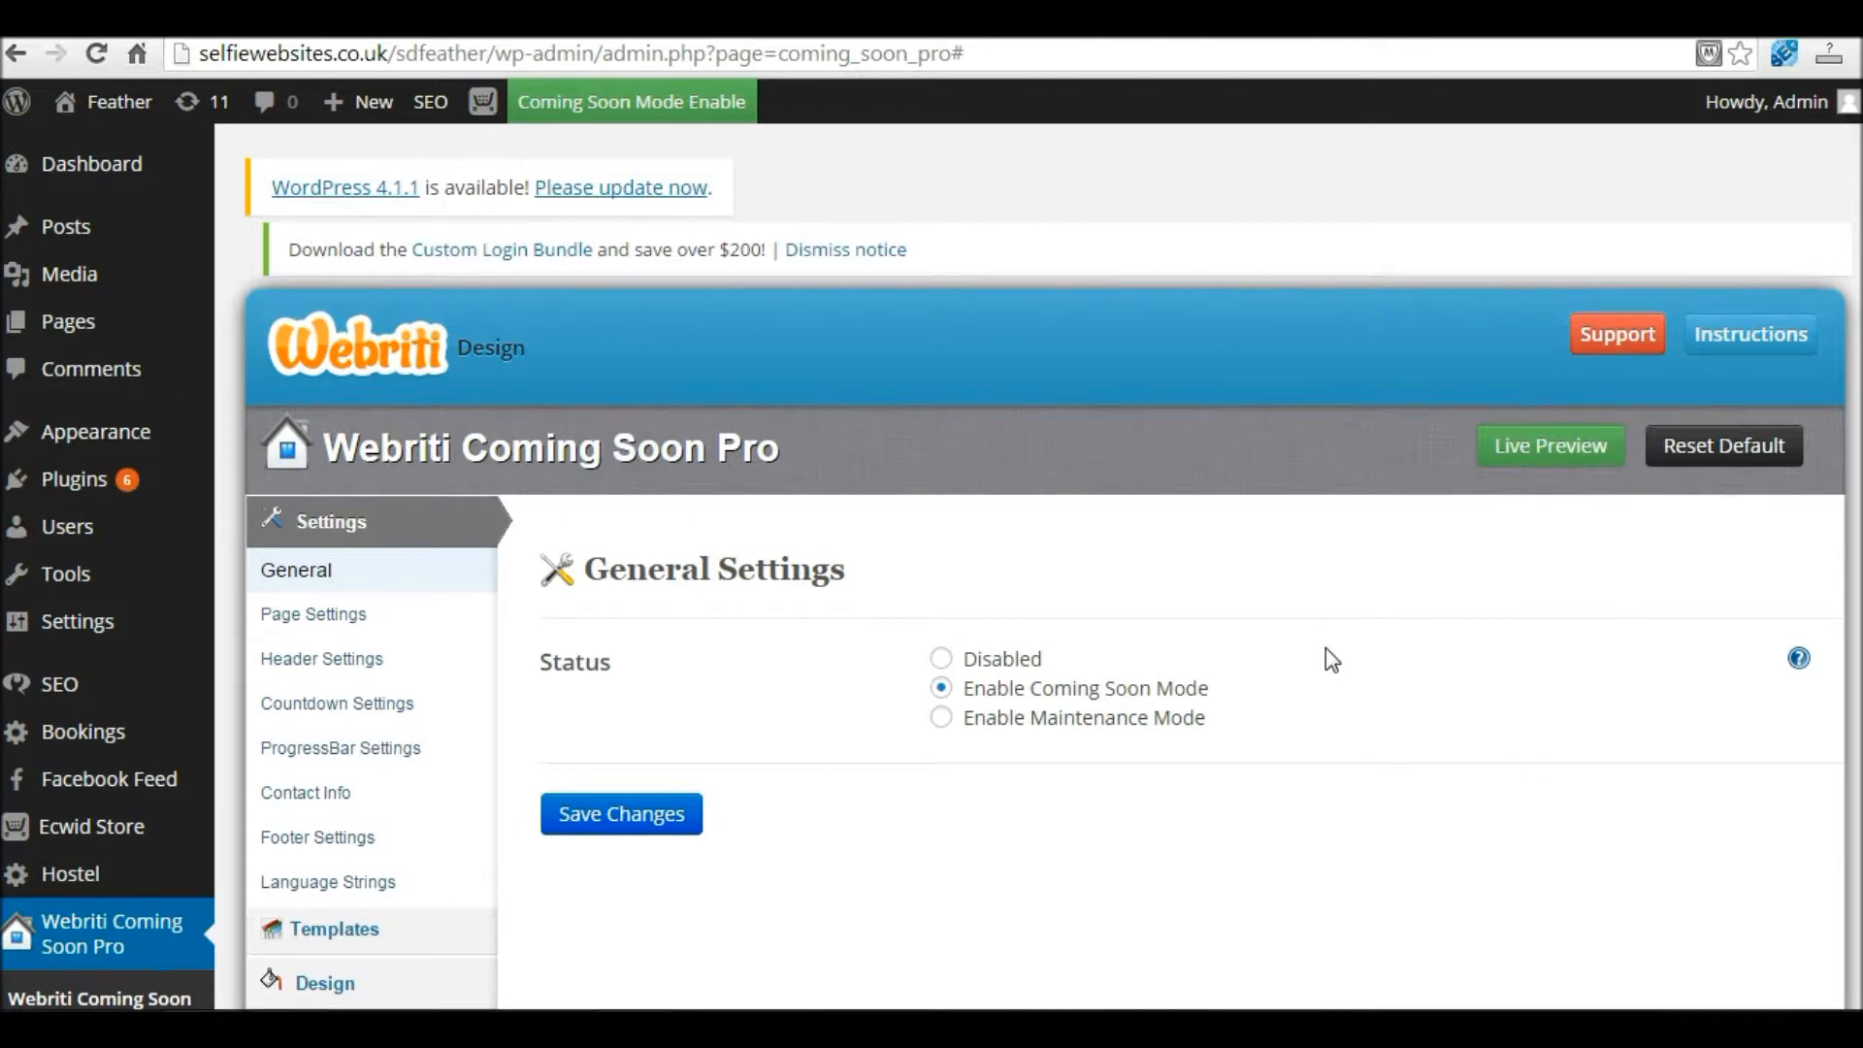
# Step: Turn the countdown on in Countdown Settings
pyautogui.scroll(-1, 1331, 660)
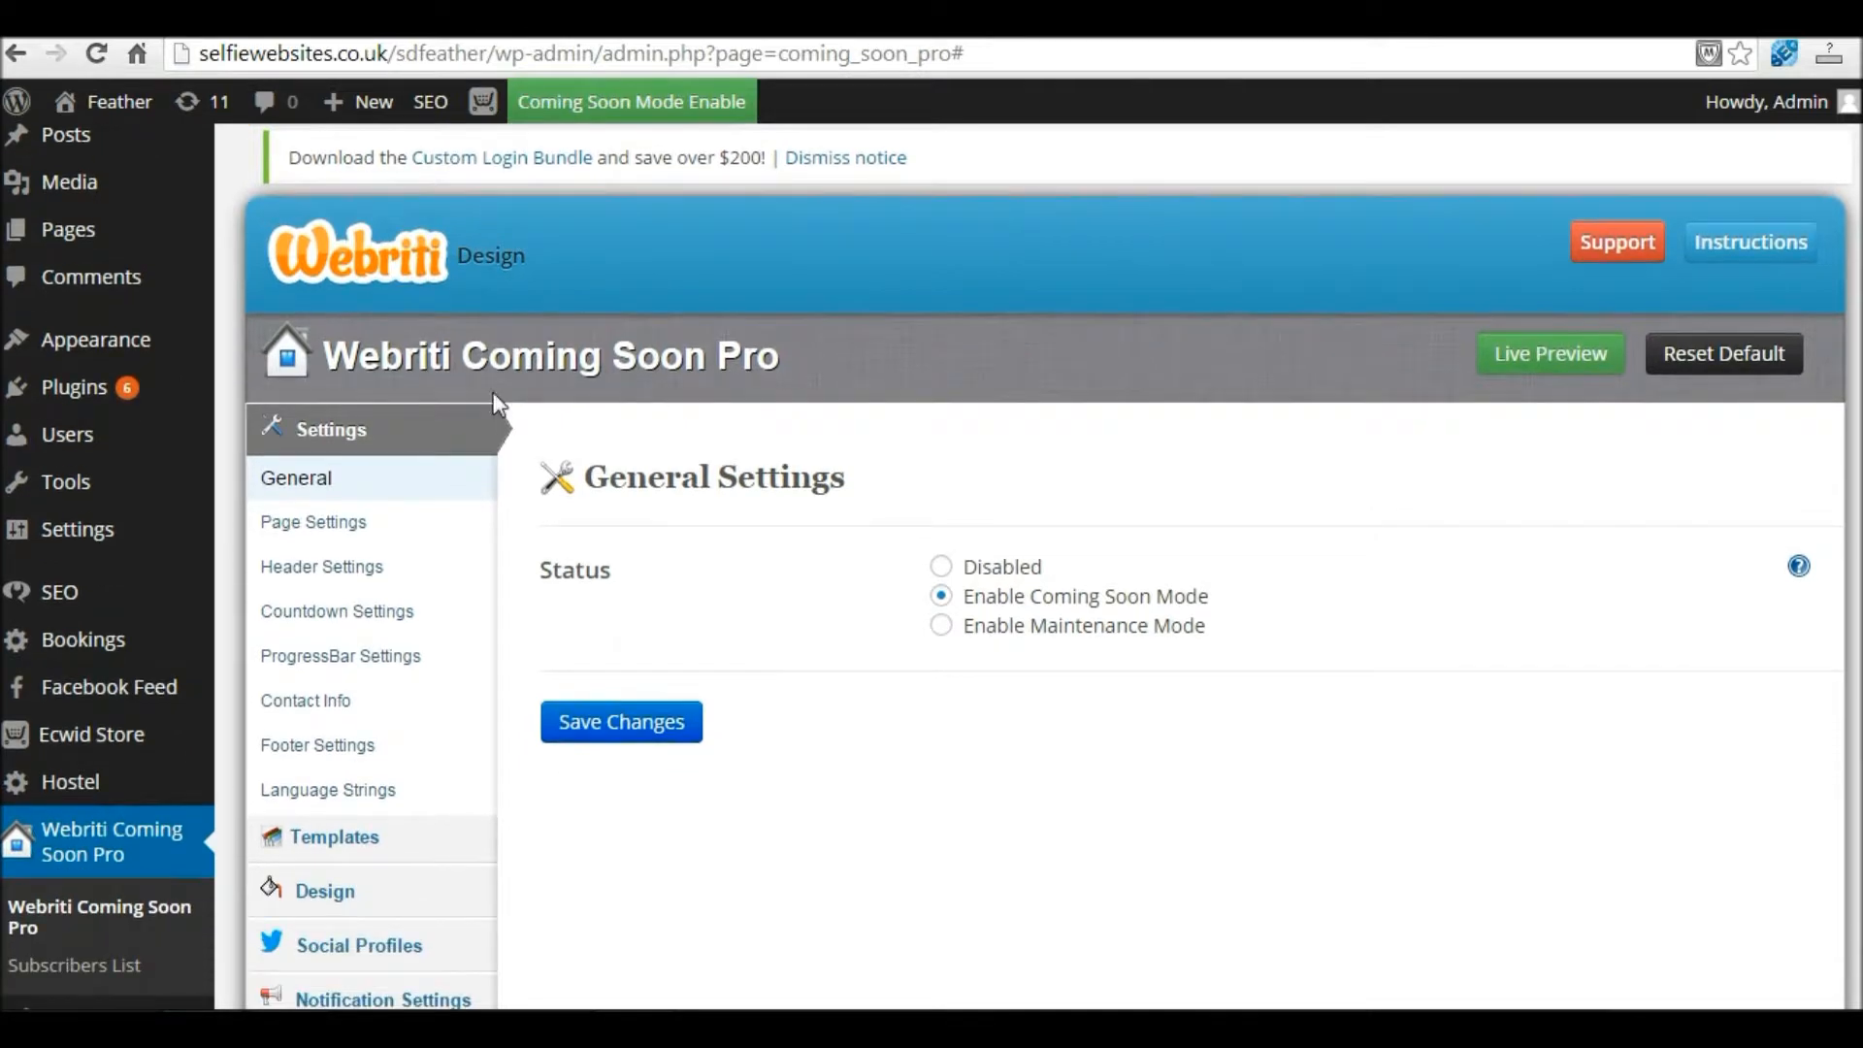
pyautogui.press('ctrl')
pyautogui.press('ctrl')
pyautogui.press('ctrl')
pyautogui.press('ctrl')
pyautogui.press('ctrl')
pyautogui.click(316, 614)
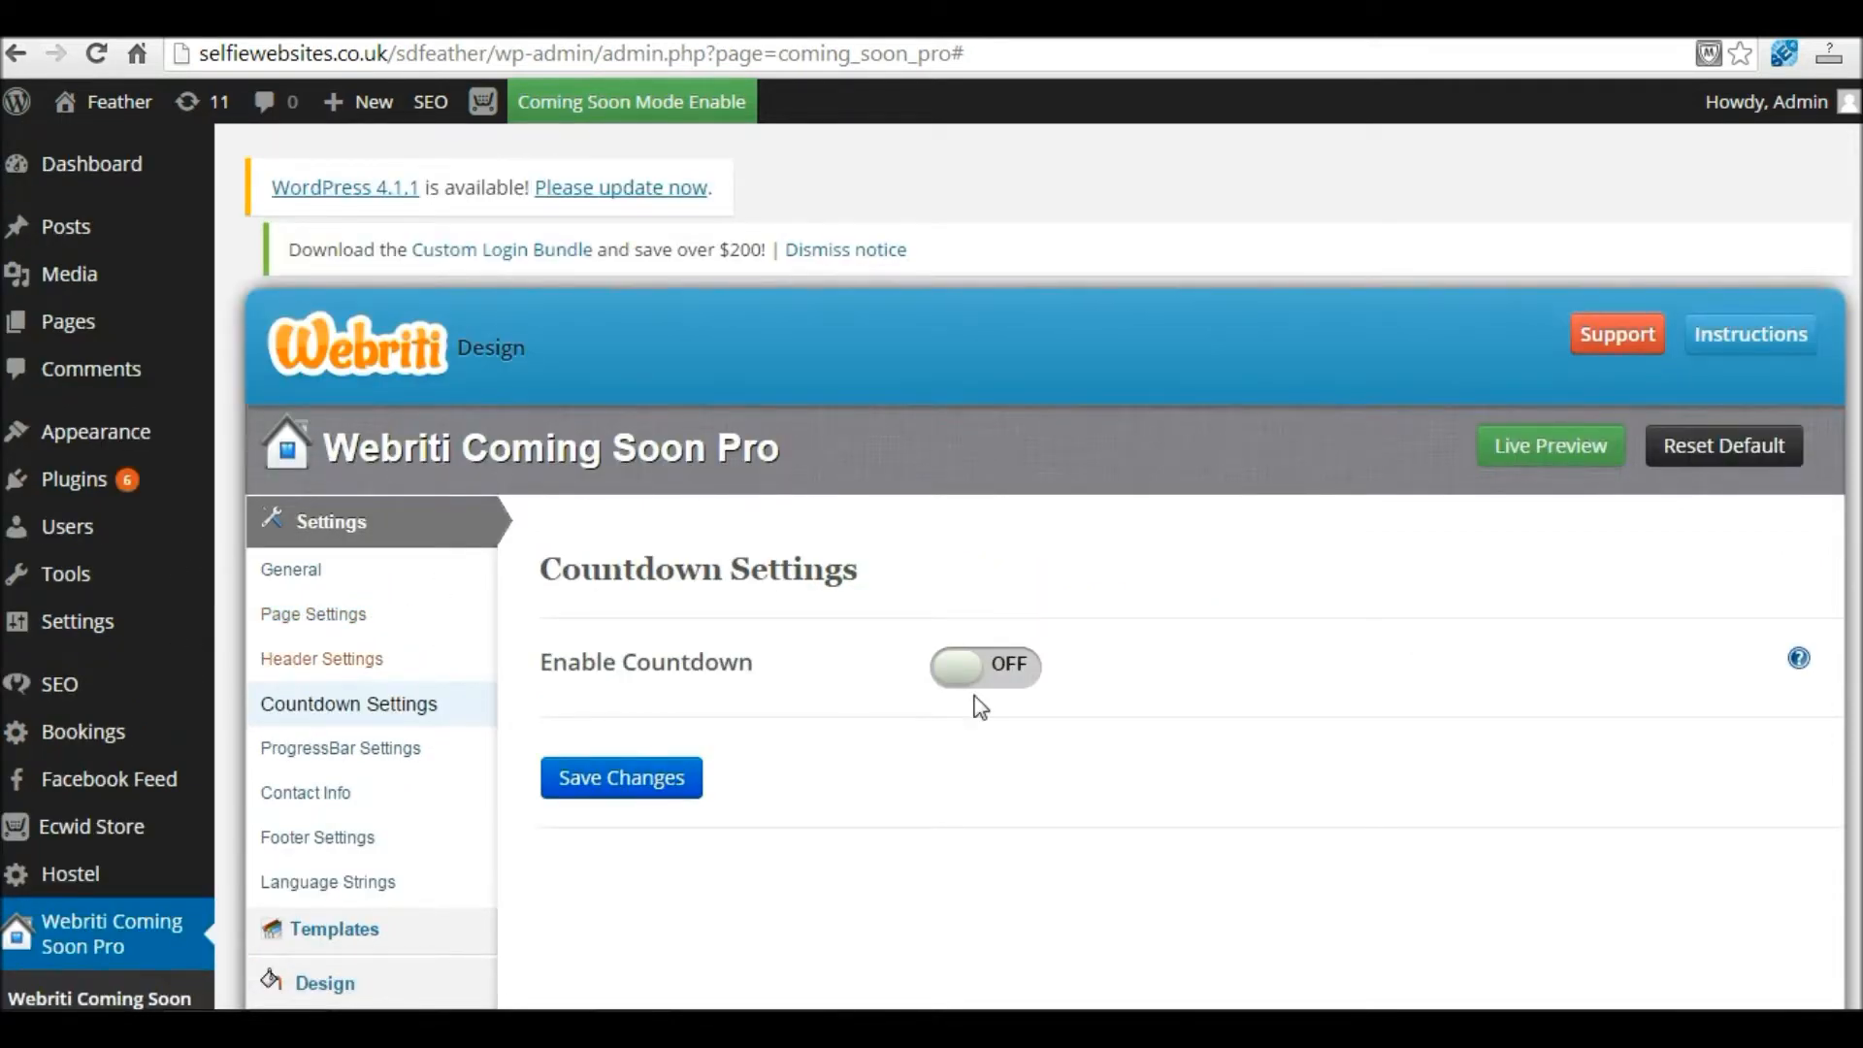
pyautogui.scroll(-1, 986, 691)
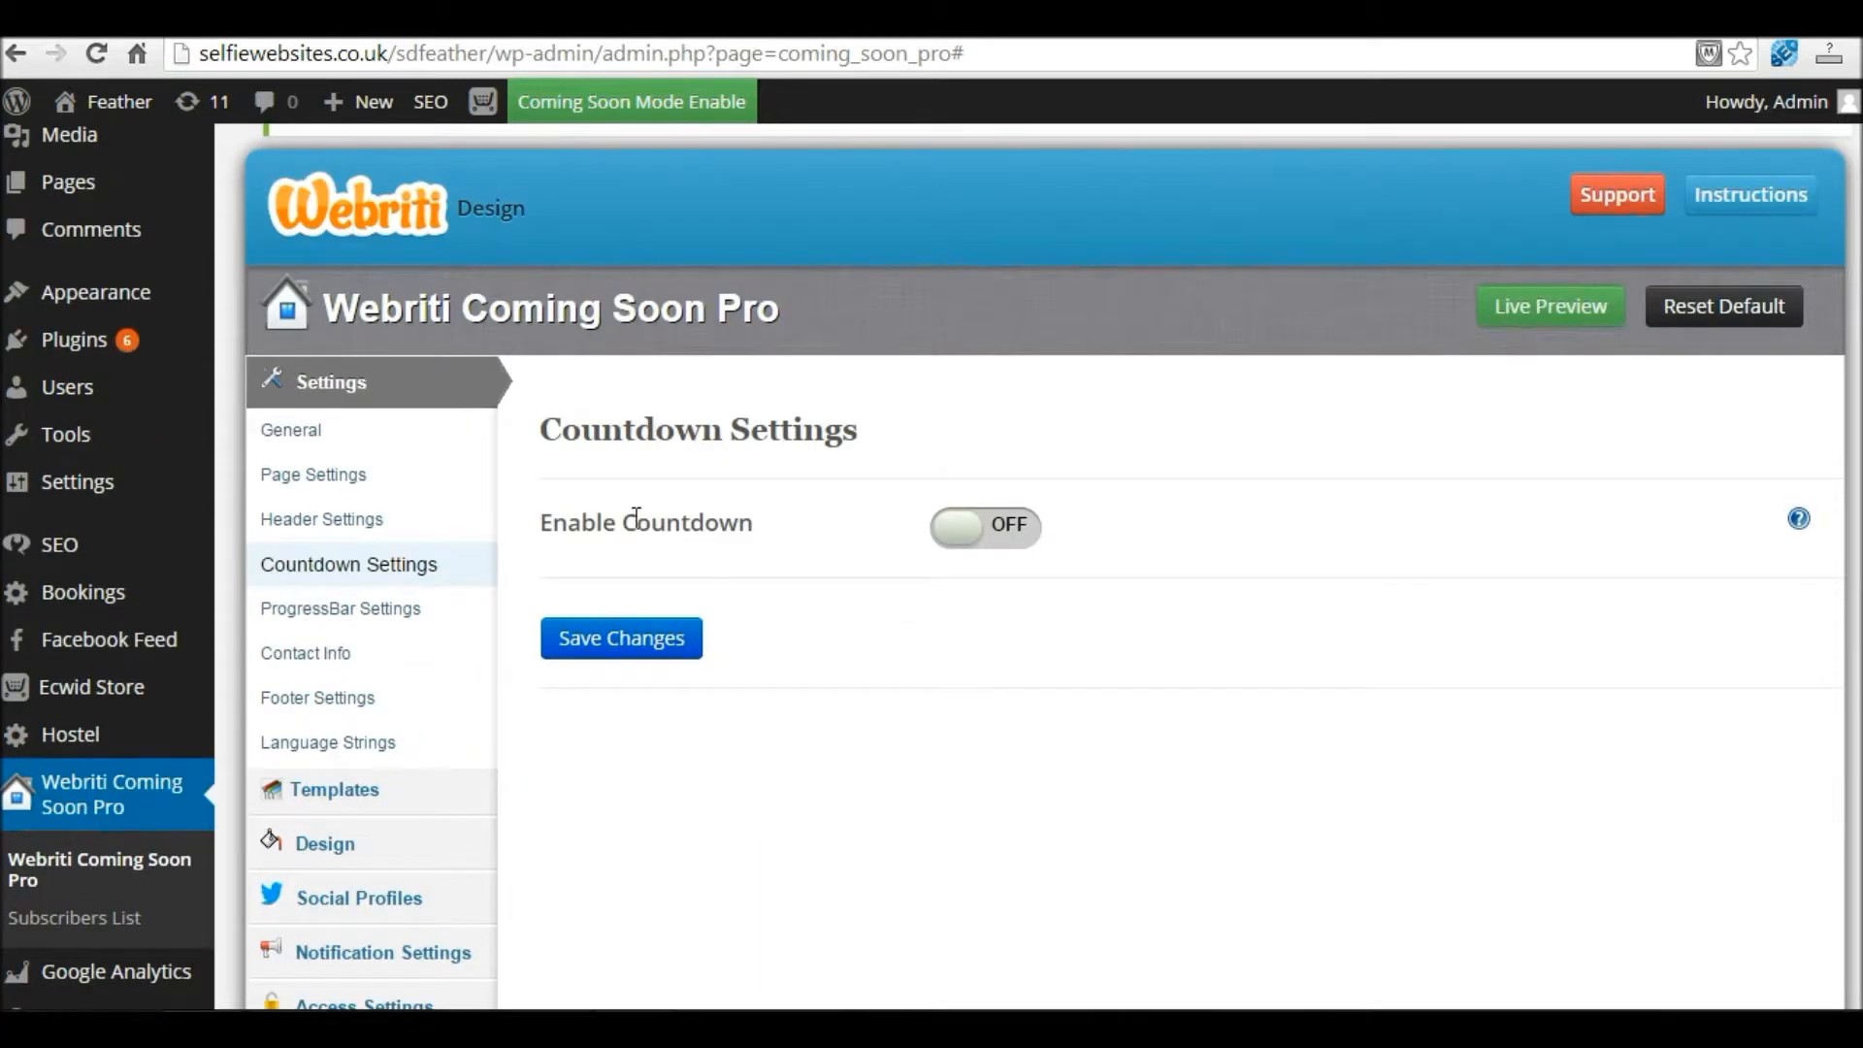
pyautogui.click(965, 541)
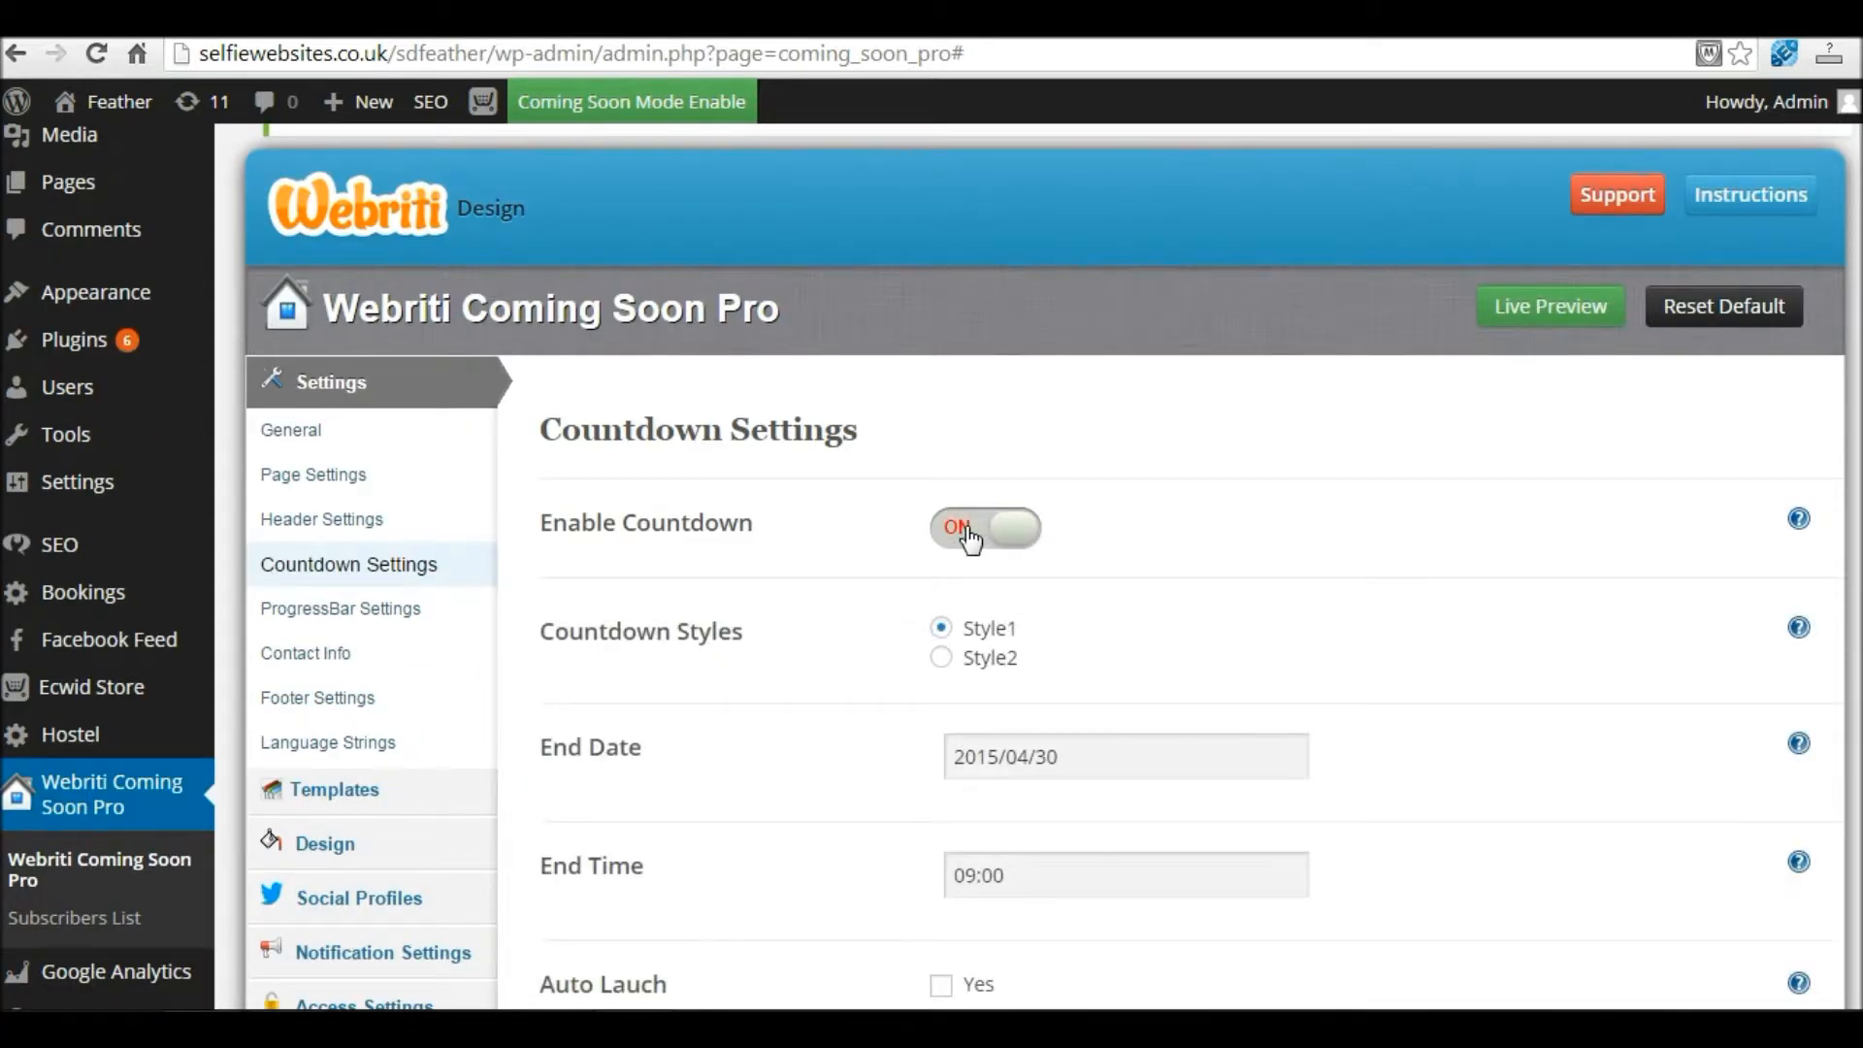
pyautogui.scroll(-3, 1267, 397)
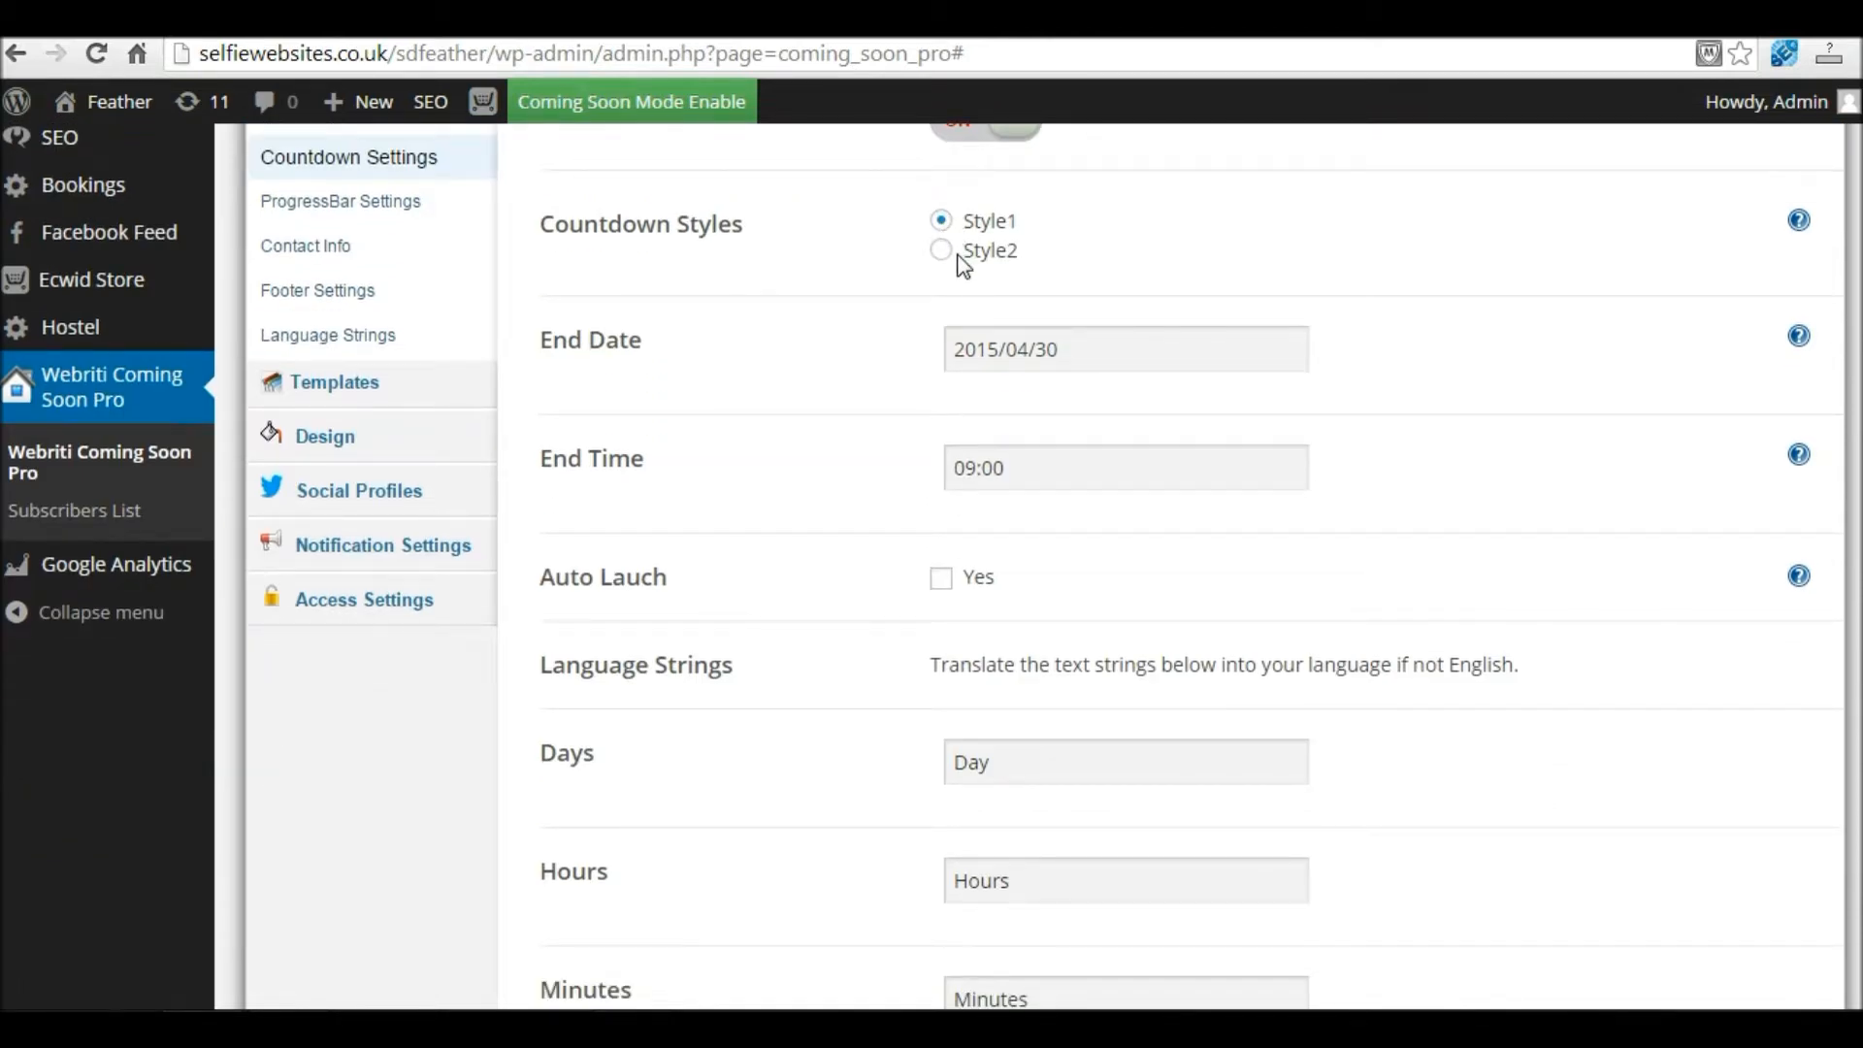
# Step: Set the countdown end date to 2015/05/01 with end time 09:00
pyautogui.click(1107, 351)
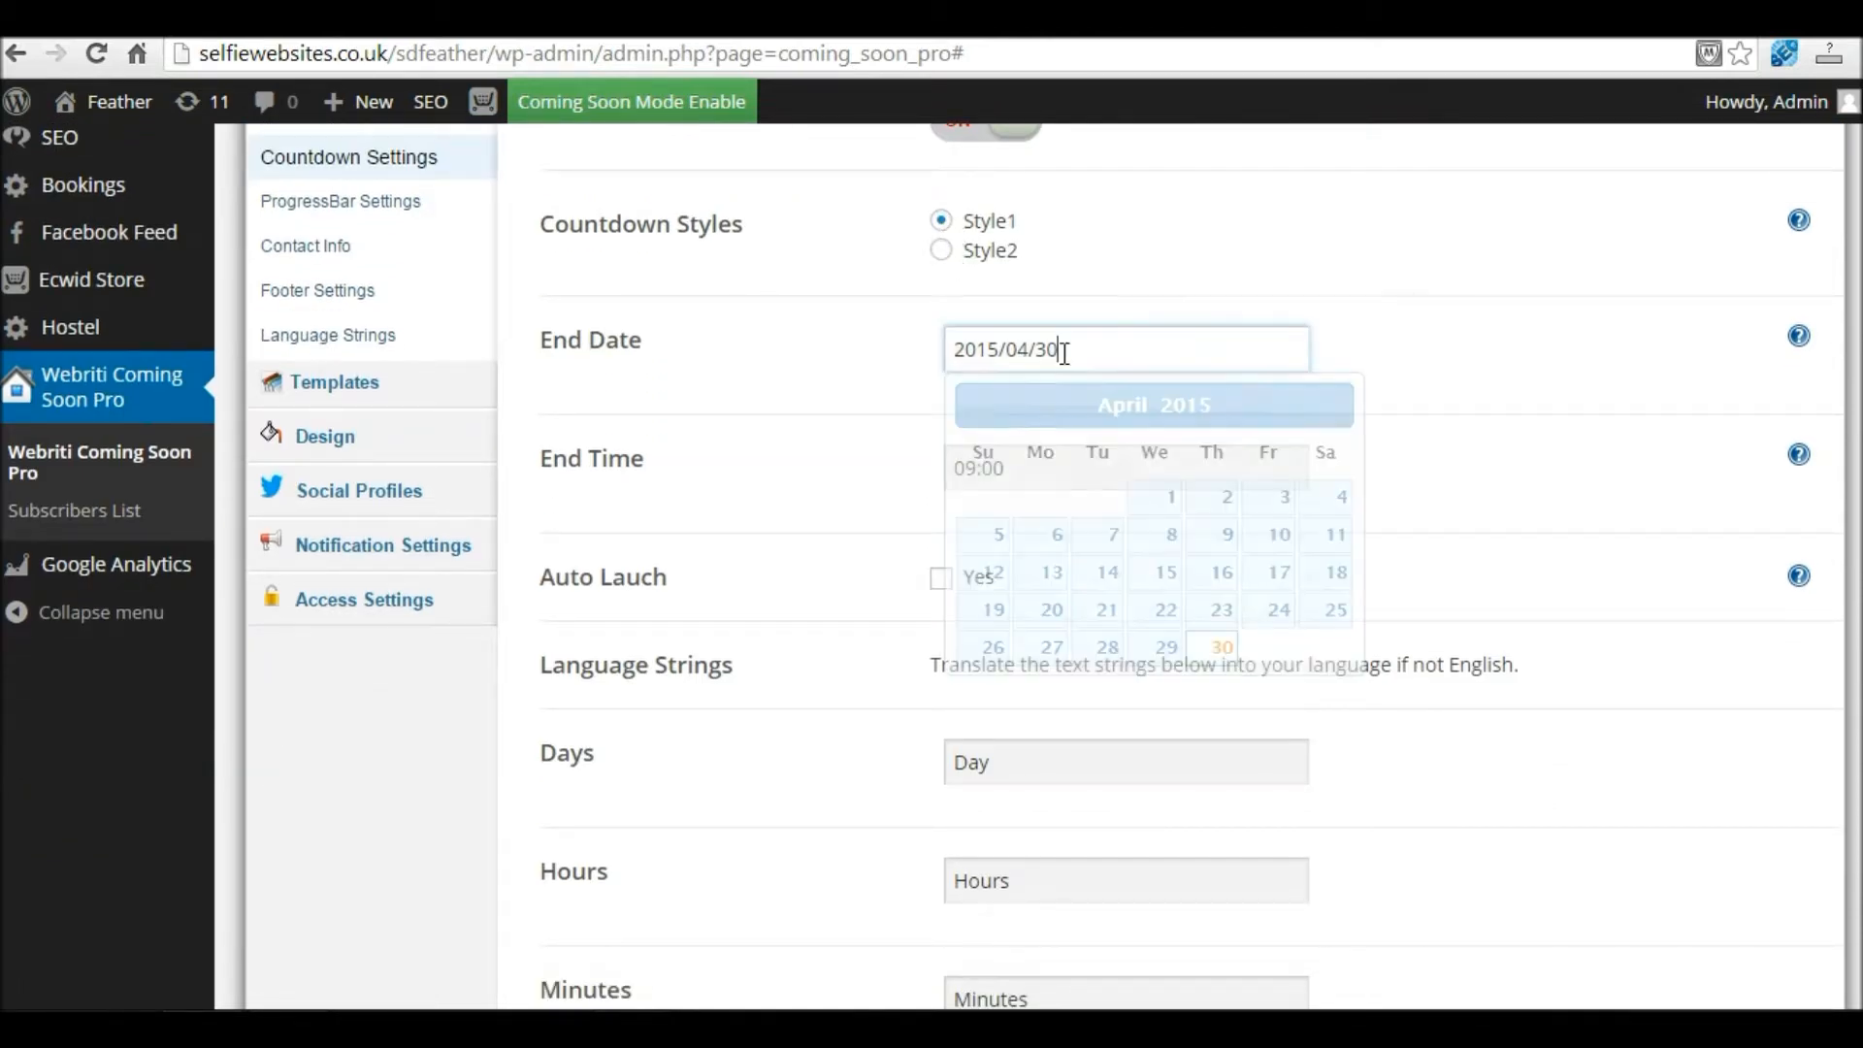
pyautogui.moveTo(1068, 350); pyautogui.dragTo(952, 343)
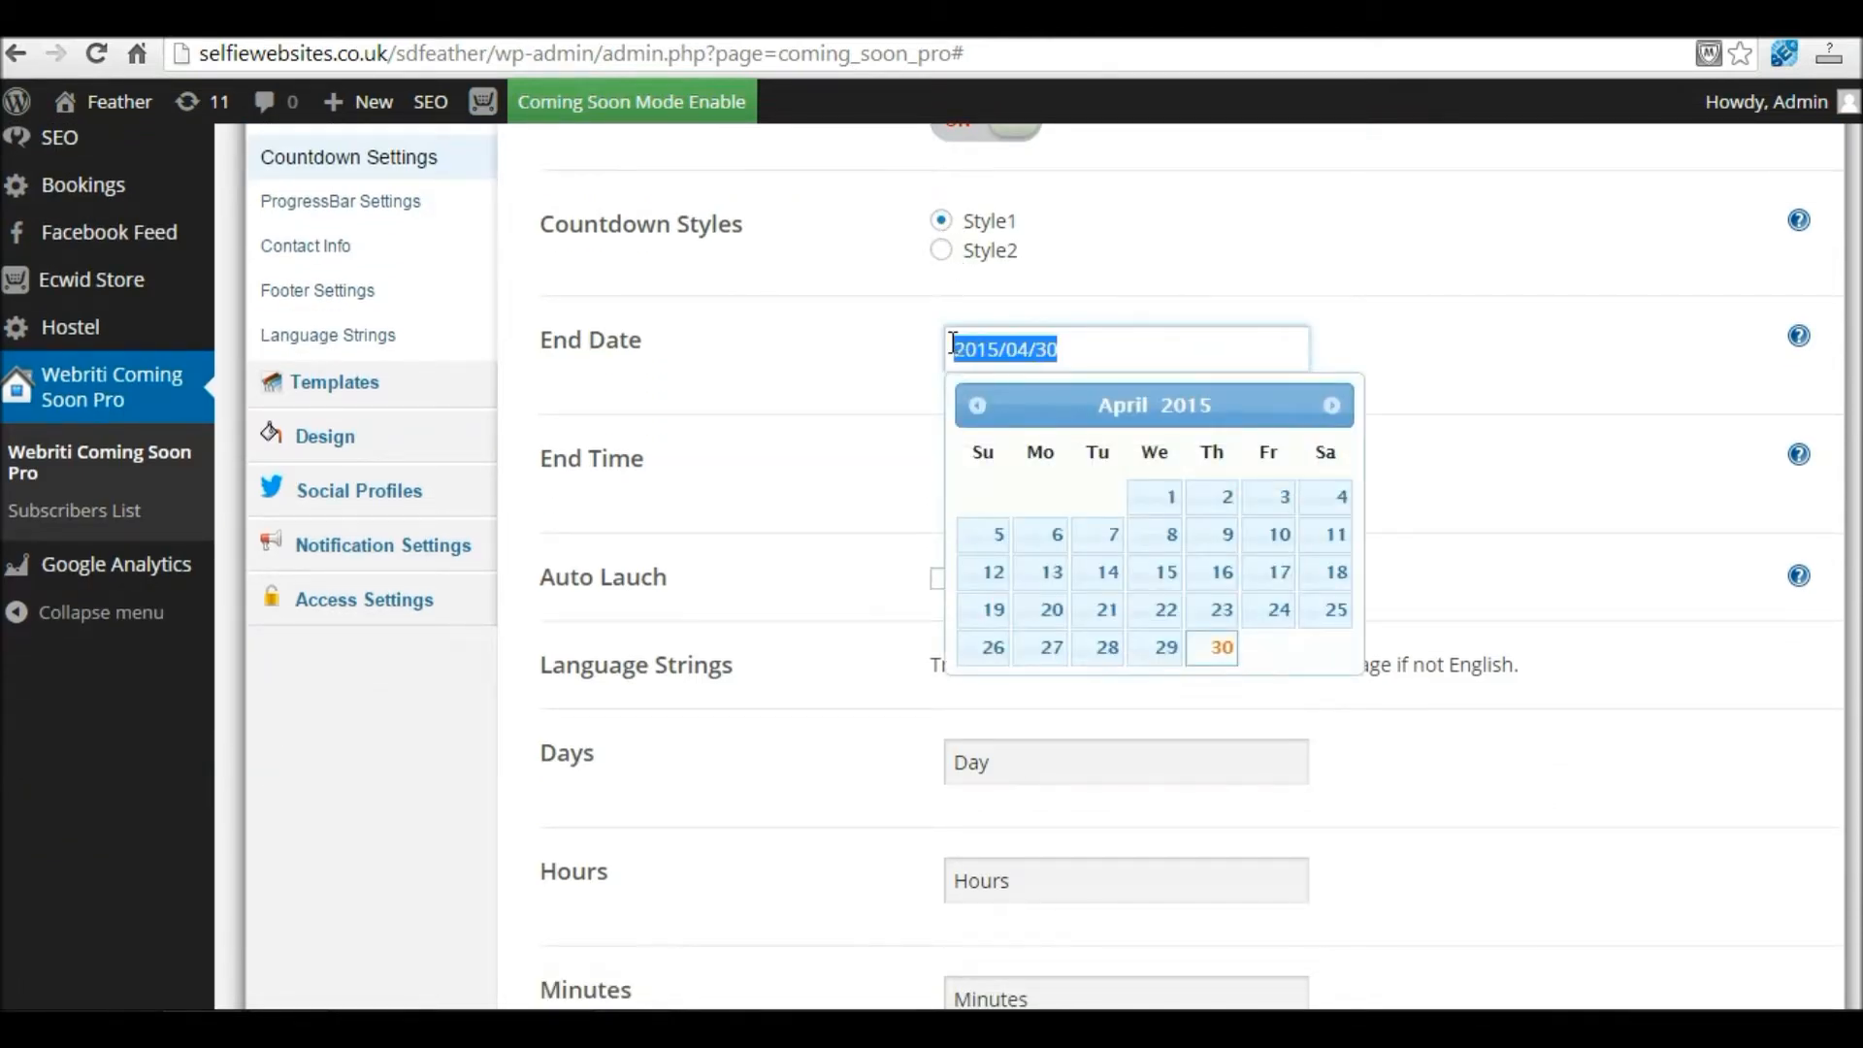
pyautogui.click(1332, 406)
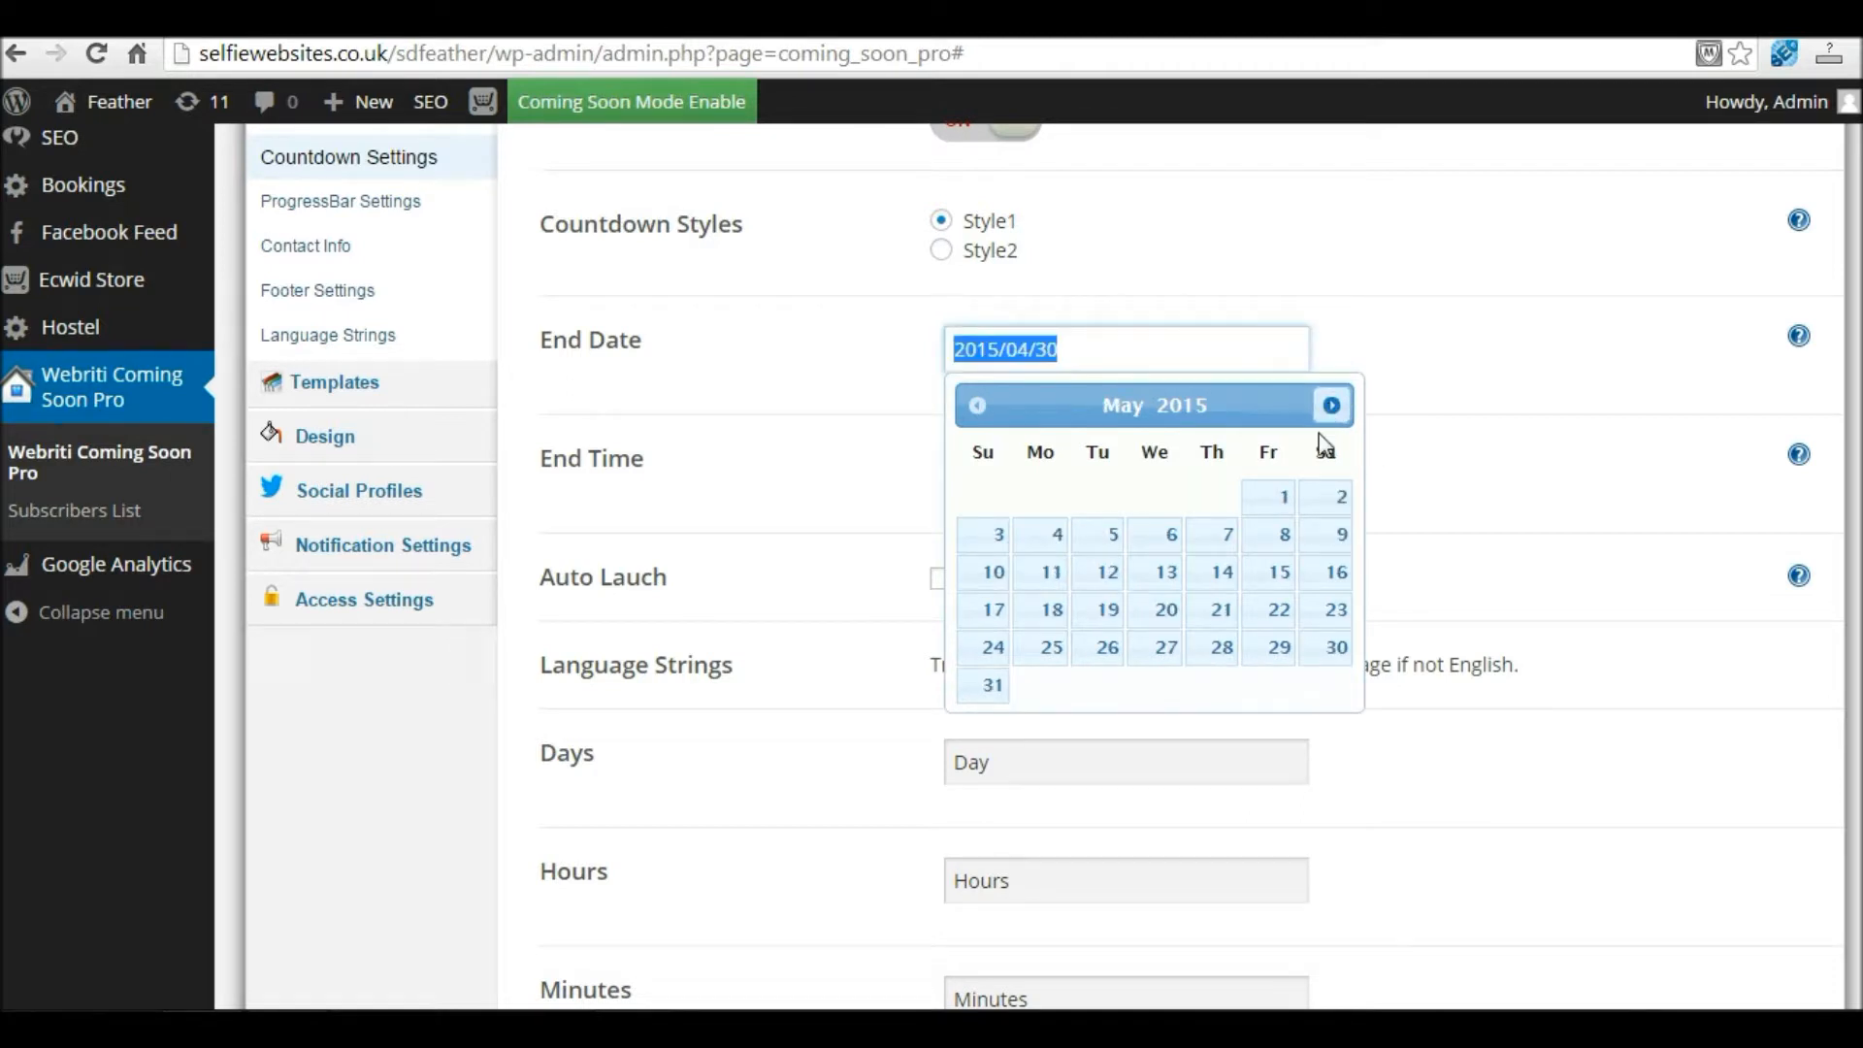
pyautogui.click(1281, 505)
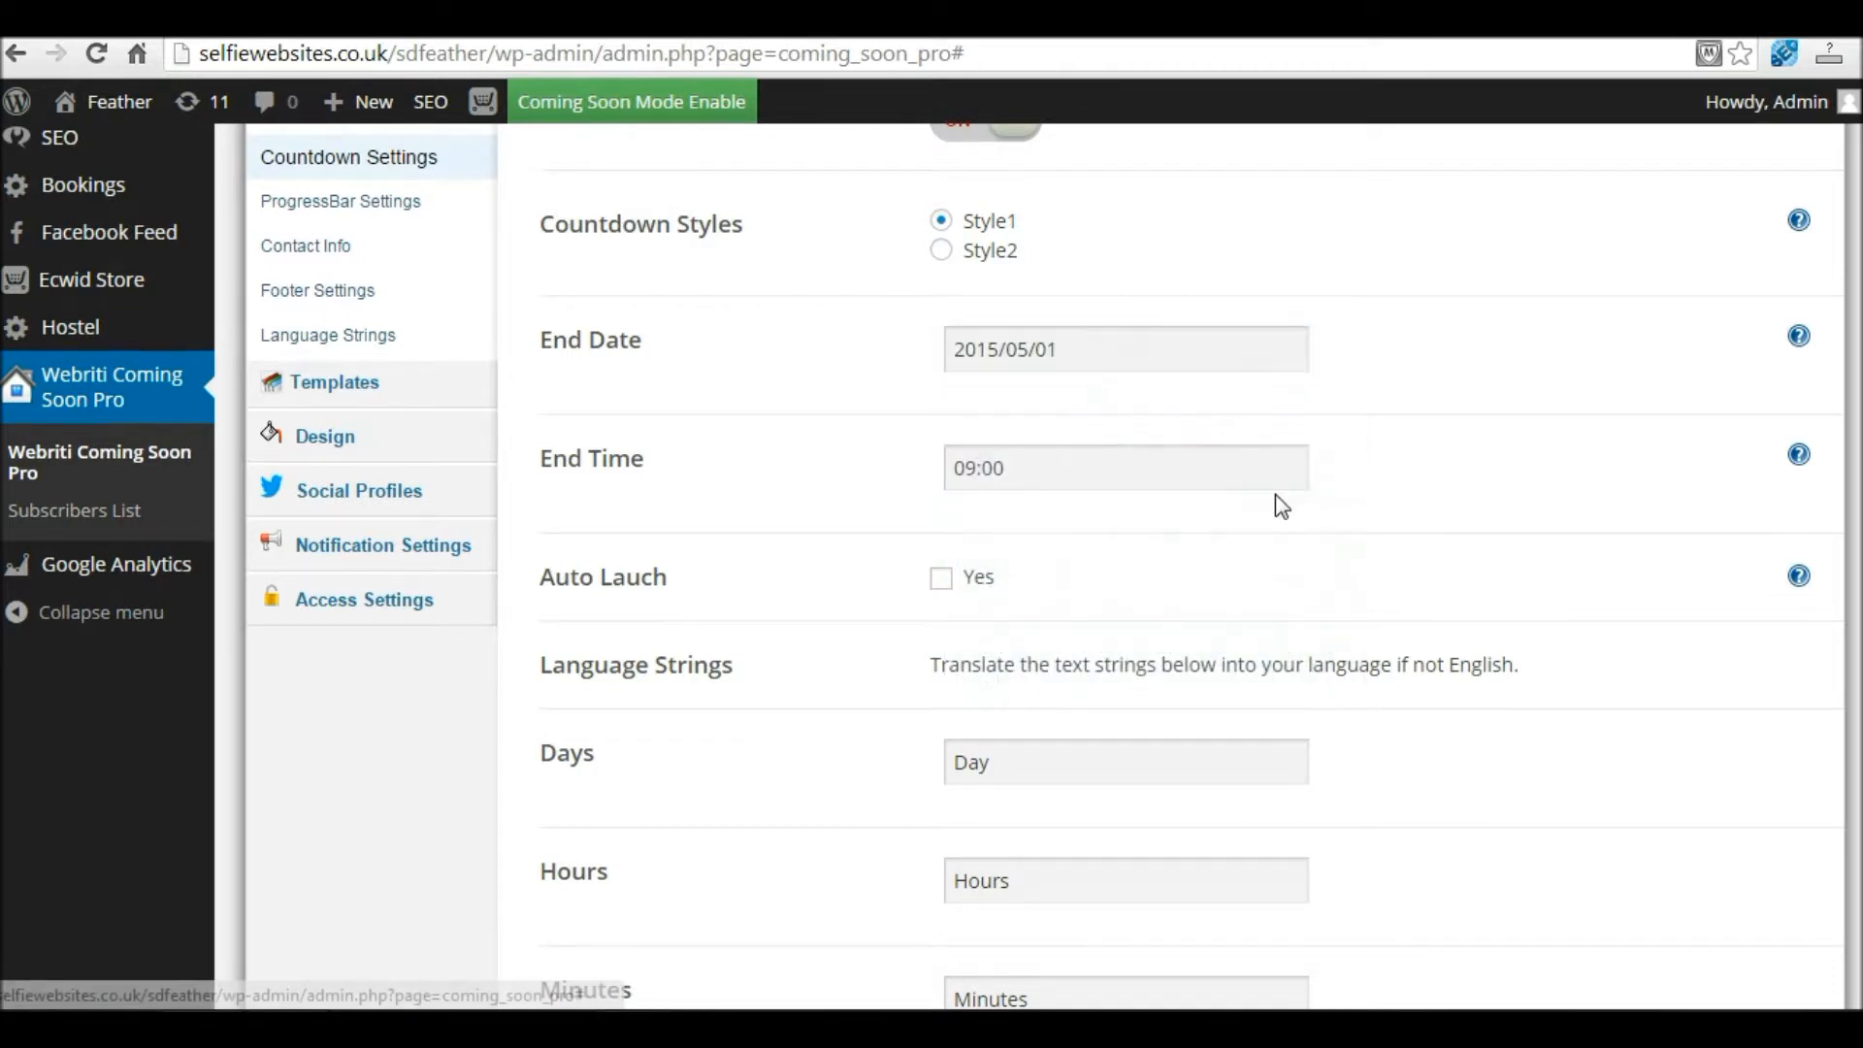
pyautogui.click(1068, 476)
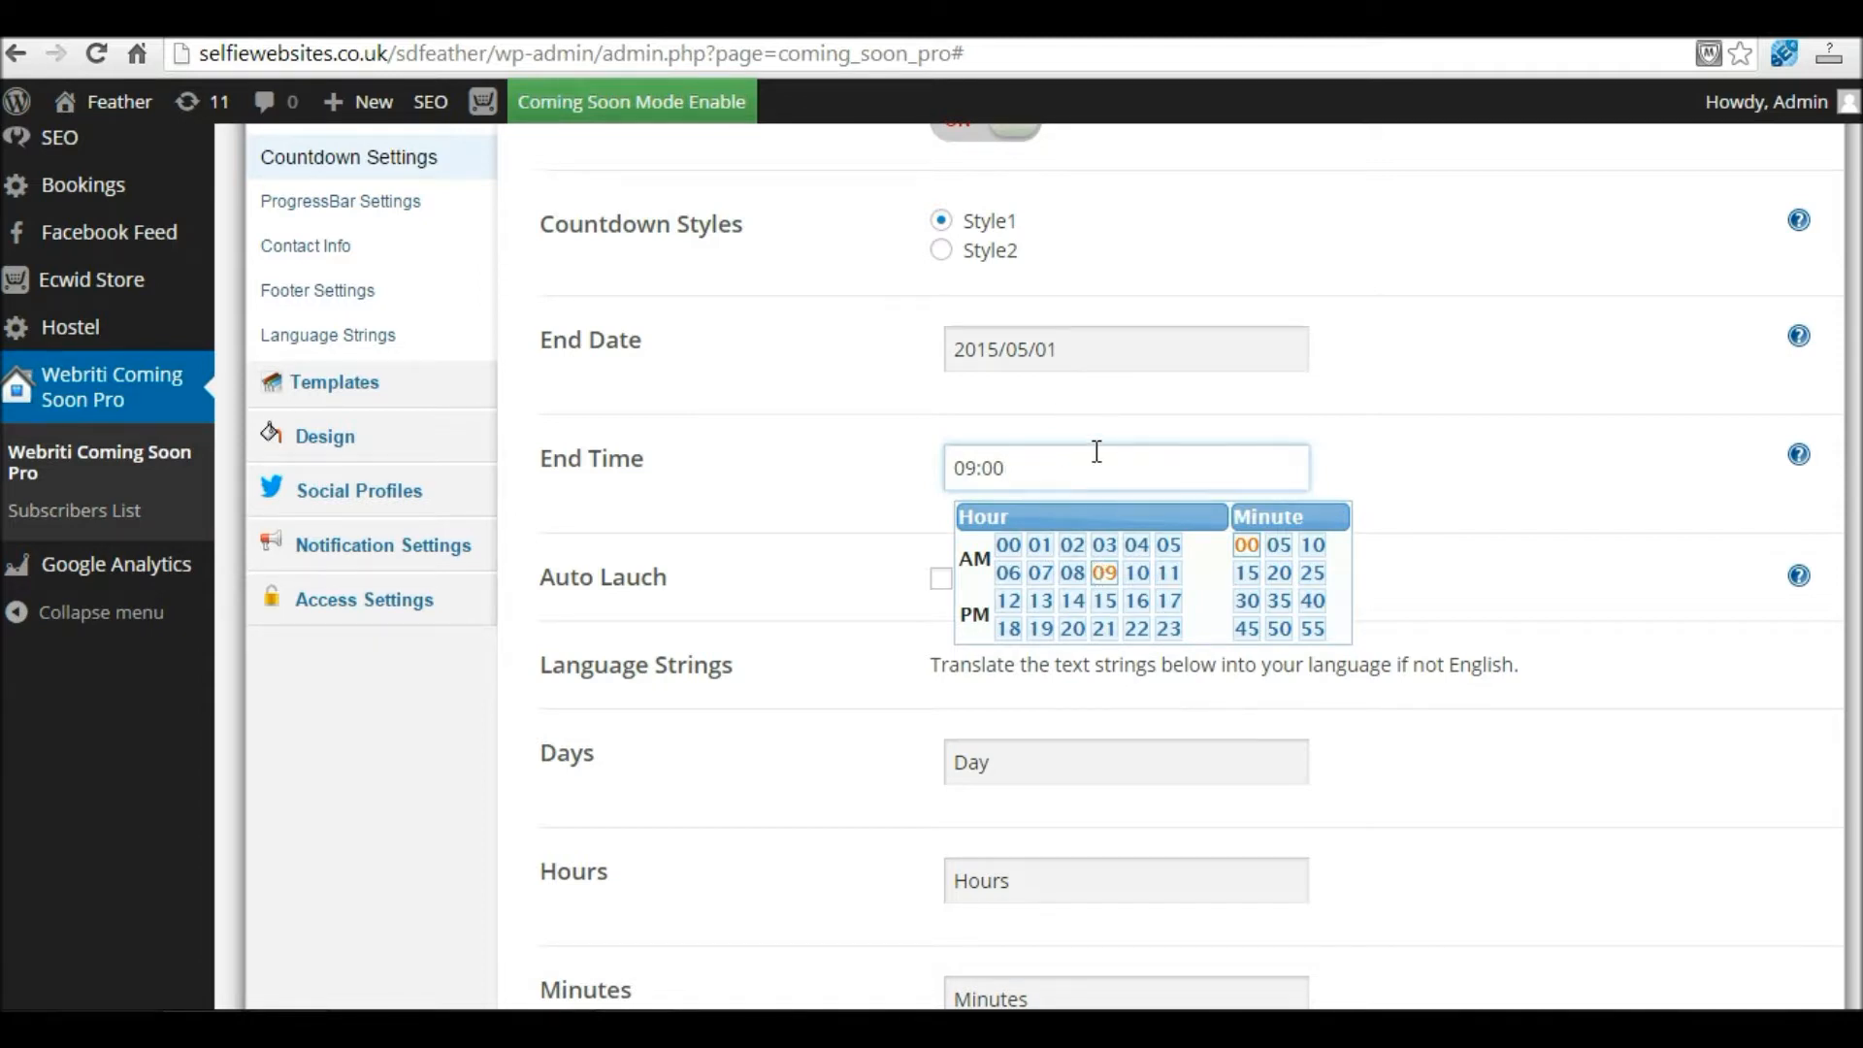
pyautogui.click(1507, 451)
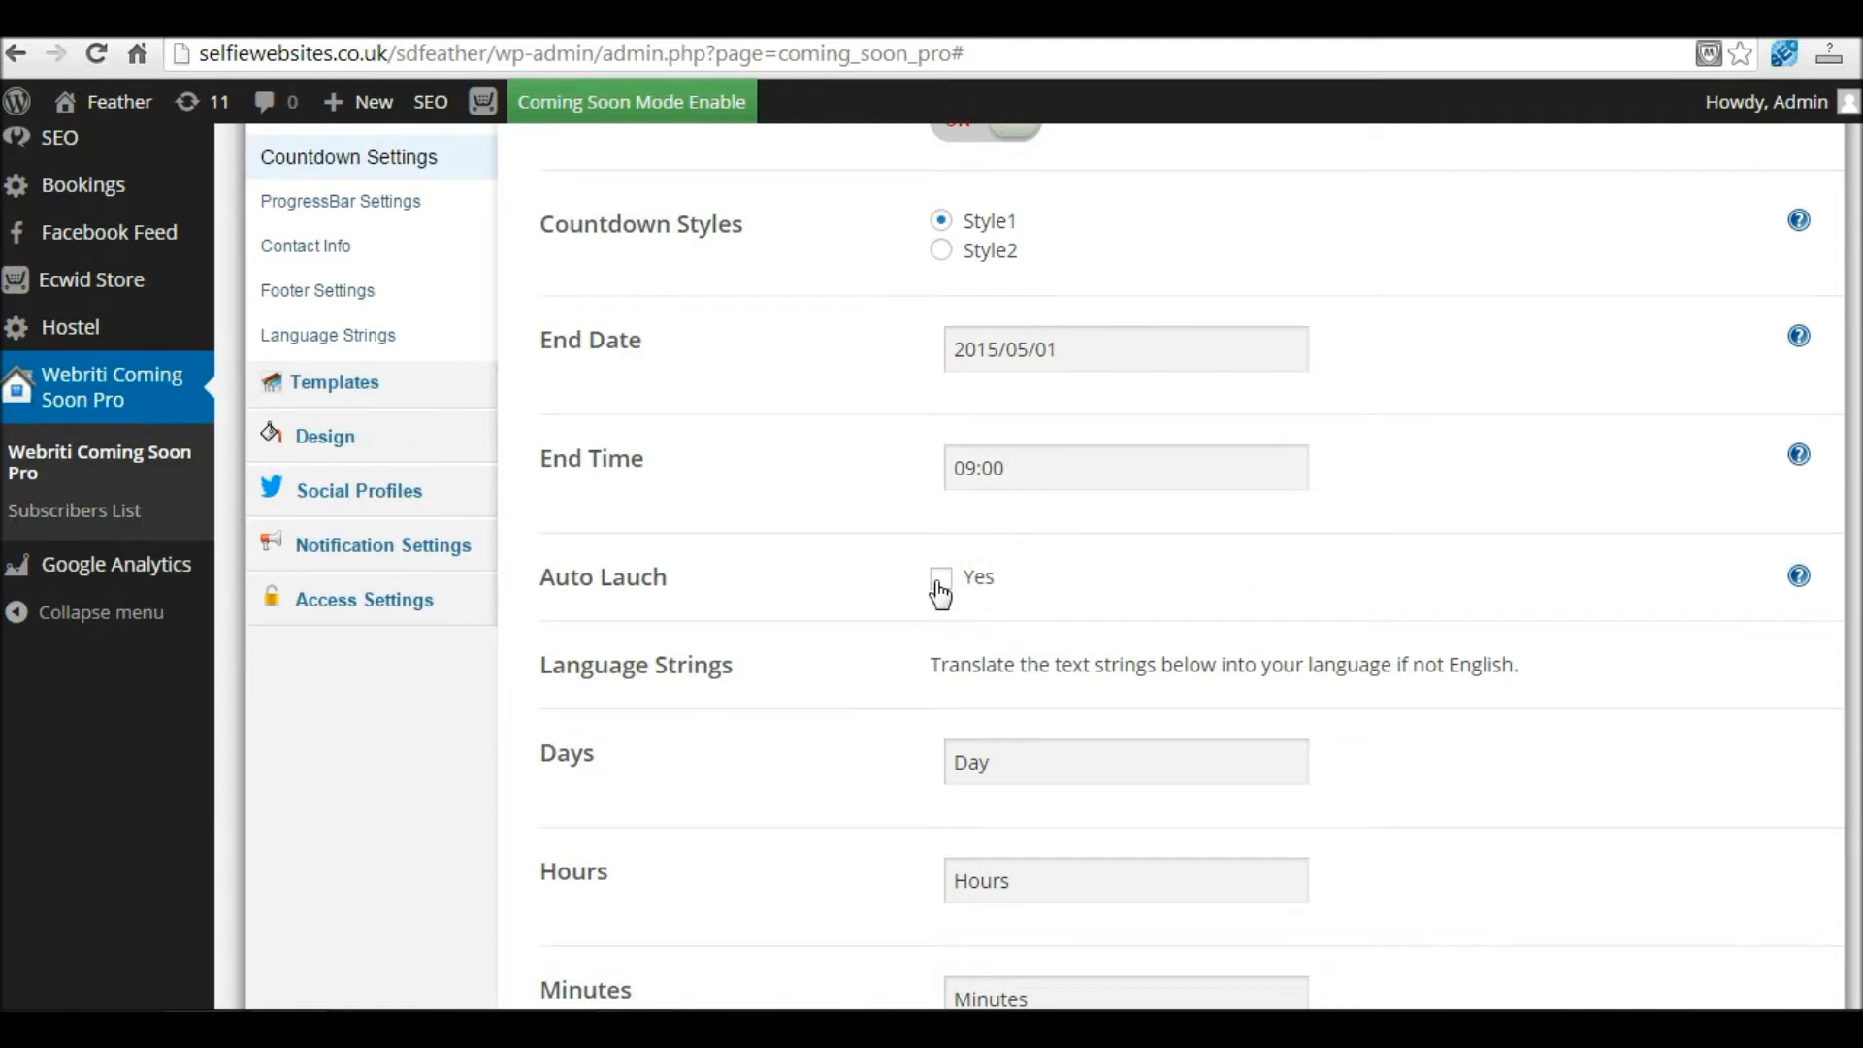
pyautogui.moveTo(1019, 475); pyautogui.dragTo(919, 470)
pyautogui.click(1075, 349)
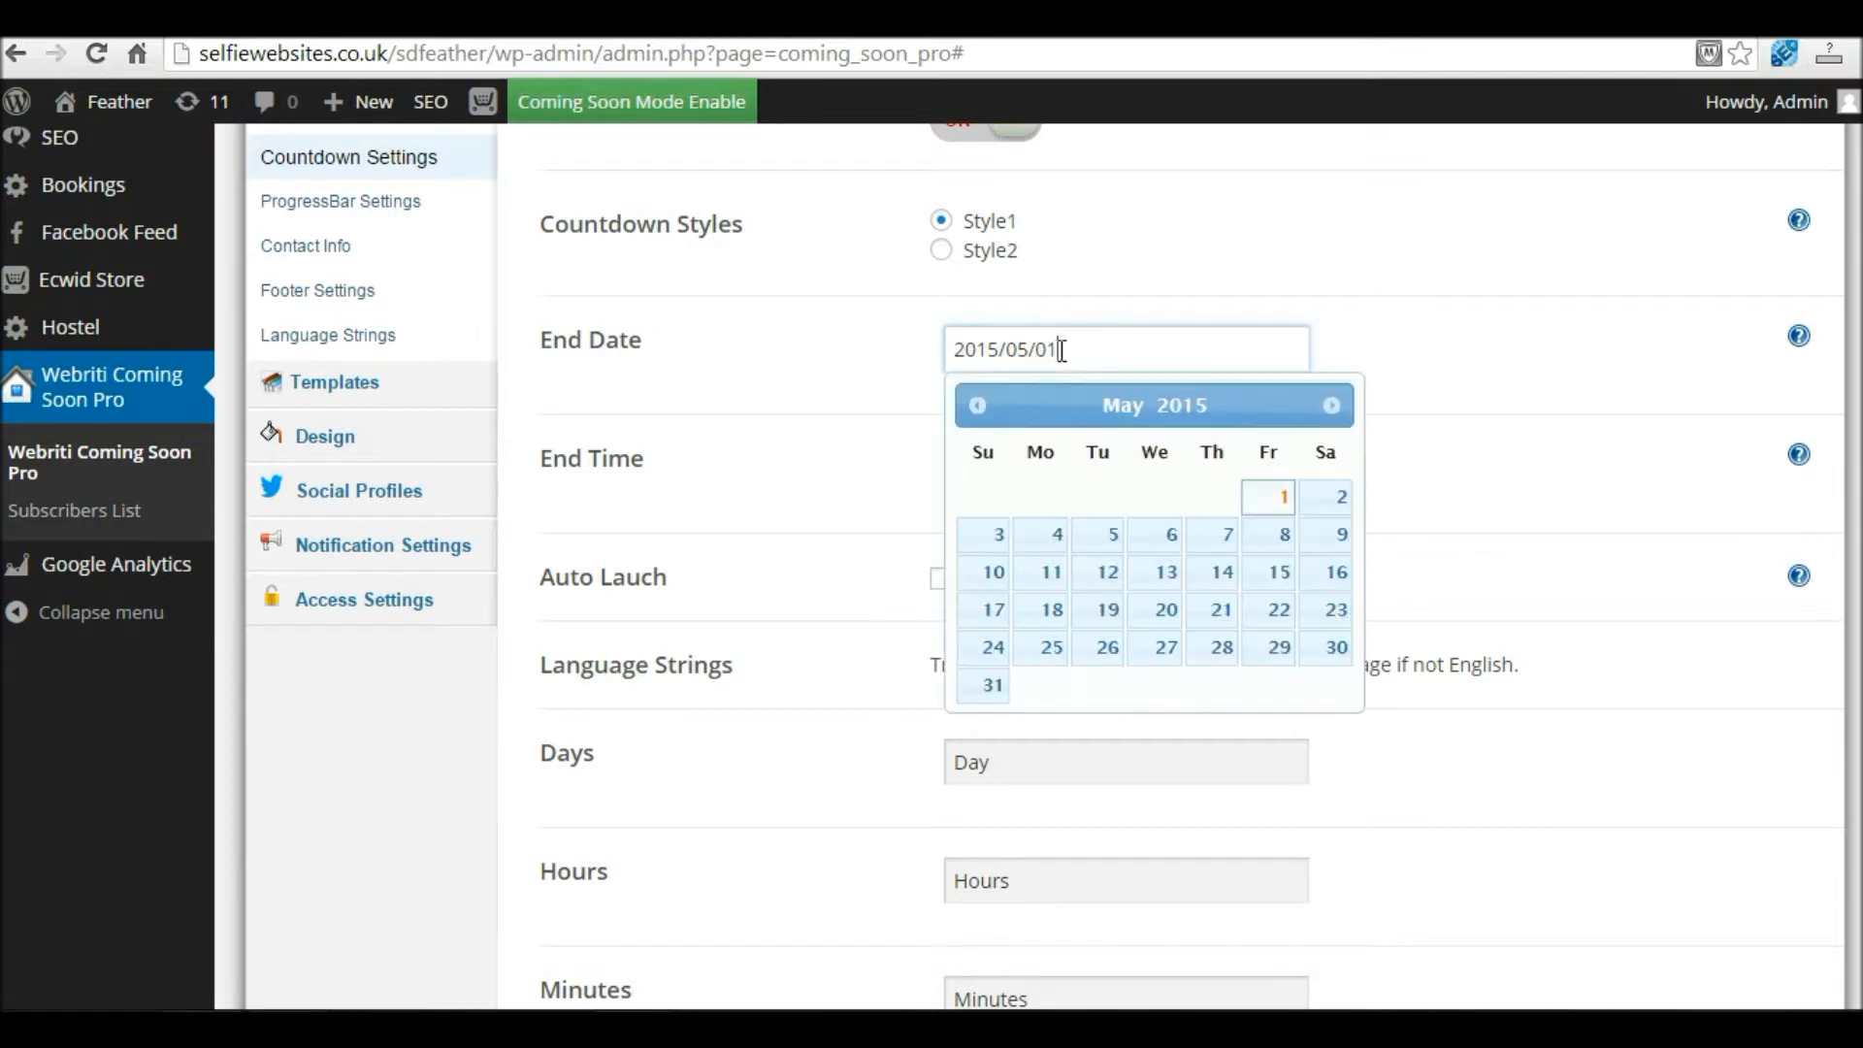
pyautogui.click(879, 356)
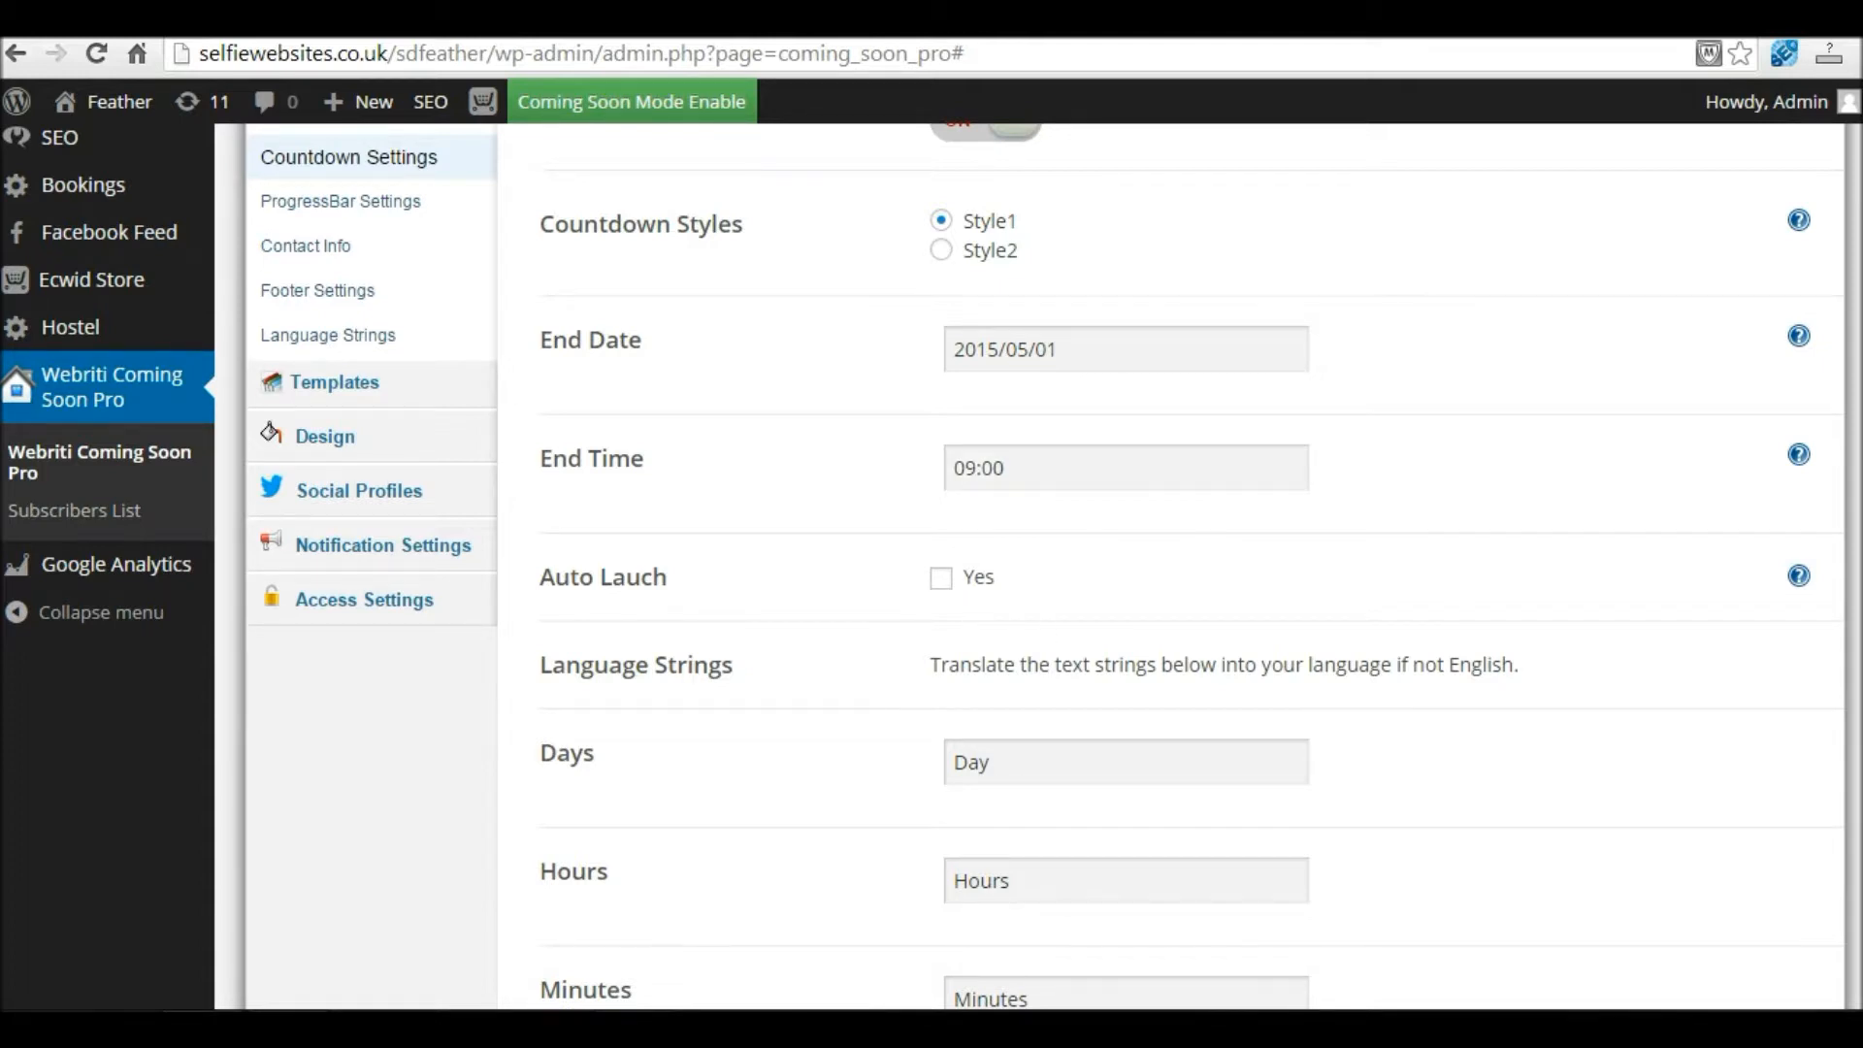
# Step: Change the countdown labels to Day, Hours, Minutes and Seconds, save, and preview in a new tab
pyautogui.scroll(-4, 1837, 708)
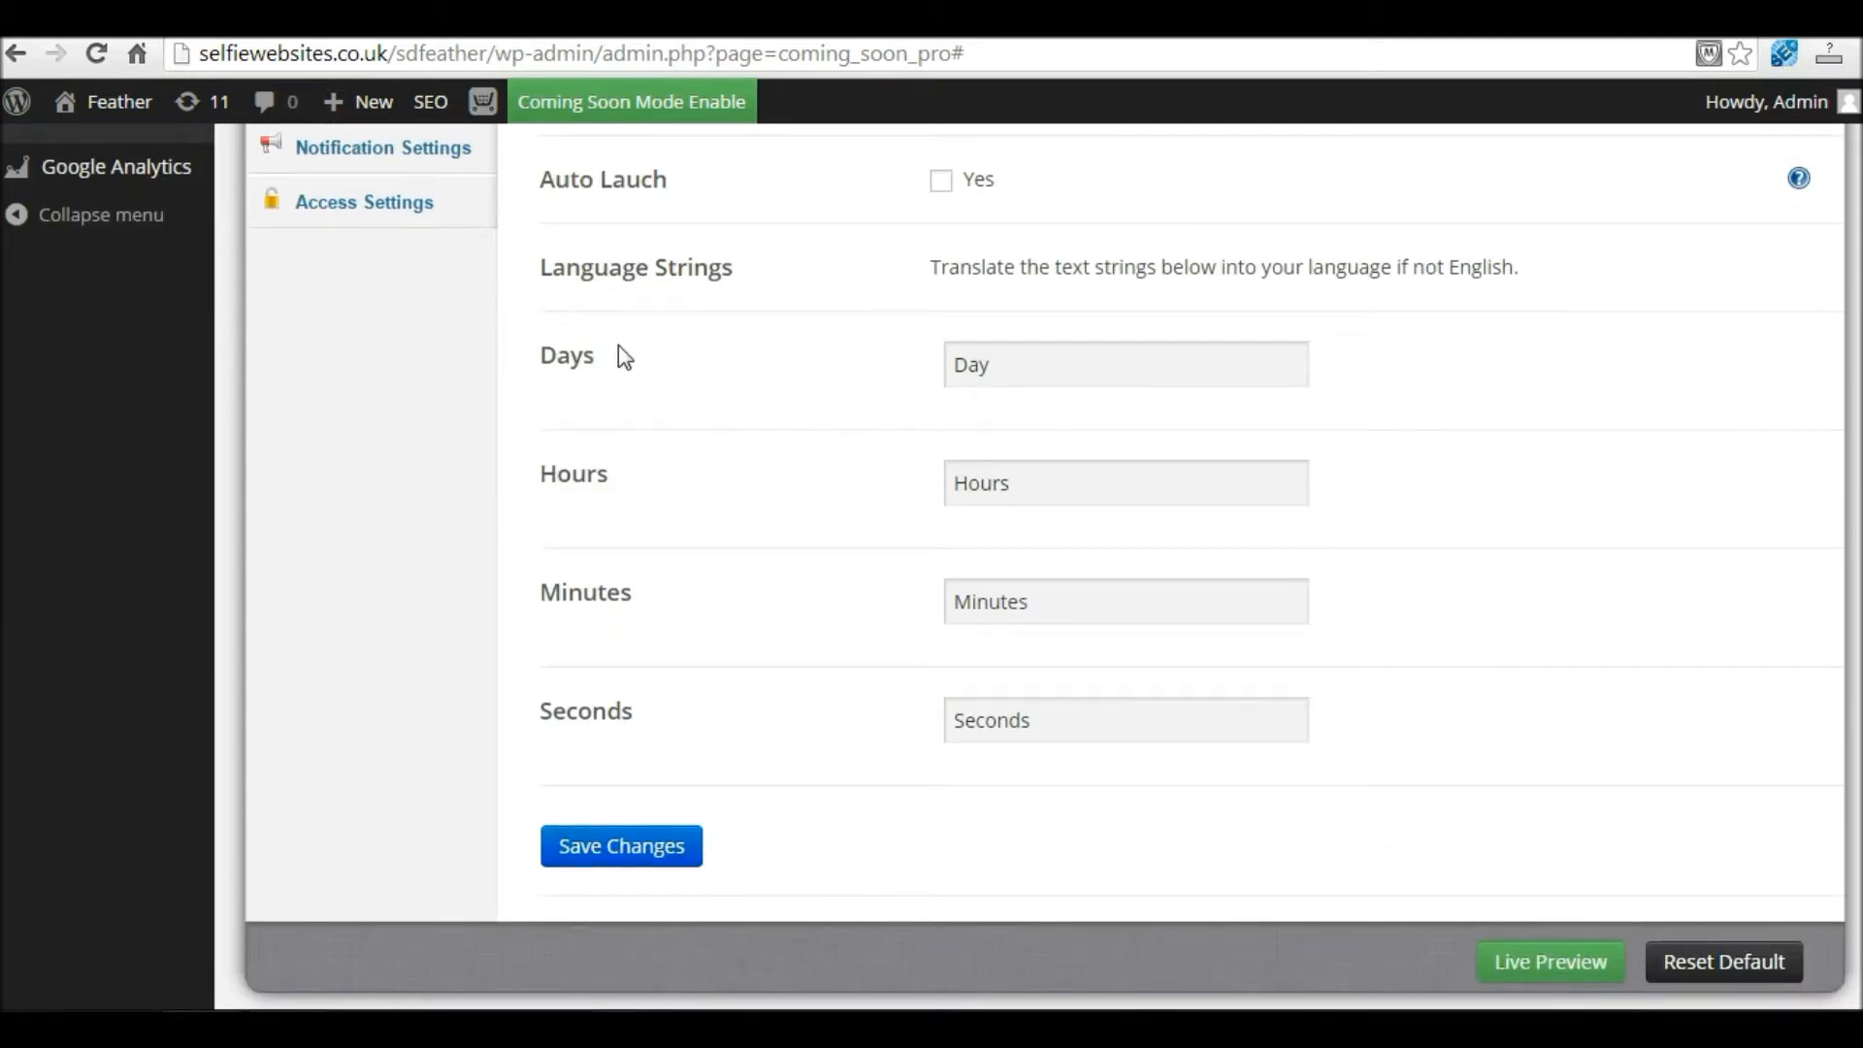
pyautogui.click(994, 366)
pyautogui.click(1017, 482)
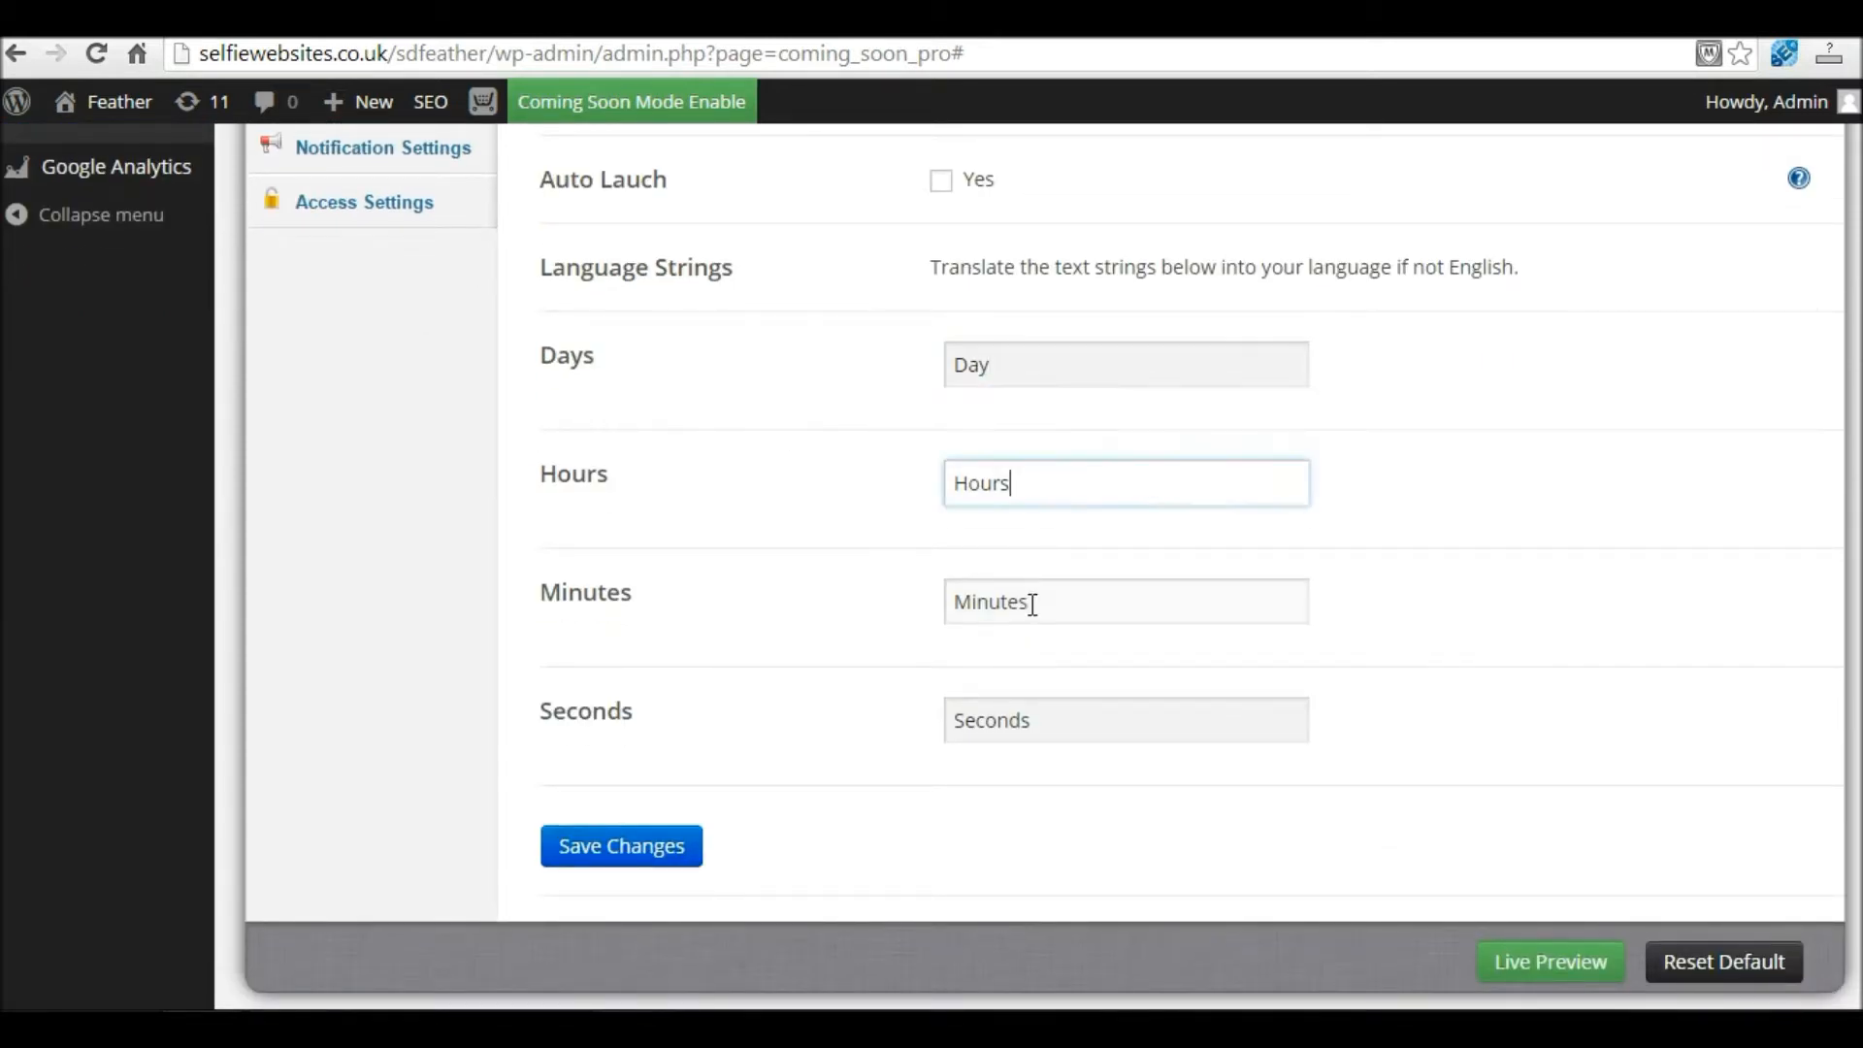
pyautogui.click(1033, 603)
pyautogui.click(1036, 723)
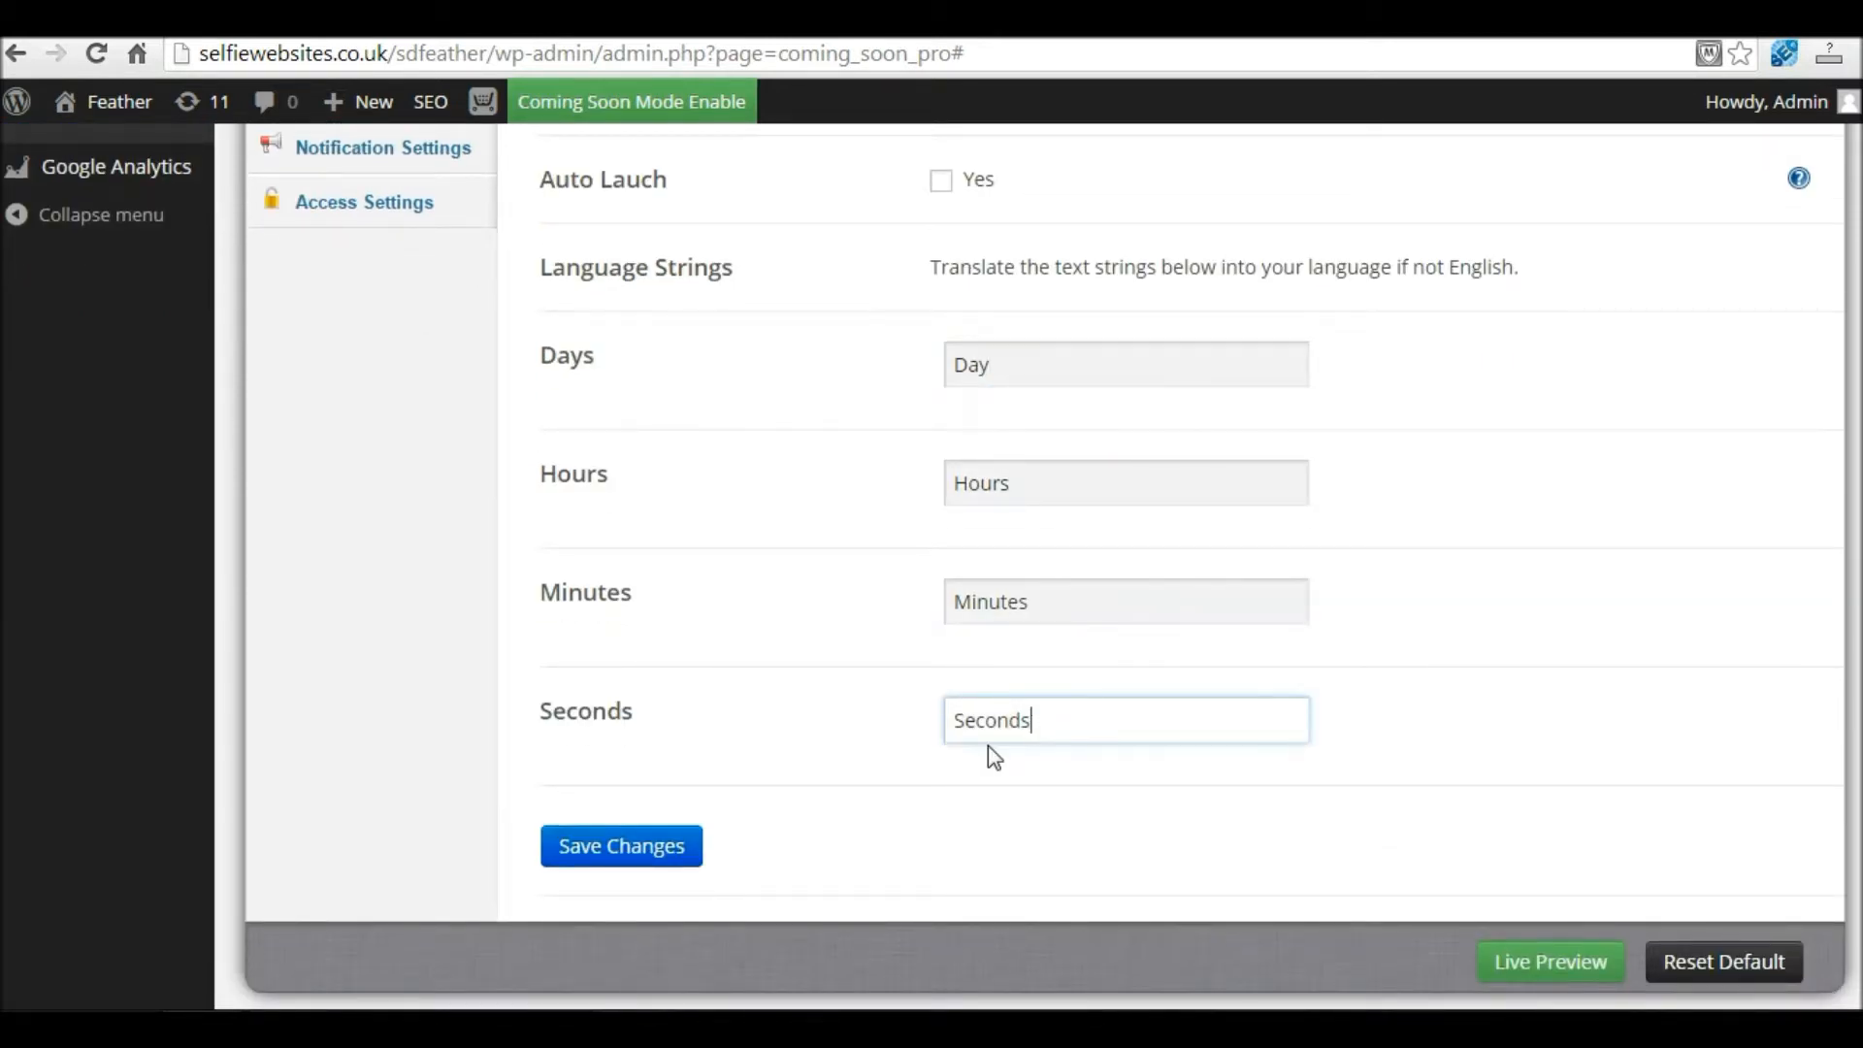
pyautogui.click(643, 854)
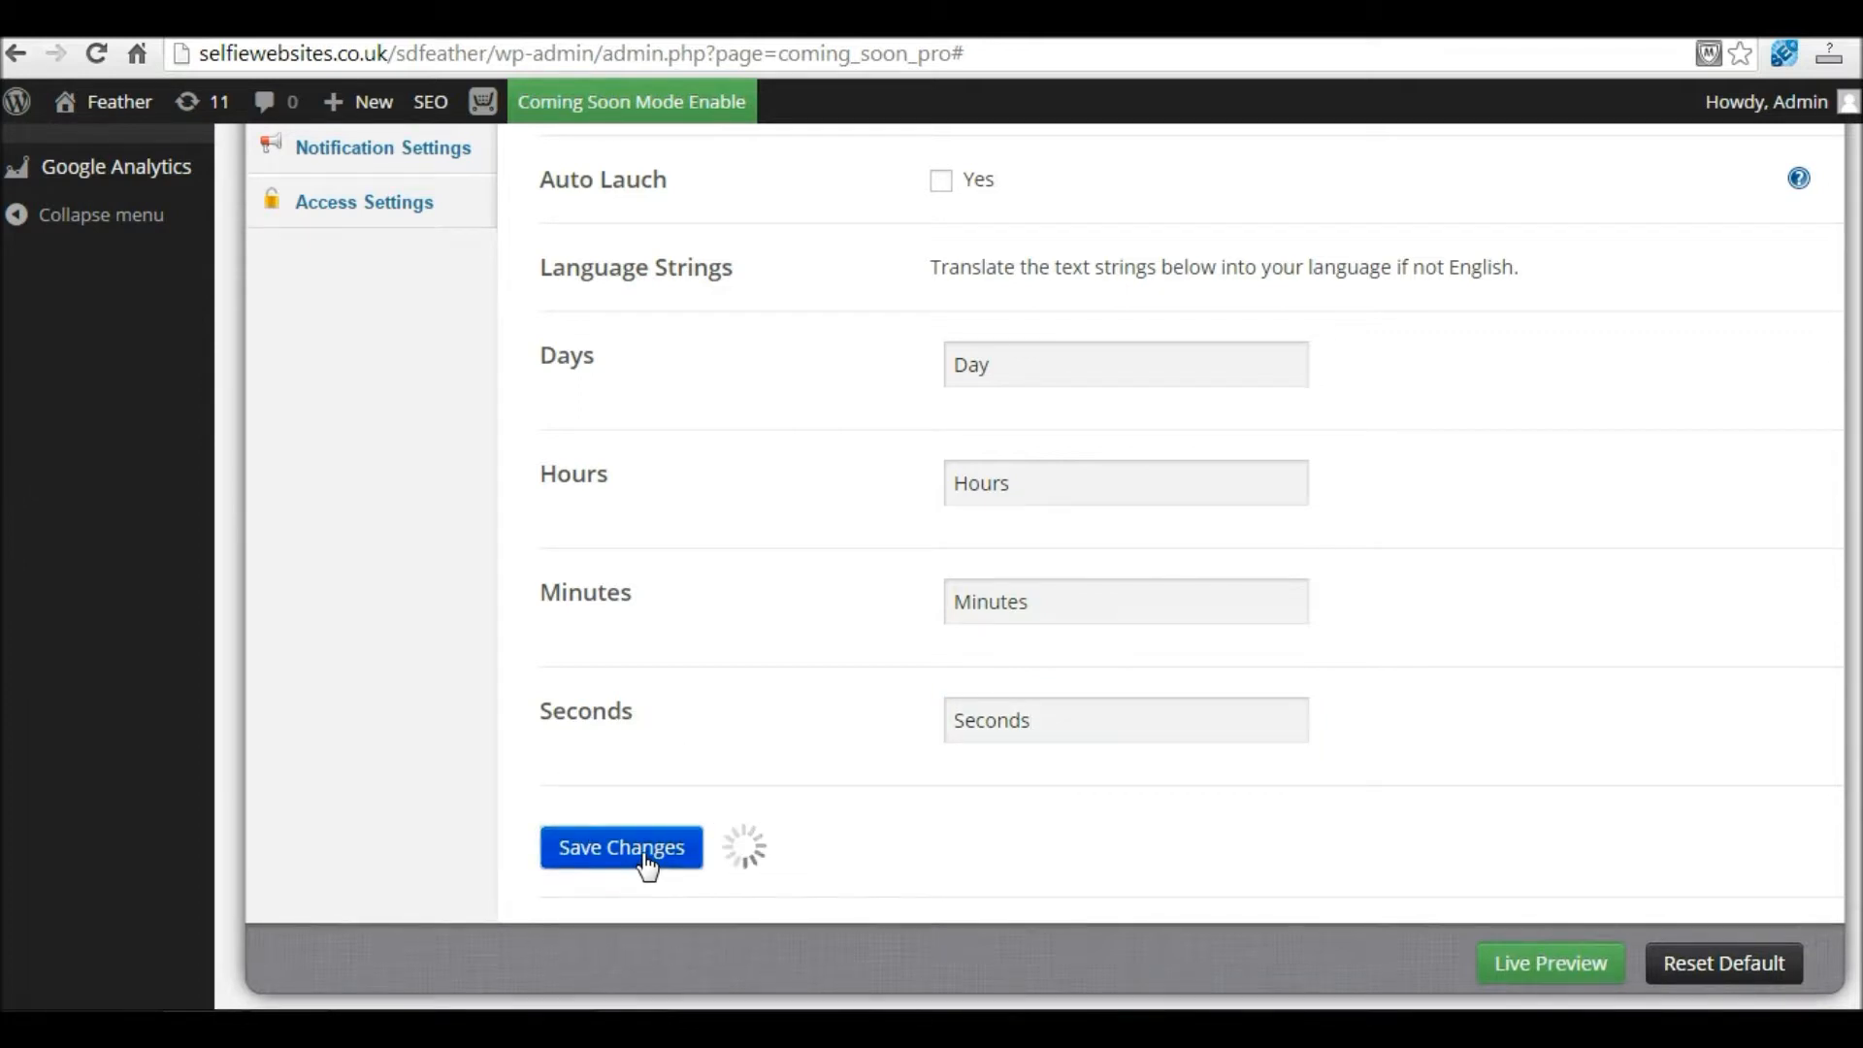
pyautogui.rightClick(1523, 965)
pyautogui.click(1638, 763)
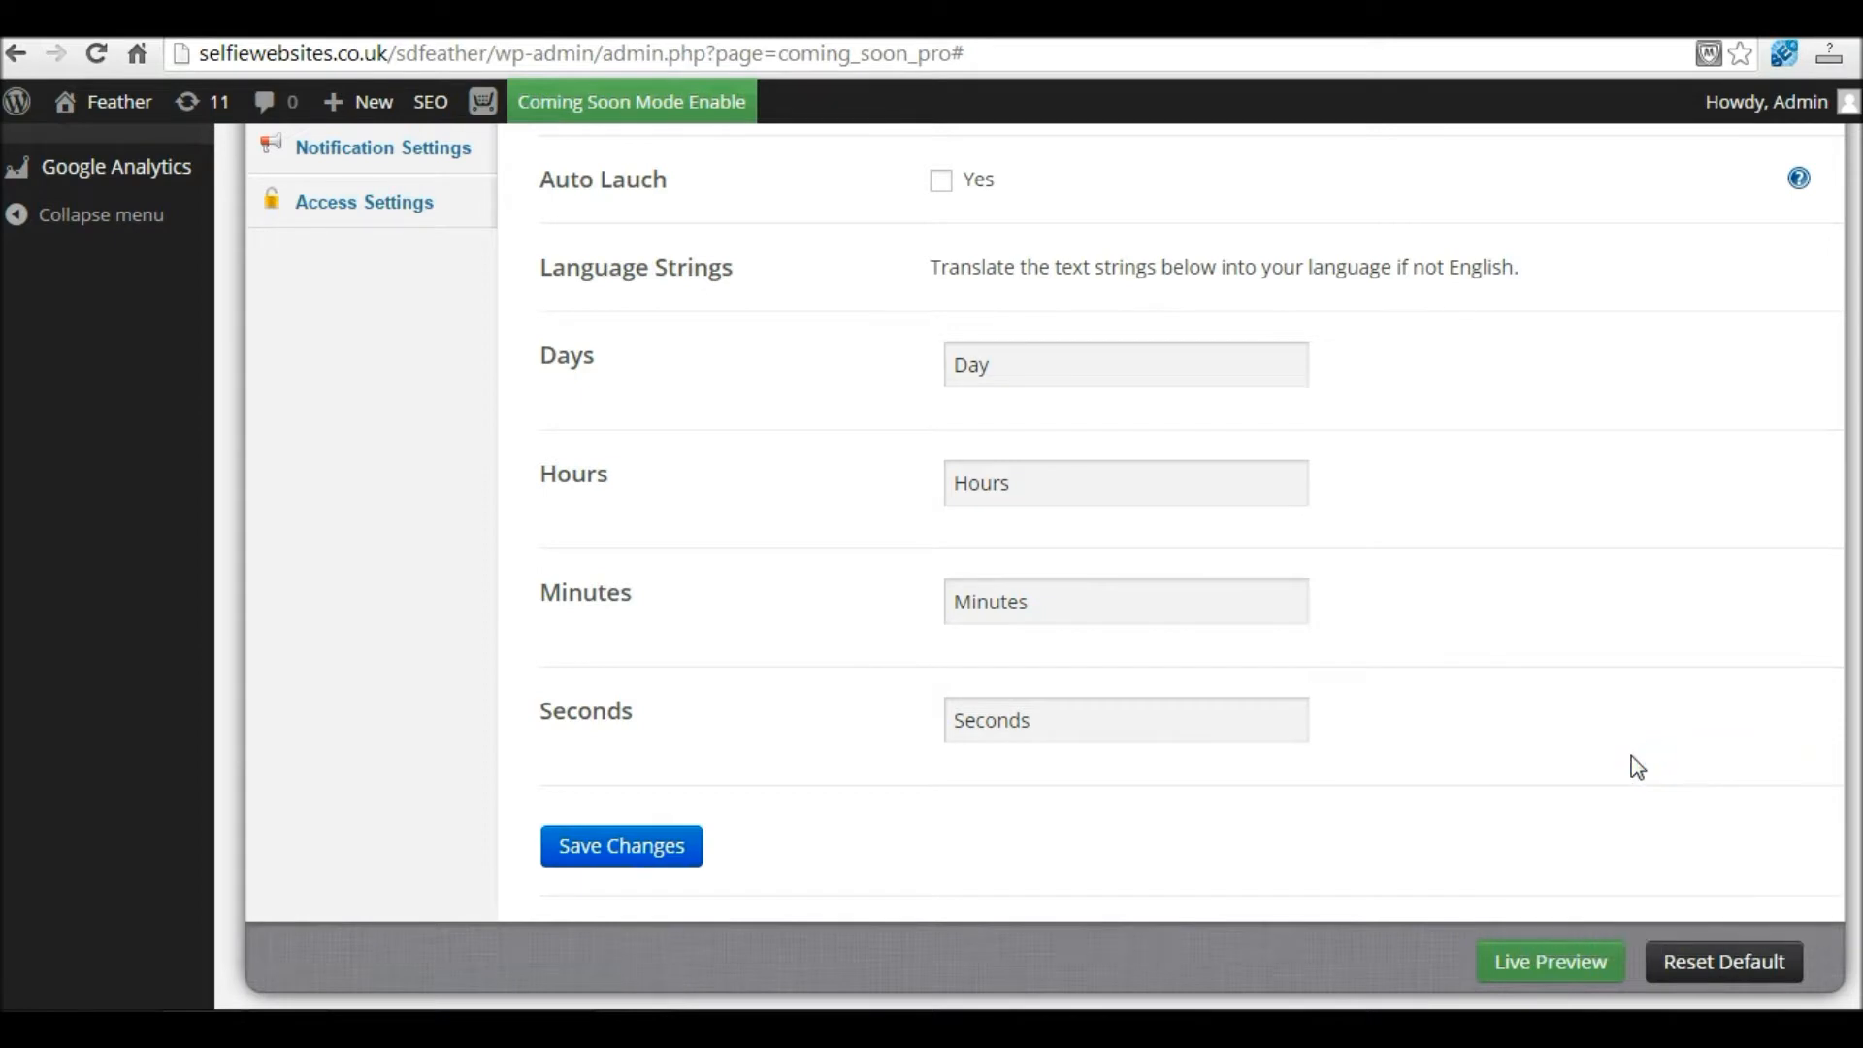
pyautogui.hotkey('ctrl', 'Tab')
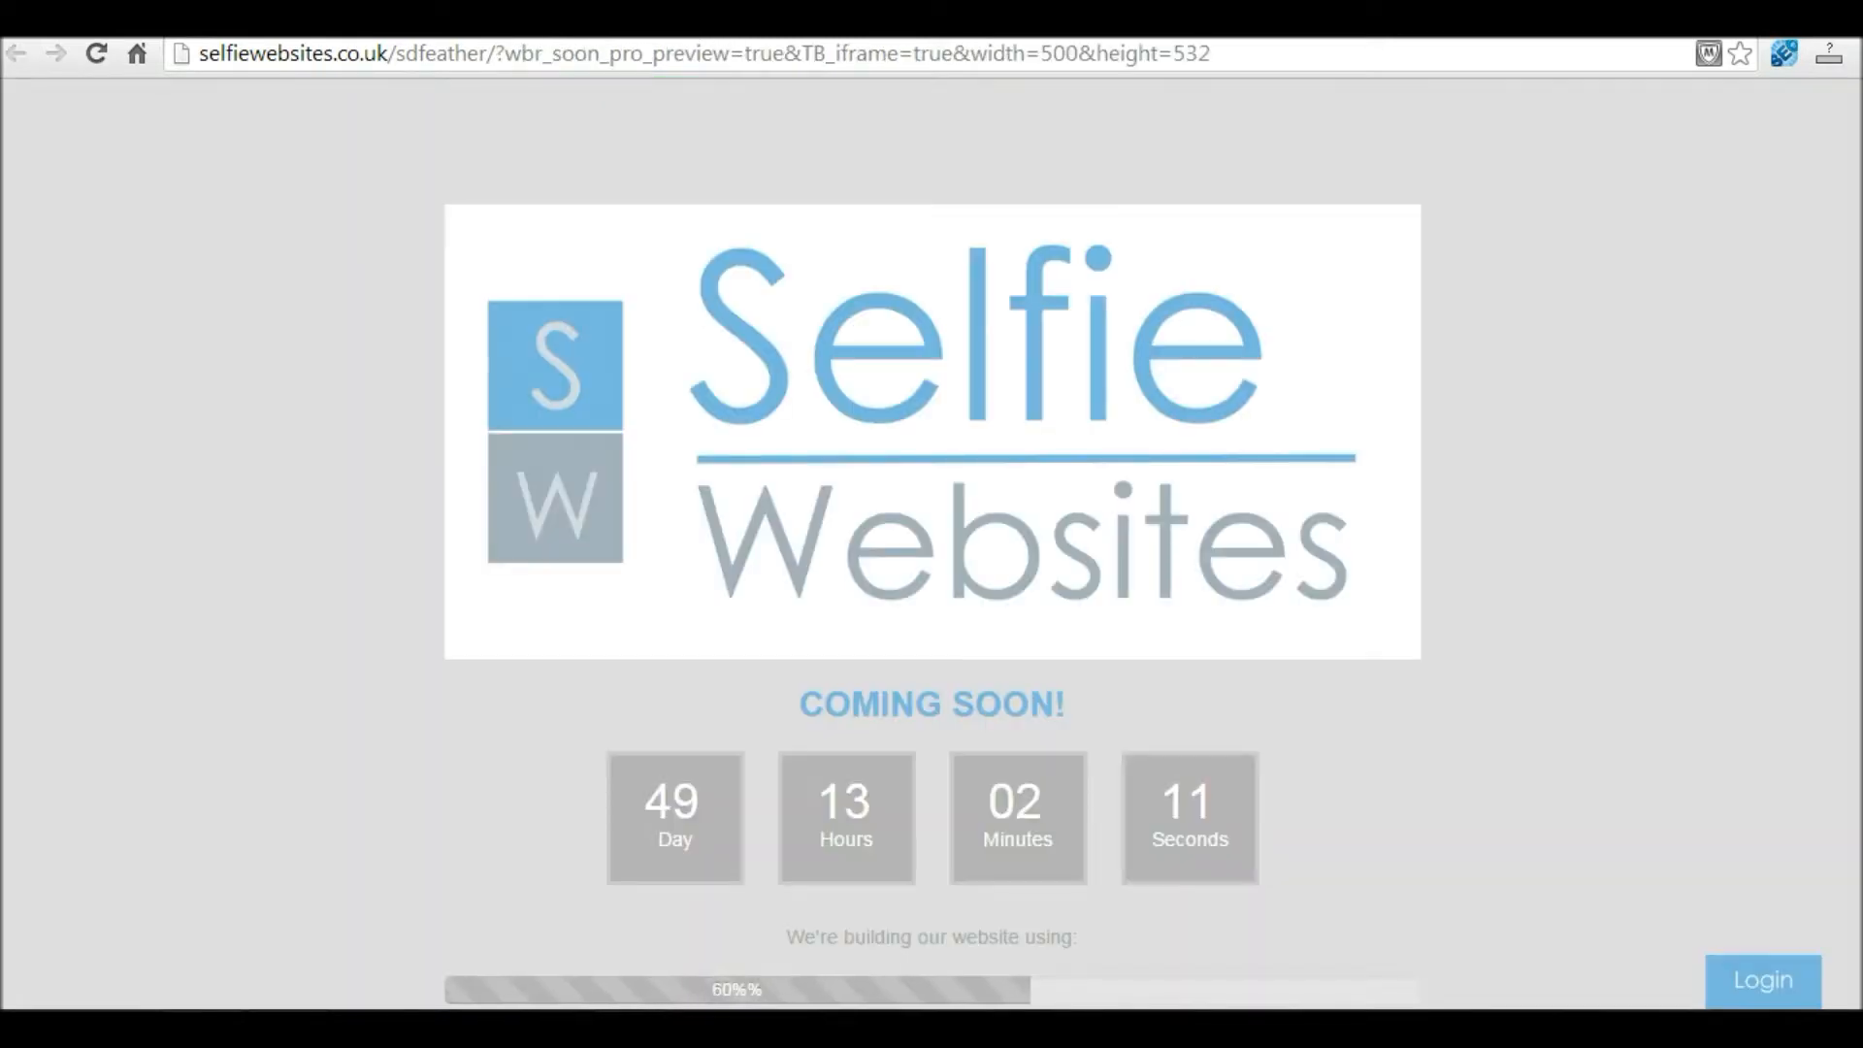
pyautogui.scroll(-1, 931, 582)
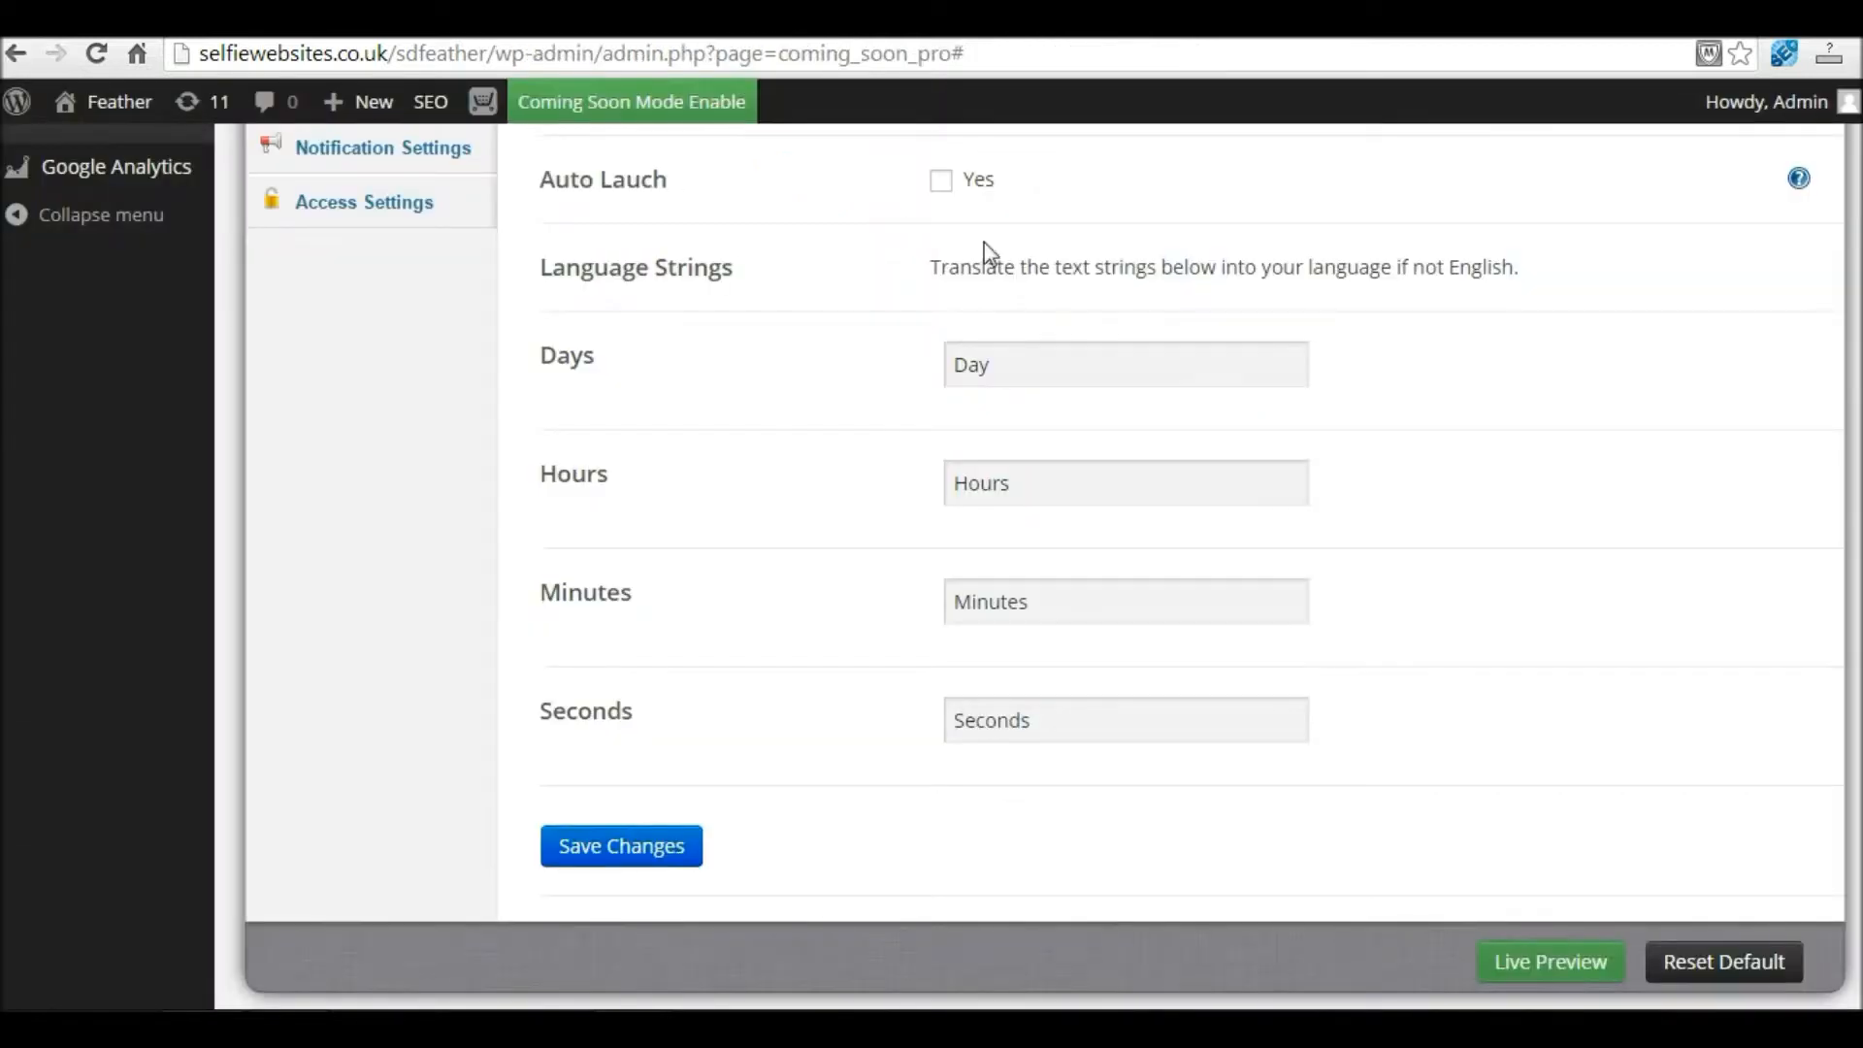
pyautogui.scroll(5, 931, 563)
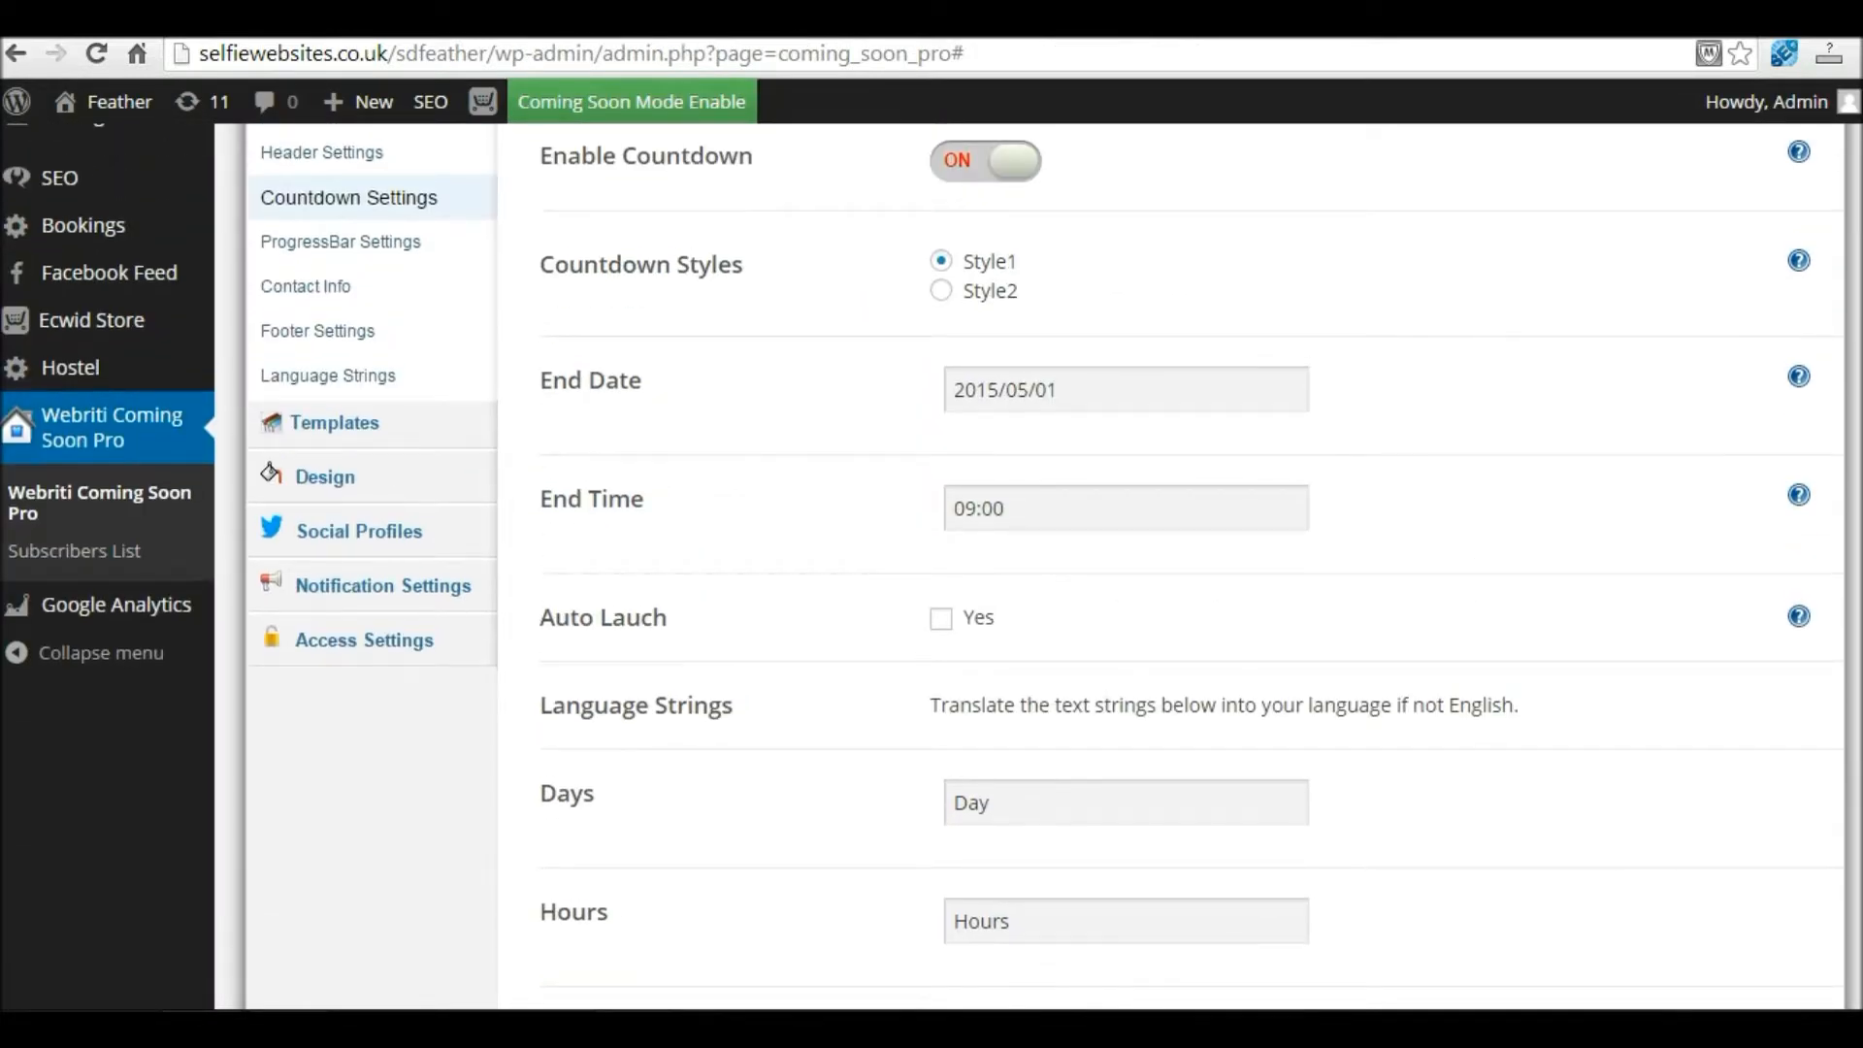
# Step: In Design > Text & Color, make the countdown and progress bar colour red (#dd3333)
pyautogui.click(325, 477)
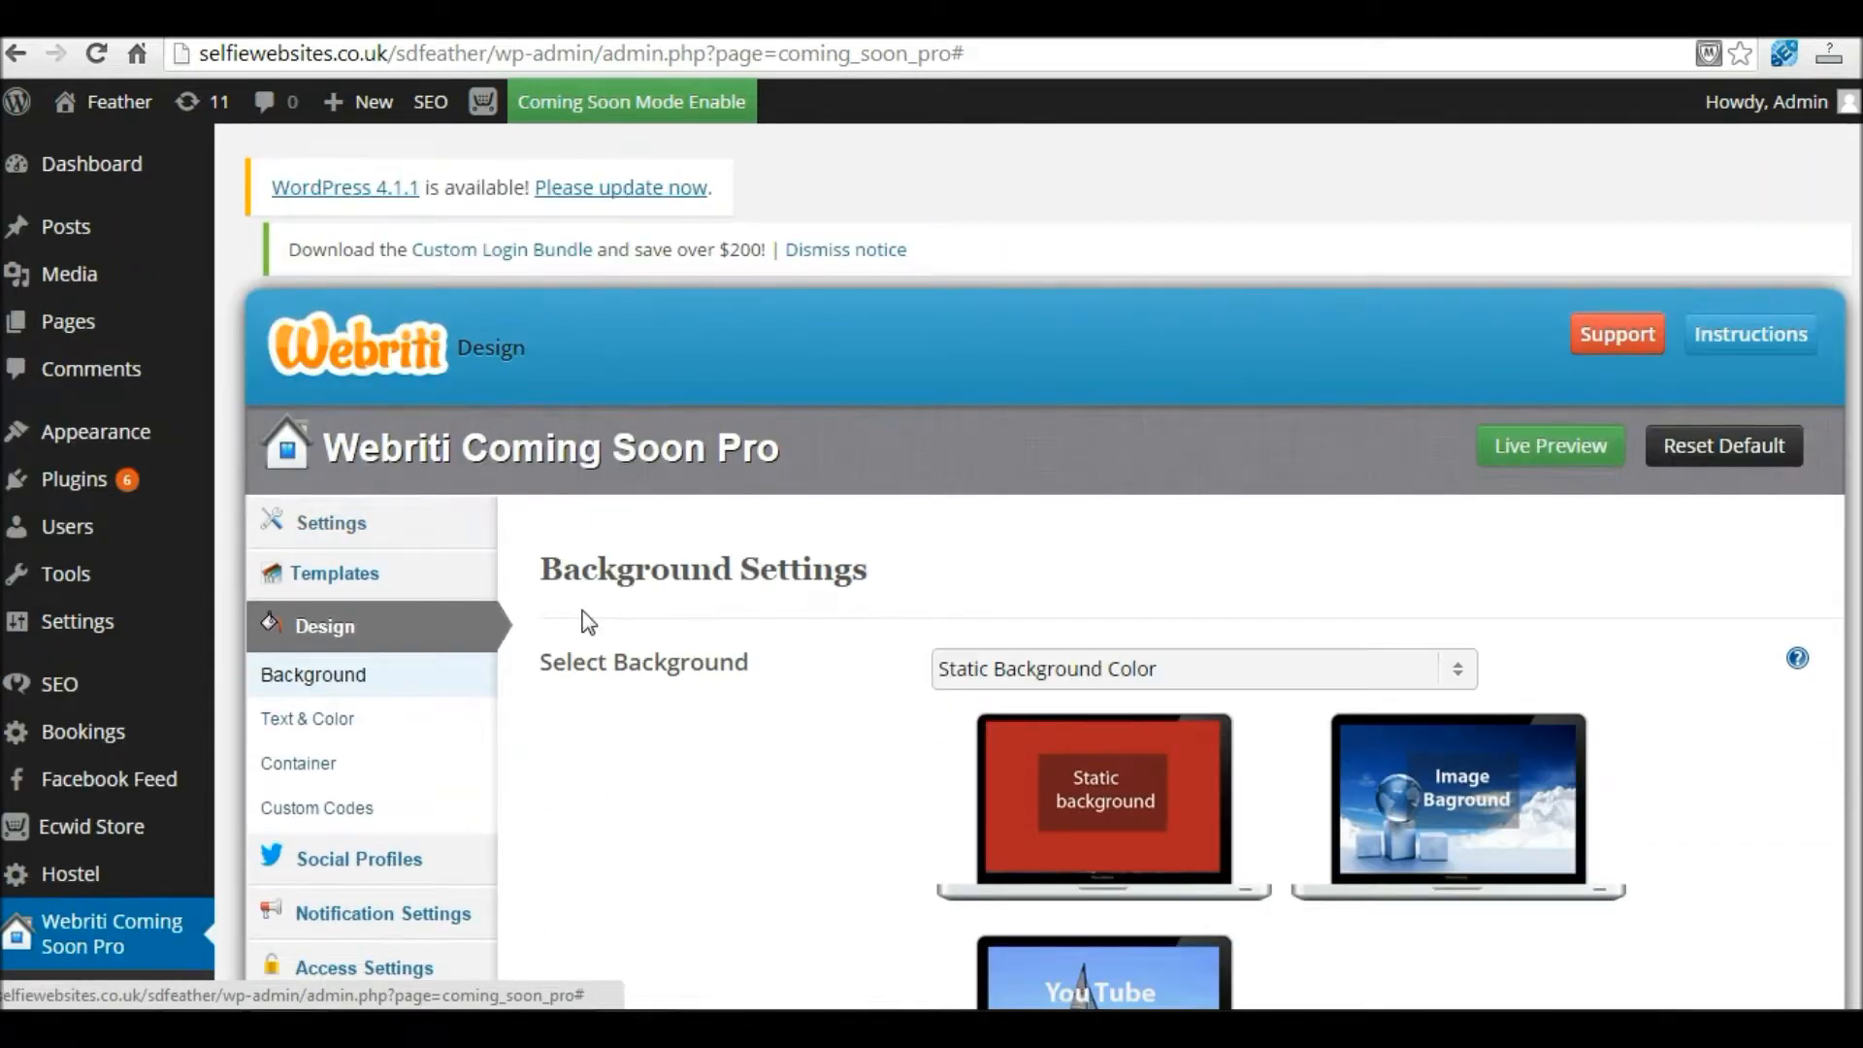
pyautogui.scroll(-1, 466, 601)
pyautogui.click(316, 582)
pyautogui.scroll(-3, 1853, 583)
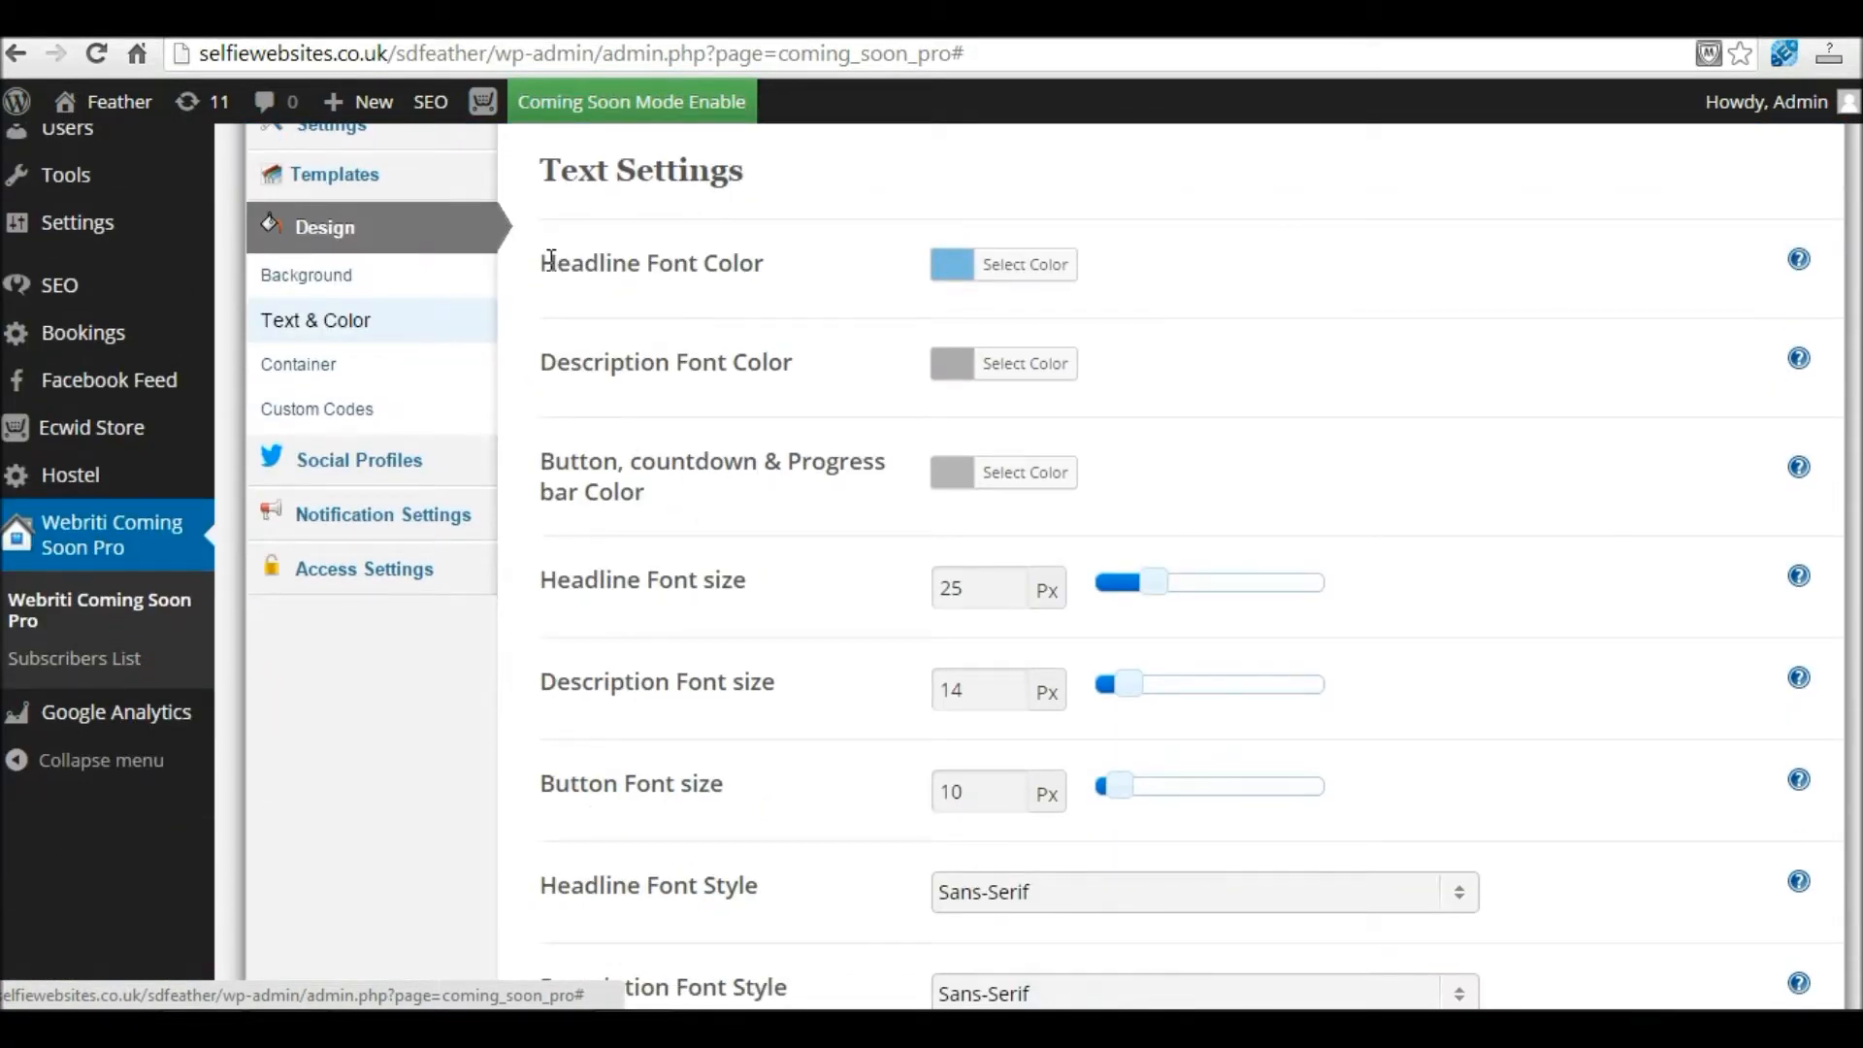
pyautogui.moveTo(549, 258); pyautogui.dragTo(778, 266)
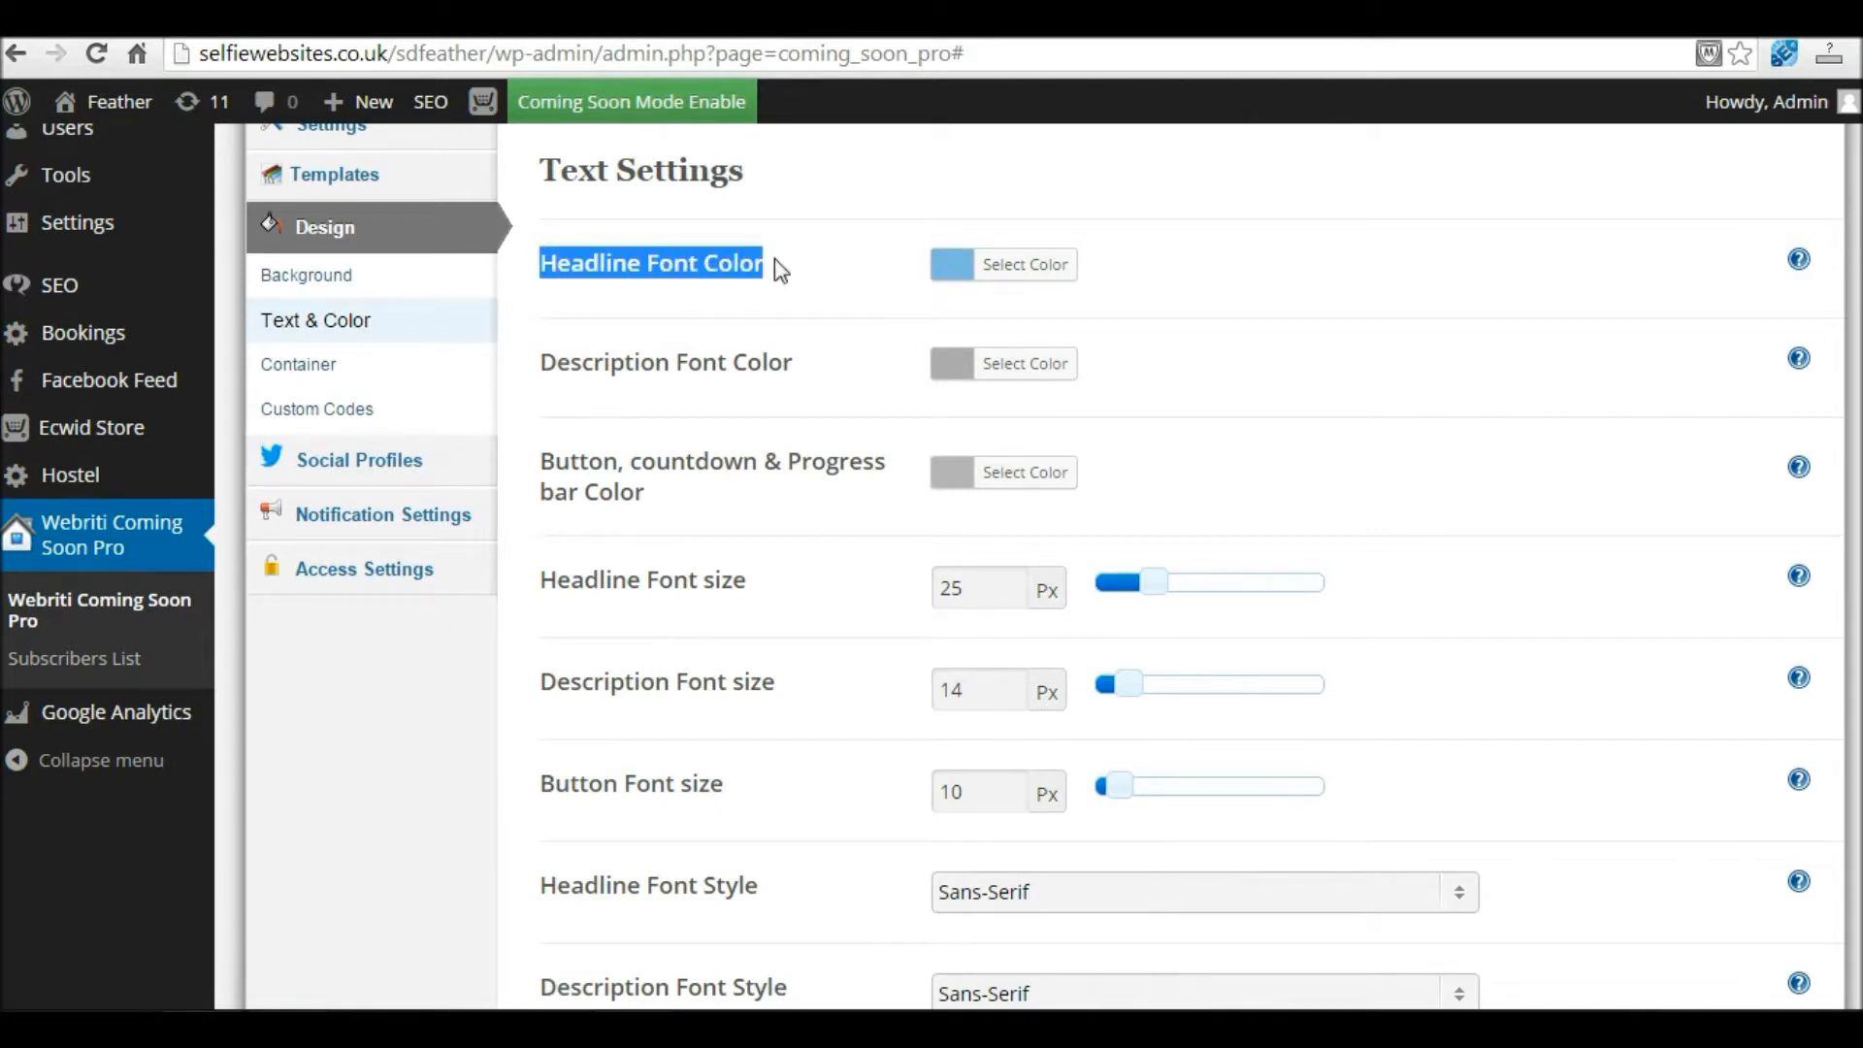
pyautogui.click(954, 277)
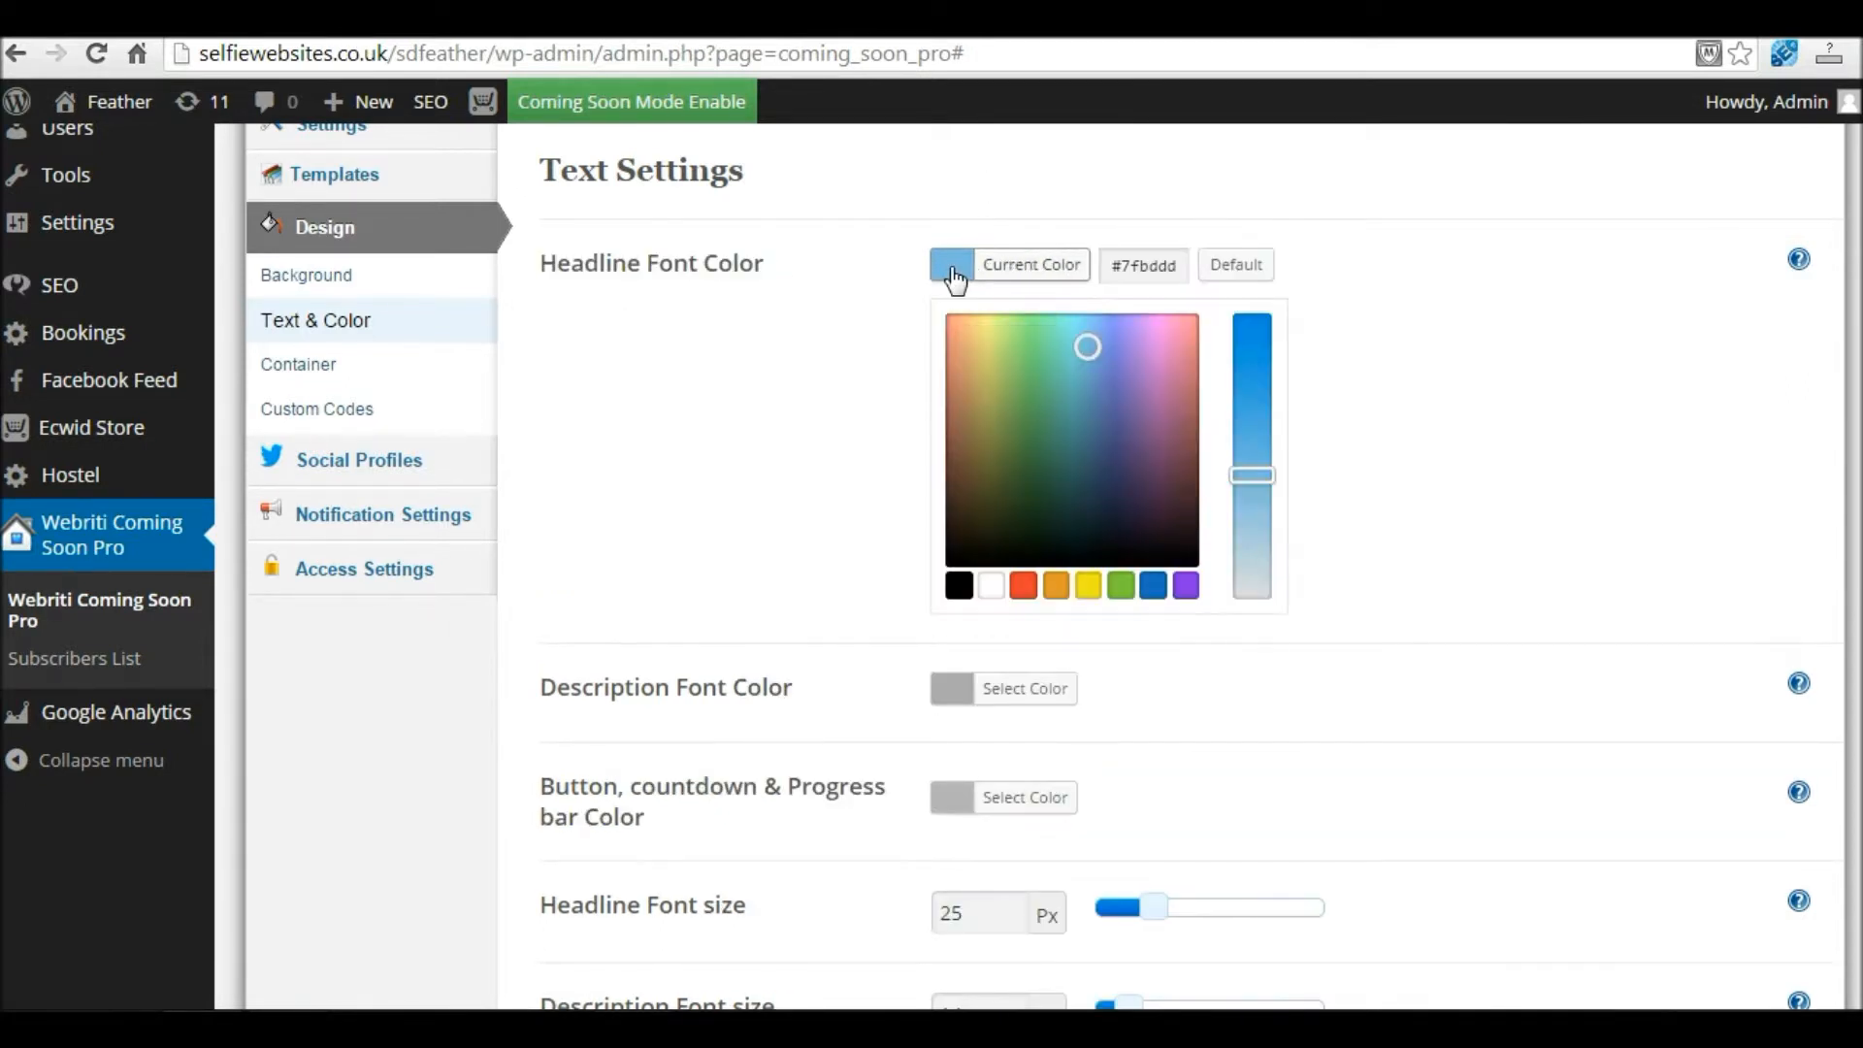
pyautogui.click(1707, 269)
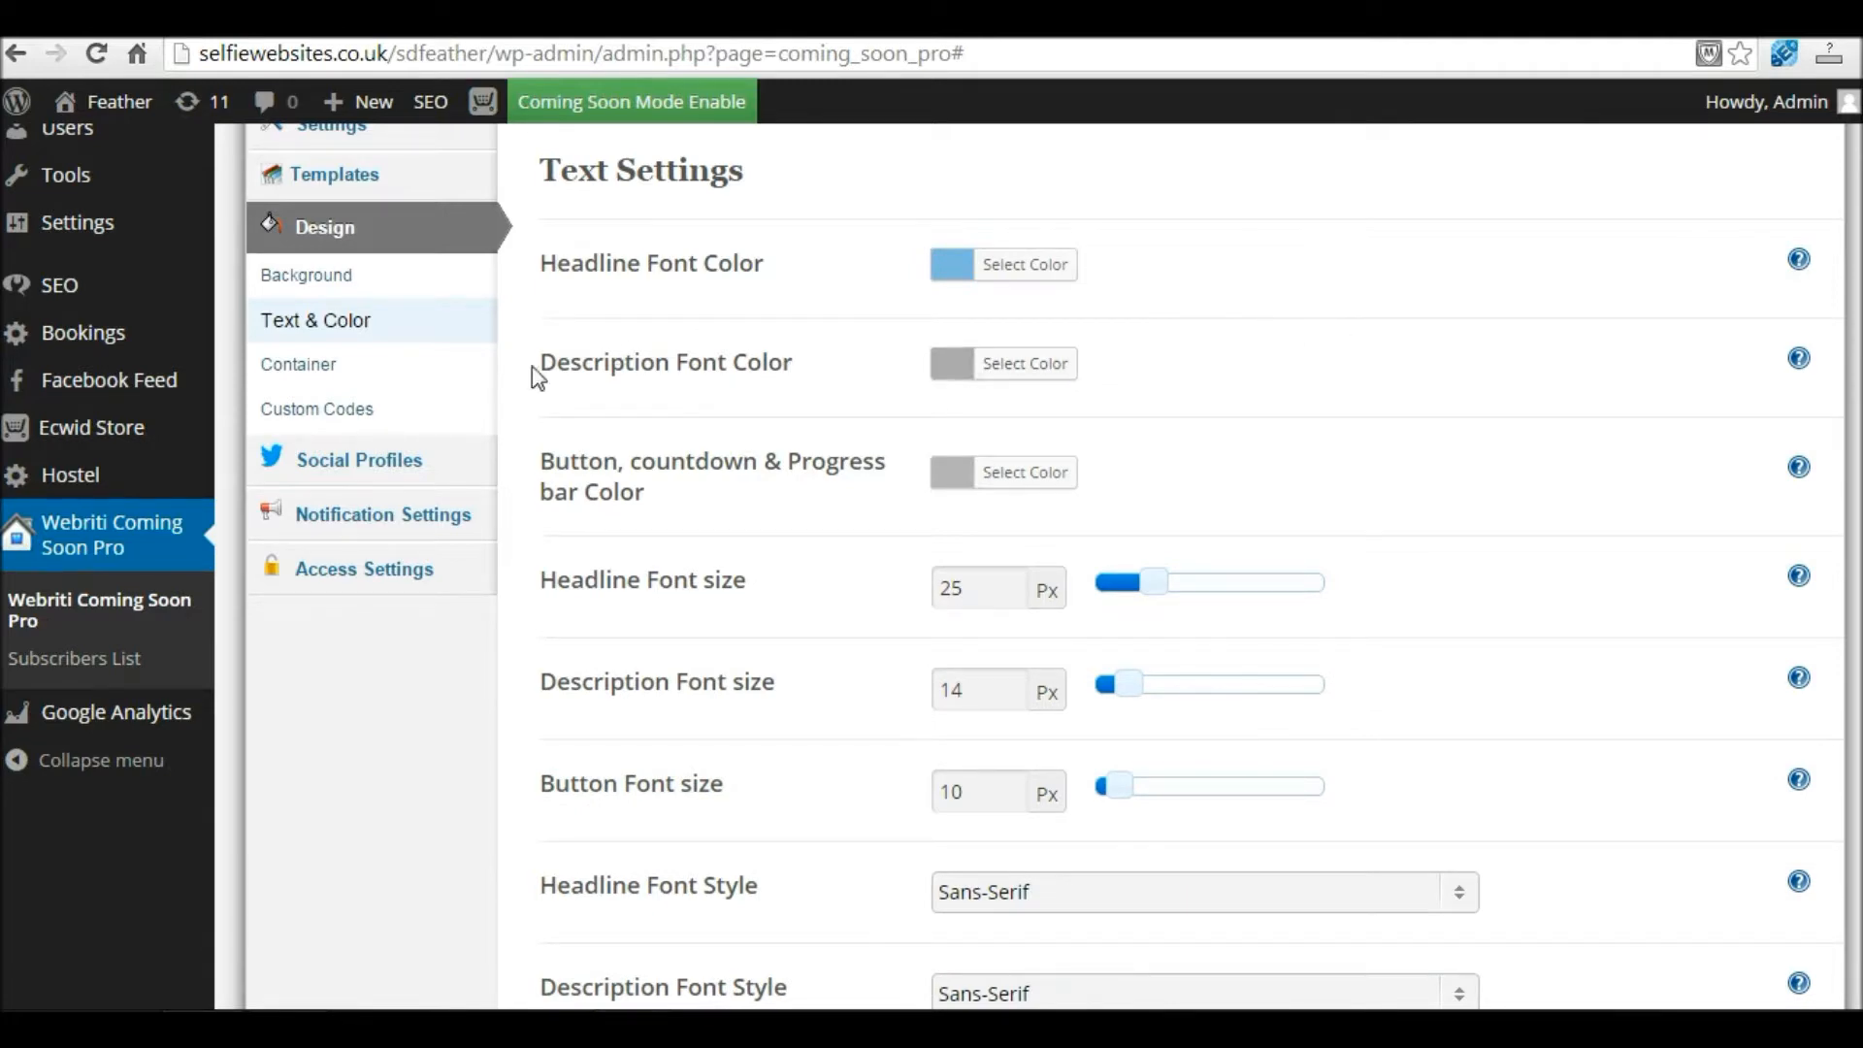
pyautogui.click(946, 367)
pyautogui.click(948, 370)
pyautogui.click(953, 474)
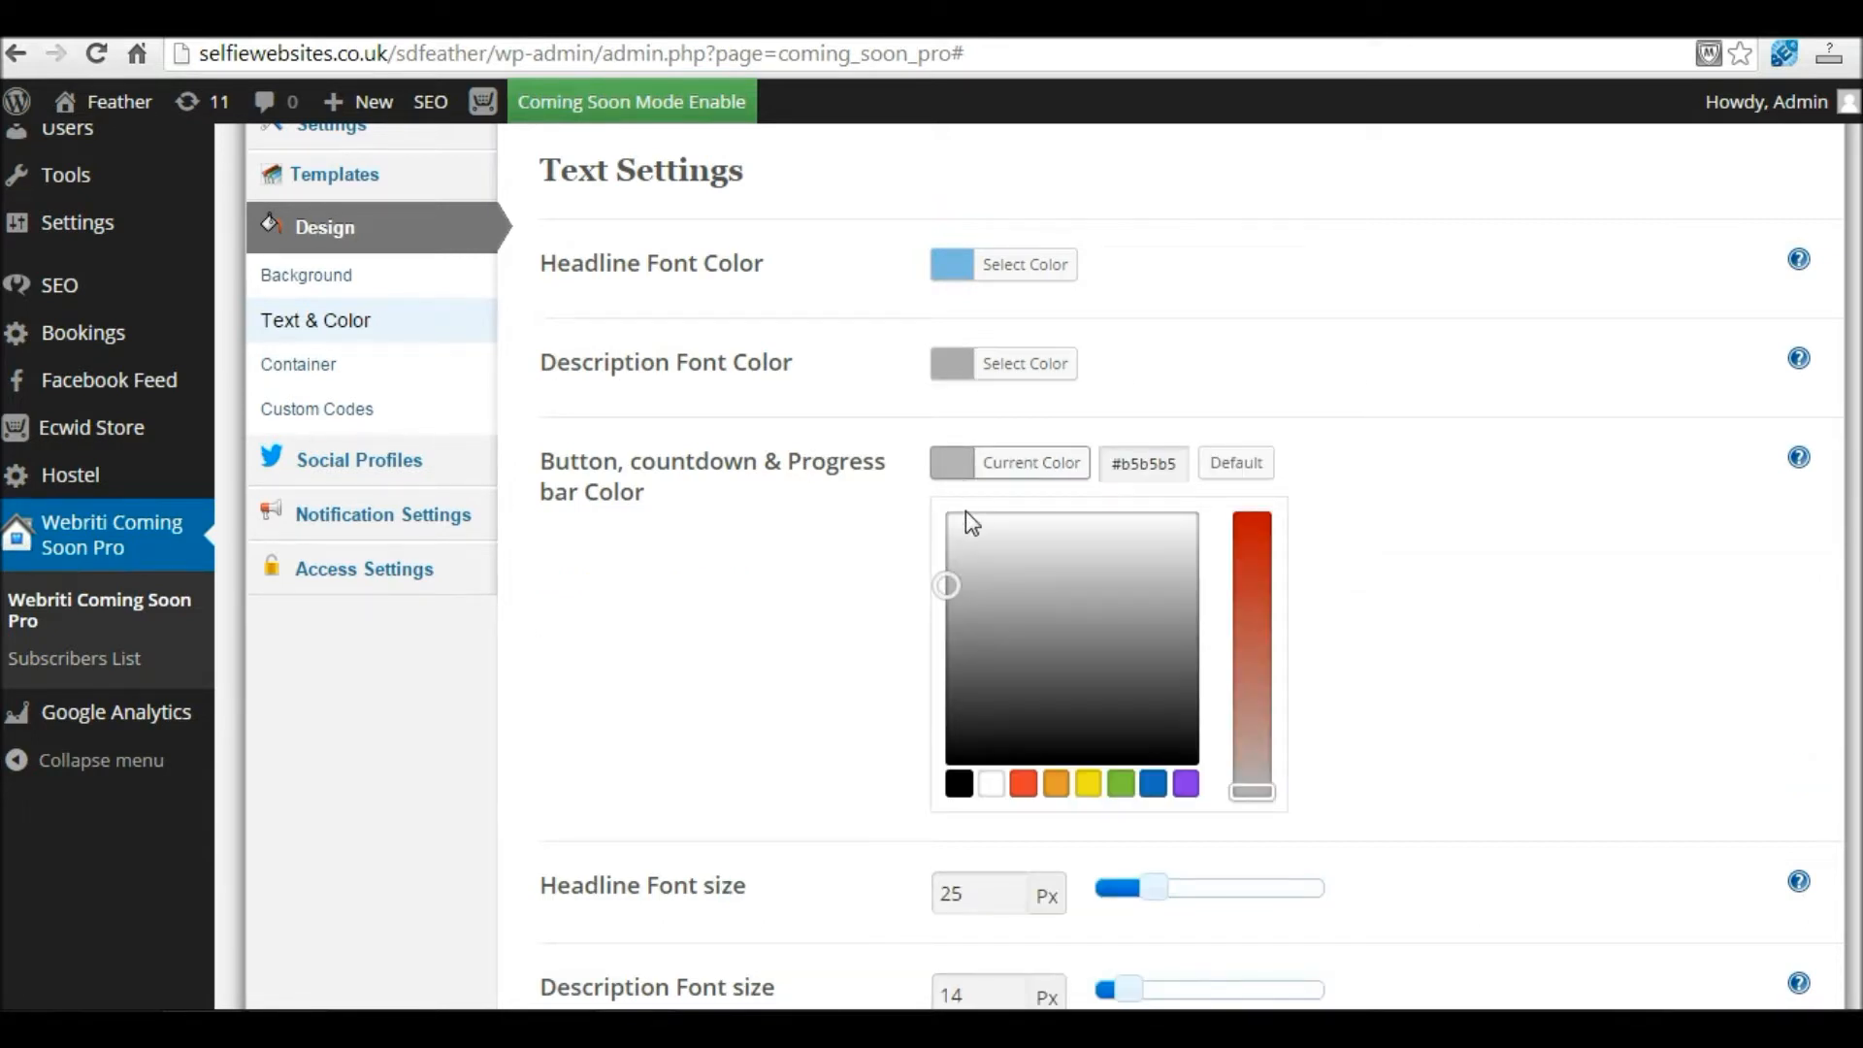
pyautogui.click(1034, 788)
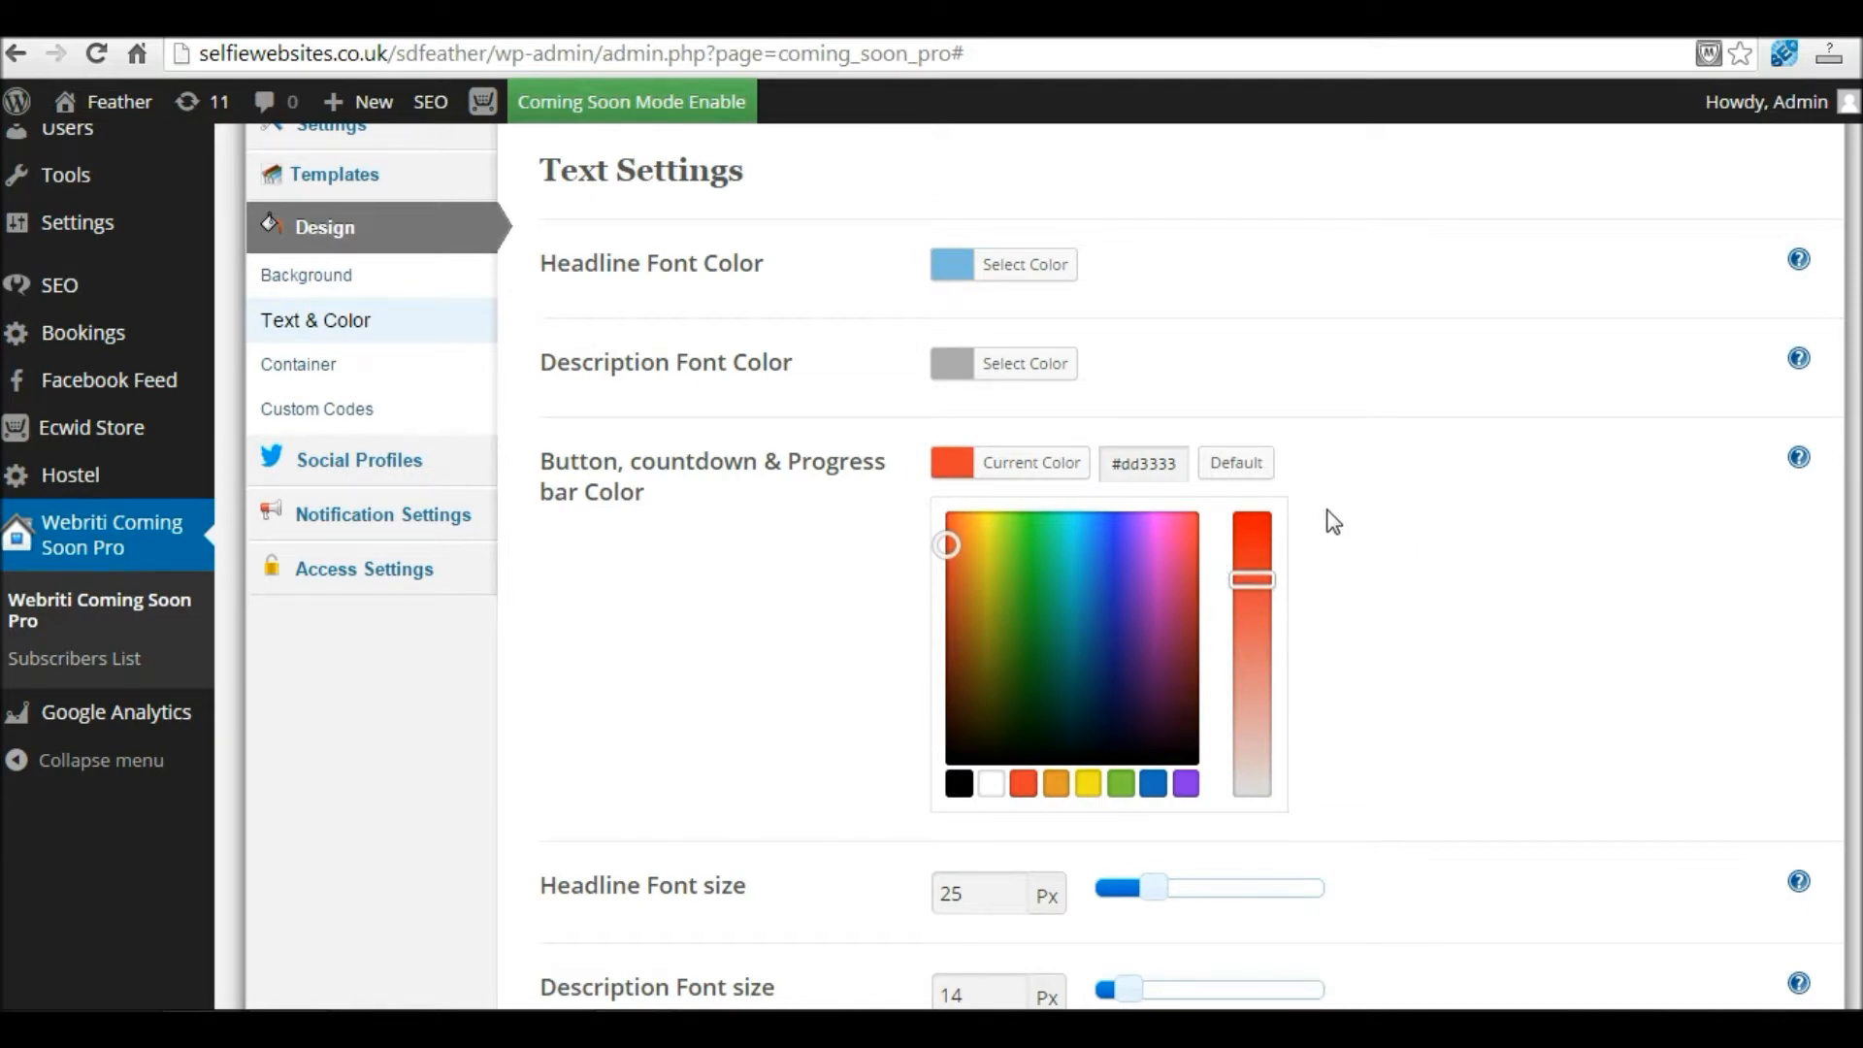
pyautogui.click(1392, 525)
# Step: Set the headline font size to 40 px and the description font size to 28 px
pyautogui.scroll(-1, 1393, 525)
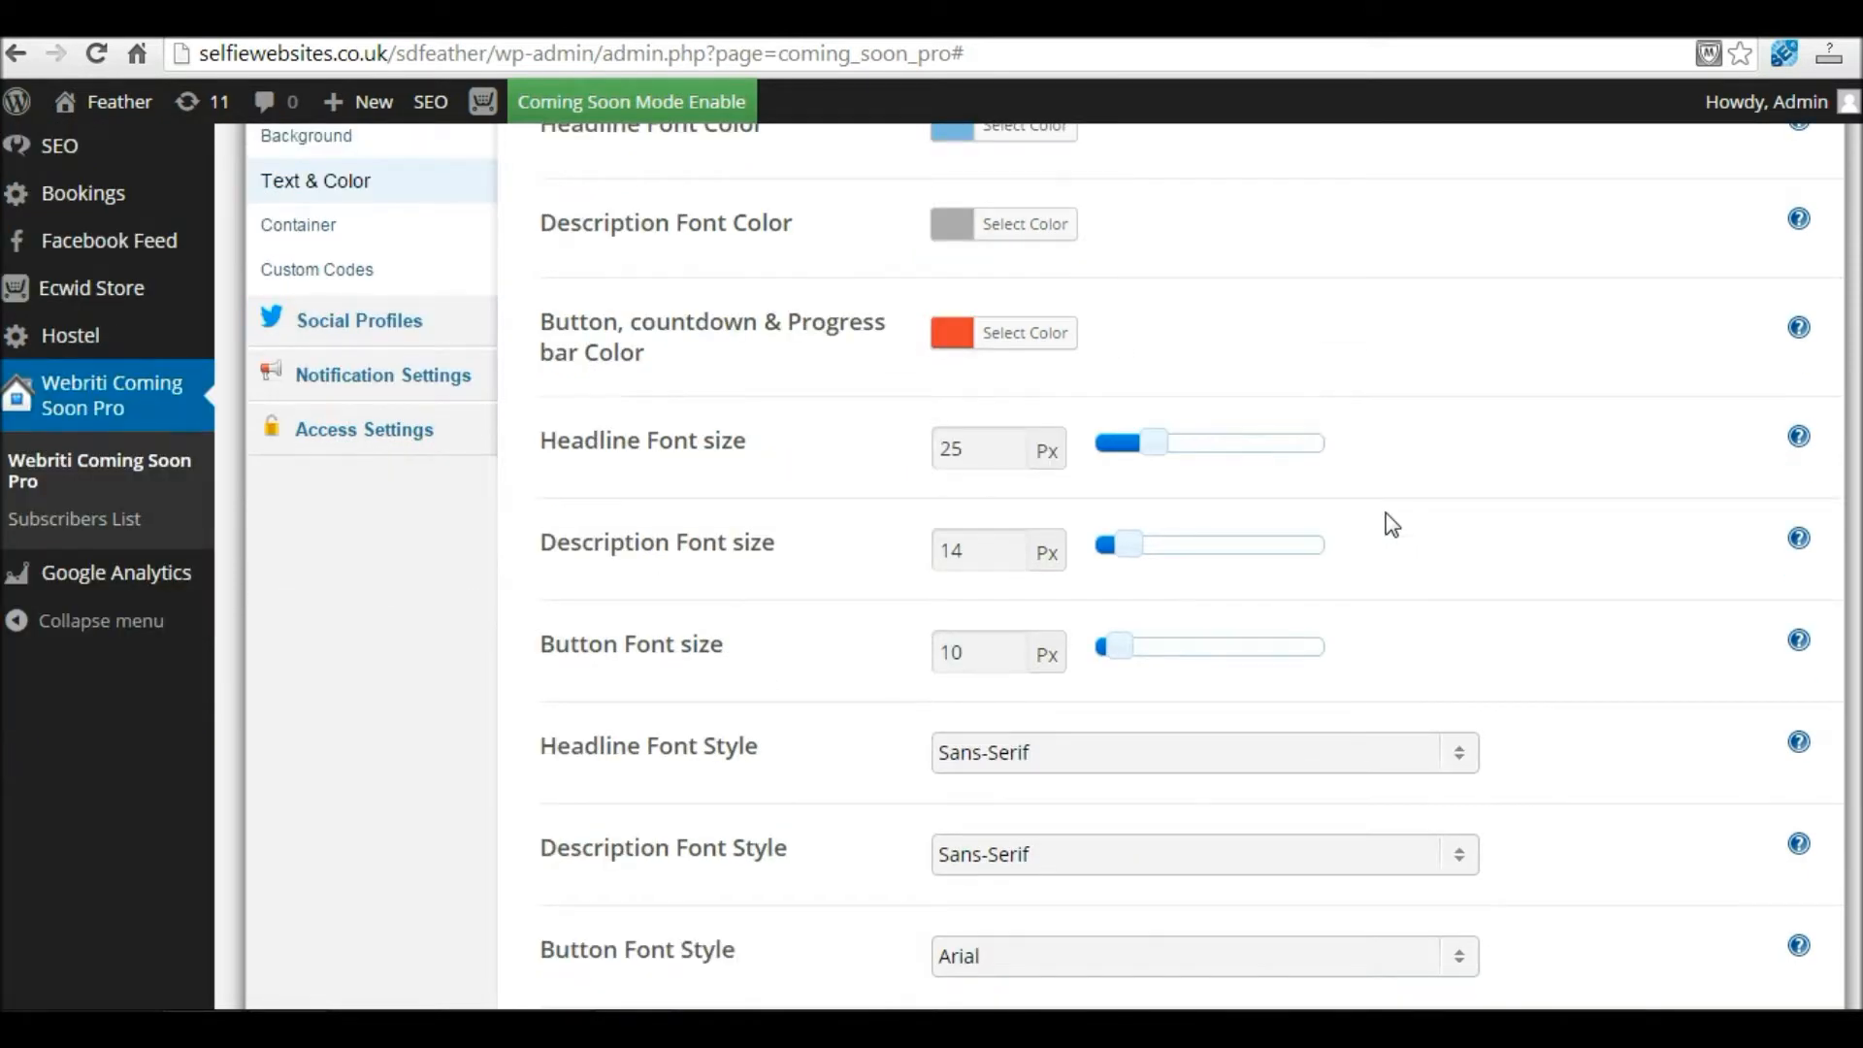
pyautogui.moveTo(551, 441); pyautogui.dragTo(790, 462)
pyautogui.scroll(1, 790, 462)
pyautogui.moveTo(550, 262); pyautogui.dragTo(815, 279)
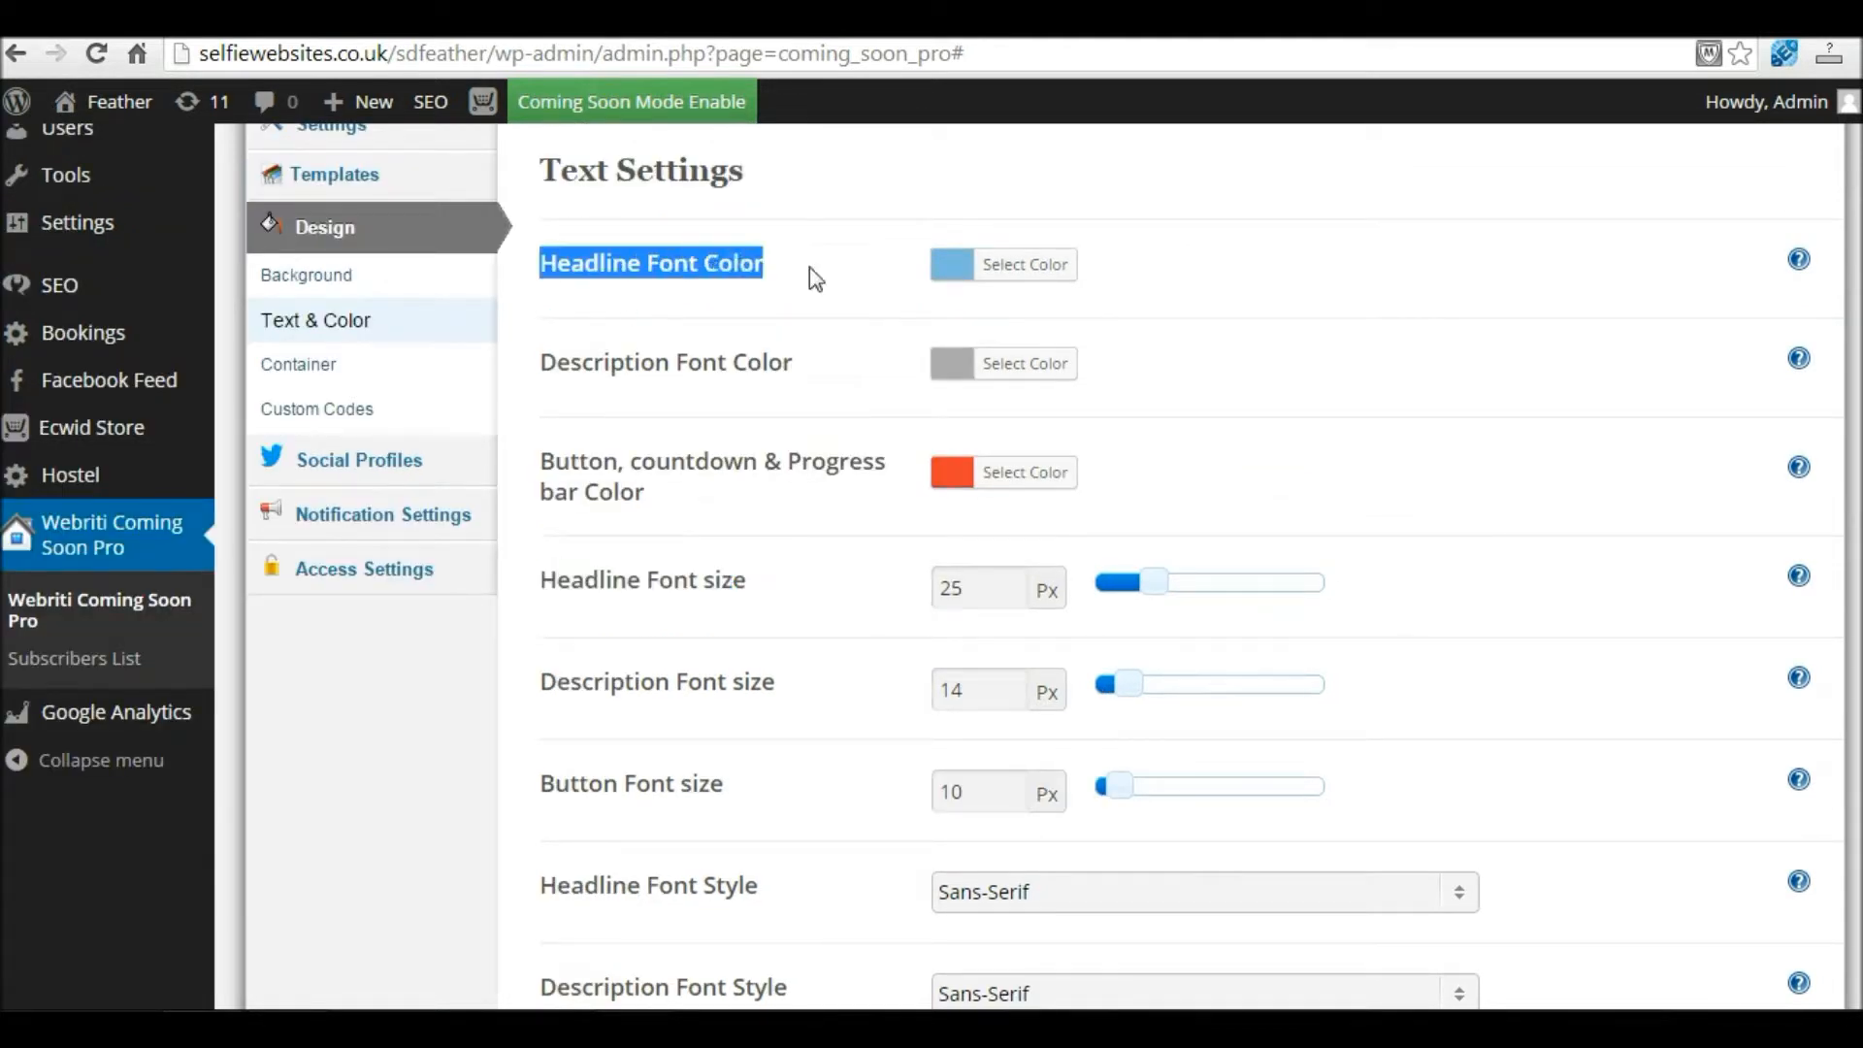
pyautogui.moveTo(542, 579); pyautogui.dragTo(780, 581)
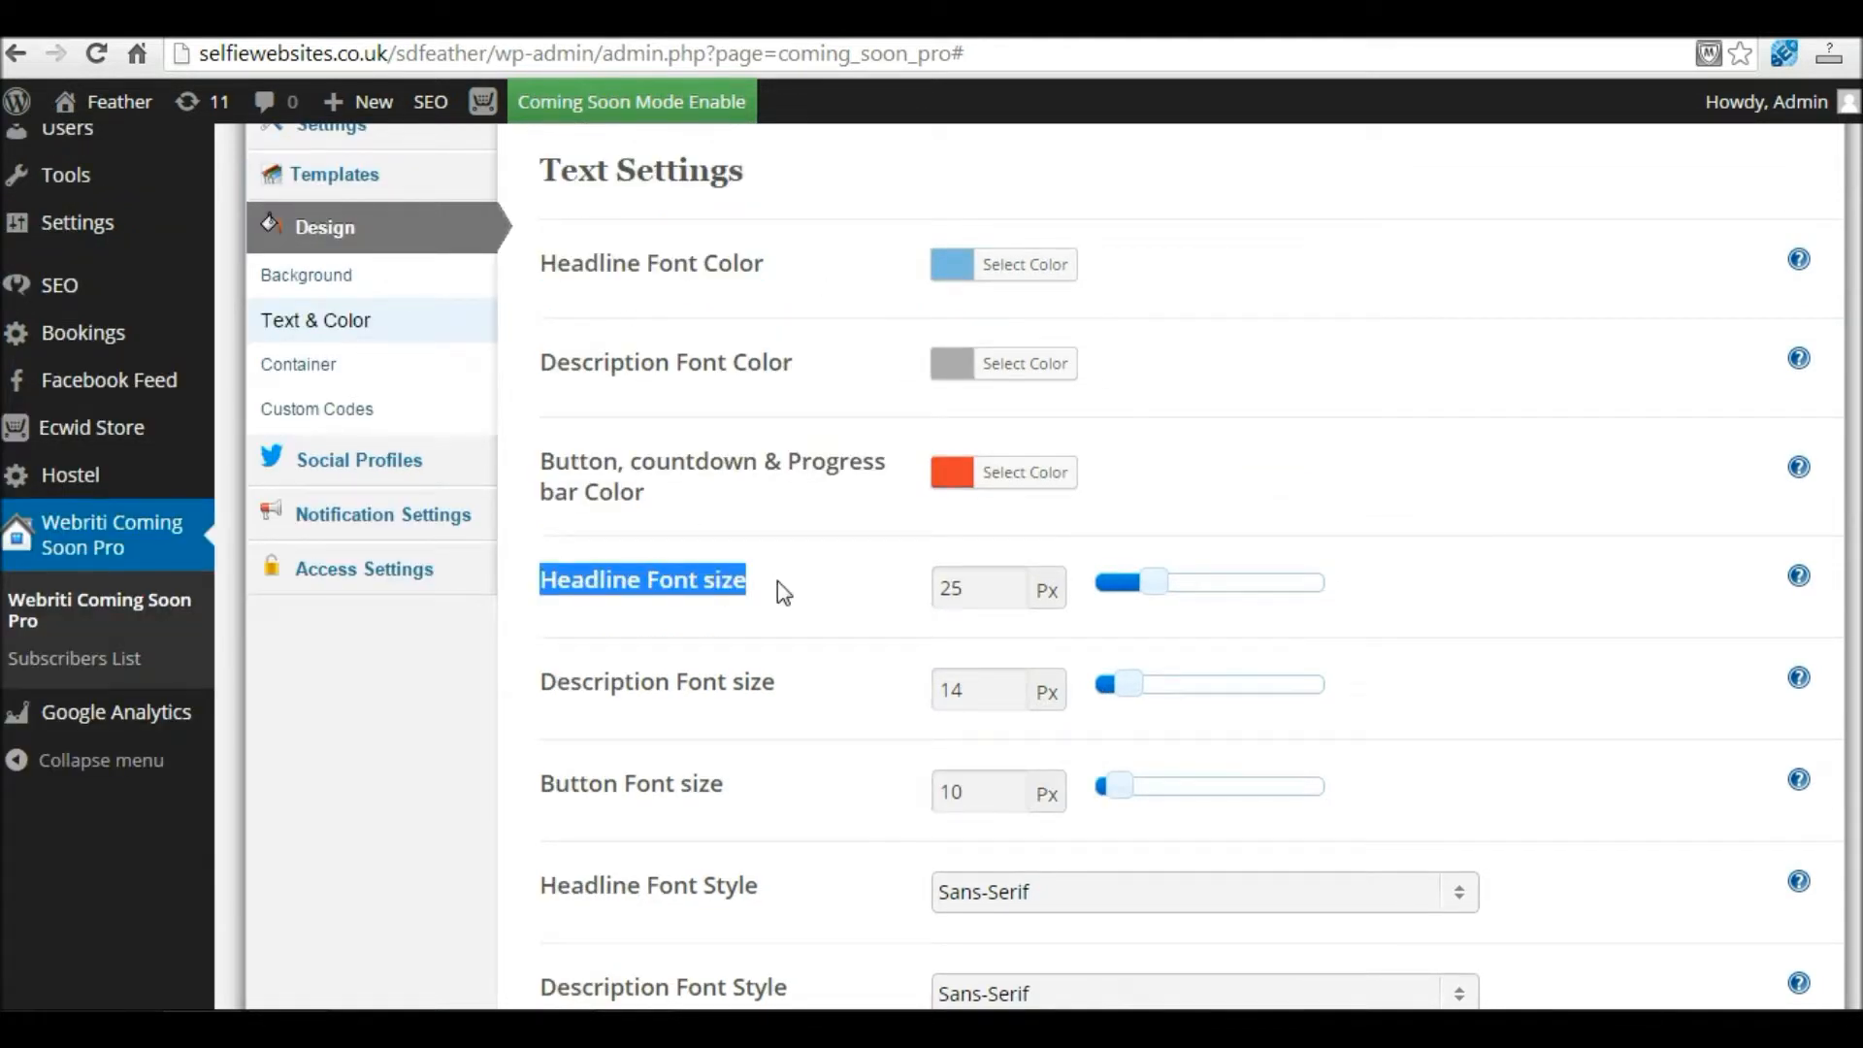
pyautogui.moveTo(1155, 580); pyautogui.dragTo(1187, 606)
pyautogui.moveTo(544, 682); pyautogui.dragTo(887, 697)
pyautogui.moveTo(1131, 696)
pyautogui.mouseDown()
pyautogui.moveTo(1214, 695)
pyautogui.moveTo(1161, 706)
pyautogui.mouseUp()
# Step: Choose Grande as the headline font style
pyautogui.scroll(-2, 1163, 707)
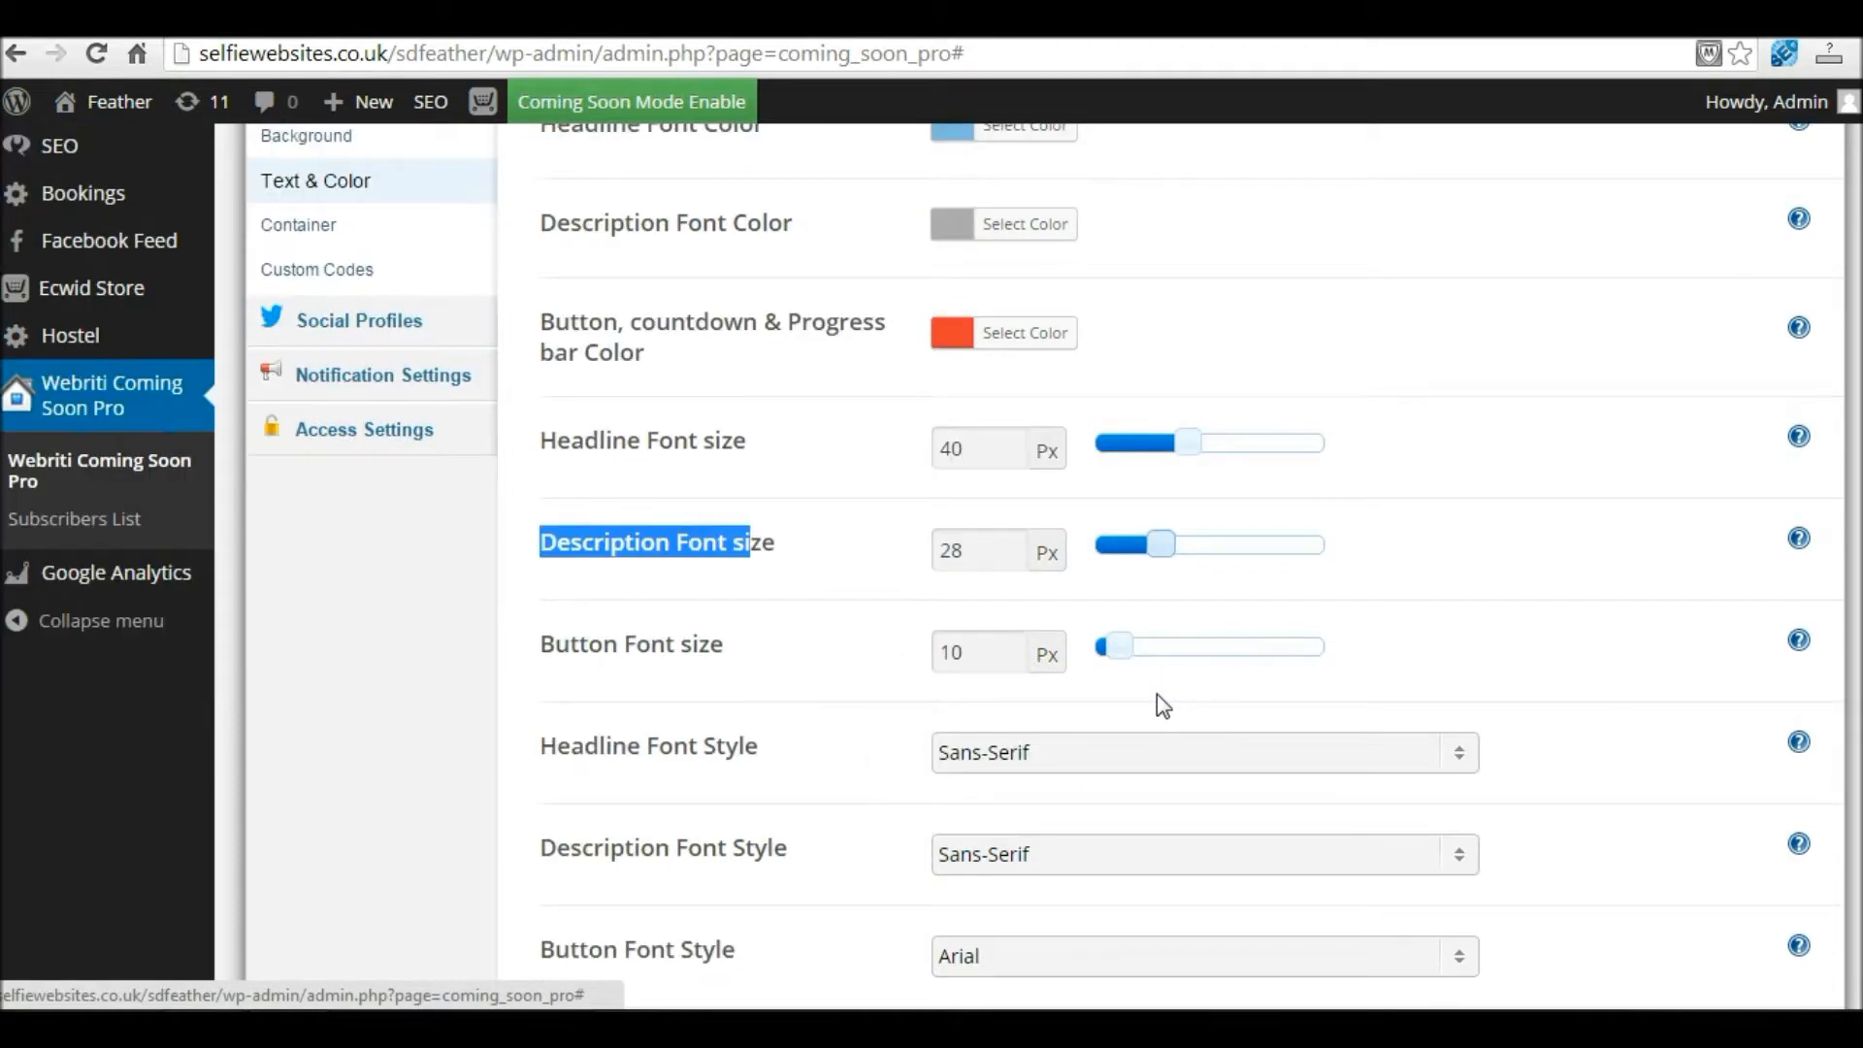
pyautogui.scroll(-2, 1157, 695)
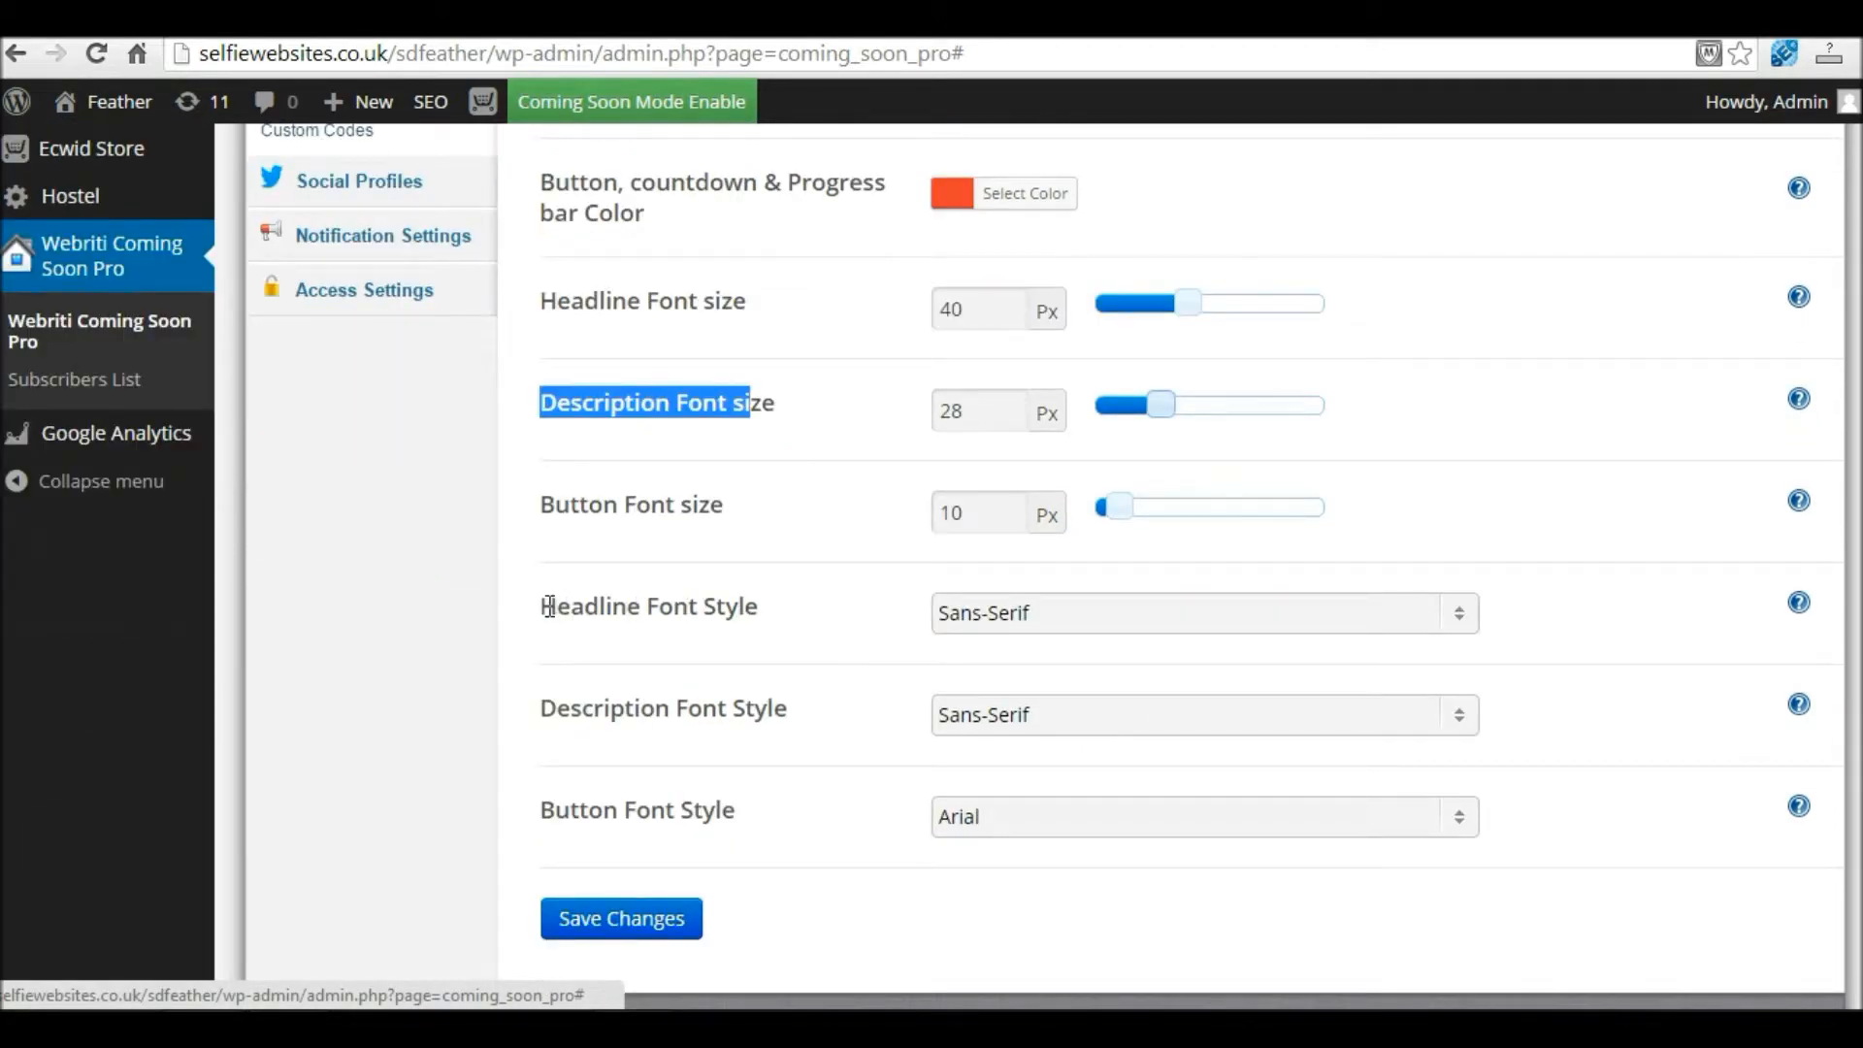
pyautogui.moveTo(549, 607); pyautogui.dragTo(774, 602)
pyautogui.click(745, 614)
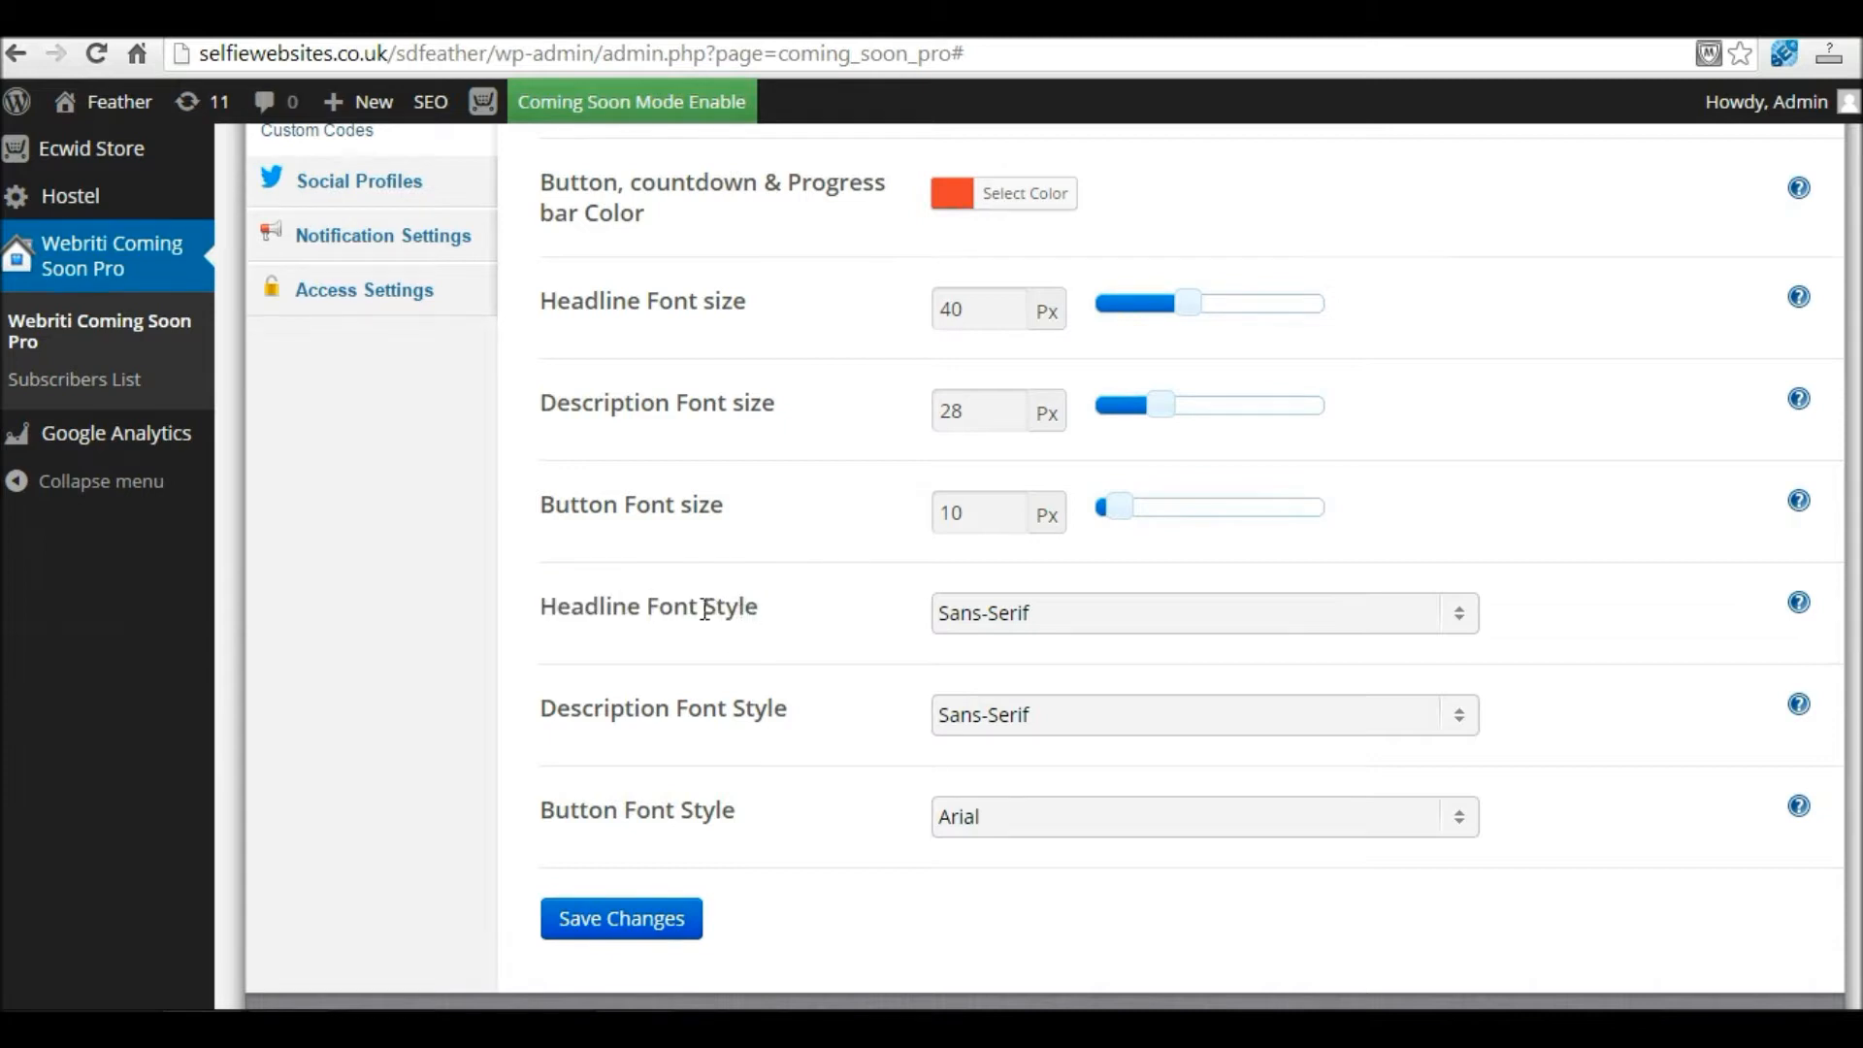
pyautogui.click(1060, 622)
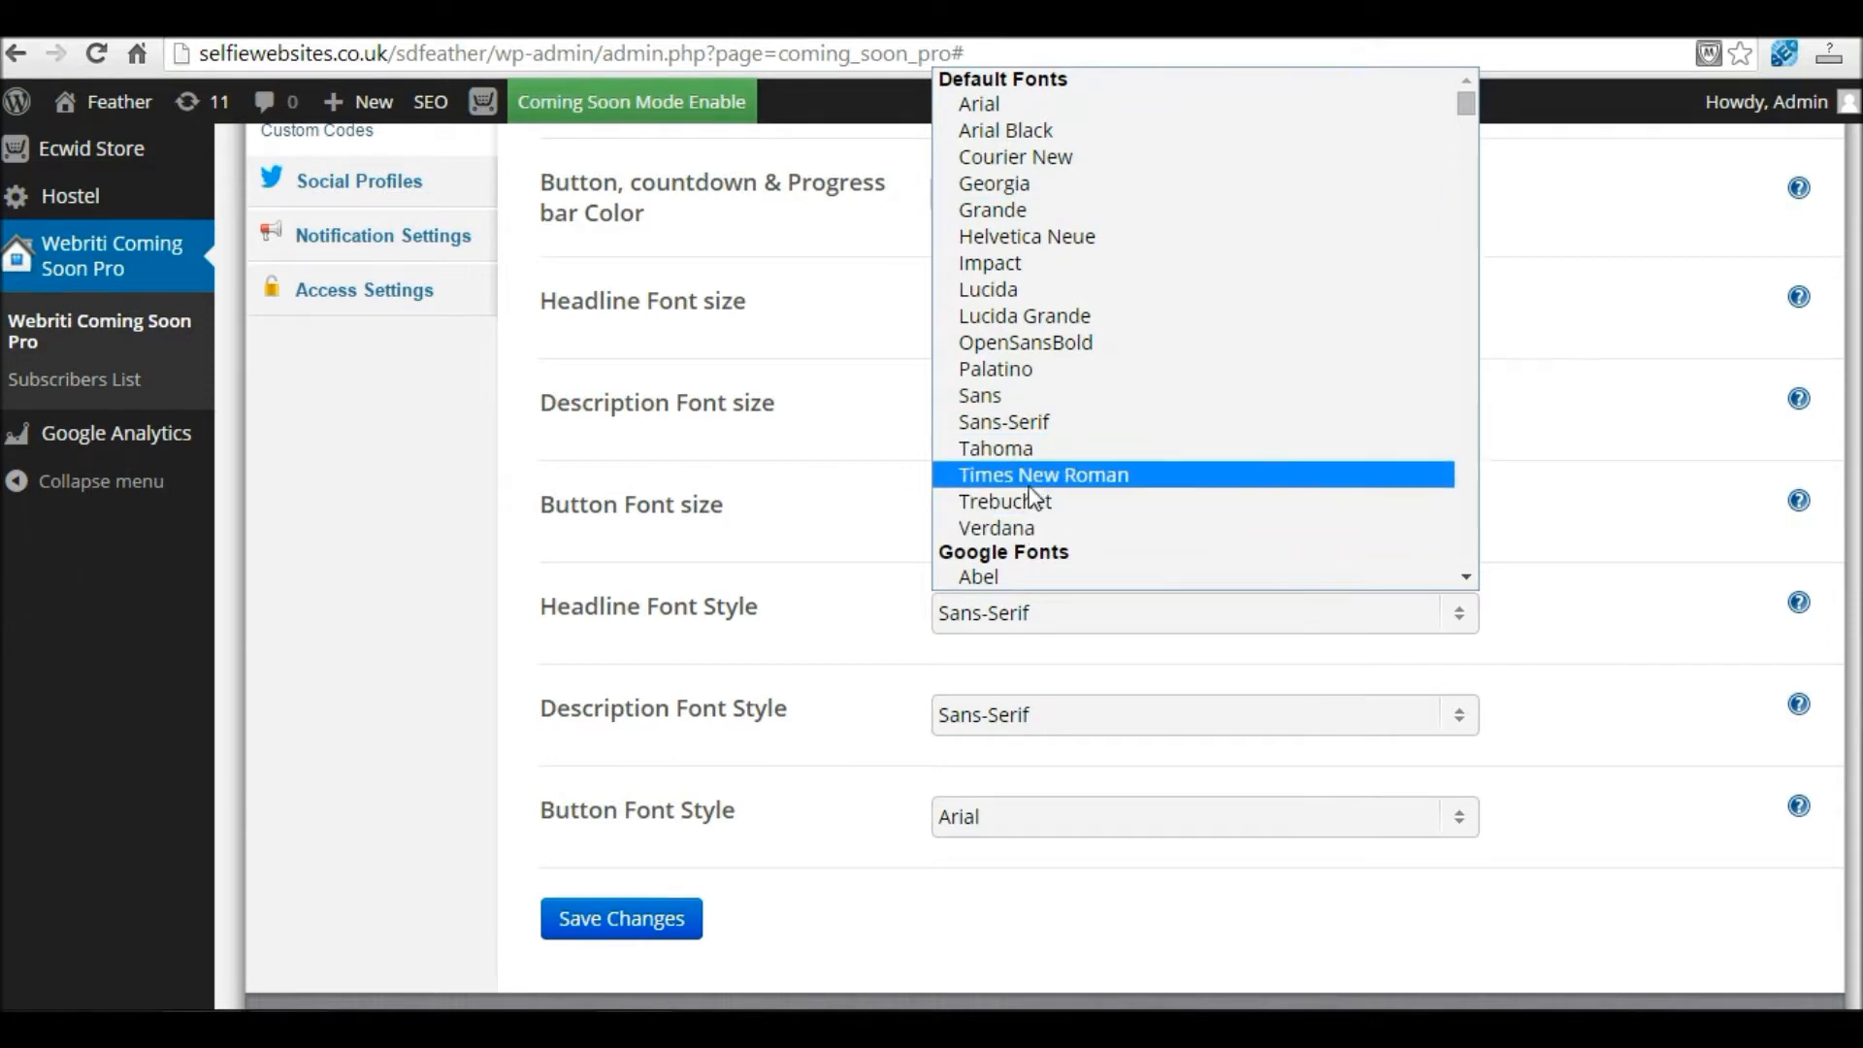
pyautogui.click(1005, 107)
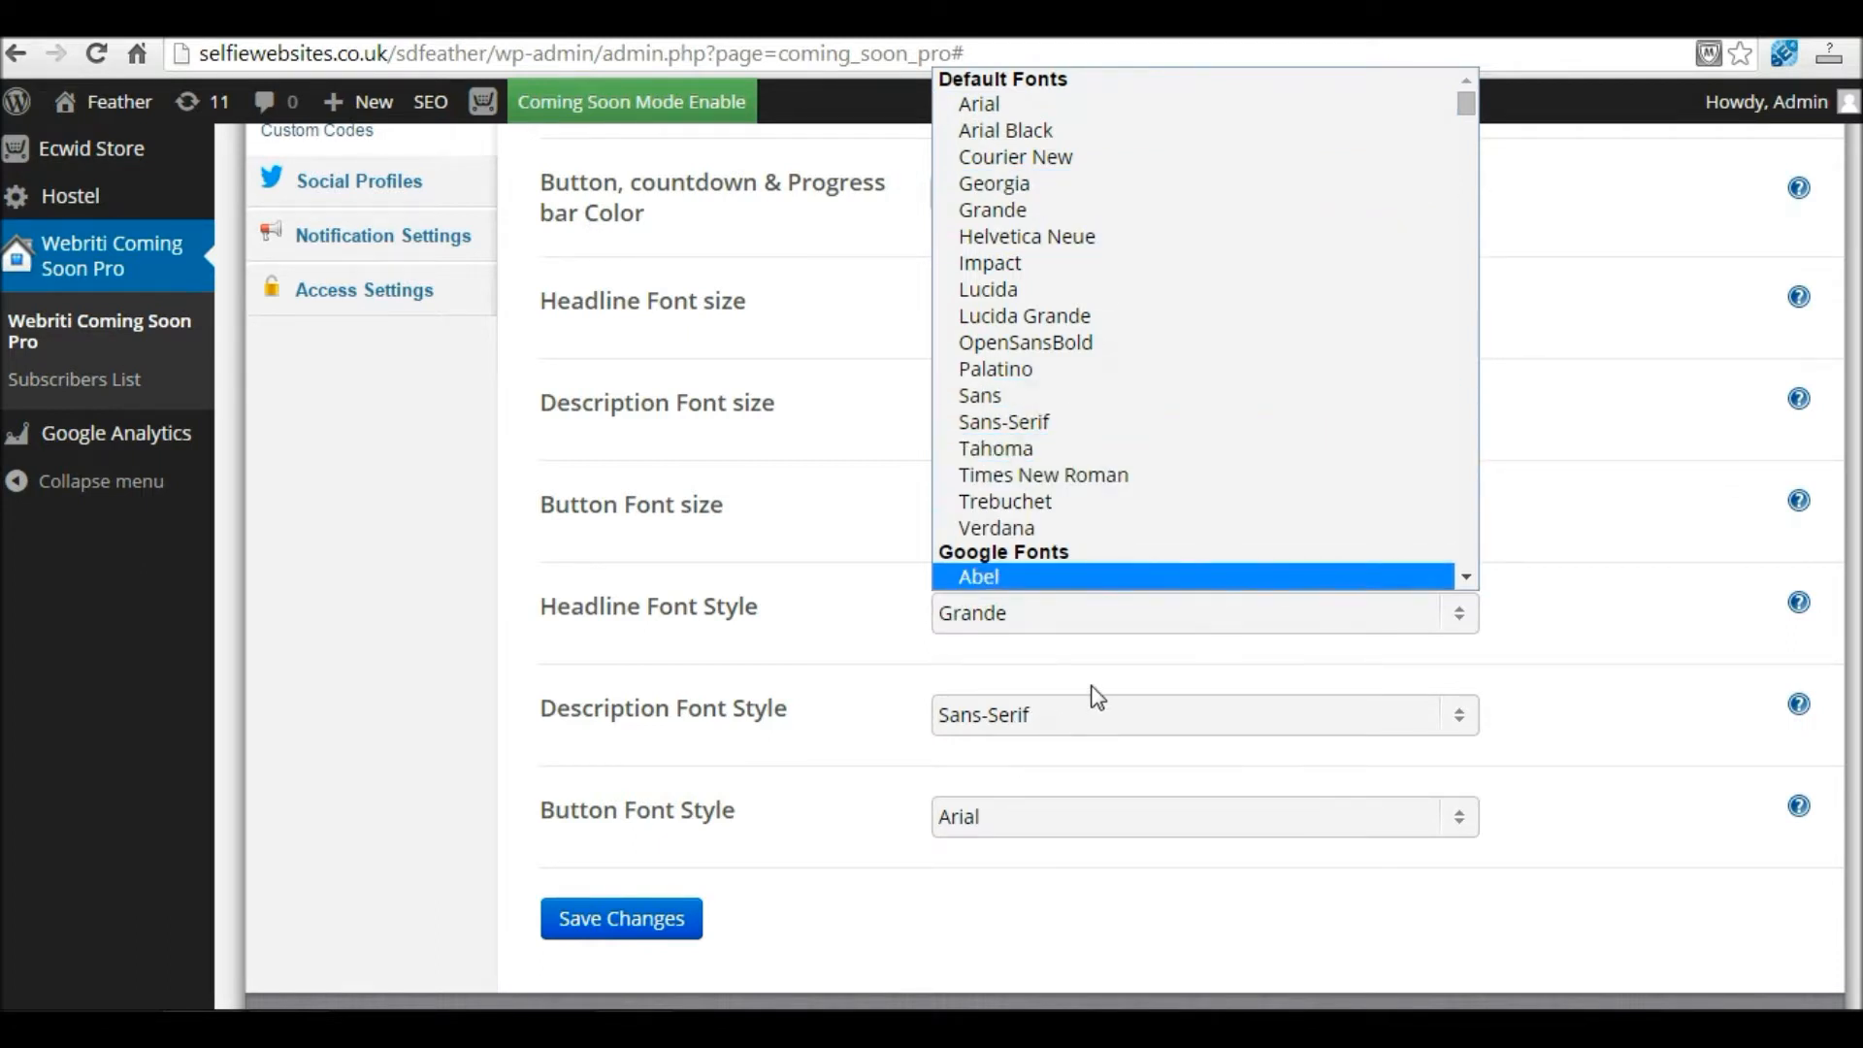
pyautogui.click(1040, 727)
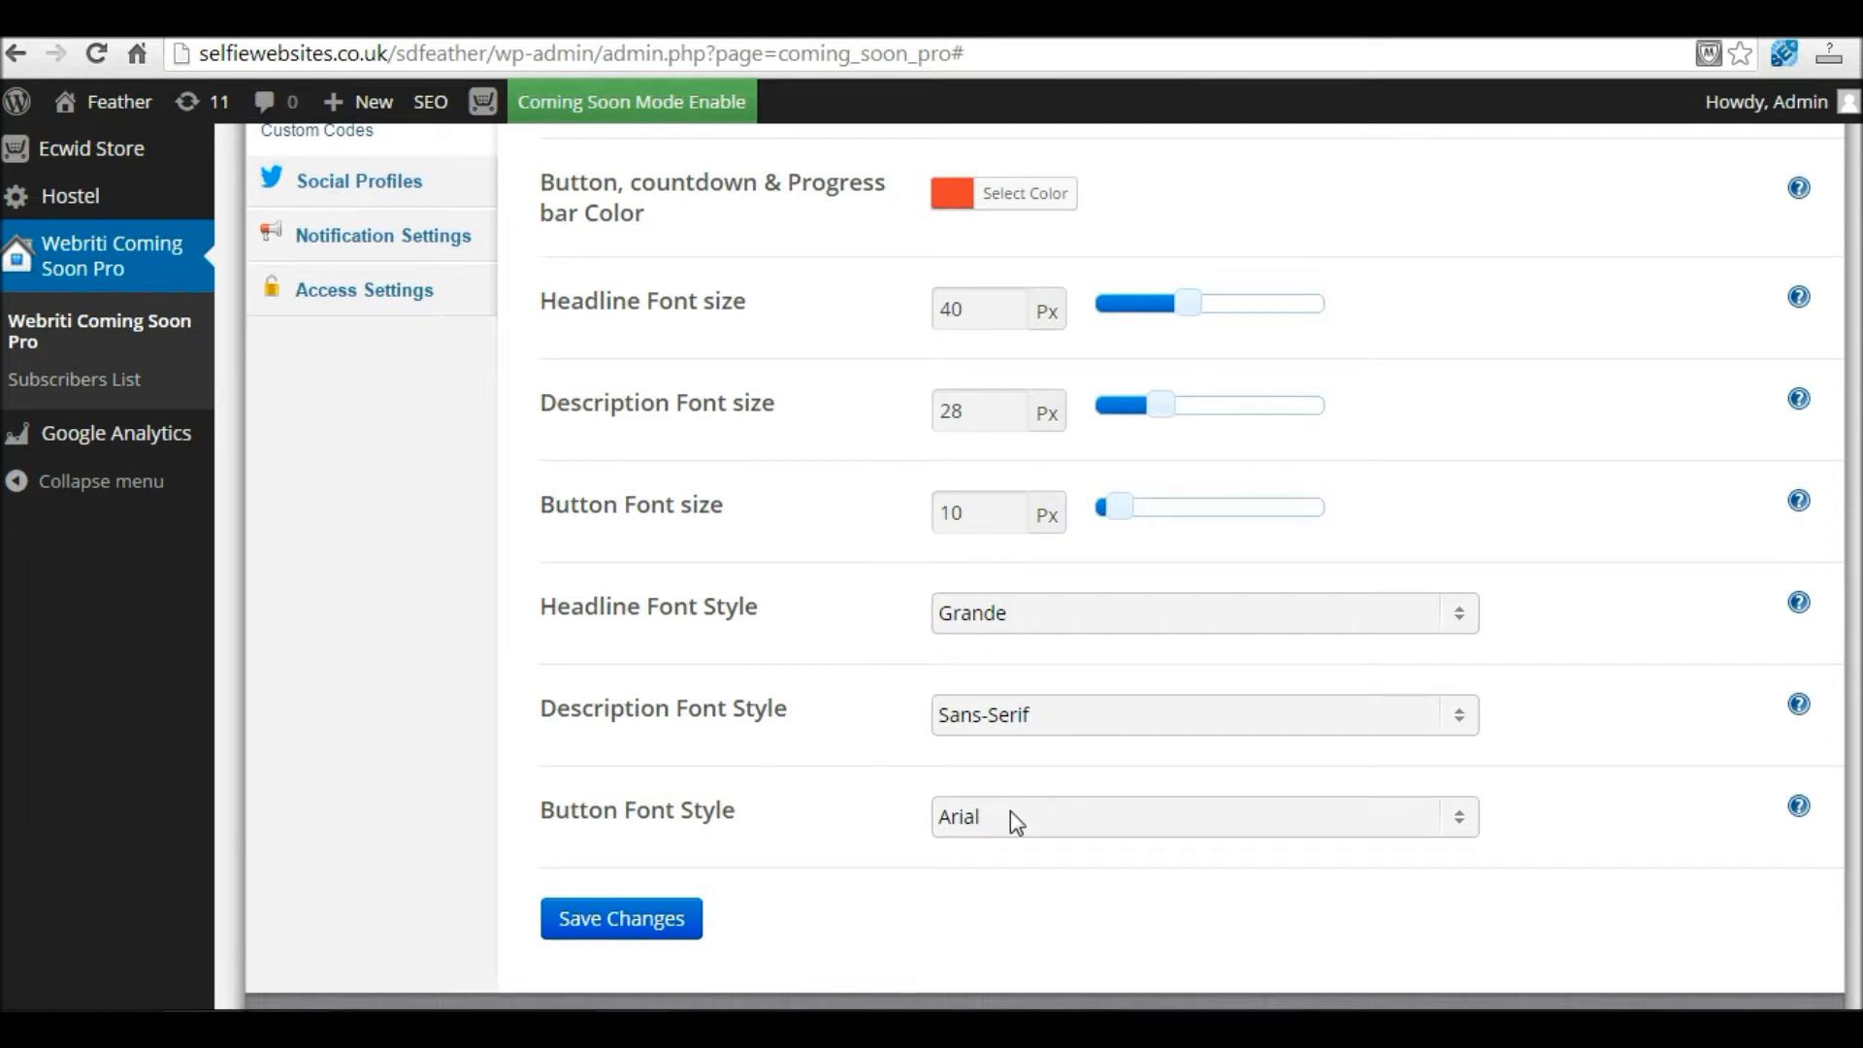
# Step: Save the text and colour settings and open the live preview in a new tab
pyautogui.click(646, 929)
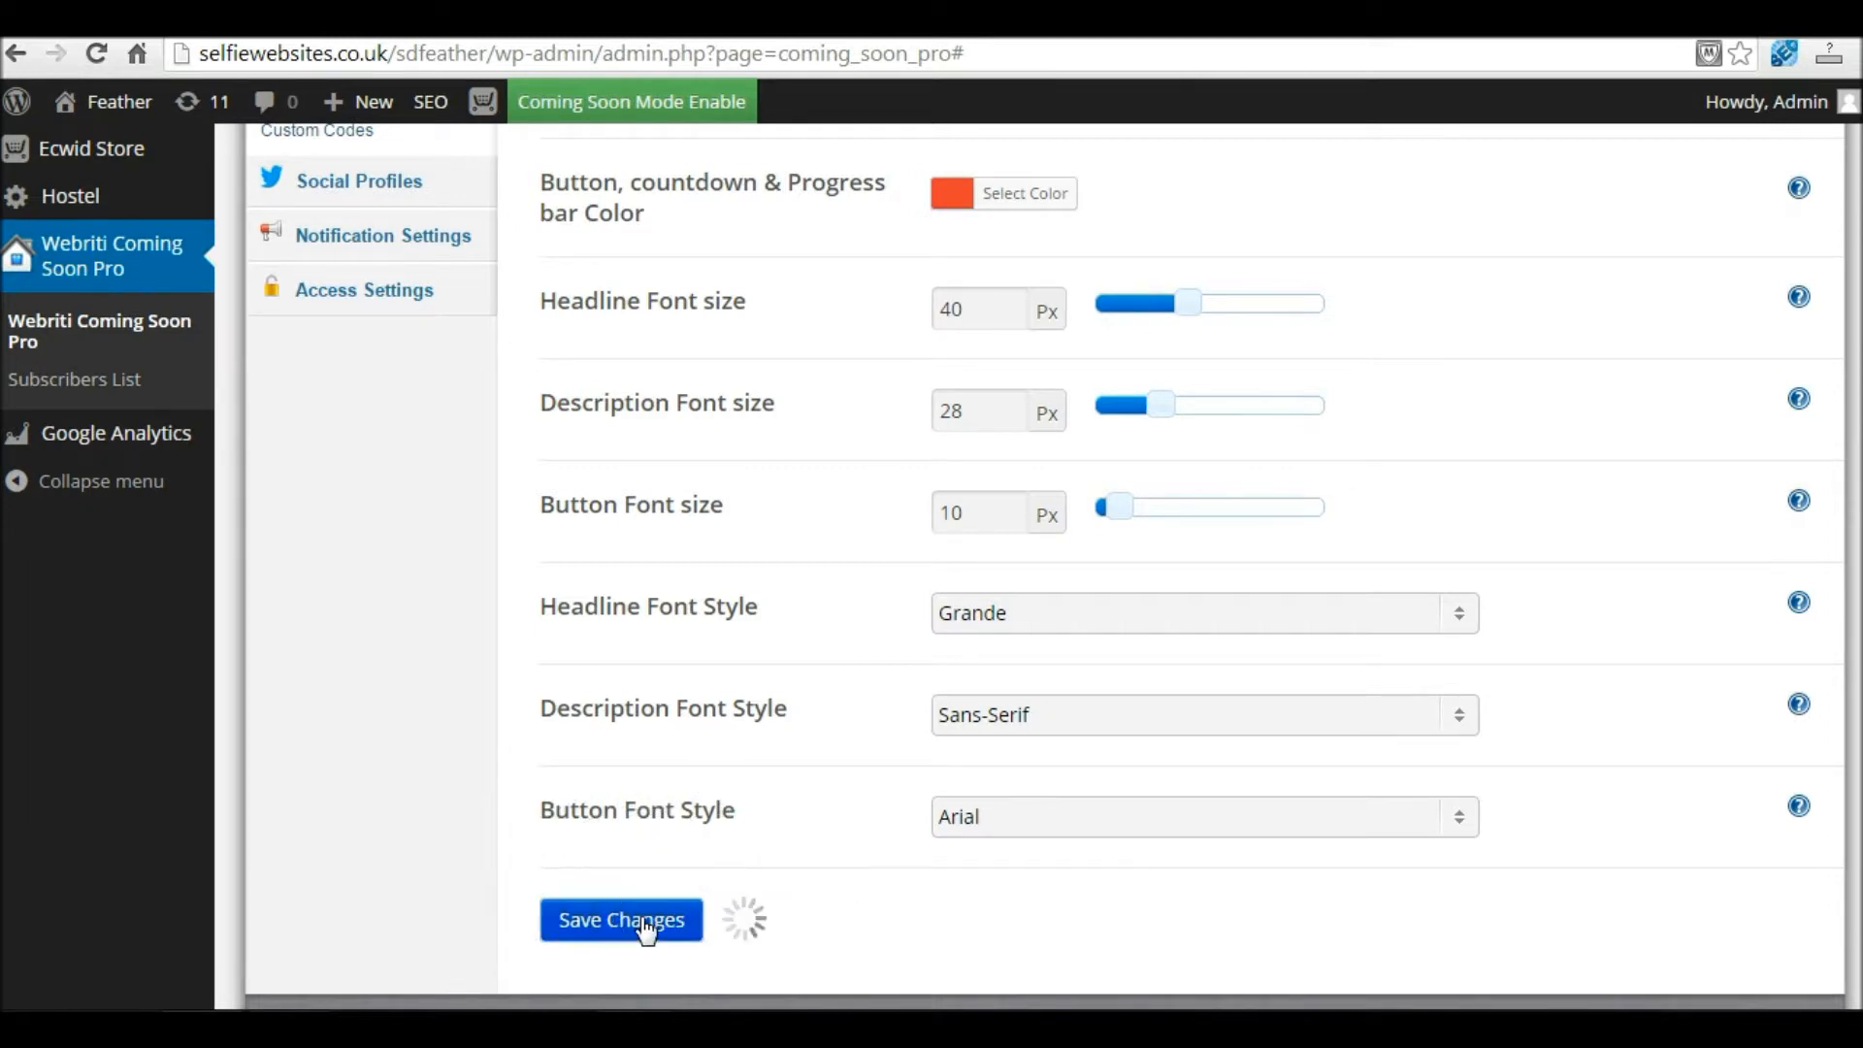
pyautogui.scroll(-2, 1352, 778)
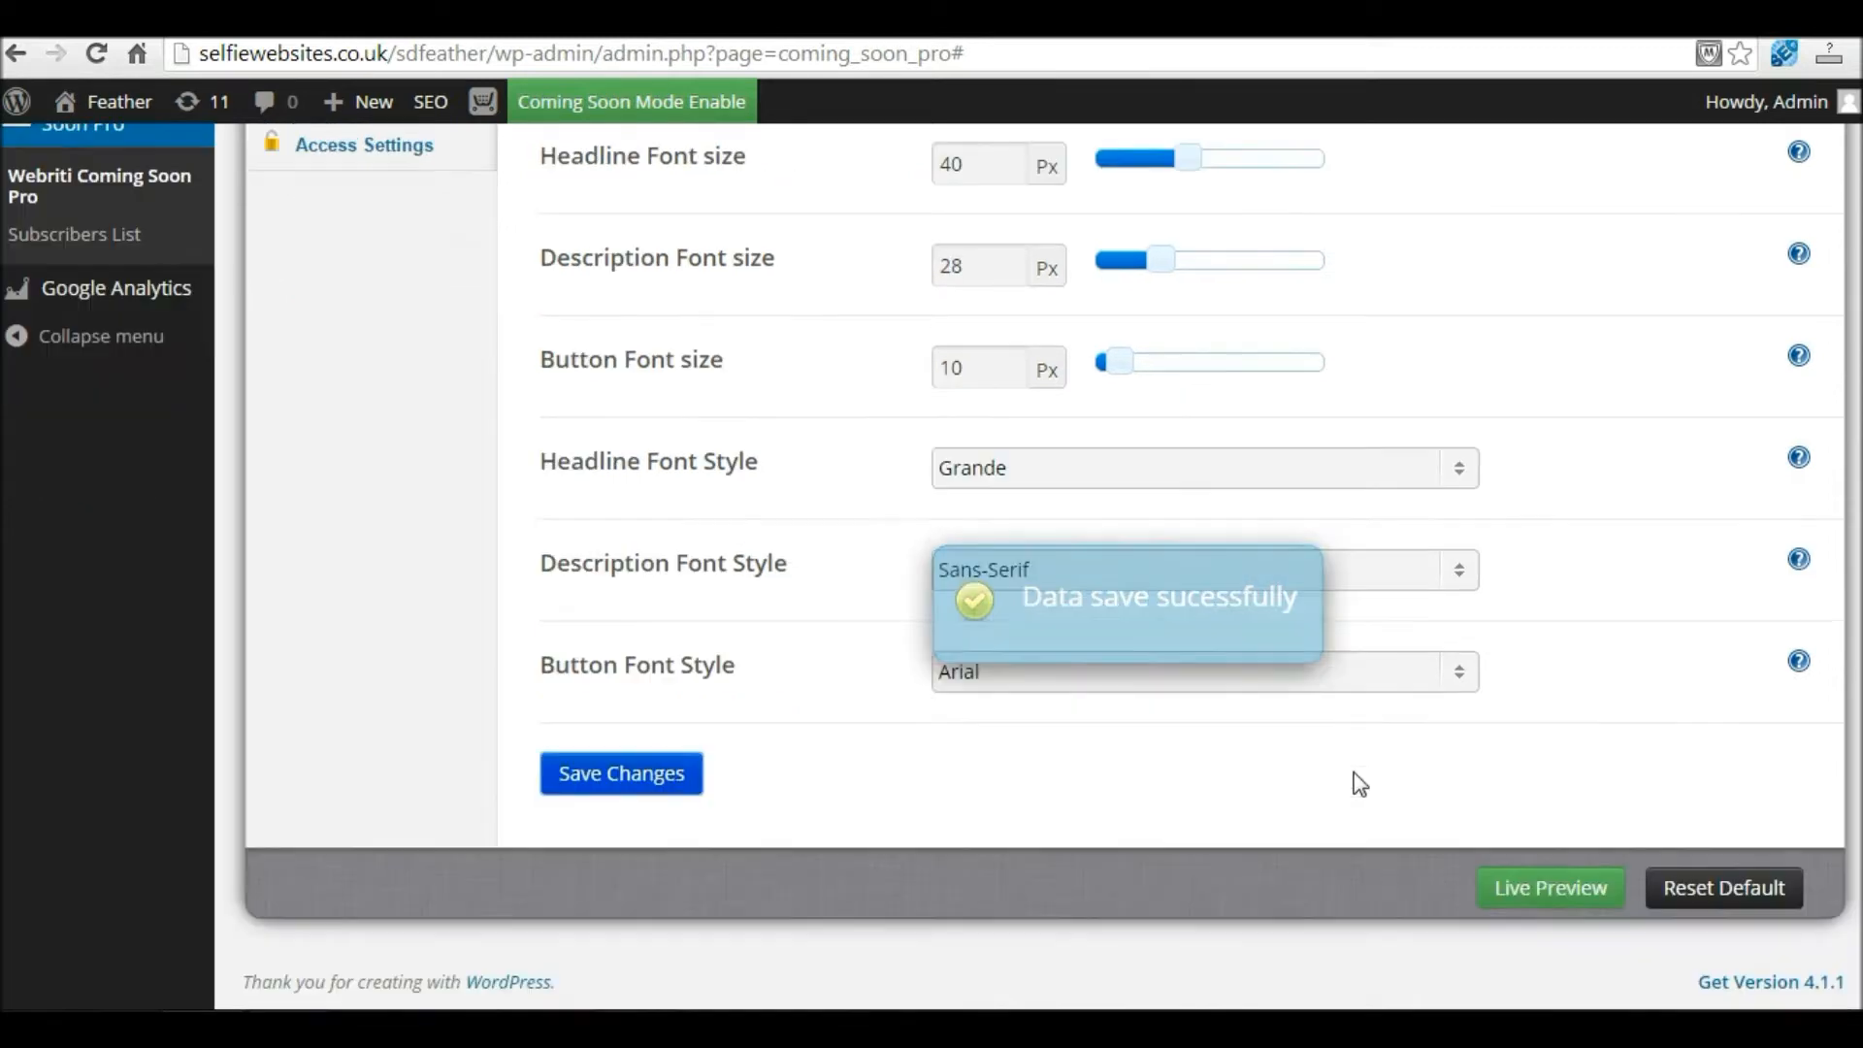
pyautogui.rightClick(1577, 894)
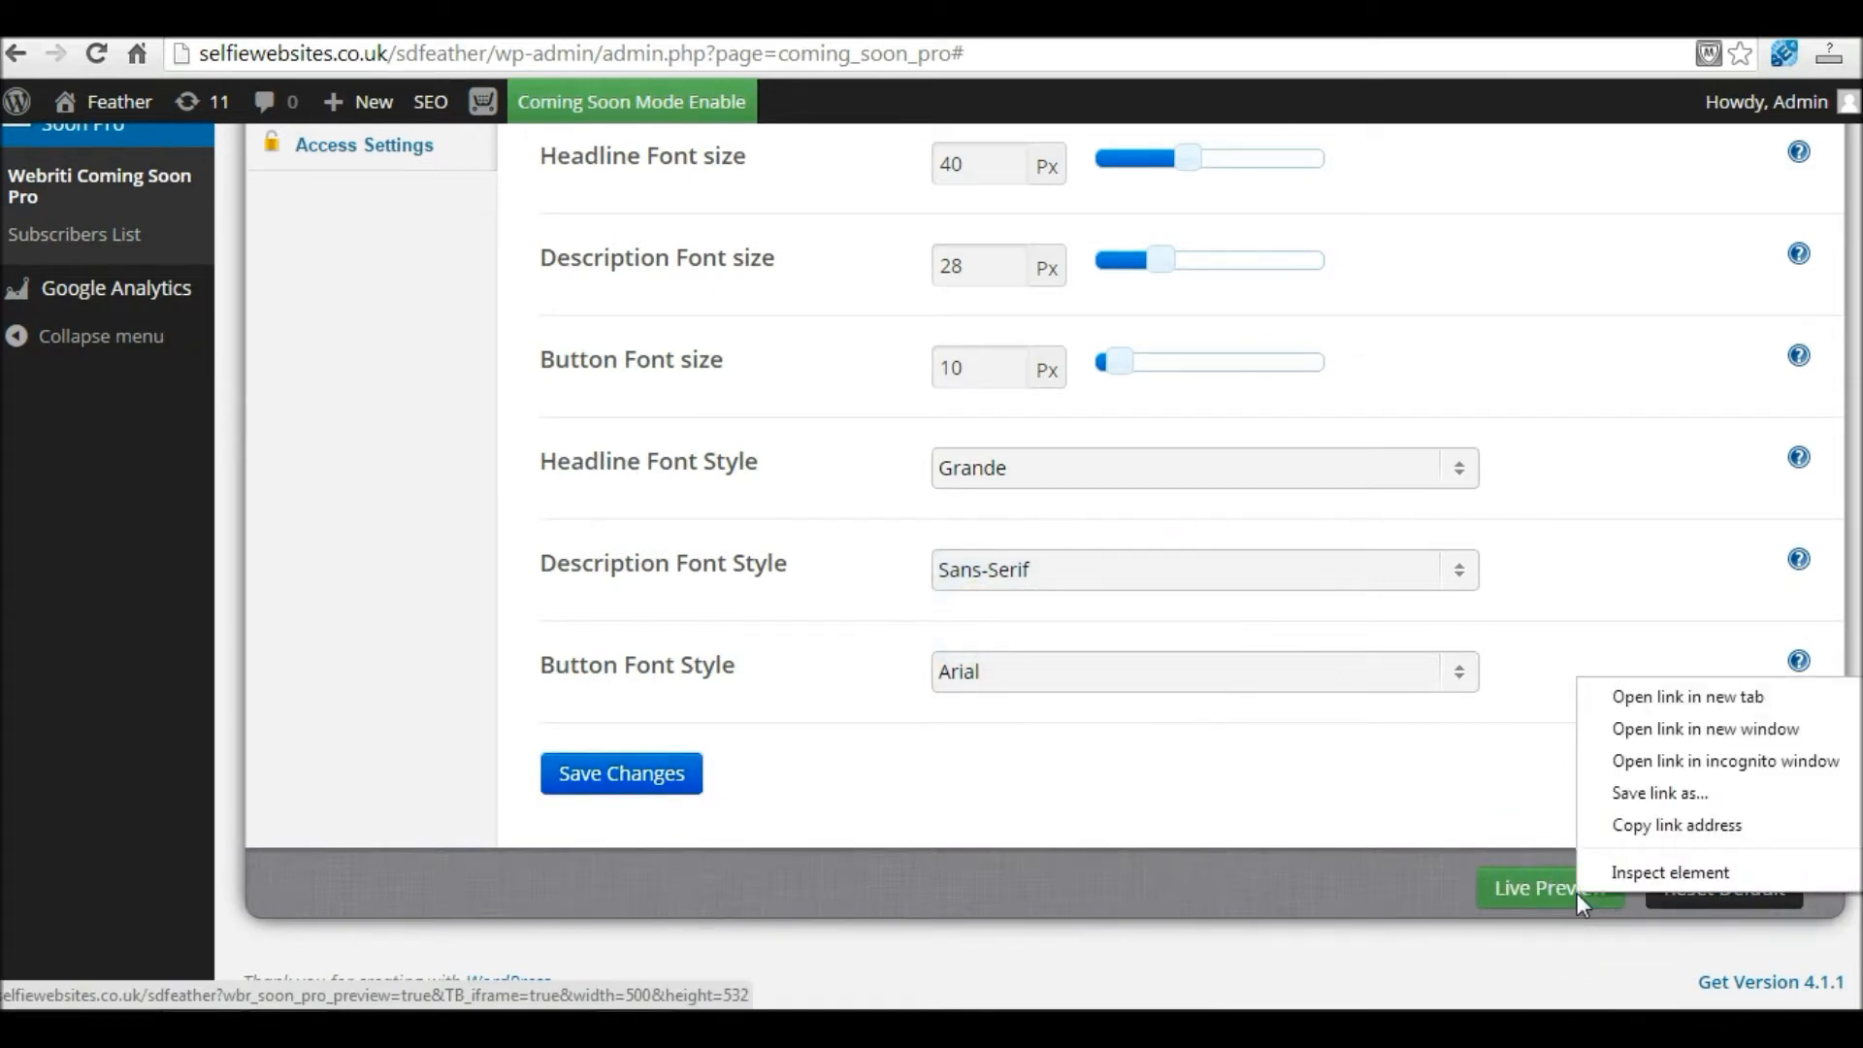
pyautogui.click(1682, 698)
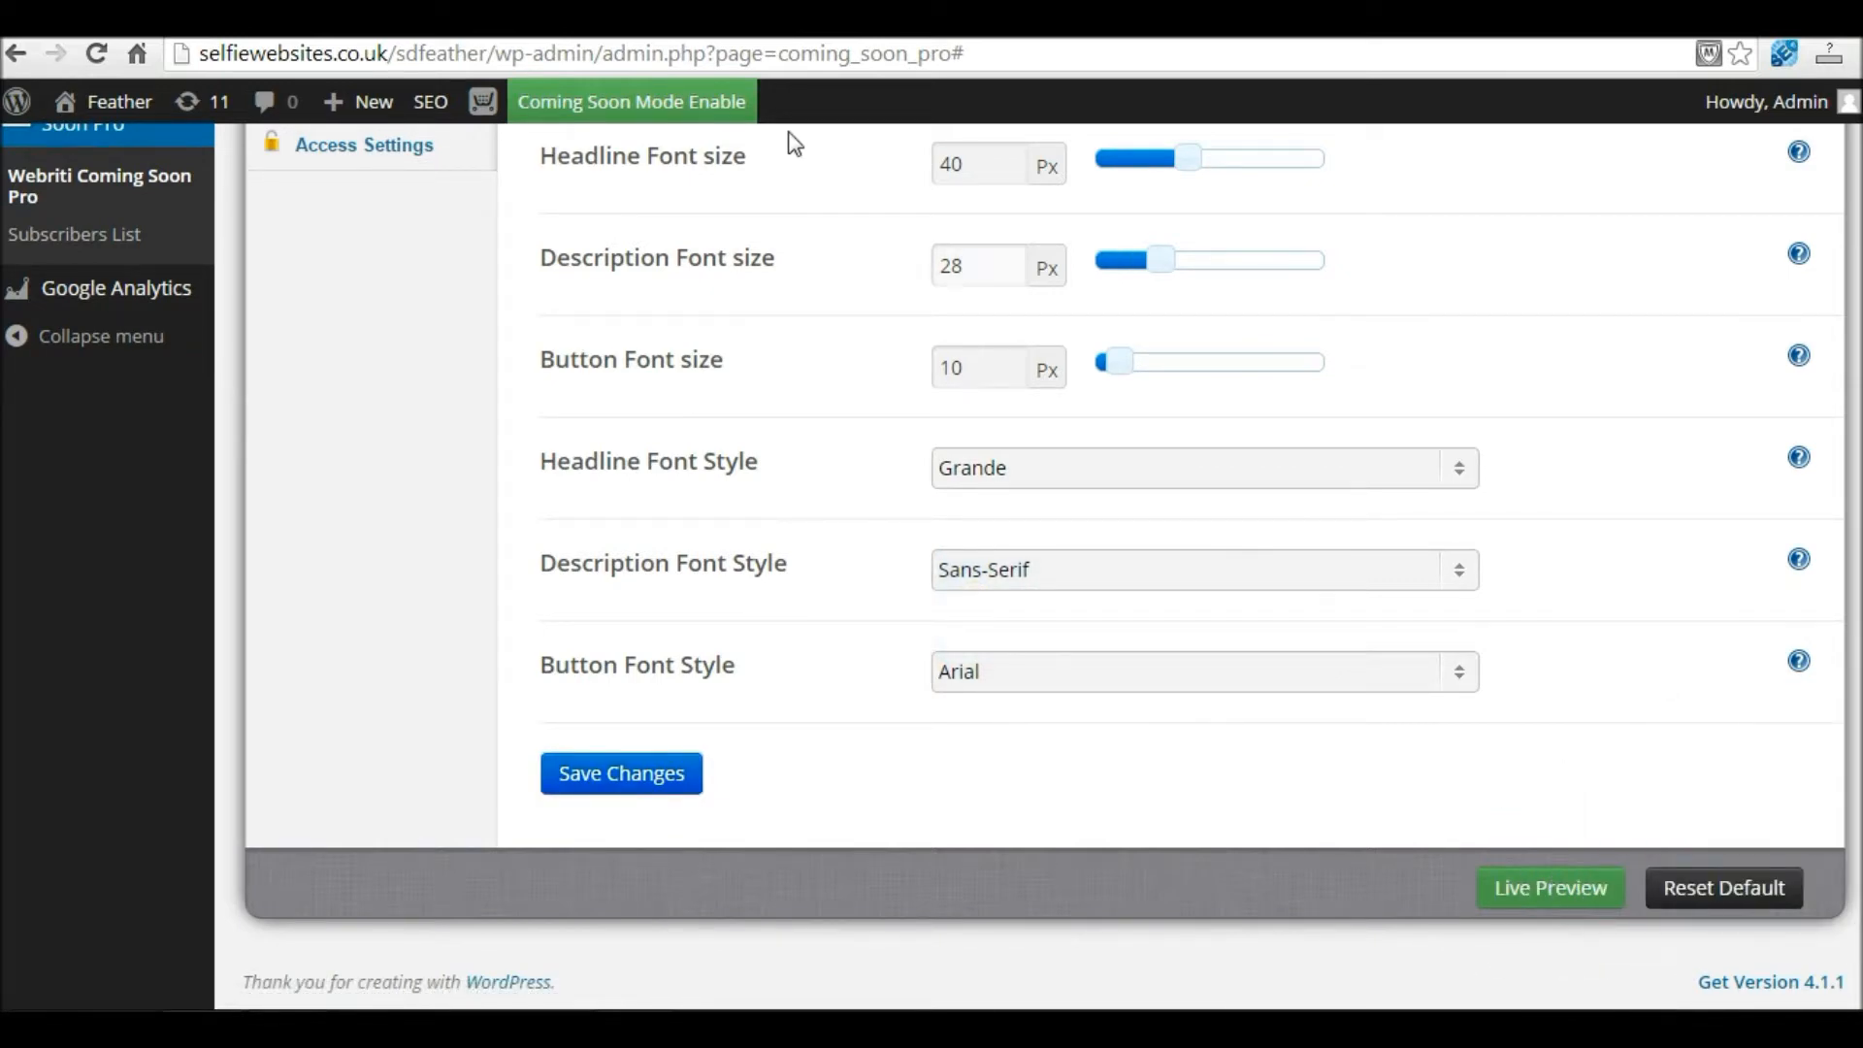
pyautogui.click(684, 36)
# Step: Check the red countdown and COMING SOON! headline font in the preview, then return to the settings tab
pyautogui.scroll(-1, 1069, 642)
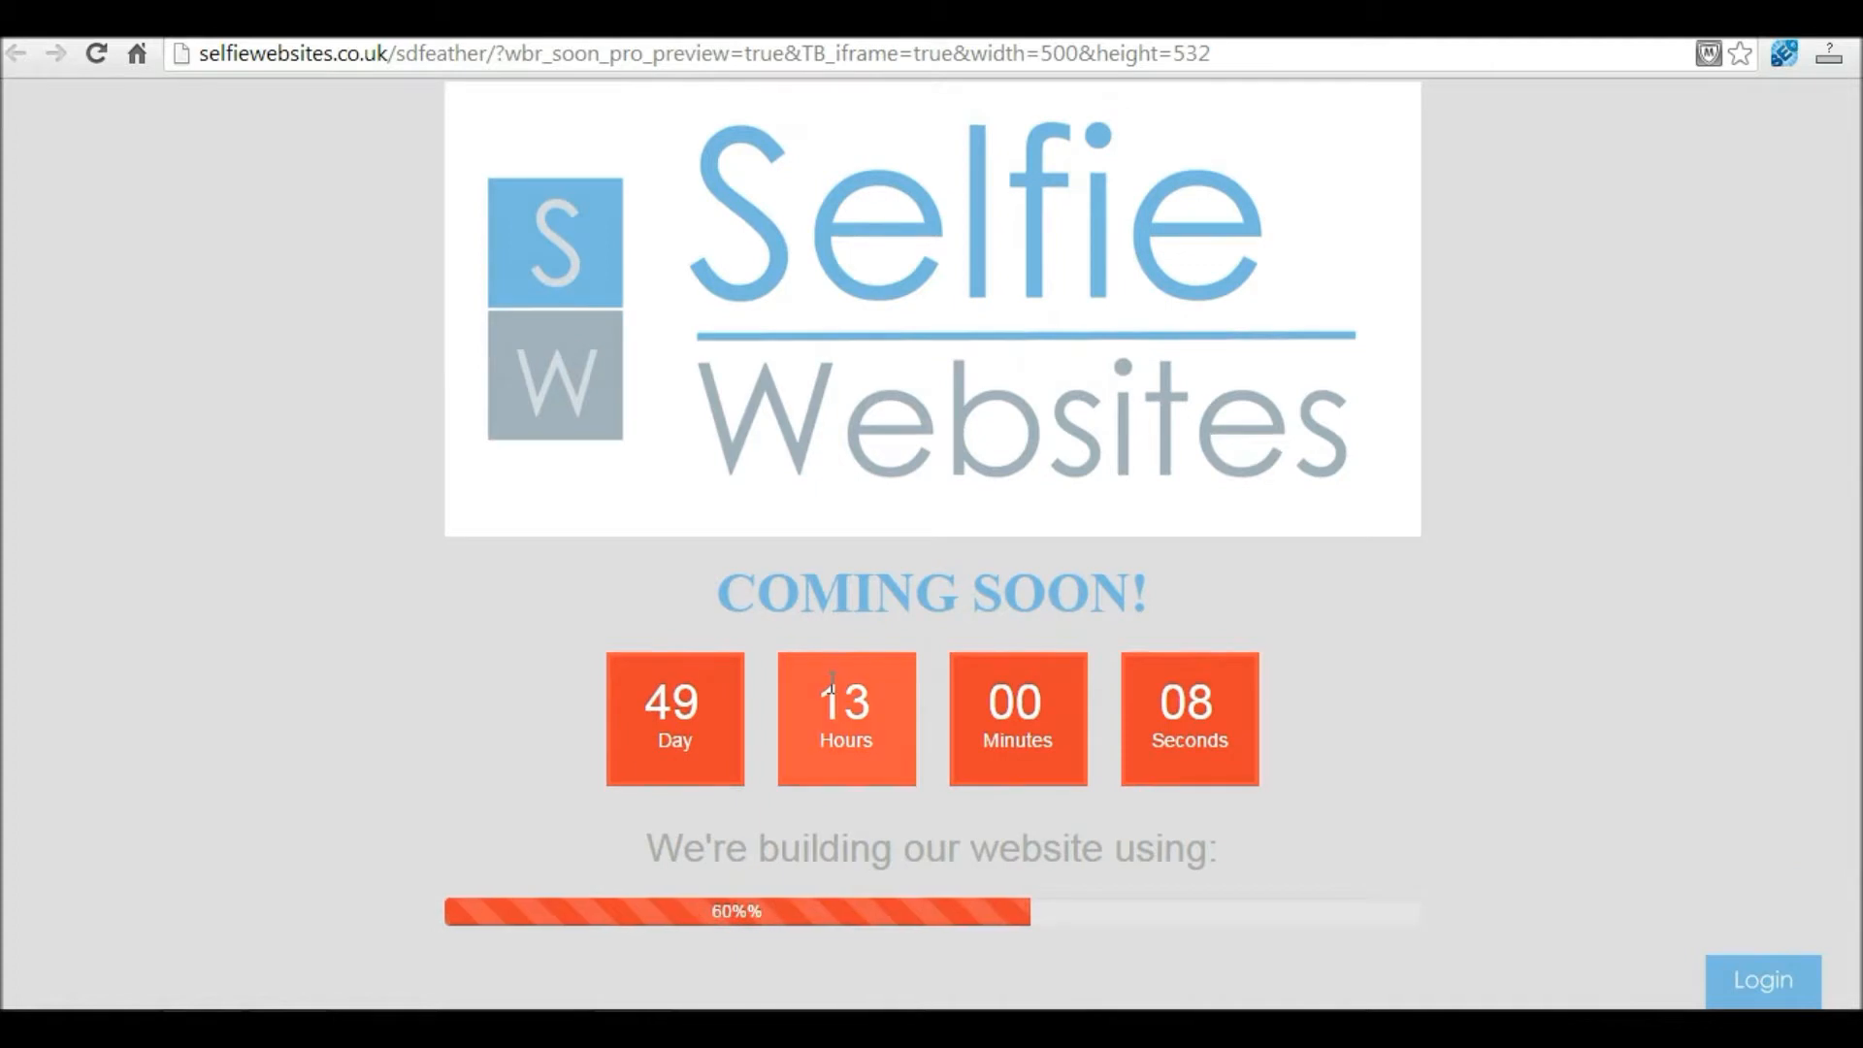
pyautogui.moveTo(723, 590); pyautogui.dragTo(1178, 582)
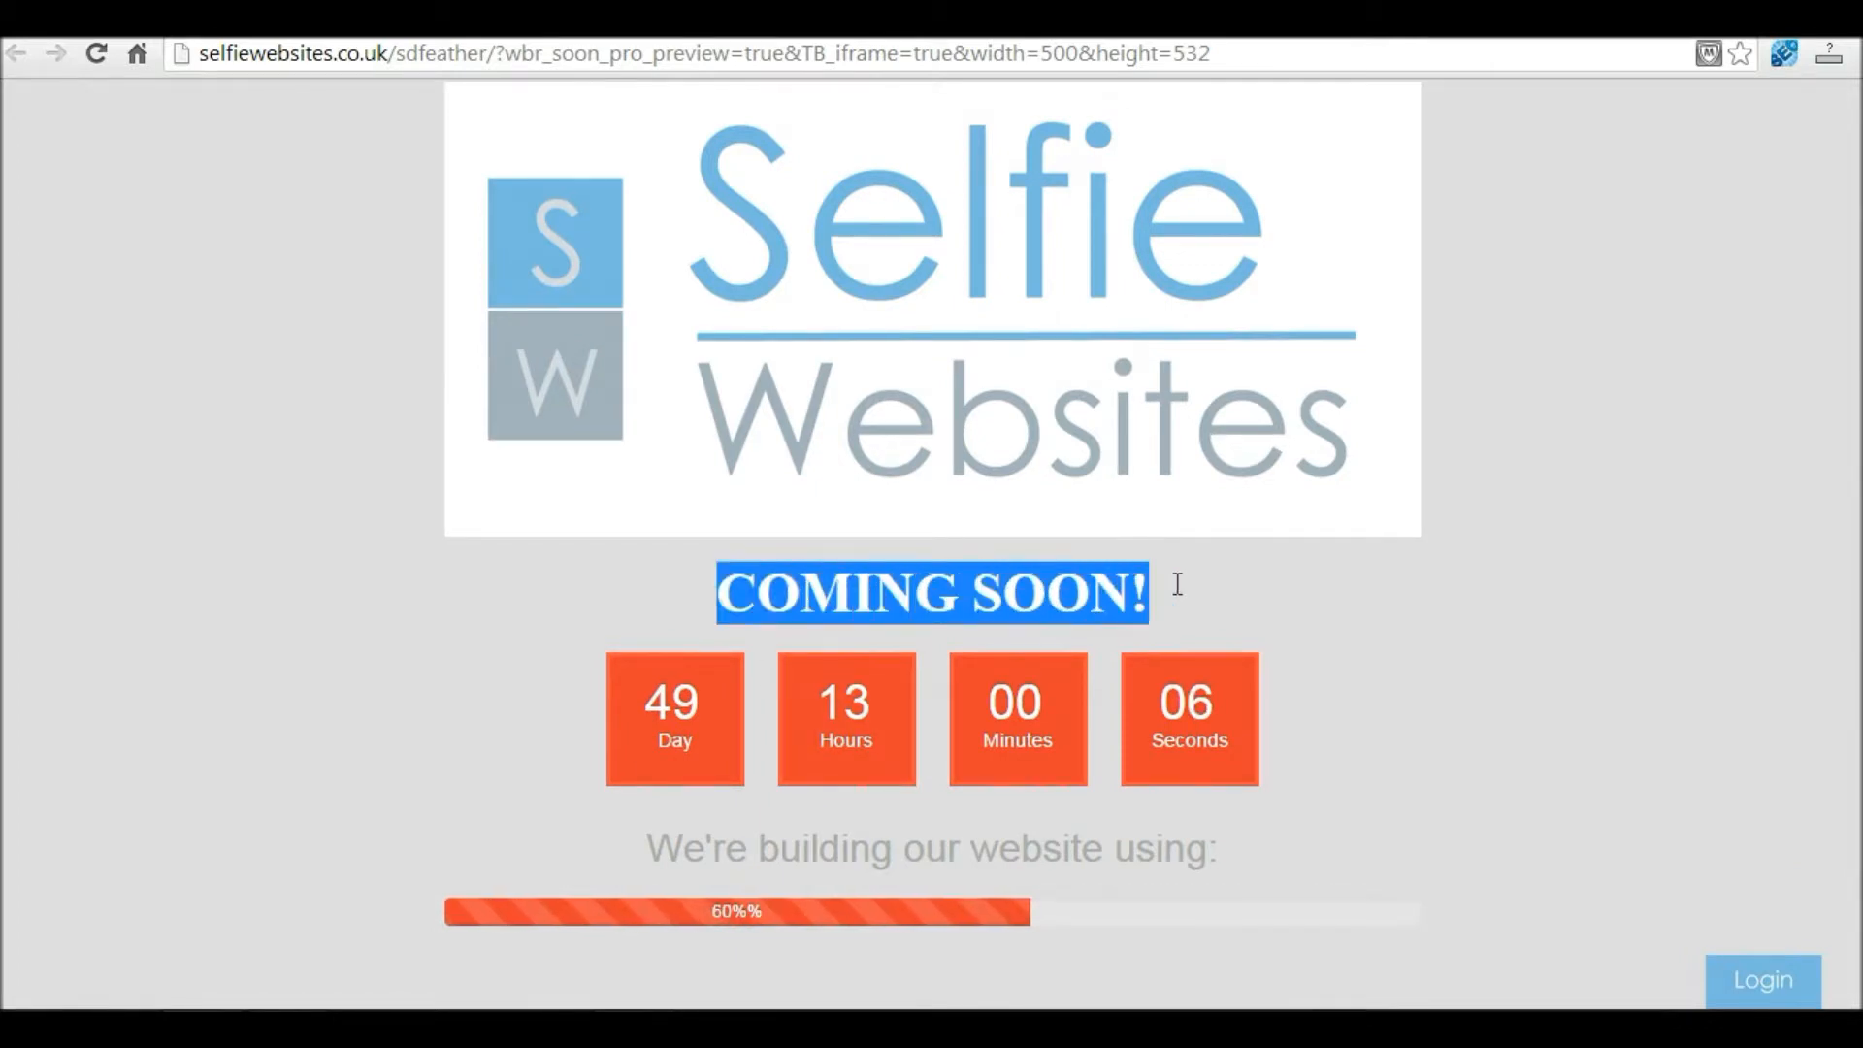
pyautogui.moveTo(654, 845); pyautogui.dragTo(1237, 852)
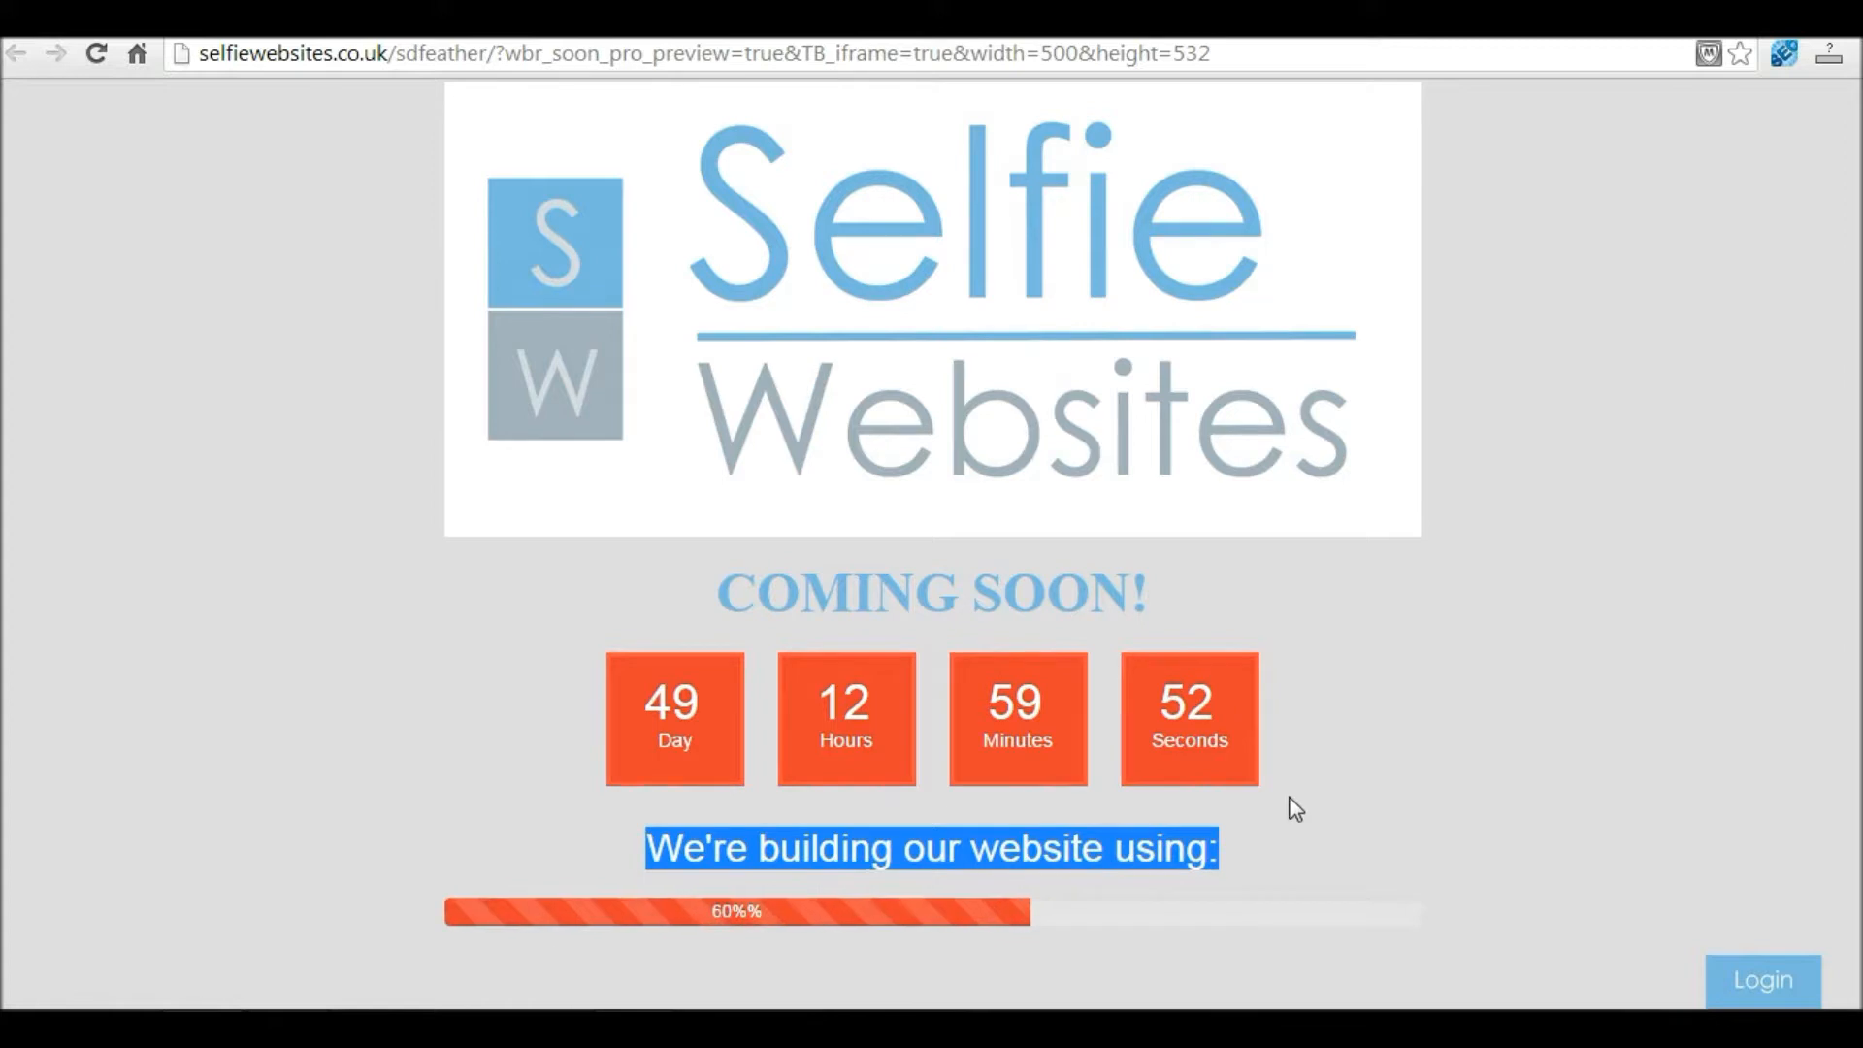
pyautogui.click(1266, 854)
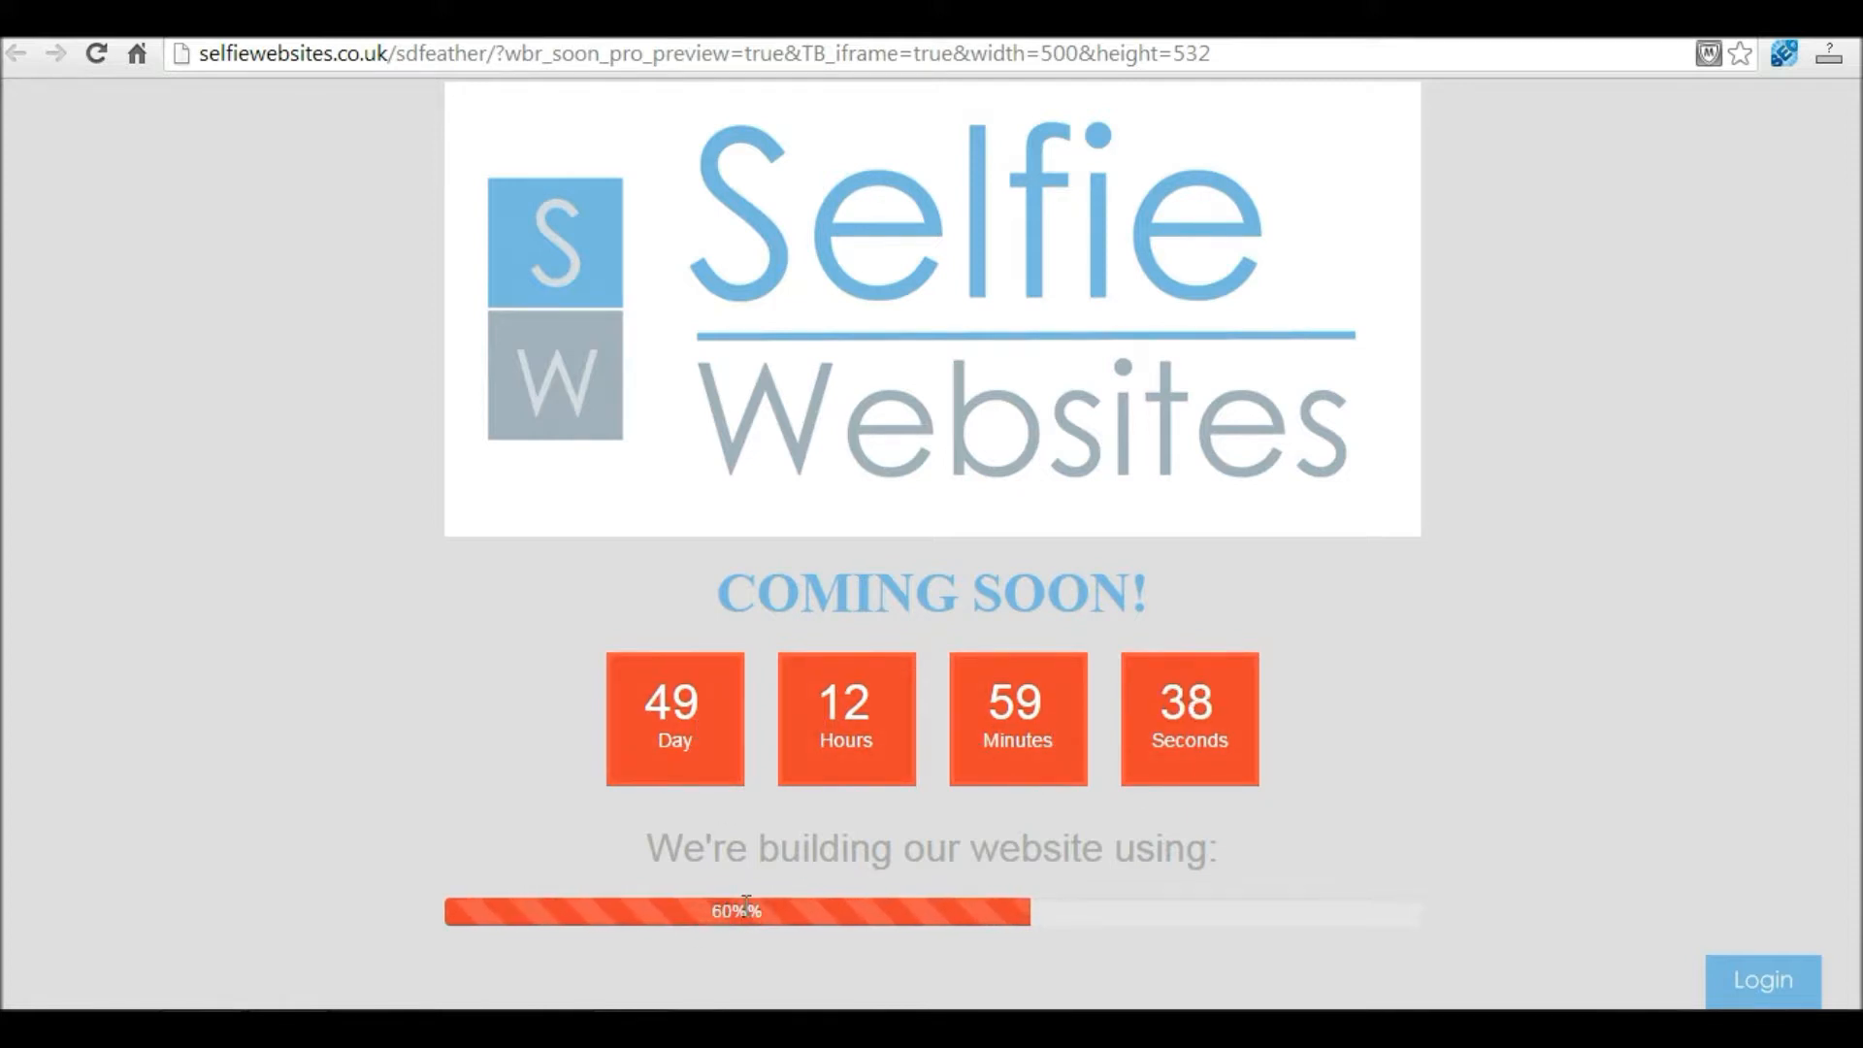
pyautogui.hotkey('ctrl', 'shift', 'Tab')
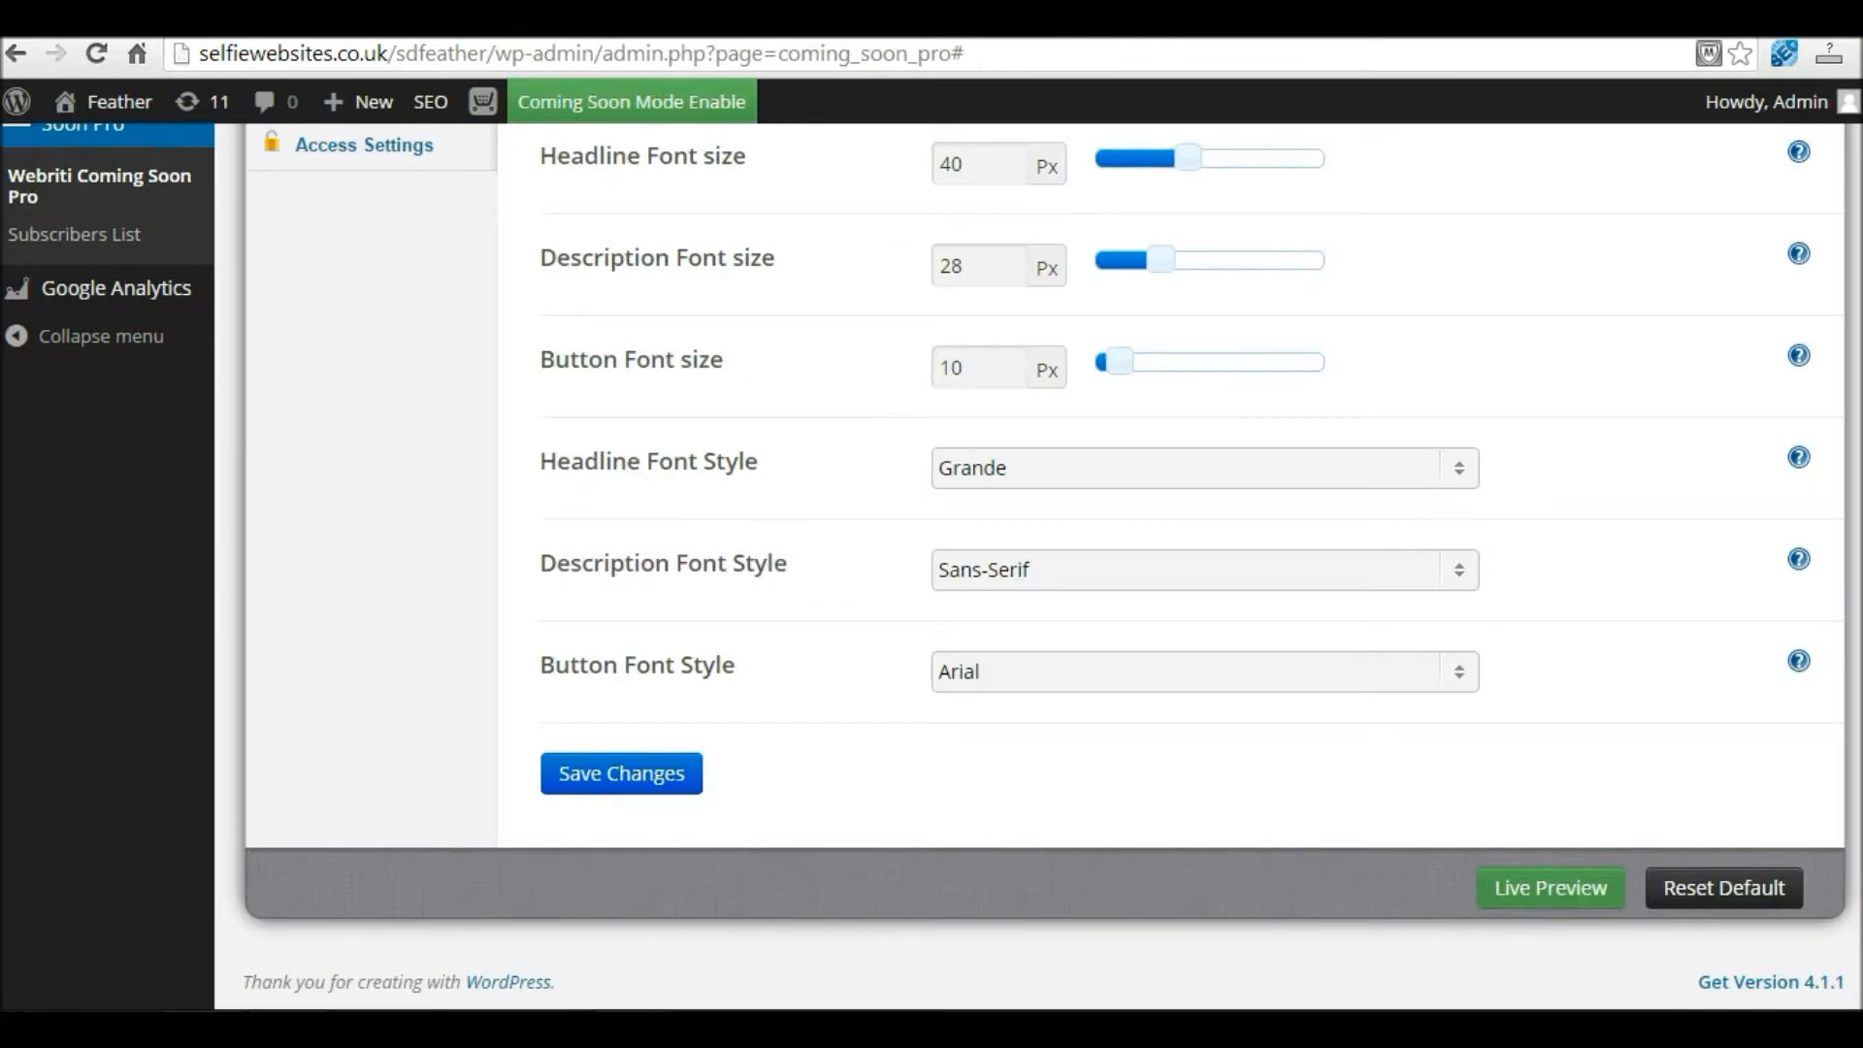
# Step: Switch the countdown off in Countdown Settings
pyautogui.scroll(5, 364, 398)
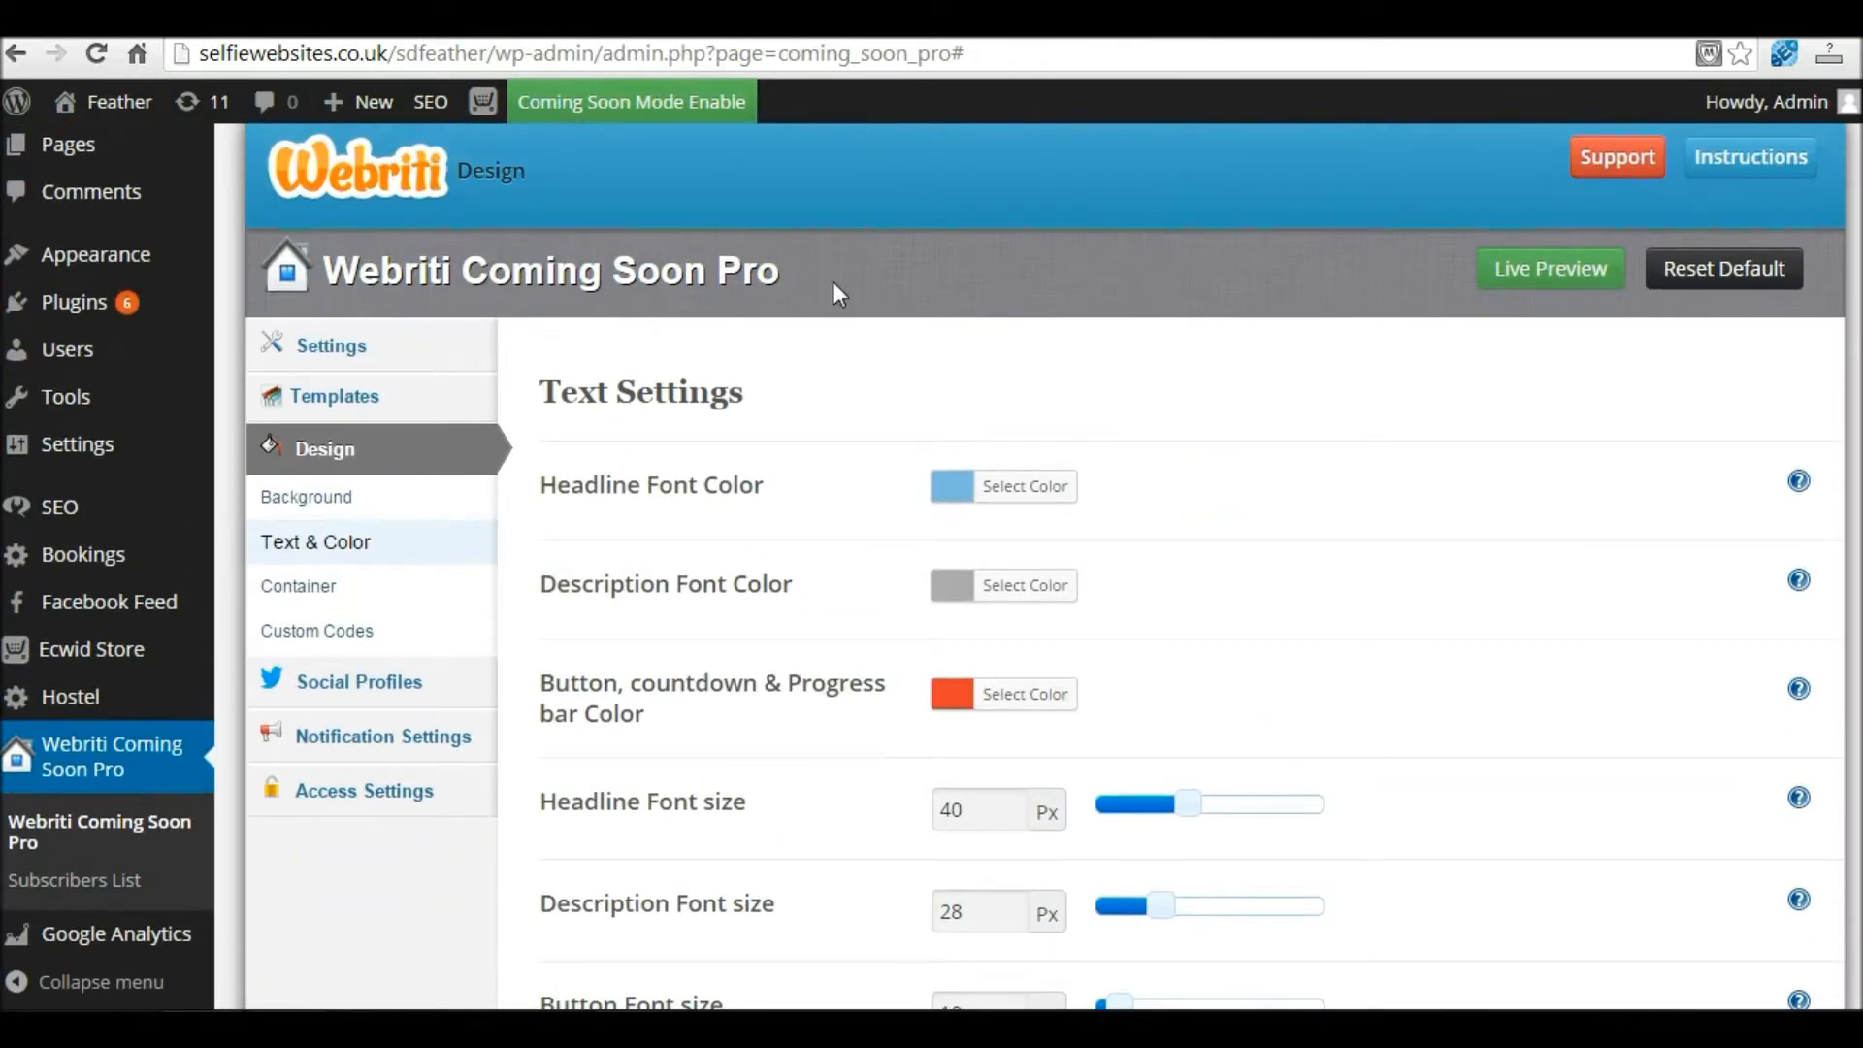
pyautogui.click(329, 349)
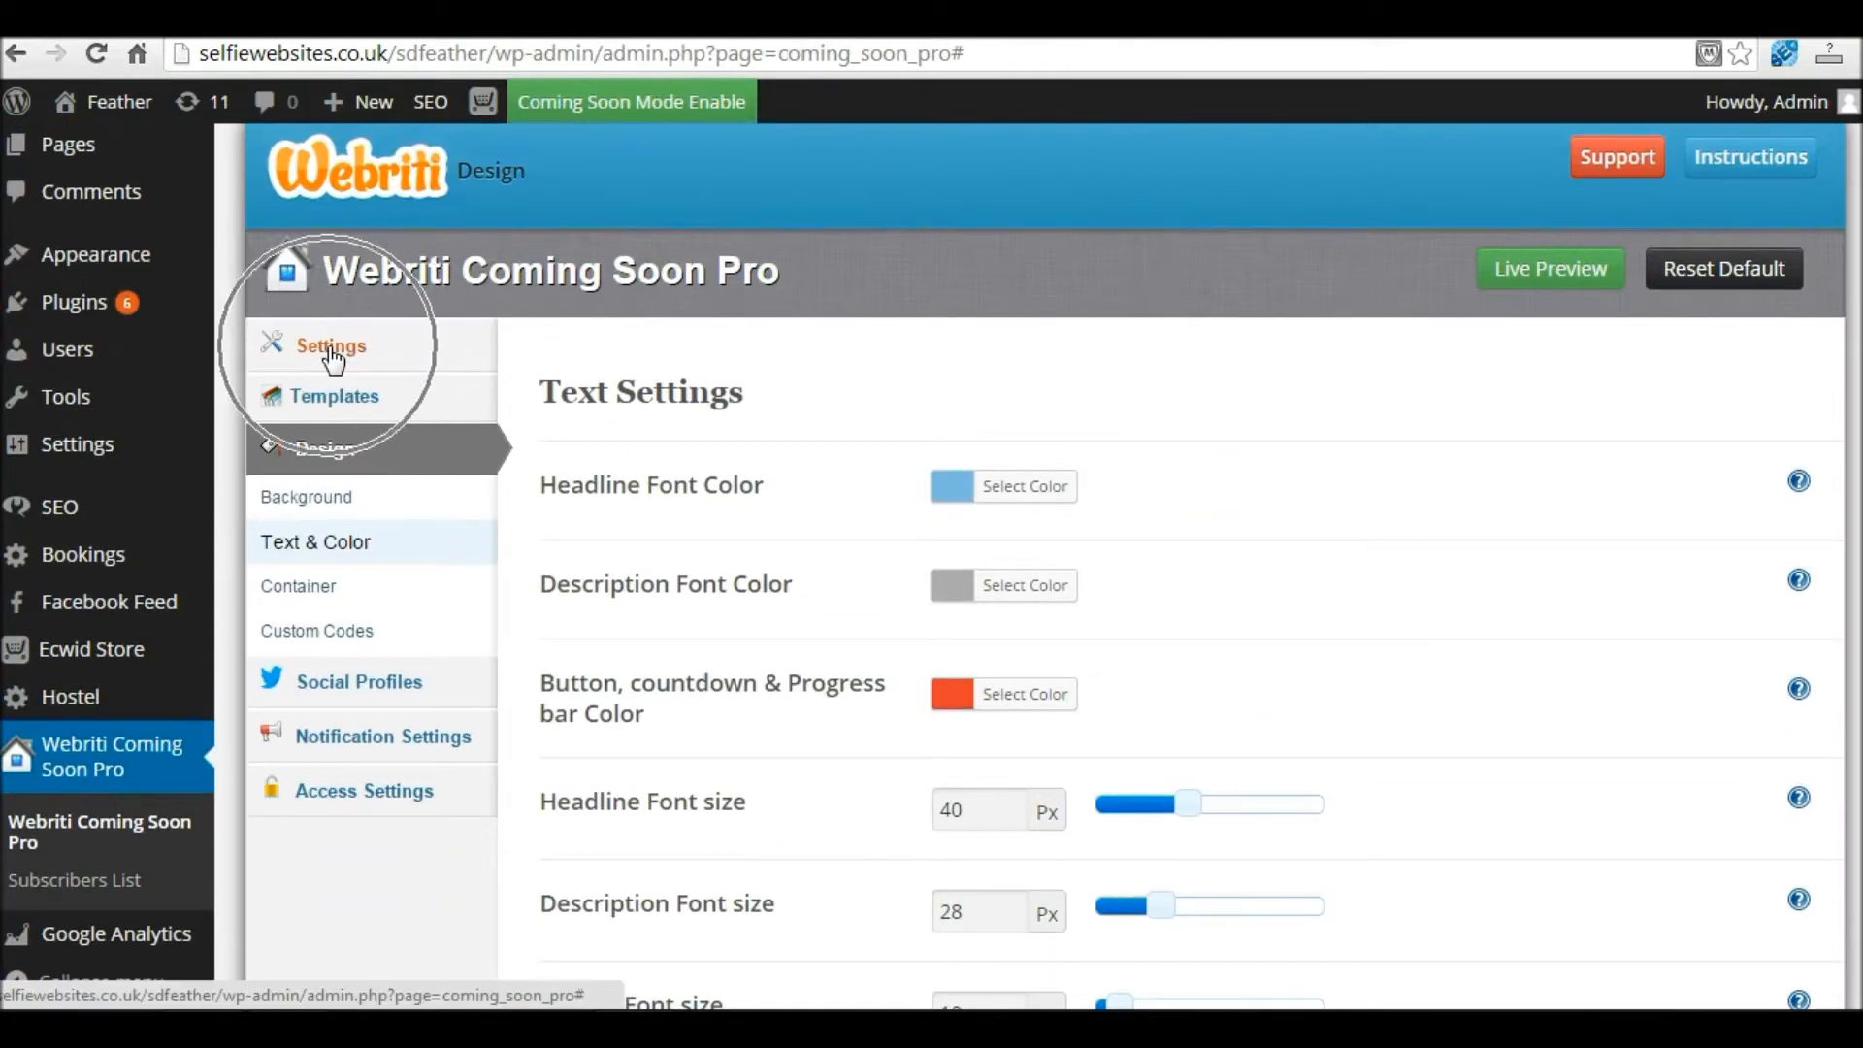
pyautogui.scroll(-1, 446, 472)
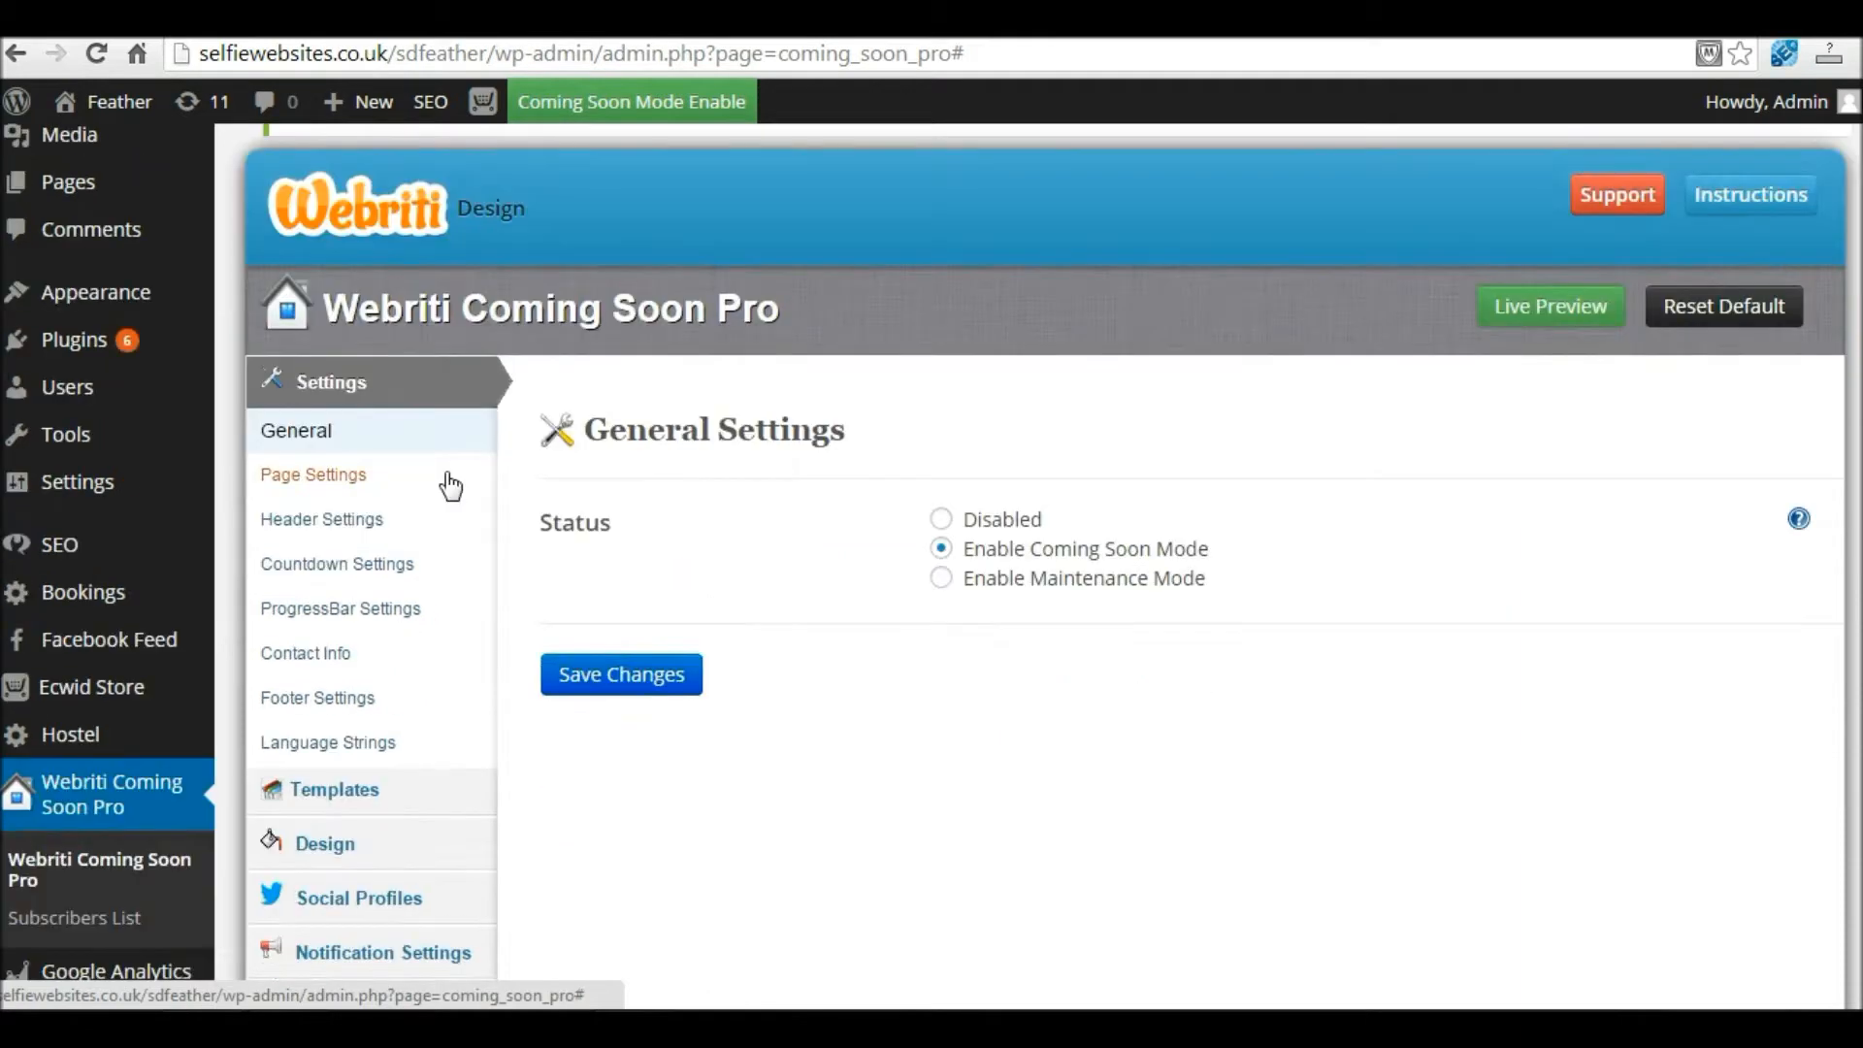
pyautogui.click(338, 568)
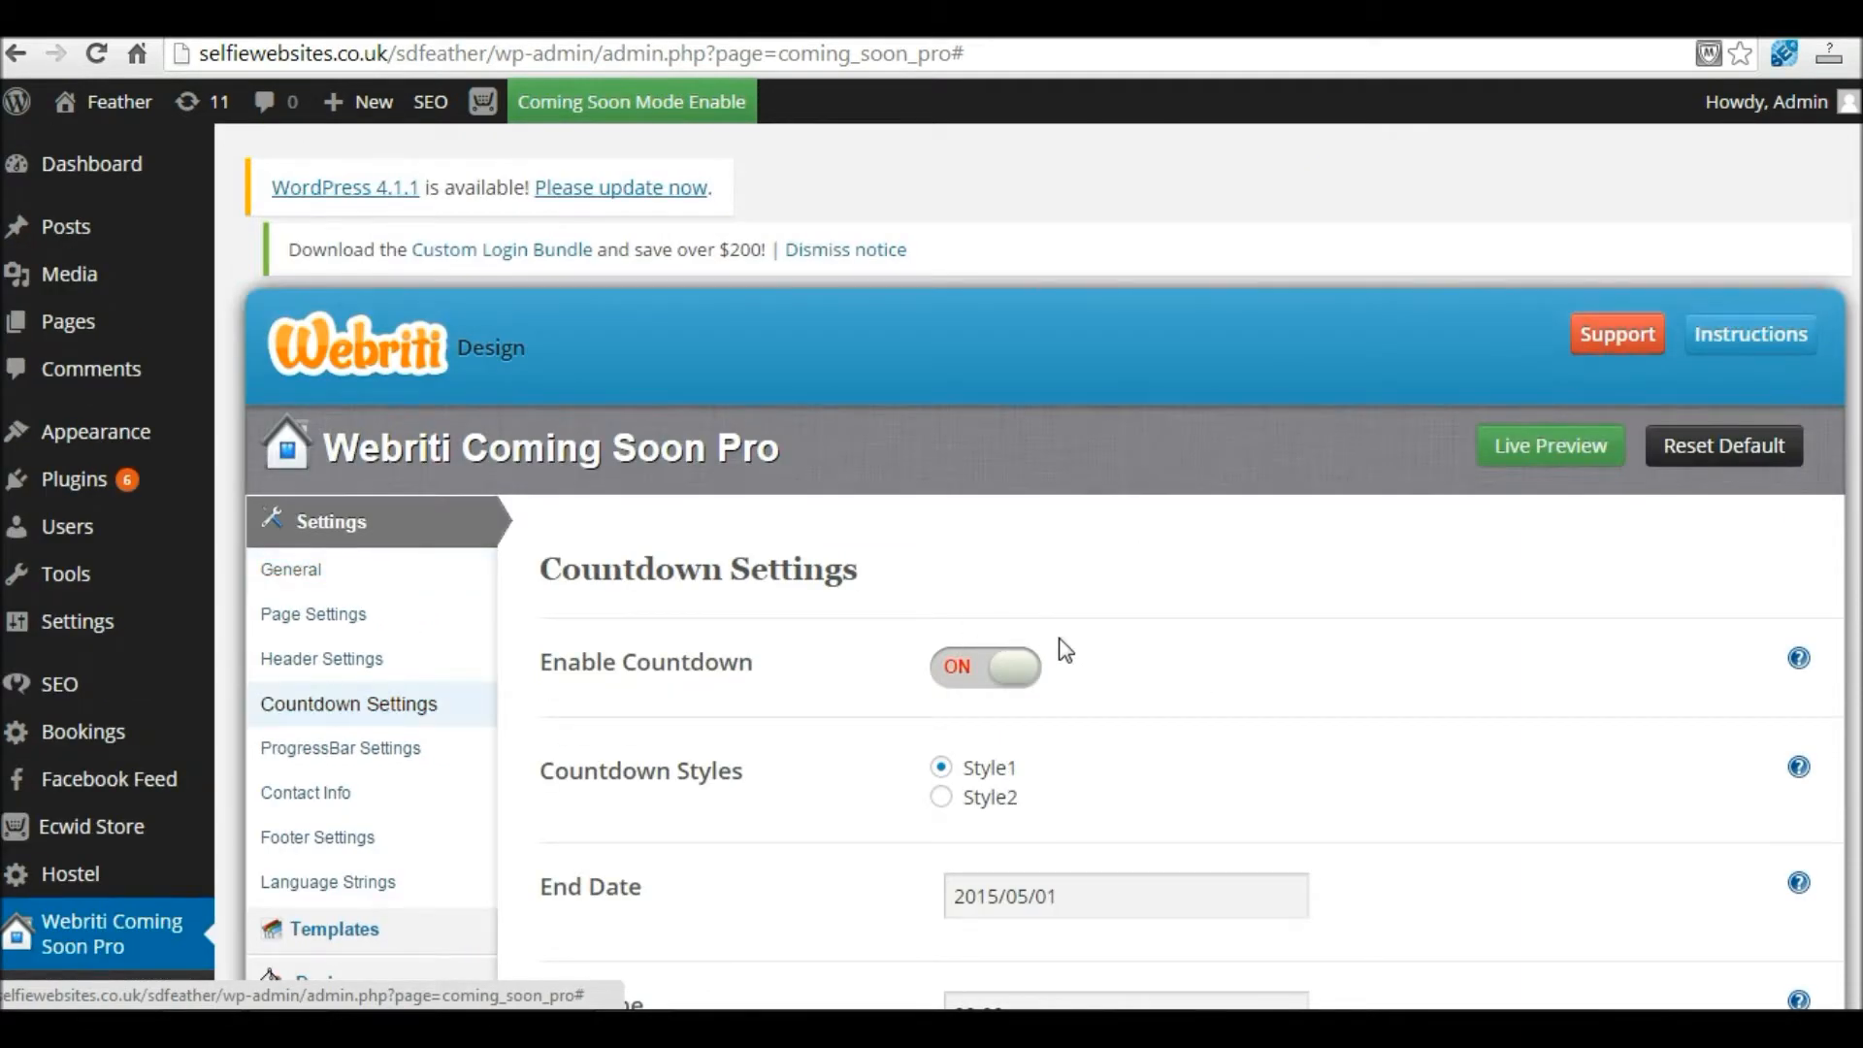
pyautogui.click(1009, 676)
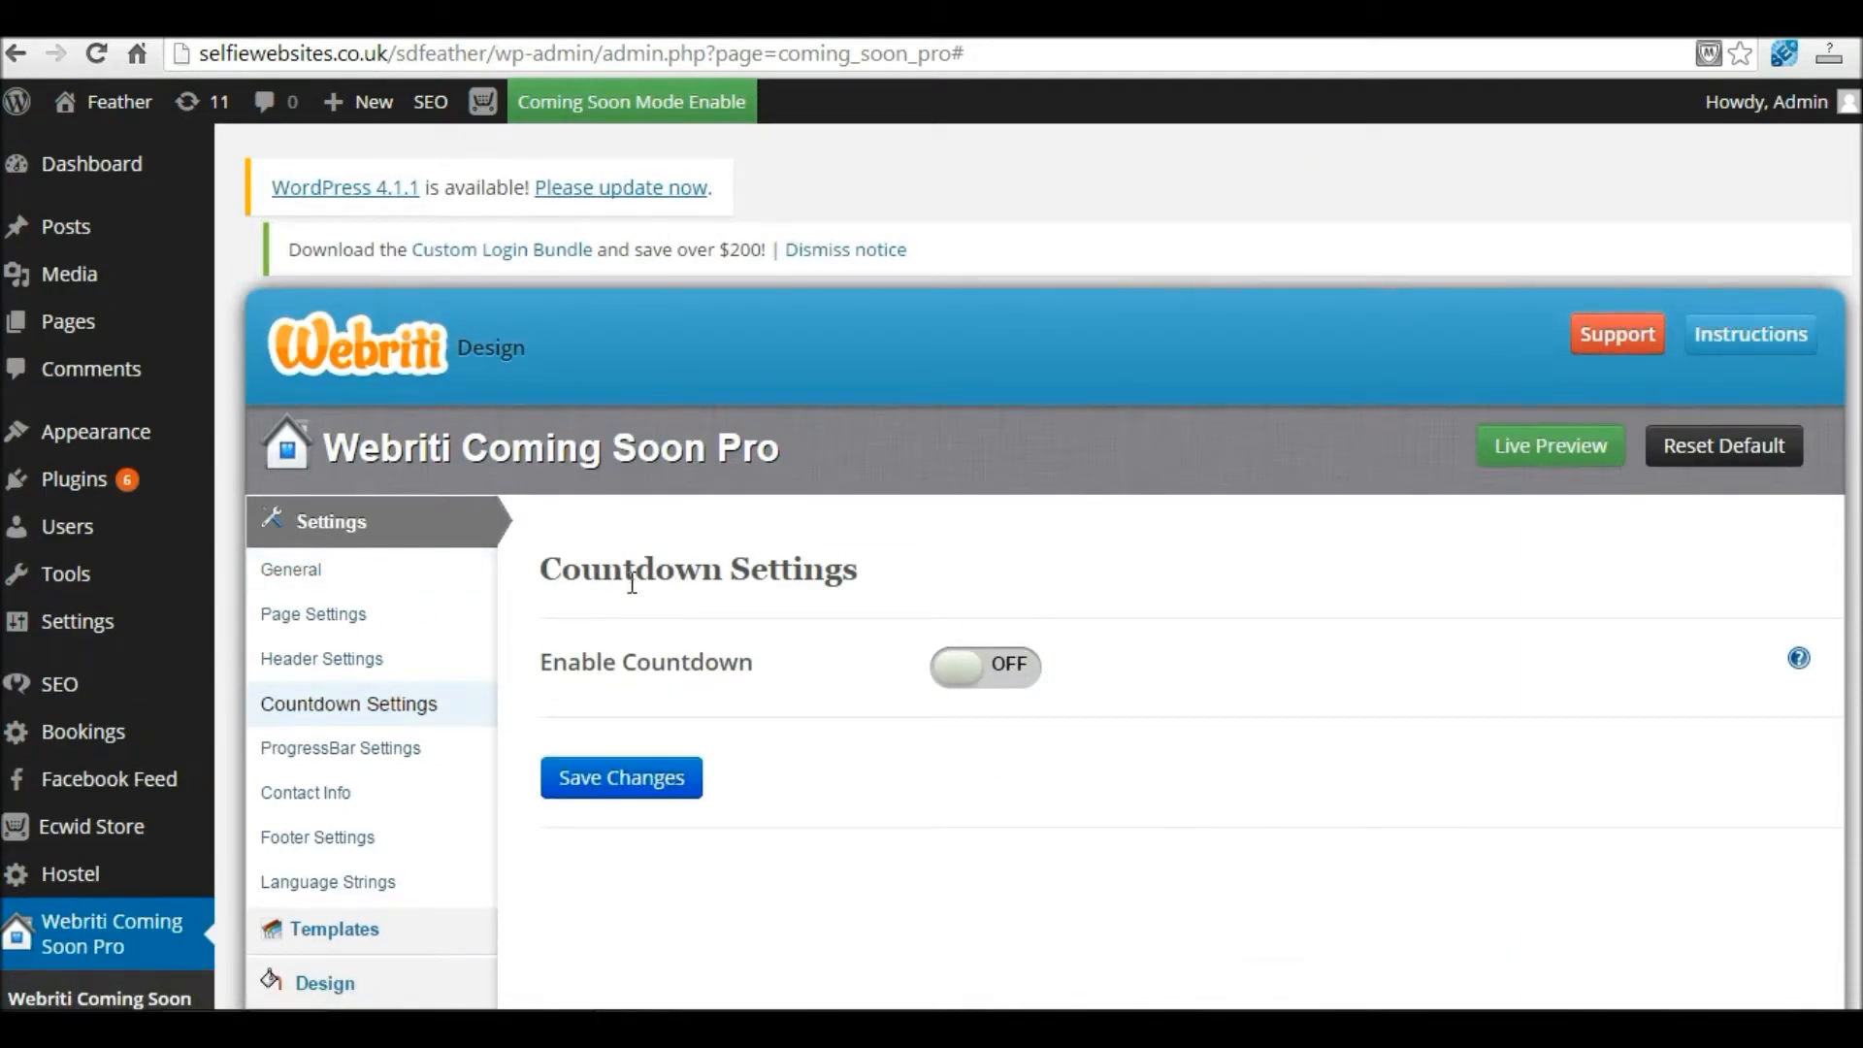
# Step: Set the progress bar end date to 2015-05-01 and percentage to 75, and save
pyautogui.click(371, 765)
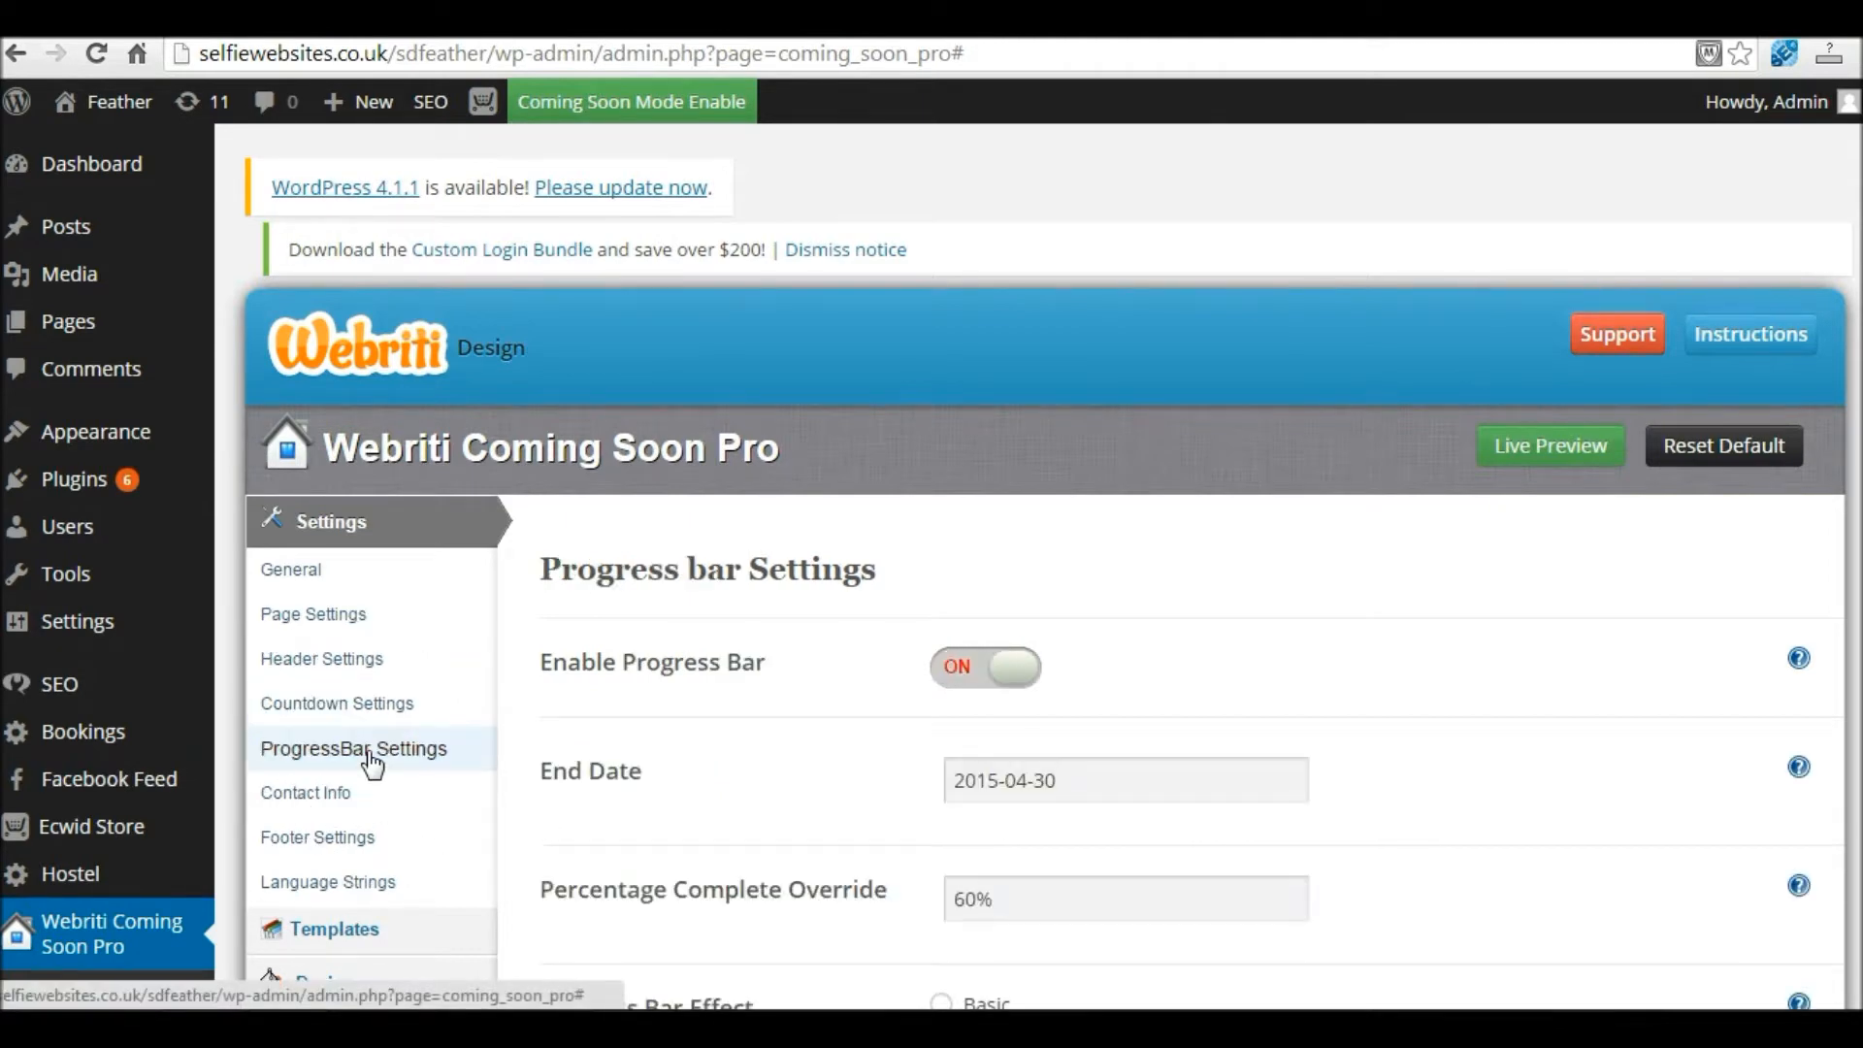
pyautogui.scroll(-3, 625, 398)
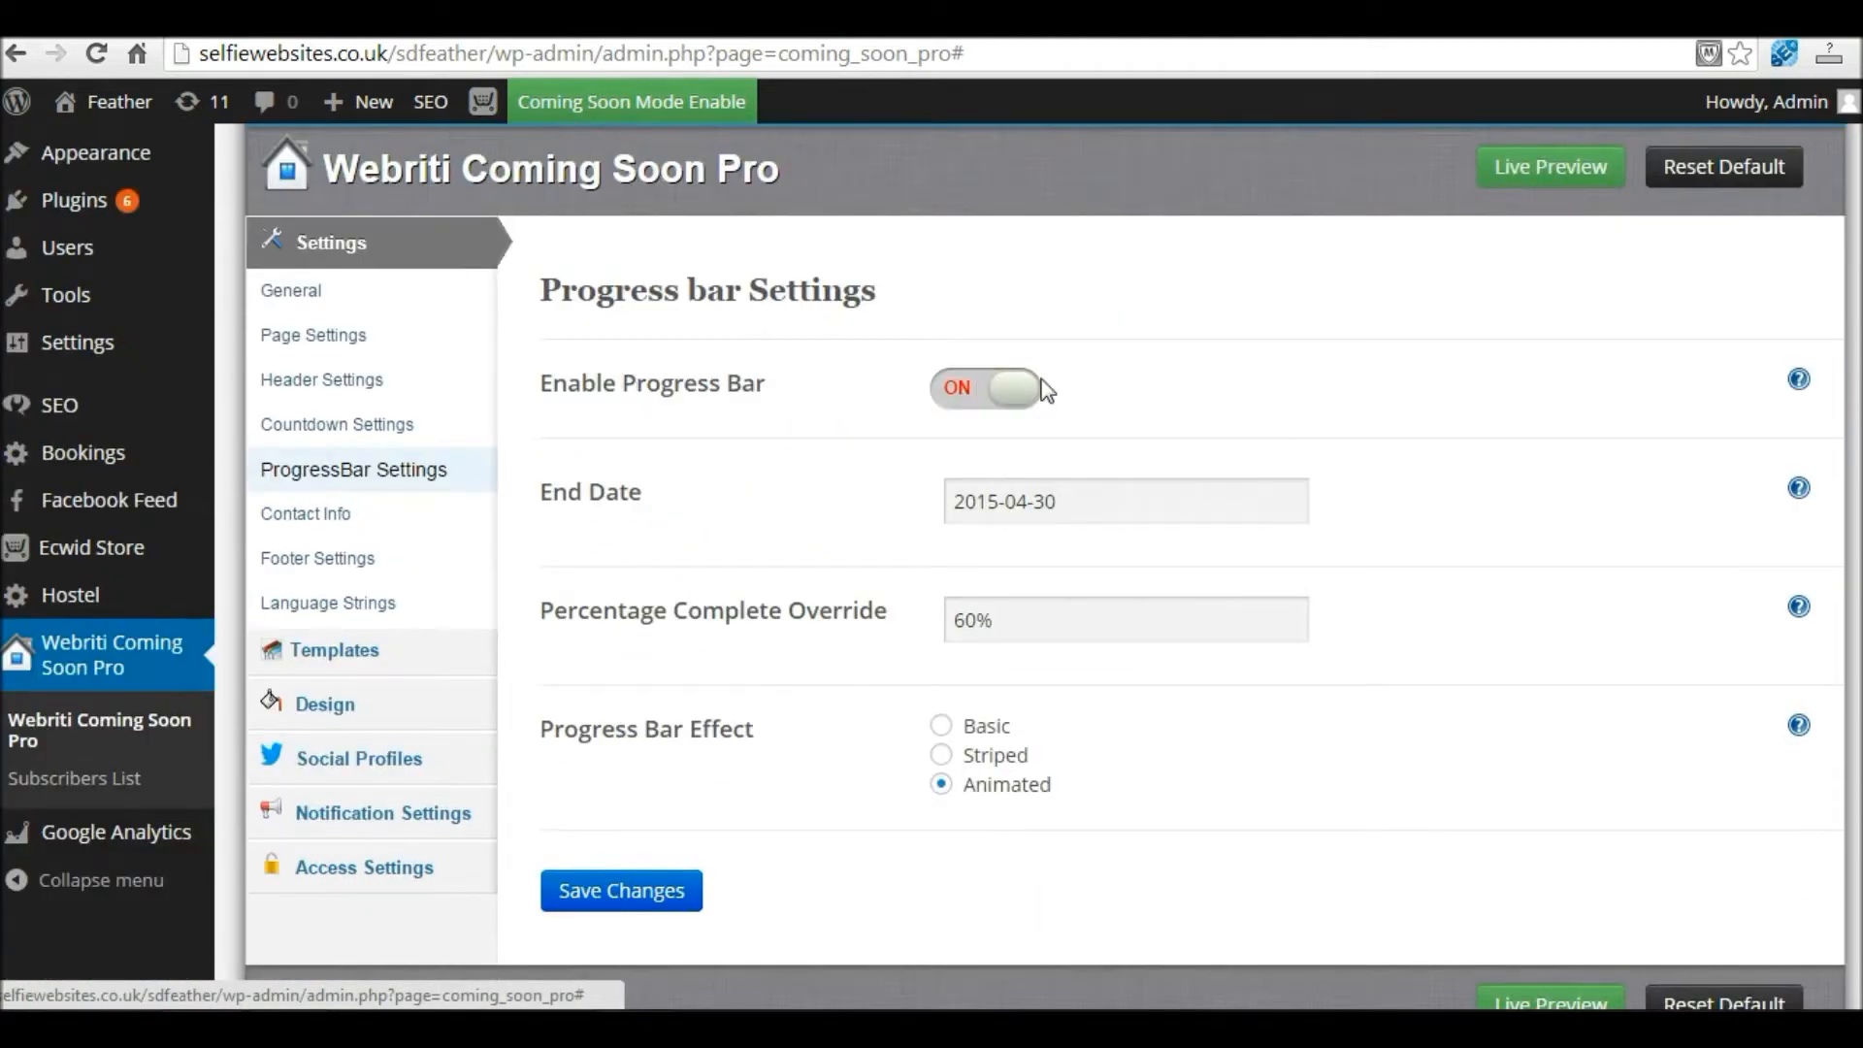
pyautogui.click(1069, 505)
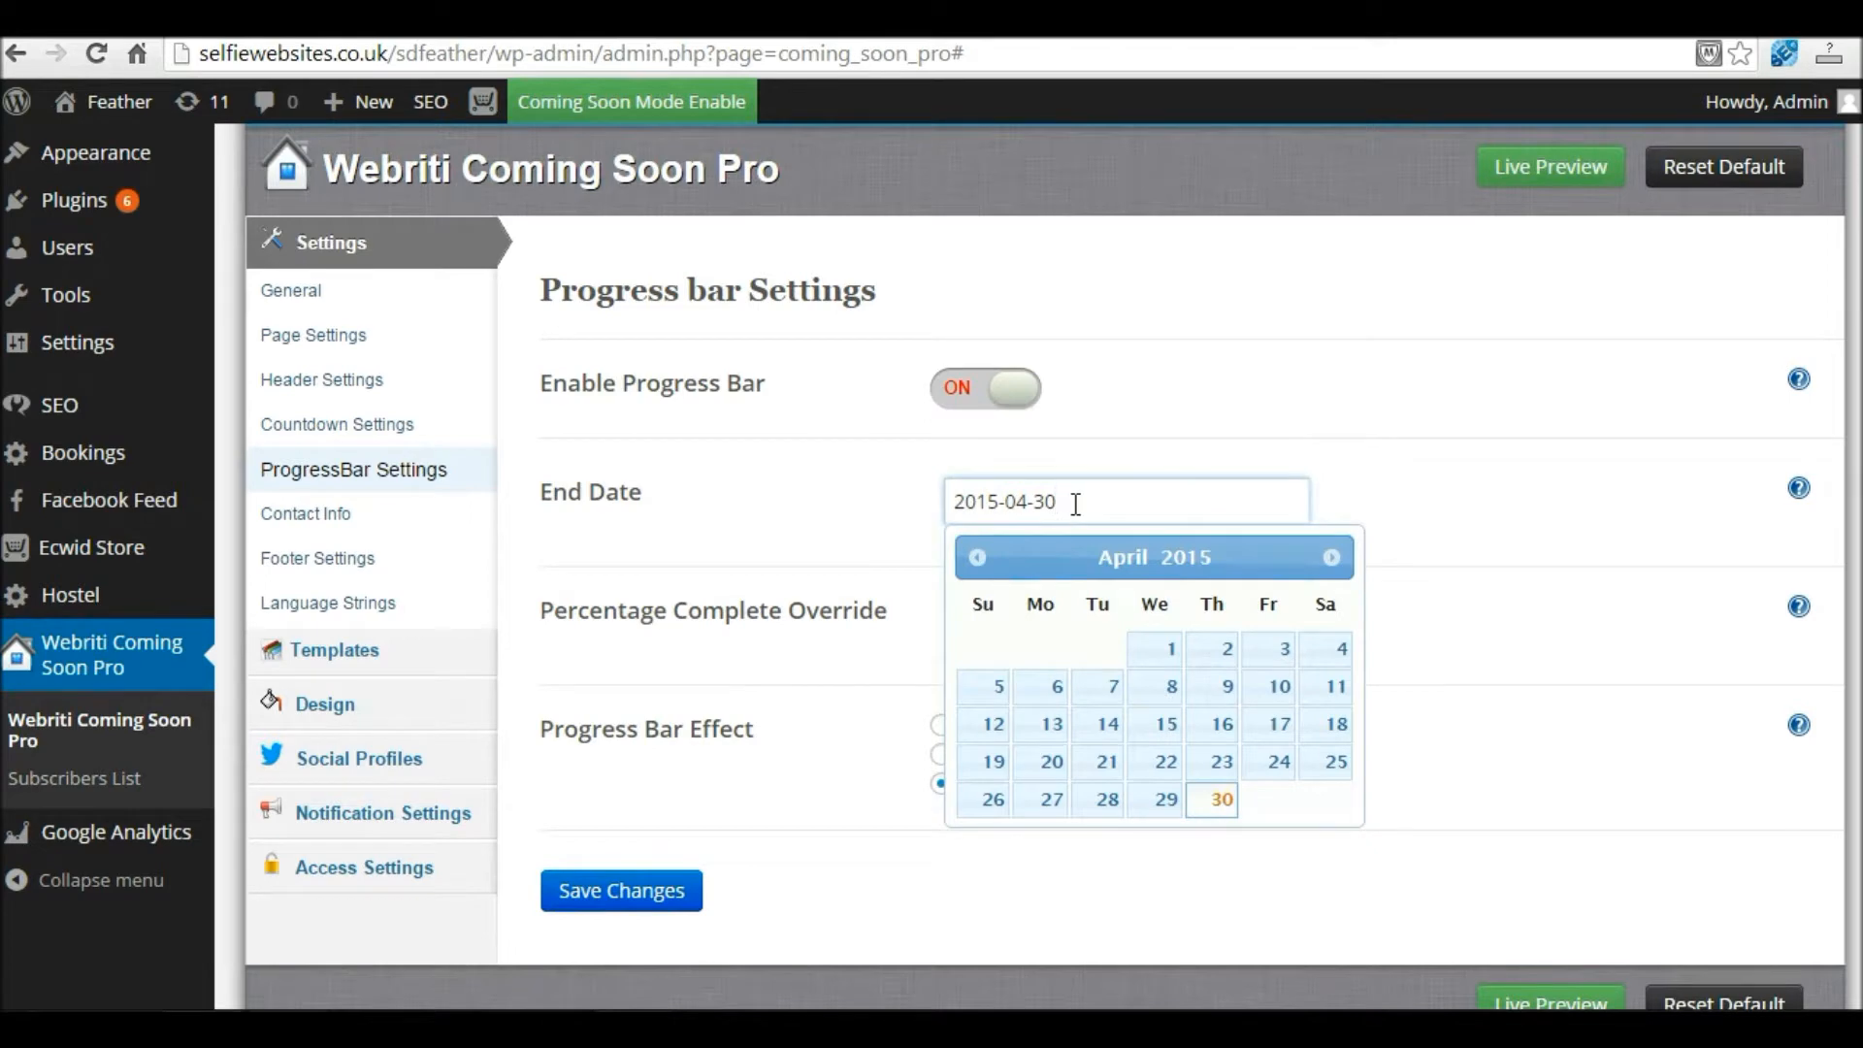
pyautogui.click(1331, 557)
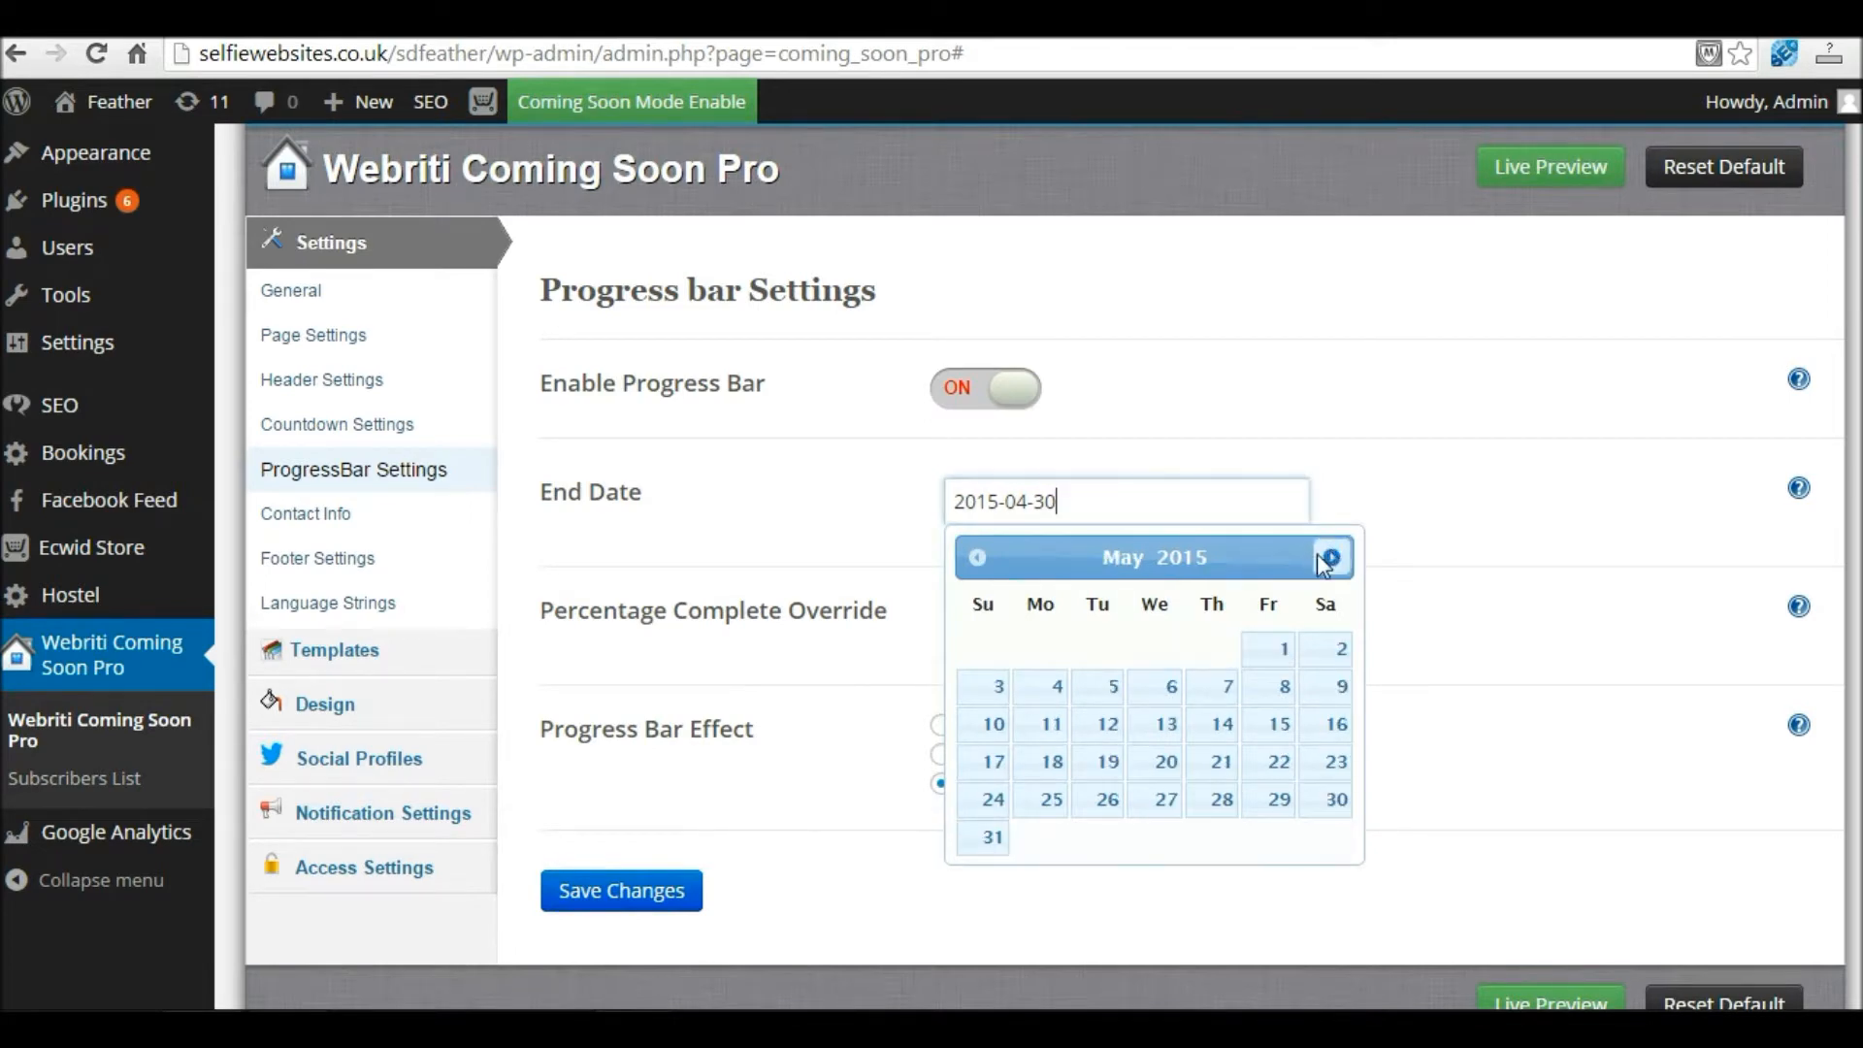
pyautogui.click(1273, 650)
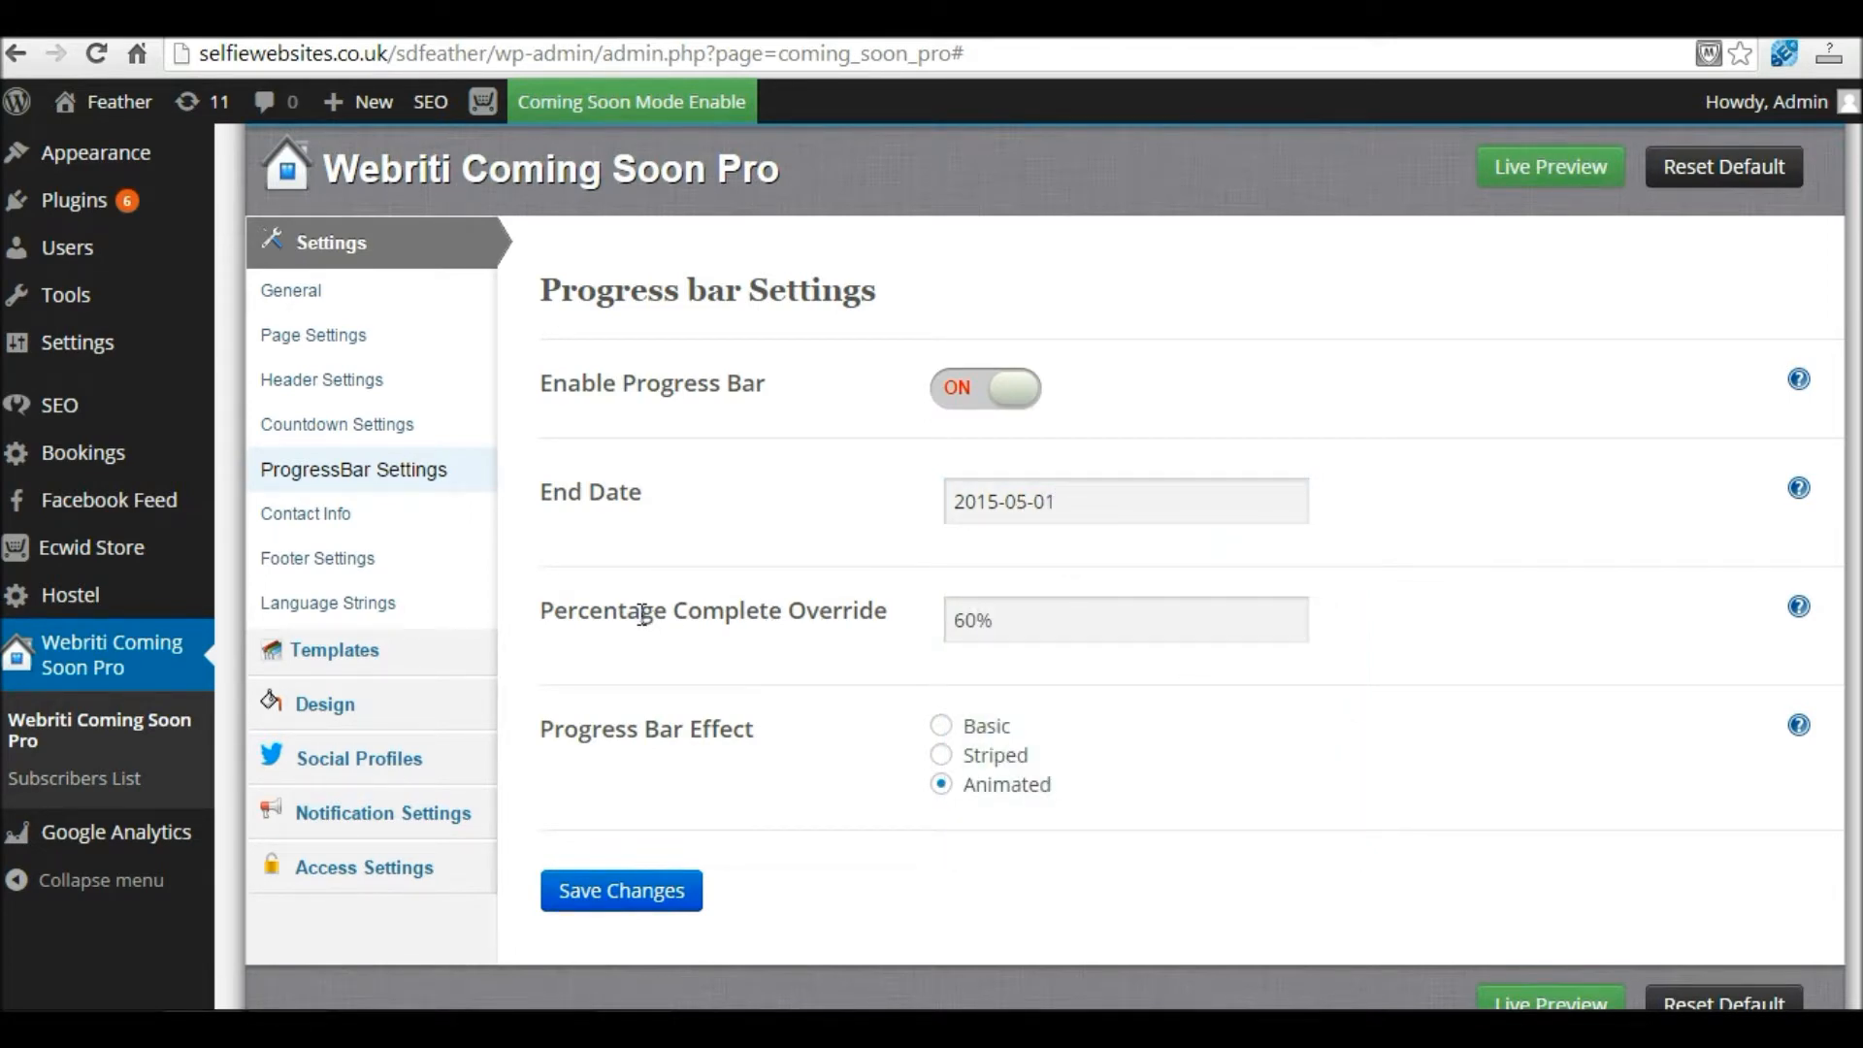
pyautogui.click(1010, 618)
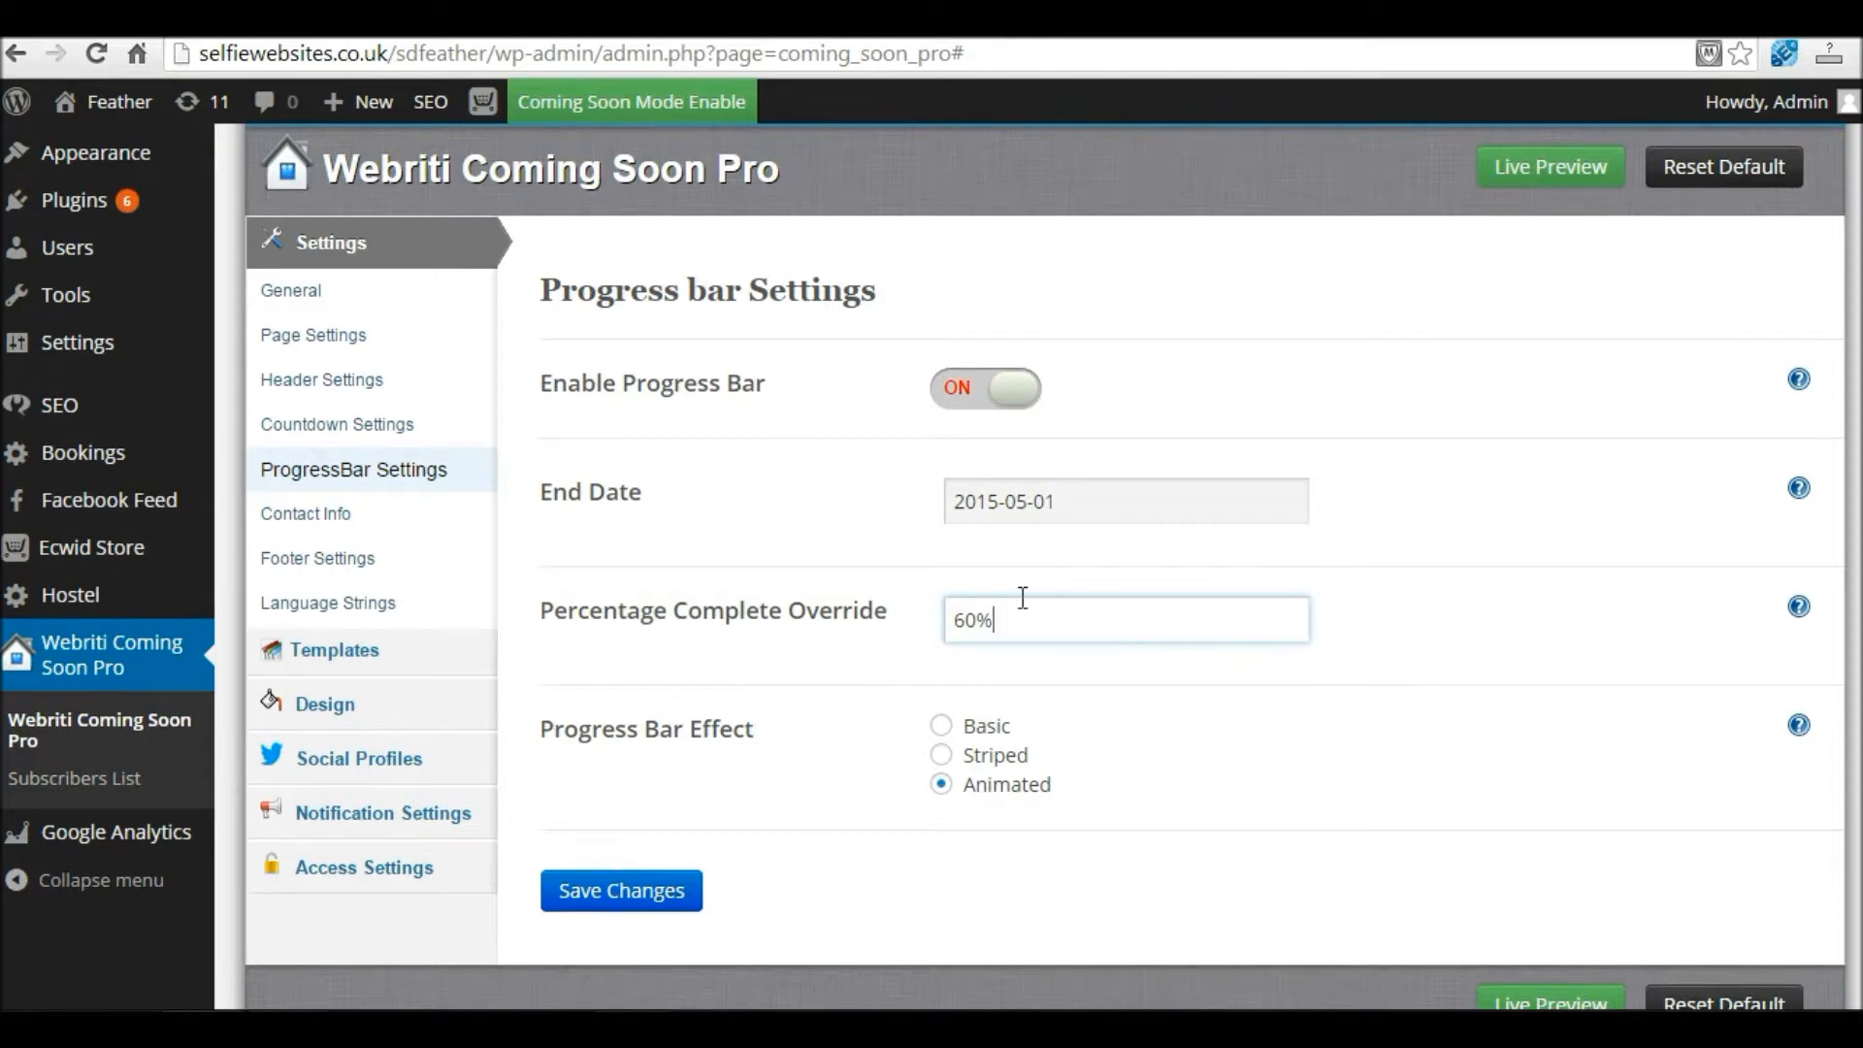
pyautogui.moveTo(1017, 619); pyautogui.dragTo(895, 608)
pyautogui.write('75')
pyautogui.click(626, 902)
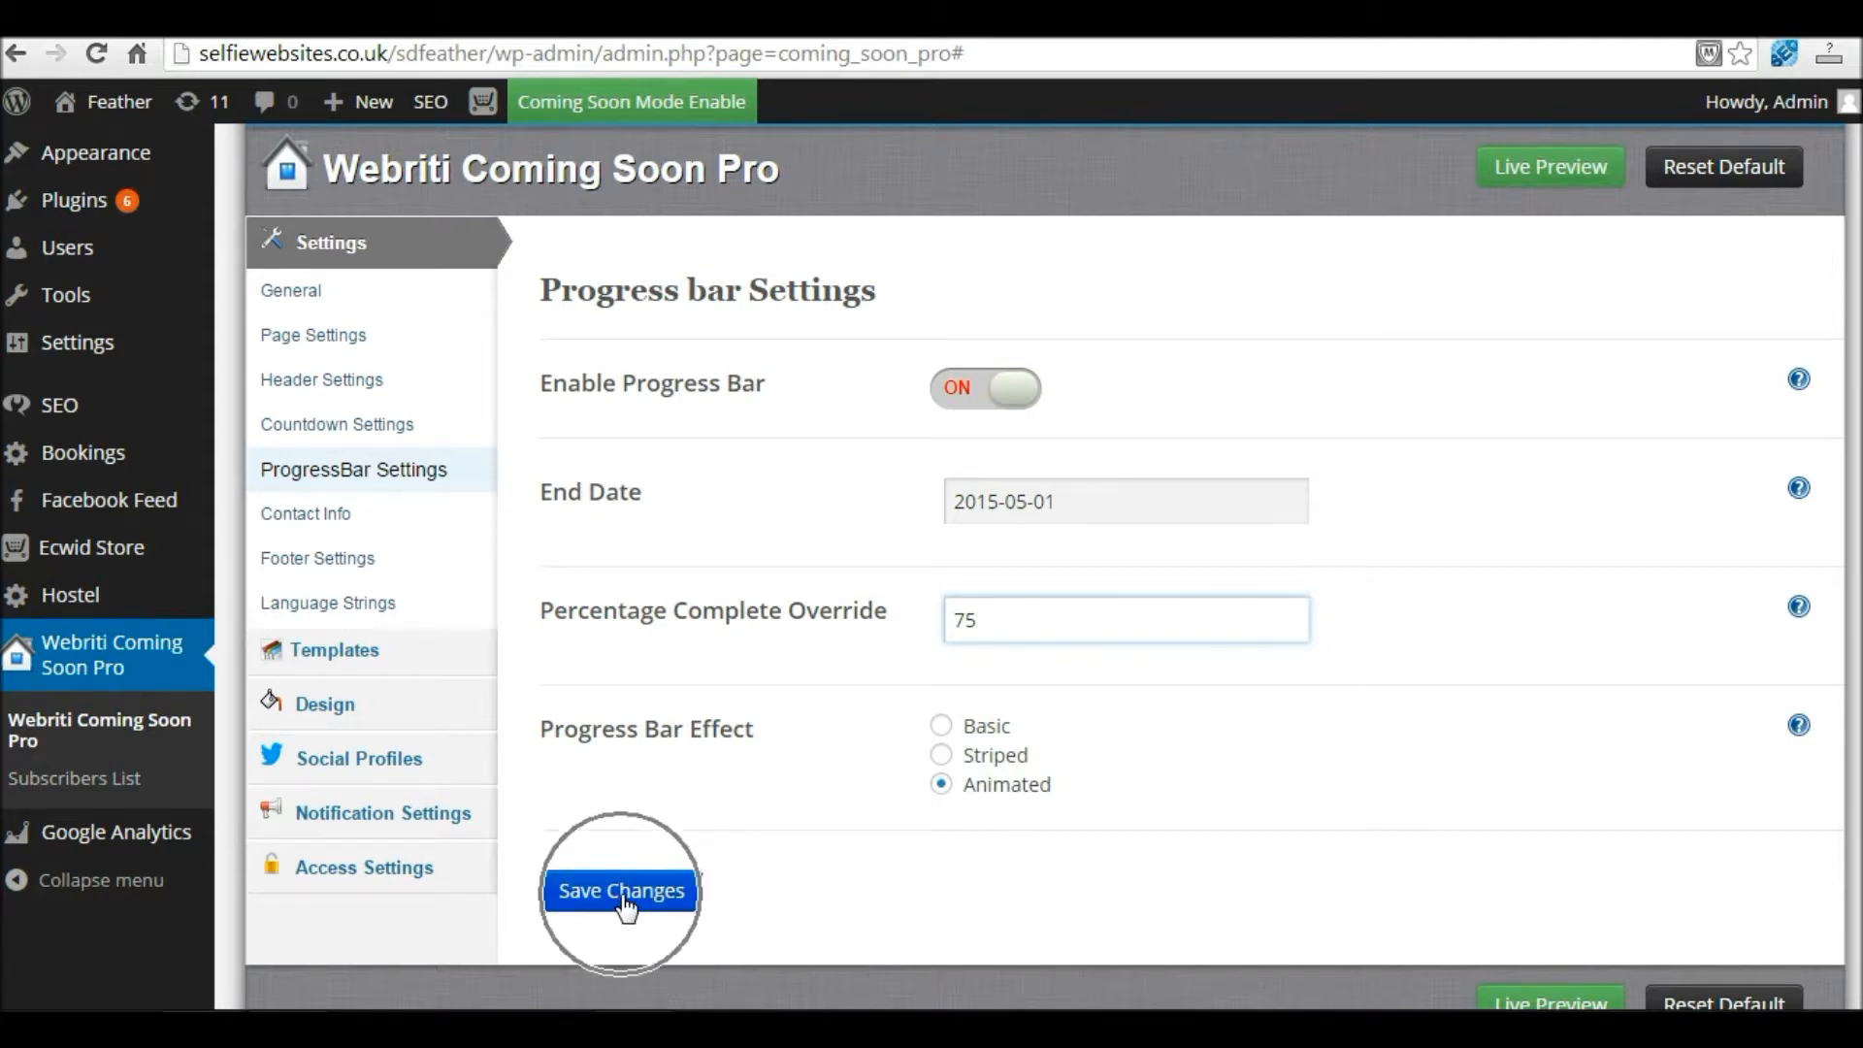
# Step: Open the Coming Soon live preview in a new tab
pyautogui.scroll(-2, 1498, 824)
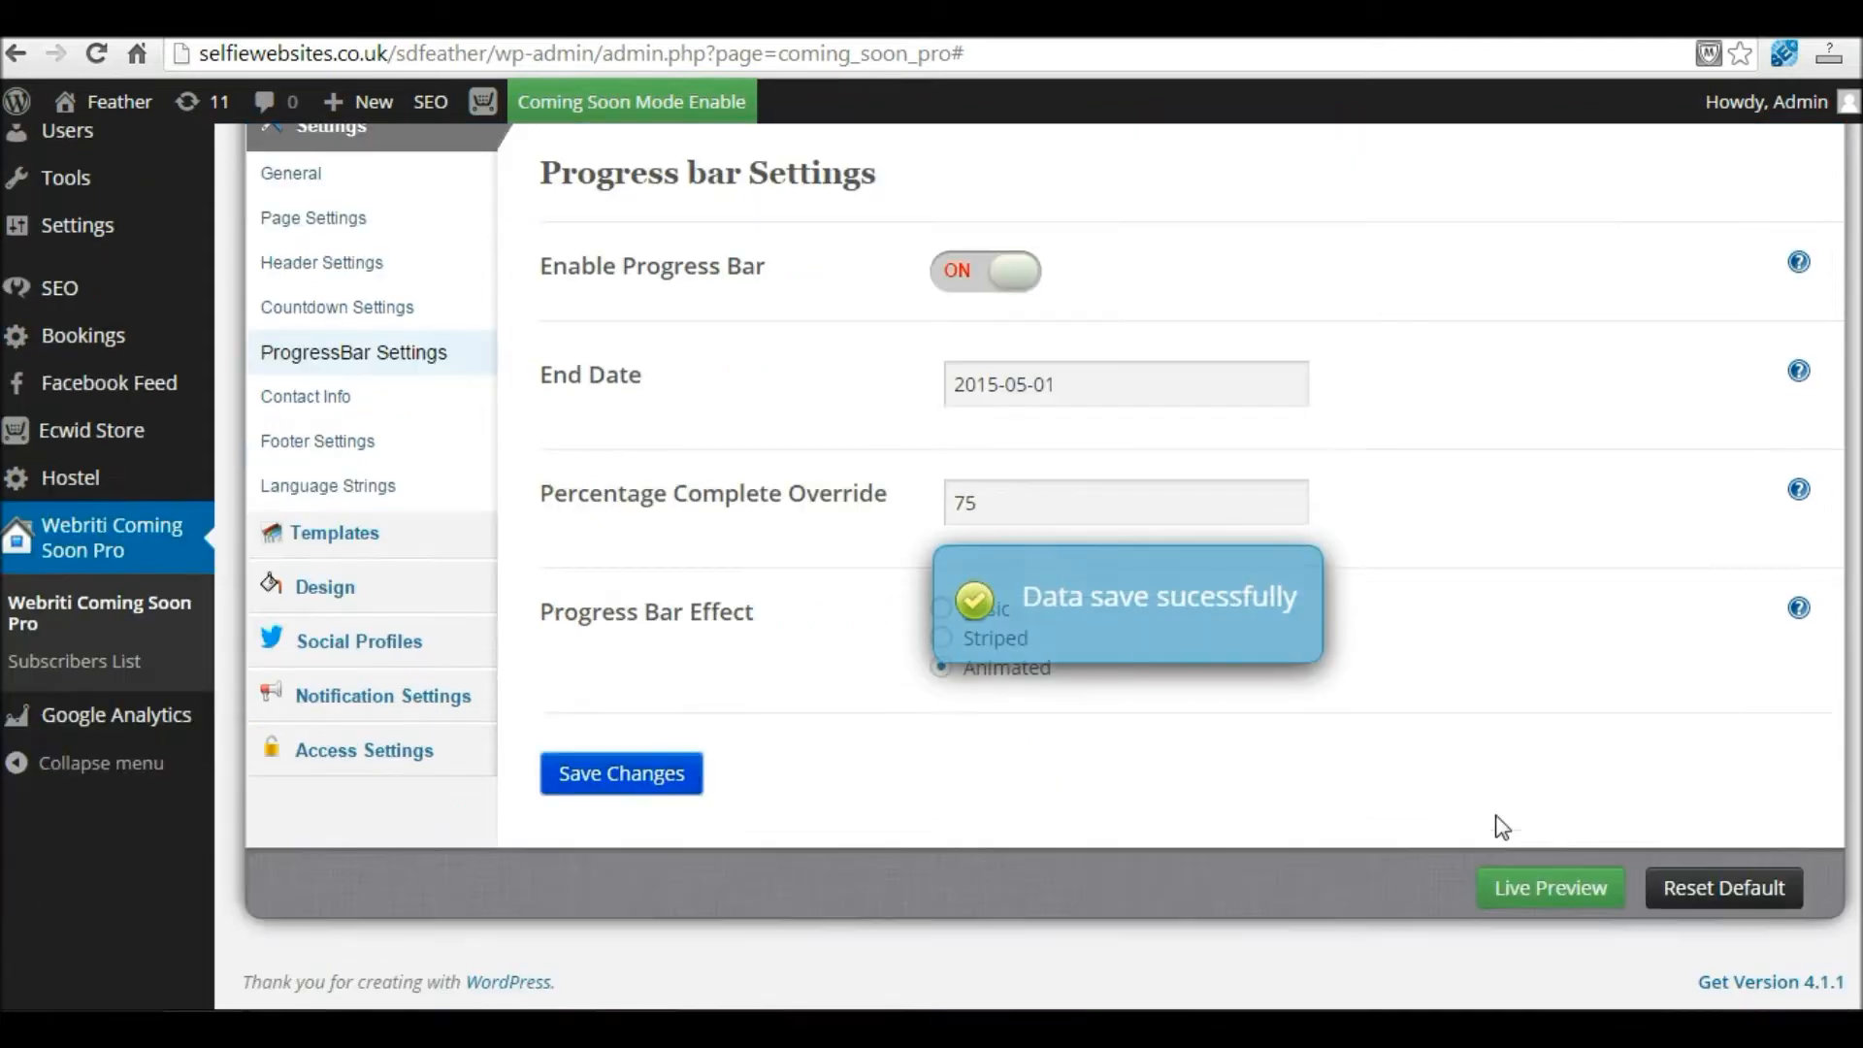
pyautogui.rightClick(1550, 901)
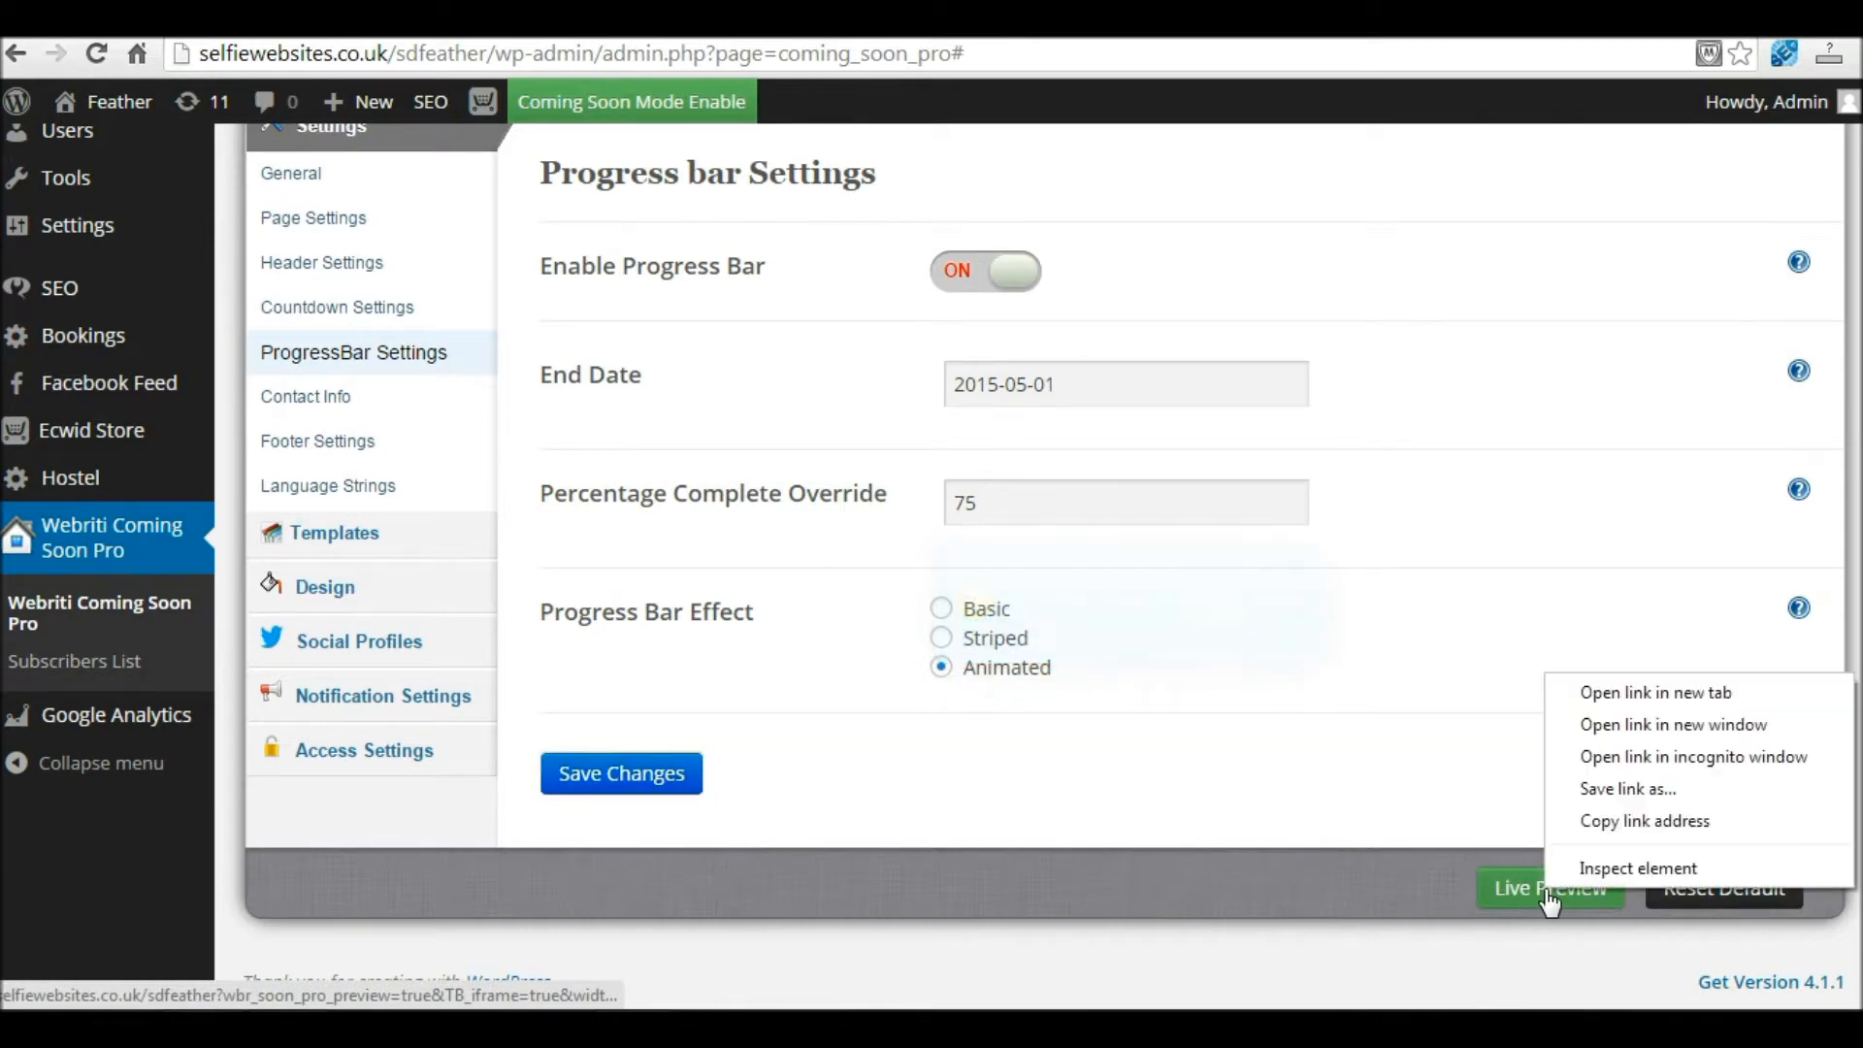
pyautogui.click(1655, 692)
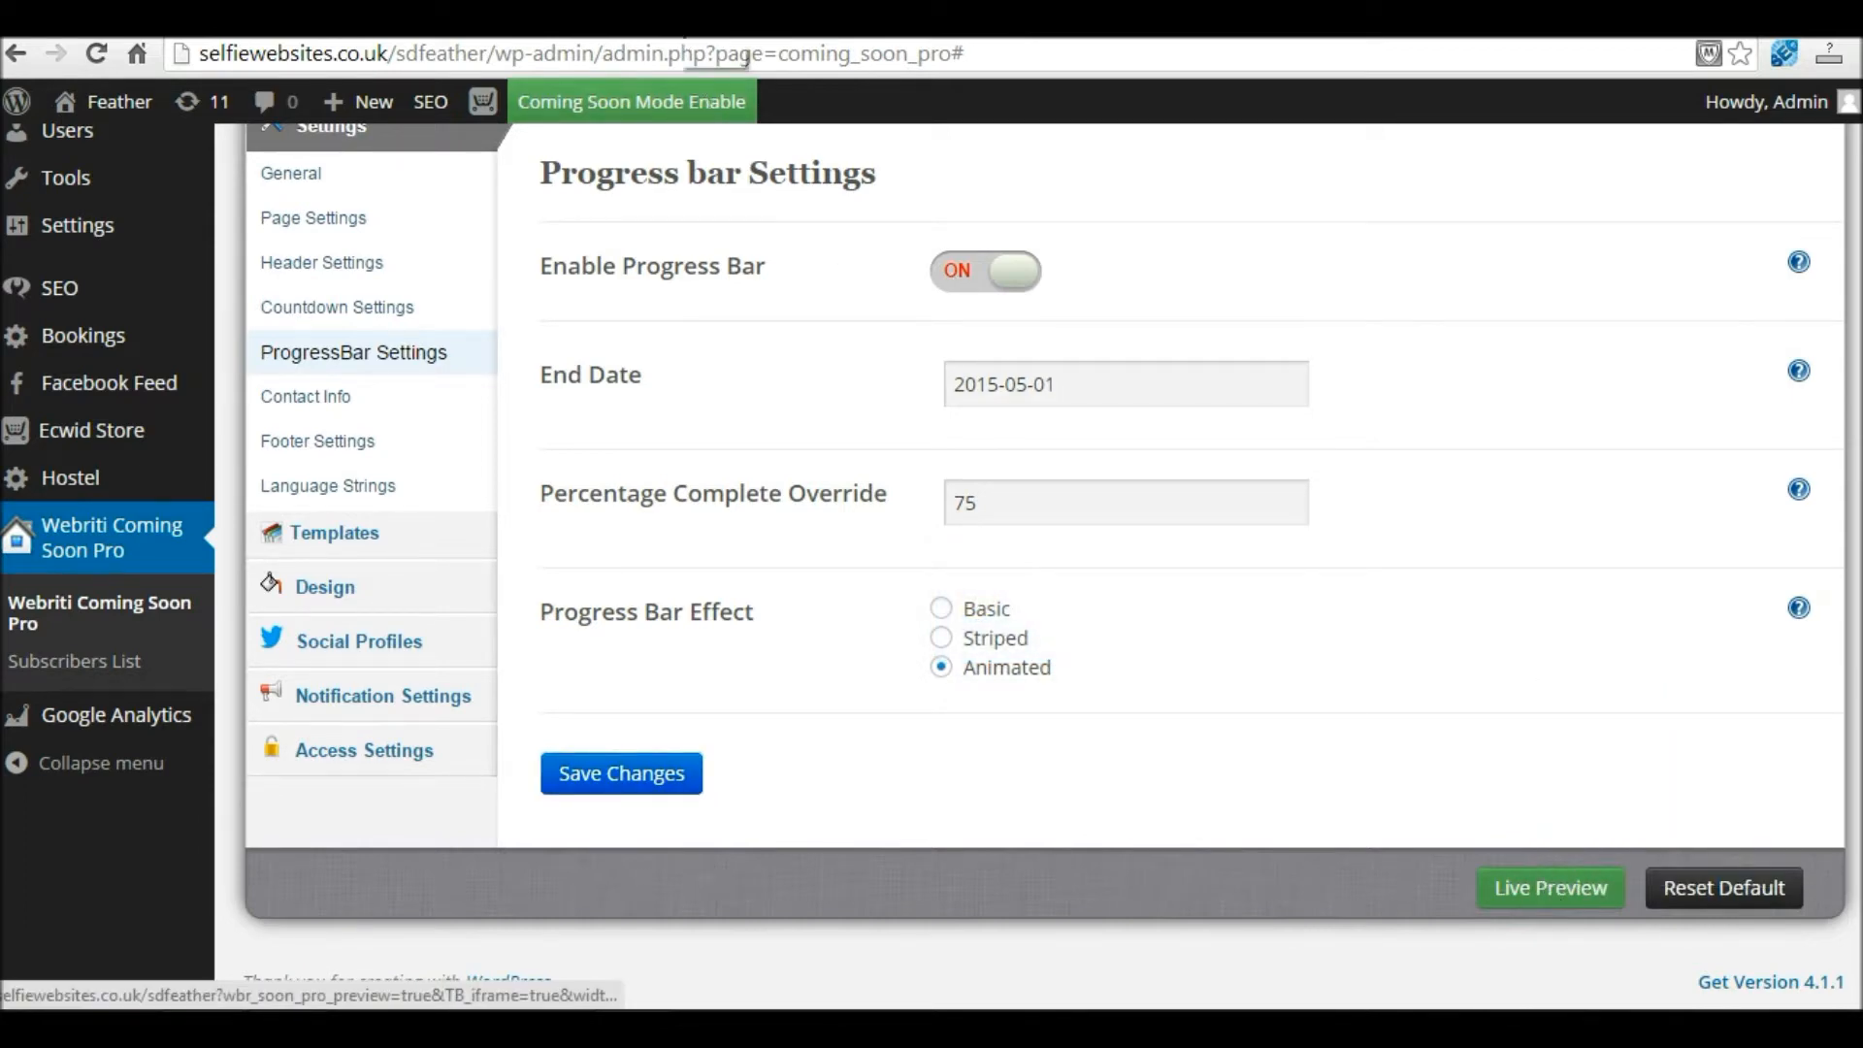
# Step: Check the preview, re-save the progress bar settings, and save the countdown as switched off
pyautogui.click(687, 36)
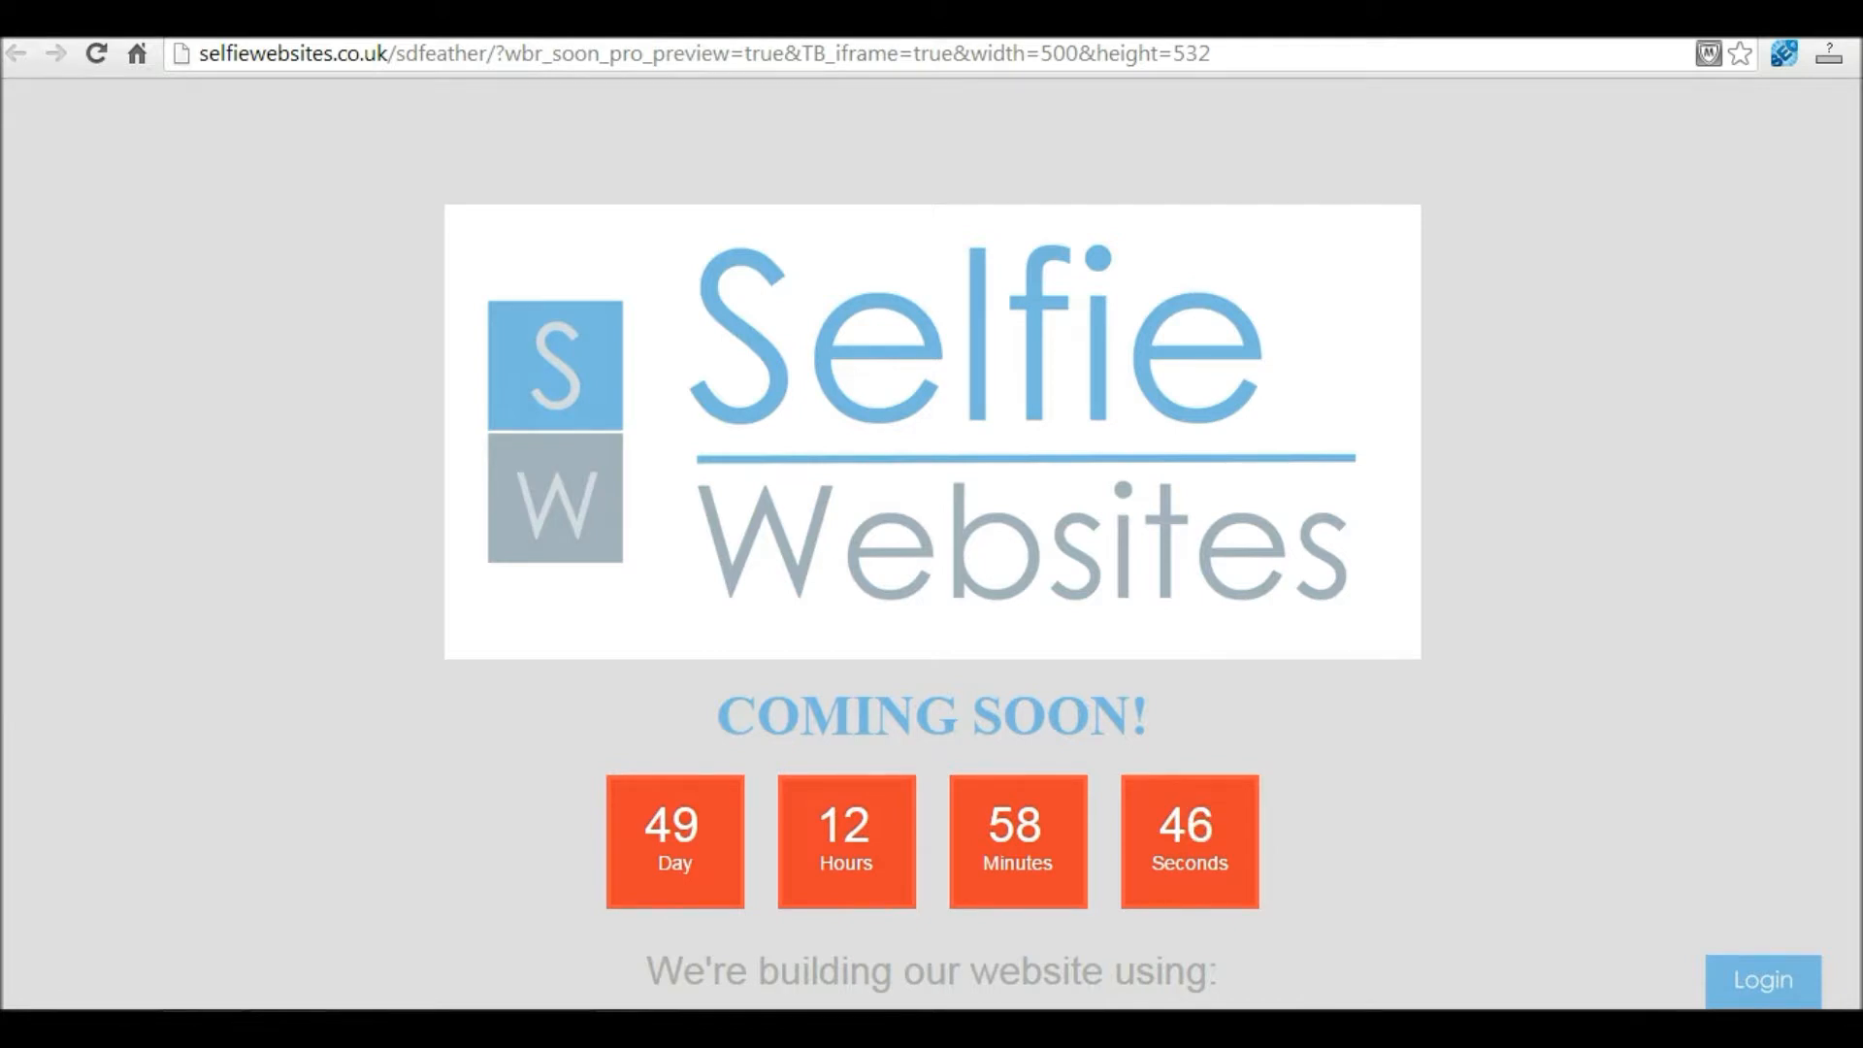
pyautogui.scroll(-2, 1017, 249)
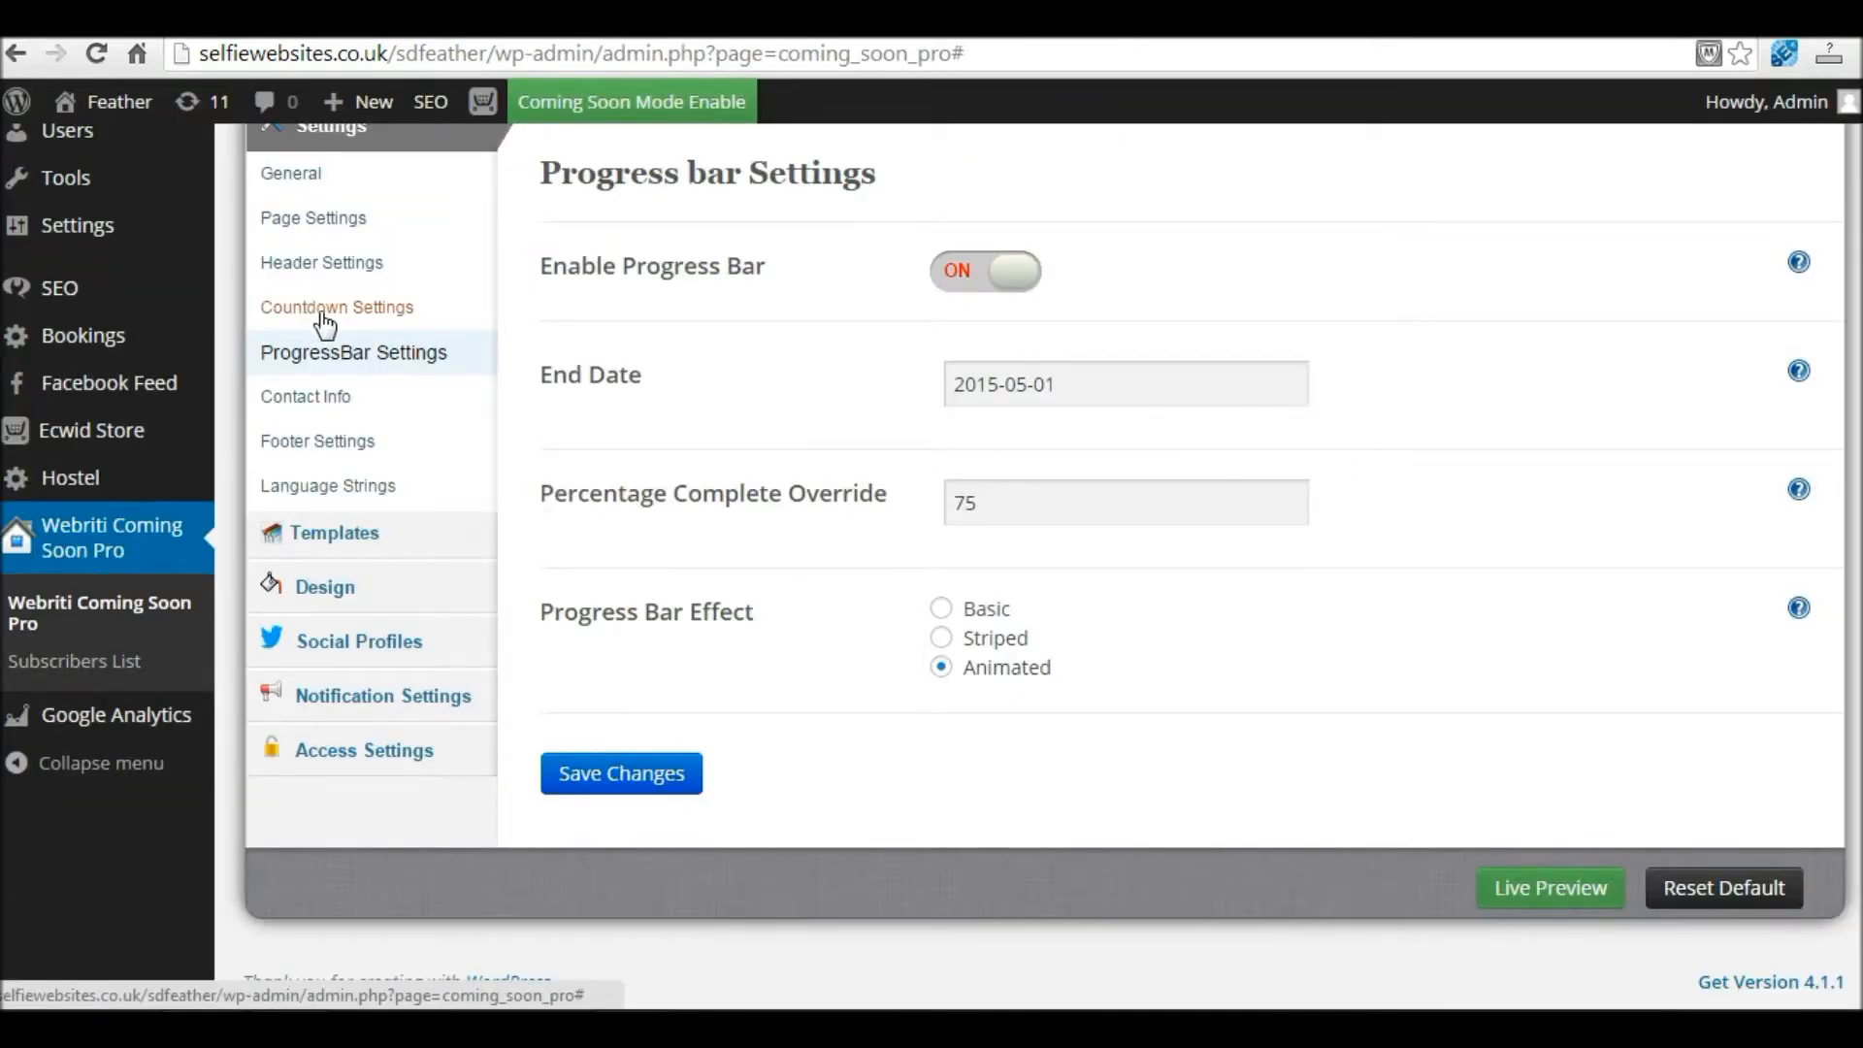
pyautogui.click(653, 788)
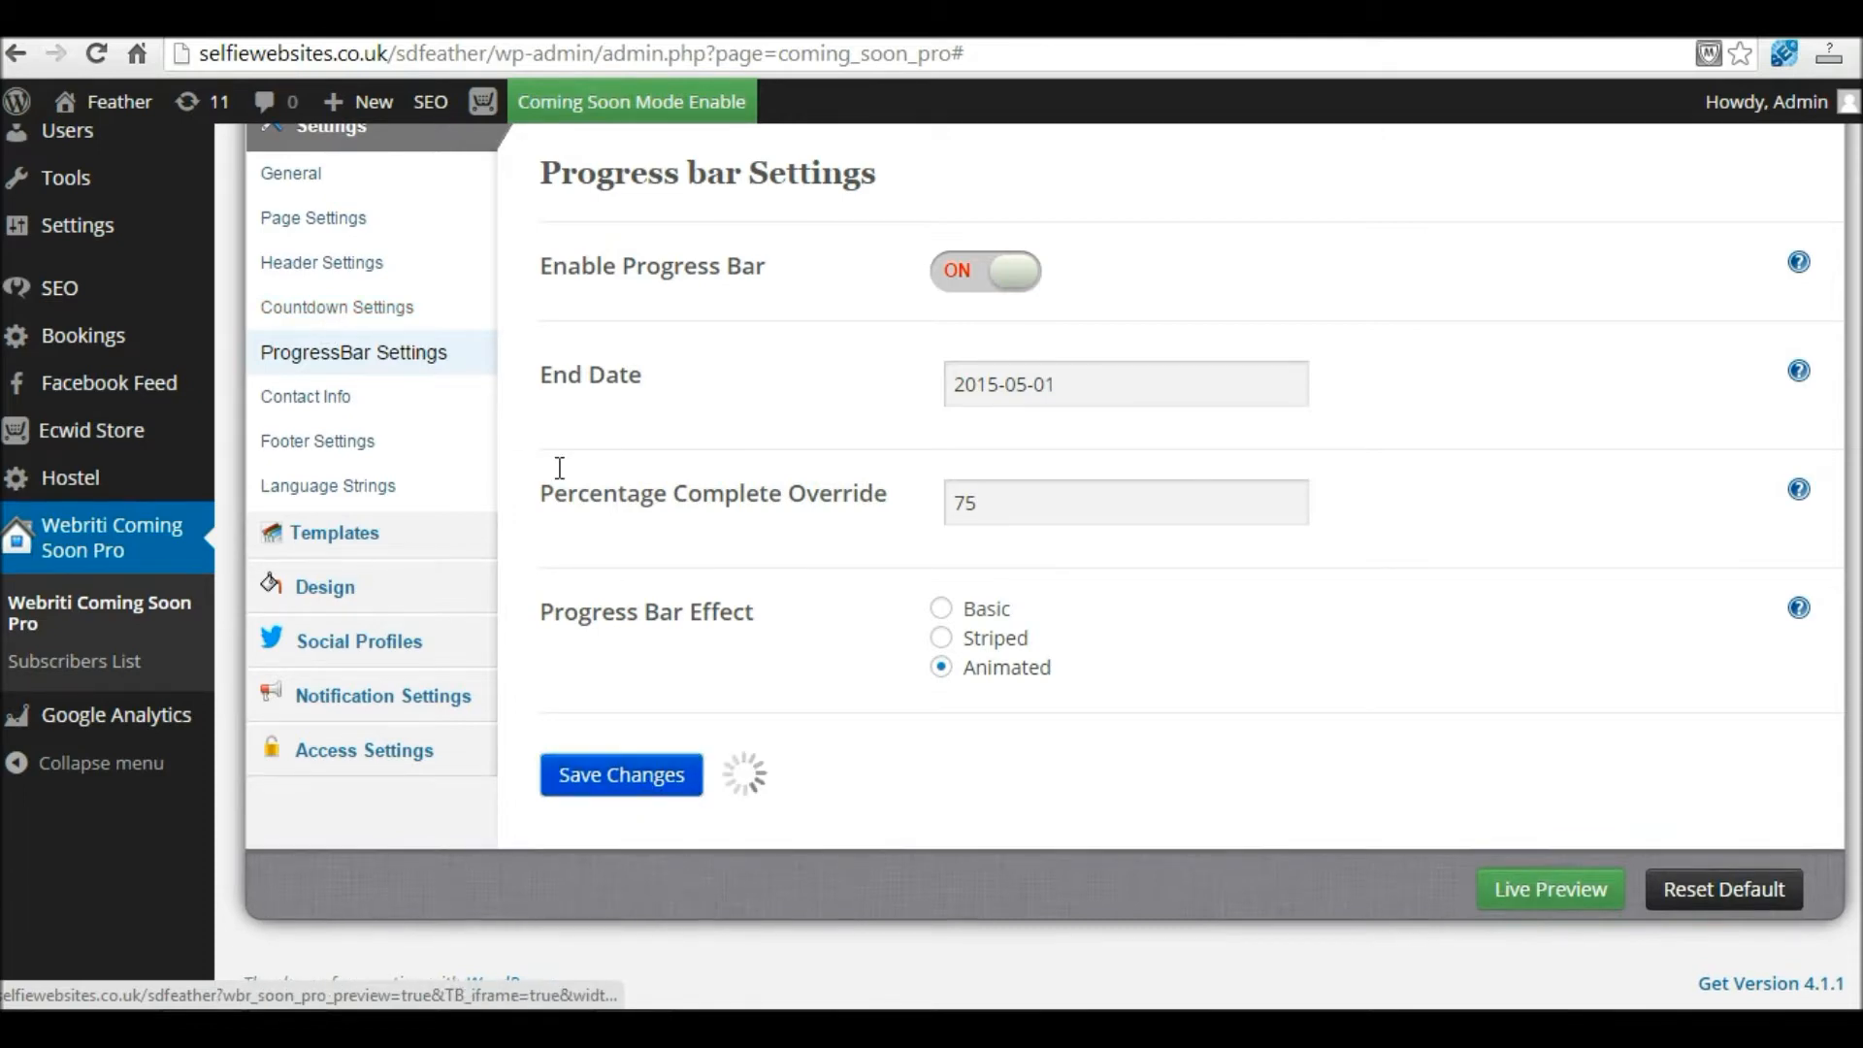
pyautogui.click(346, 308)
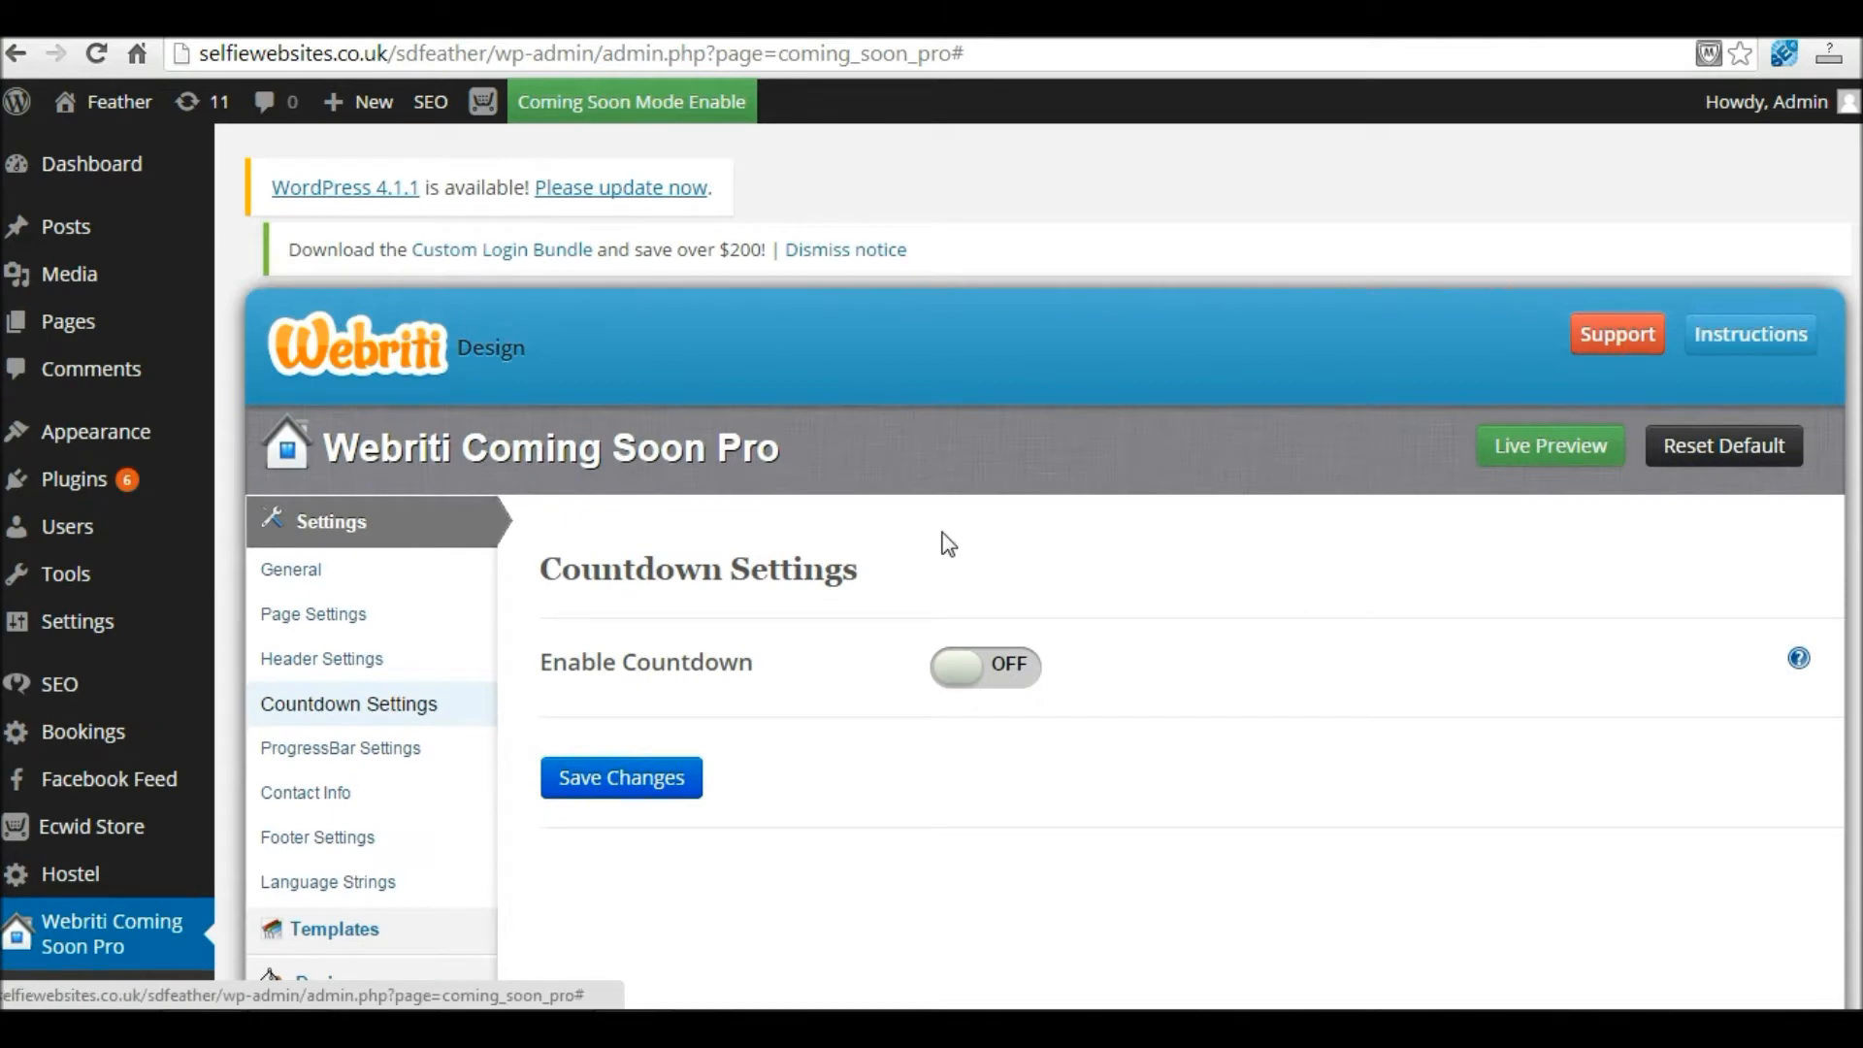
pyautogui.scroll(-1, 969, 661)
pyautogui.click(656, 645)
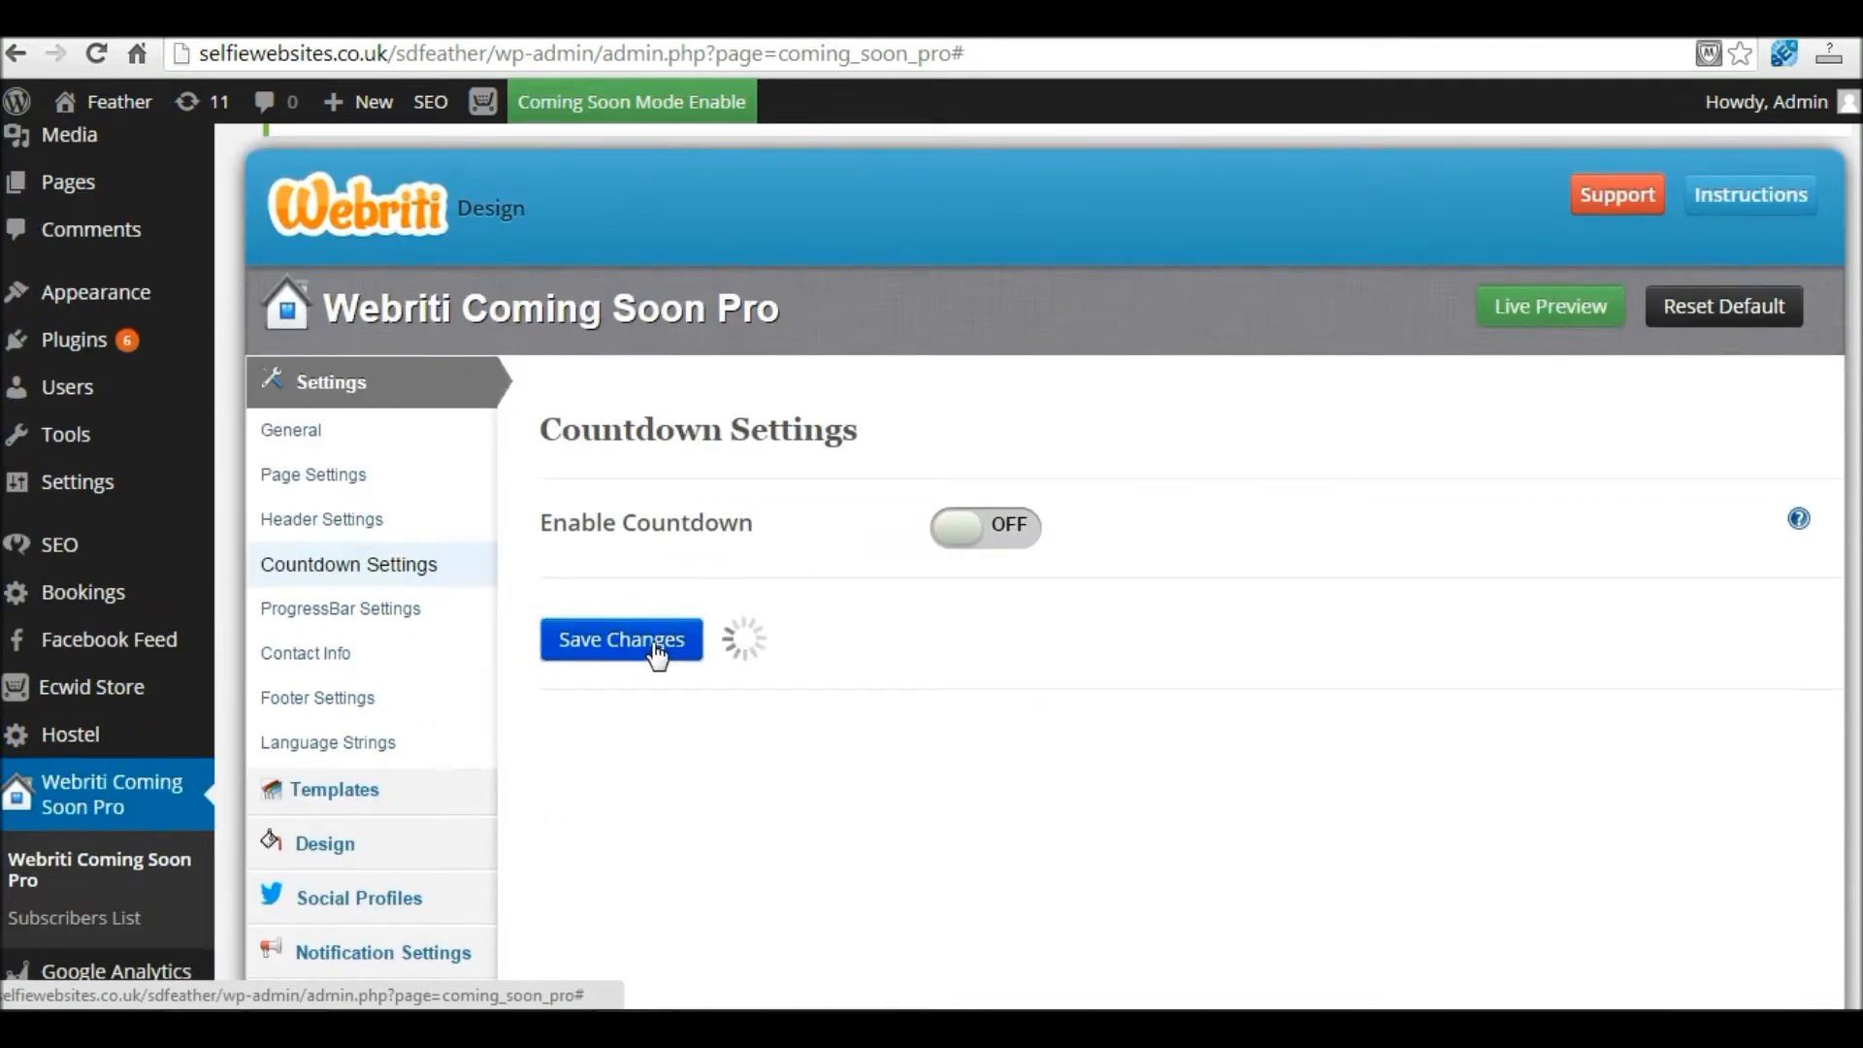
# Step: Re-save the progress bar settings and open a fresh live preview in a new tab
pyautogui.click(319, 609)
pyautogui.scroll(-2, 1067, 631)
pyautogui.click(628, 907)
pyautogui.scroll(-1, 1628, 930)
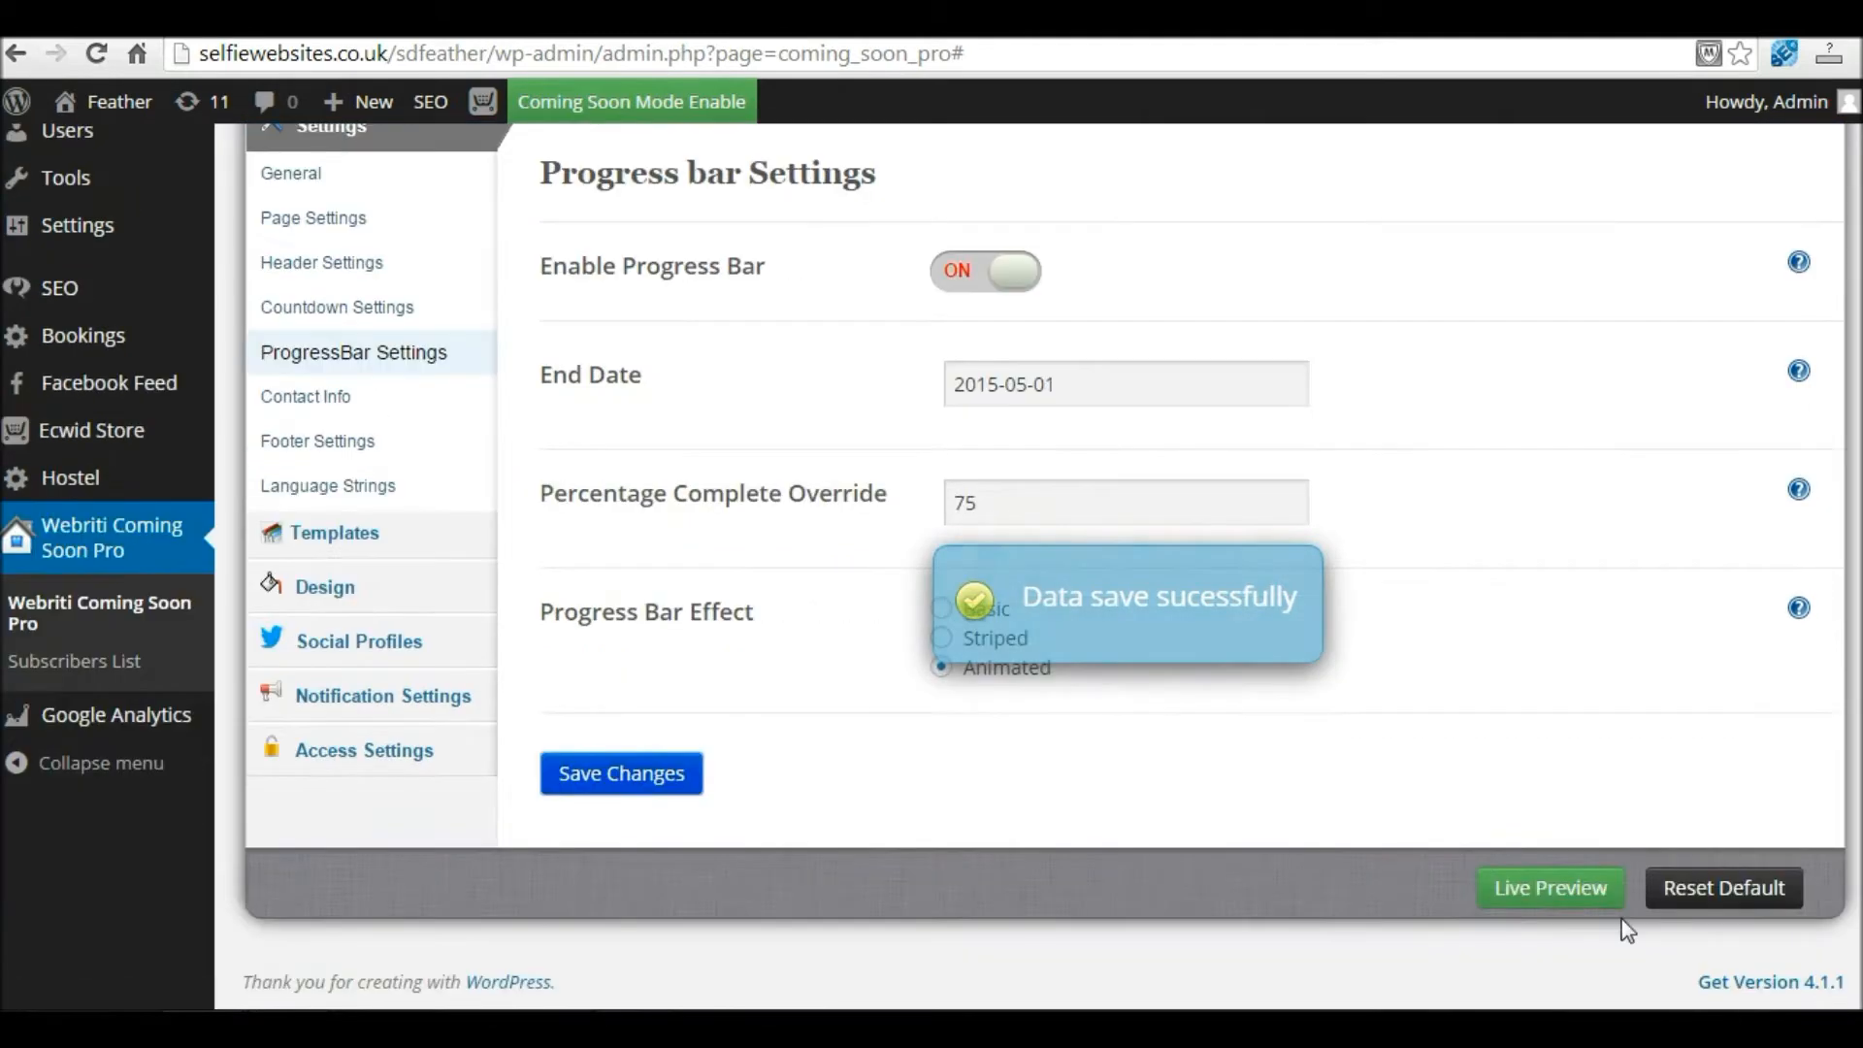
pyautogui.rightClick(1565, 881)
pyautogui.click(1651, 703)
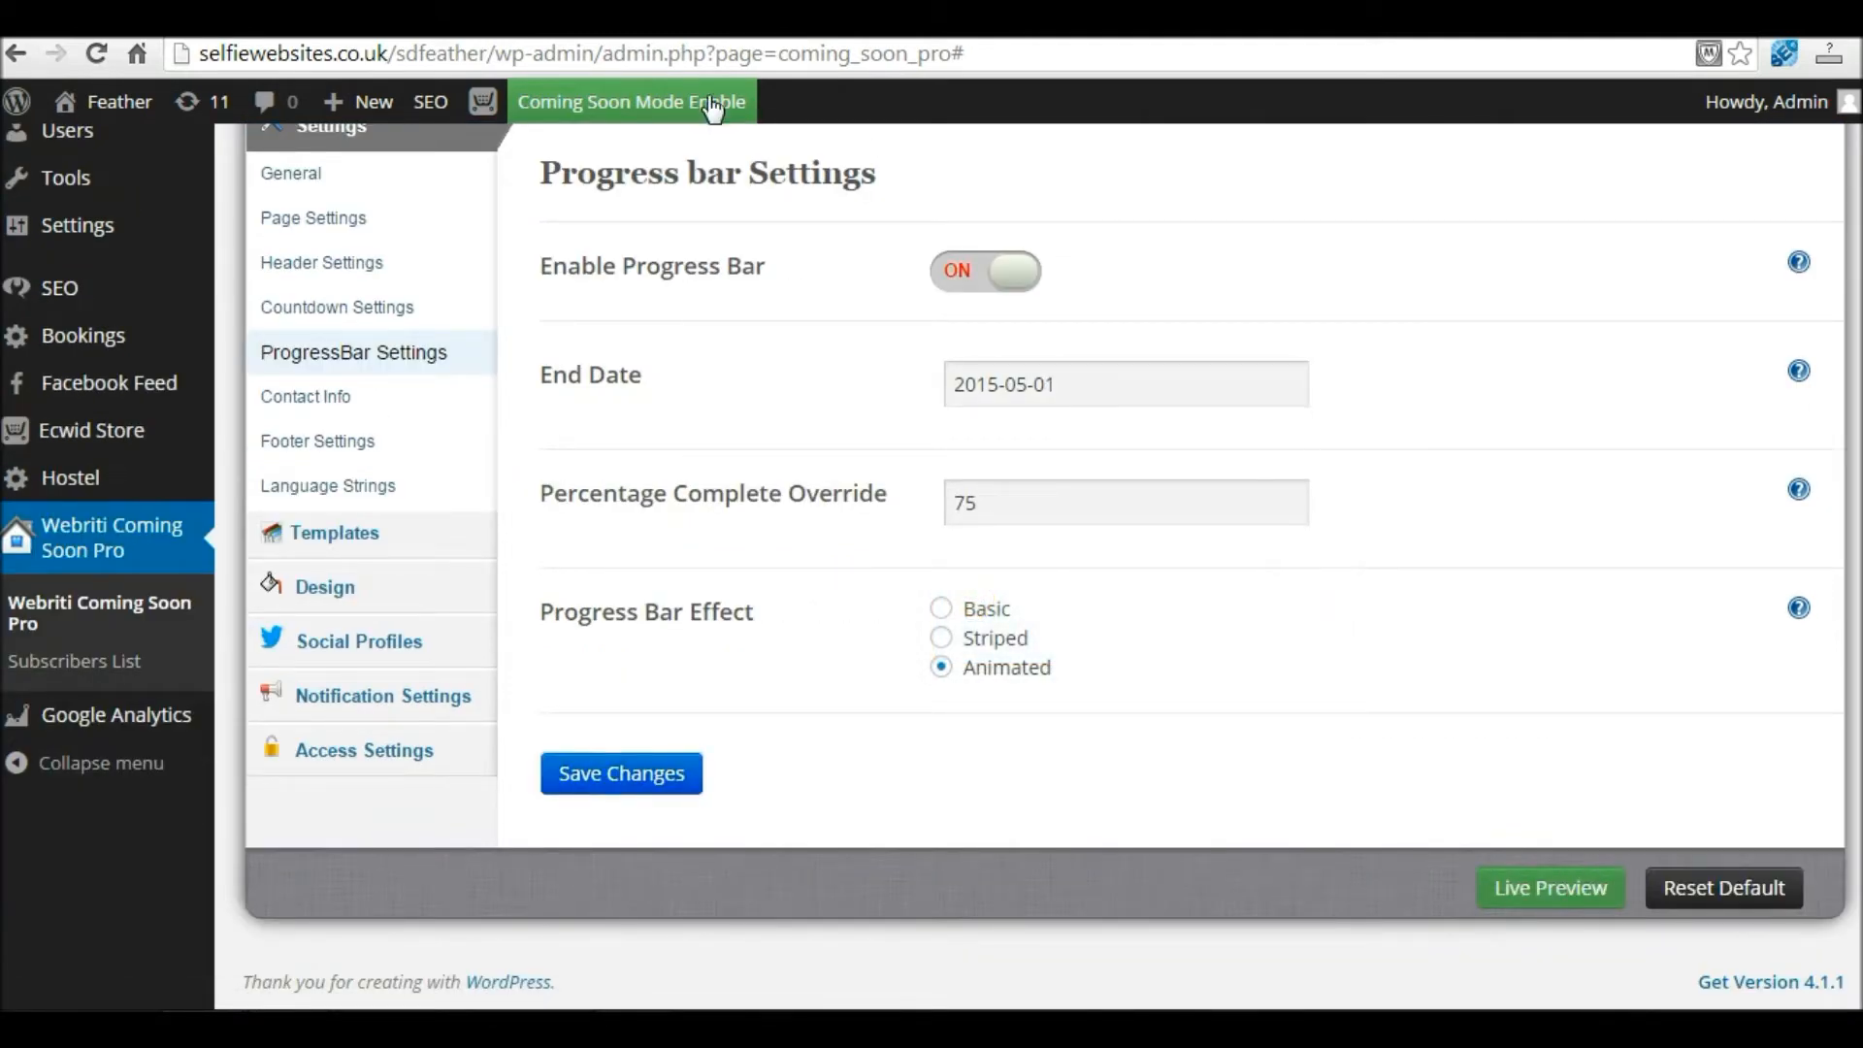
pyautogui.click(642, 20)
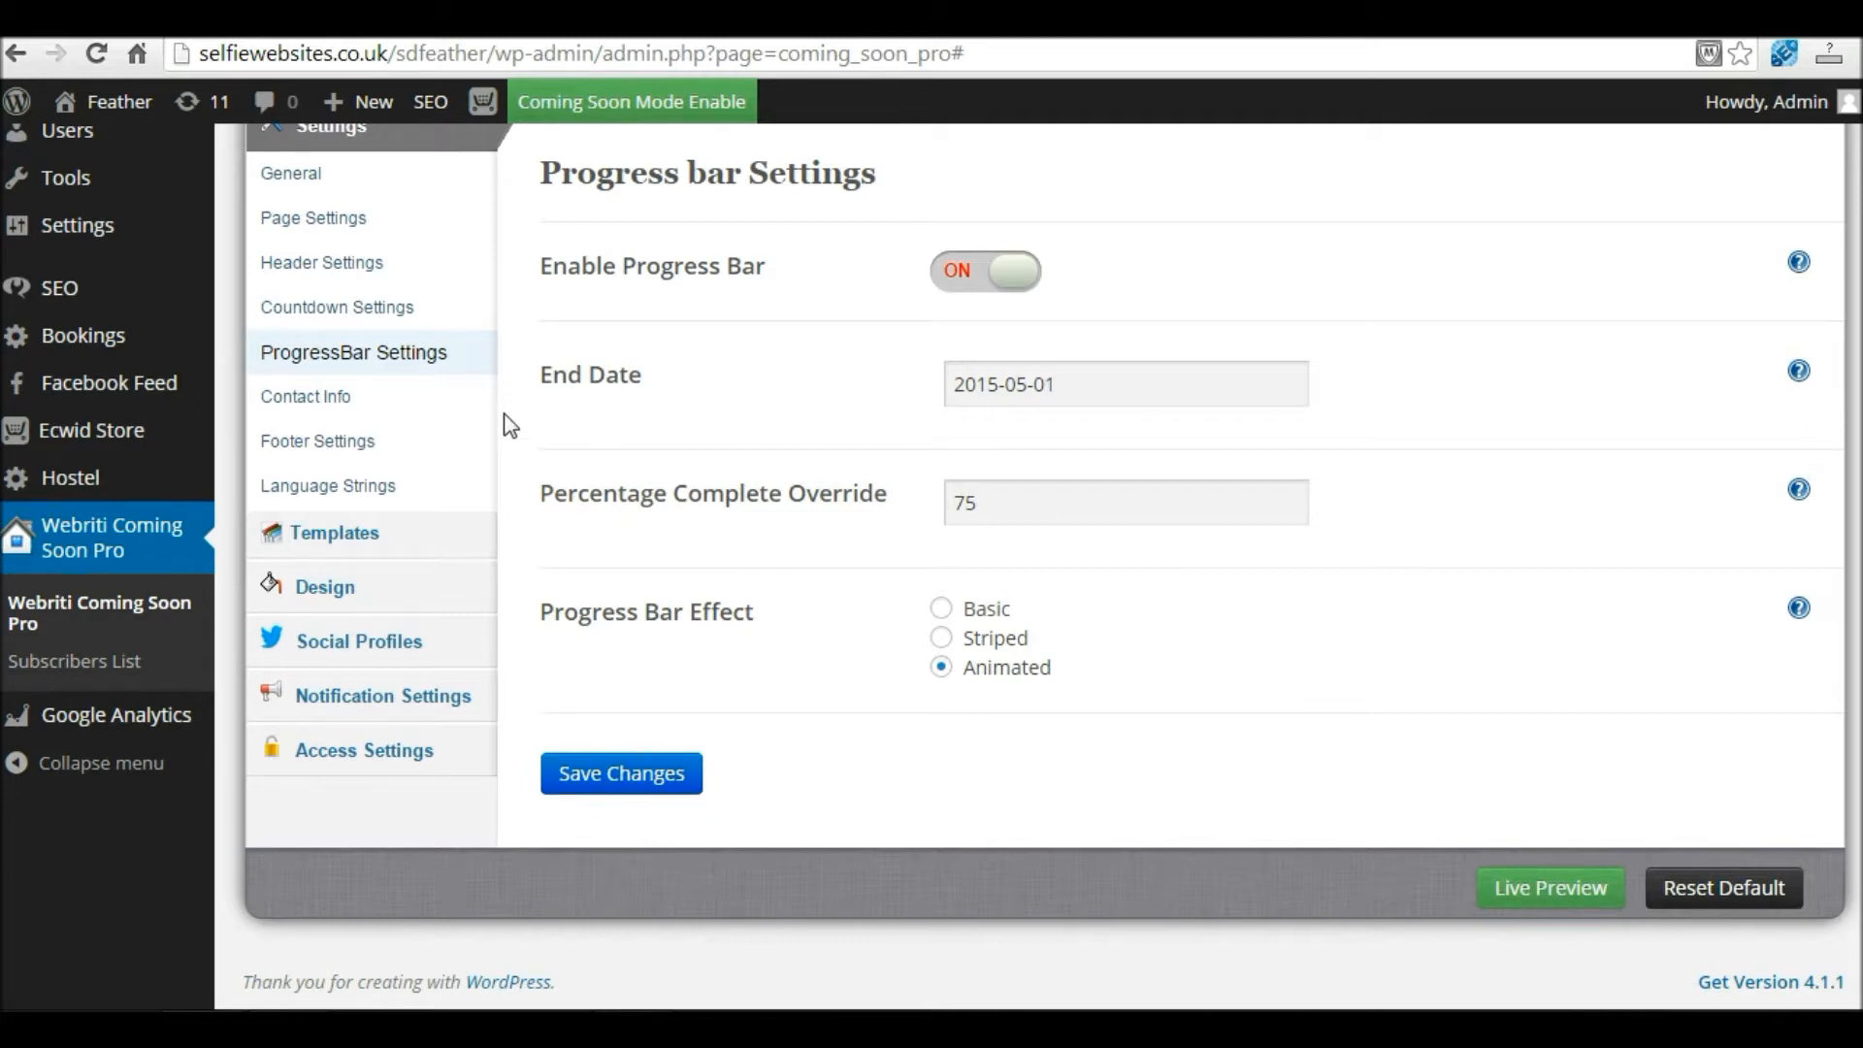
pyautogui.click(331, 395)
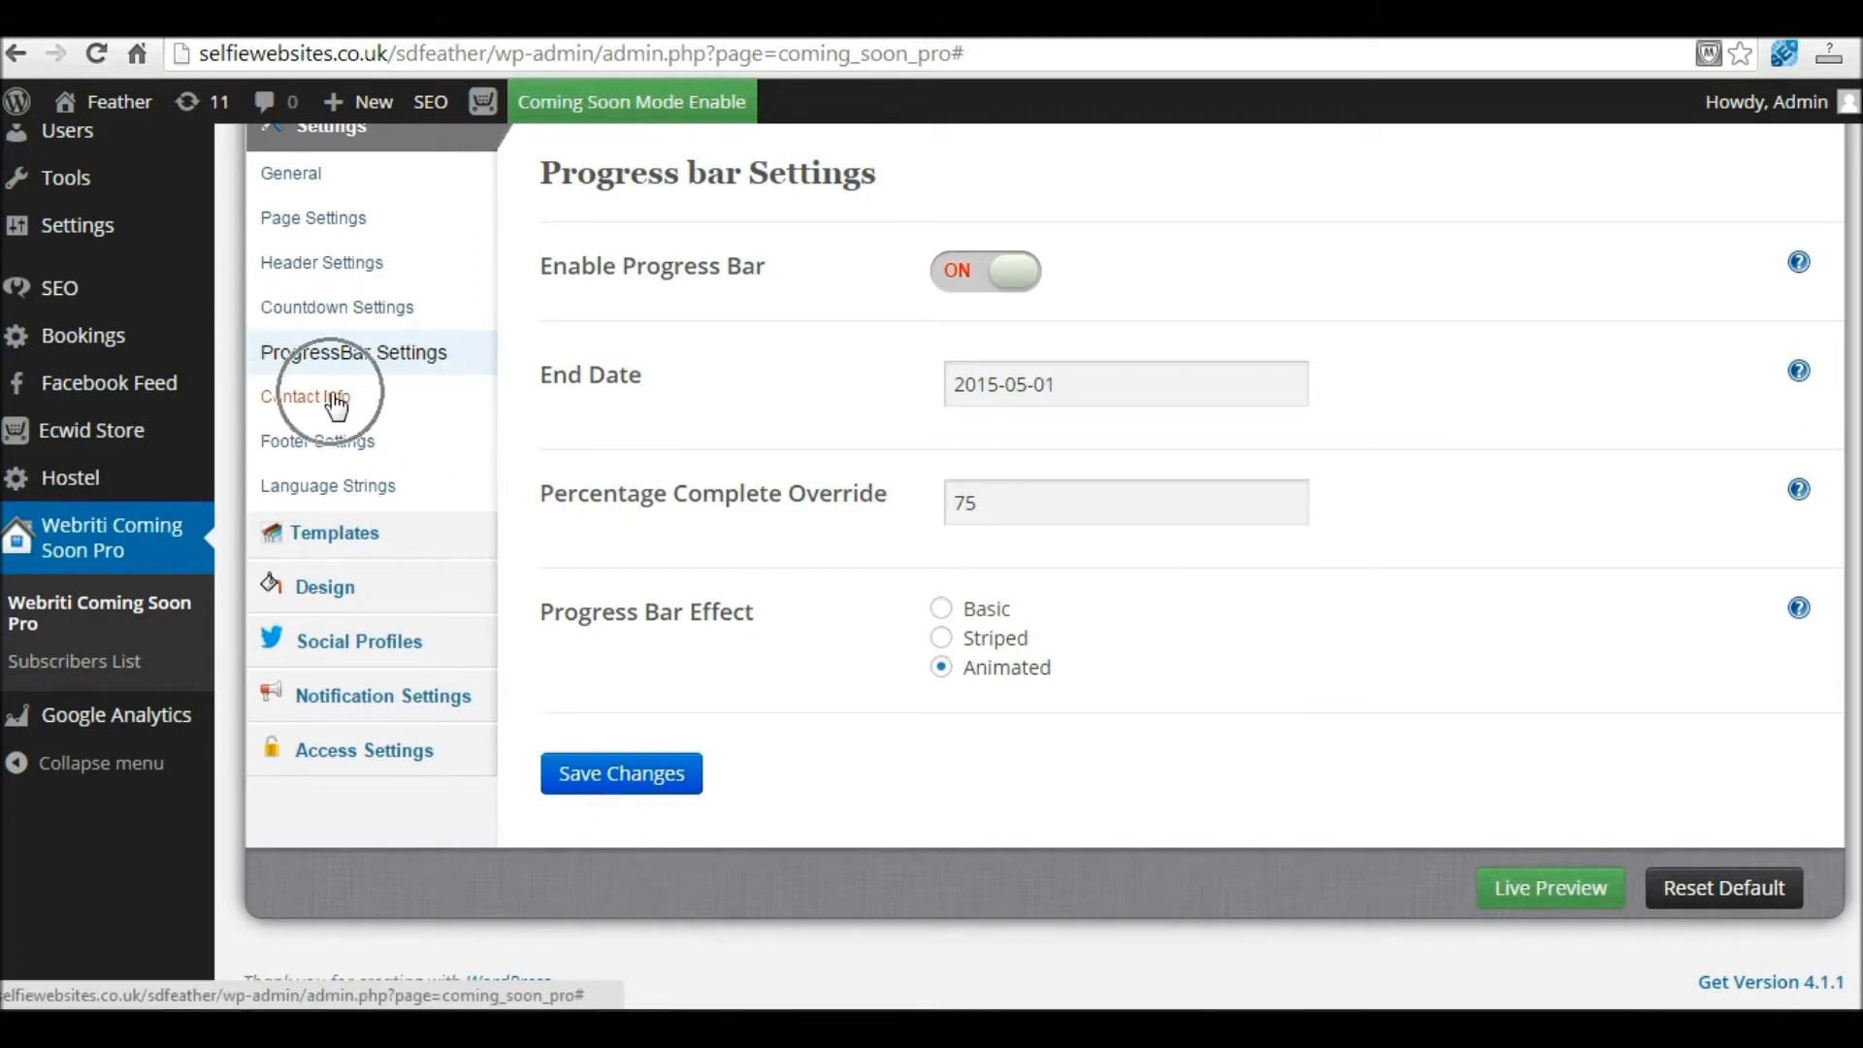
# Step: Fill in the contact's street address, phone number and e-mail address
pyautogui.scroll(-2, 1048, 417)
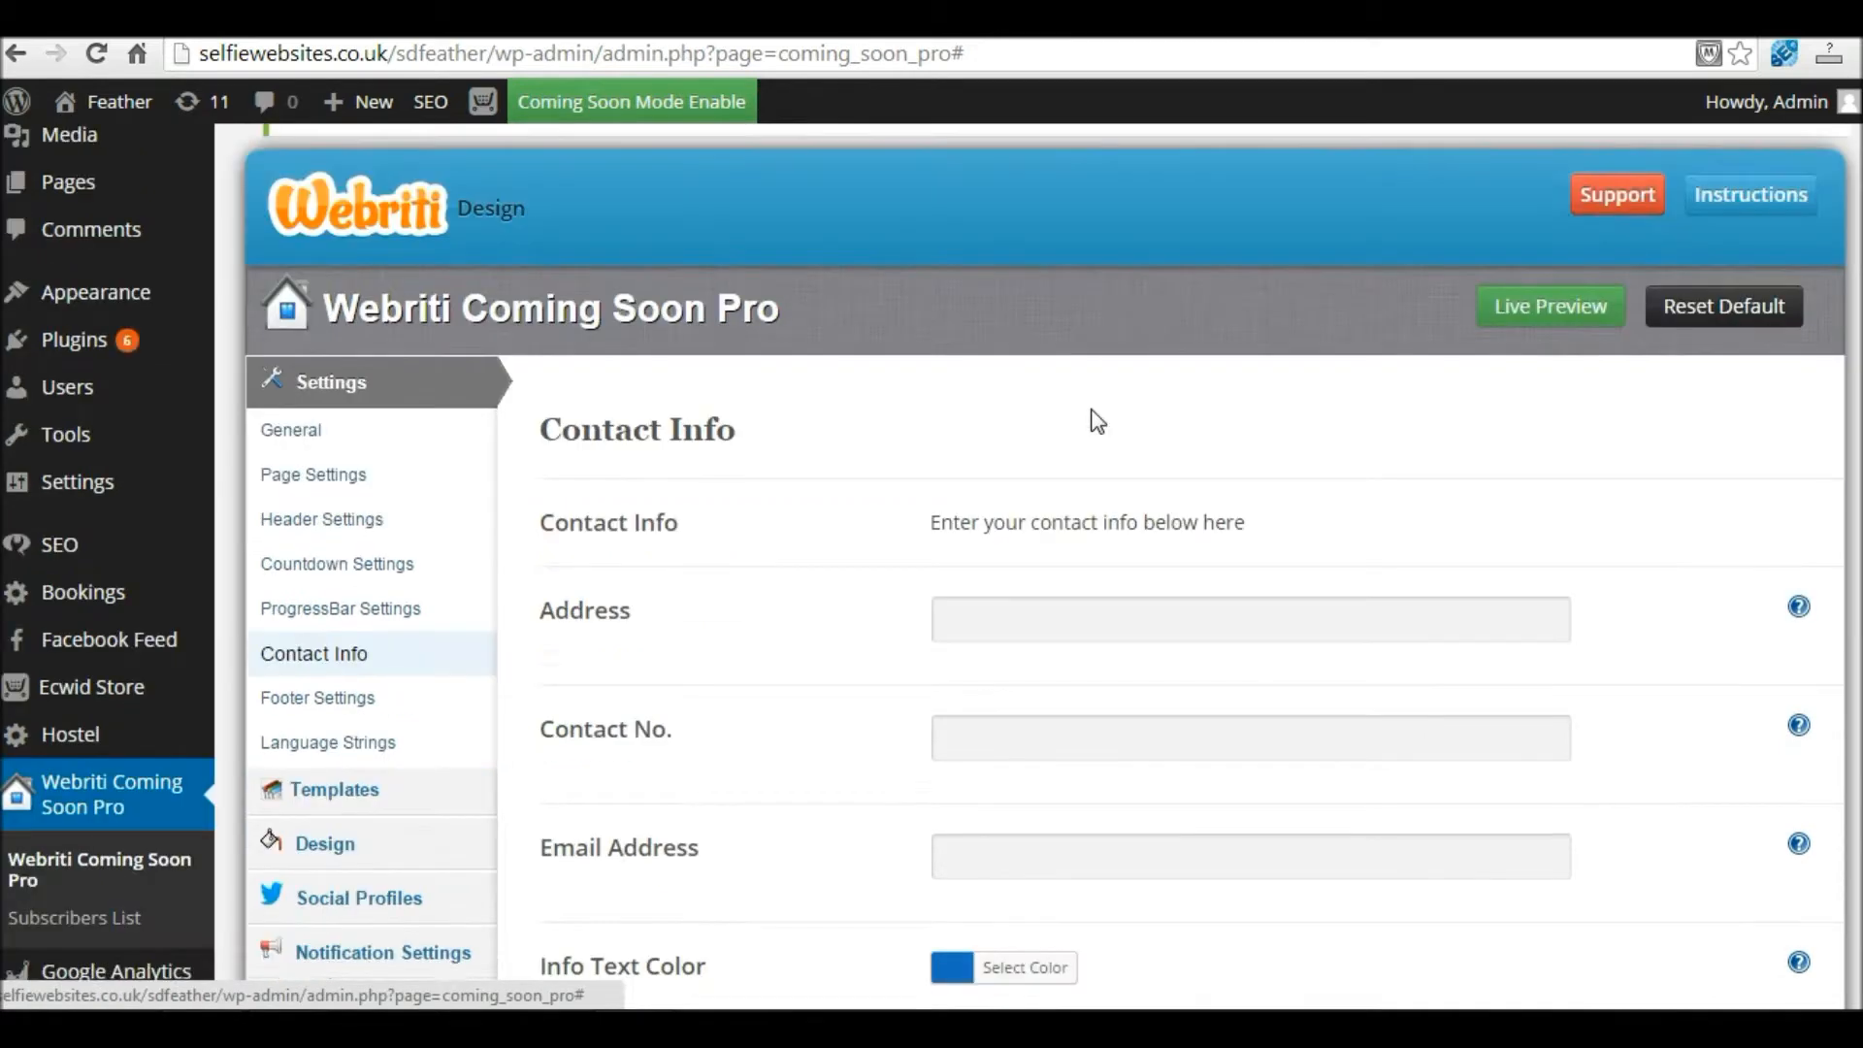
pyautogui.scroll(-2, 1096, 420)
pyautogui.click(1023, 487)
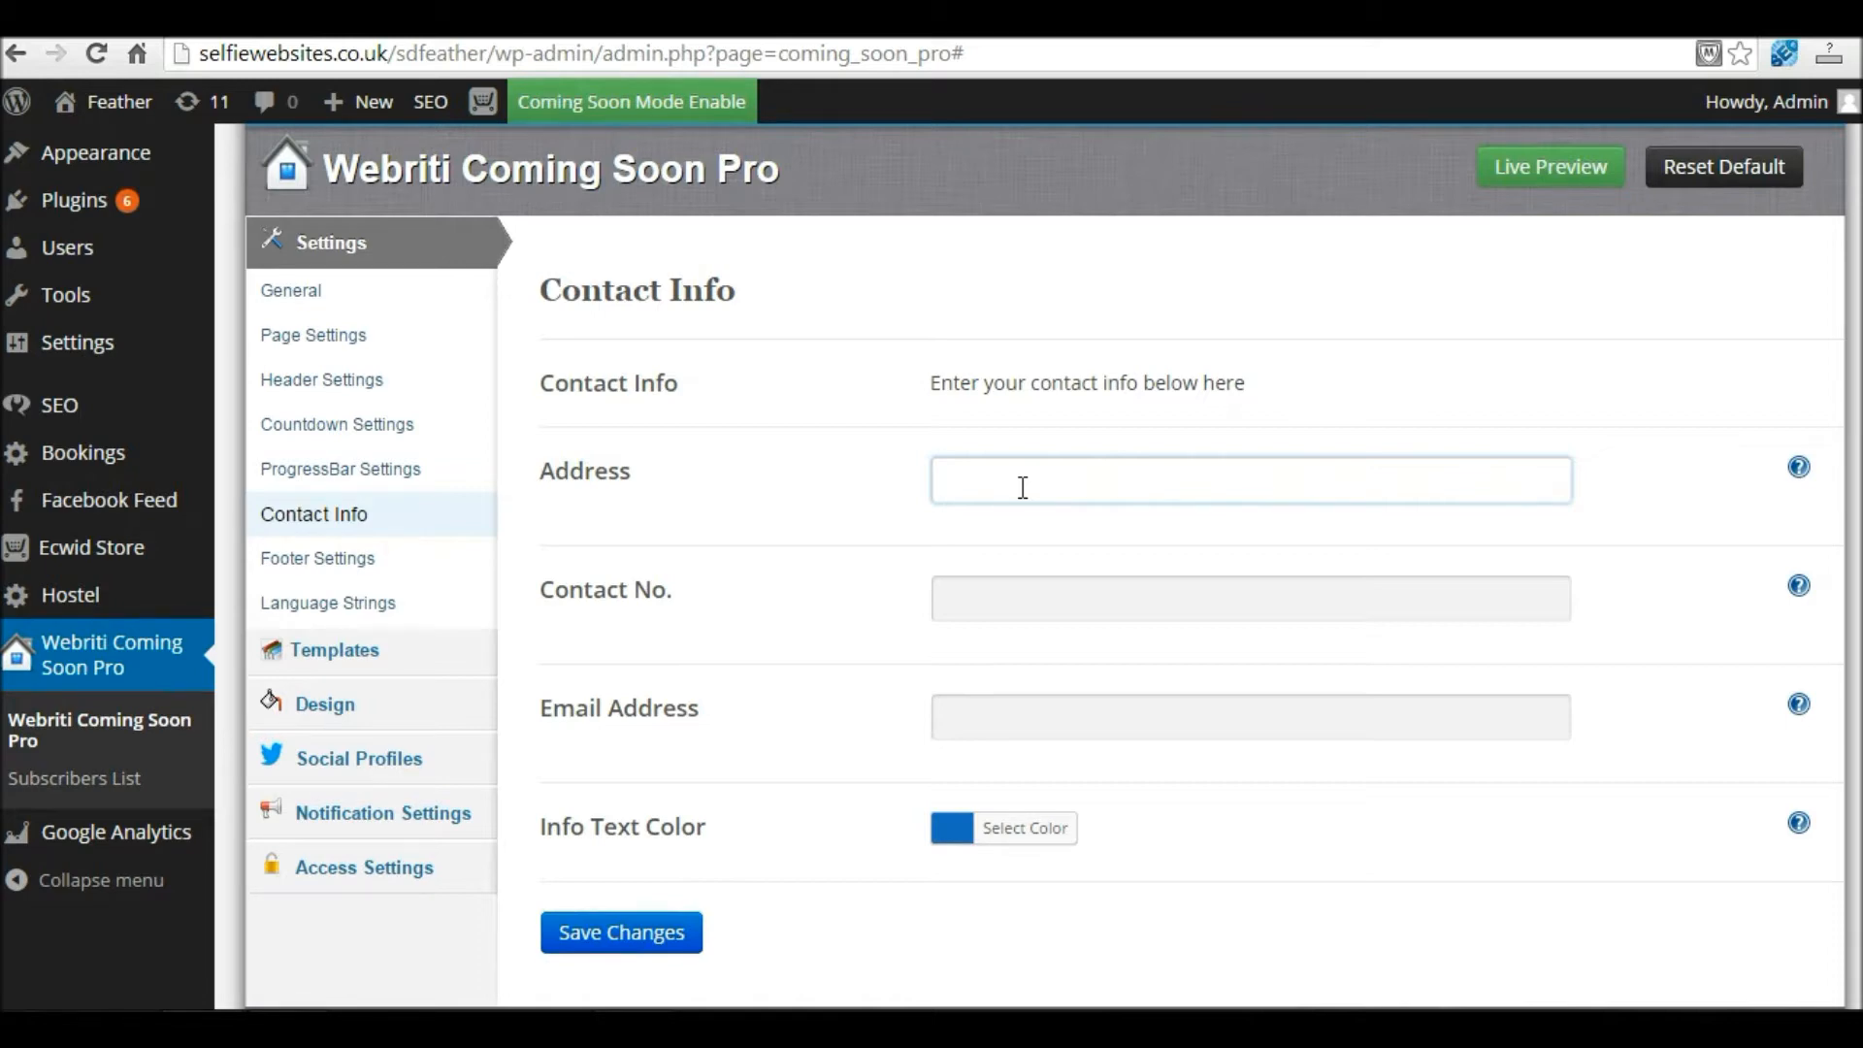
pyautogui.write('100 tEST')
pyautogui.press('BackSpace')
pyautogui.press('BackSpace')
pyautogui.press('BackSpace')
pyautogui.press('BackSpace')
pyautogui.write('Test Street')
pyautogui.press('Tab')
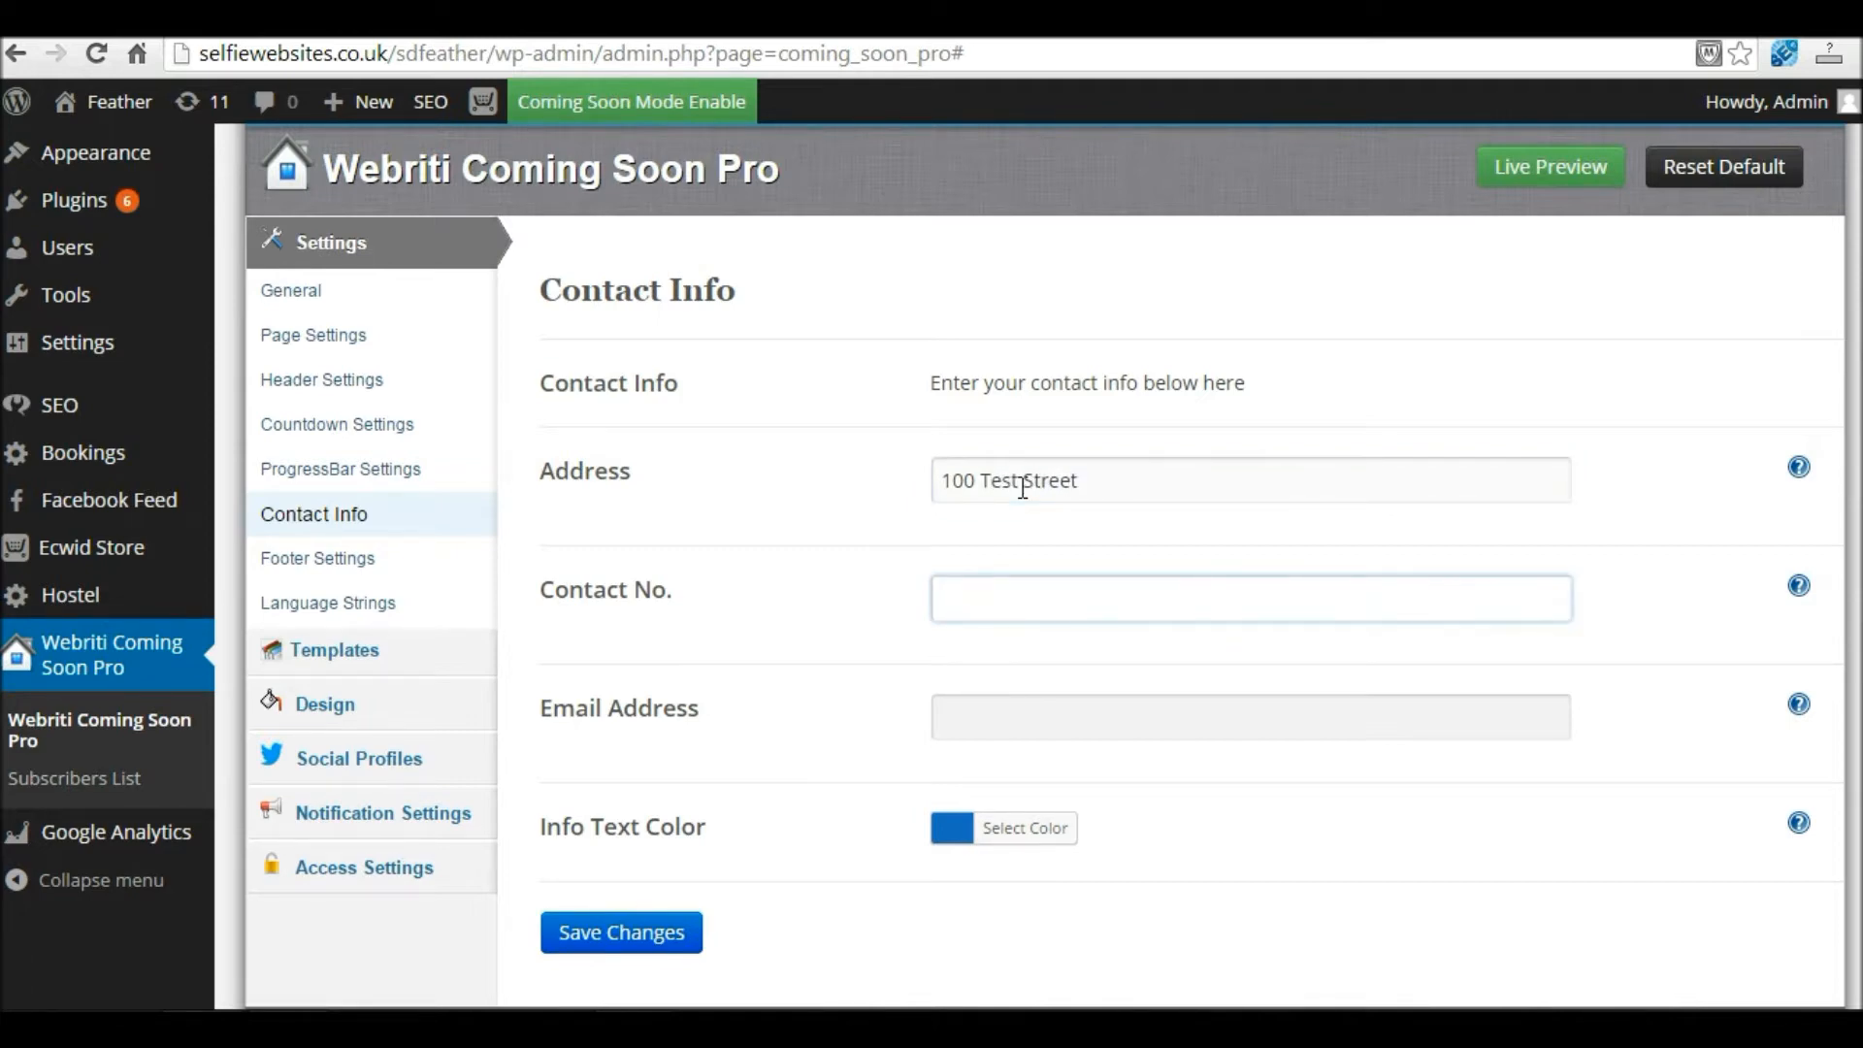
pyautogui.write('01234567890')
pyautogui.click(1080, 719)
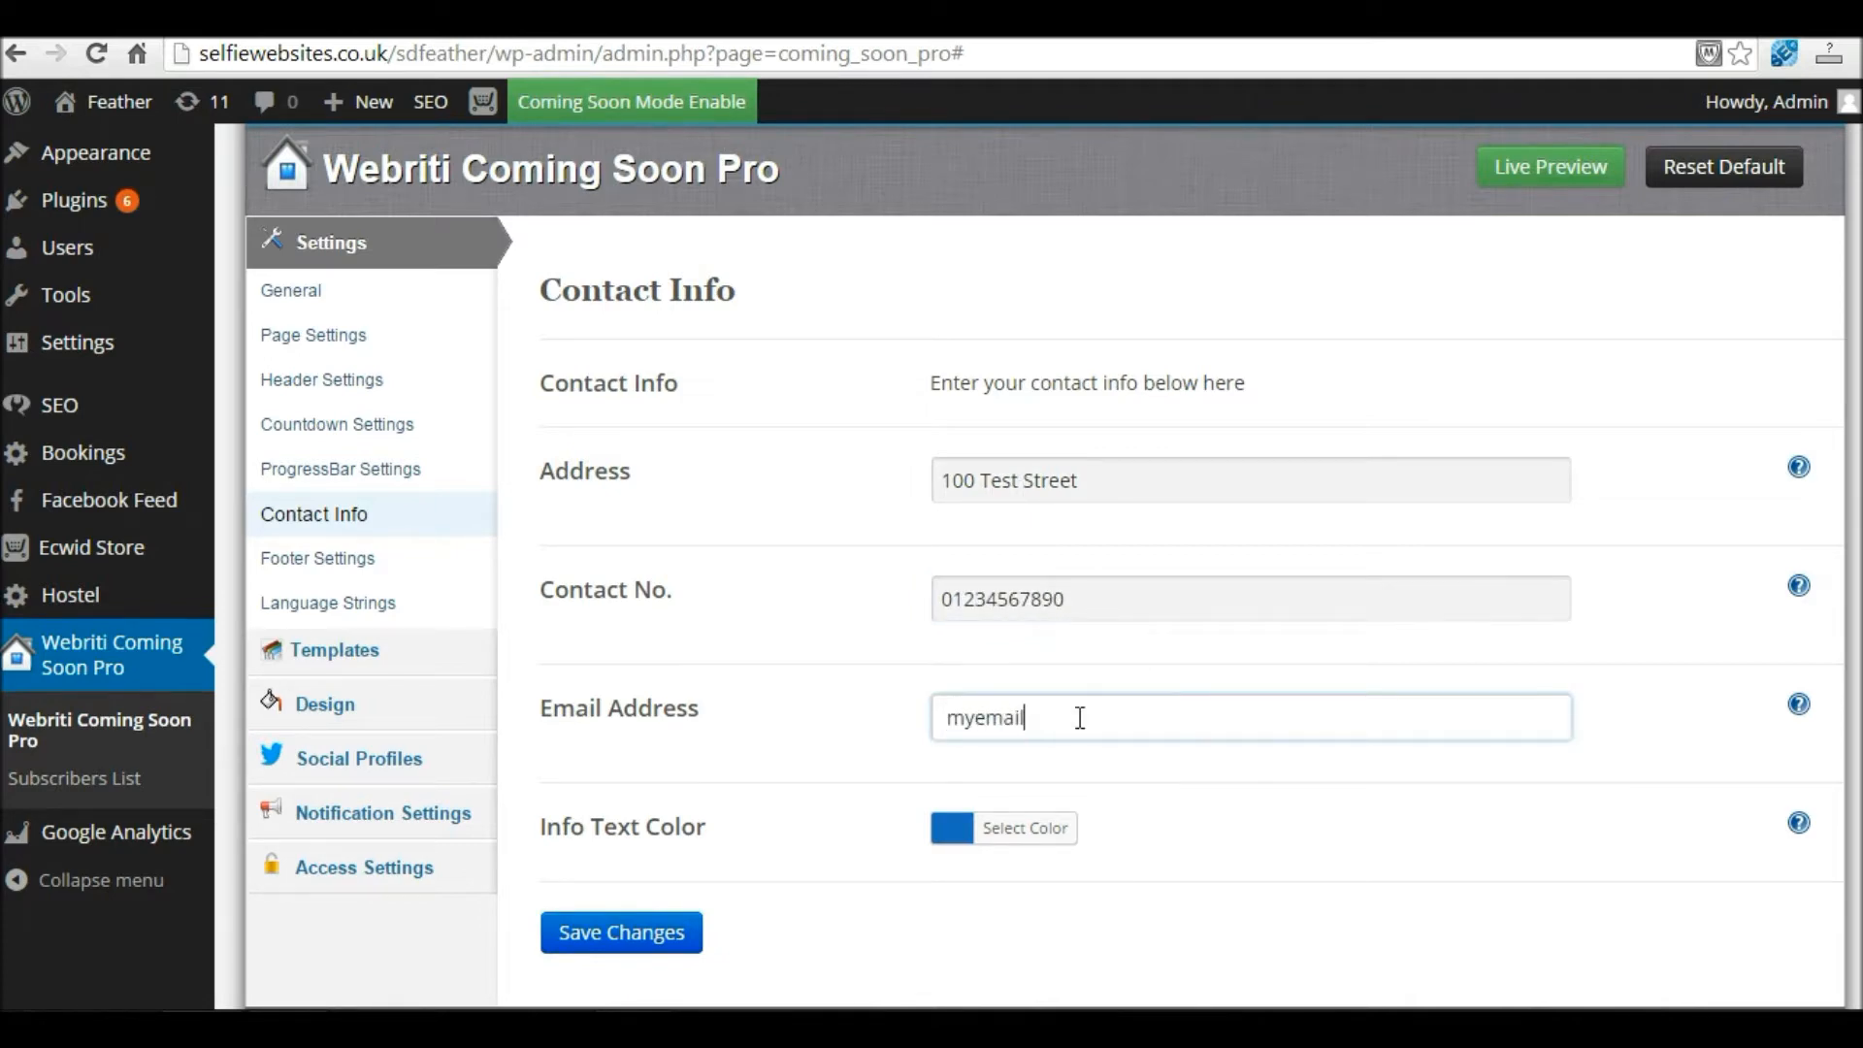
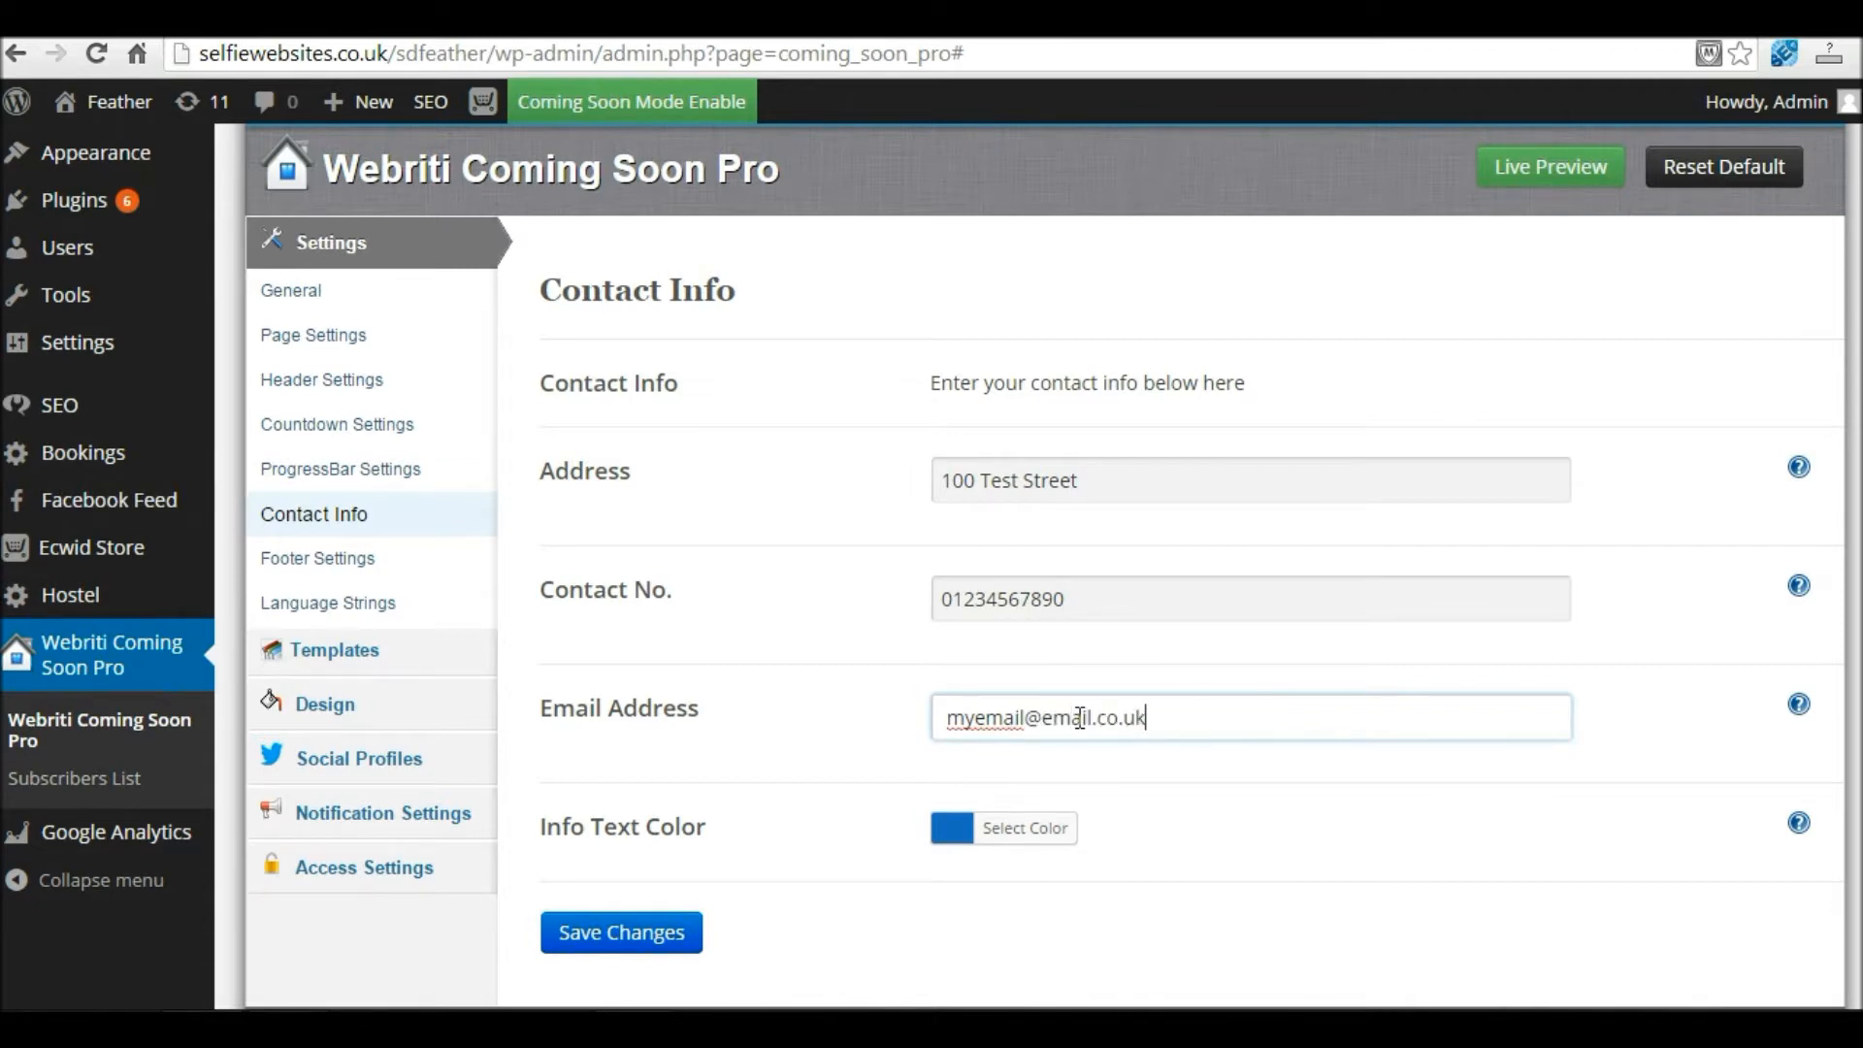
# Step: Change the contact info text colour to a deeper blue
pyautogui.click(956, 830)
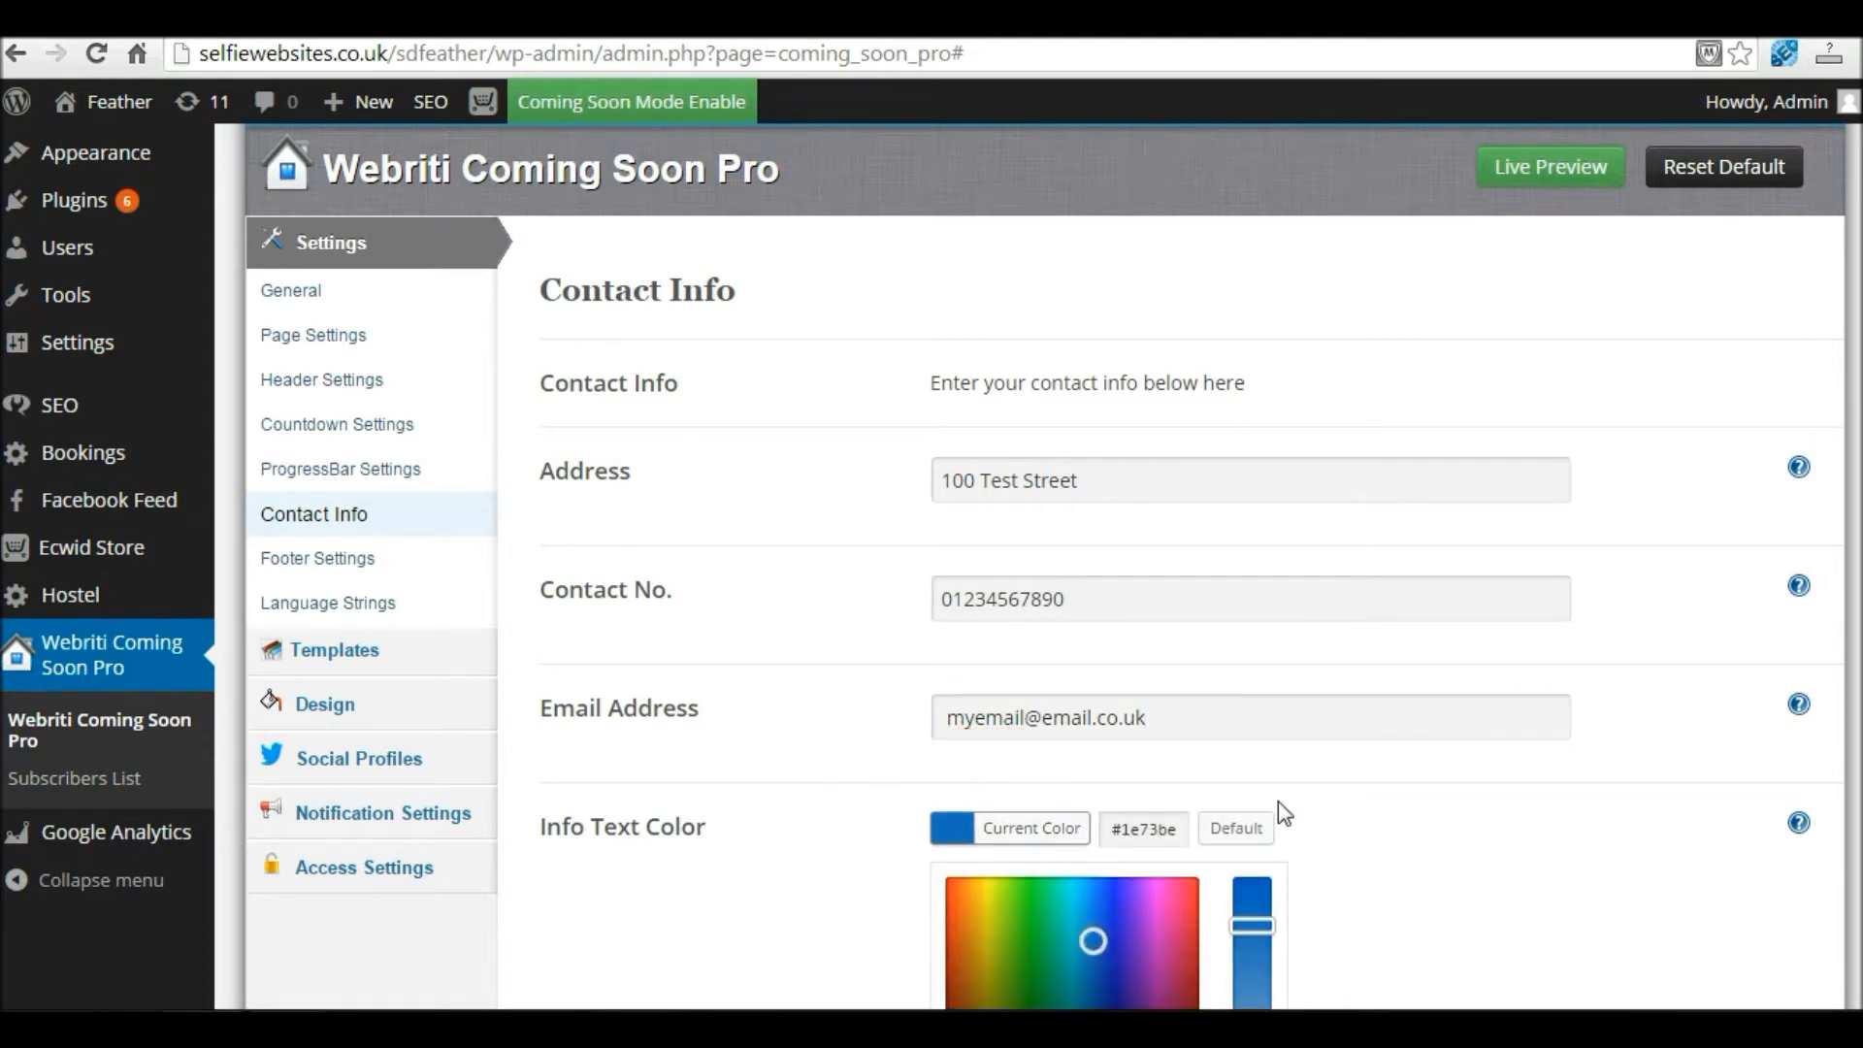
pyautogui.scroll(-3, 1283, 813)
pyautogui.moveTo(1093, 662); pyautogui.dragTo(1040, 693)
pyautogui.moveTo(1252, 648); pyautogui.dragTo(1250, 631)
pyautogui.moveTo(1036, 689); pyautogui.dragTo(1115, 639)
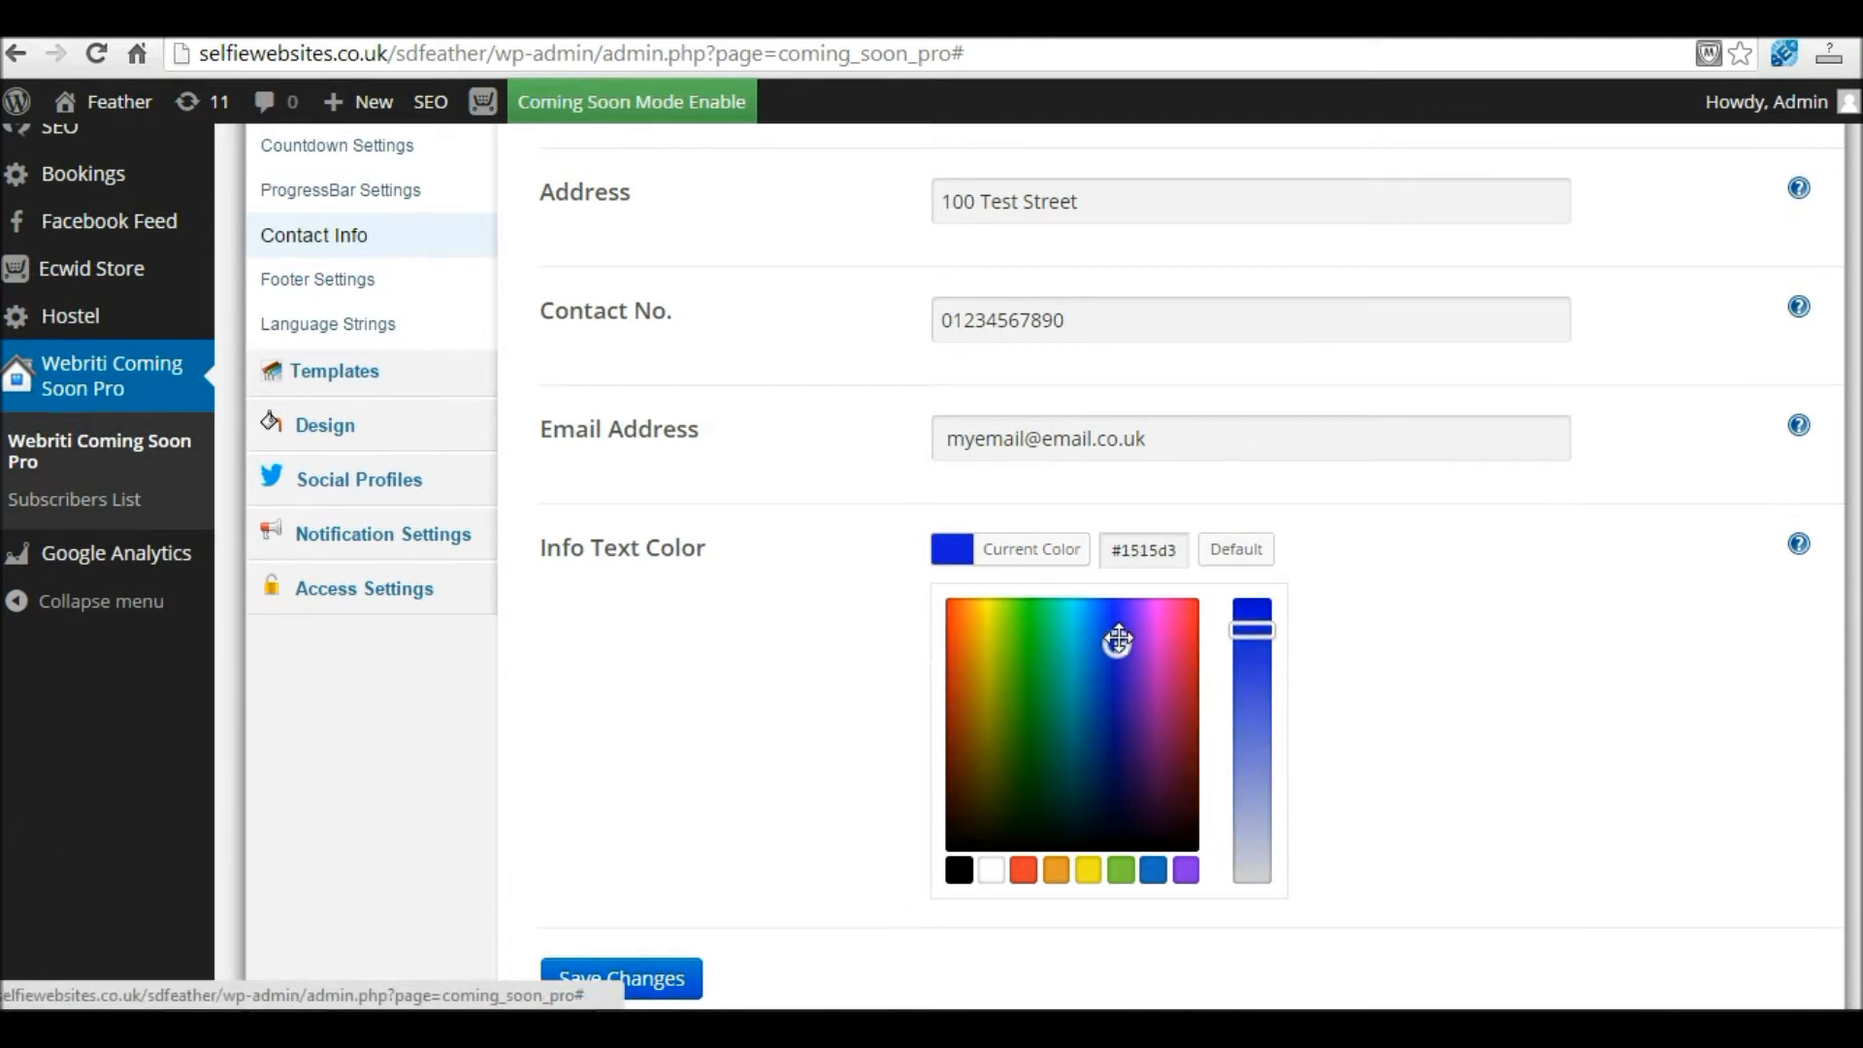
pyautogui.click(1361, 624)
# Step: Save the contact info settings and open the page preview in a new window
pyautogui.click(675, 784)
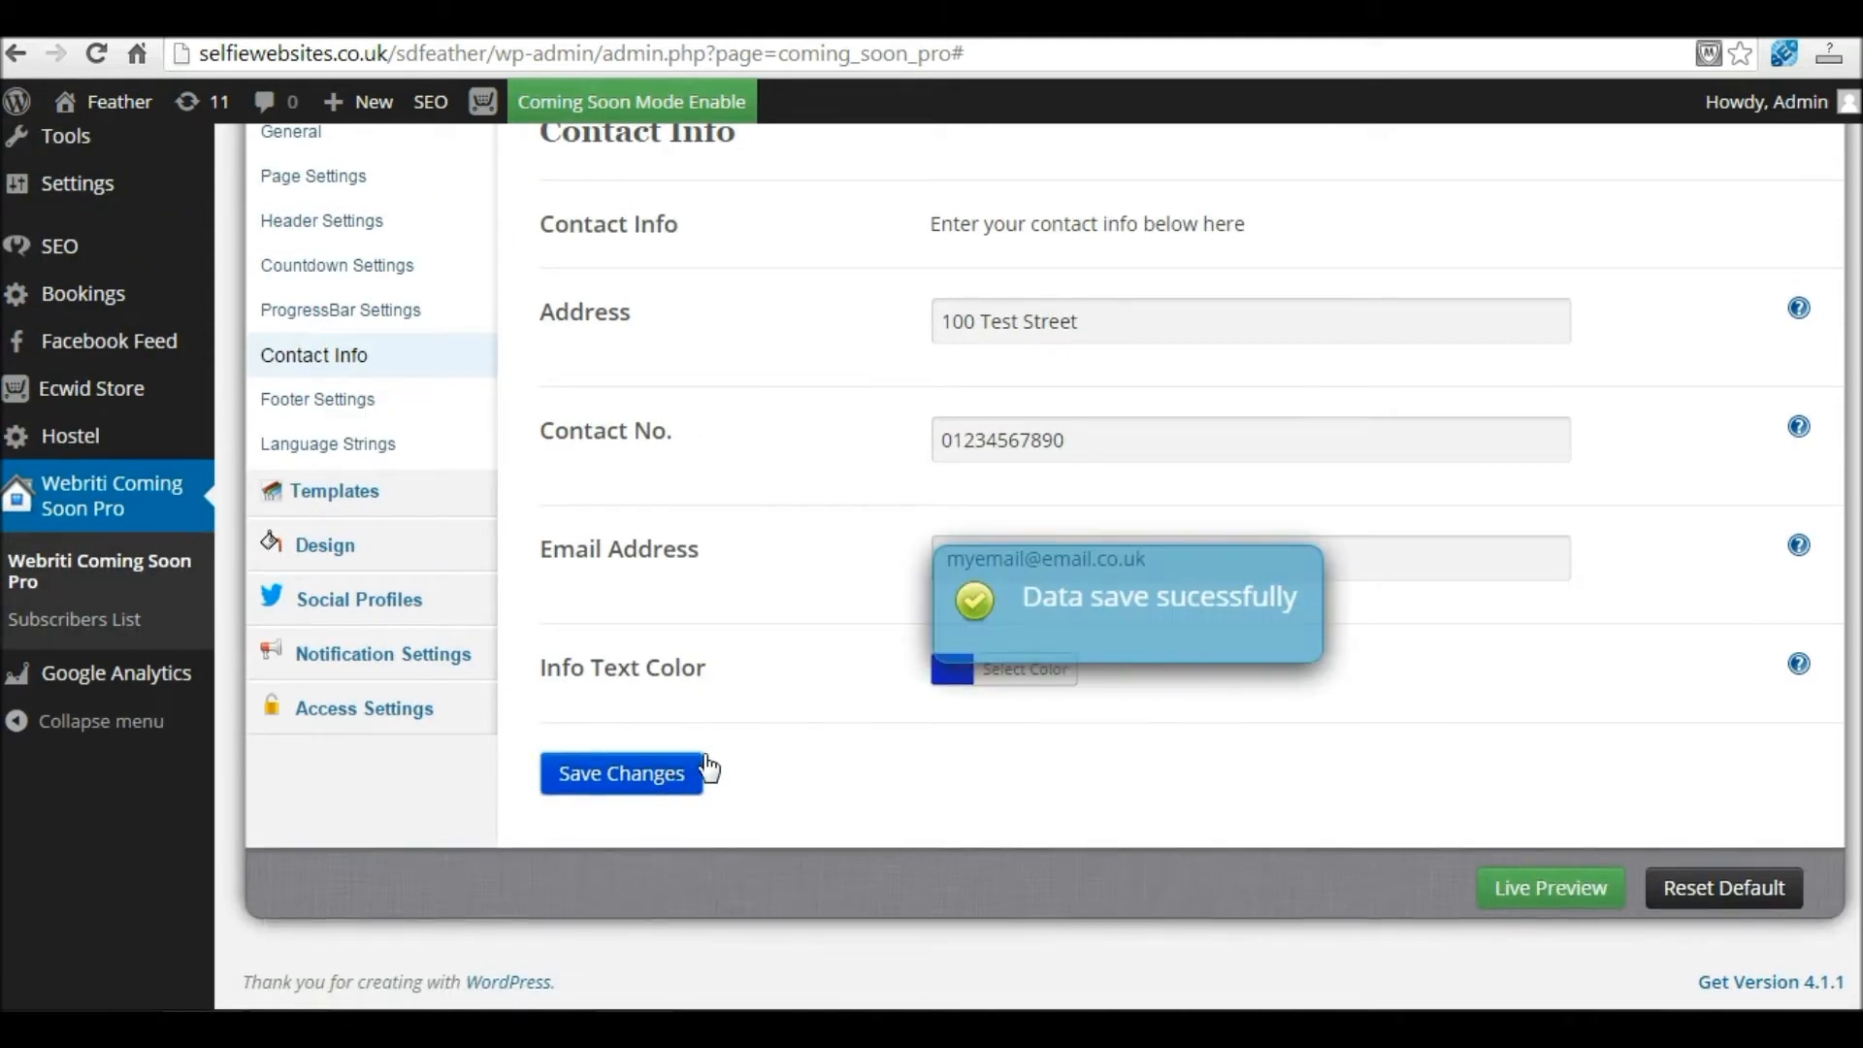
pyautogui.click(1548, 889)
pyautogui.rightClick(1548, 889)
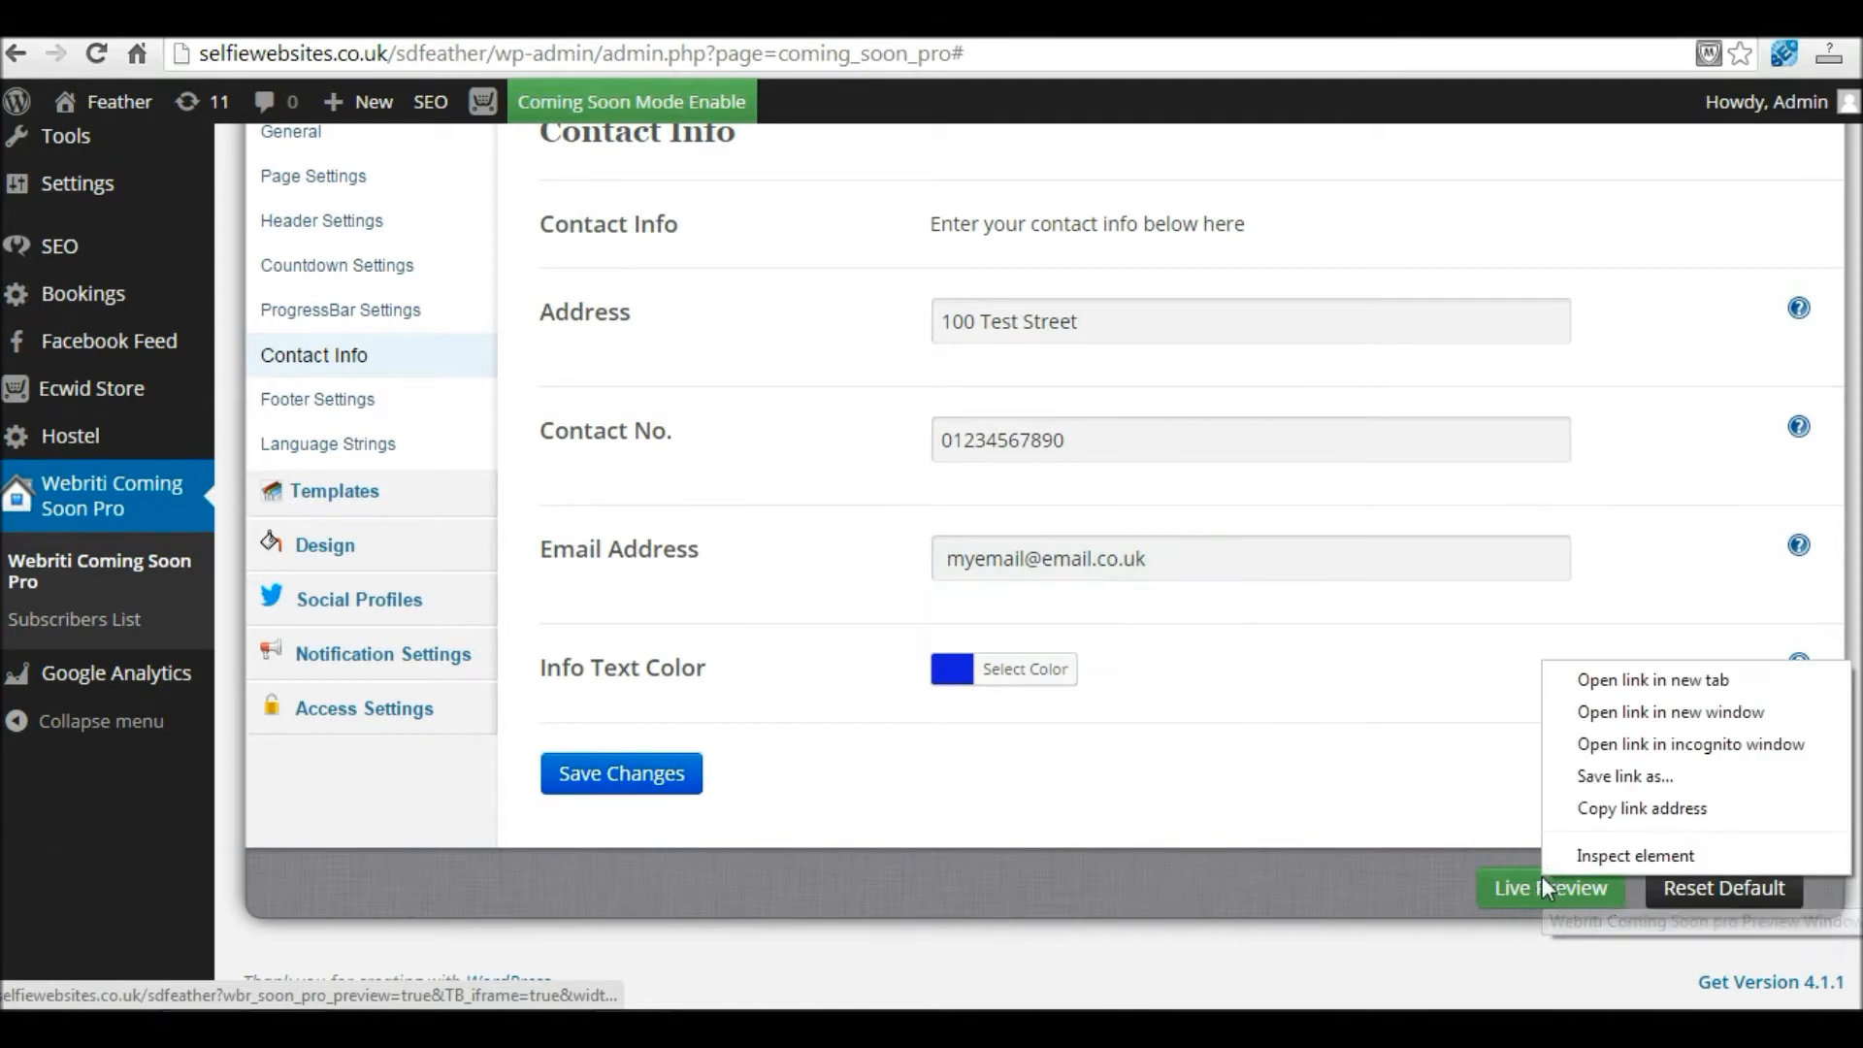
pyautogui.click(1621, 694)
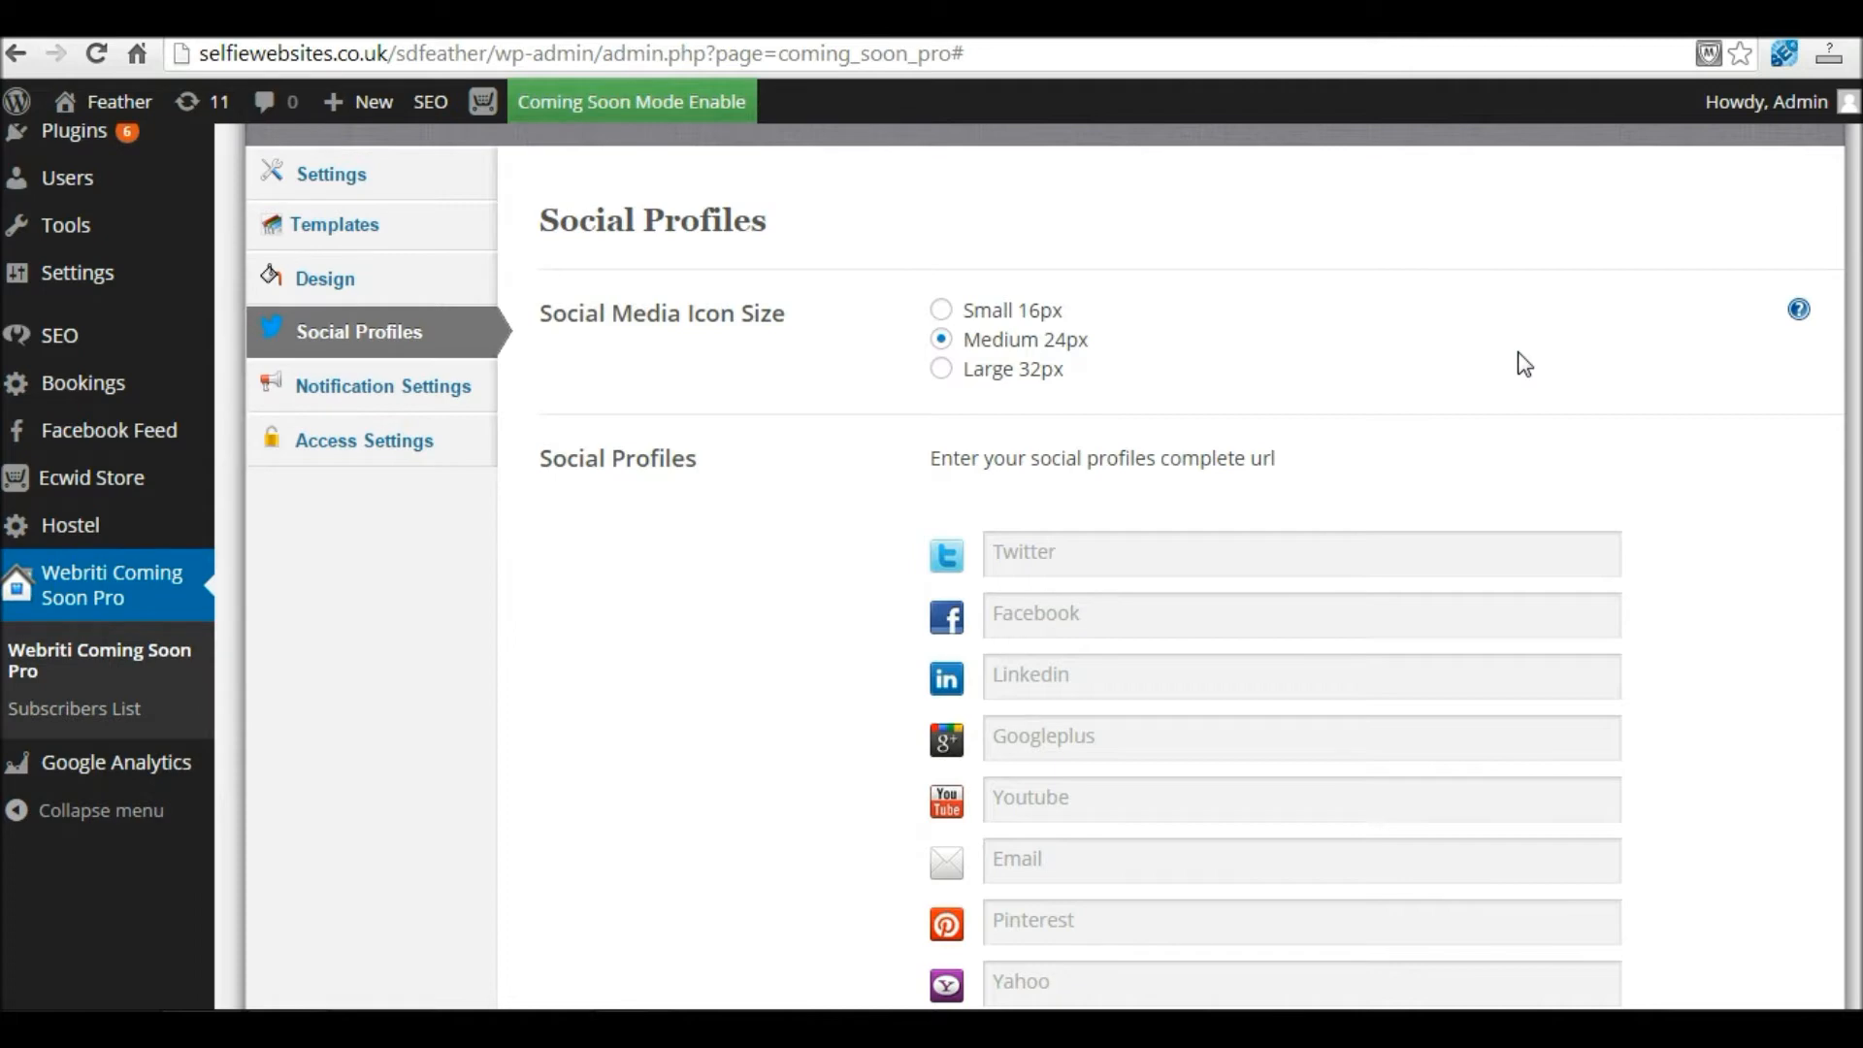
# Step: Set the social media icon size to Large 32px in Social Profiles
pyautogui.scroll(2, 1560, 357)
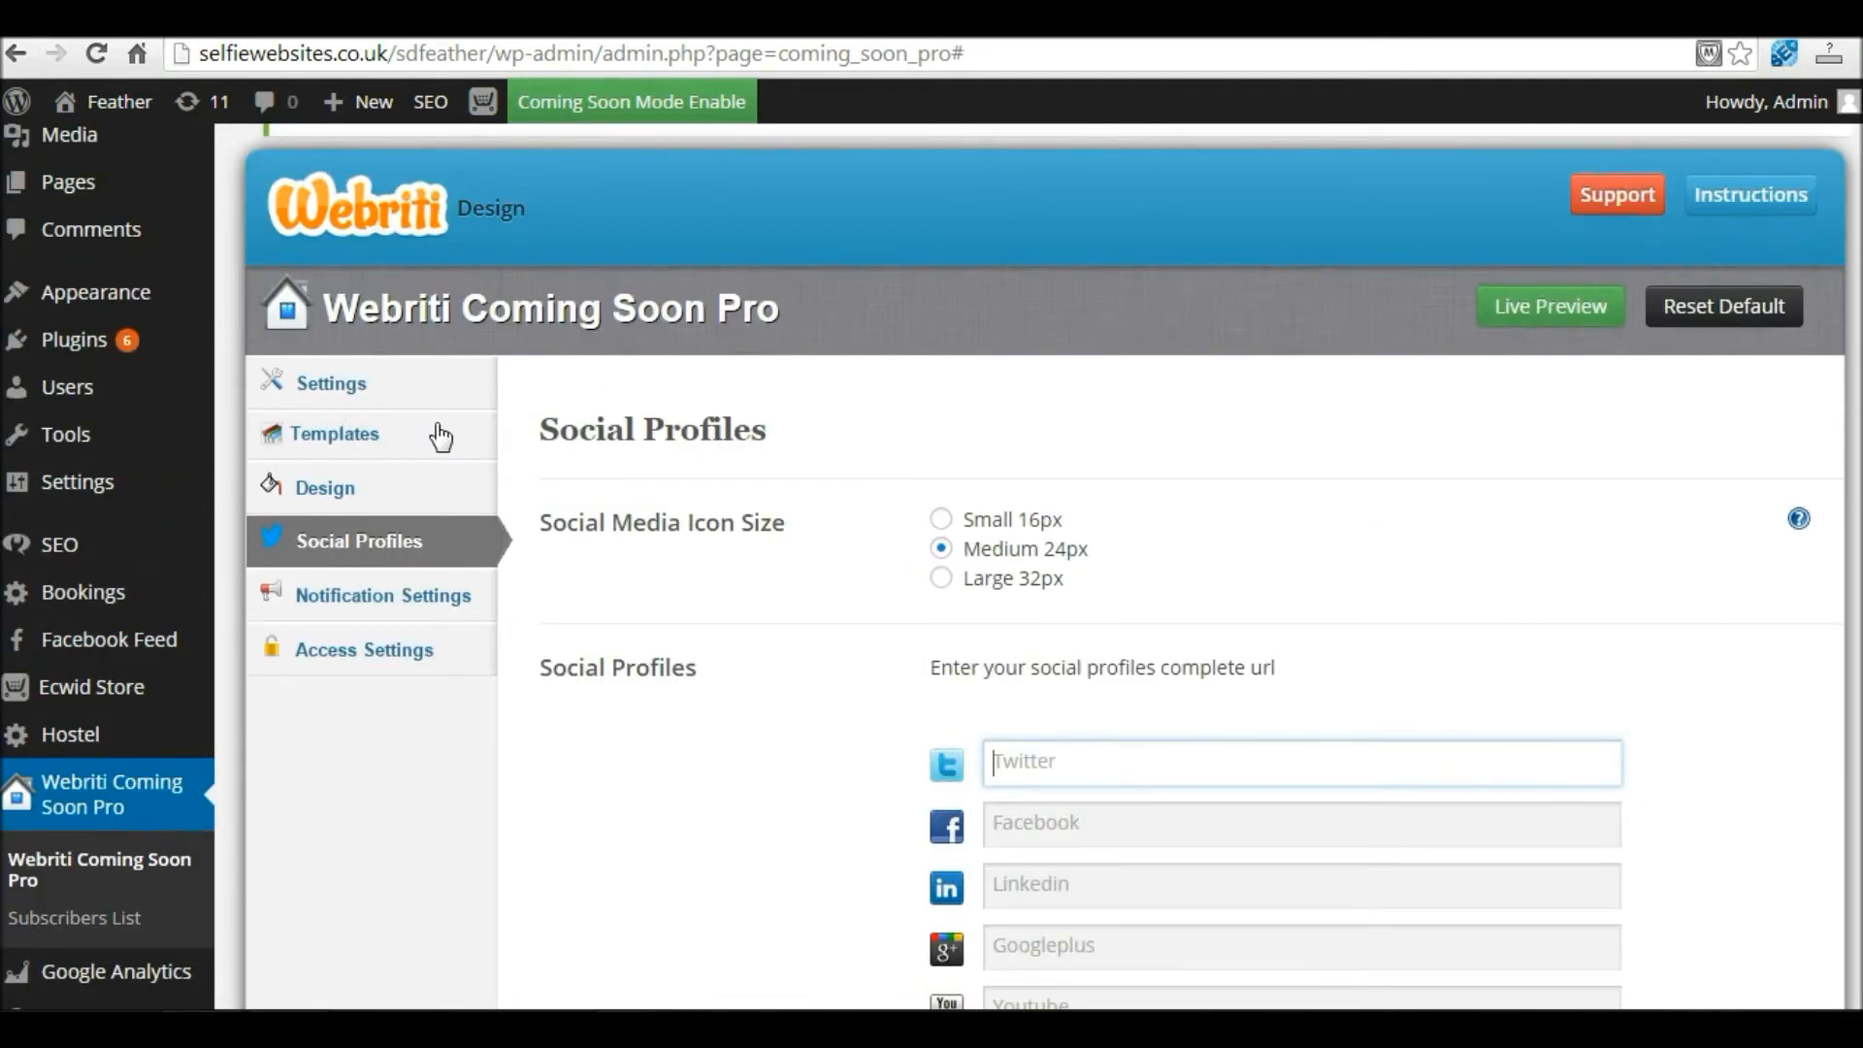
pyautogui.click(376, 552)
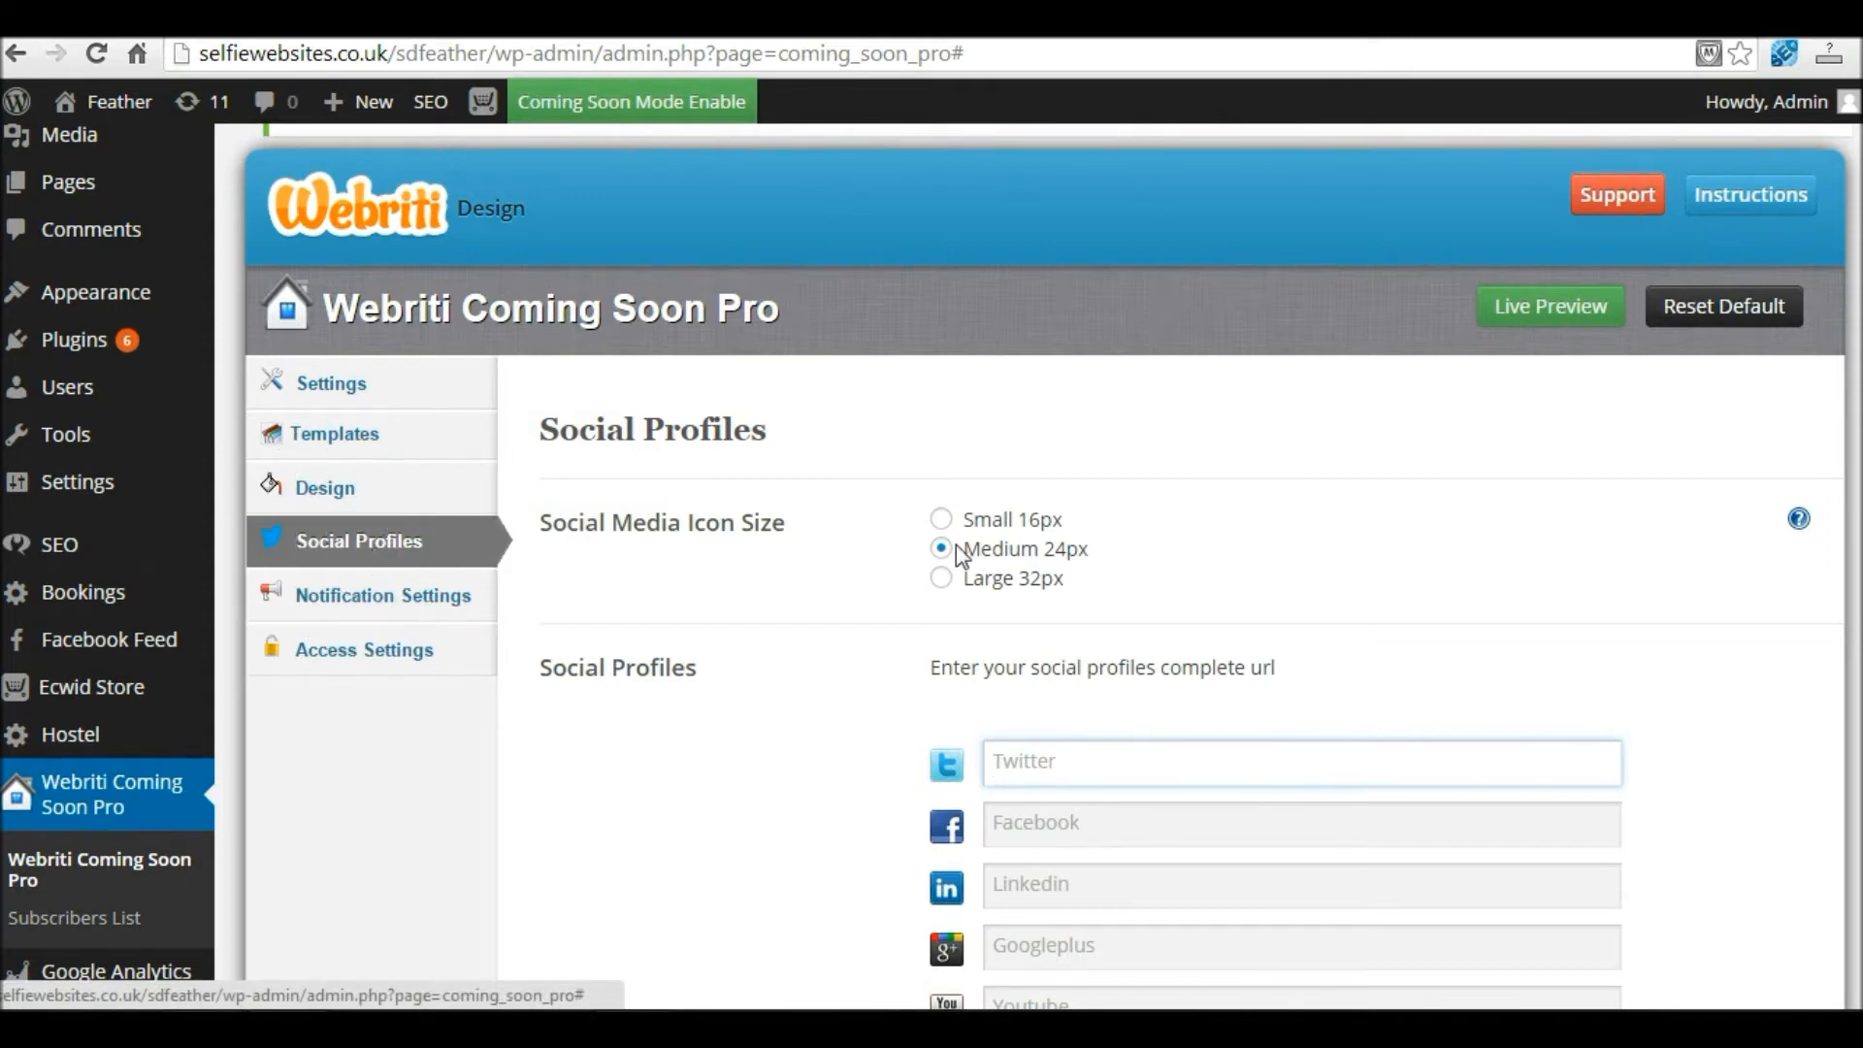
pyautogui.scroll(-2, 1206, 333)
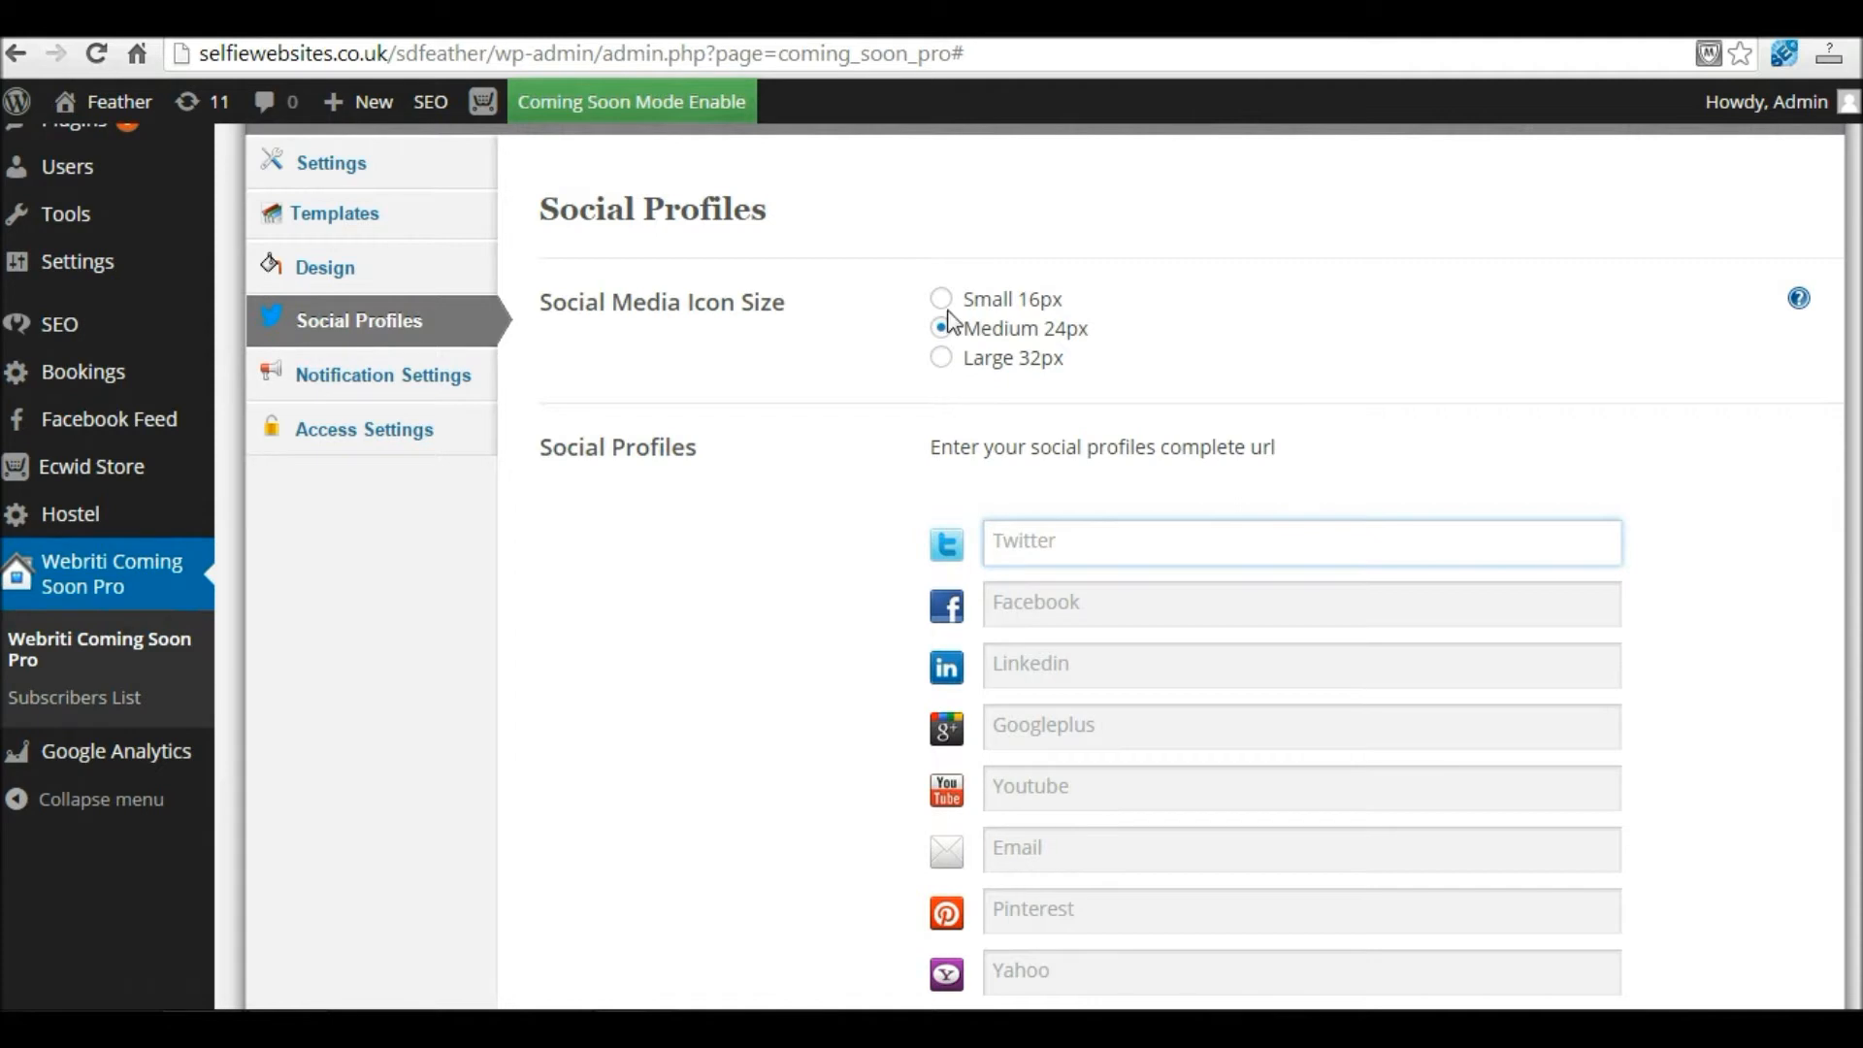
pyautogui.click(943, 361)
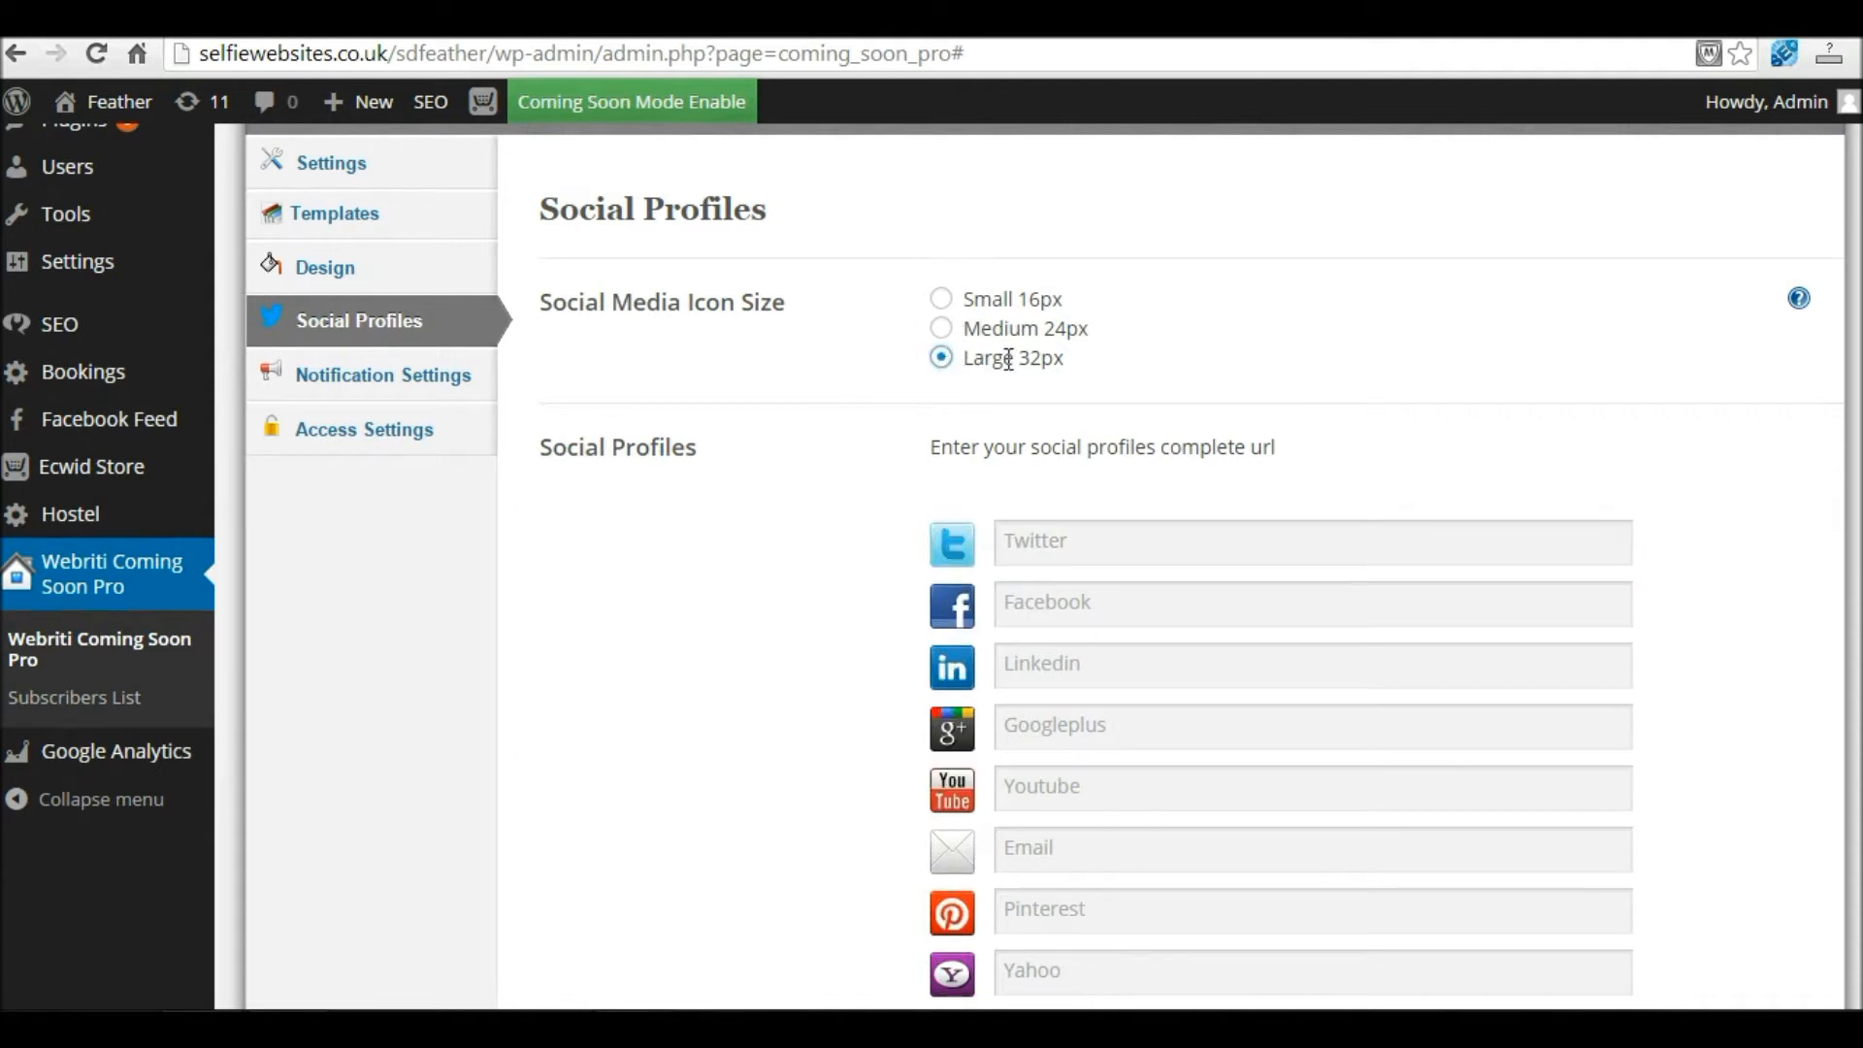
pyautogui.scroll(-1, 1169, 445)
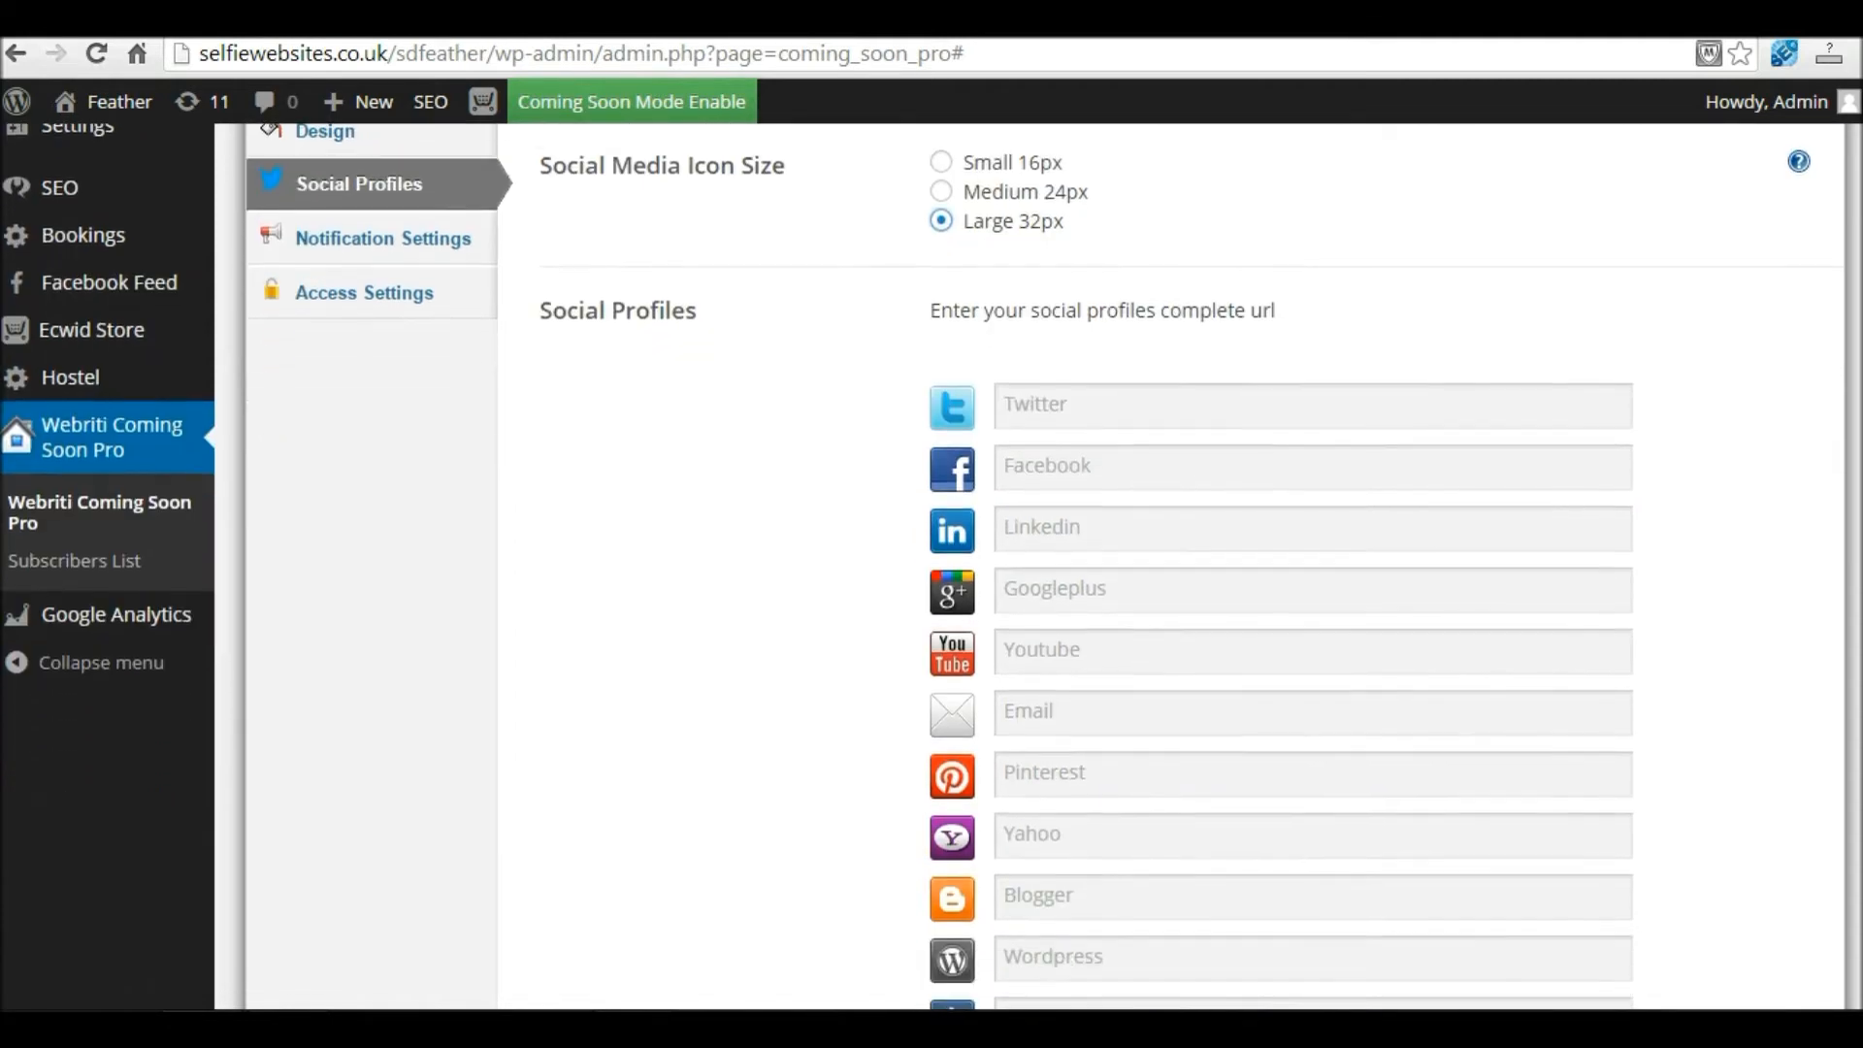
pyautogui.scroll(-1, 1168, 444)
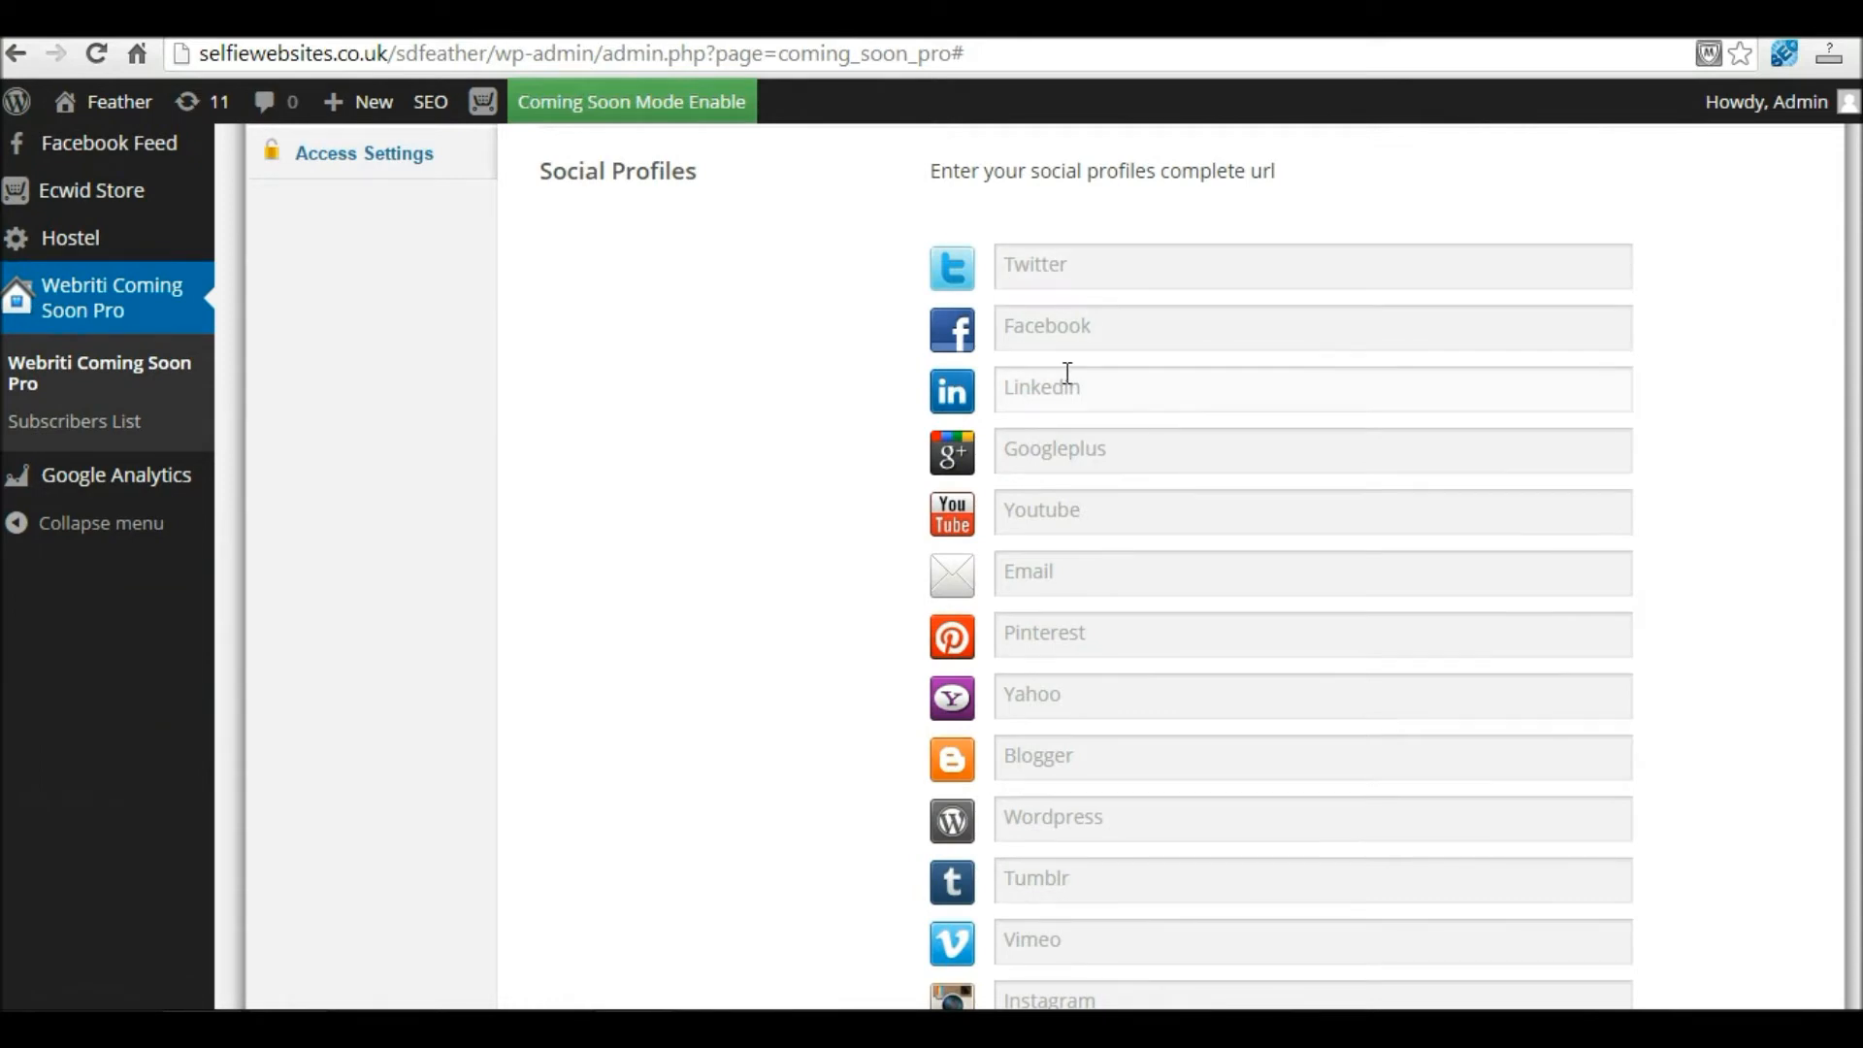
pyautogui.scroll(-2, 1080, 605)
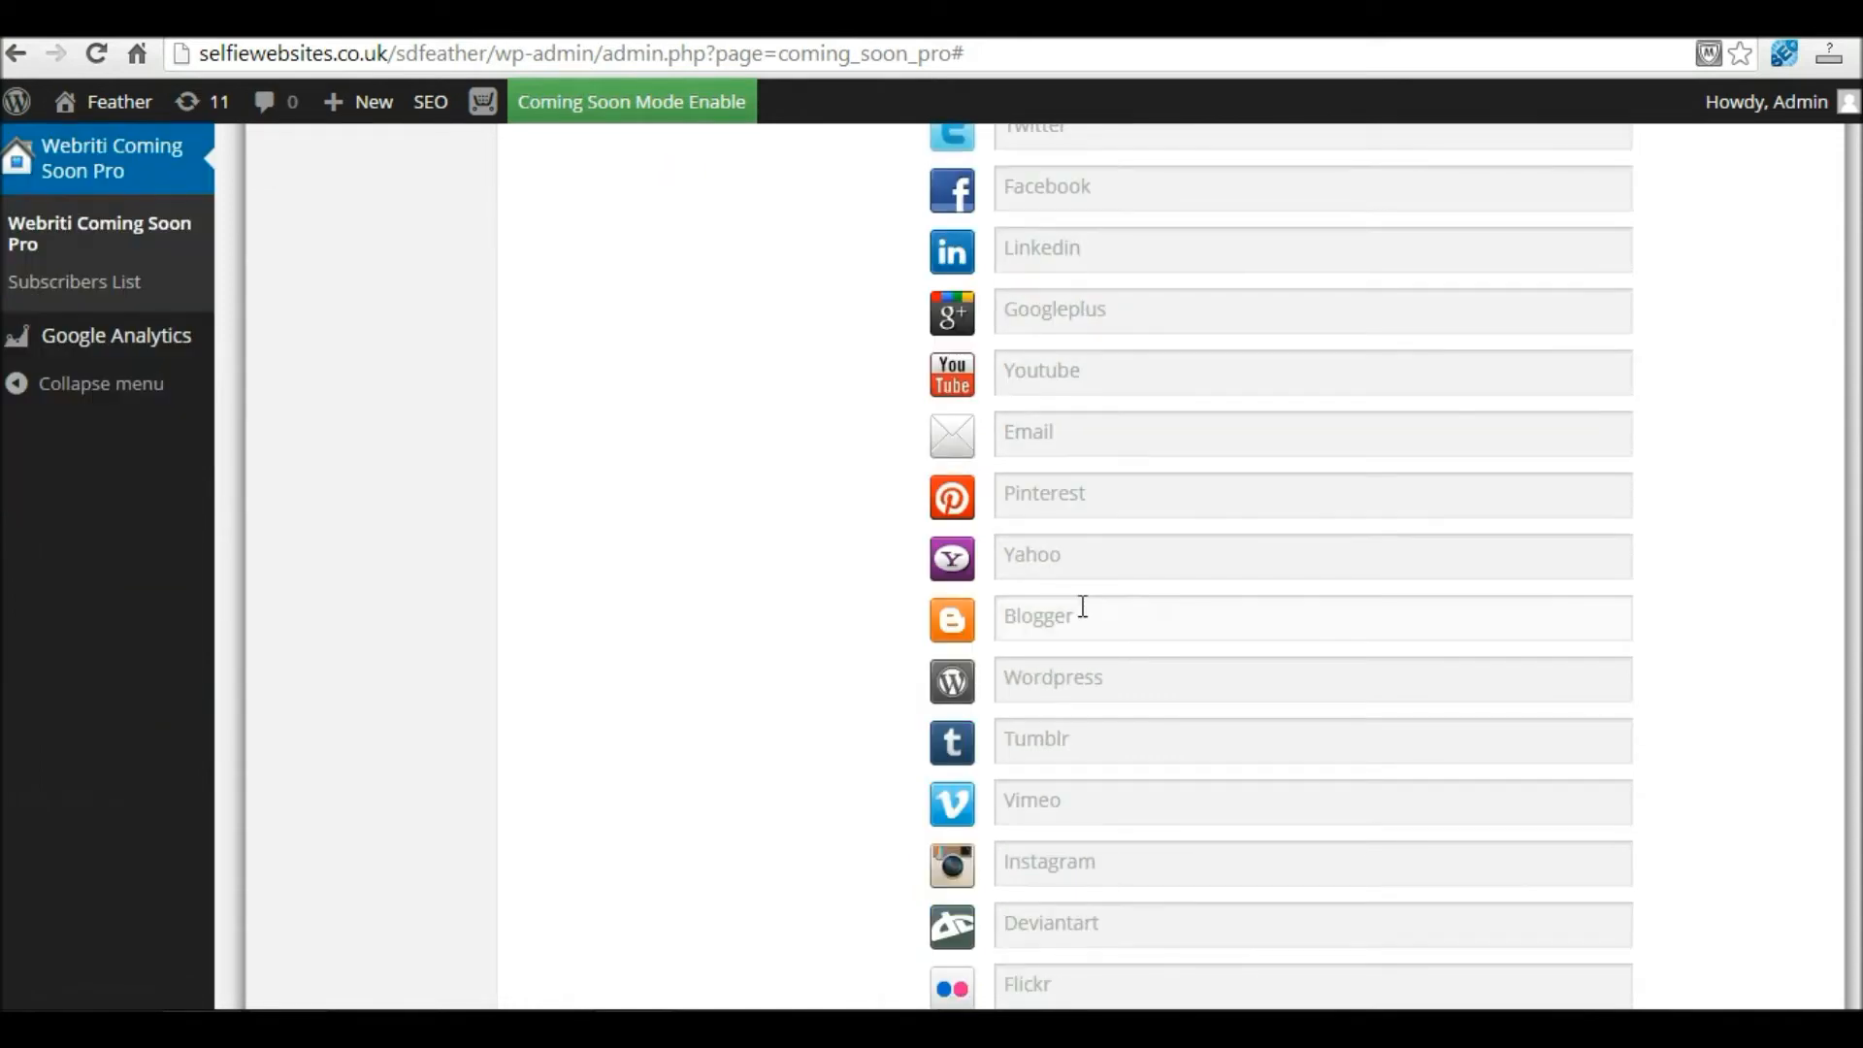
pyautogui.scroll(-3, 1083, 605)
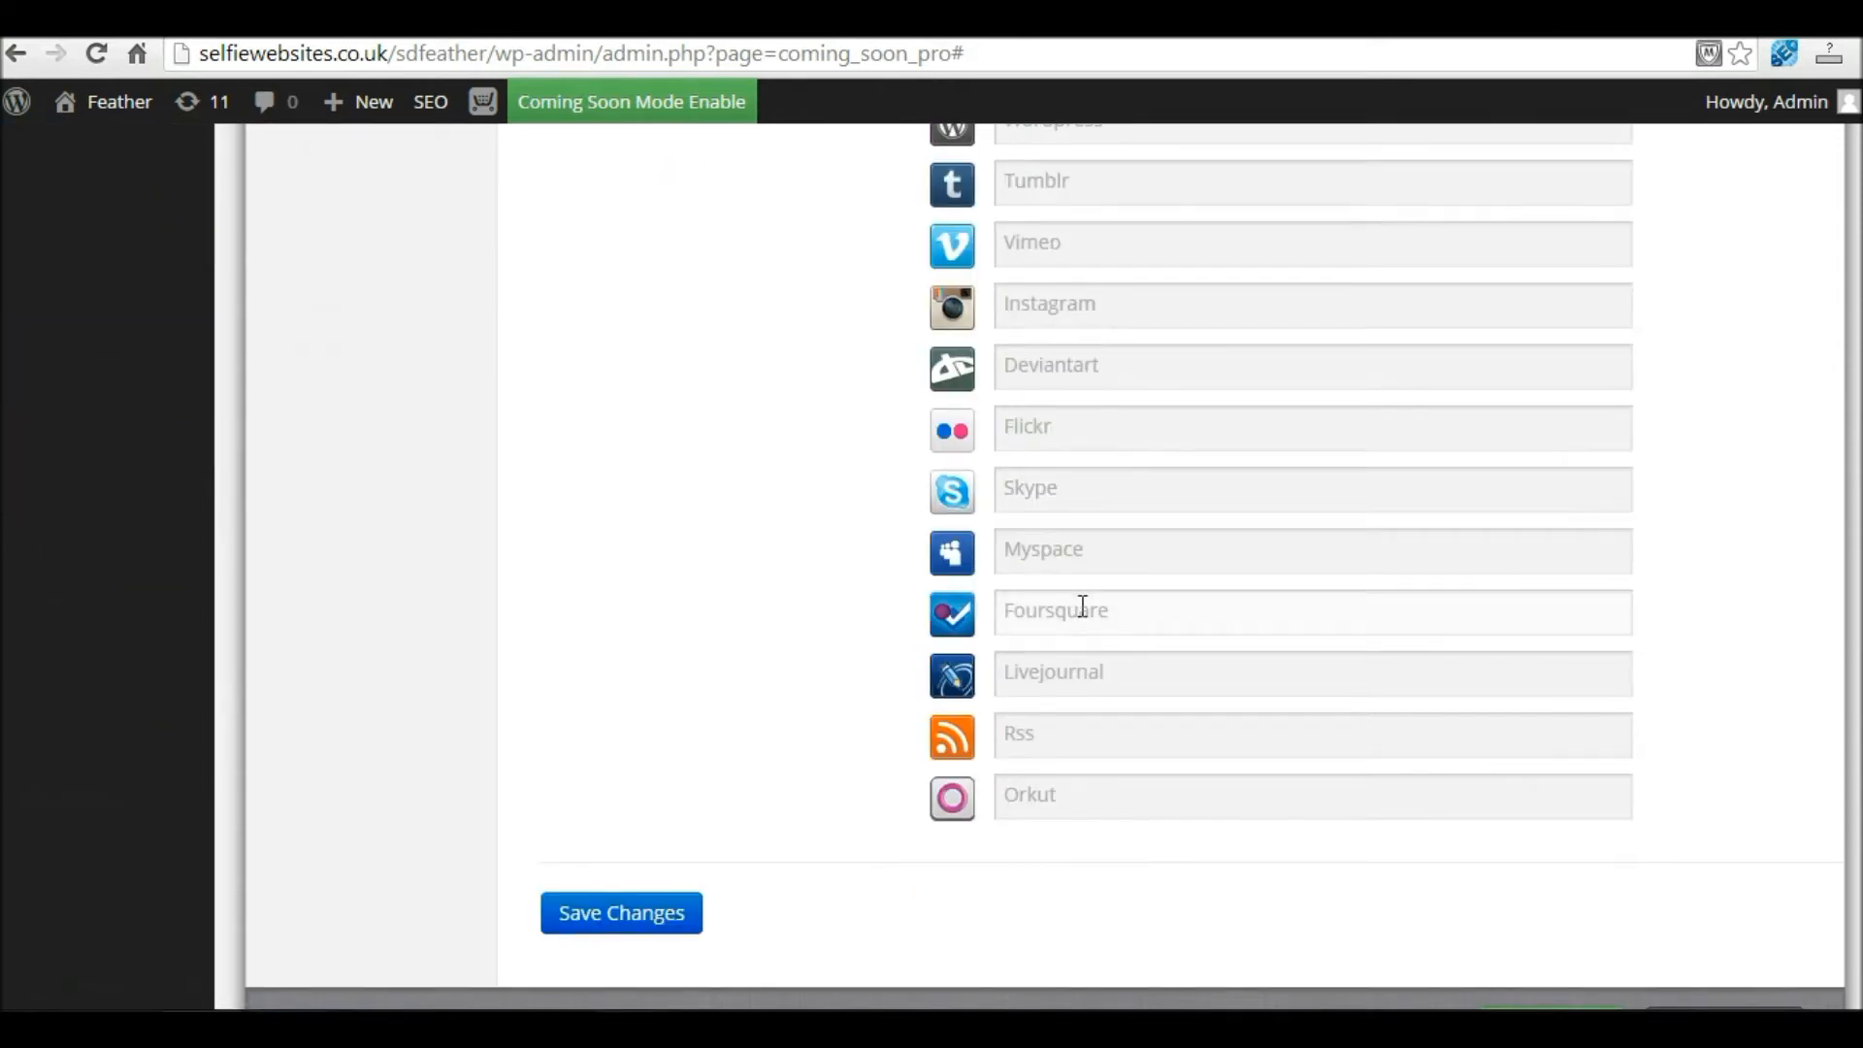
pyautogui.scroll(6, 1083, 605)
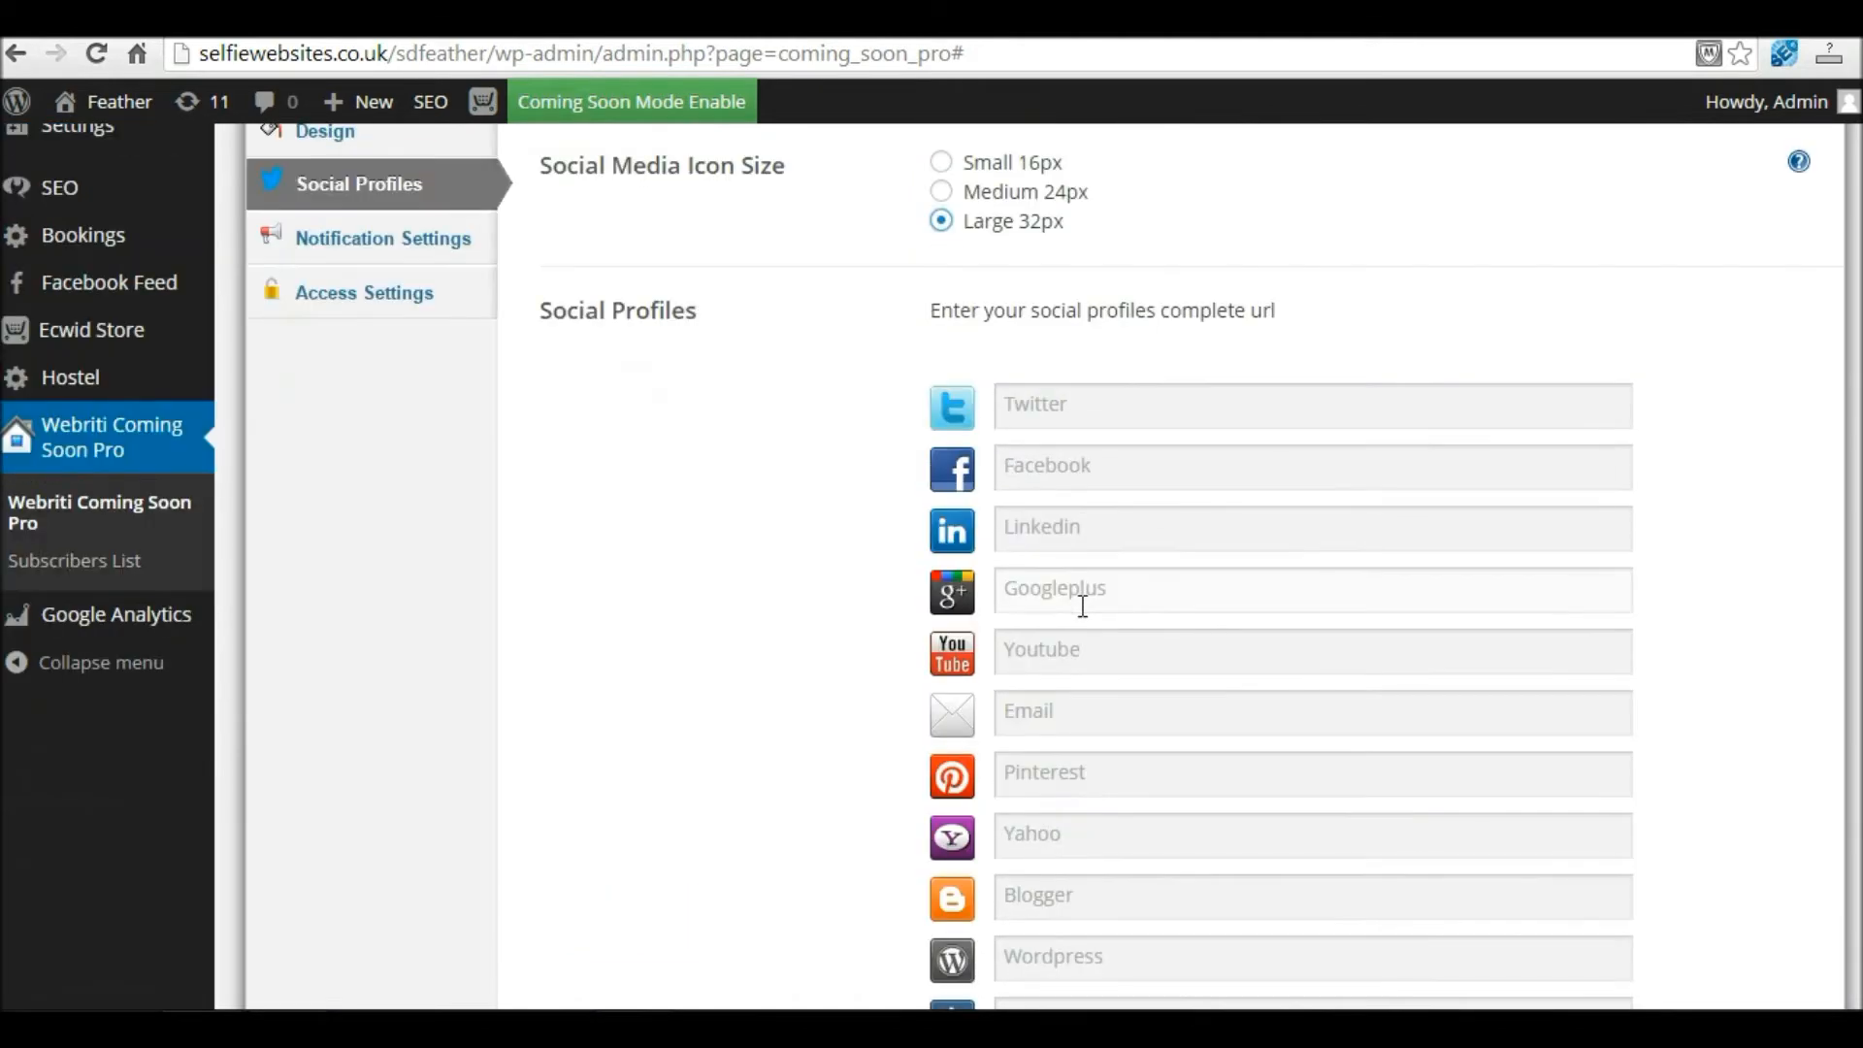
# Step: Enter 'Twit' as the Twitter profile and 'Facebook' as the Facebook profile, then save
pyautogui.click(1085, 415)
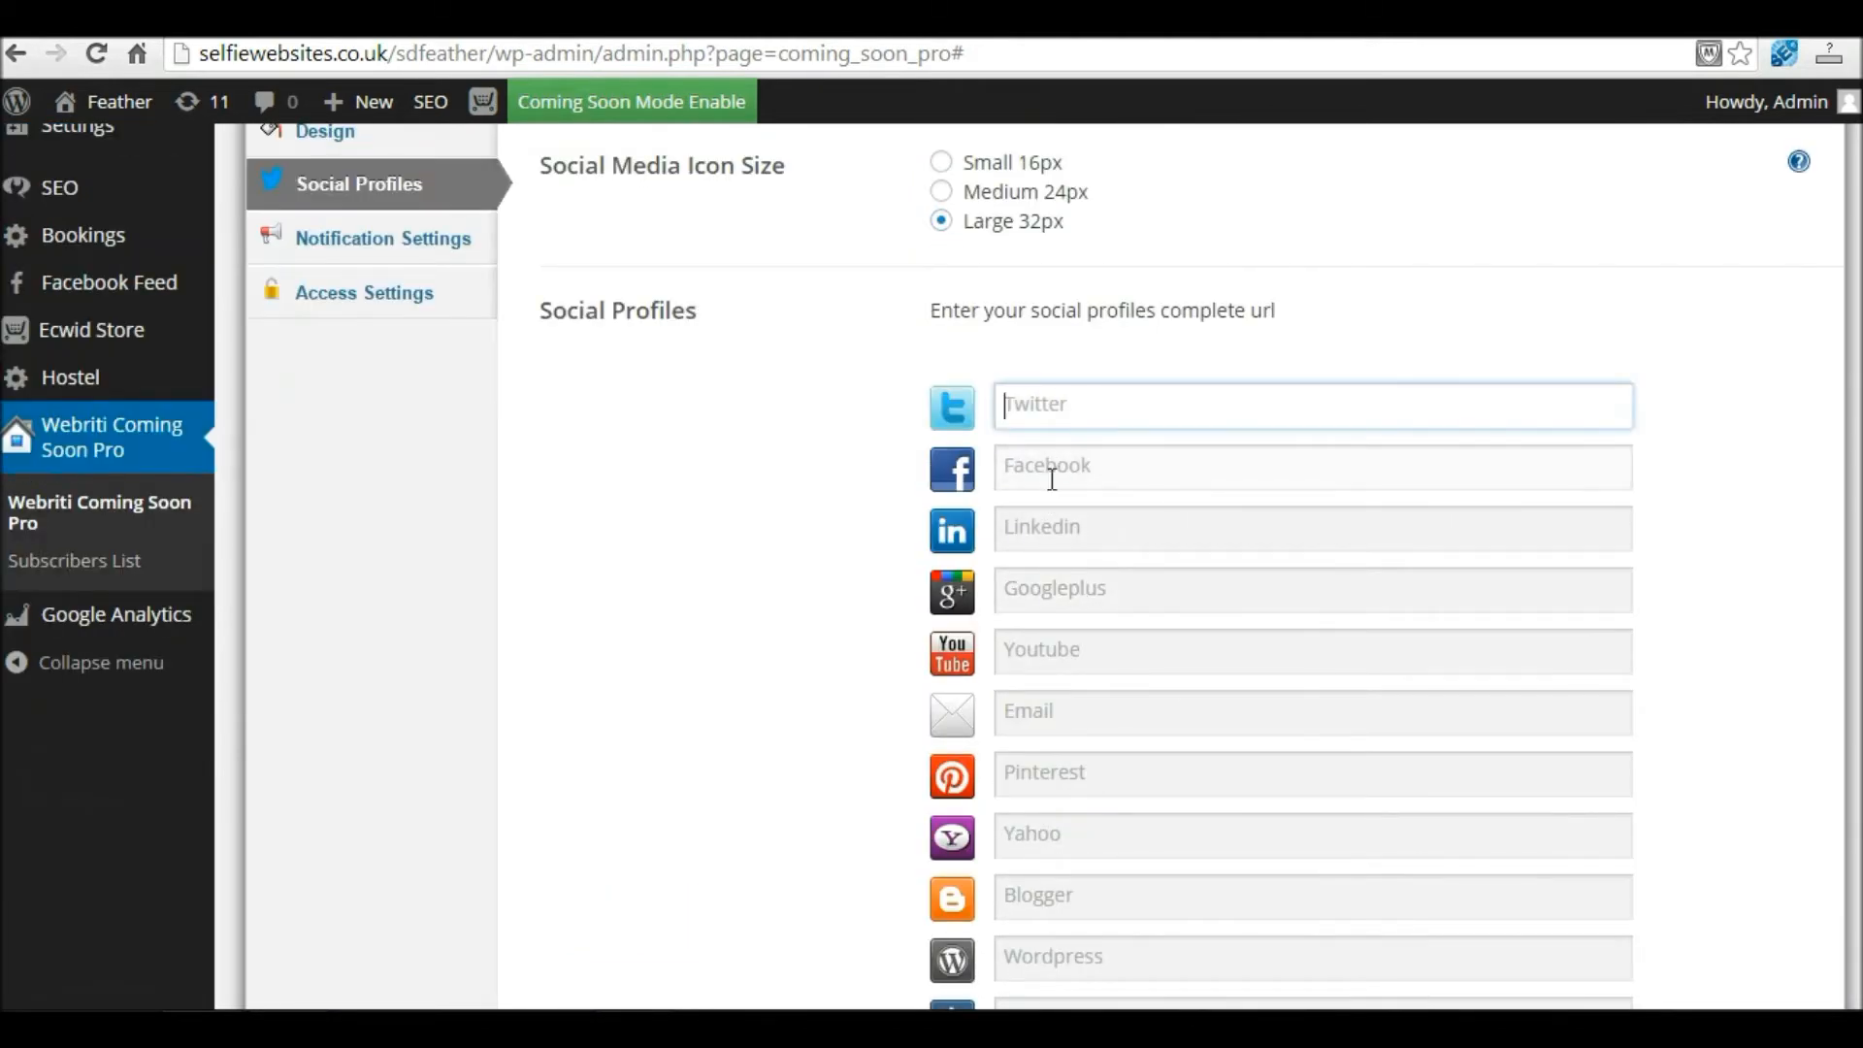
pyautogui.write('Twitter')
pyautogui.press('Tab')
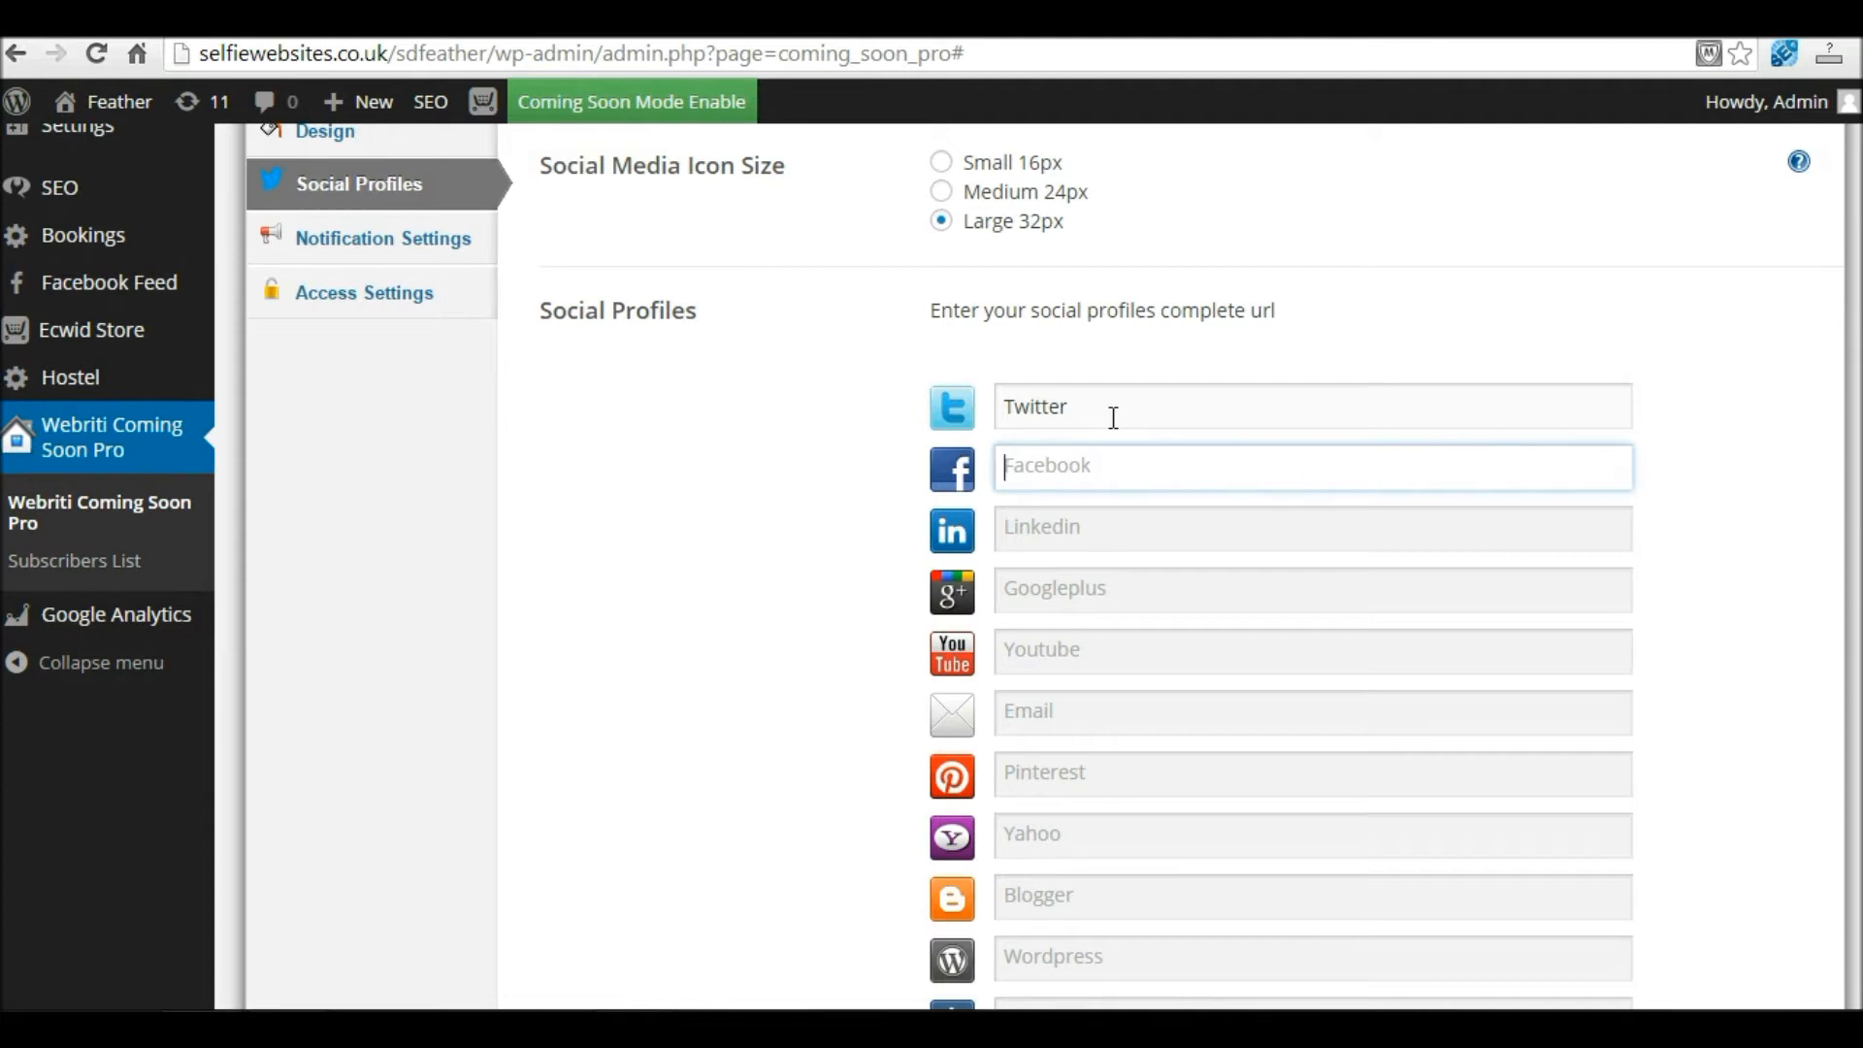
pyautogui.write('Facebook')
pyautogui.scroll(-10, 1113, 418)
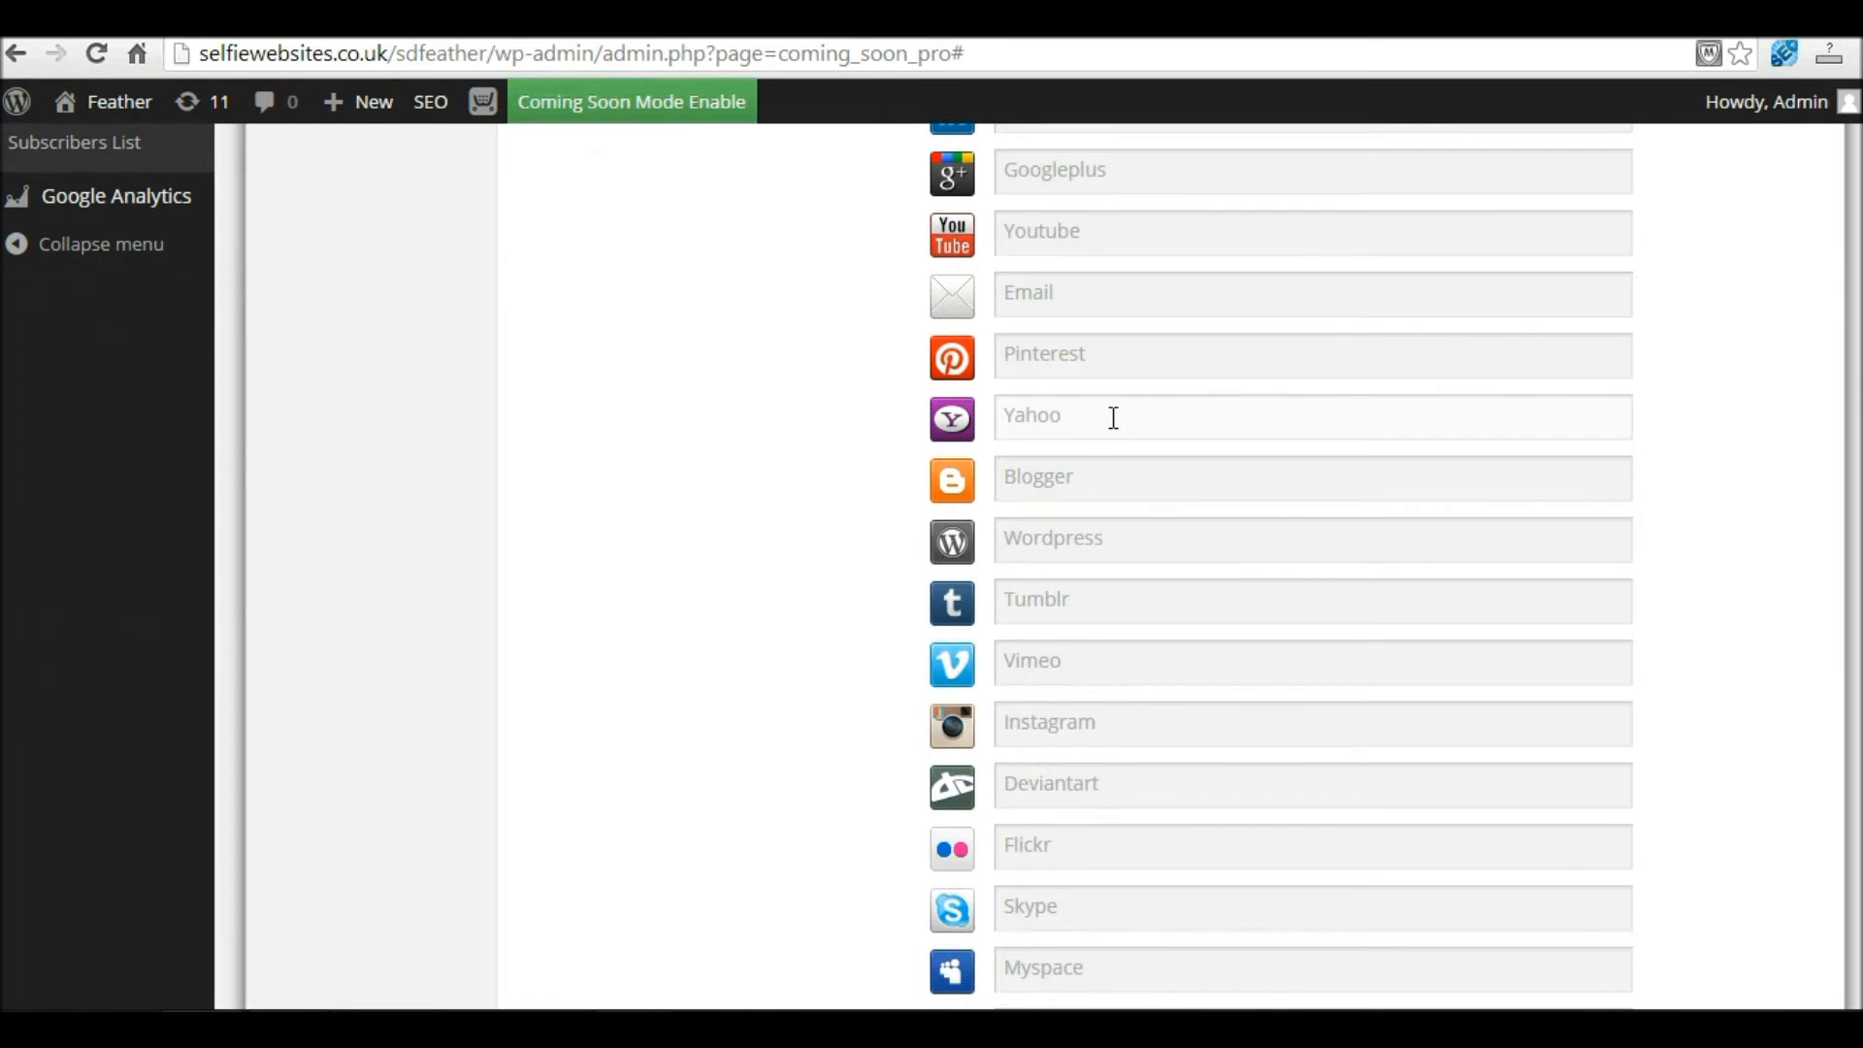
pyautogui.click(622, 781)
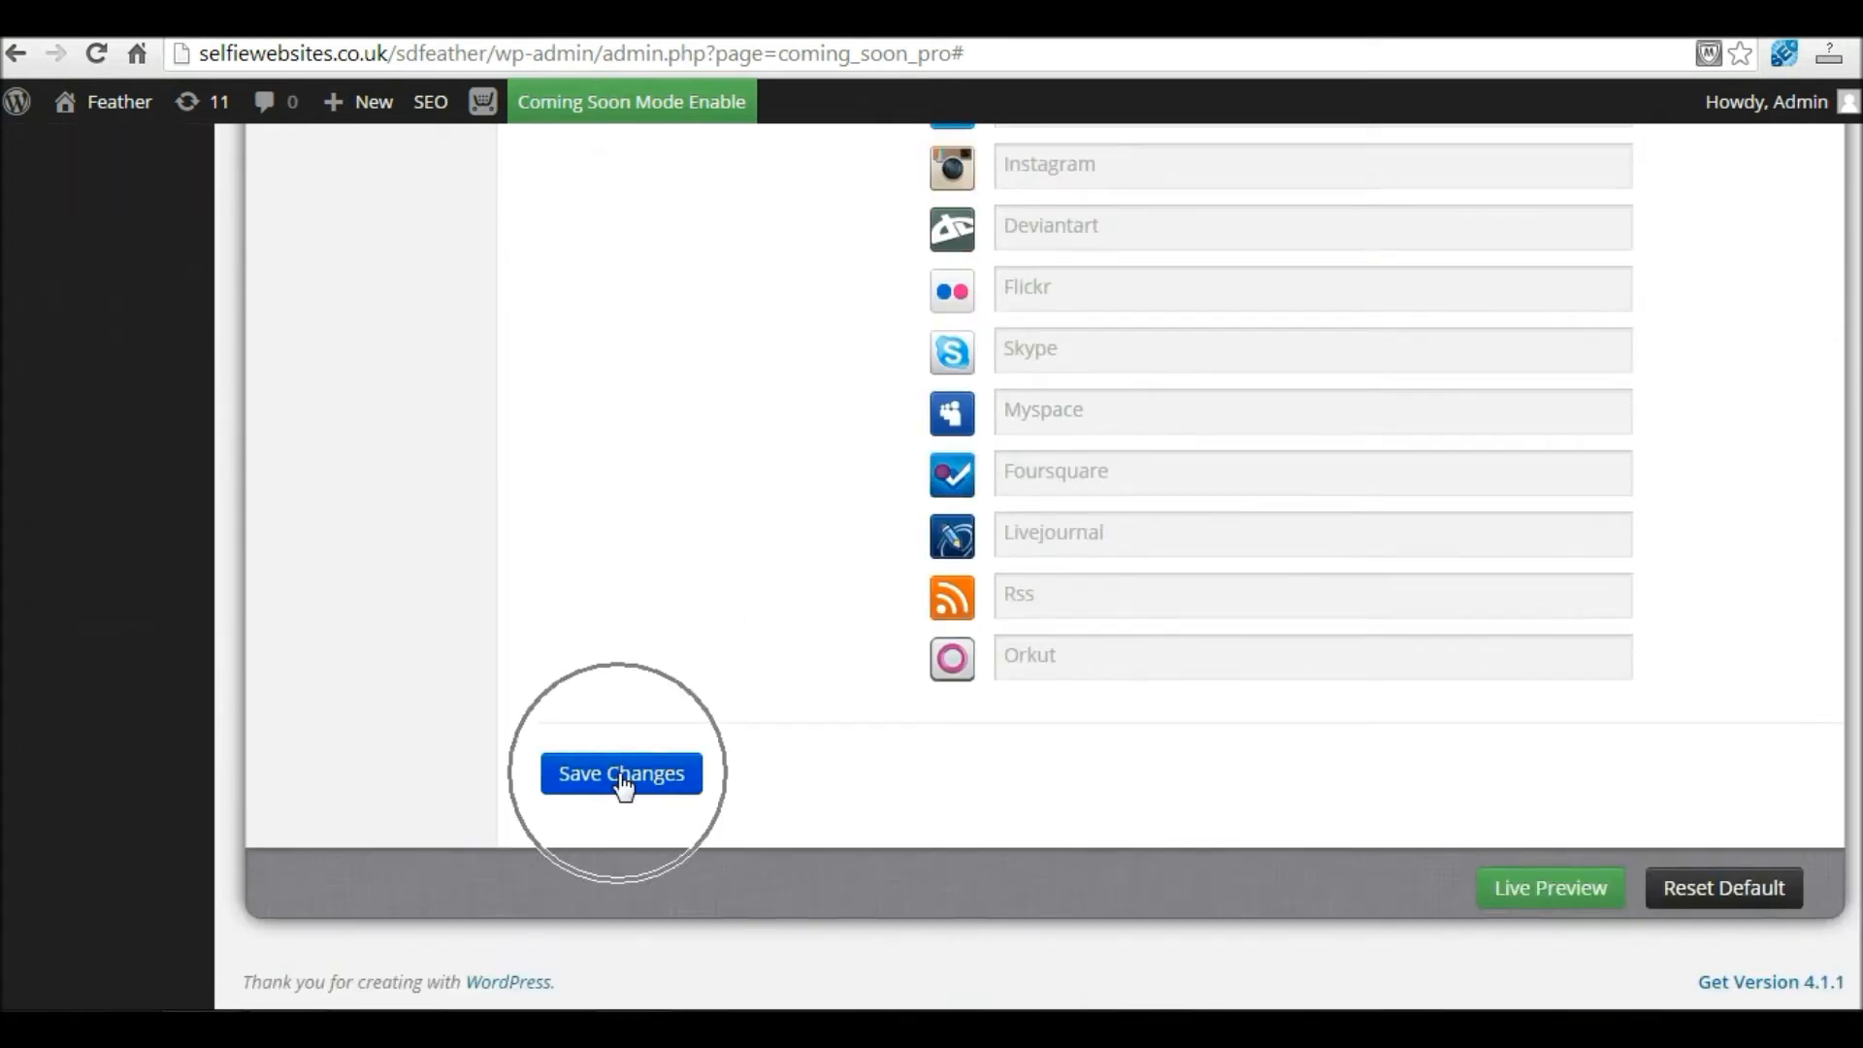
# Step: View the Live Preview of the coming soon page in a new browser tab
pyautogui.rightClick(1535, 890)
pyautogui.click(1634, 695)
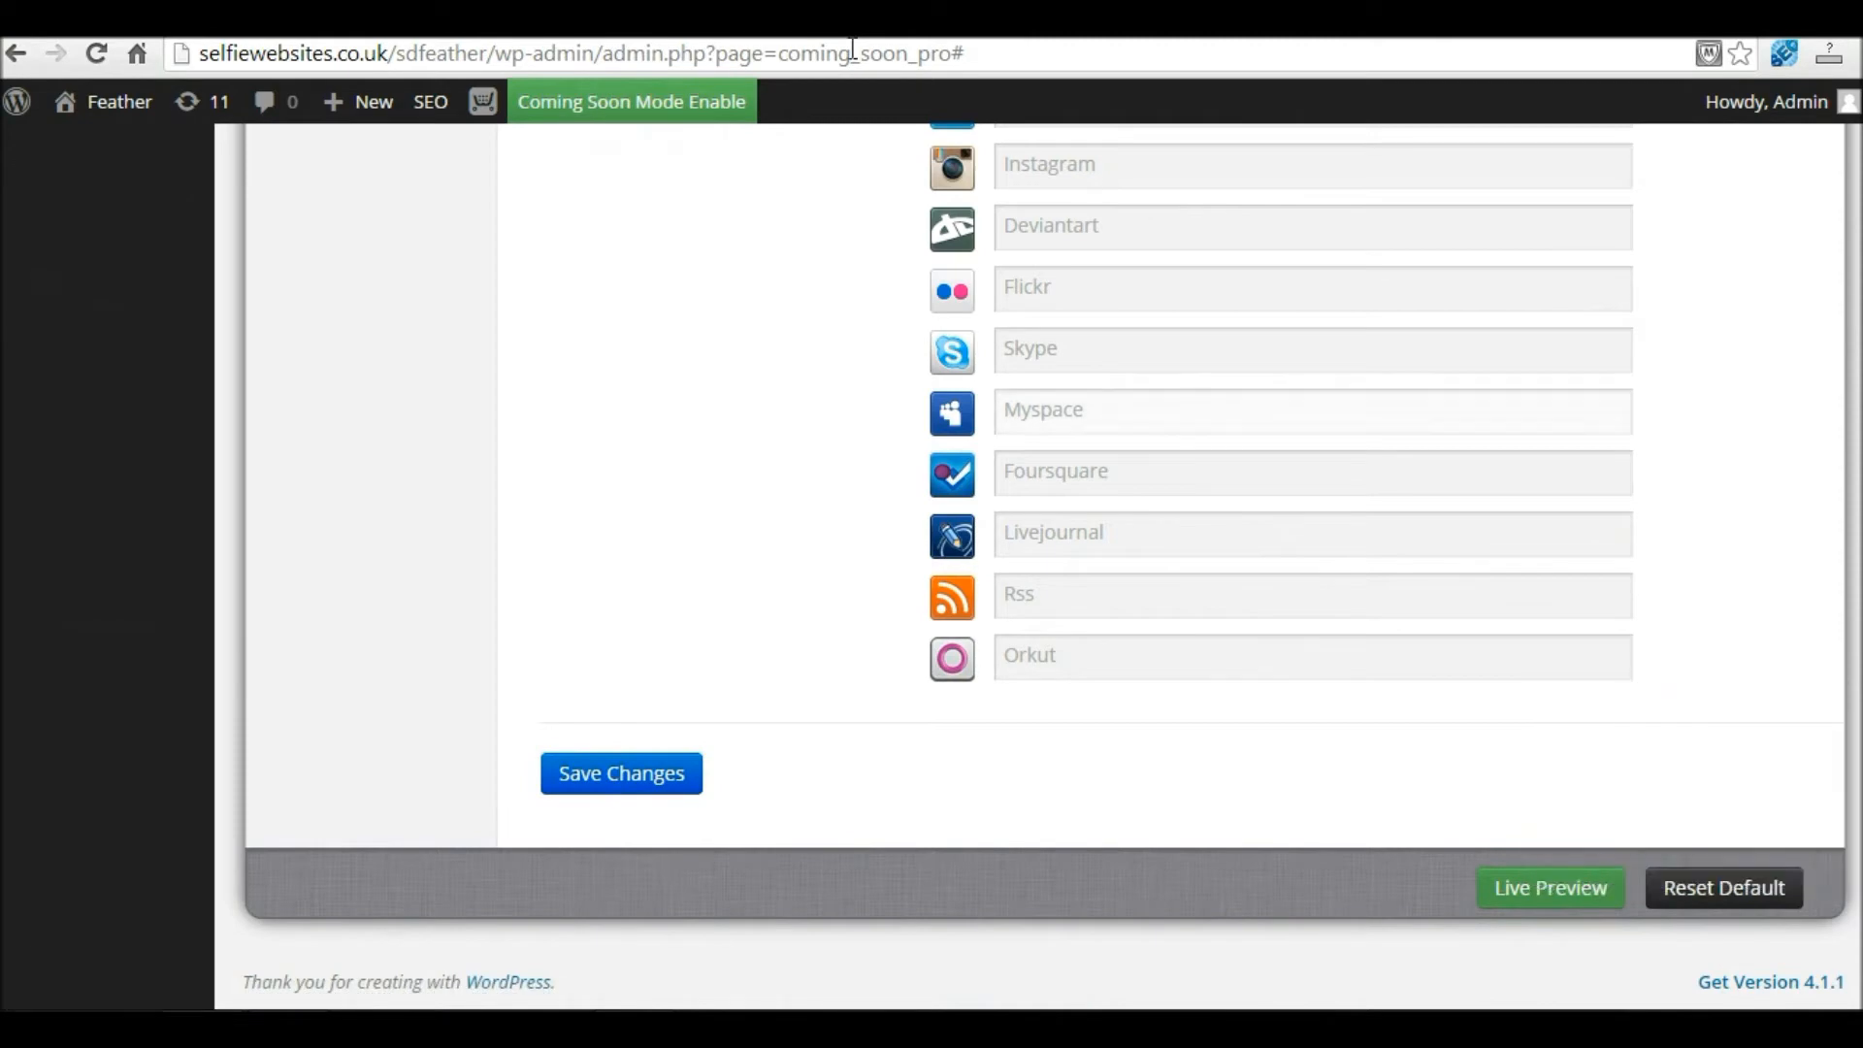
pyautogui.click(1067, 22)
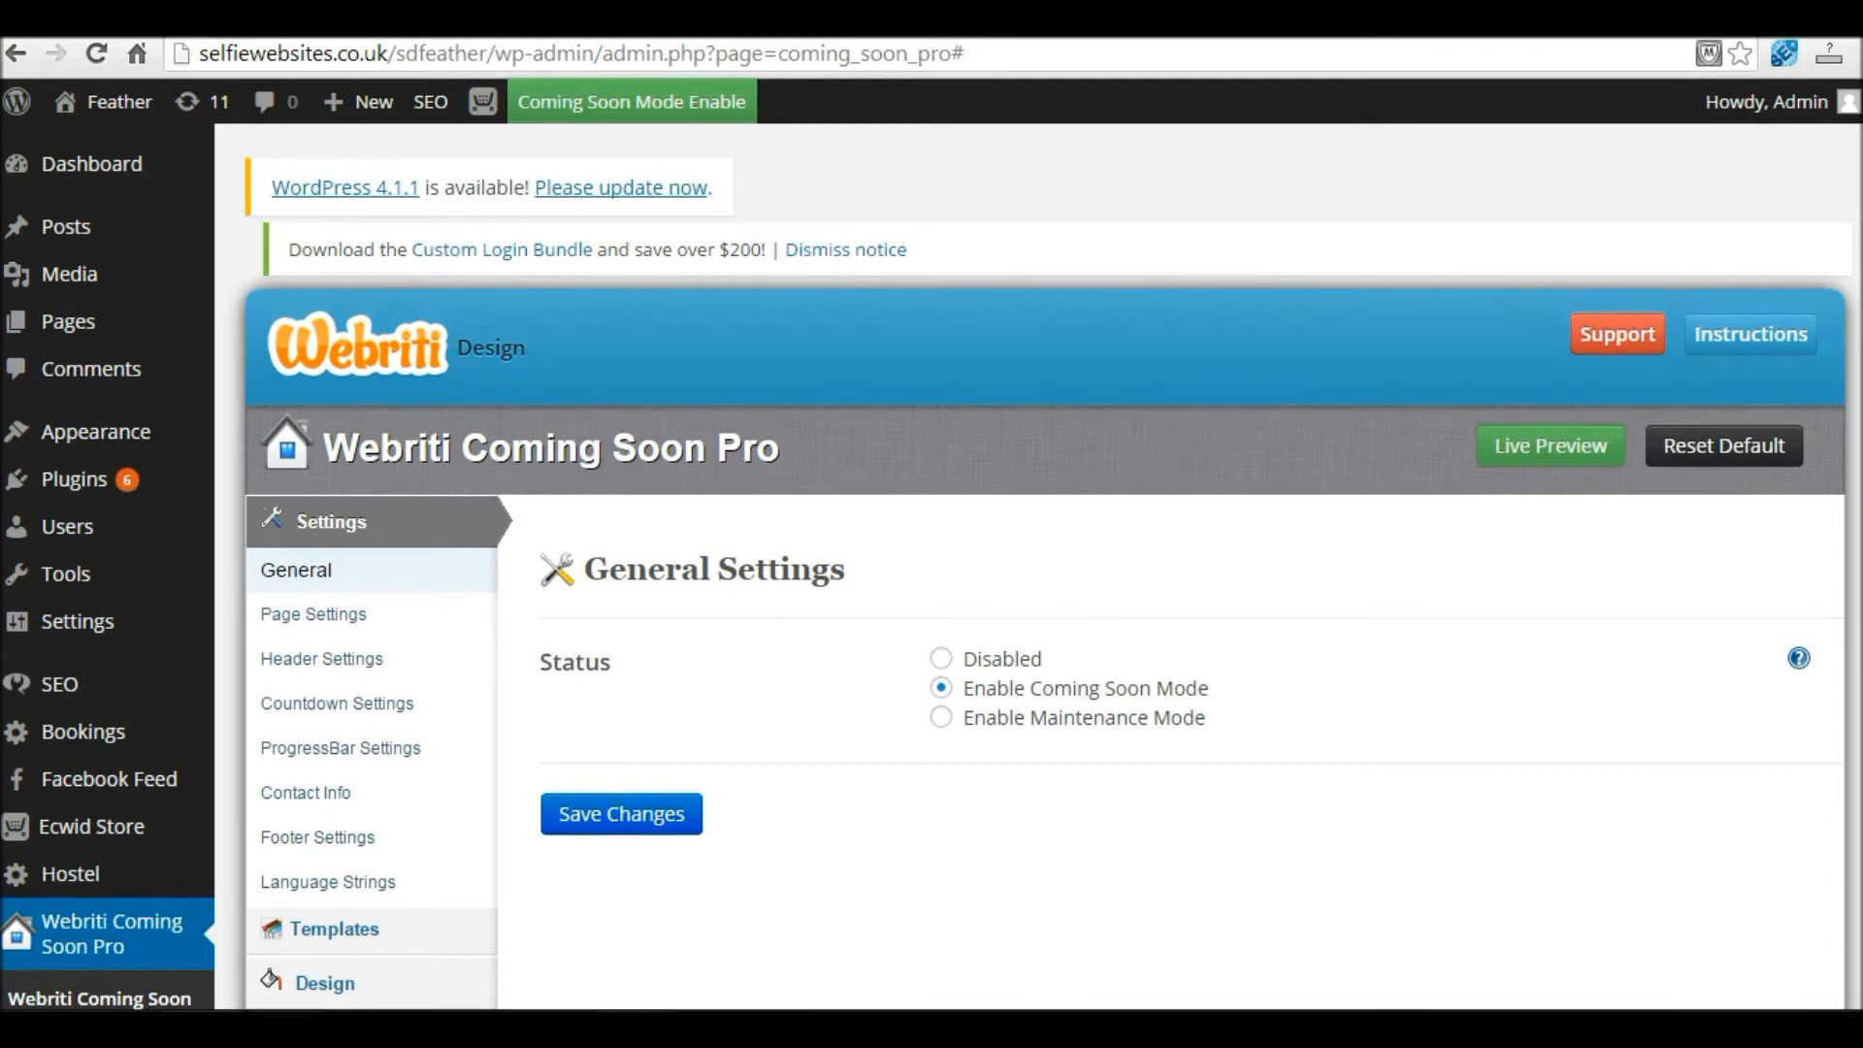
# Step: In Notification Settings, try MailChimp and Aweber, then keep Database as the subscriber form type
pyautogui.scroll(-3, 1823, 752)
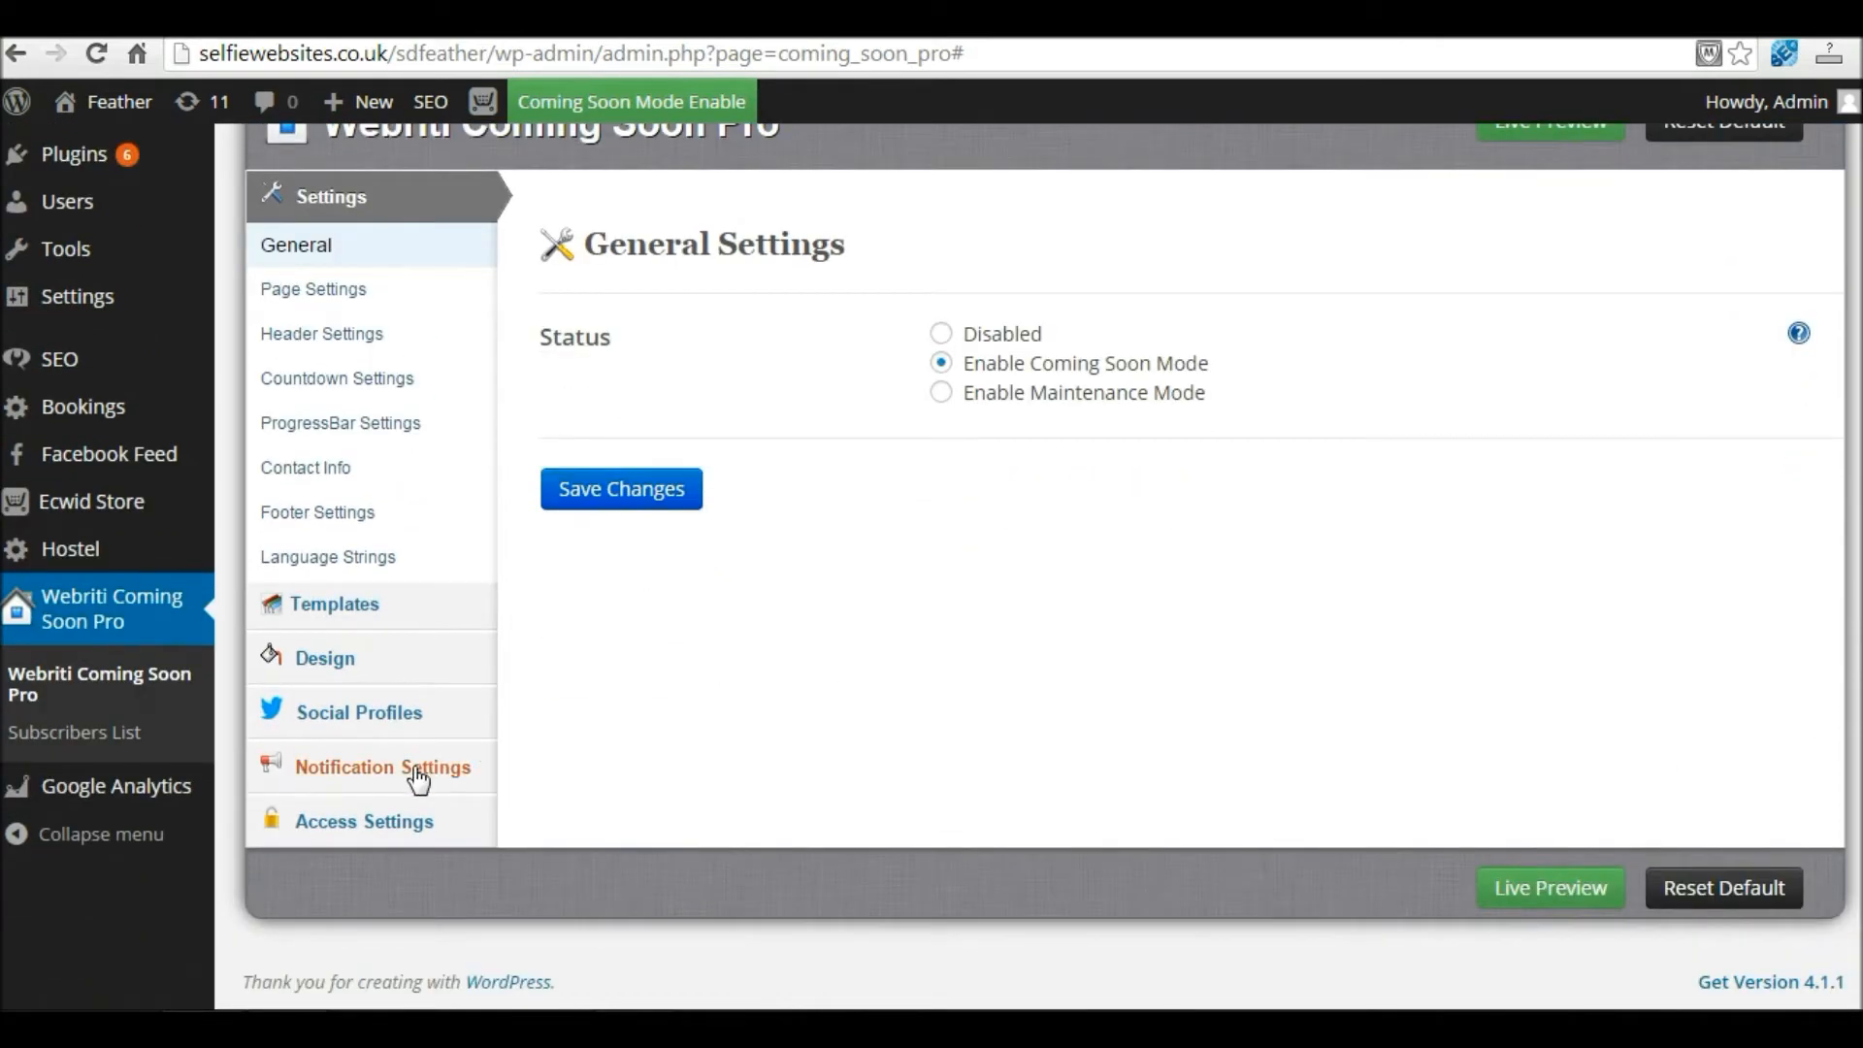
pyautogui.click(419, 777)
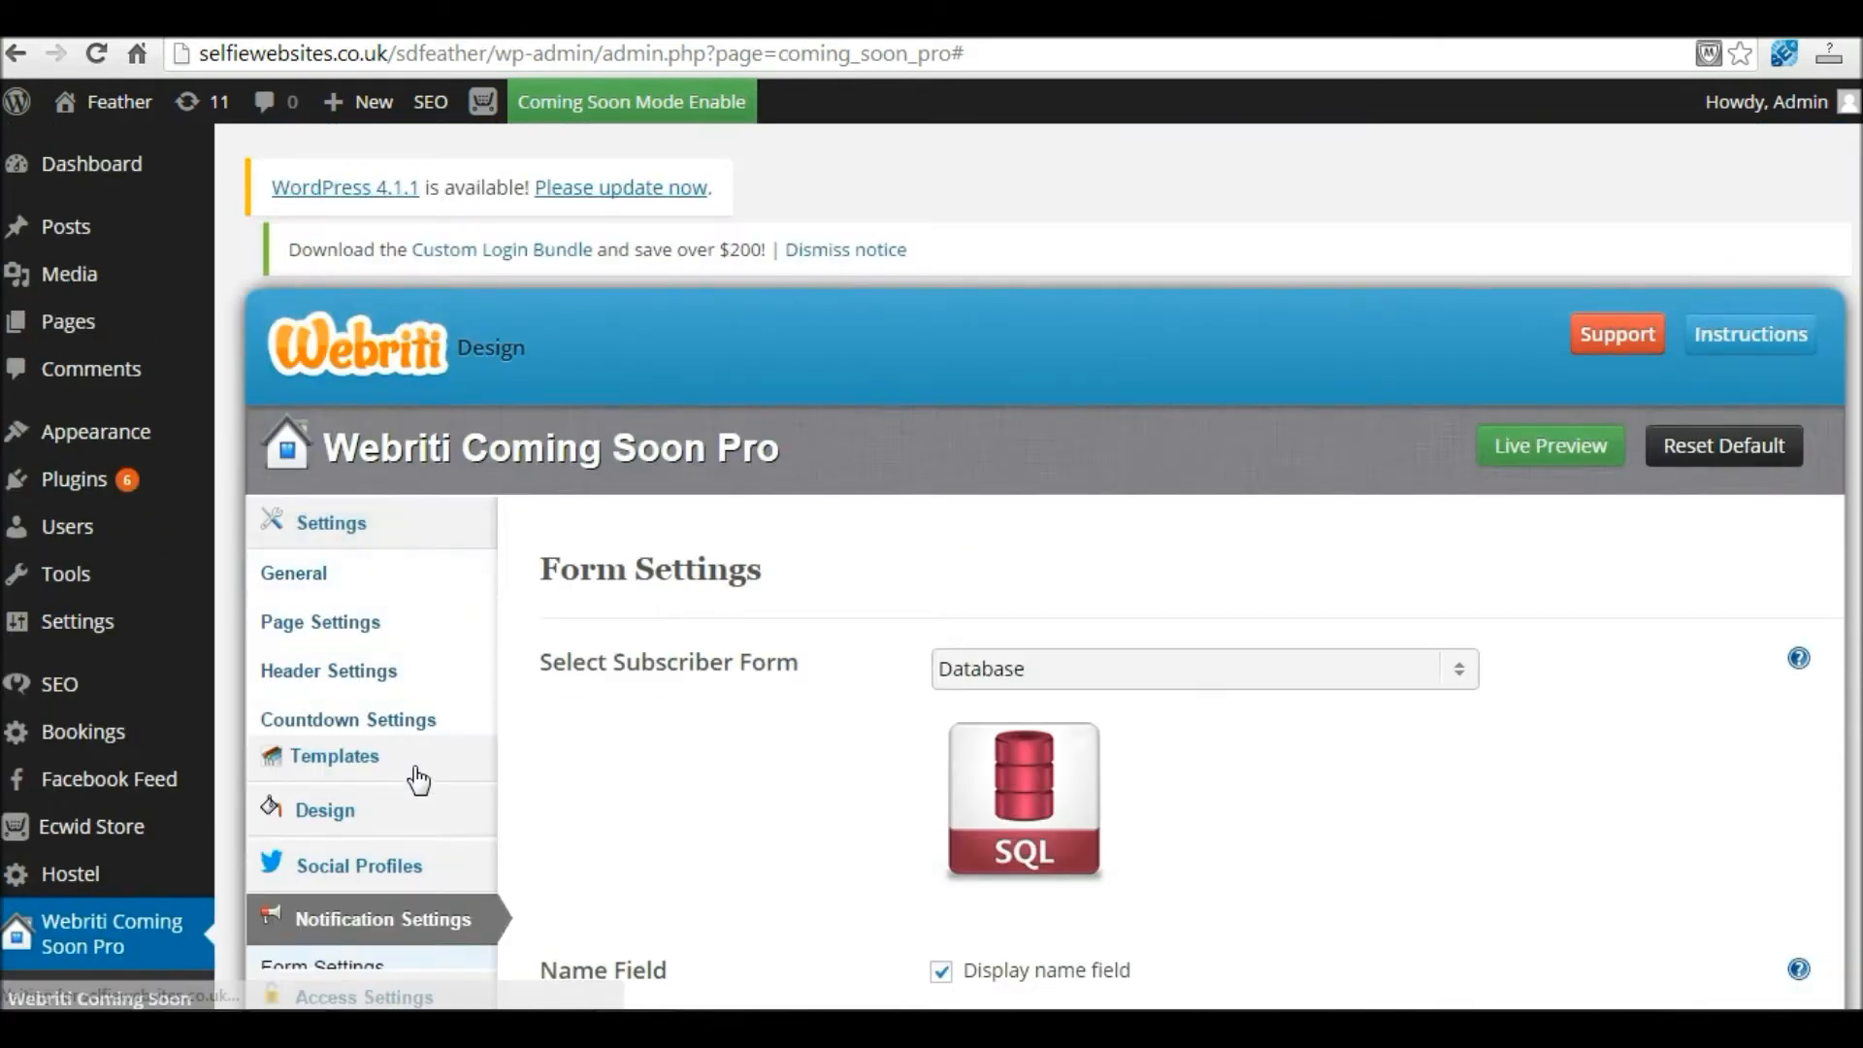
pyautogui.scroll(-2, 1305, 428)
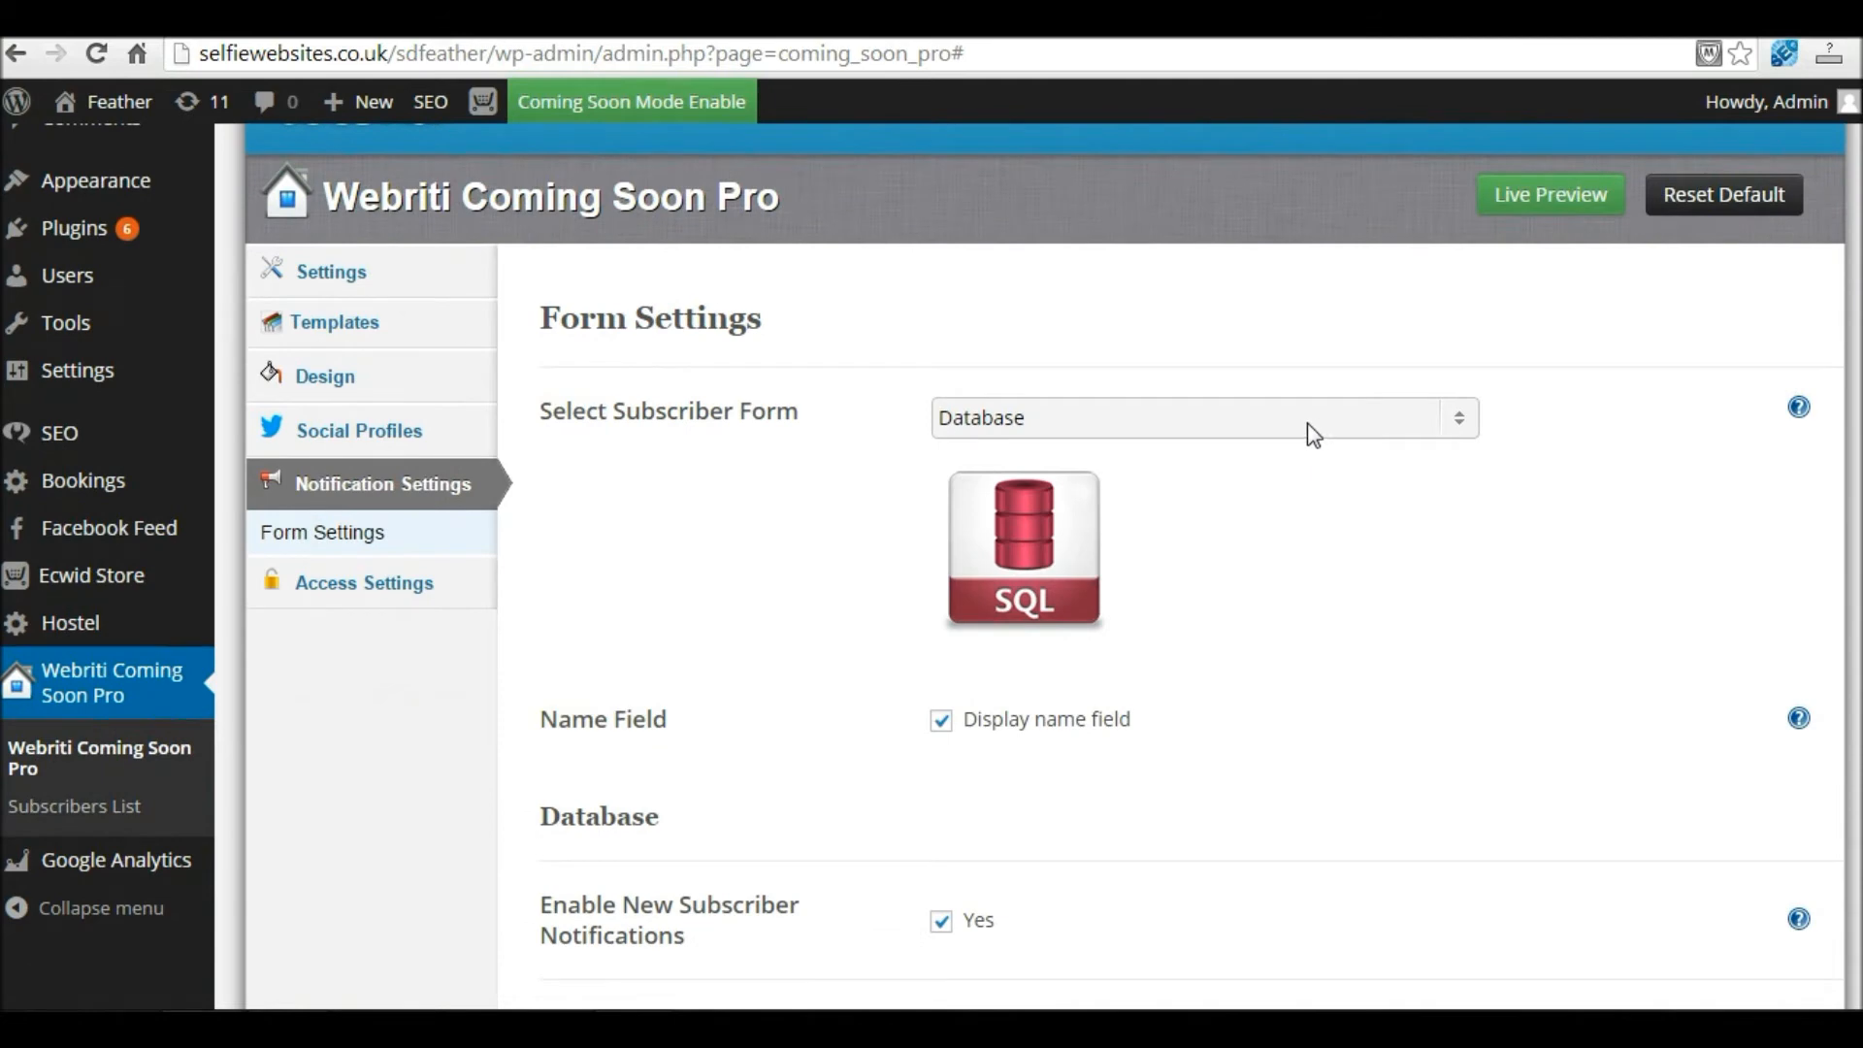
pyautogui.click(1460, 420)
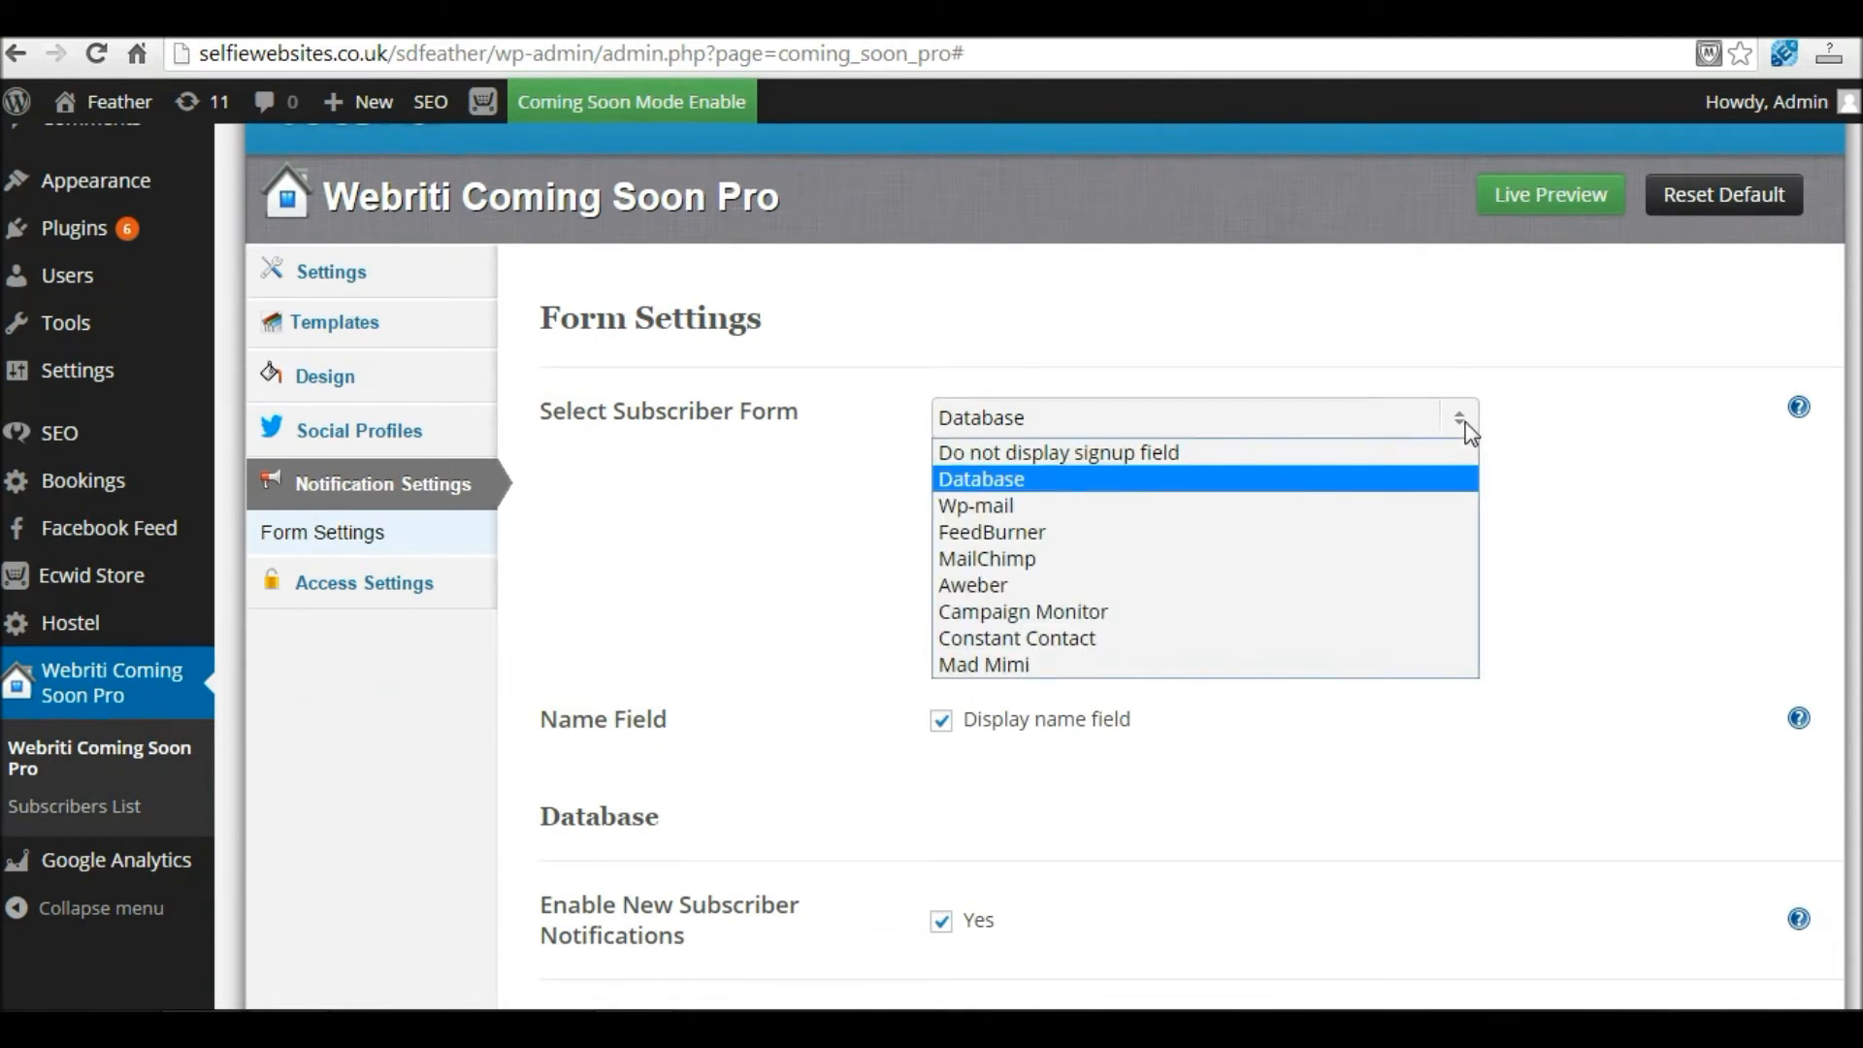
pyautogui.click(1163, 550)
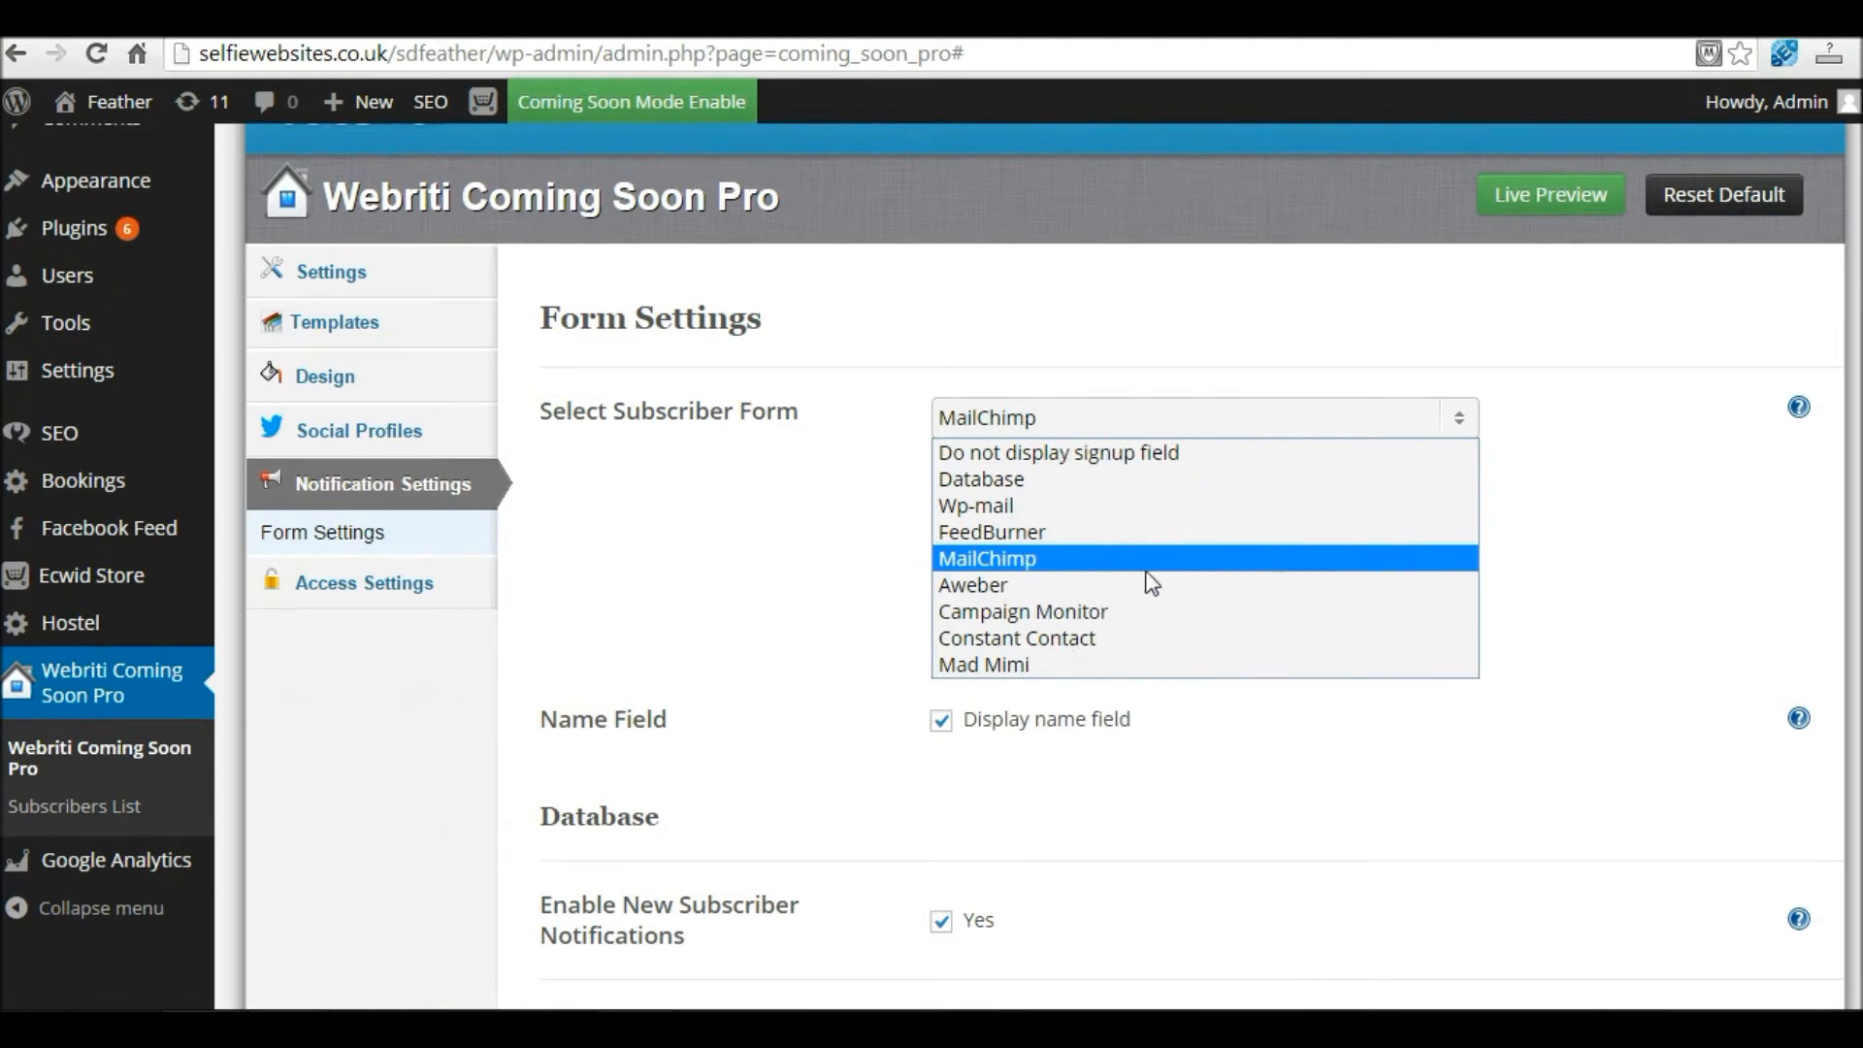
pyautogui.click(1126, 588)
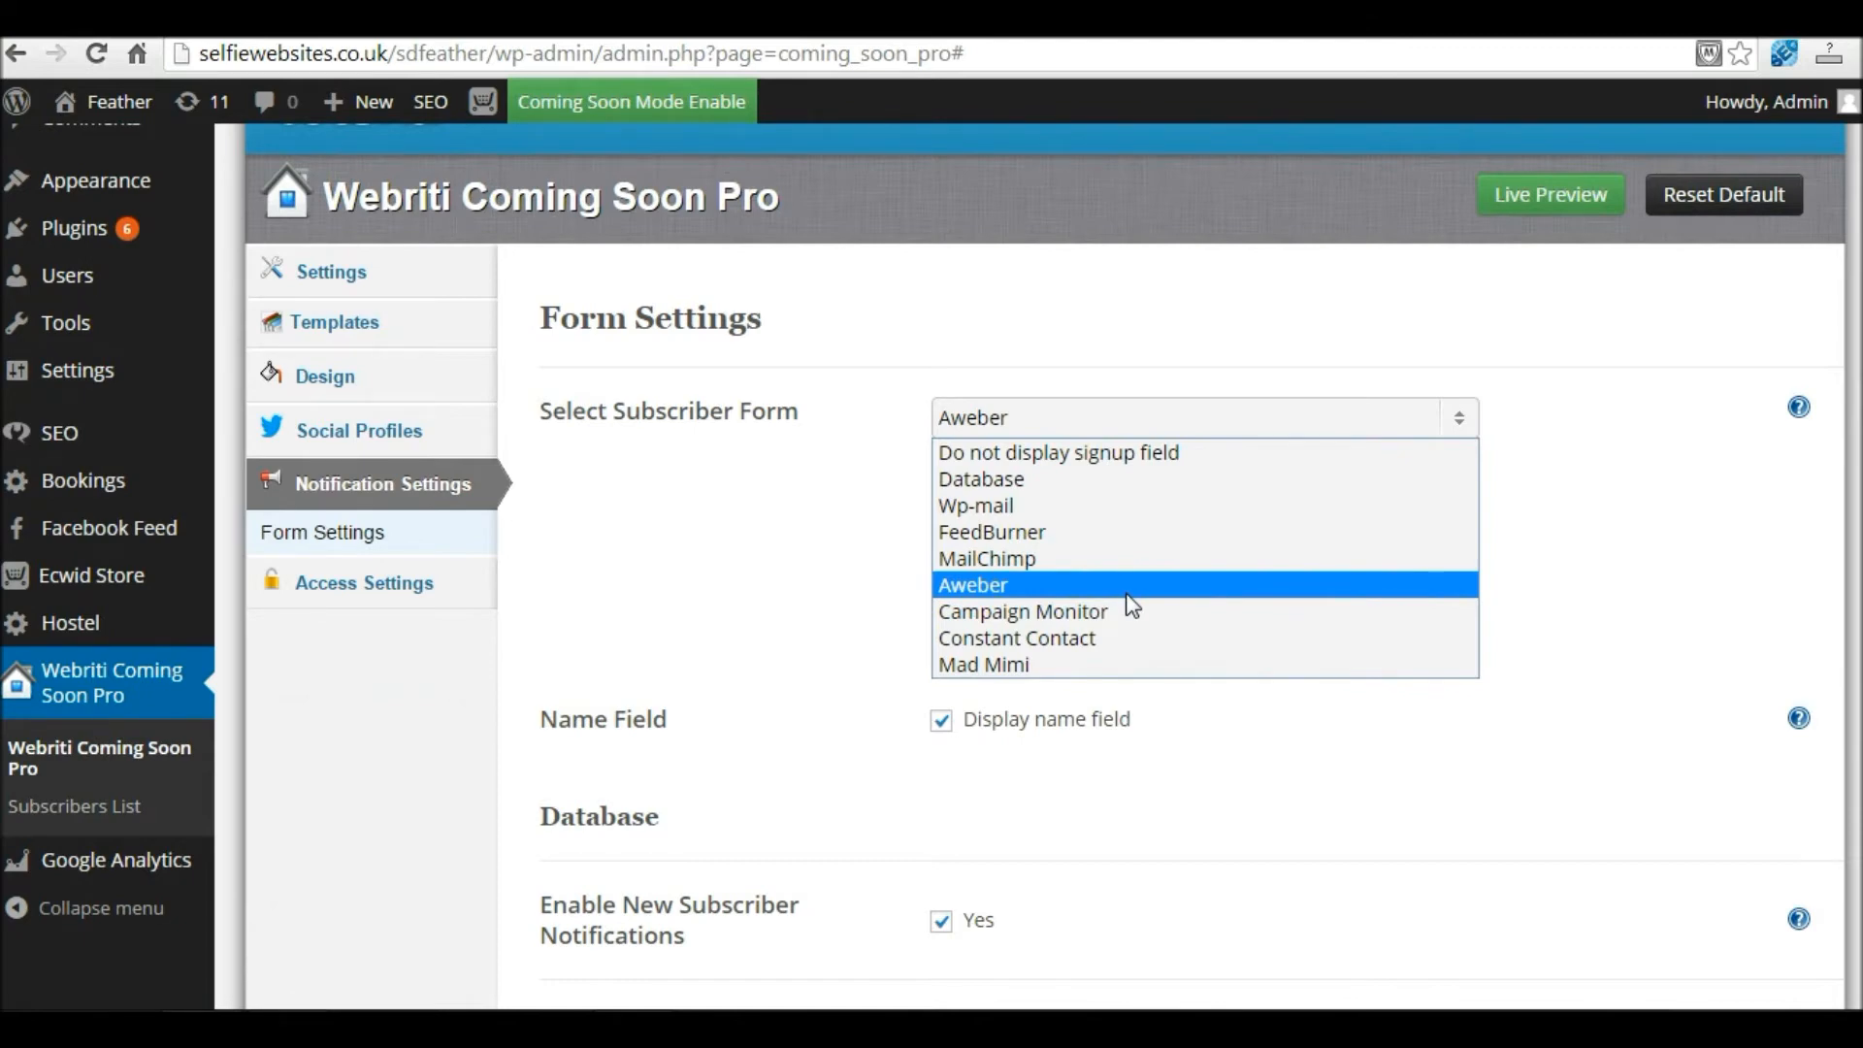
pyautogui.click(1069, 479)
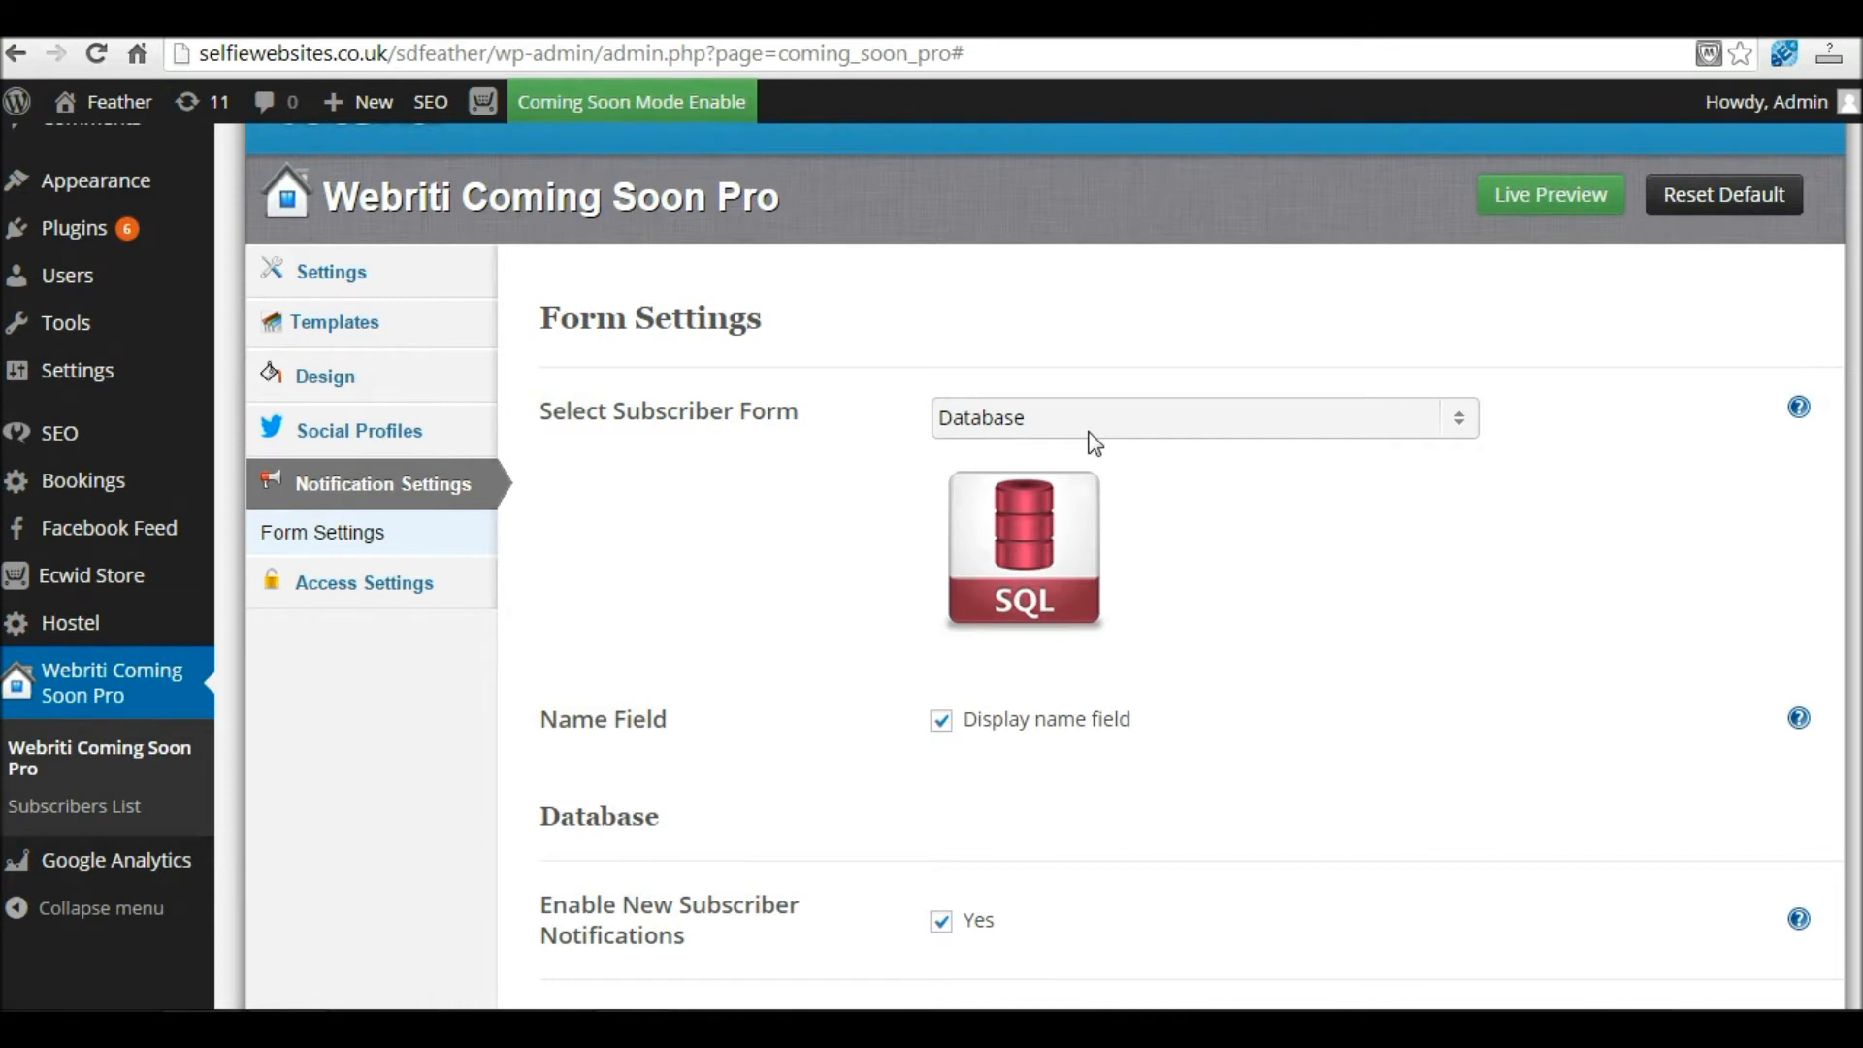
# Step: Leave Enable New Subscriber Notifications checked and save the form settings
pyautogui.scroll(-1, 1116, 573)
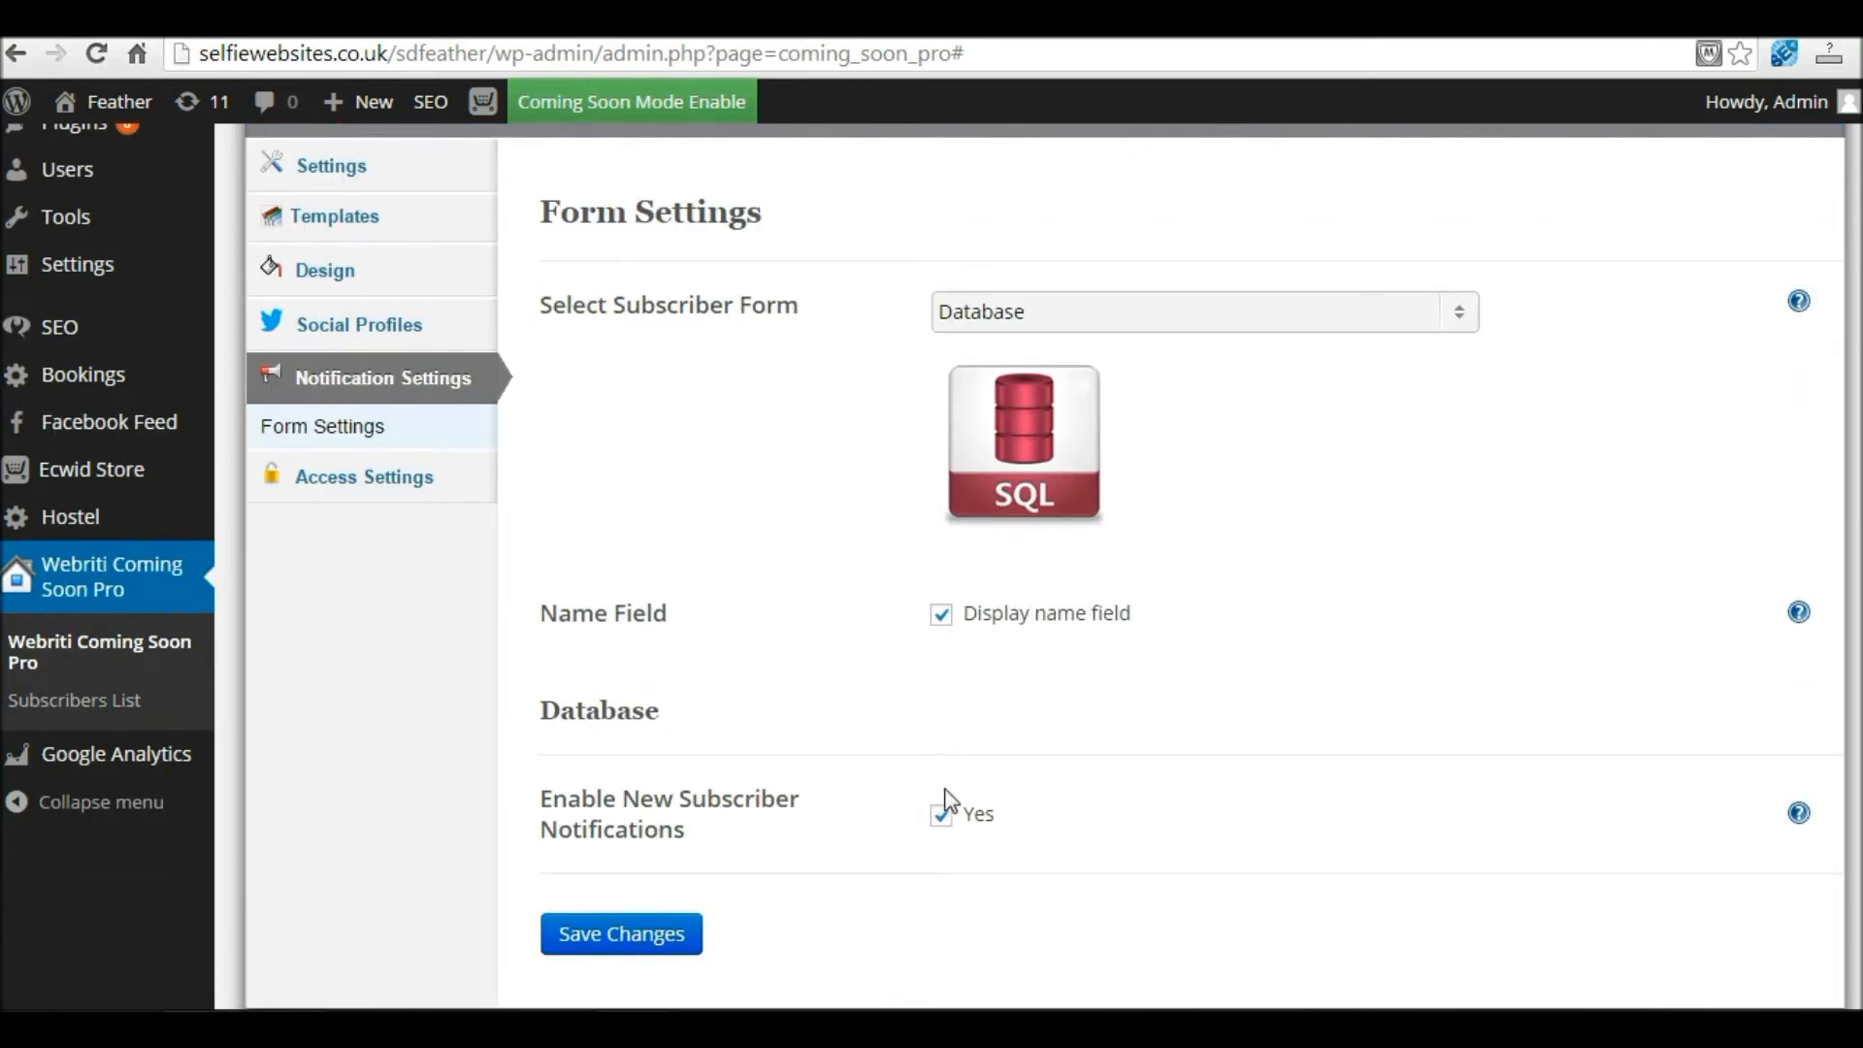
pyautogui.click(942, 819)
pyautogui.click(941, 819)
pyautogui.scroll(-2, 1281, 796)
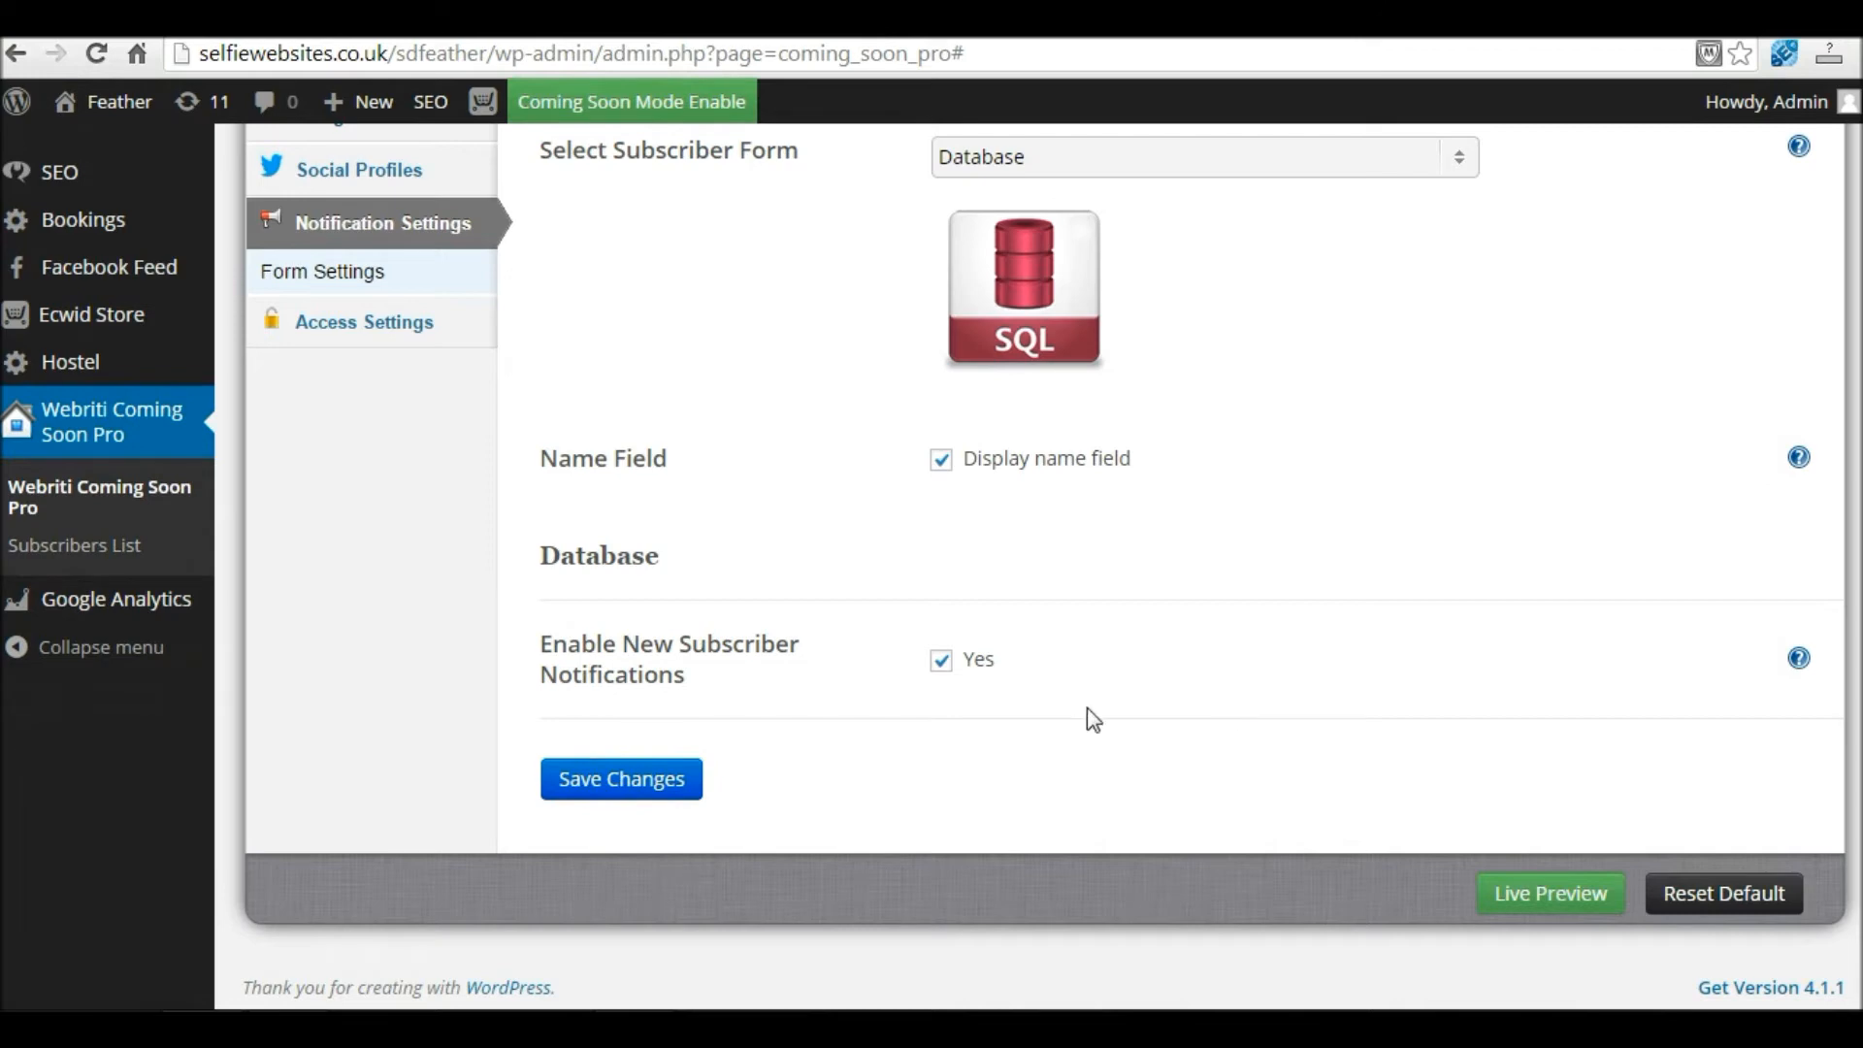
pyautogui.click(648, 781)
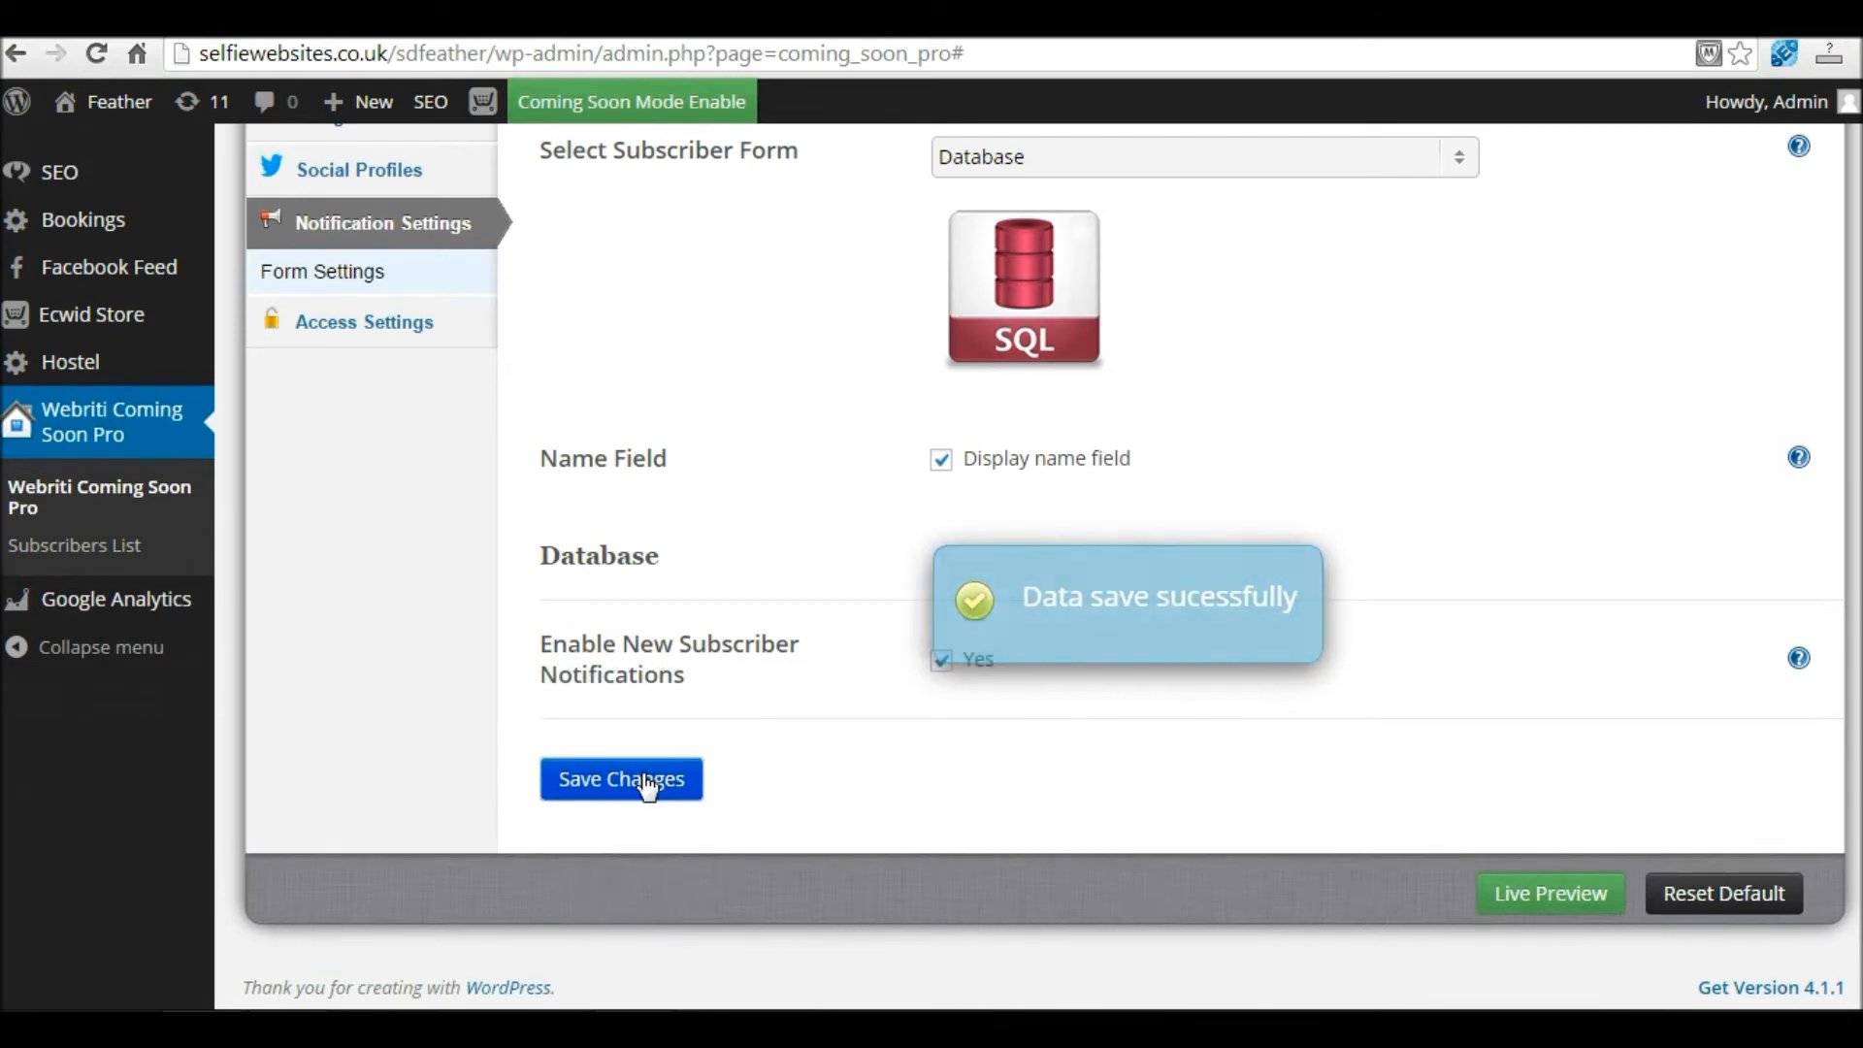
# Step: Open the Live Preview of the coming soon page in a new tab
pyautogui.rightClick(1553, 897)
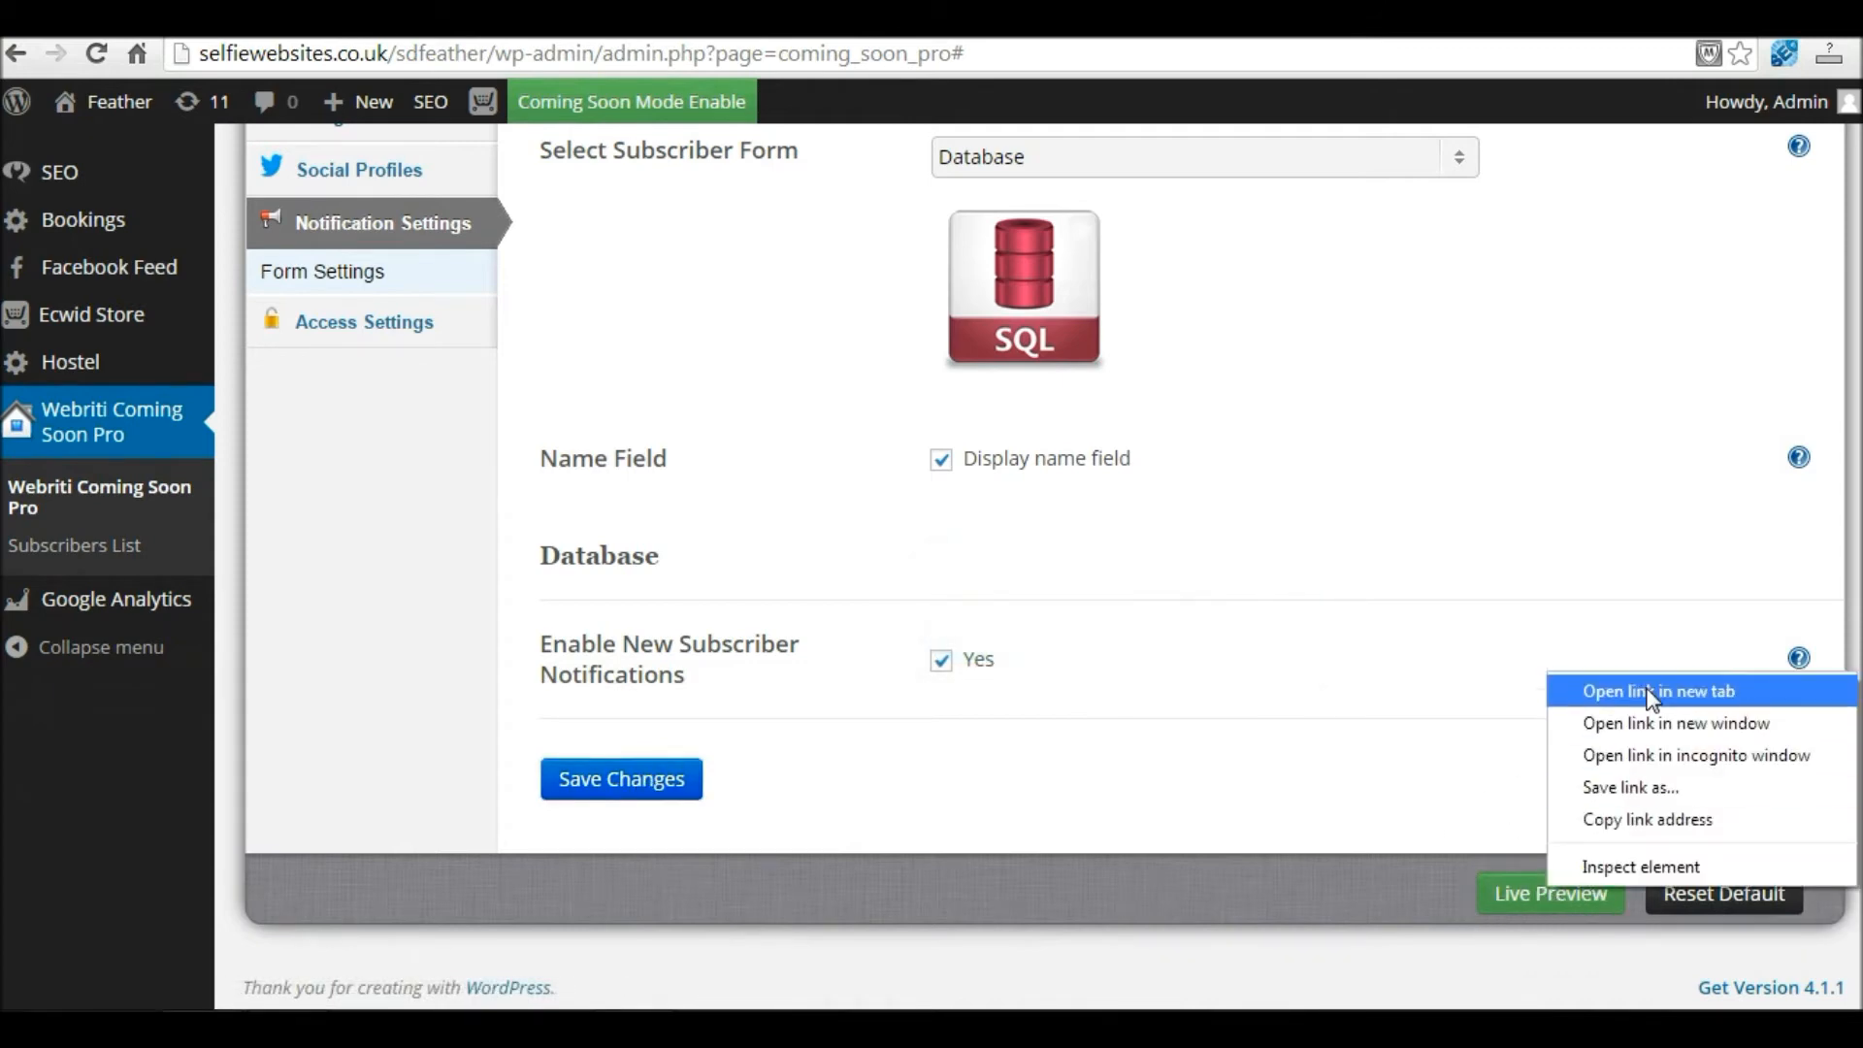
pyautogui.click(1653, 691)
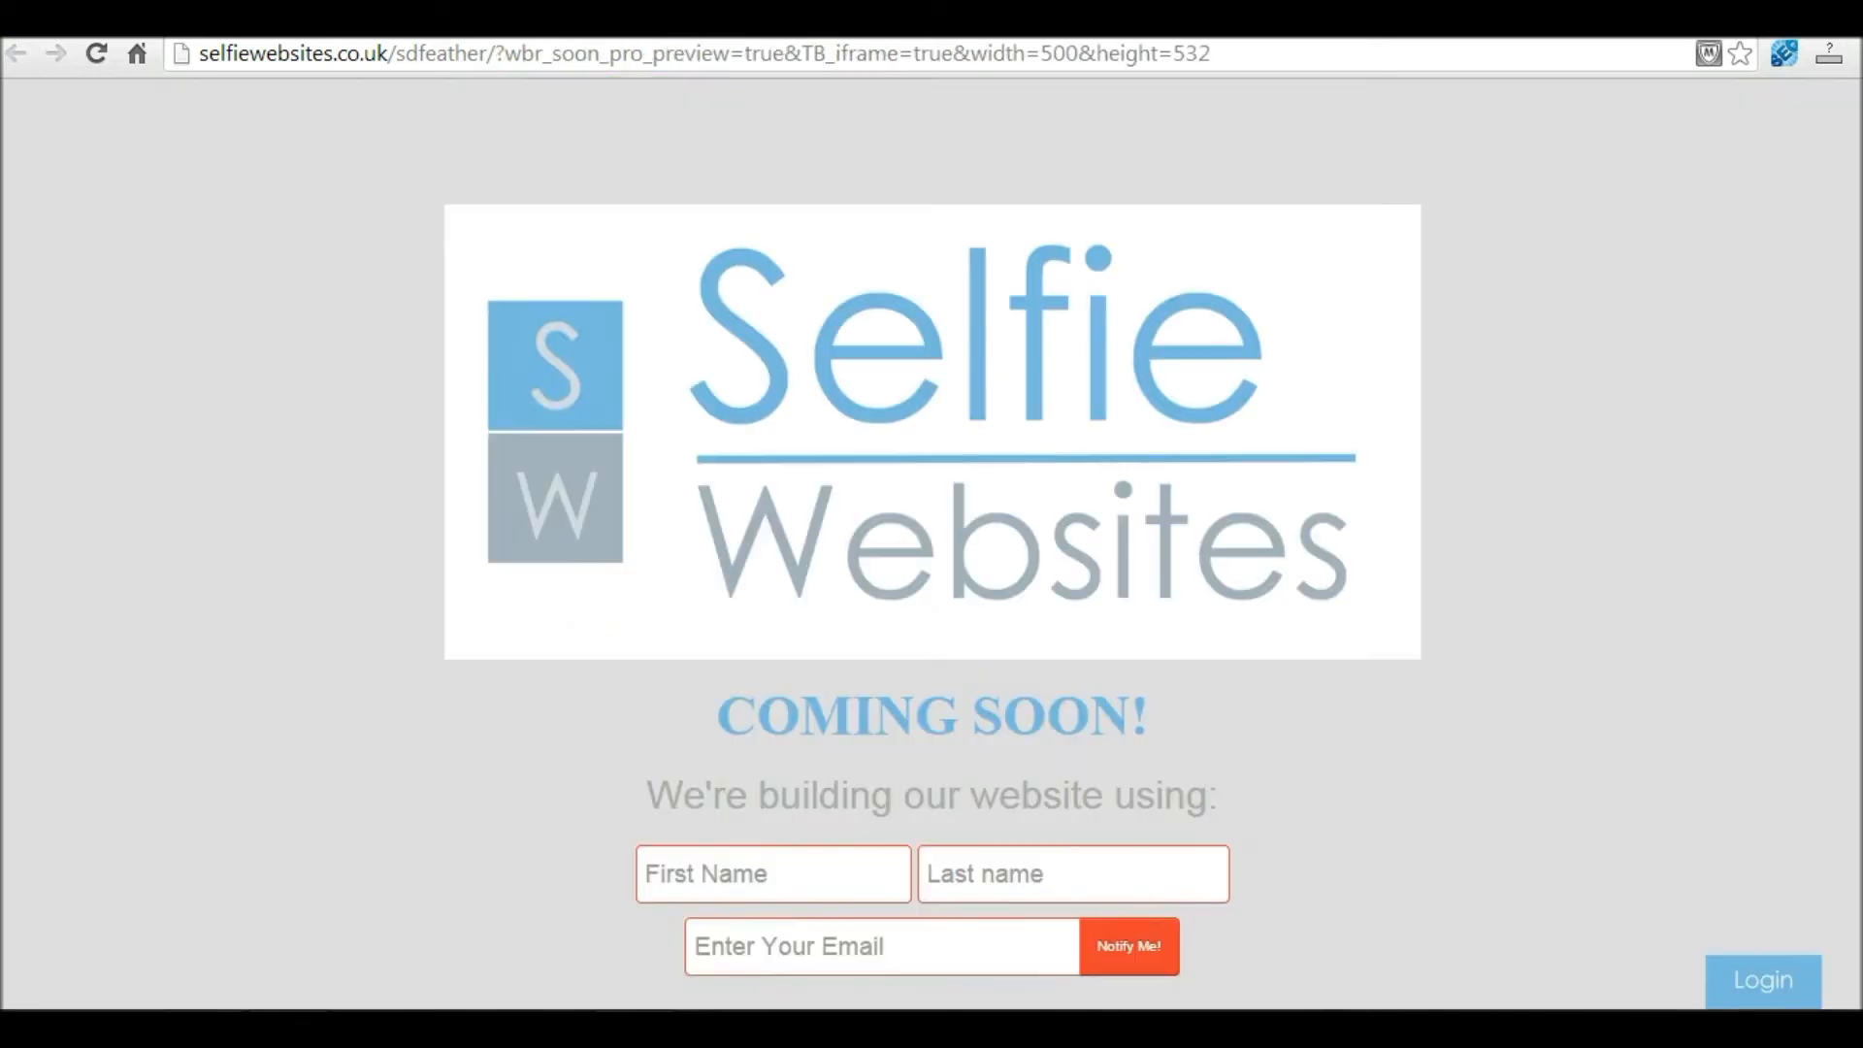
pyautogui.scroll(-3, 769, 758)
# Step: Submit a test signup with a first name, last name and email, then return to admin
pyautogui.click(723, 637)
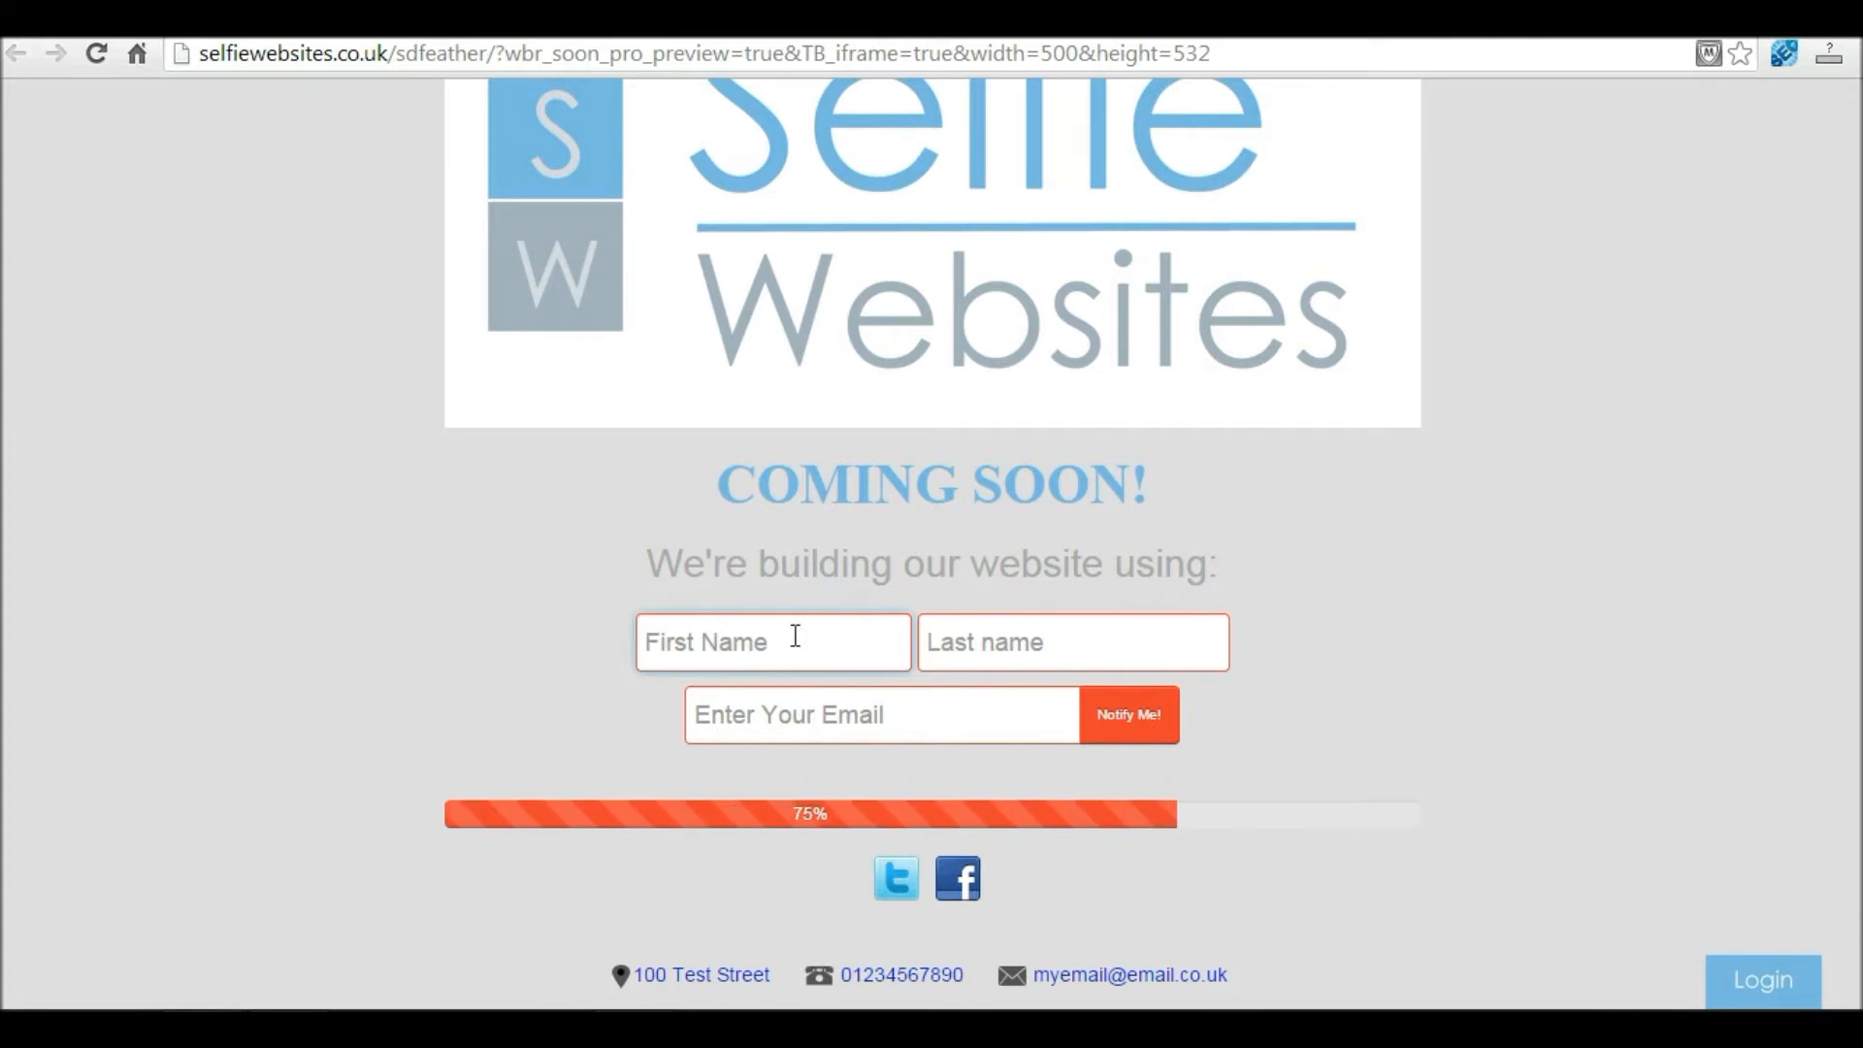
pyautogui.press('Tab')
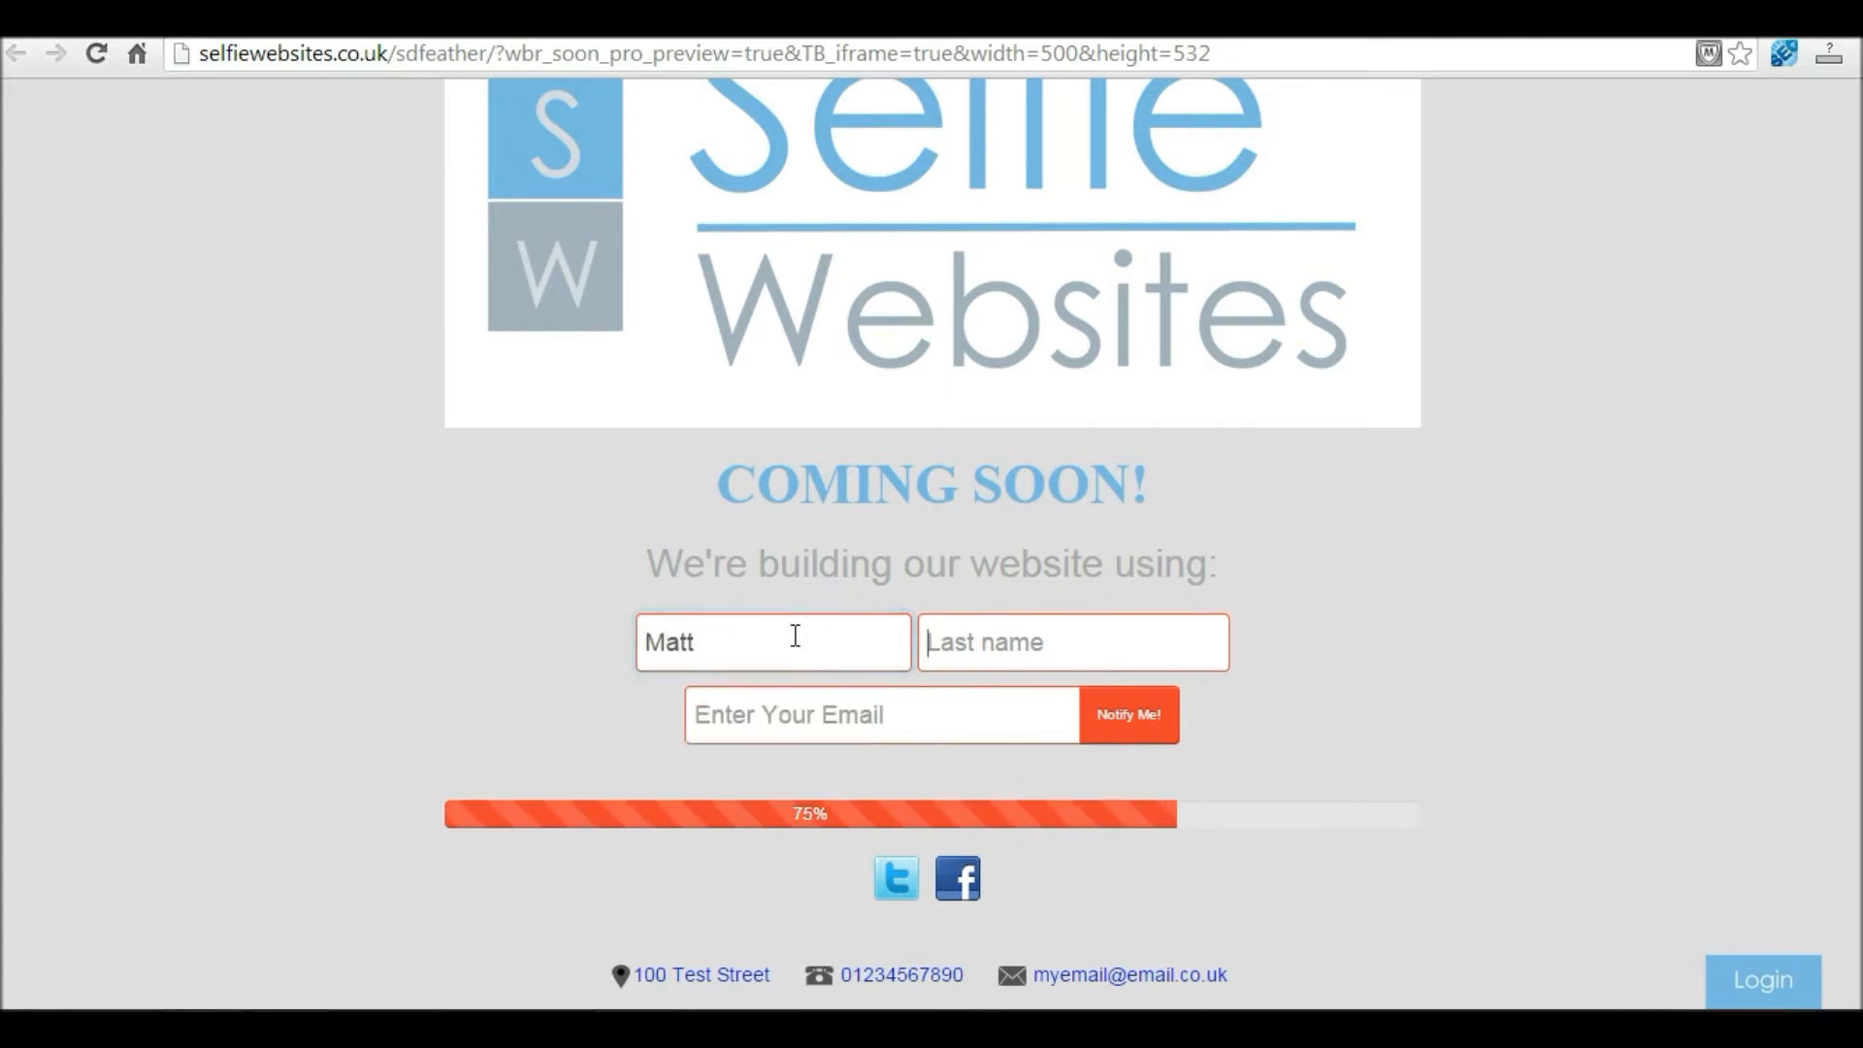
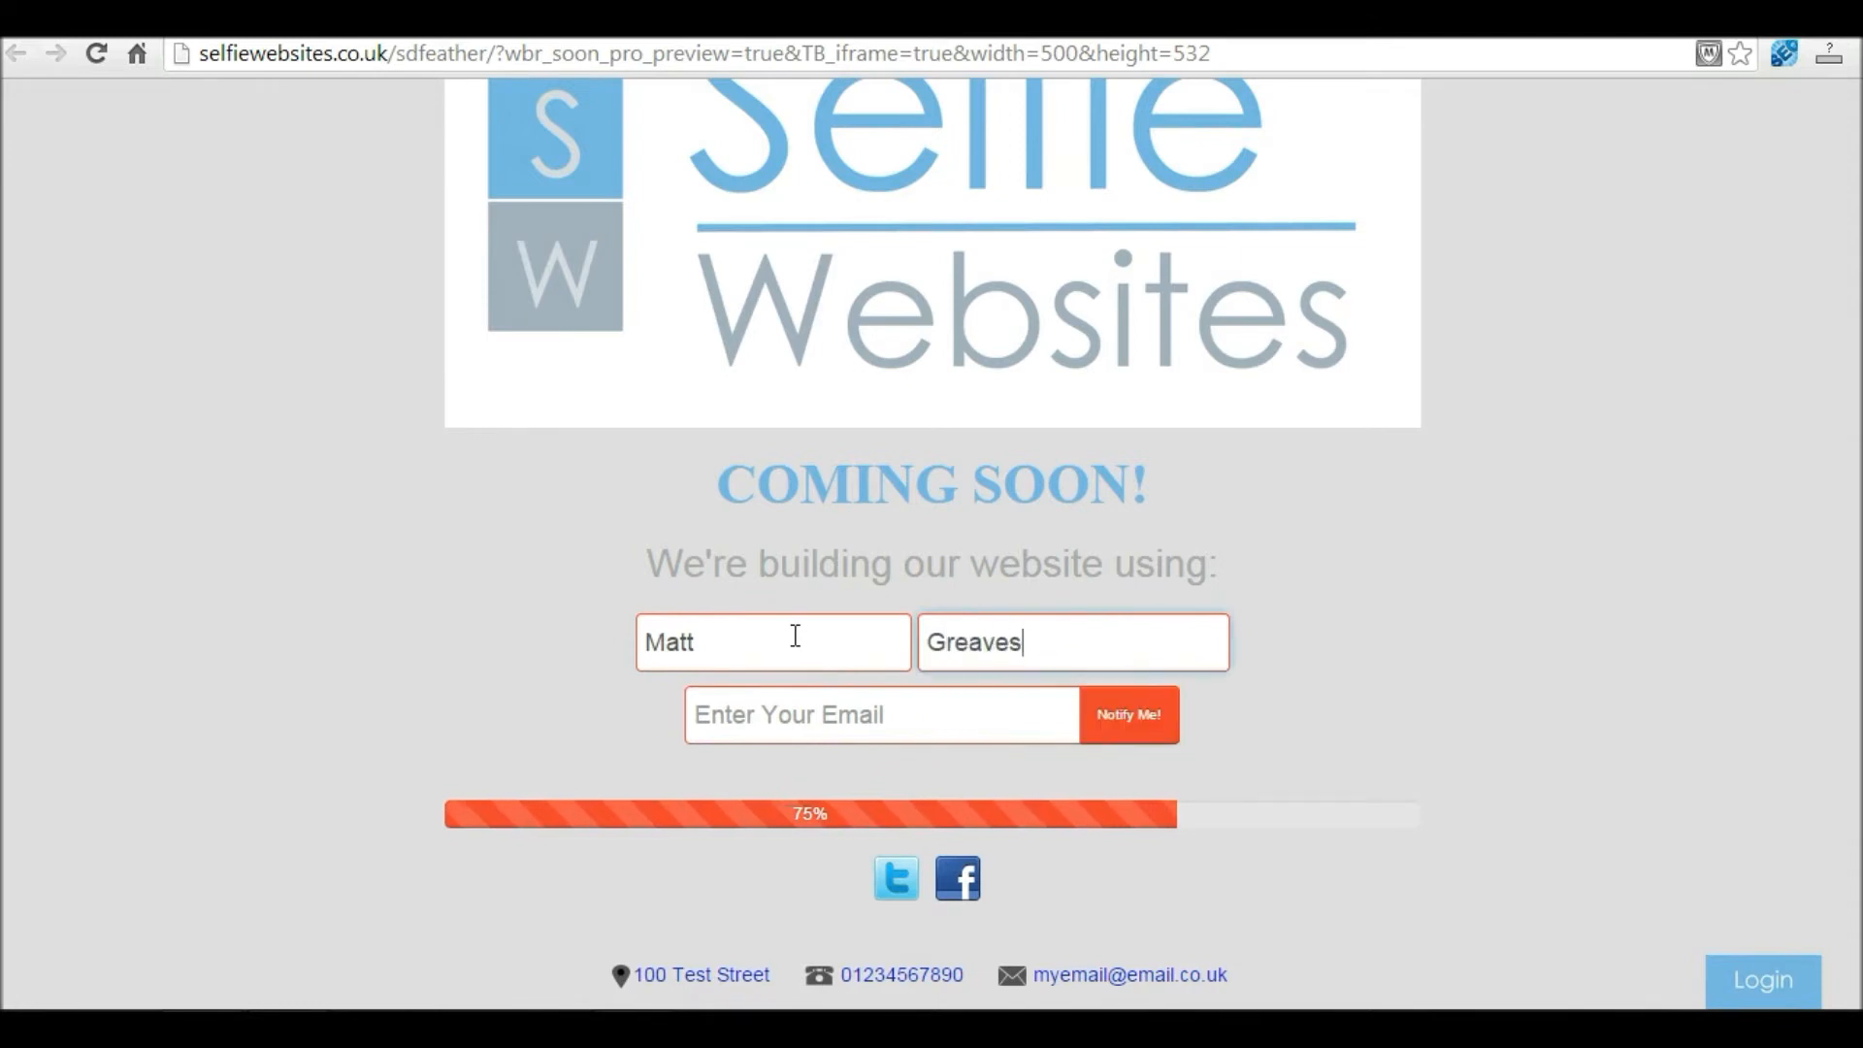
pyautogui.click(809, 720)
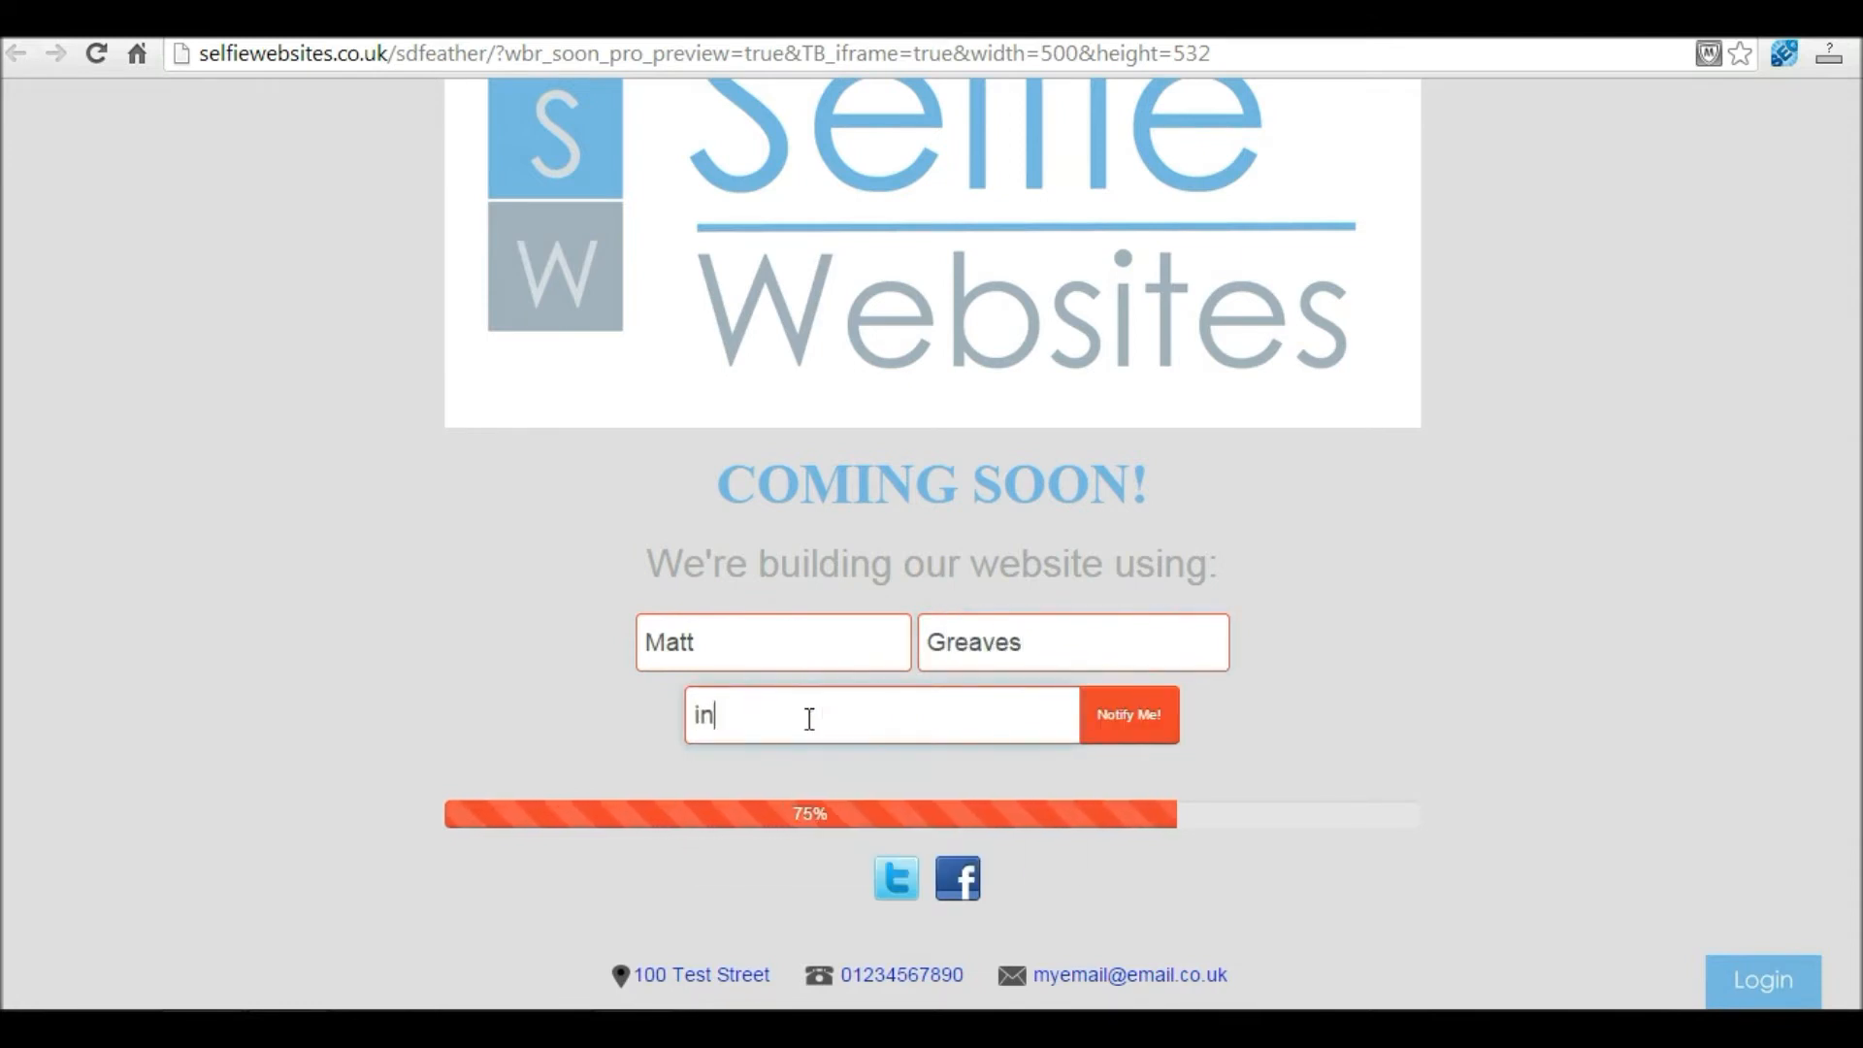
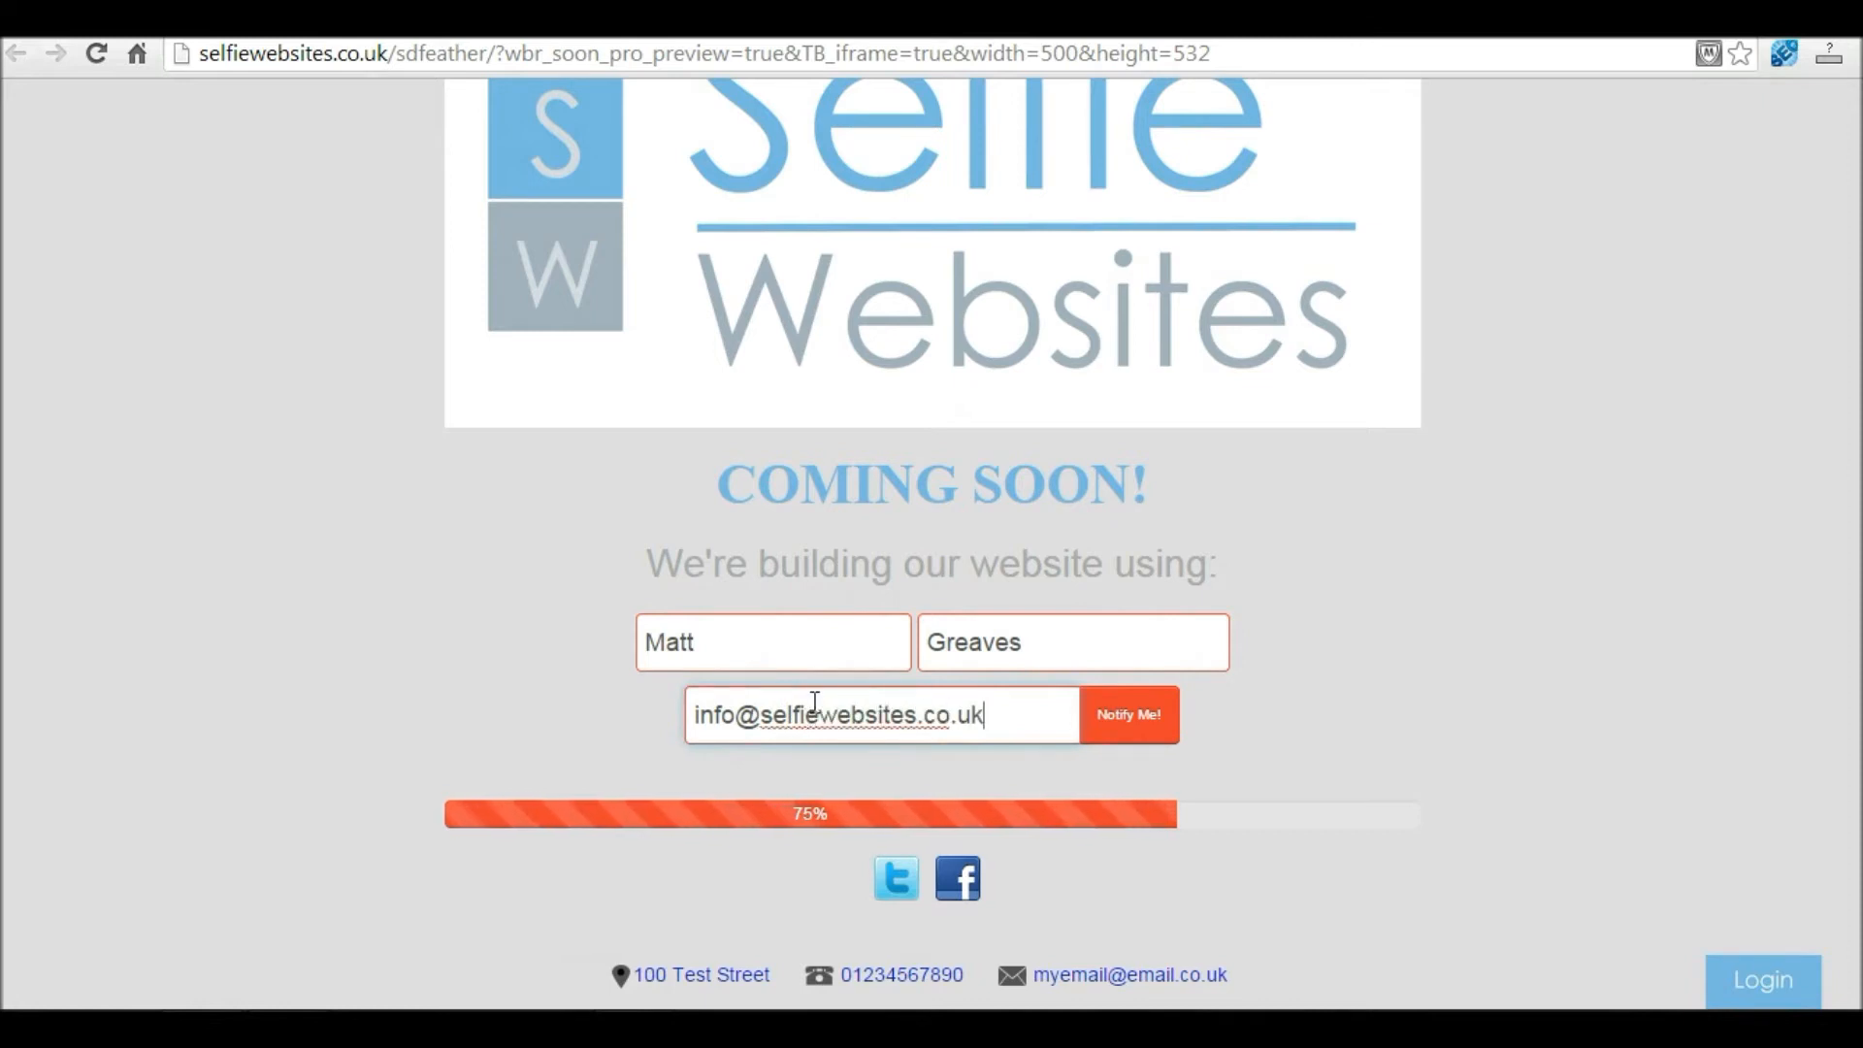
pyautogui.click(1149, 730)
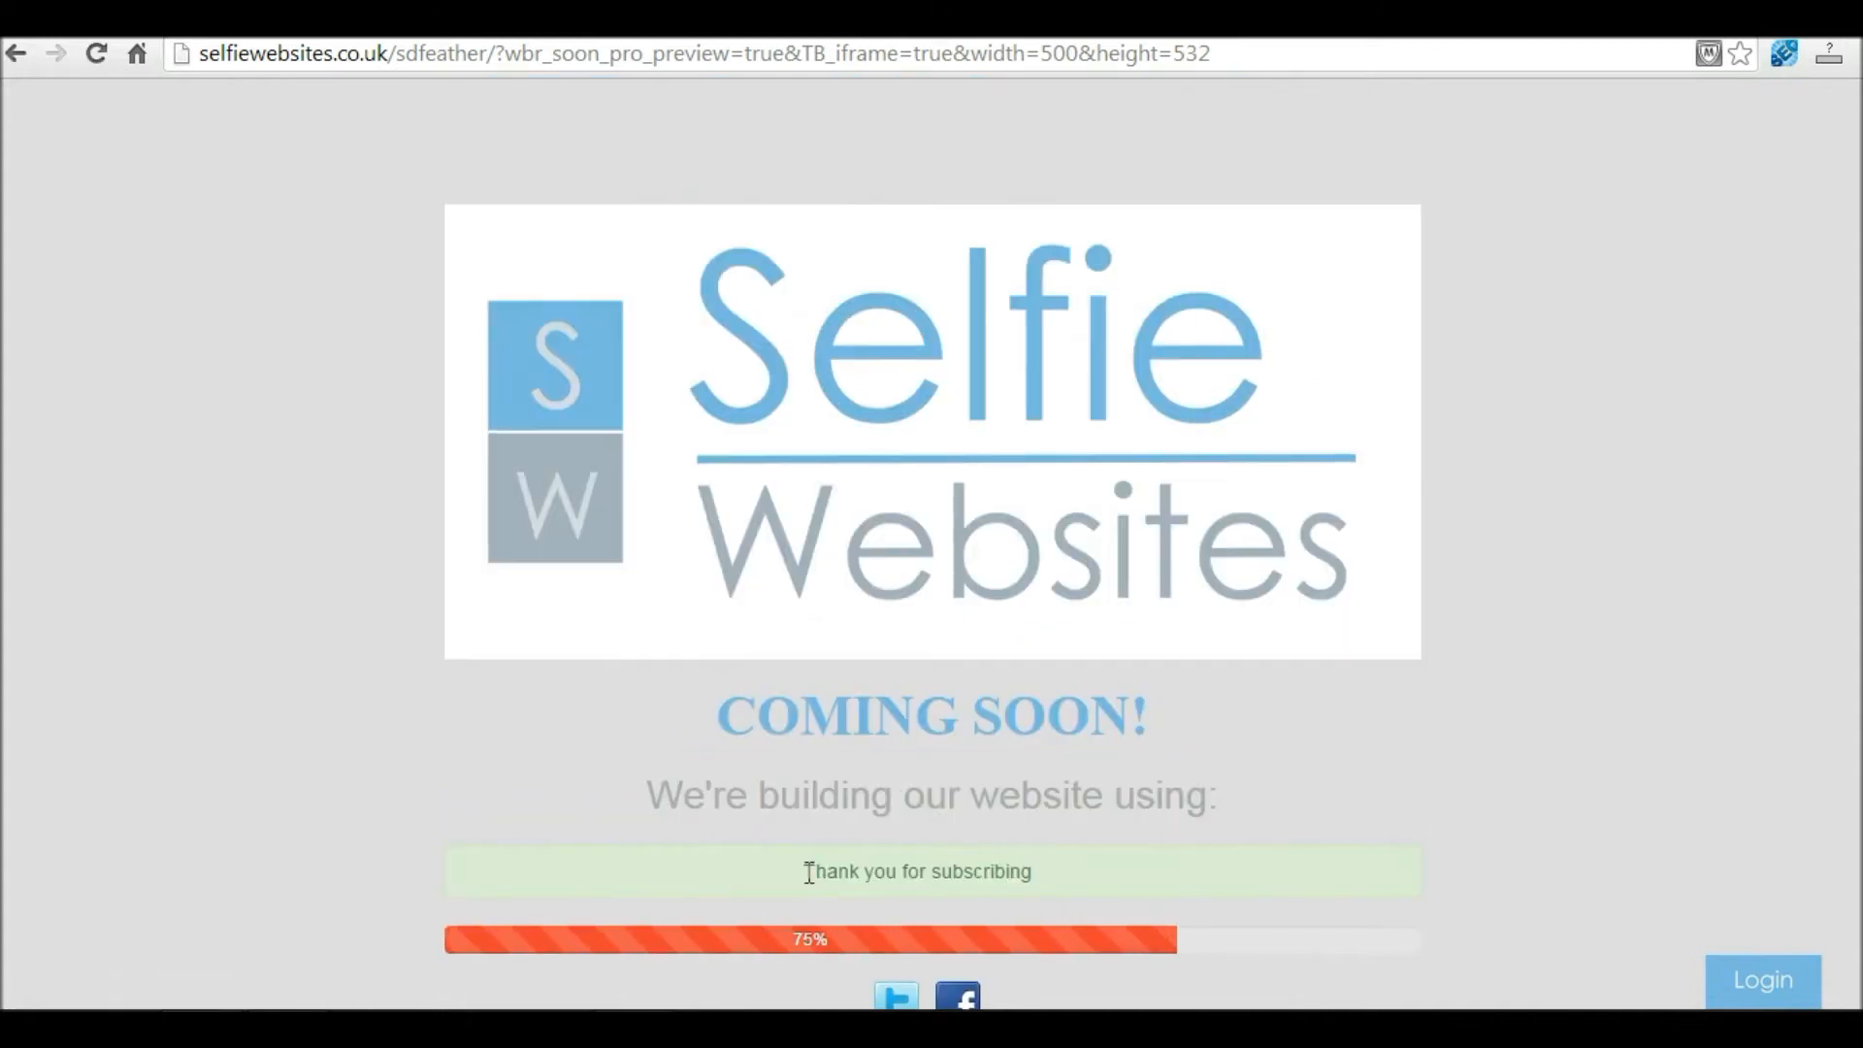
pyautogui.moveTo(804, 873); pyautogui.dragTo(1094, 877)
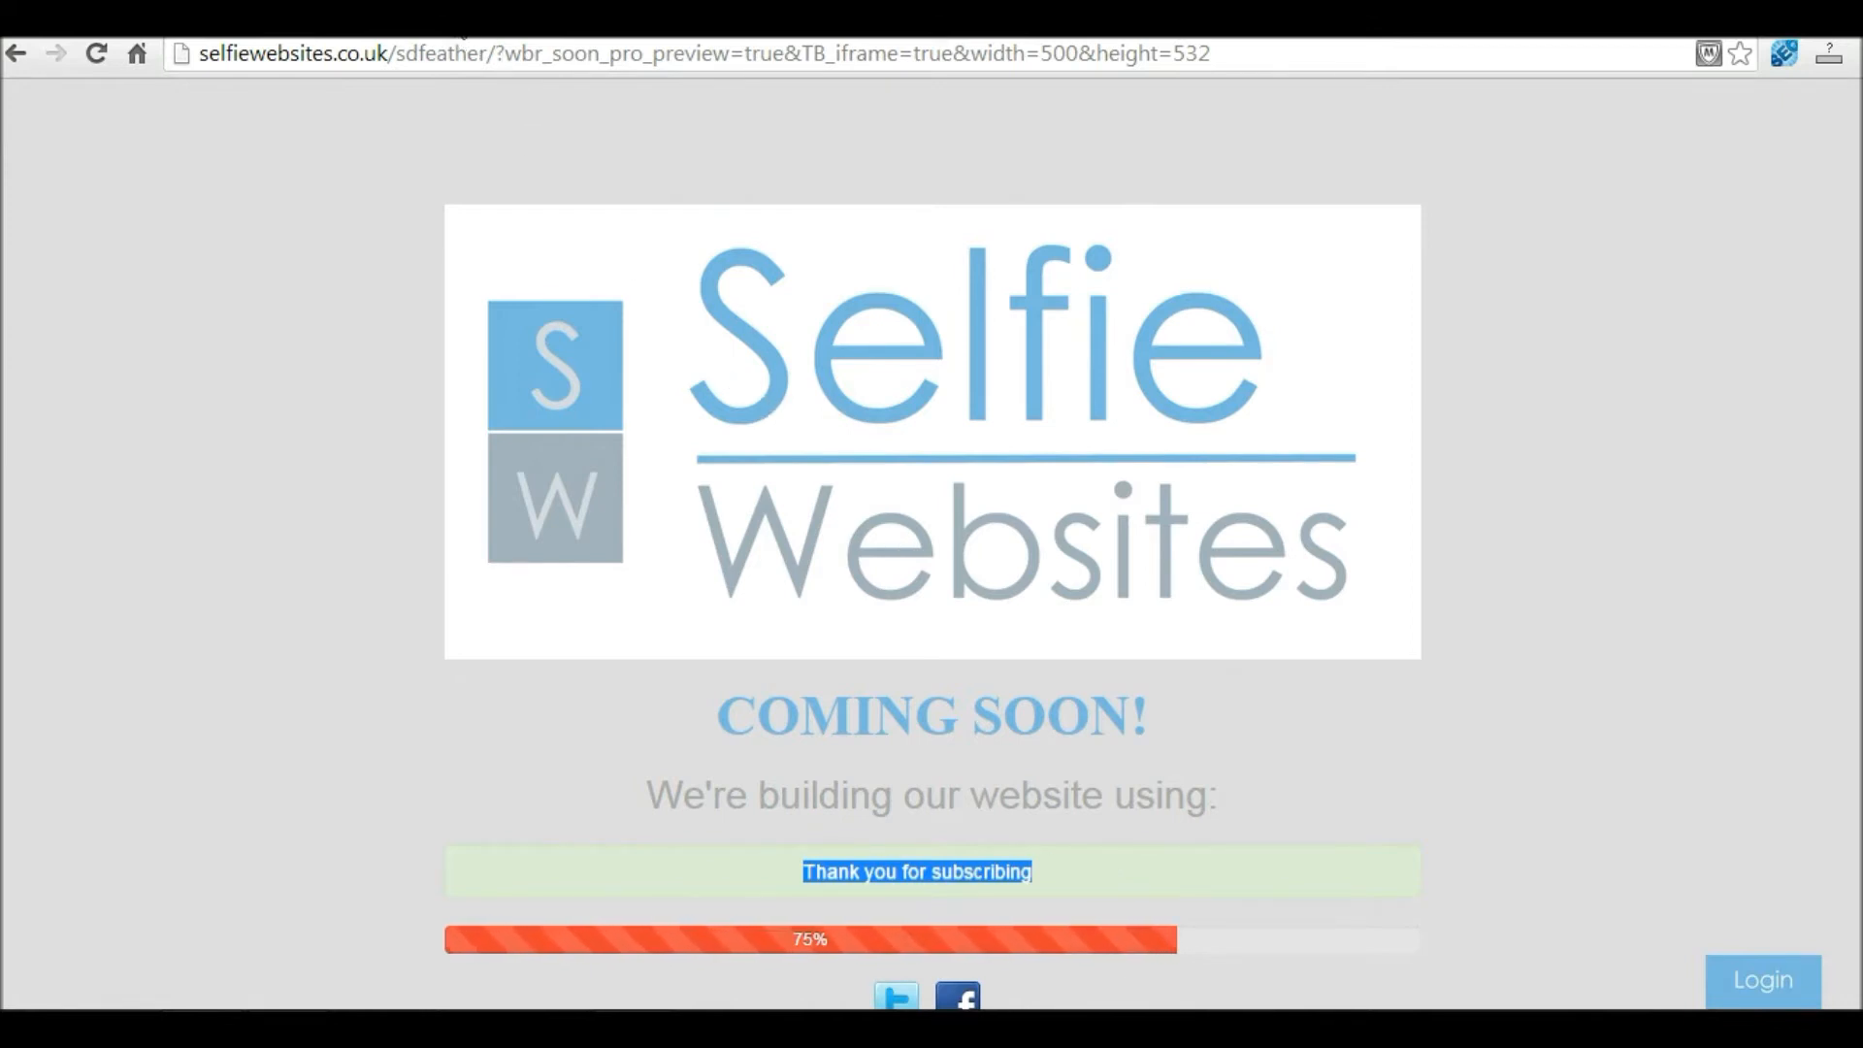
pyautogui.click(462, 37)
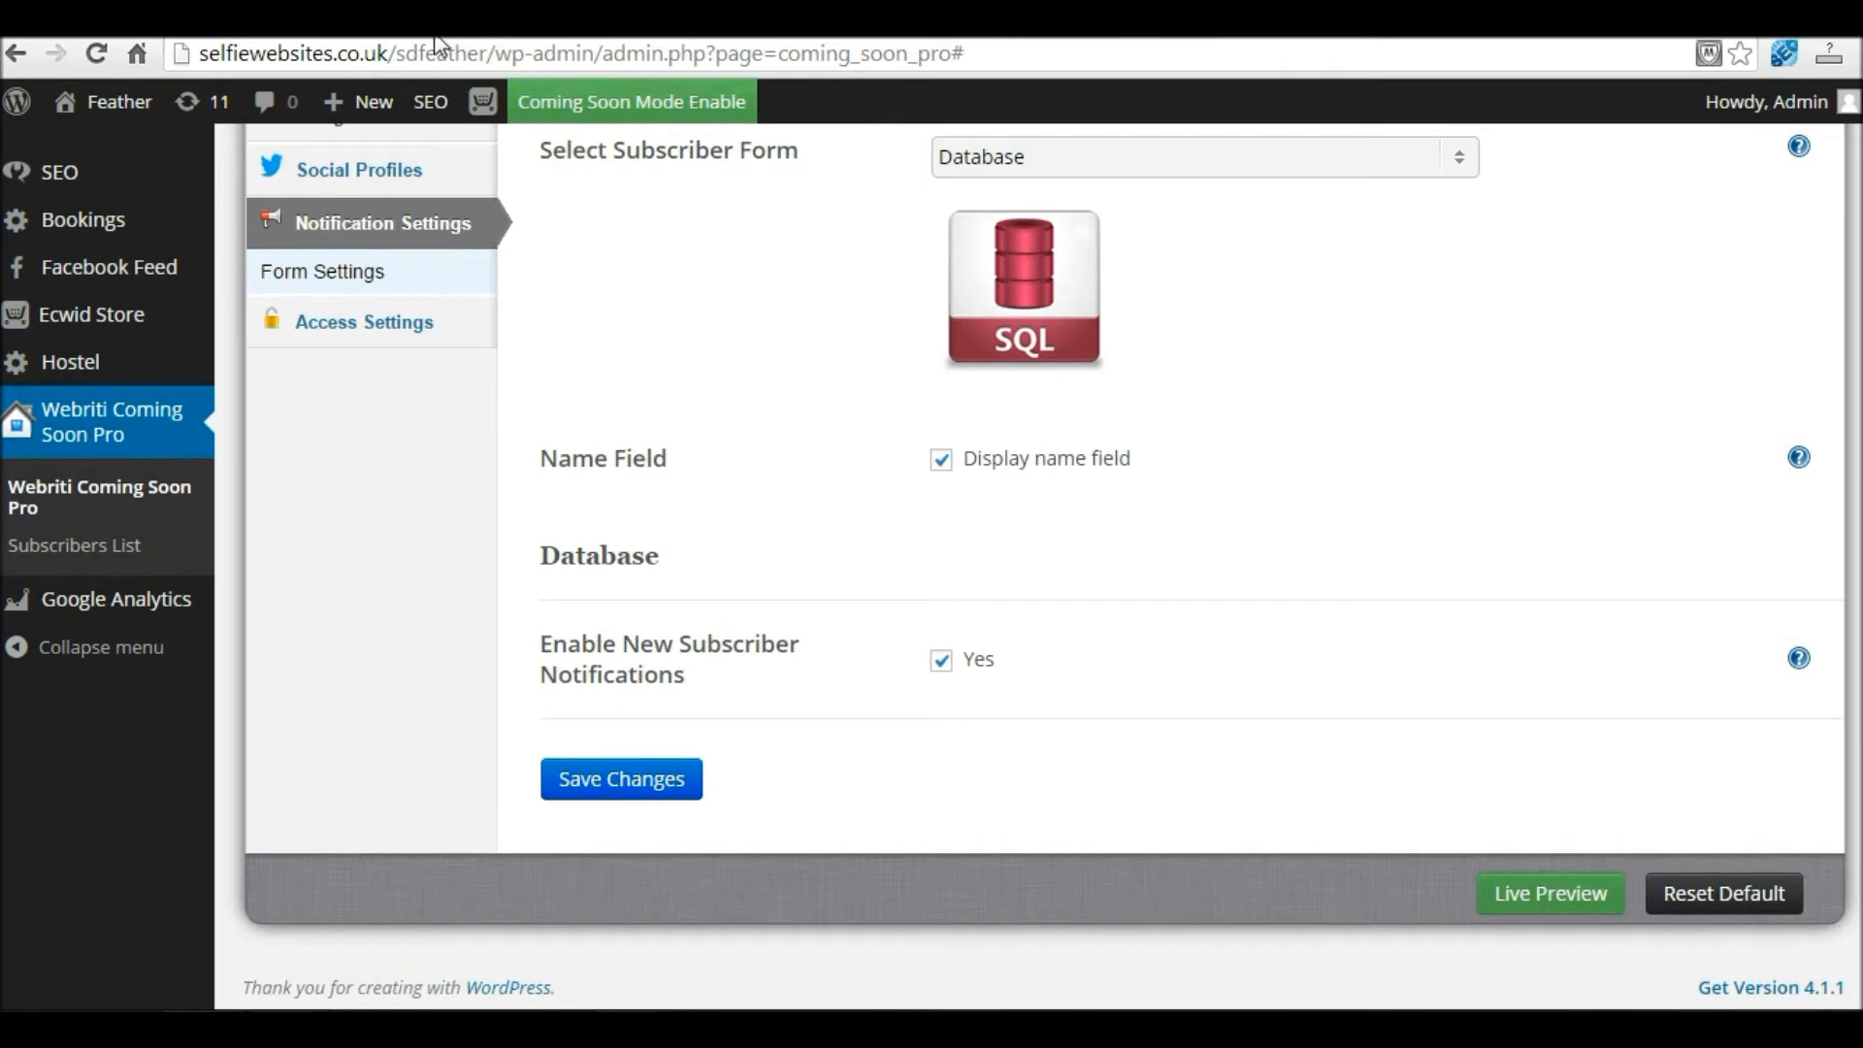
# Step: Check the Webriti Coming Soon Pro Subscribers List for the new test entry
pyautogui.scroll(1, 1820, 540)
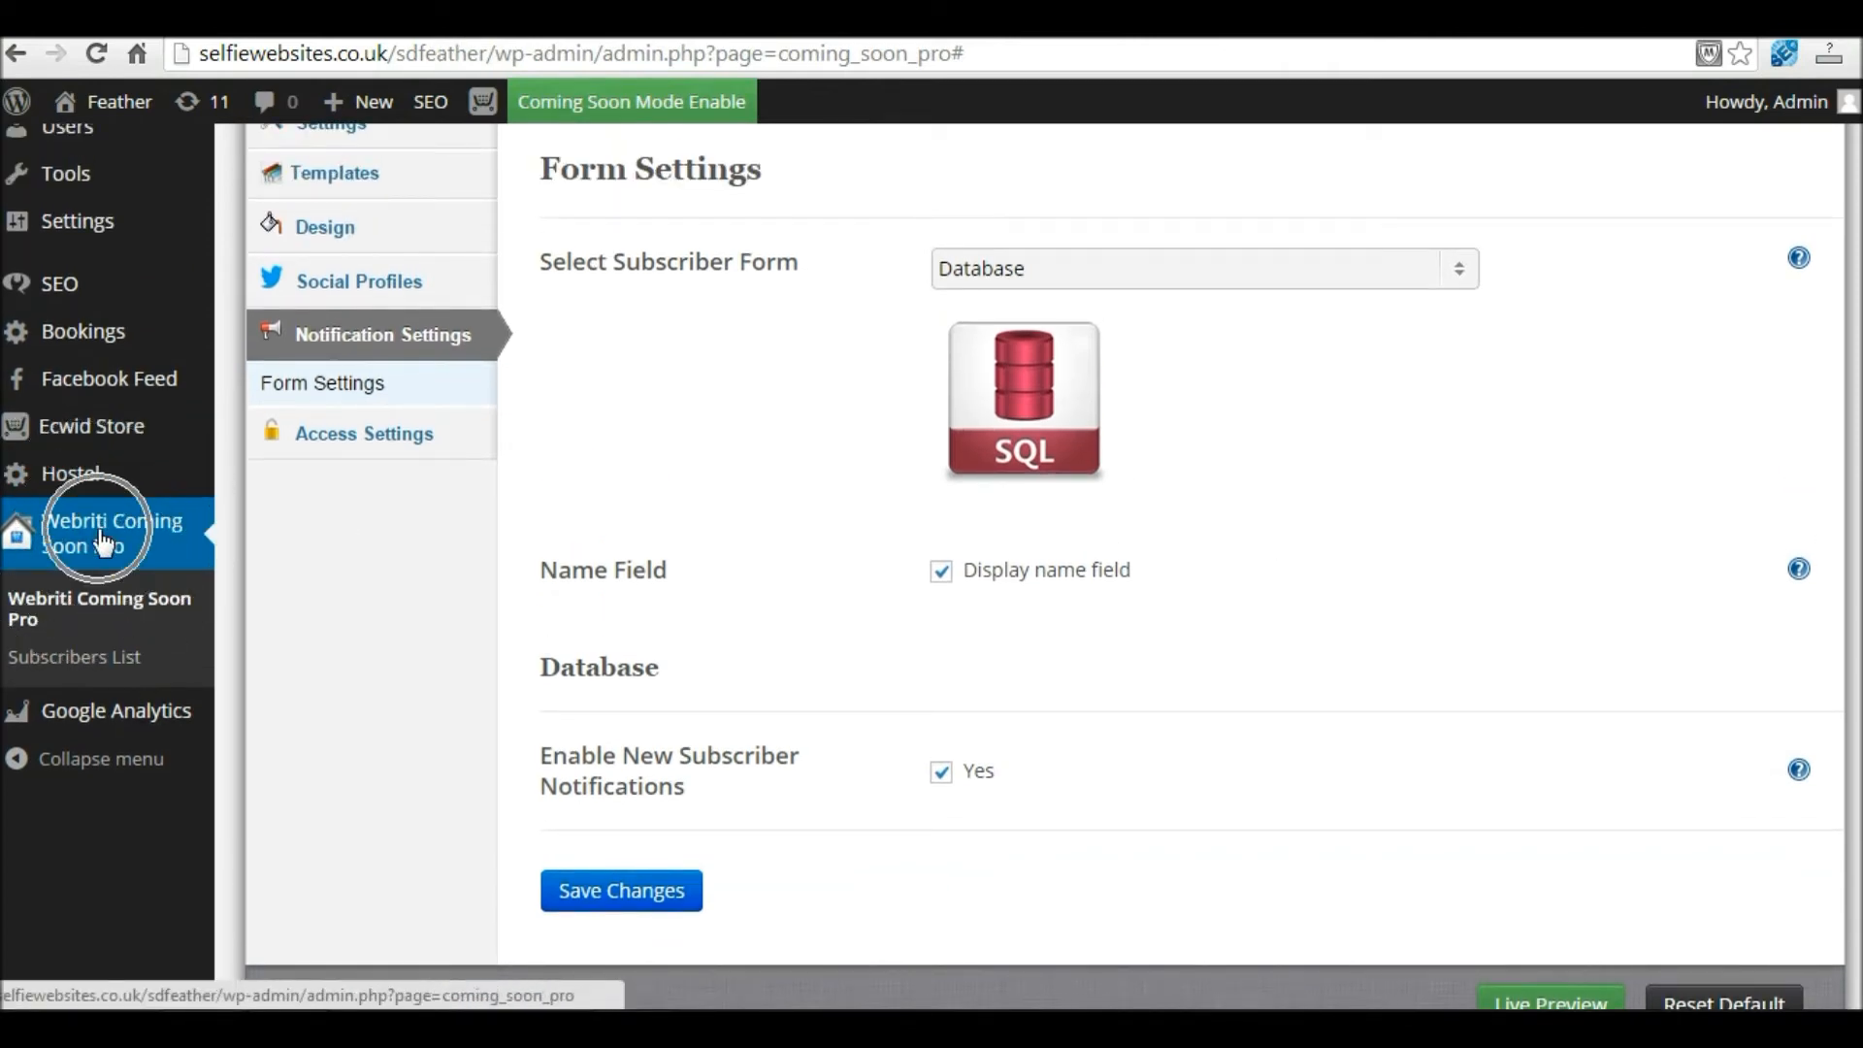
pyautogui.click(93, 613)
pyautogui.click(80, 659)
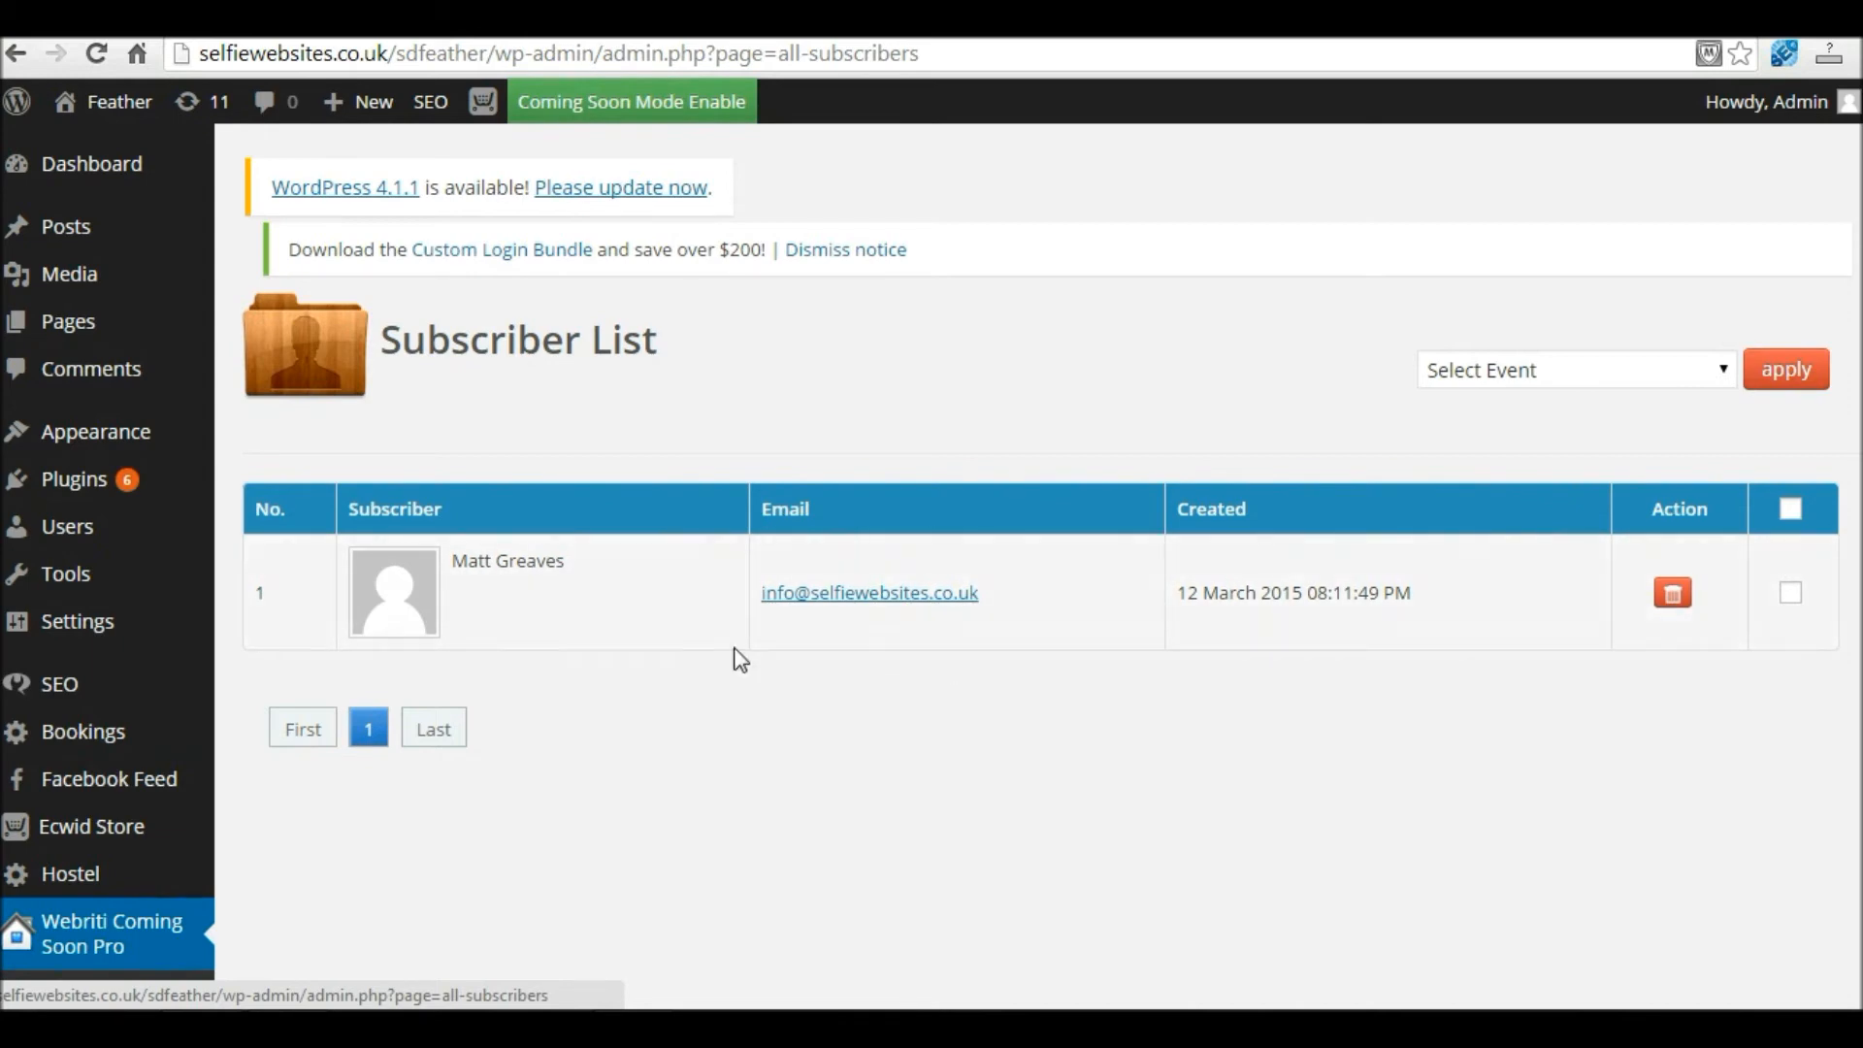
pyautogui.scroll(-2, 1162, 599)
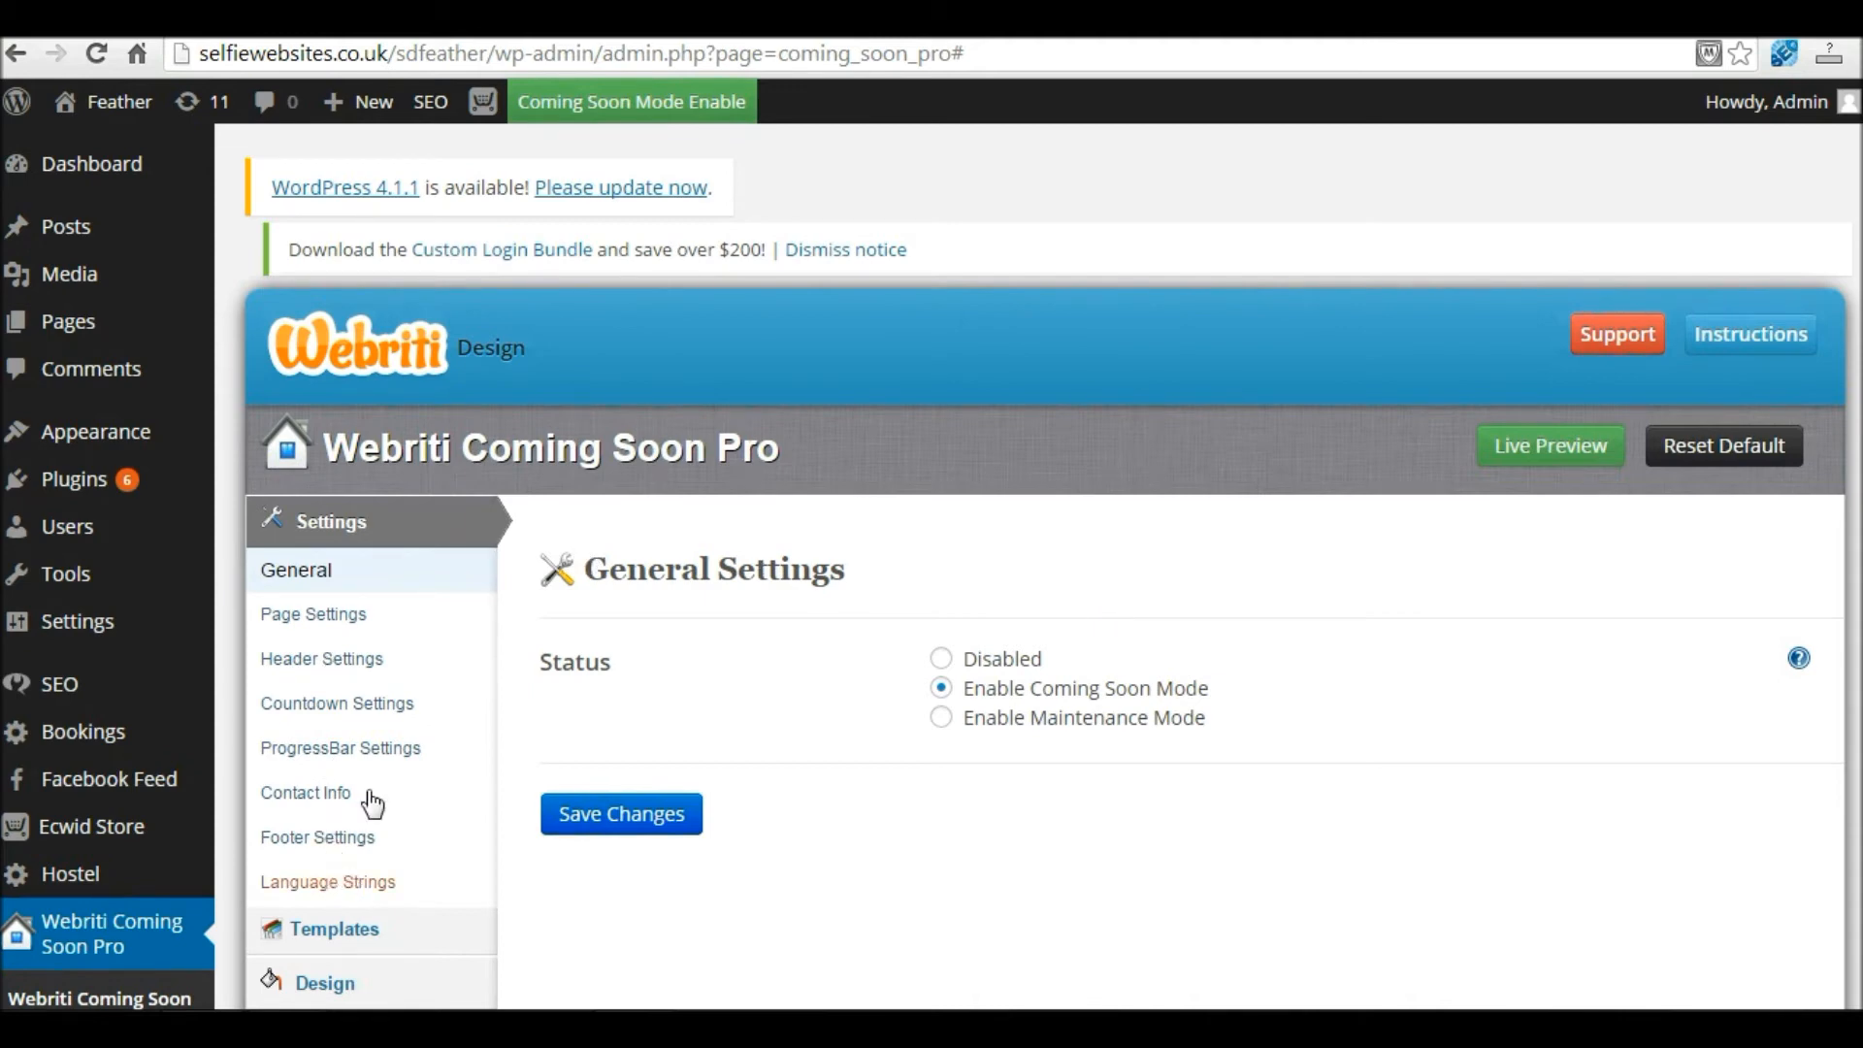
pyautogui.scroll(-2, 824, 578)
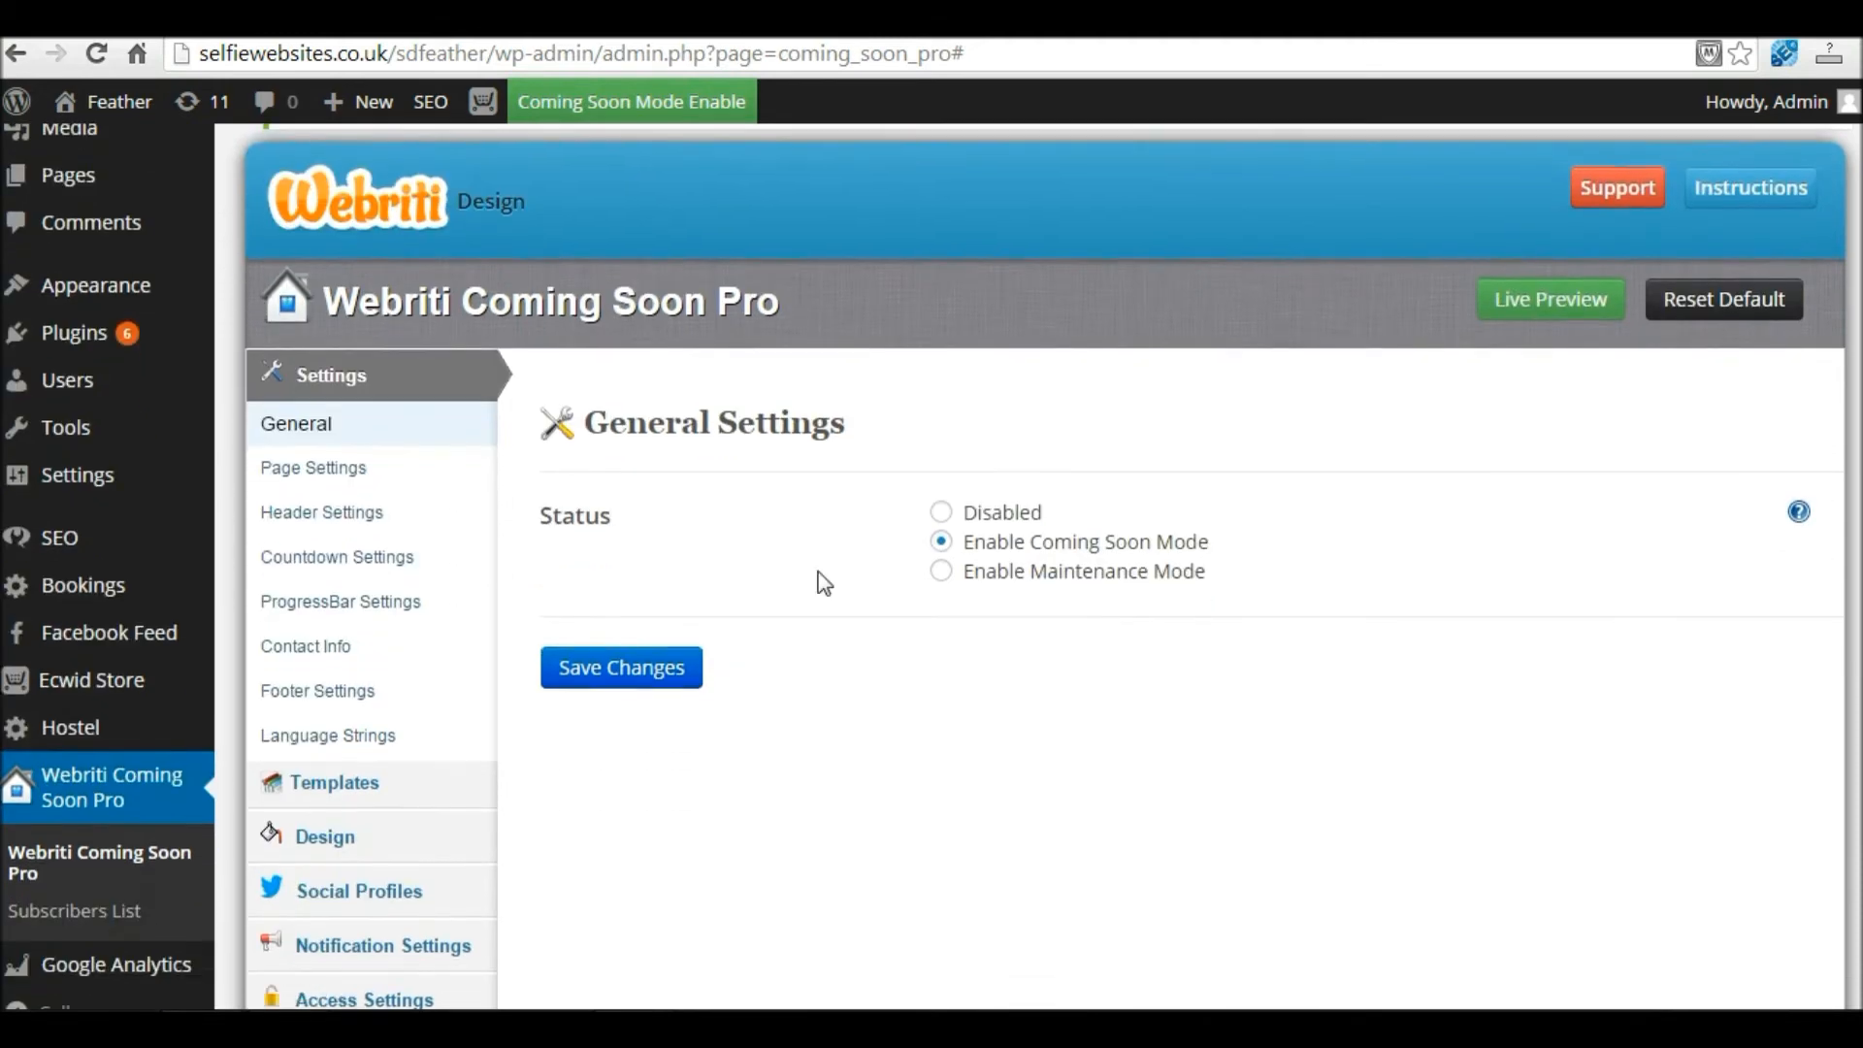
# Step: In Language Strings, replace the Subscribe Button Text 'Notify Me!' with 'Subscribe'
pyautogui.click(373, 753)
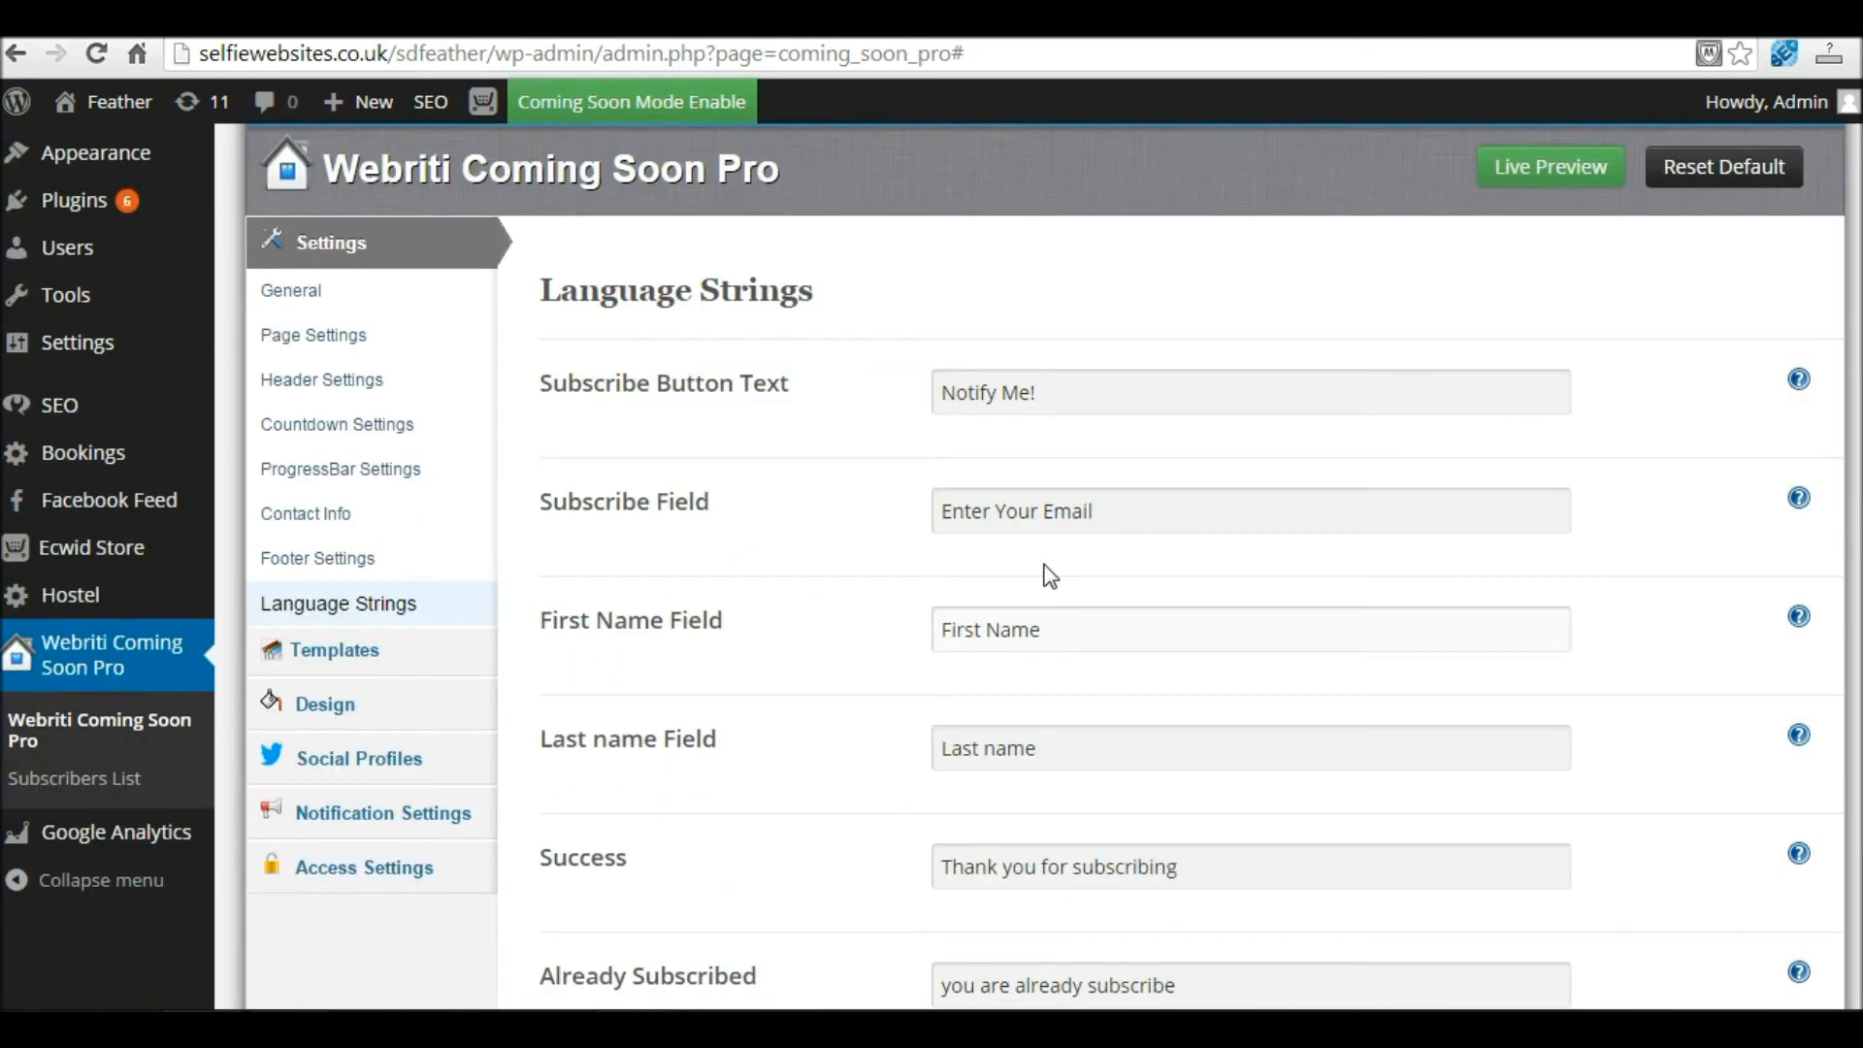
pyautogui.scroll(-3, 1027, 624)
pyautogui.moveTo(553, 385); pyautogui.dragTo(1100, 392)
pyautogui.moveTo(930, 377); pyautogui.dragTo(906, 382)
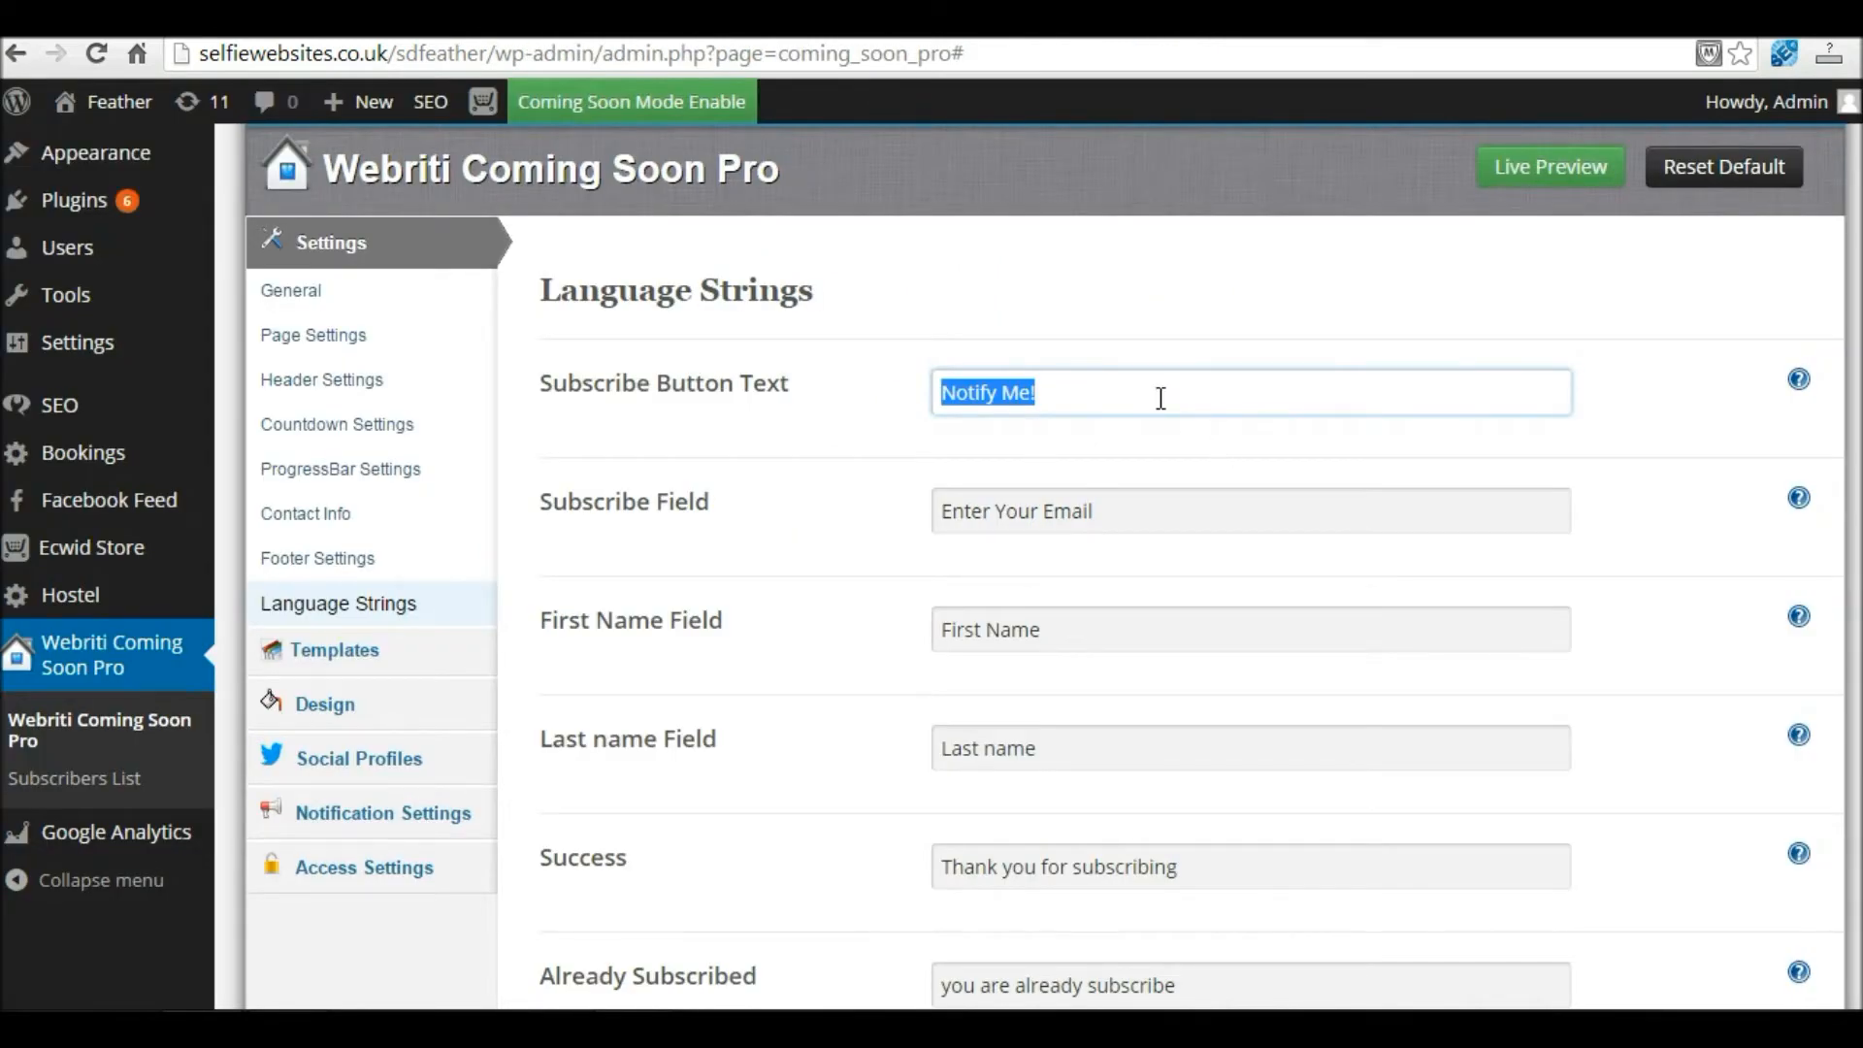
pyautogui.write('Subscribe')
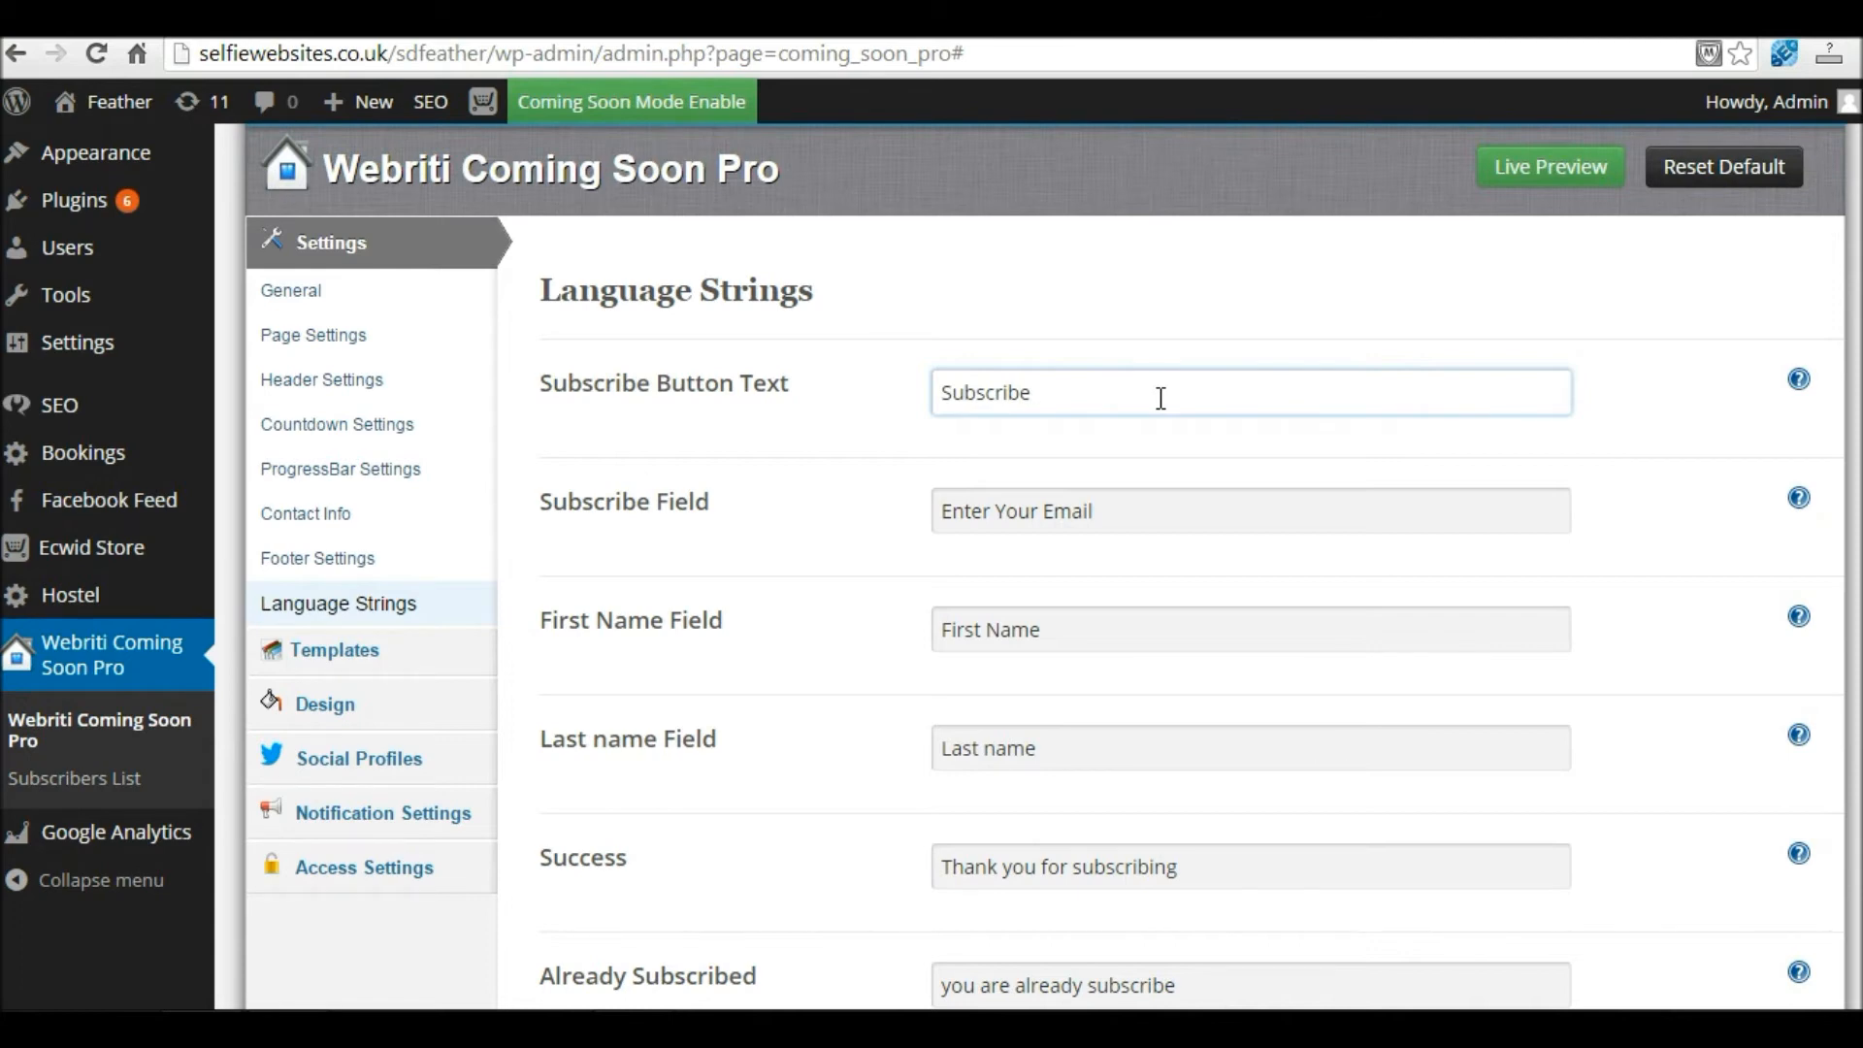
# Step: Review the email, First Name and Last name placeholder strings
pyautogui.moveTo(550, 501); pyautogui.dragTo(737, 504)
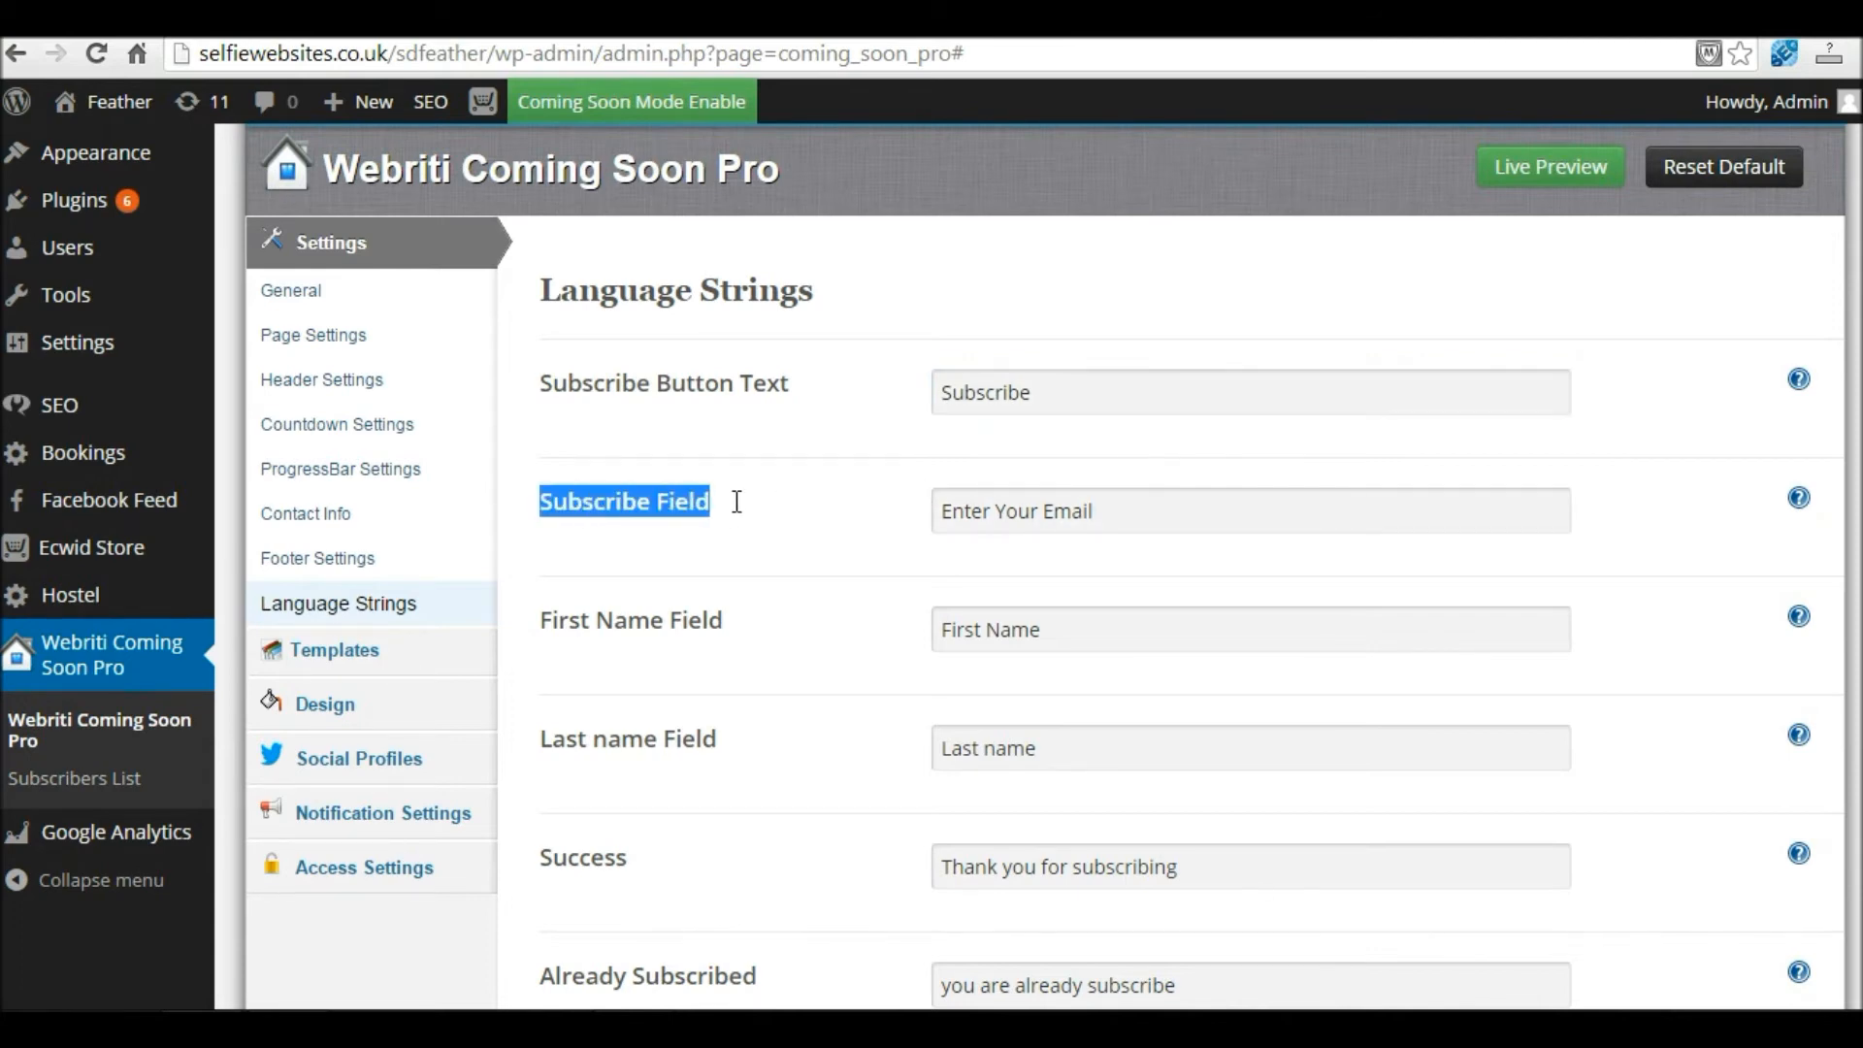
pyautogui.click(1148, 511)
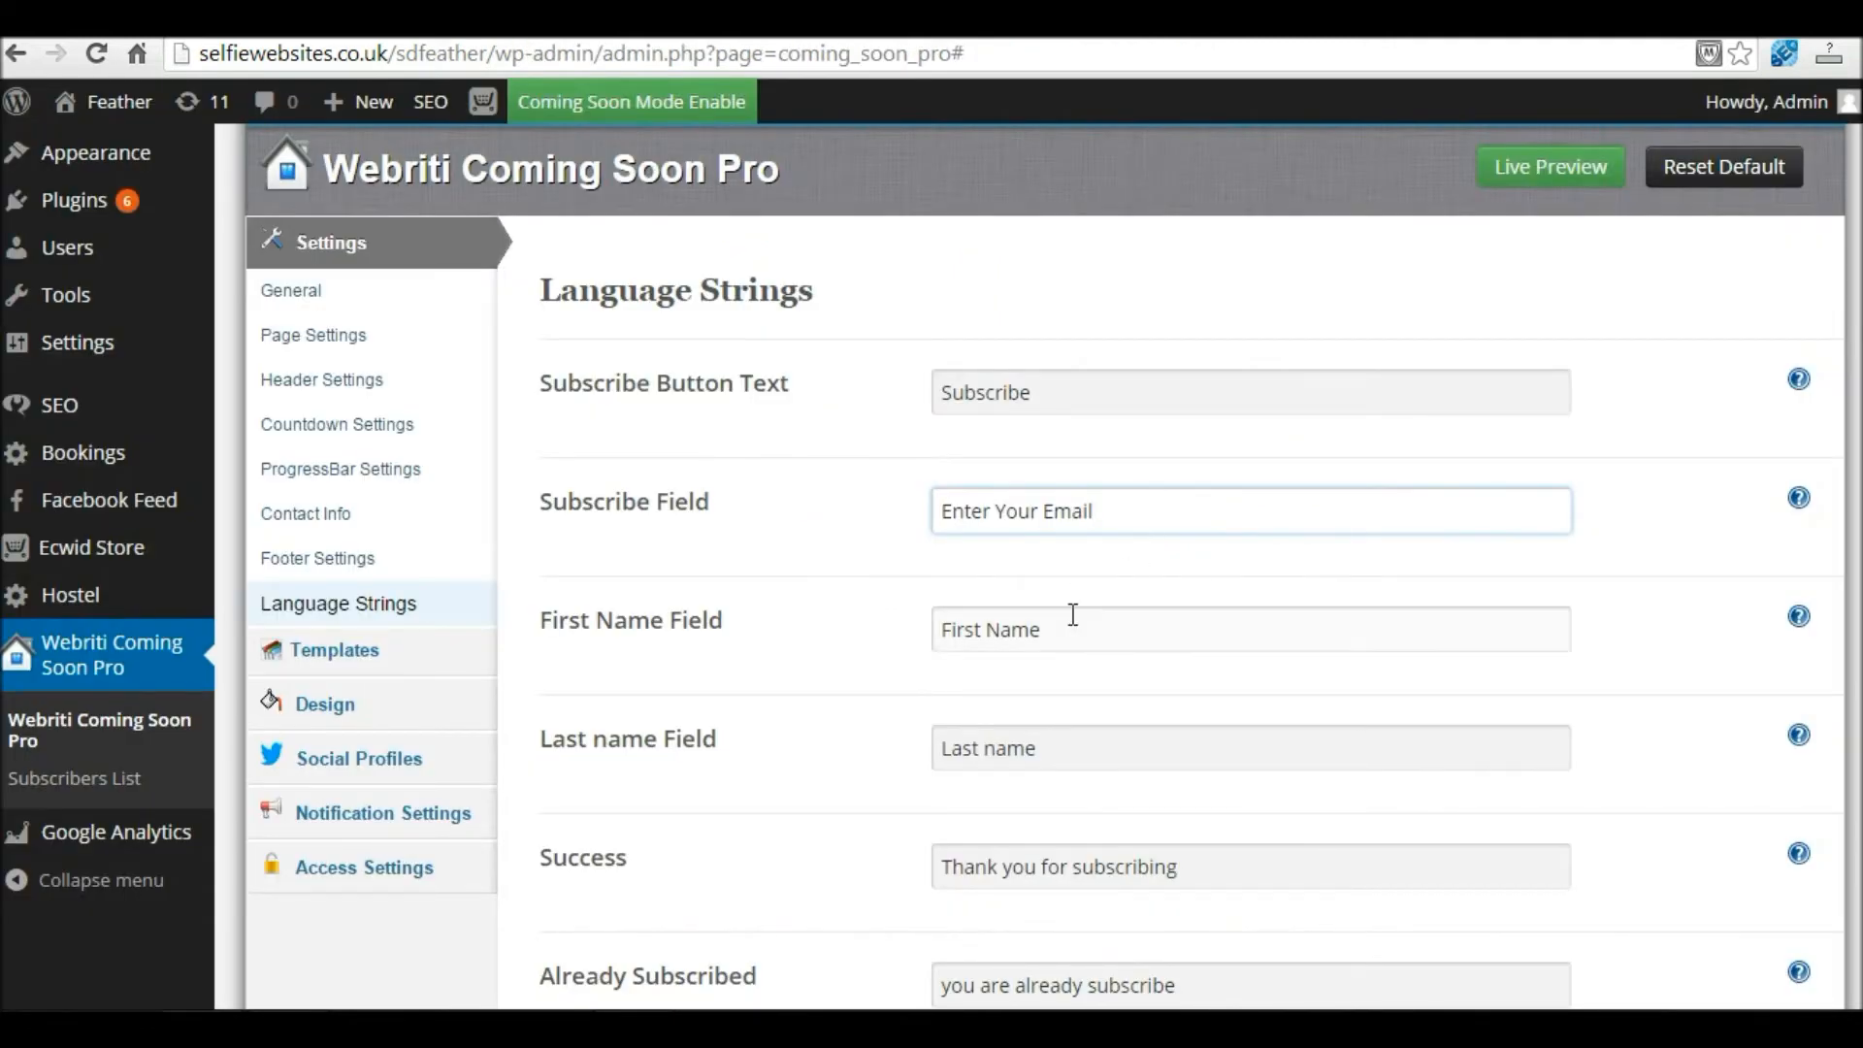
pyautogui.moveTo(1052, 631); pyautogui.dragTo(919, 632)
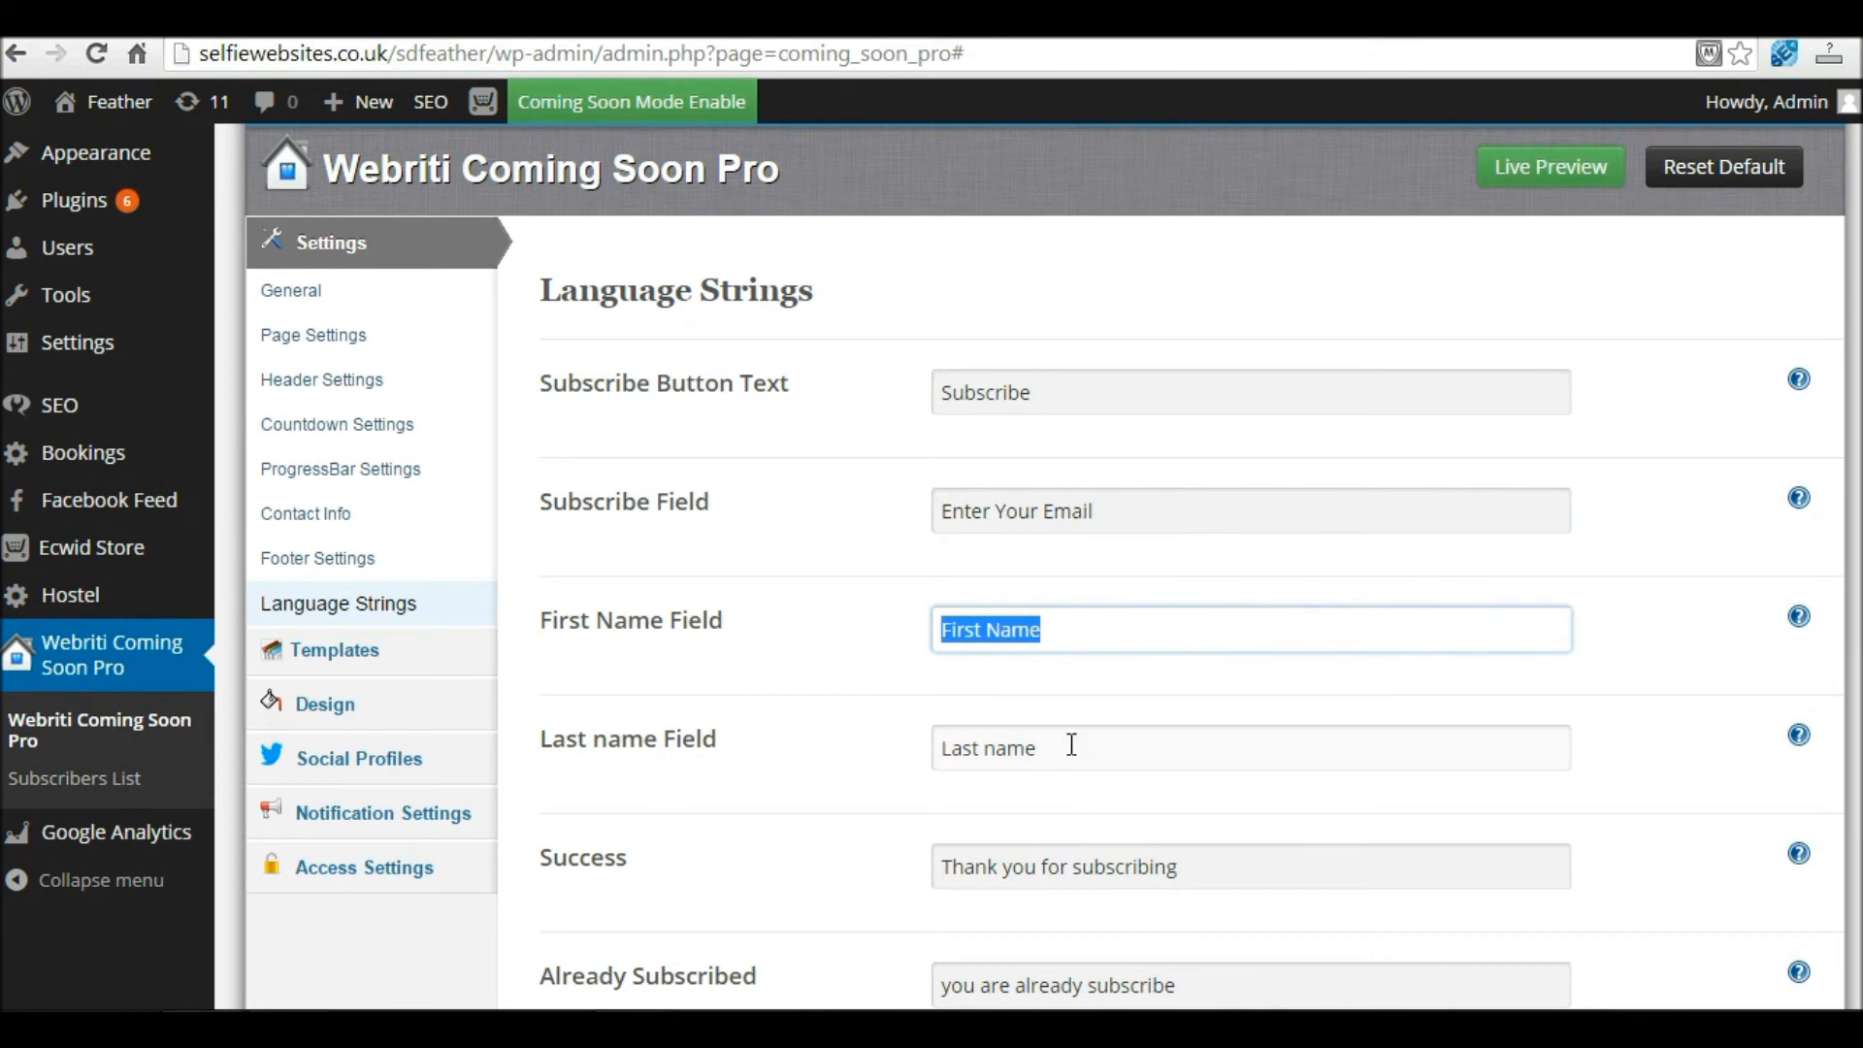
pyautogui.moveTo(1068, 753); pyautogui.dragTo(851, 759)
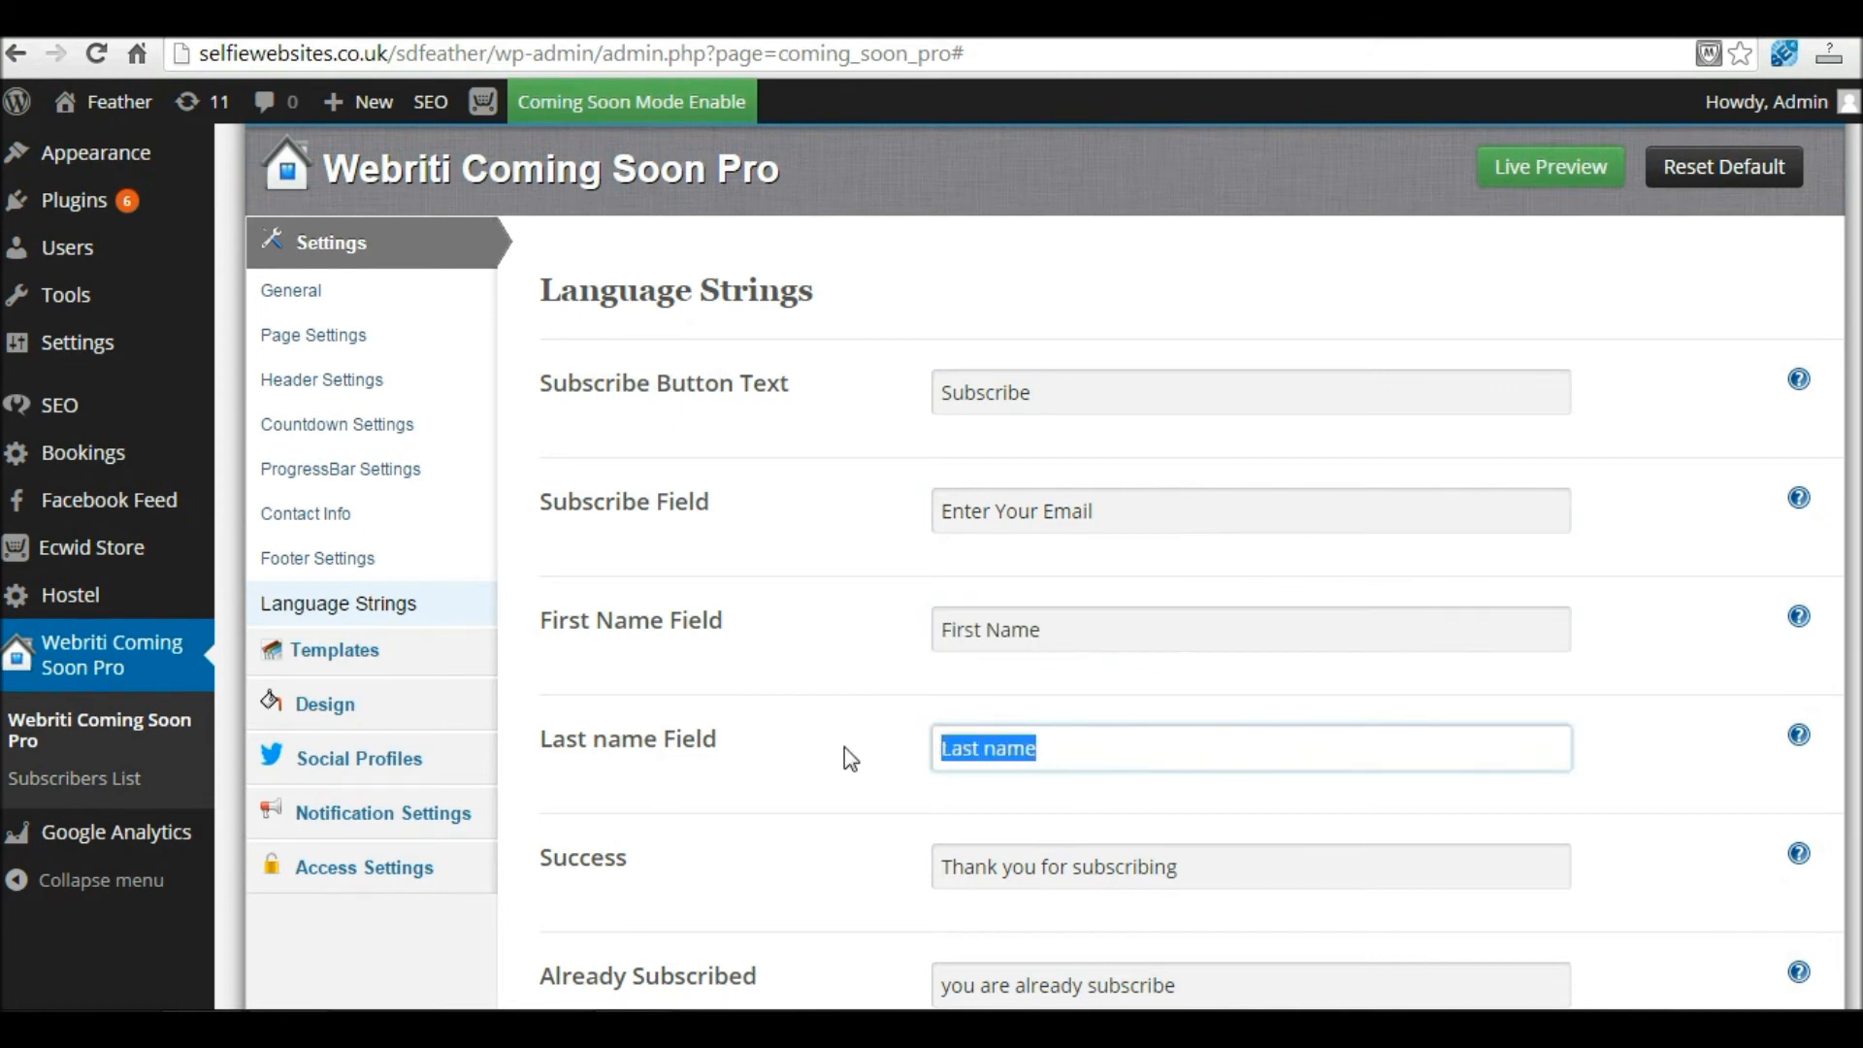
pyautogui.scroll(-2, 1028, 582)
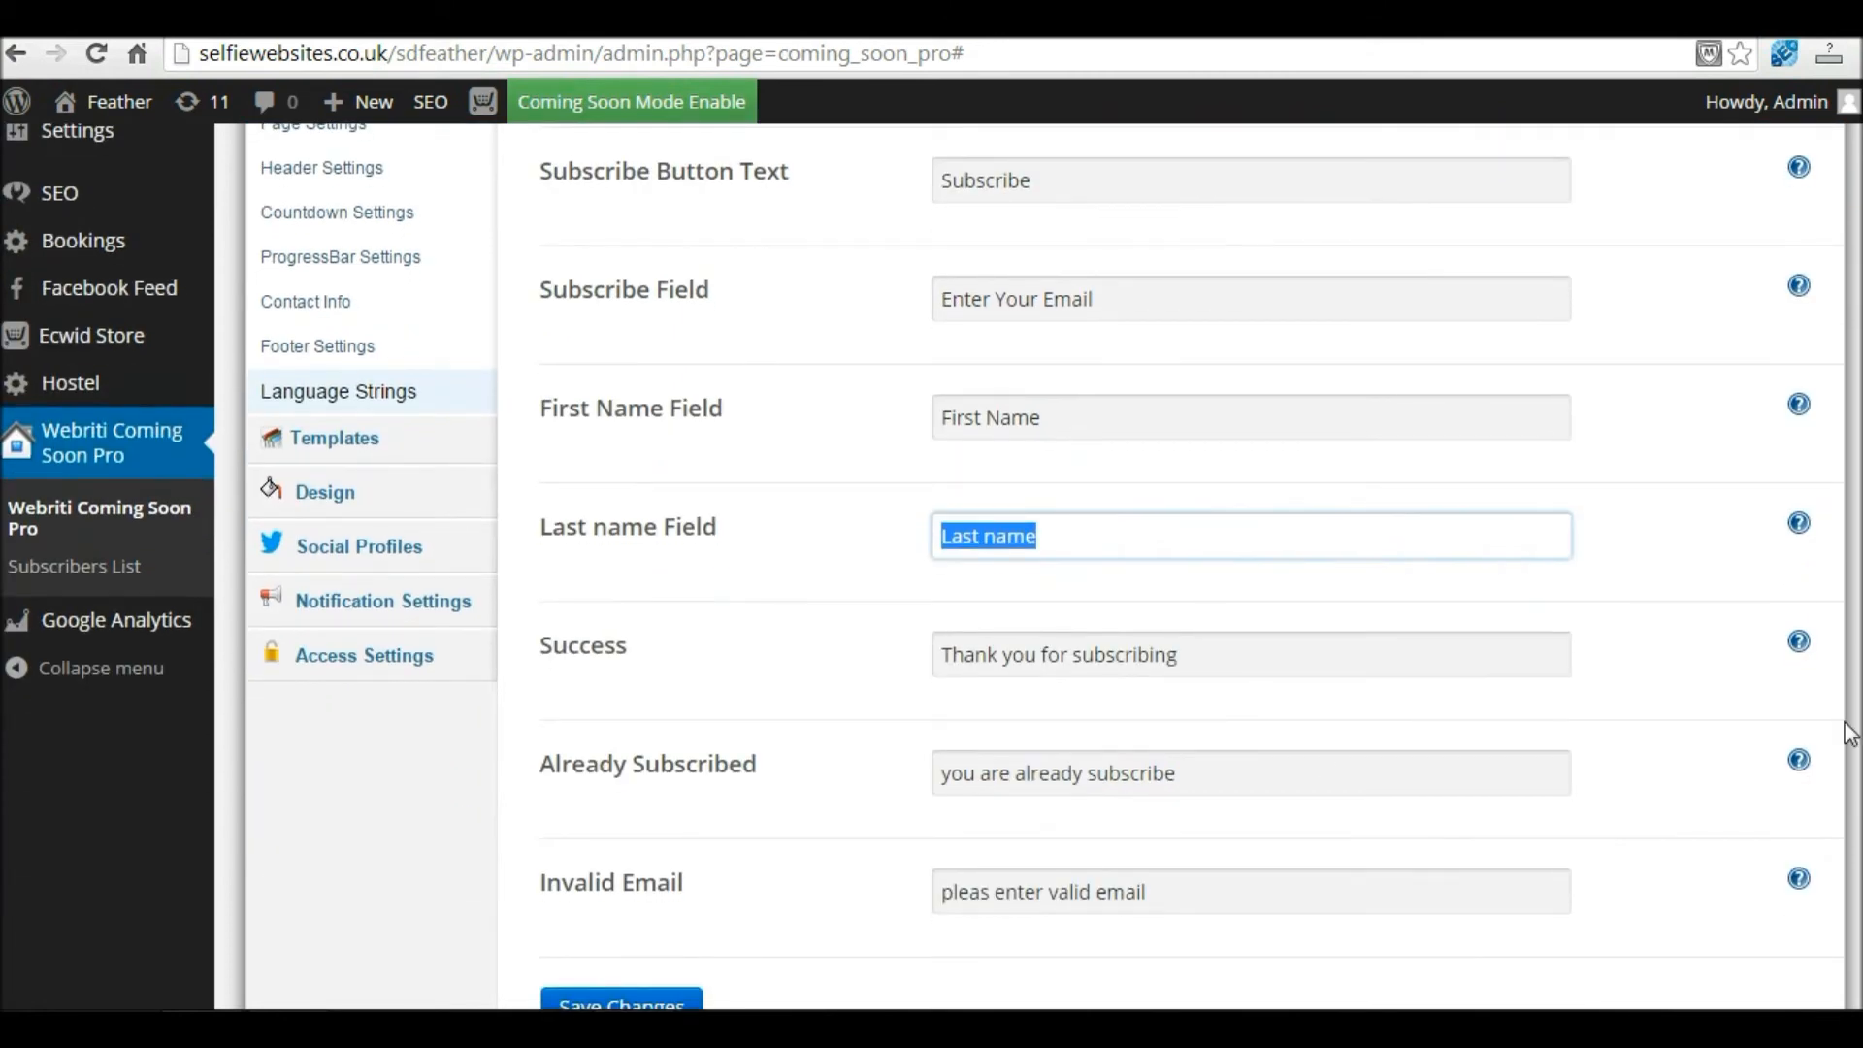
# Step: Set the Success message to 'Thanks for subscribing. We'll let you know once our website goes live'
pyautogui.moveTo(541, 648); pyautogui.dragTo(632, 650)
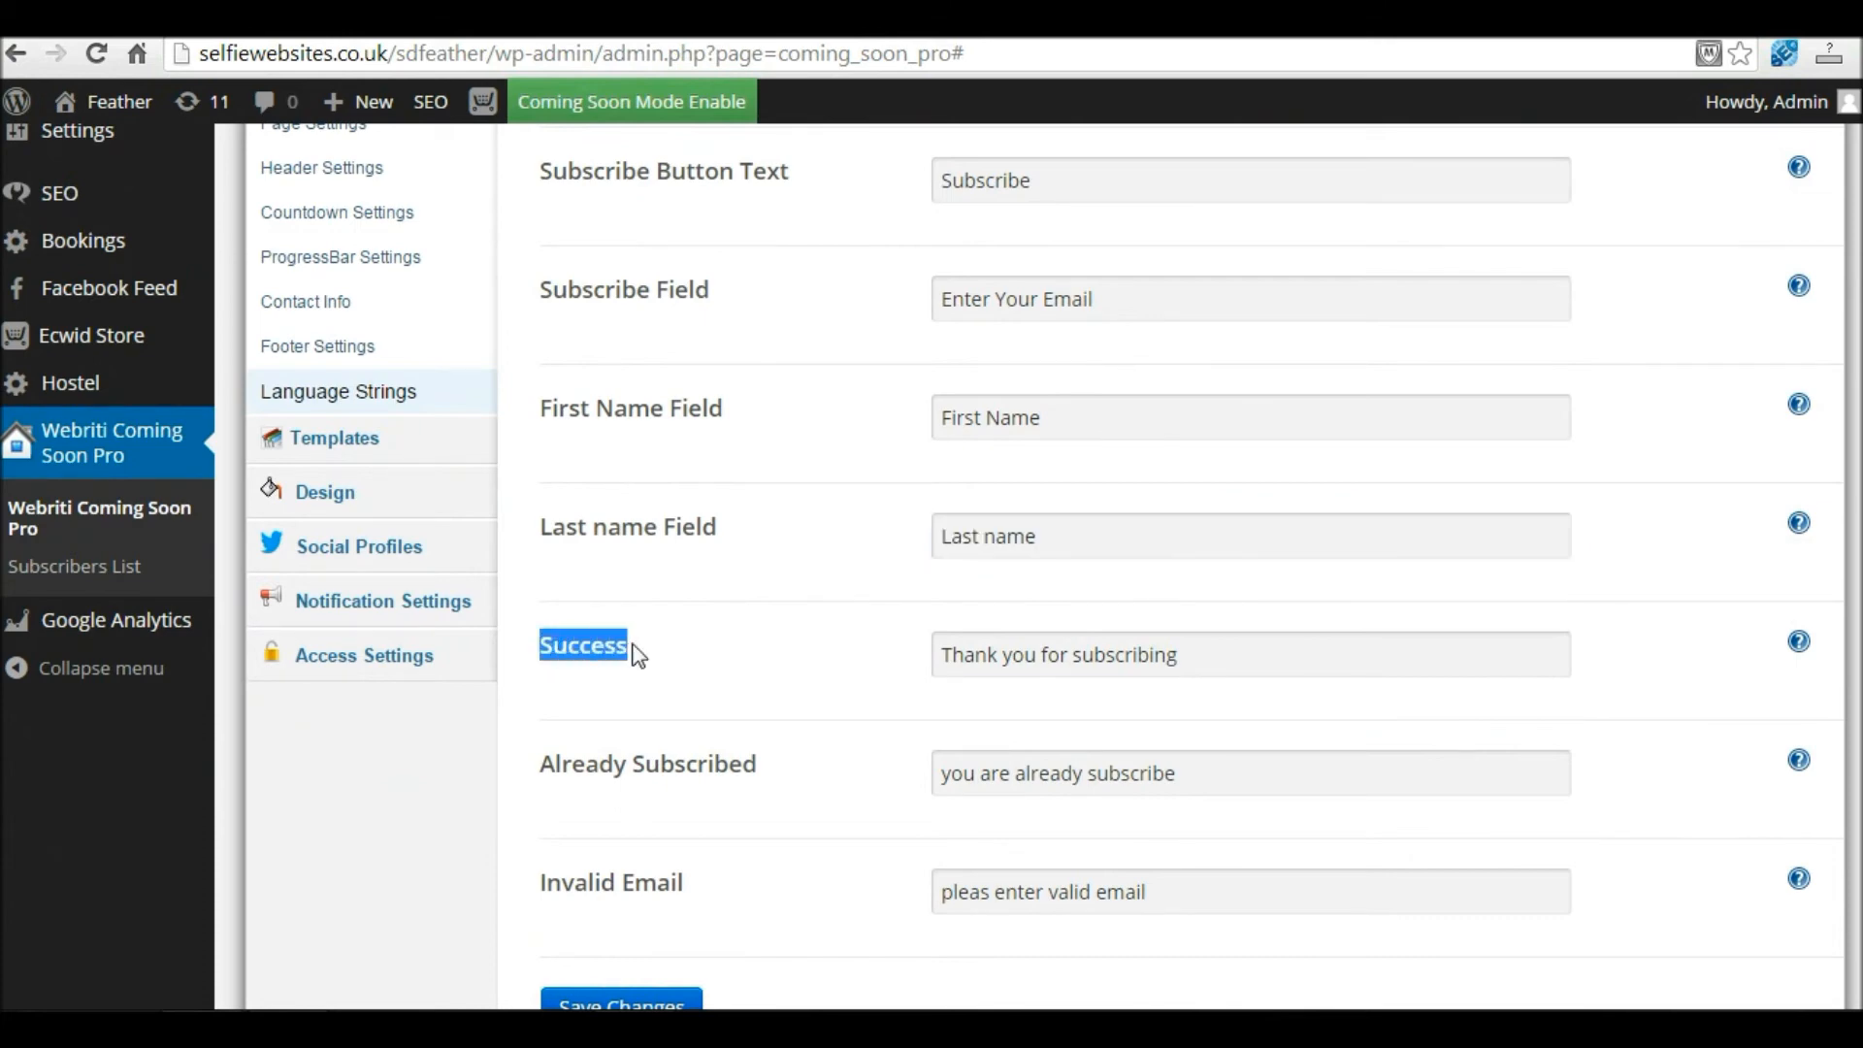
pyautogui.click(1239, 657)
pyautogui.moveTo(1239, 657); pyautogui.dragTo(919, 653)
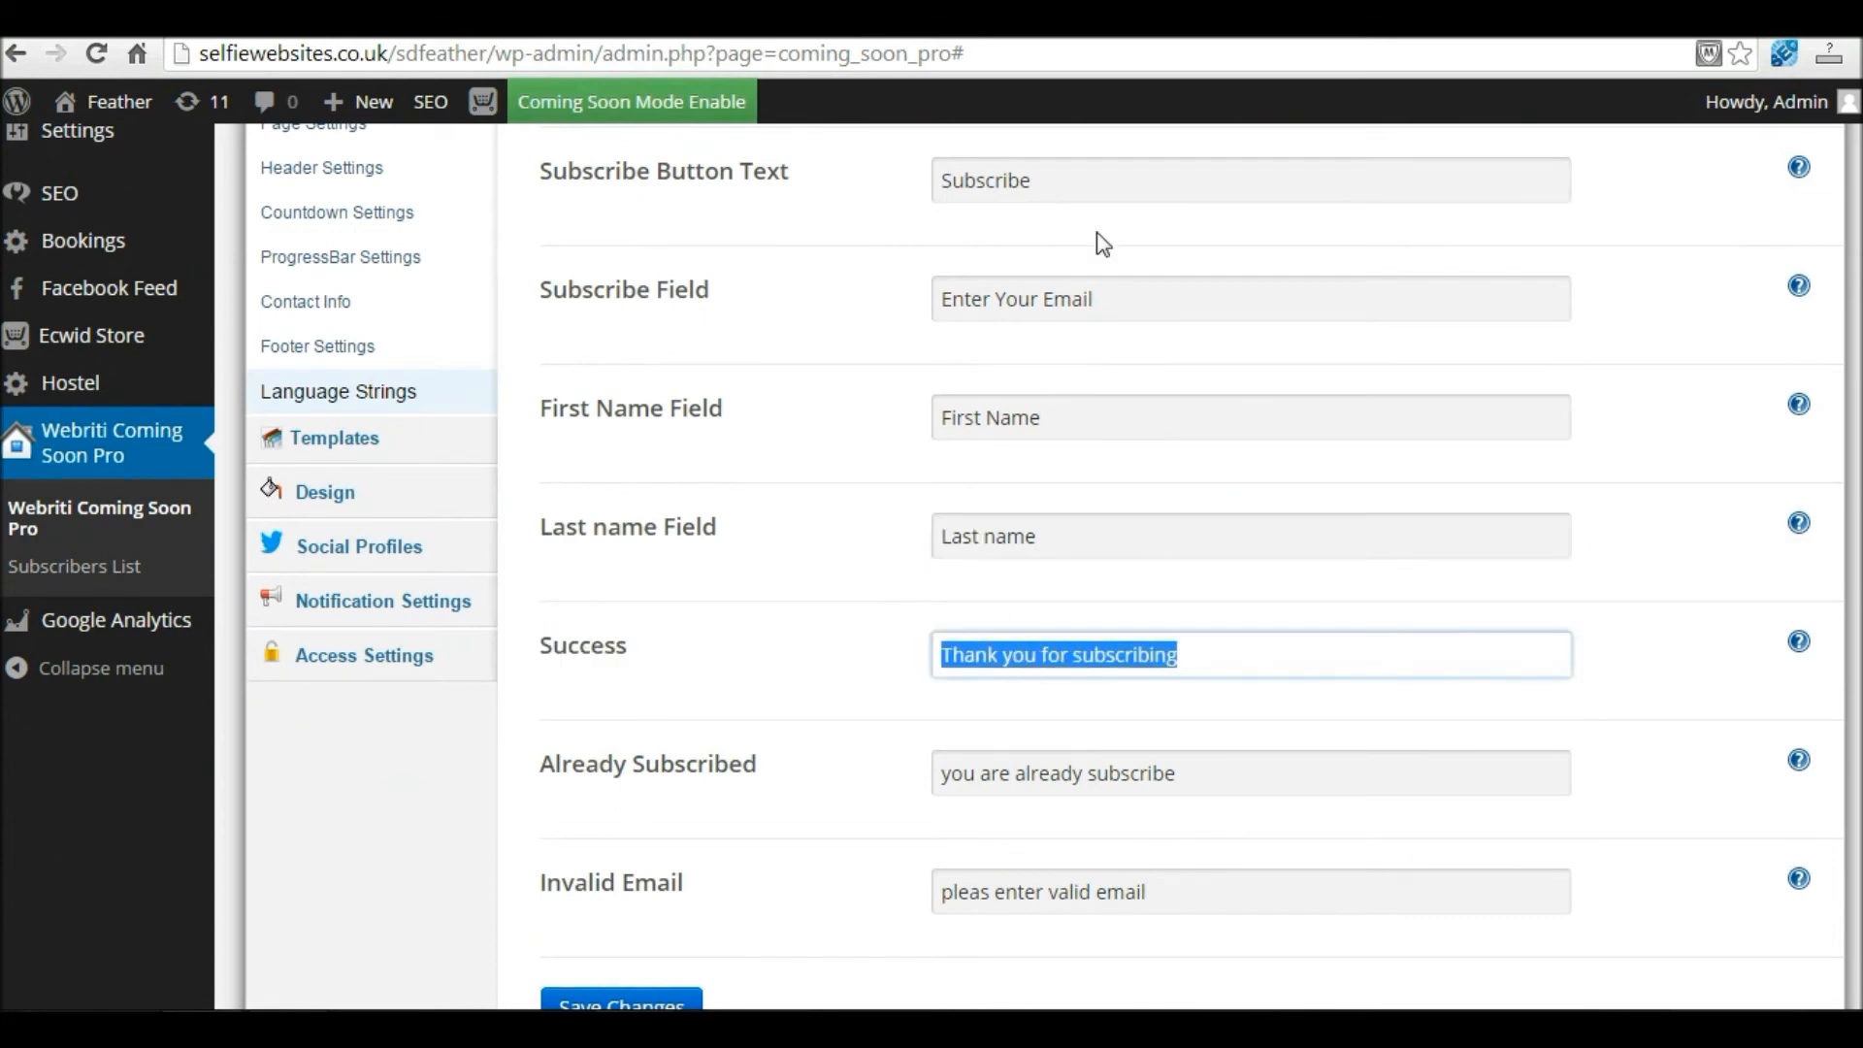
pyautogui.moveTo(1077, 174); pyautogui.dragTo(850, 165)
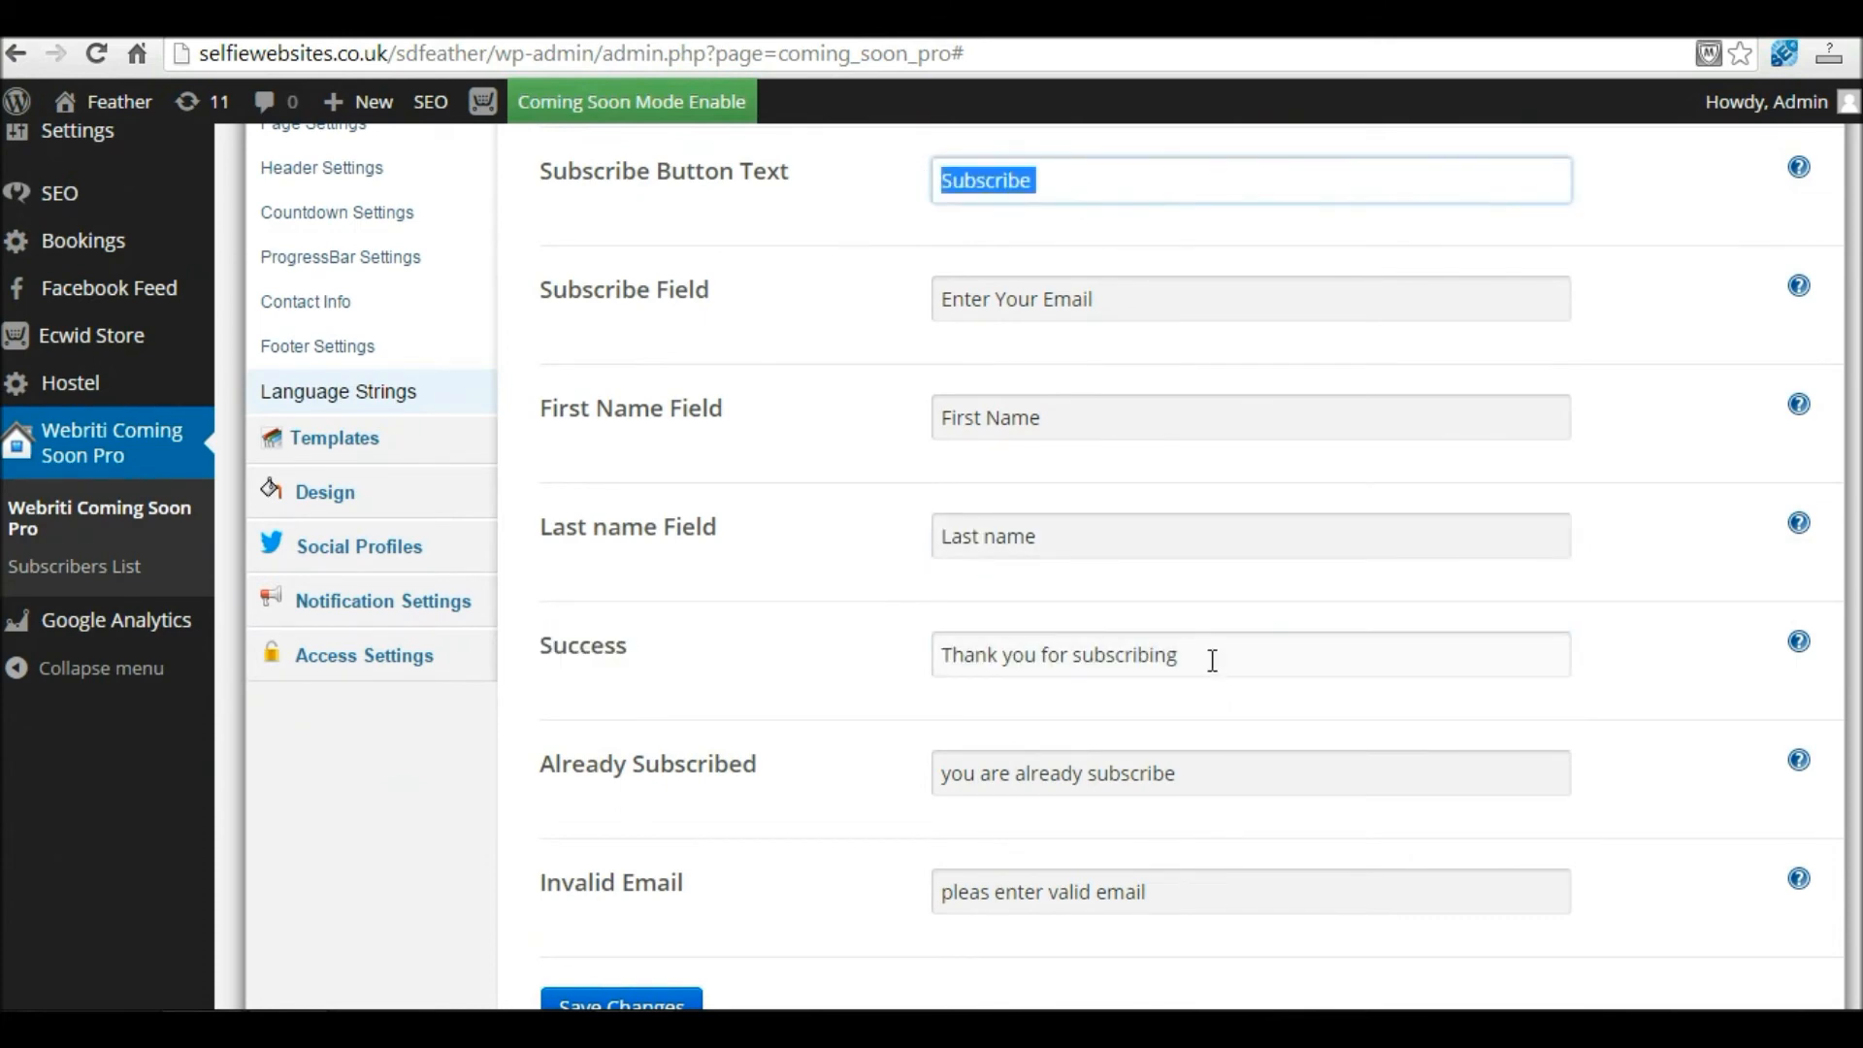
pyautogui.moveTo(1212, 657); pyautogui.dragTo(933, 651)
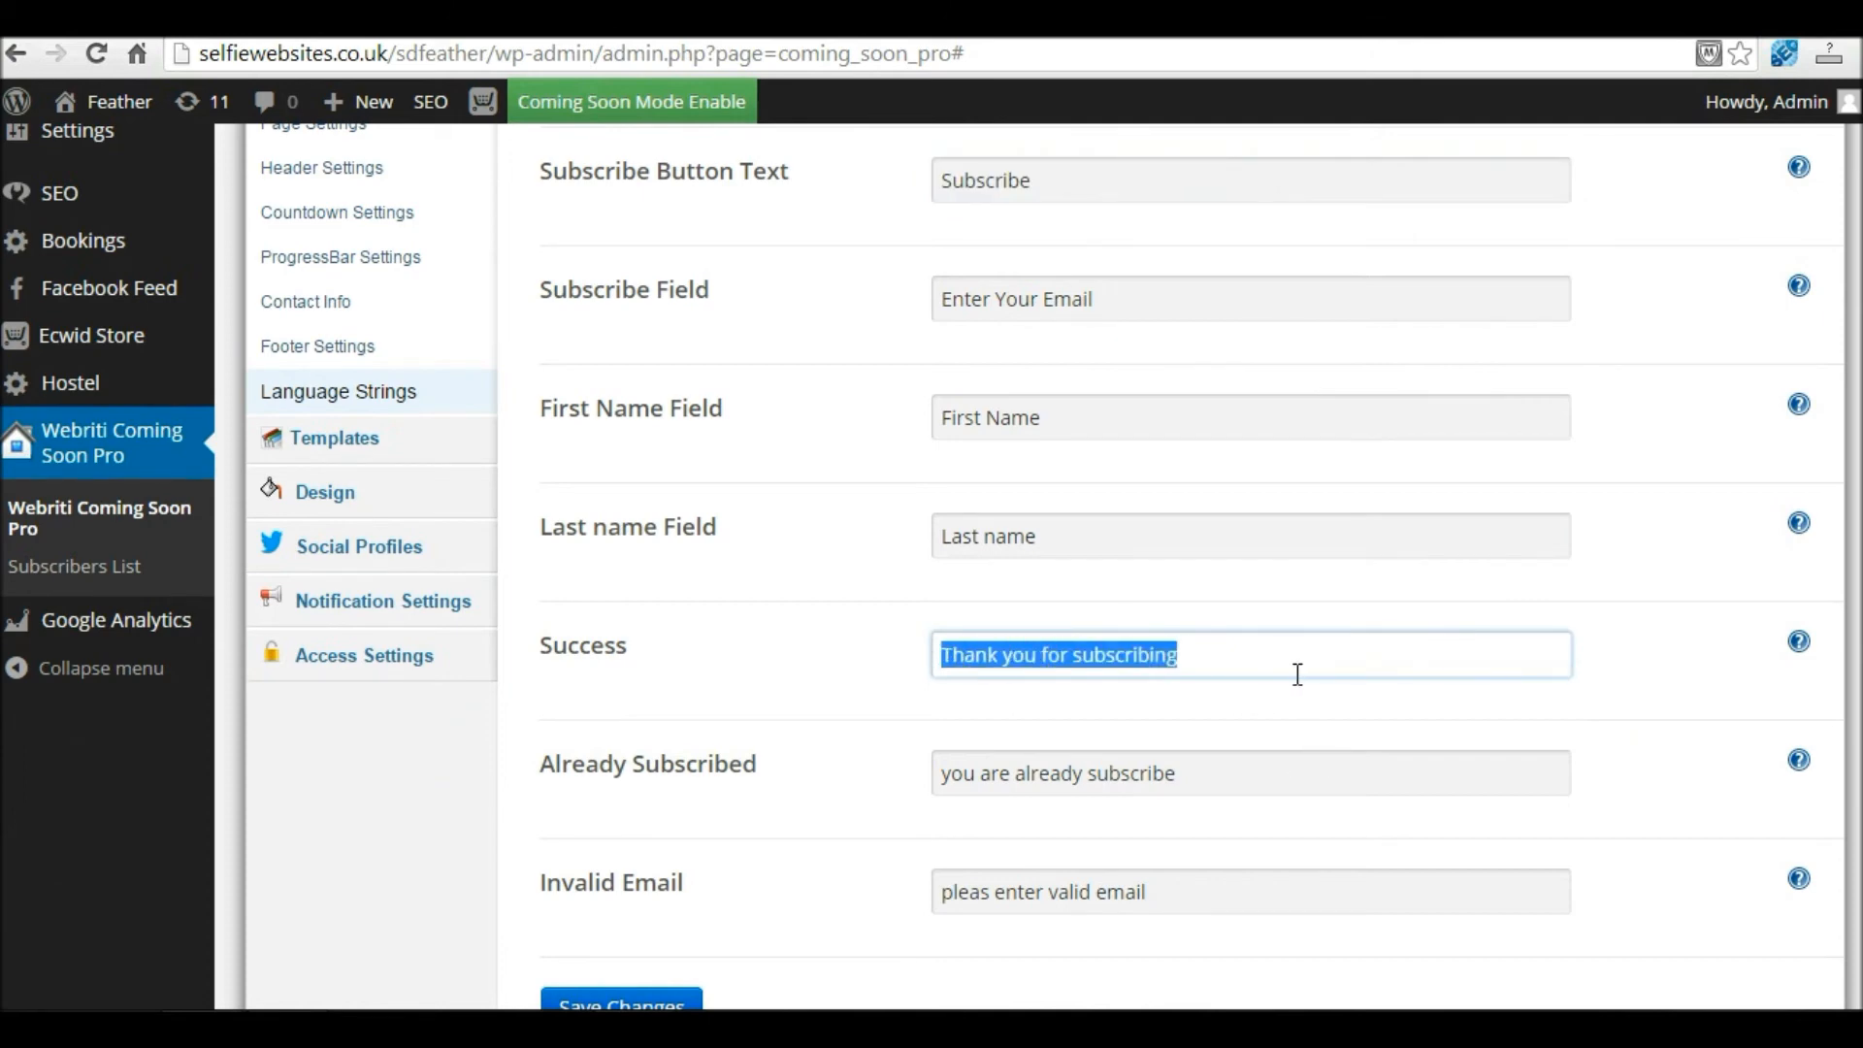
pyautogui.write('Thanks for')
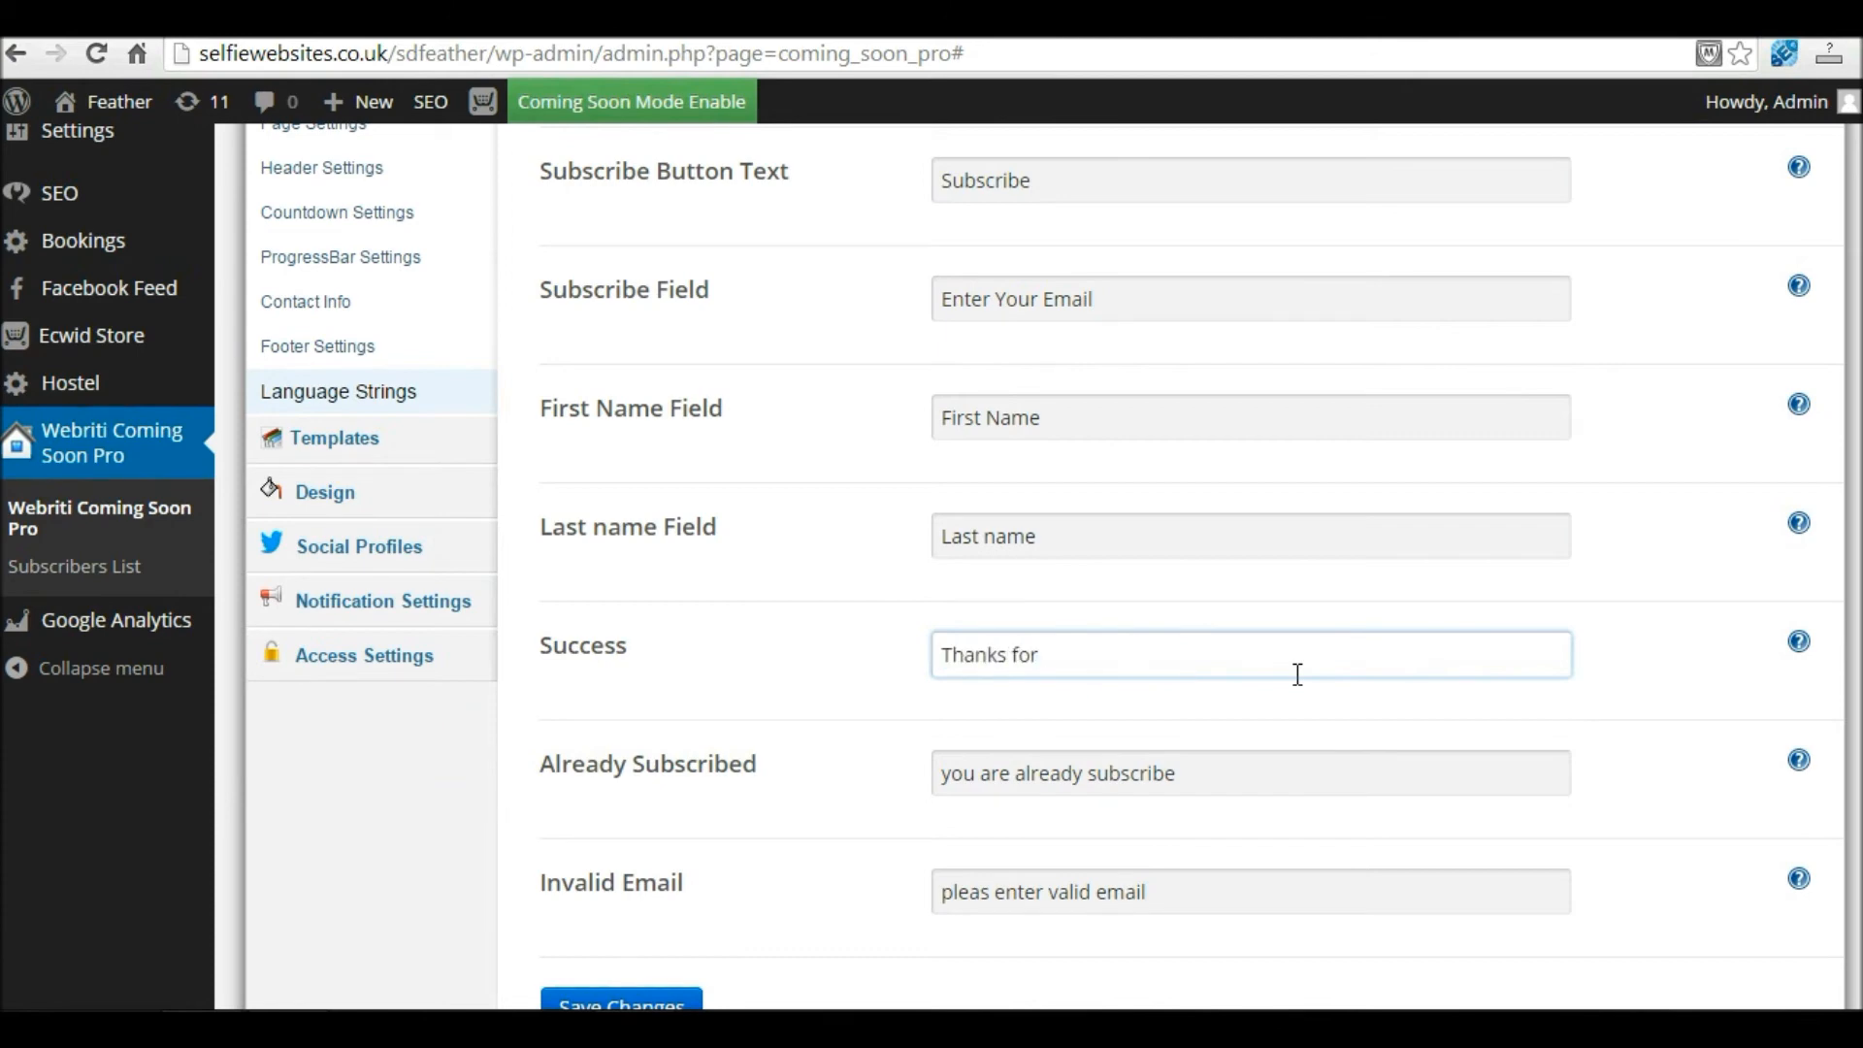
pyautogui.write(' subscriving')
pyautogui.press('BackSpace')
pyautogui.press('BackSpace')
pyautogui.press('BackSpace')
pyautogui.write("bing. We'll let you know once our website goes")
pyautogui.press('BackSpace')
pyautogui.press('BackSpace')
pyautogui.write('es live')
pyautogui.scroll(-3, 1301, 670)
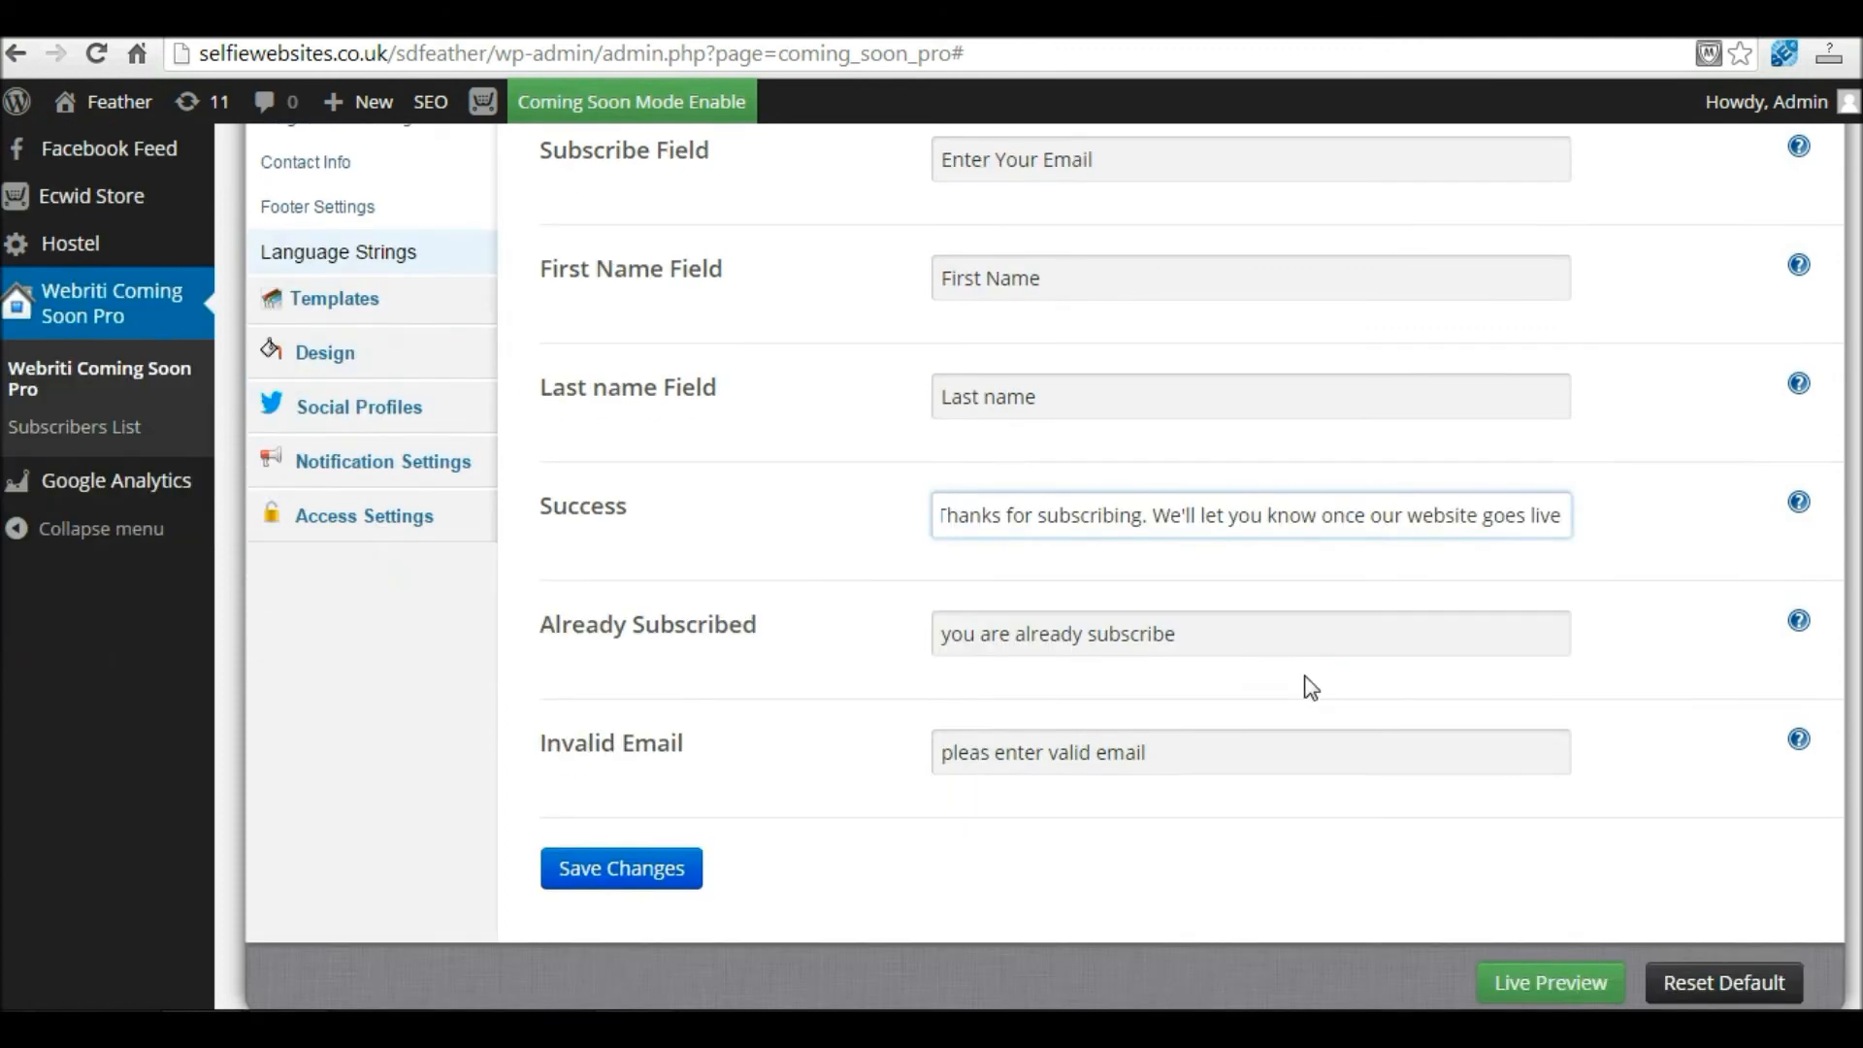
pyautogui.click(547, 621)
# Step: Correct the Invalid Email message to 'please enter valid email' and save the language strings
pyautogui.moveTo(548, 621); pyautogui.dragTo(790, 621)
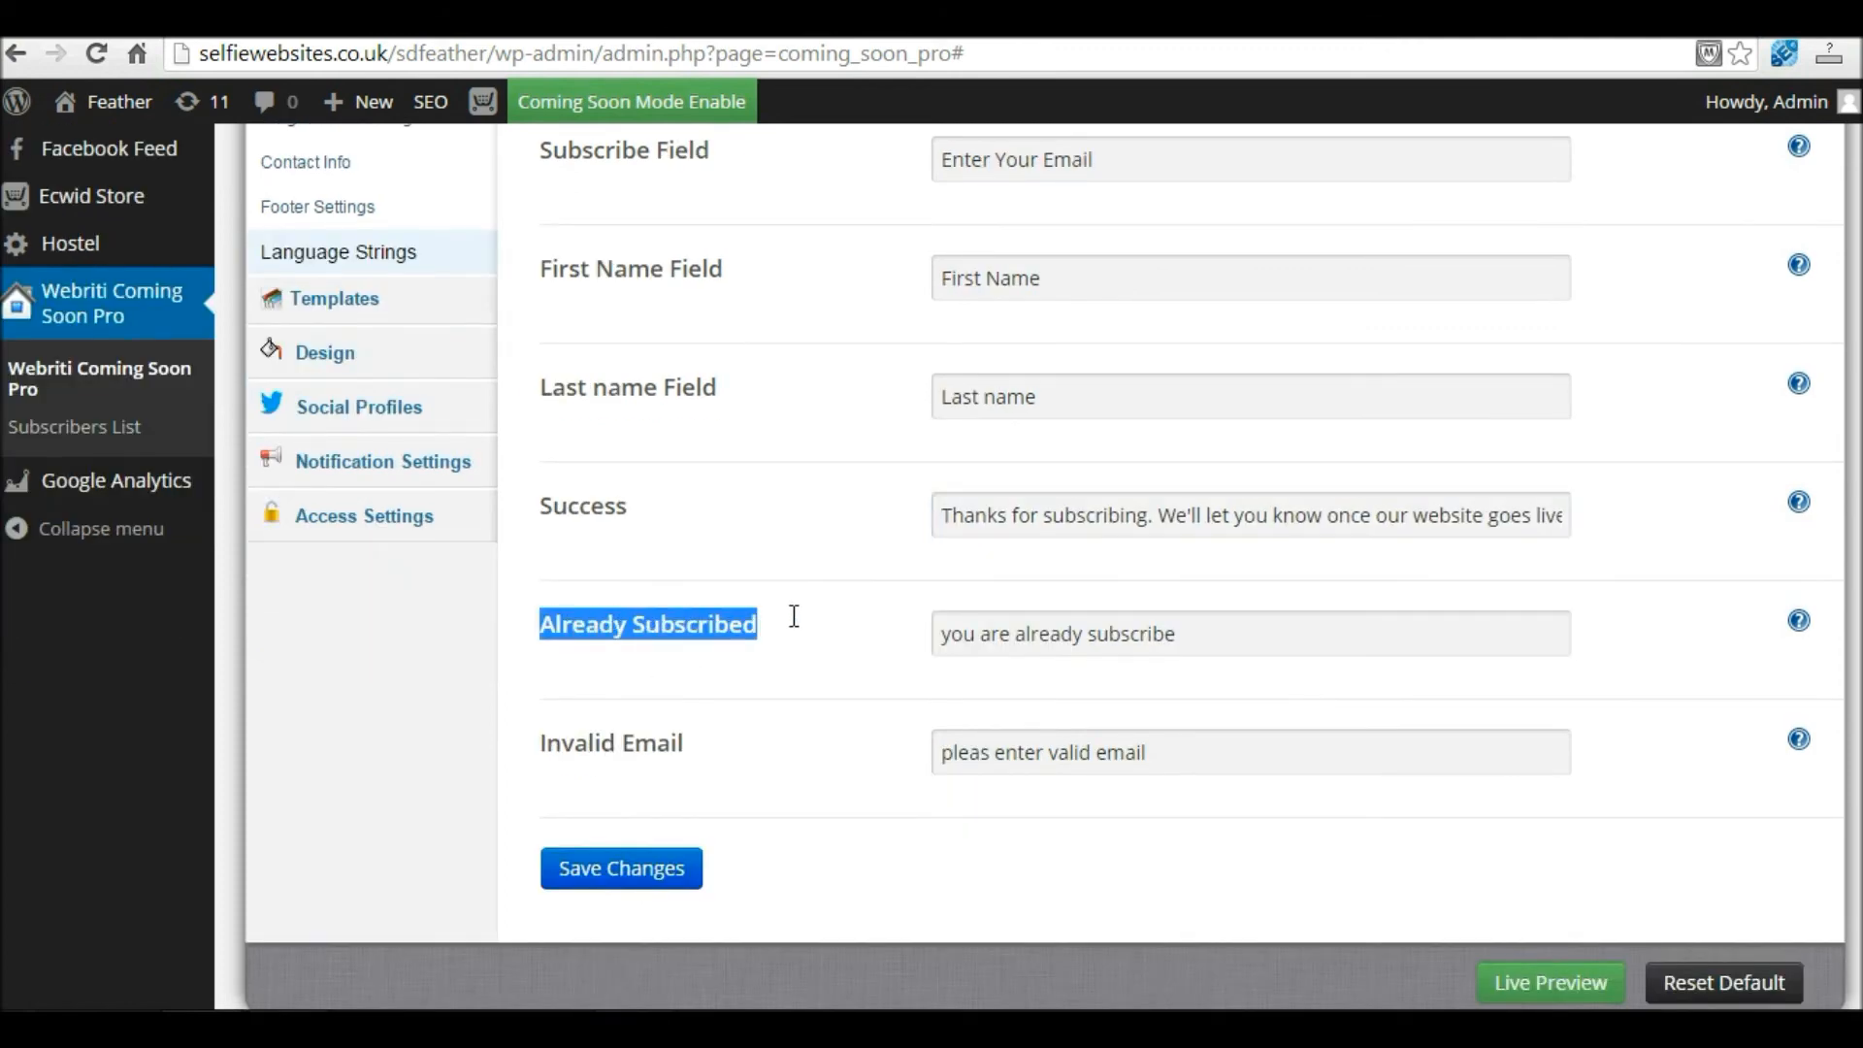
pyautogui.moveTo(1194, 631); pyautogui.dragTo(951, 634)
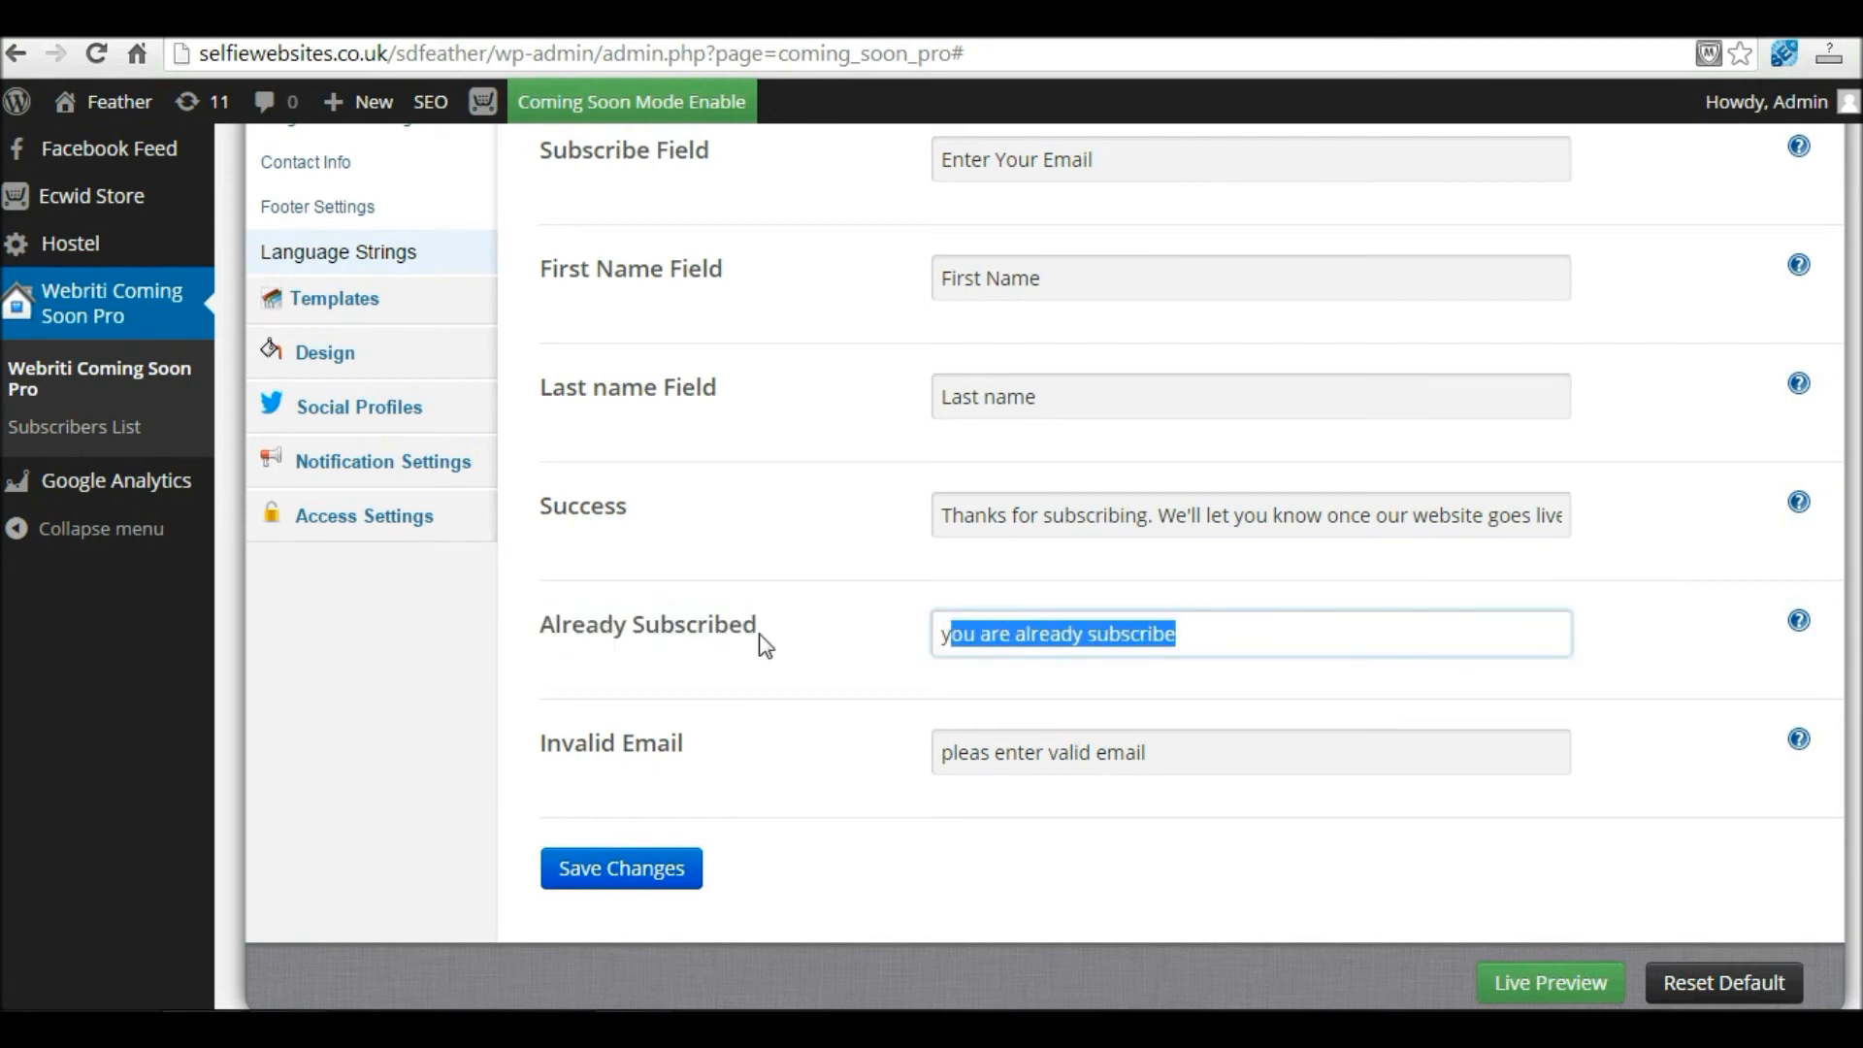
pyautogui.click(131, 432)
pyautogui.moveTo(1219, 632); pyautogui.dragTo(918, 644)
pyautogui.moveTo(1224, 754); pyautogui.dragTo(902, 760)
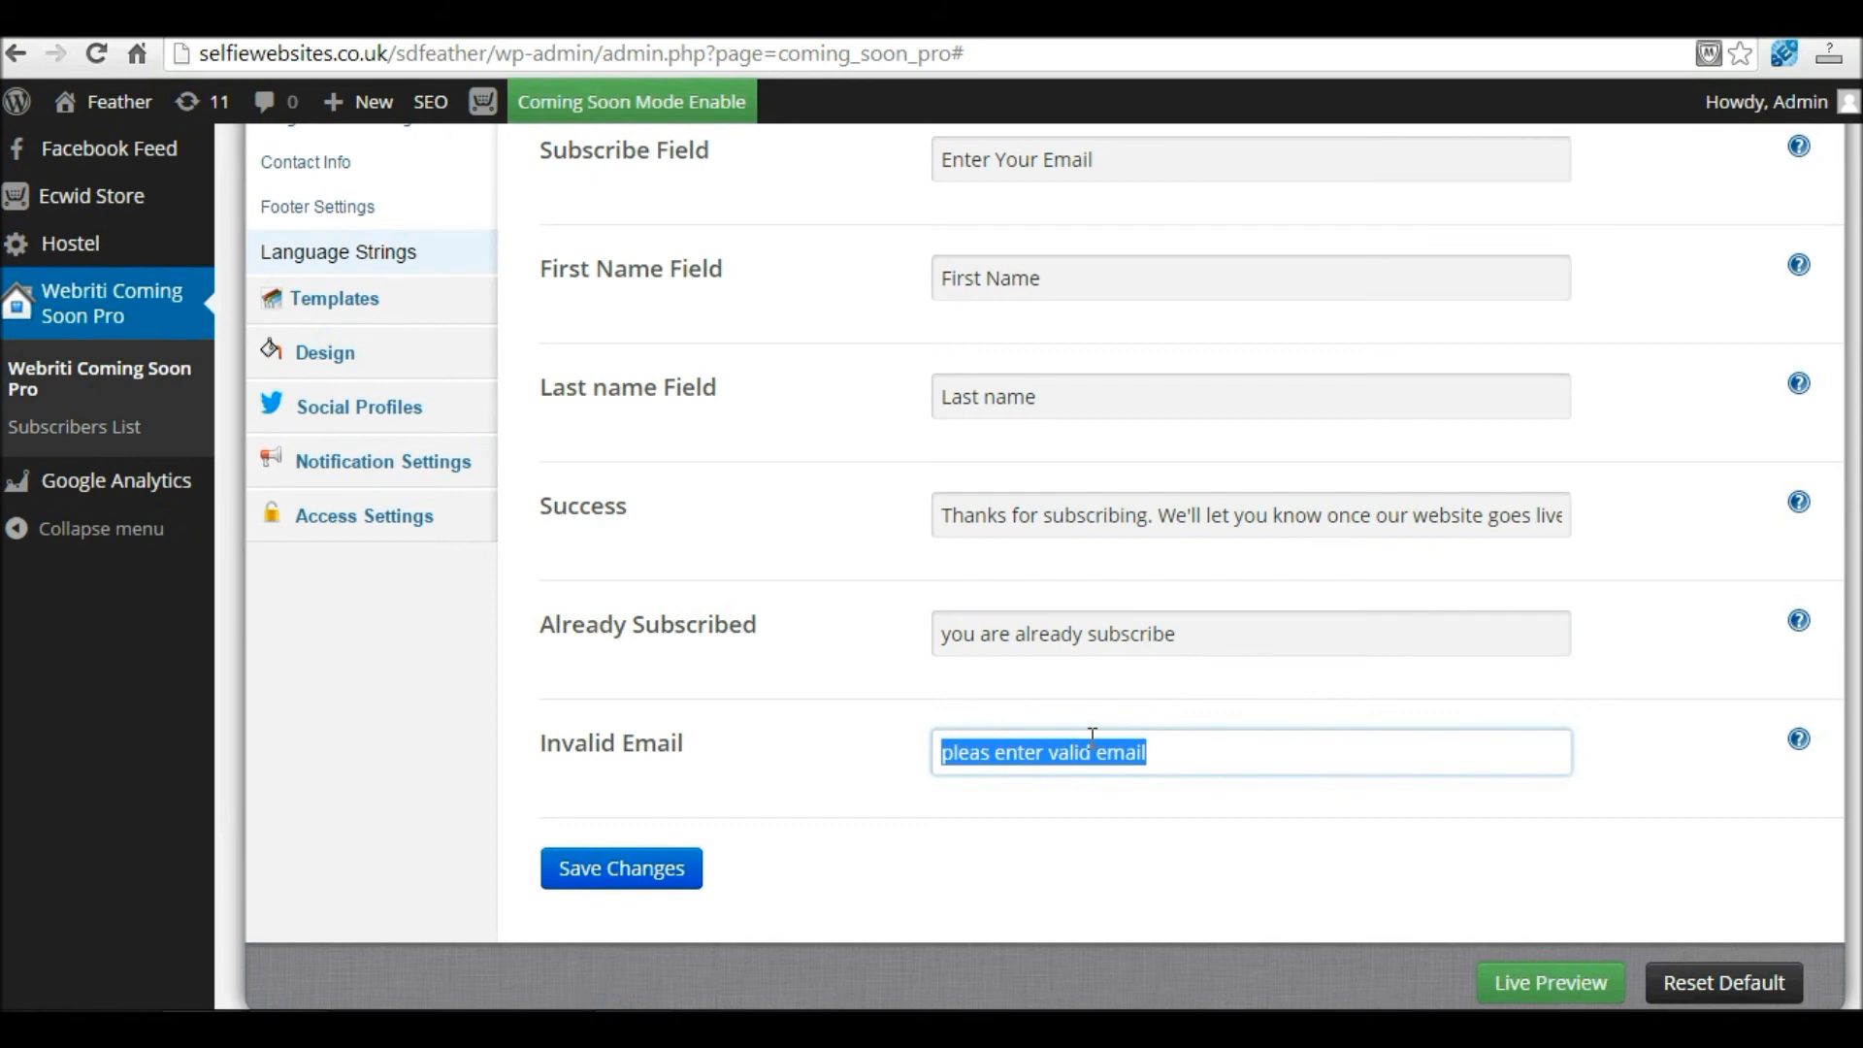
pyautogui.click(987, 753)
pyautogui.write('e')
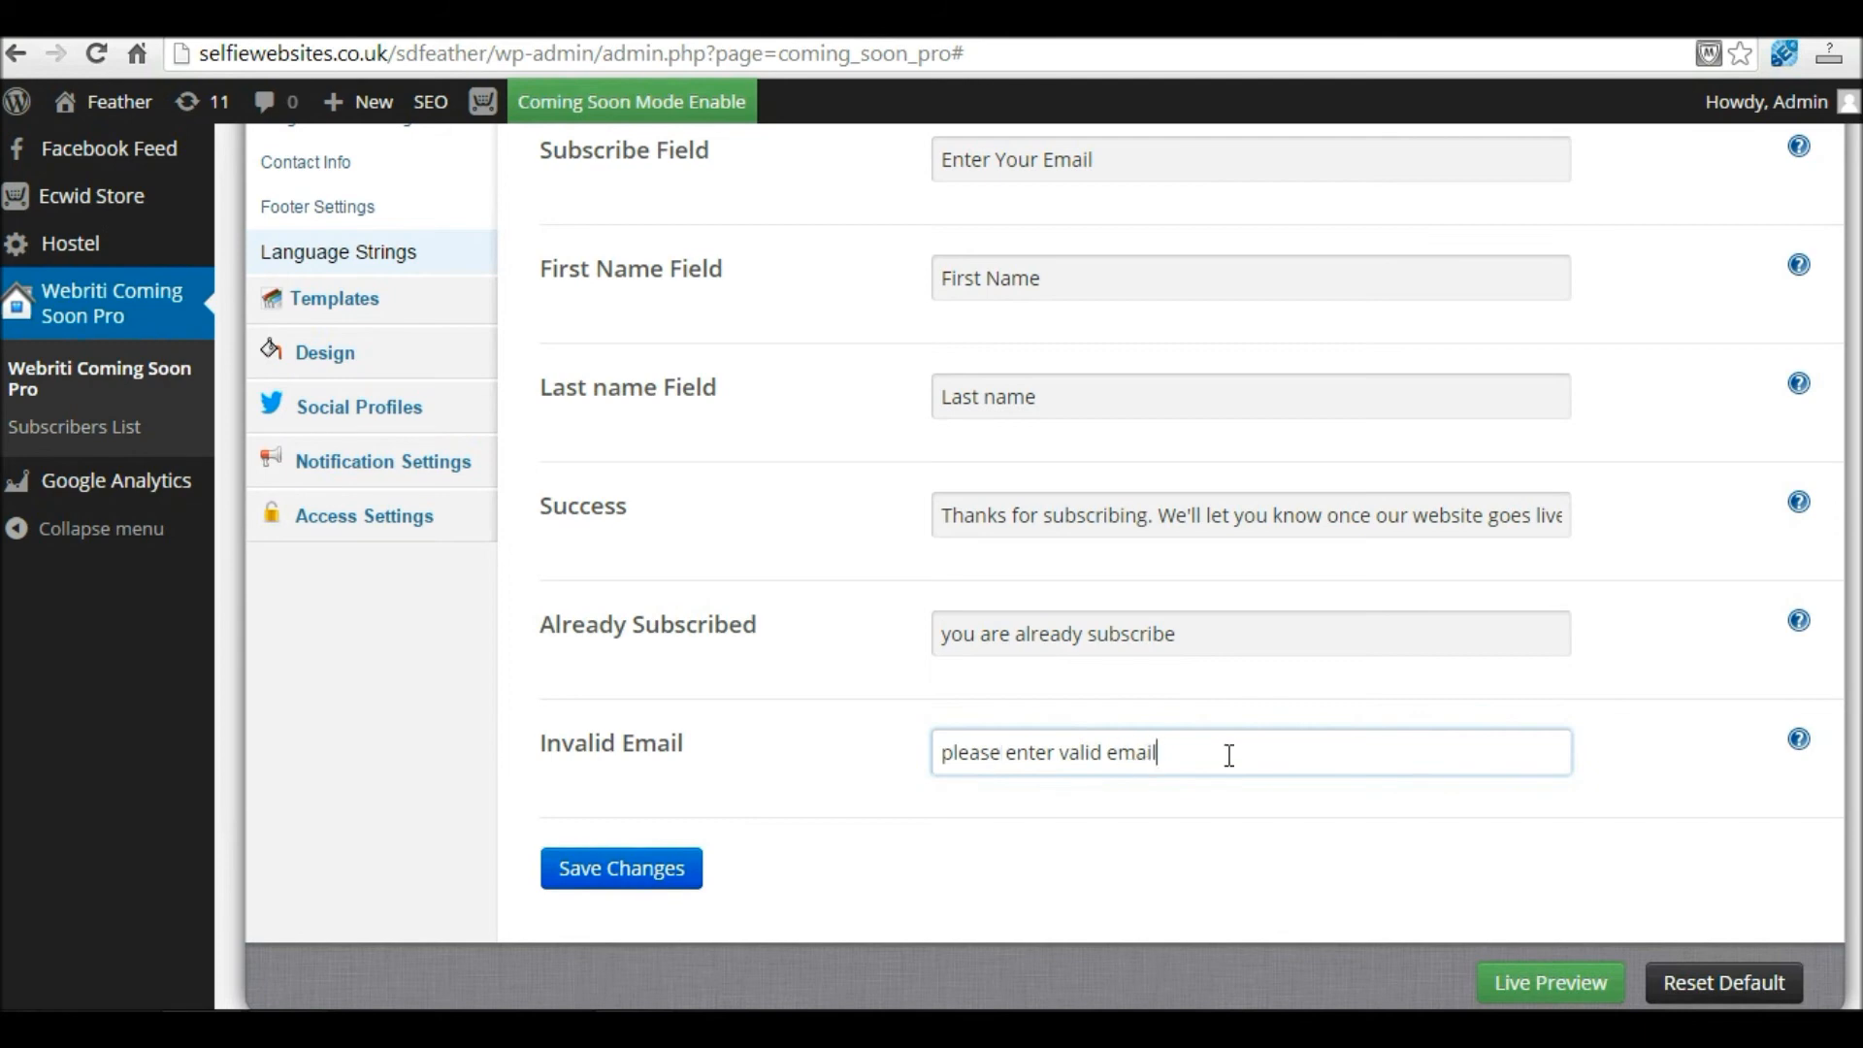
pyautogui.click(616, 866)
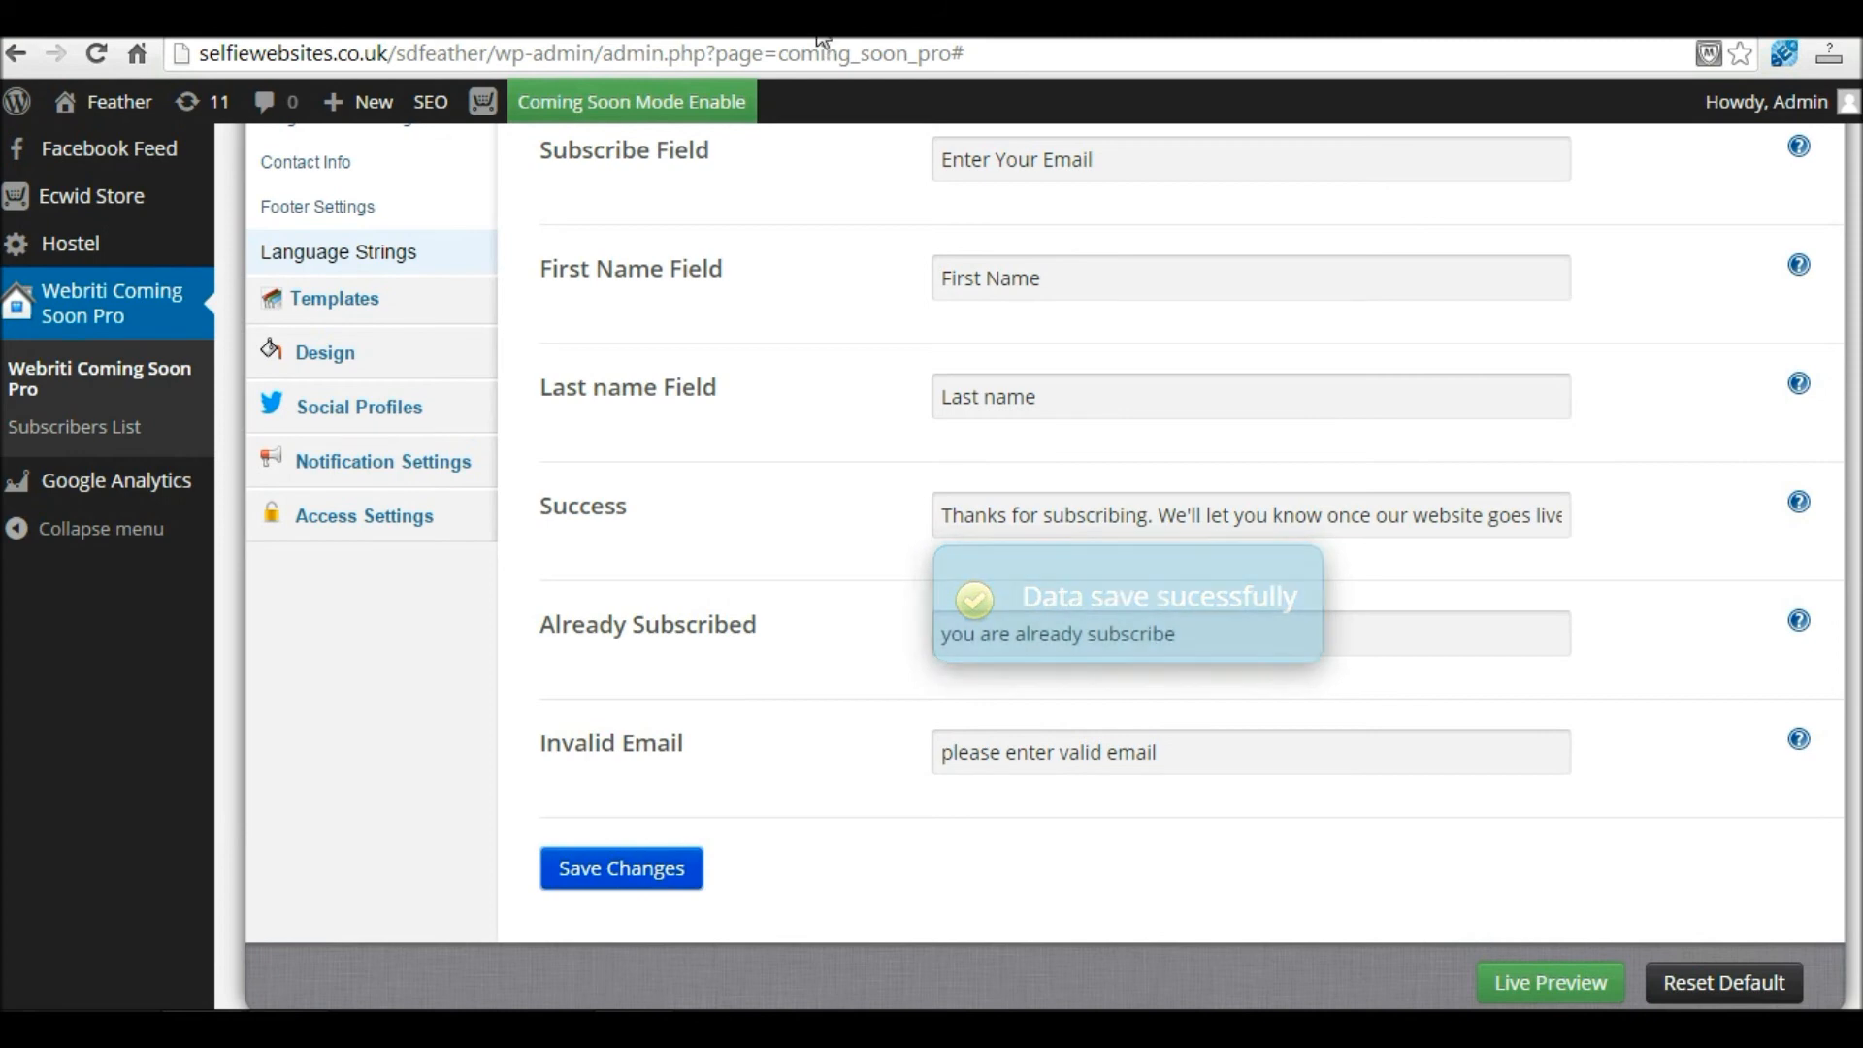
# Step: Open the Live Preview of the coming soon page in a new tab
pyautogui.rightClick(1570, 984)
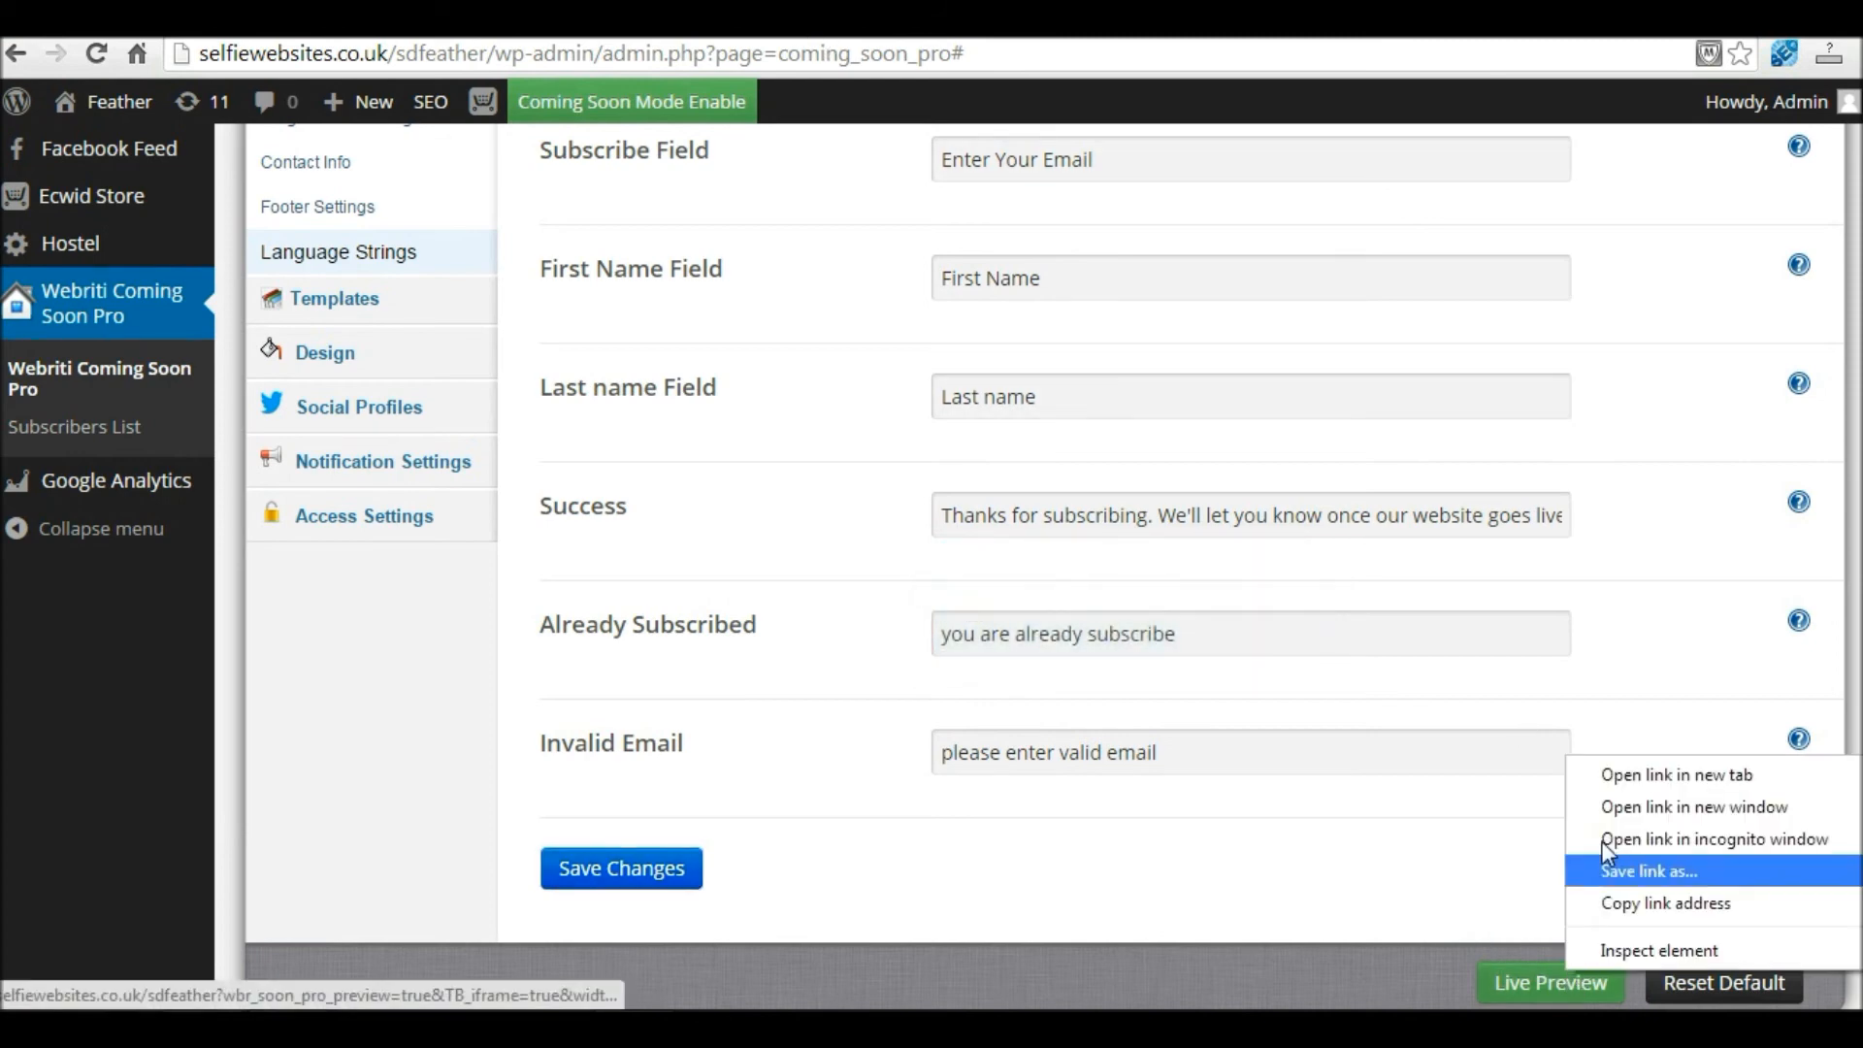
pyautogui.click(1657, 777)
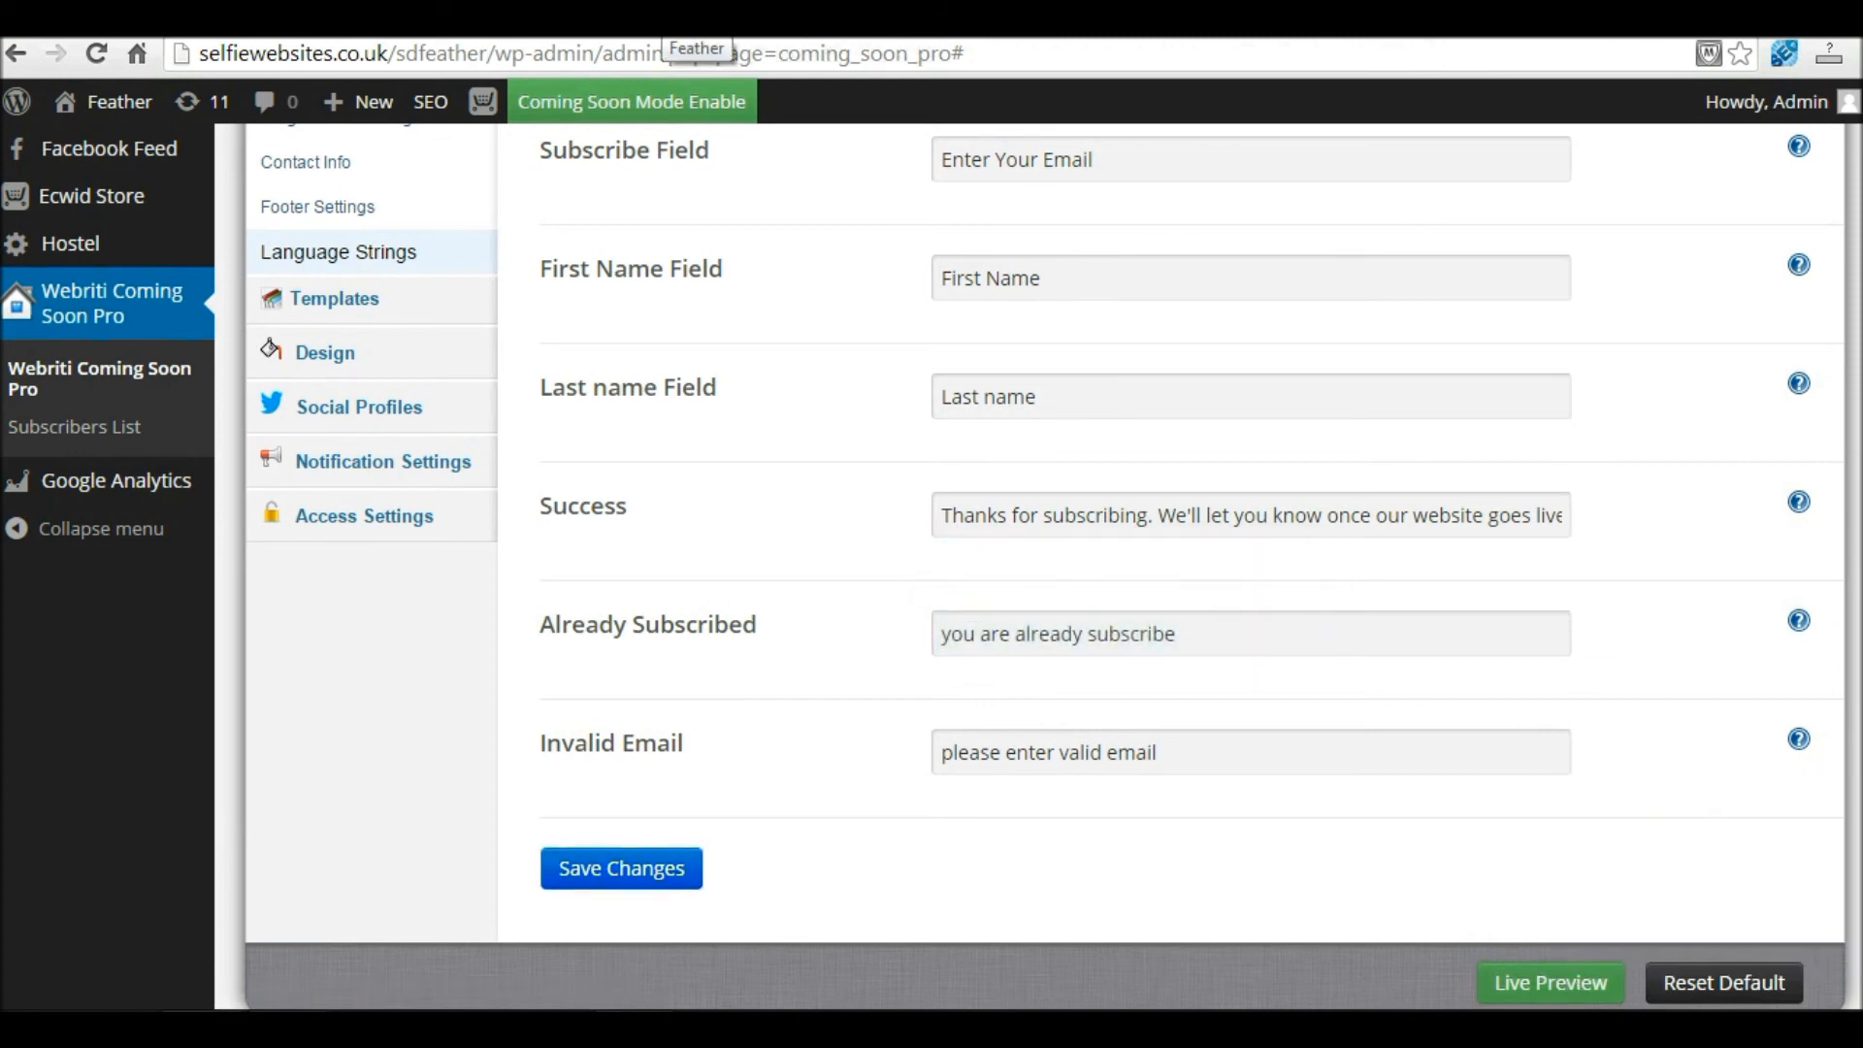
pyautogui.click(666, 21)
# Step: Submit the signup form with the already-registered email, which reports already subscribed
pyautogui.scroll(-2, 856, 192)
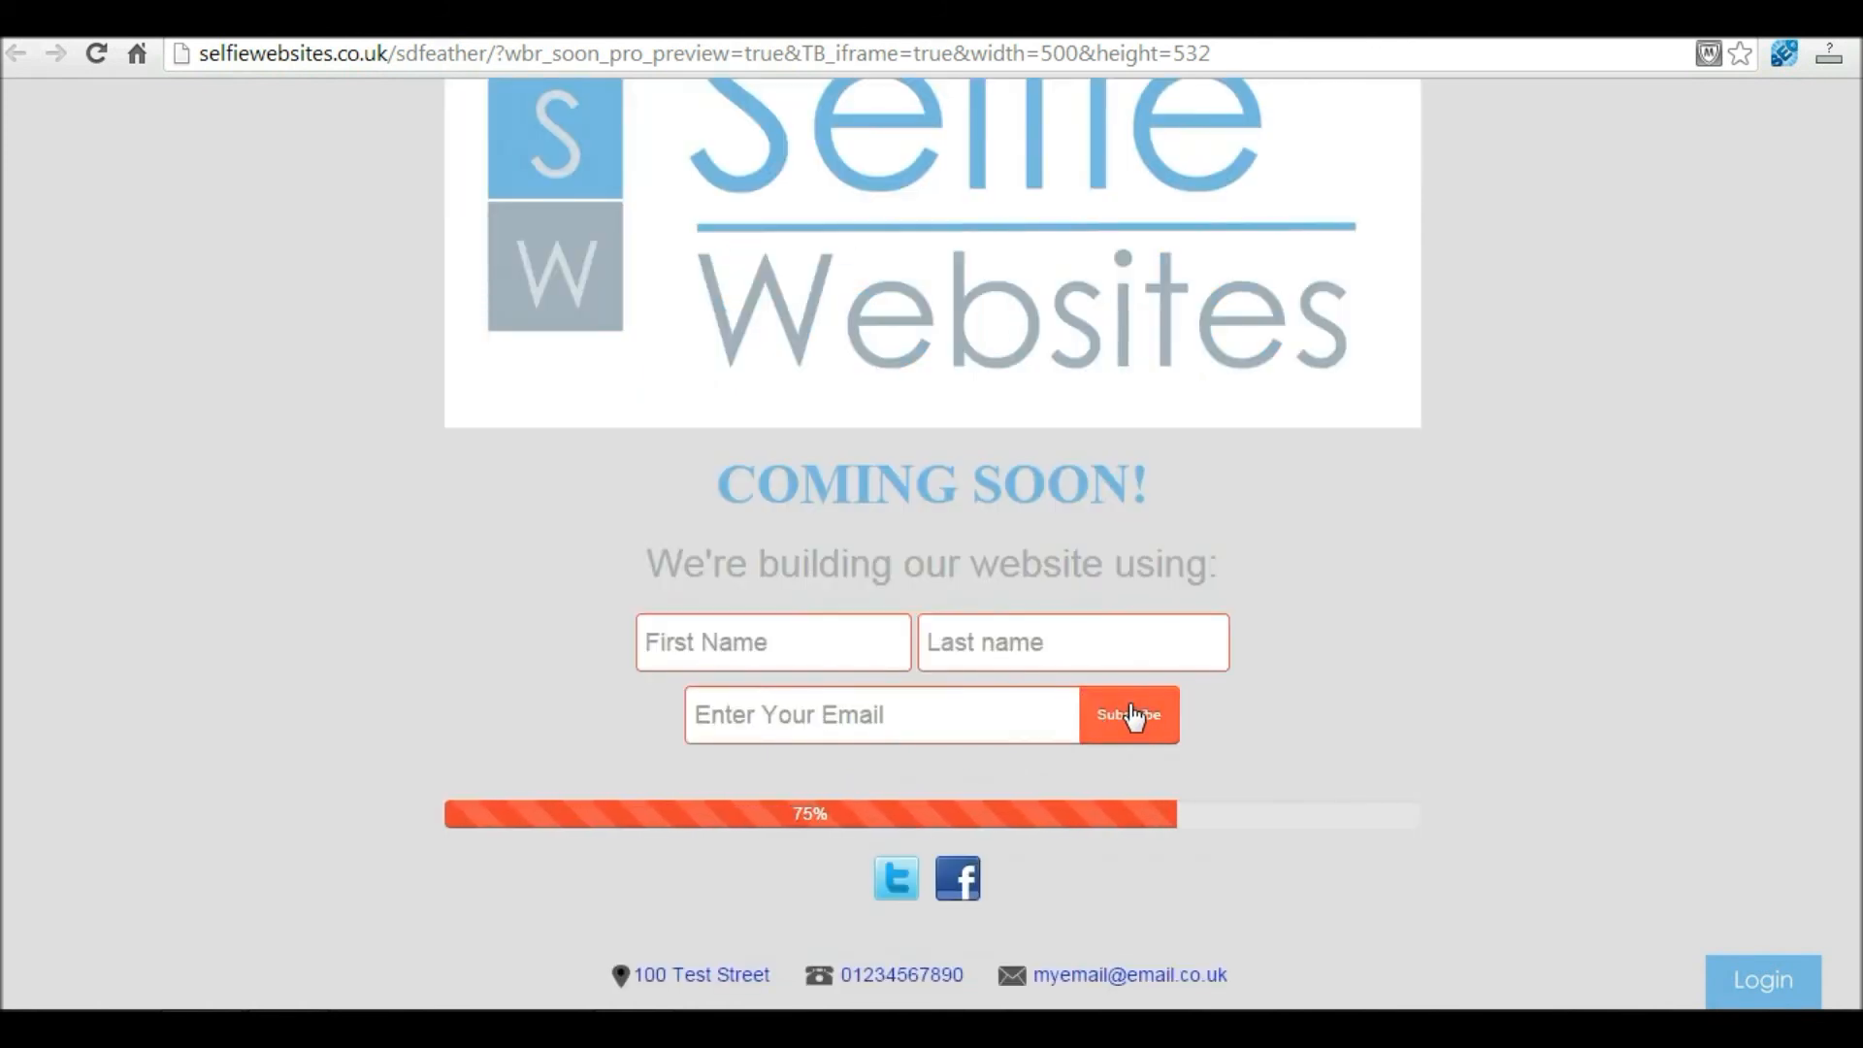
pyautogui.click(804, 651)
pyautogui.press('Tab')
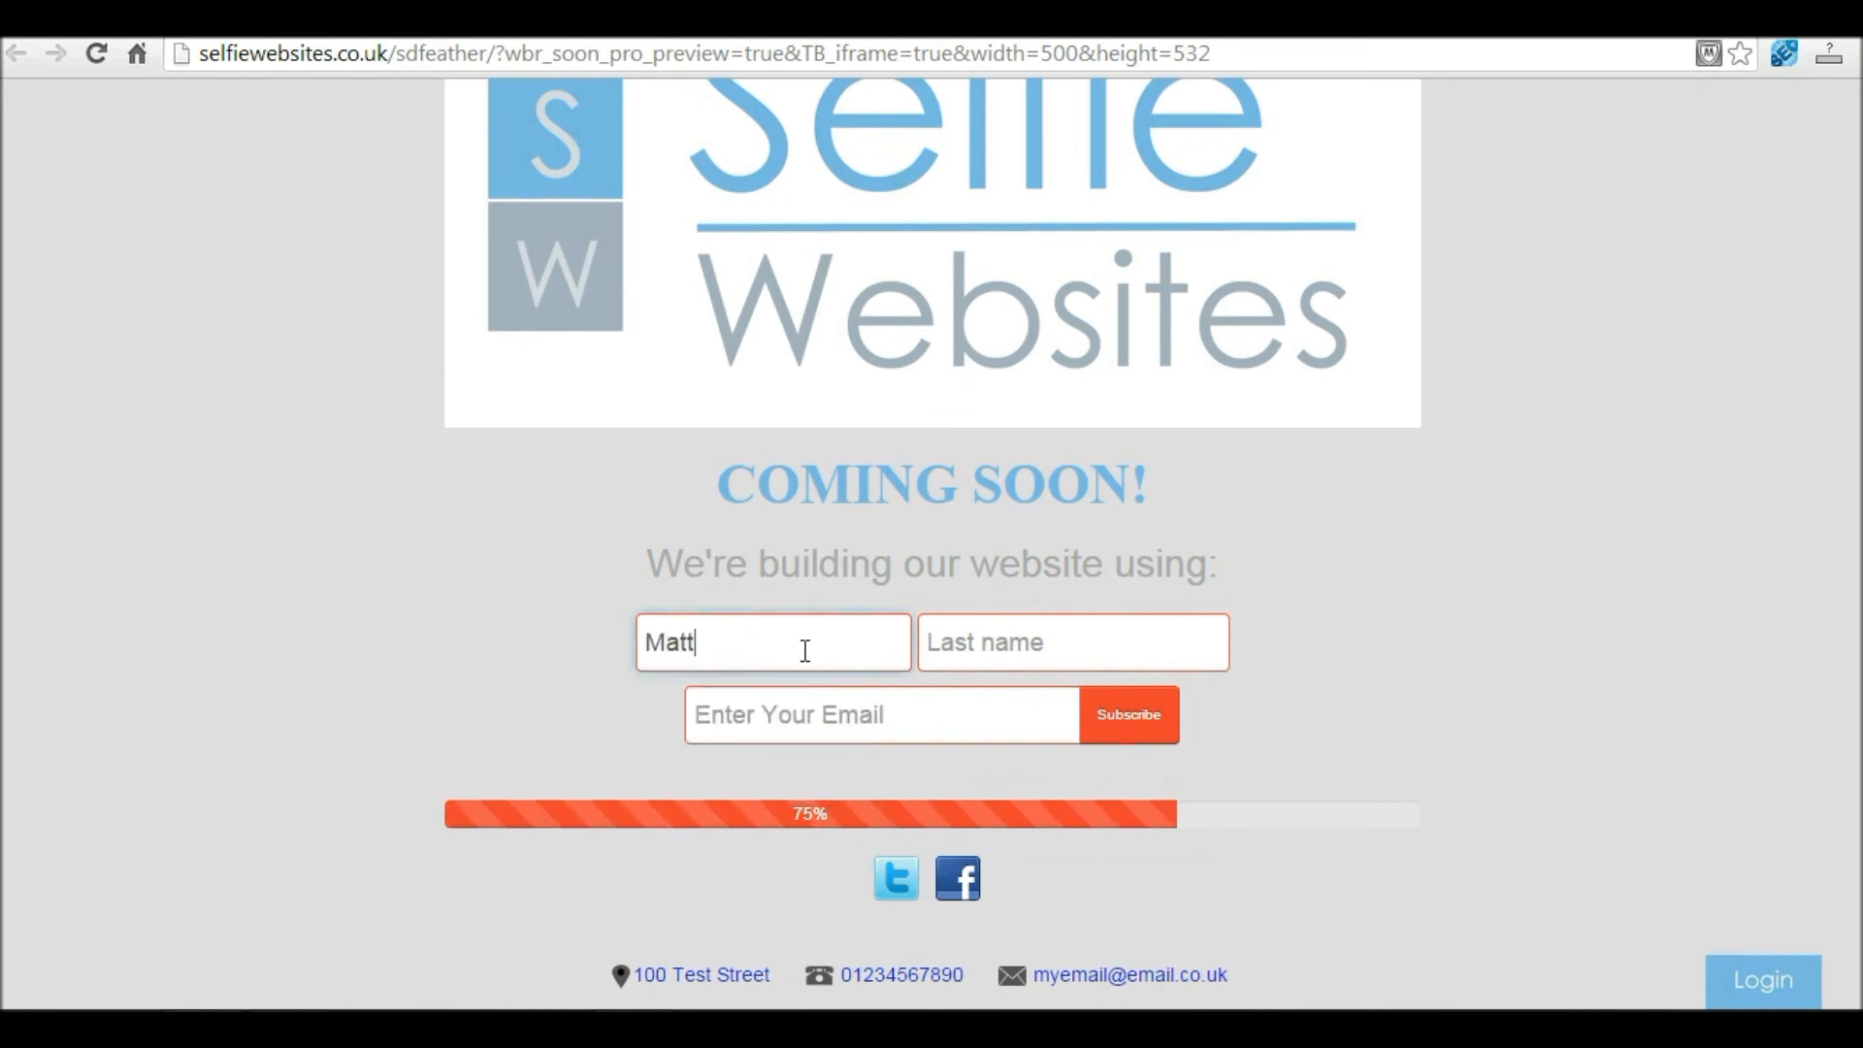
pyautogui.press('Tab')
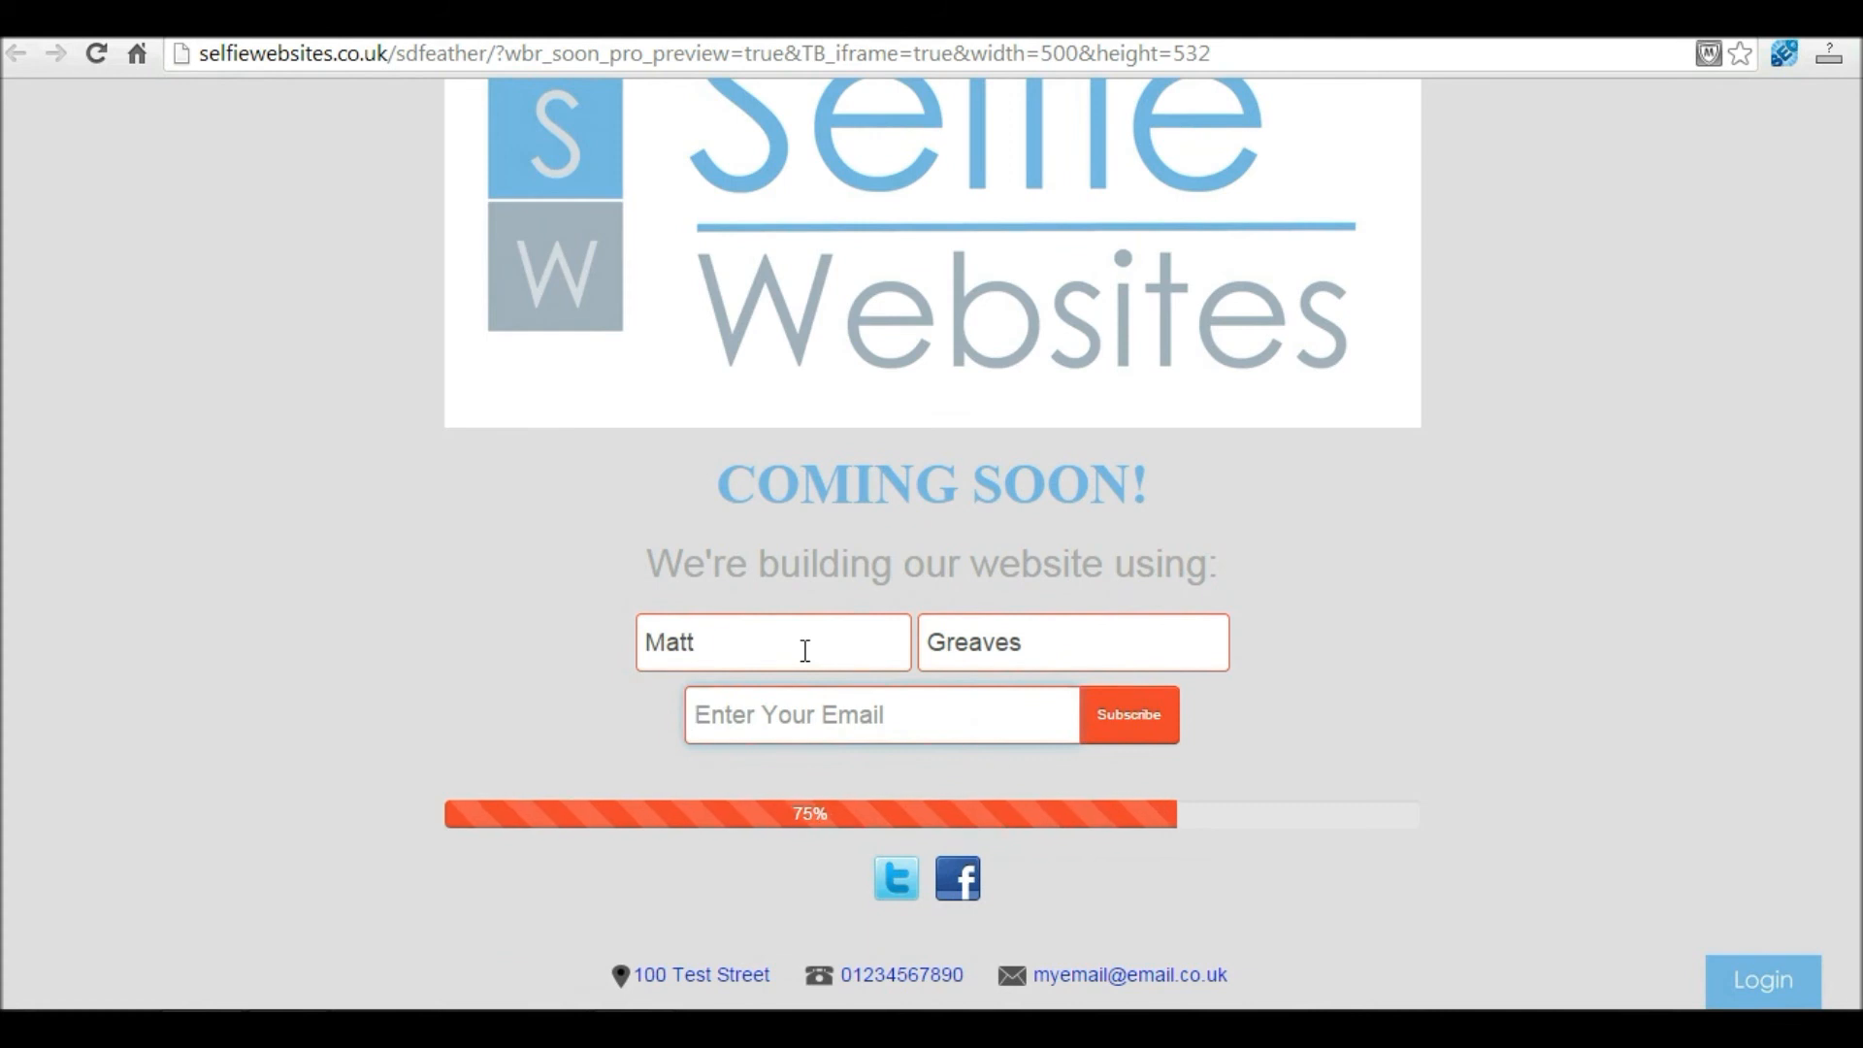
pyautogui.write('info')
pyautogui.press('Down')
pyautogui.press('Return')
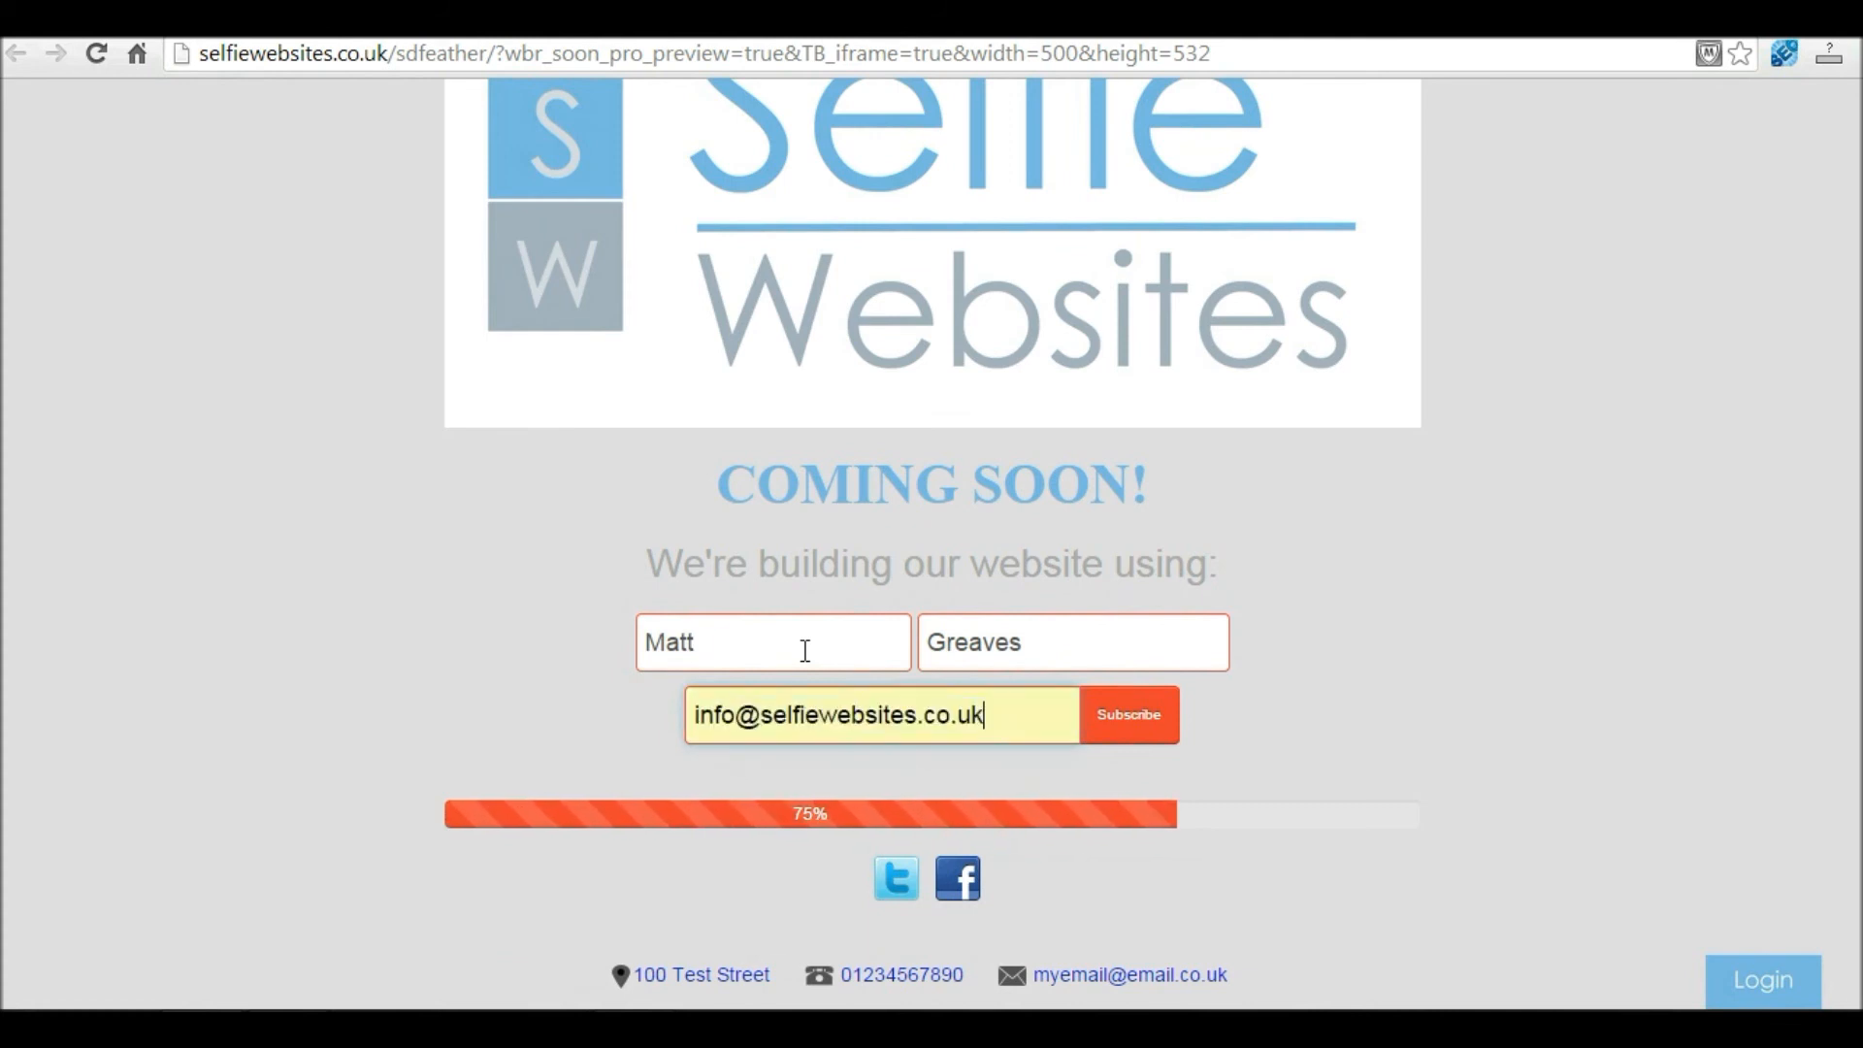
pyautogui.click(1121, 720)
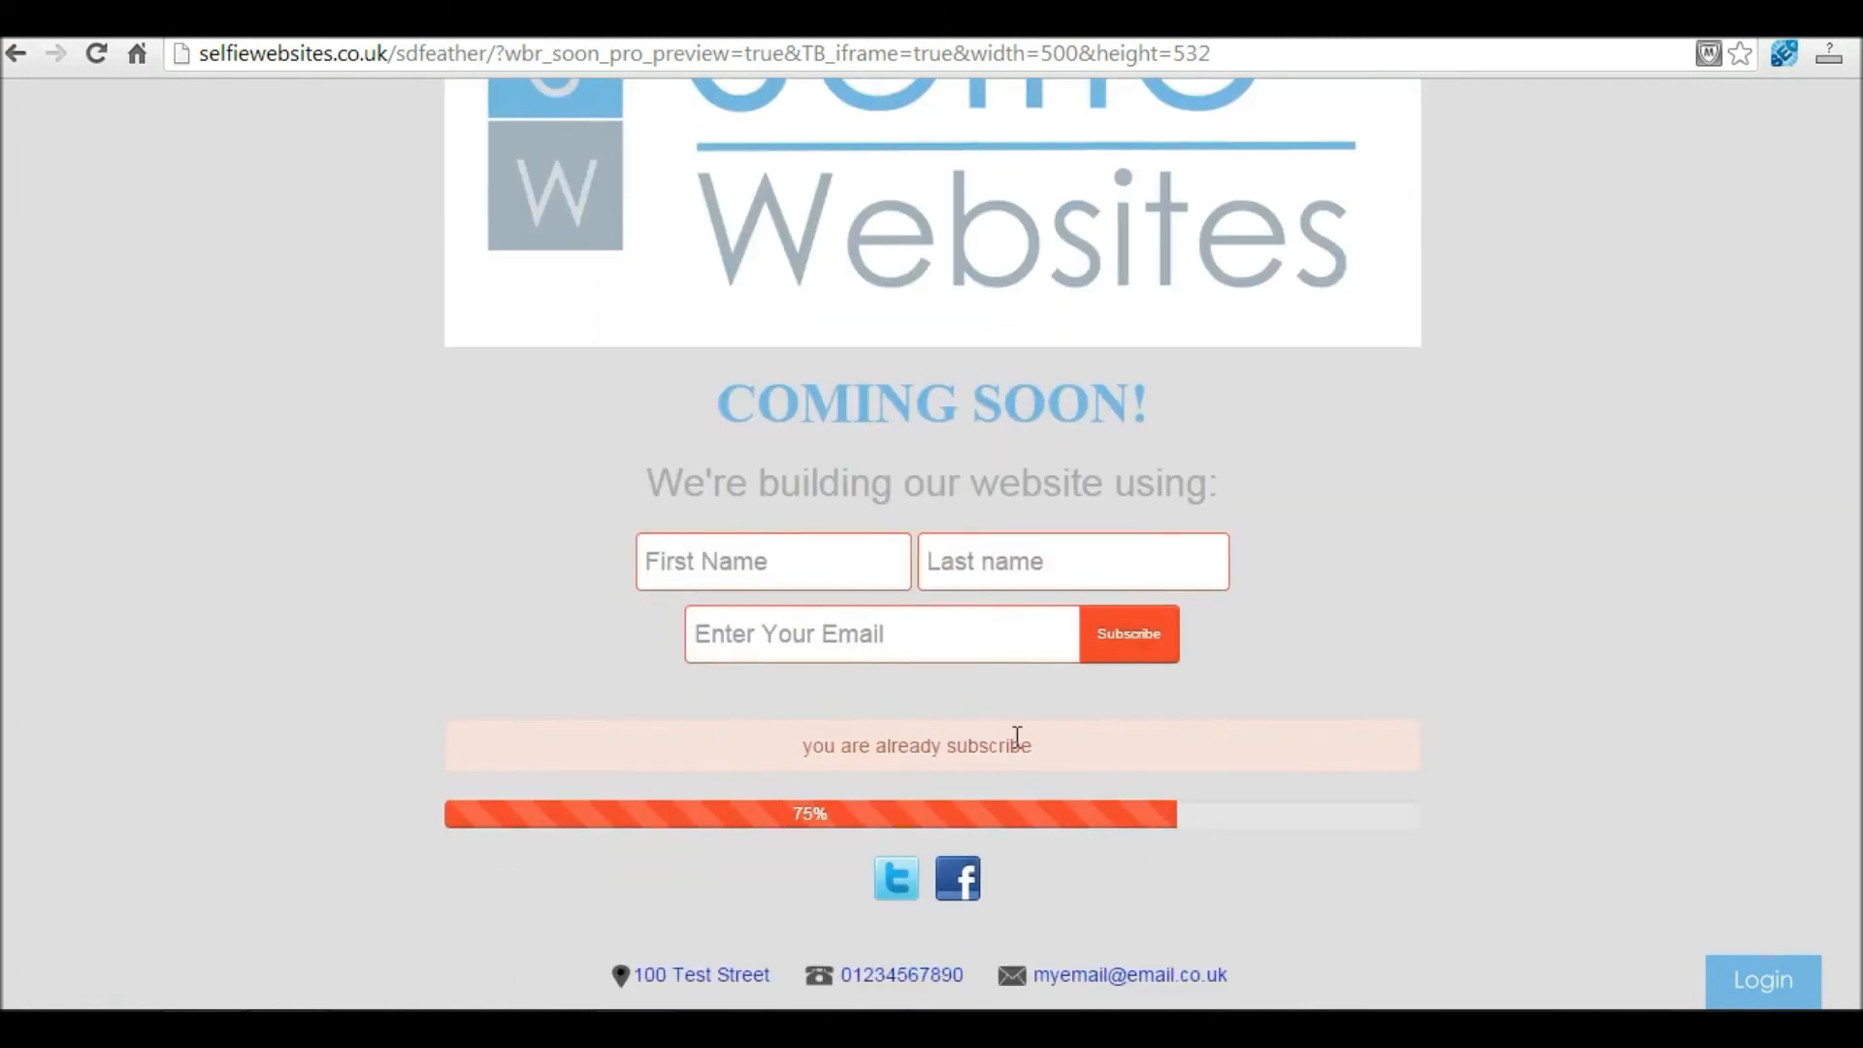
# Step: Resubmit the signup with a new, altered email address until the thanks message appears
pyautogui.click(761, 554)
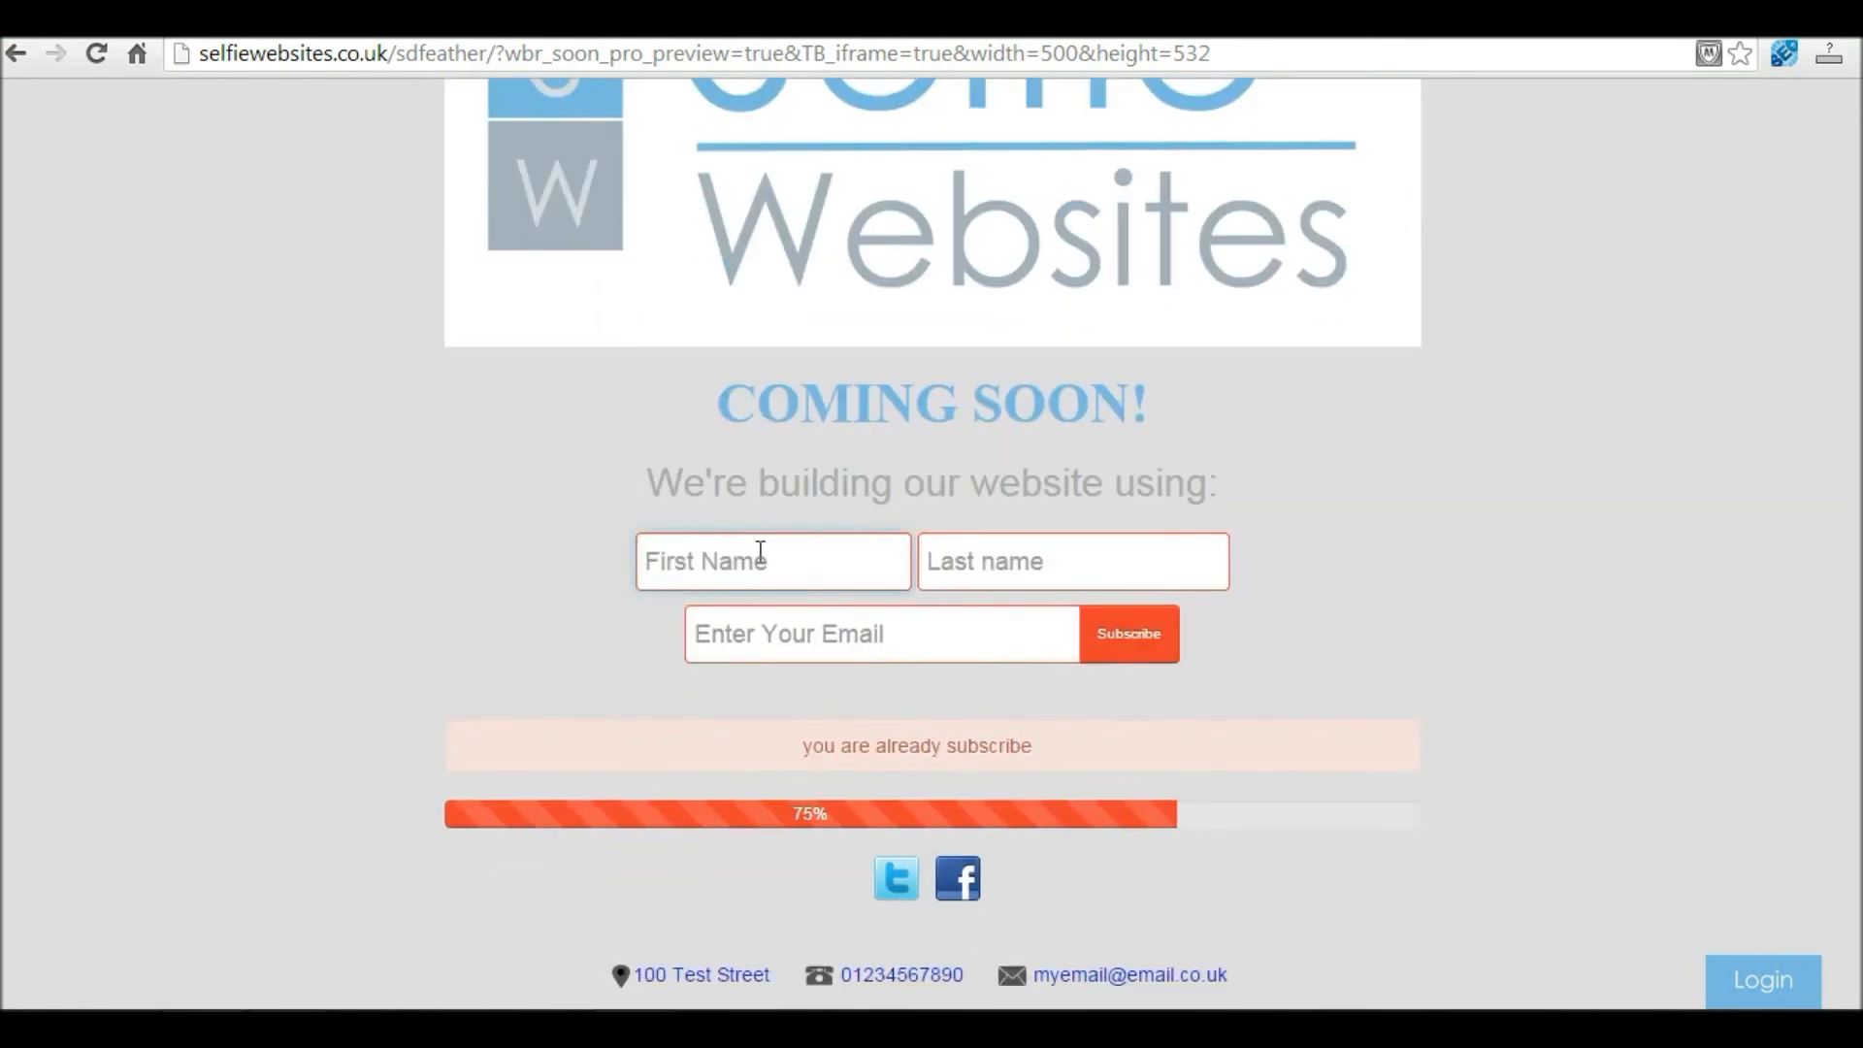
pyautogui.press('Tab')
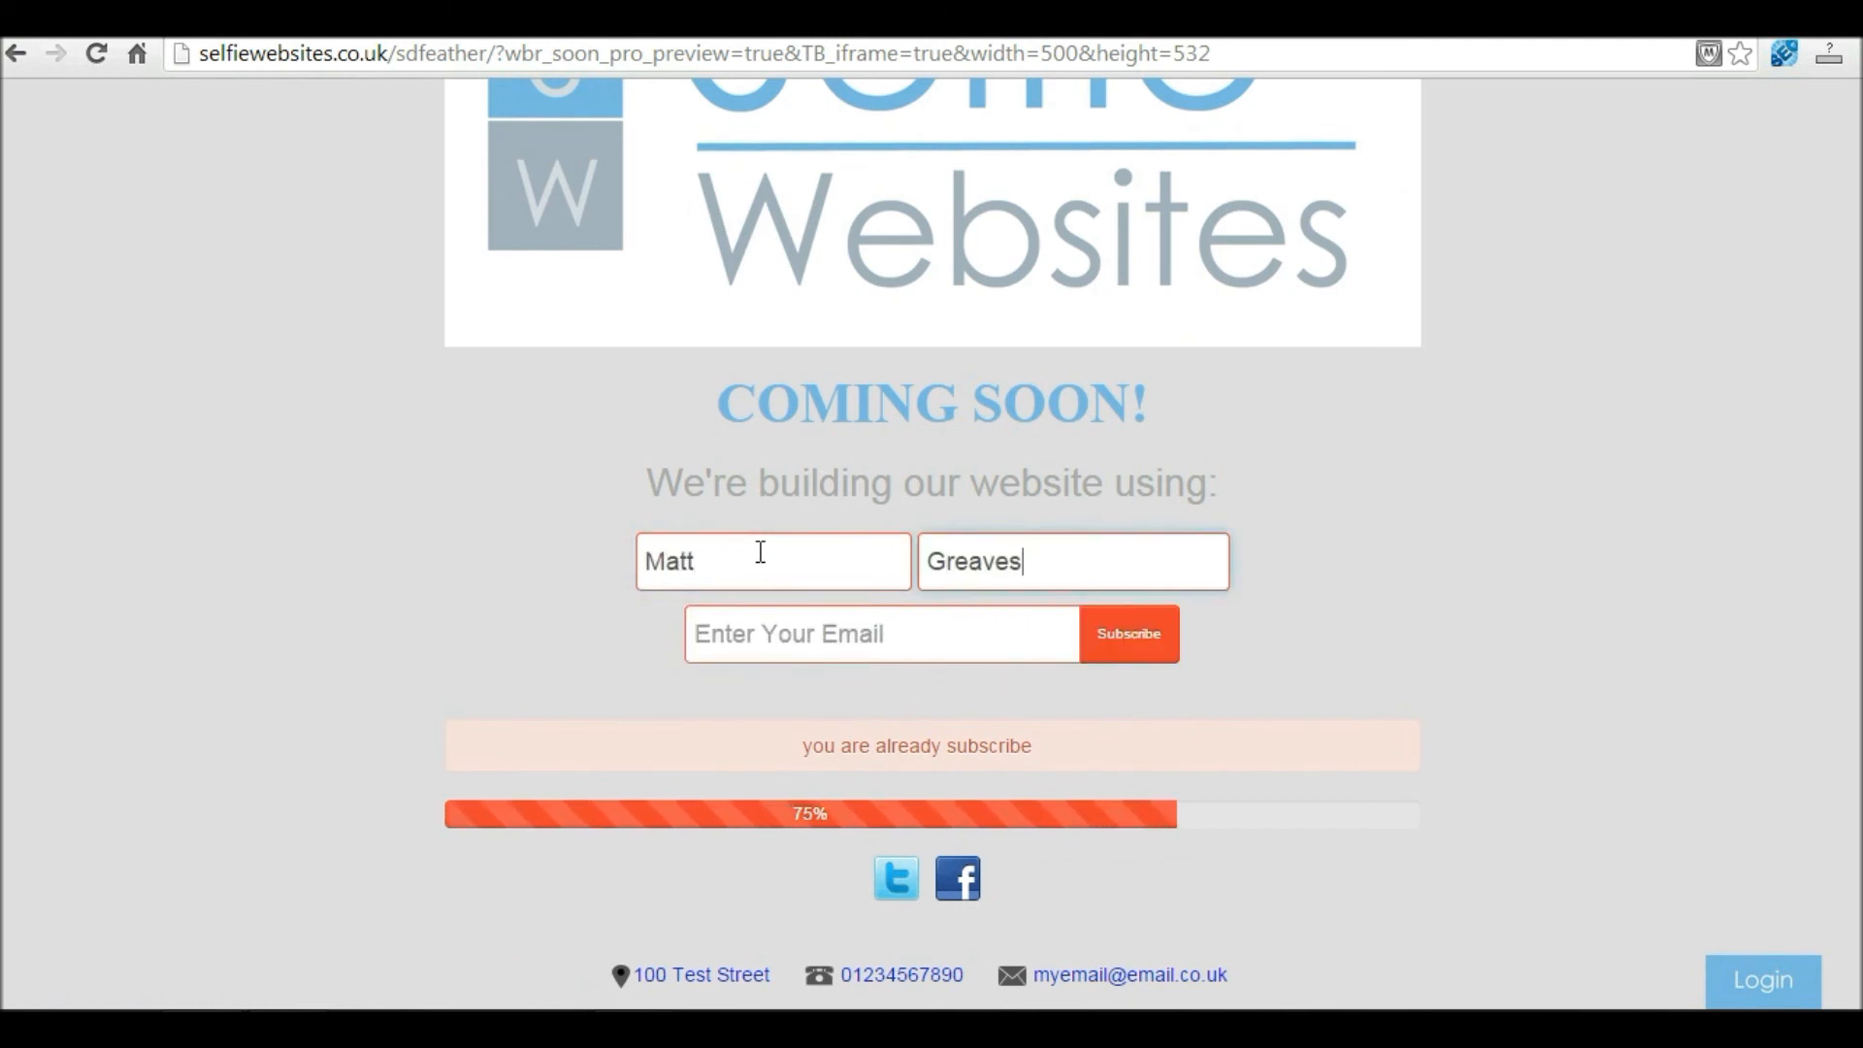
pyautogui.press('Tab')
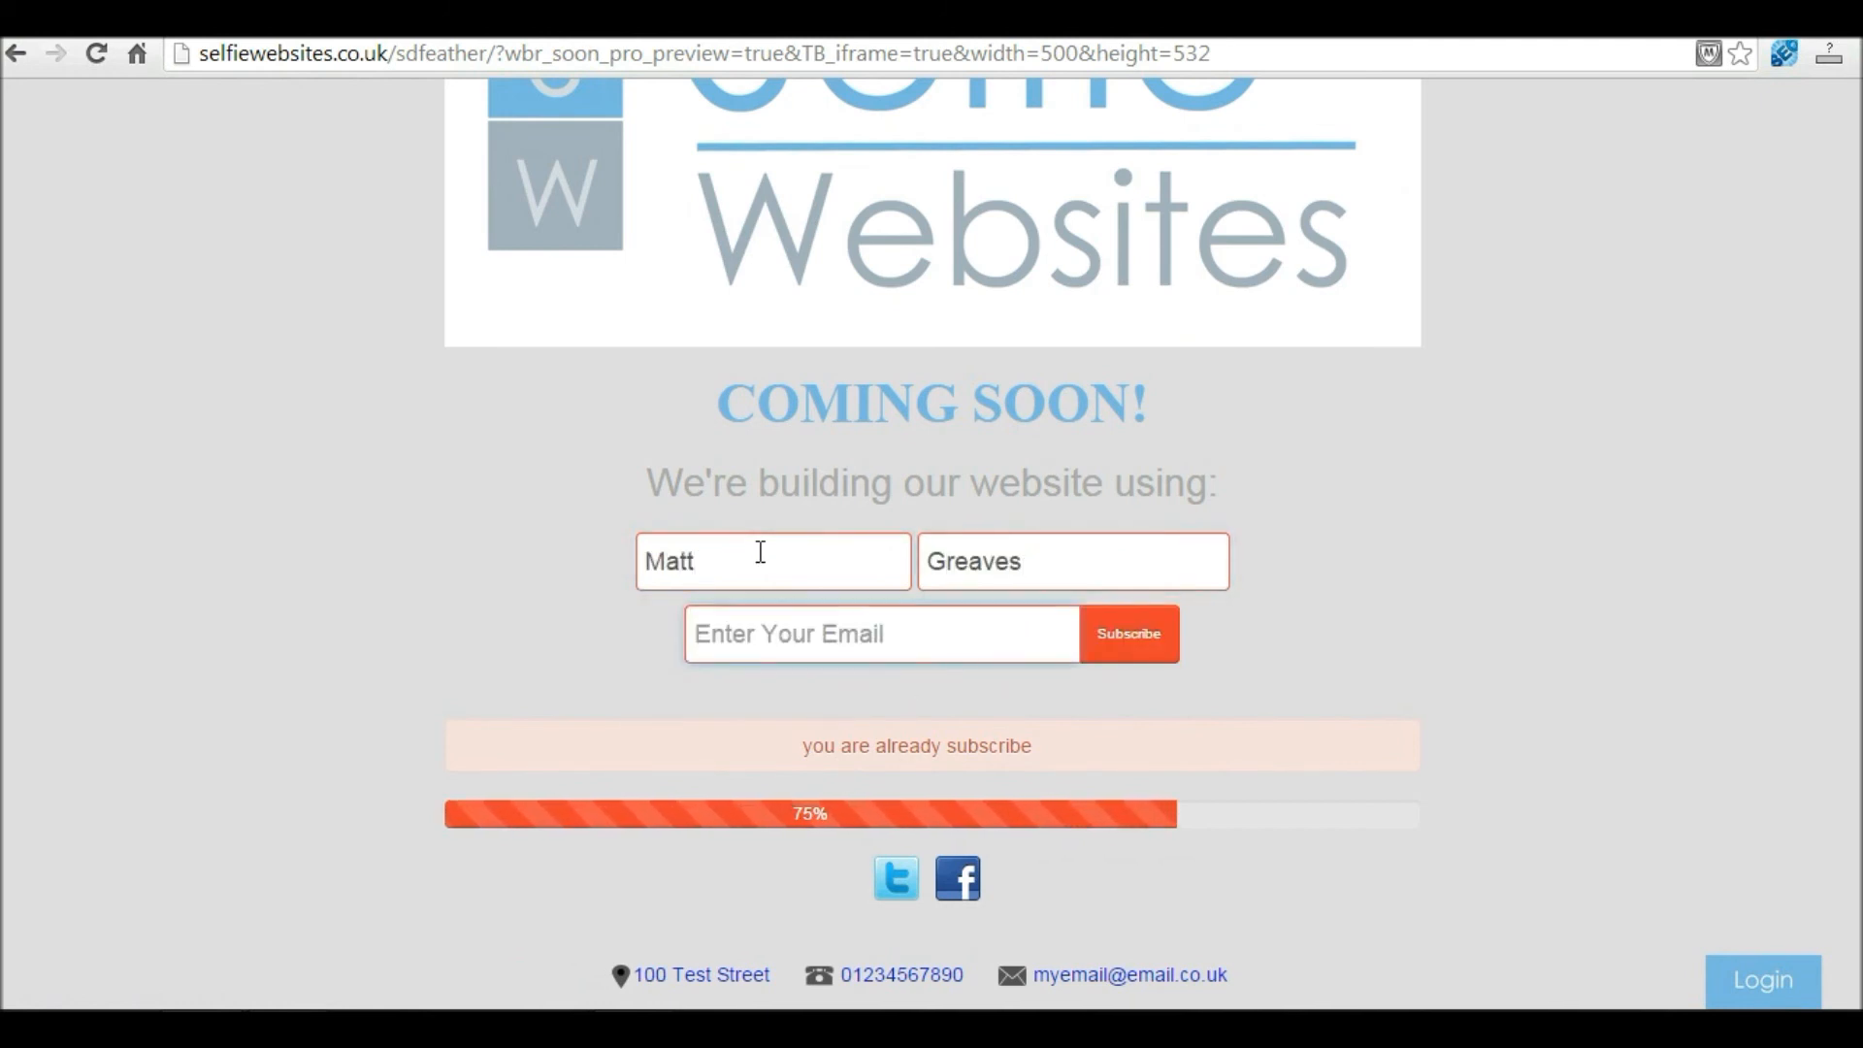
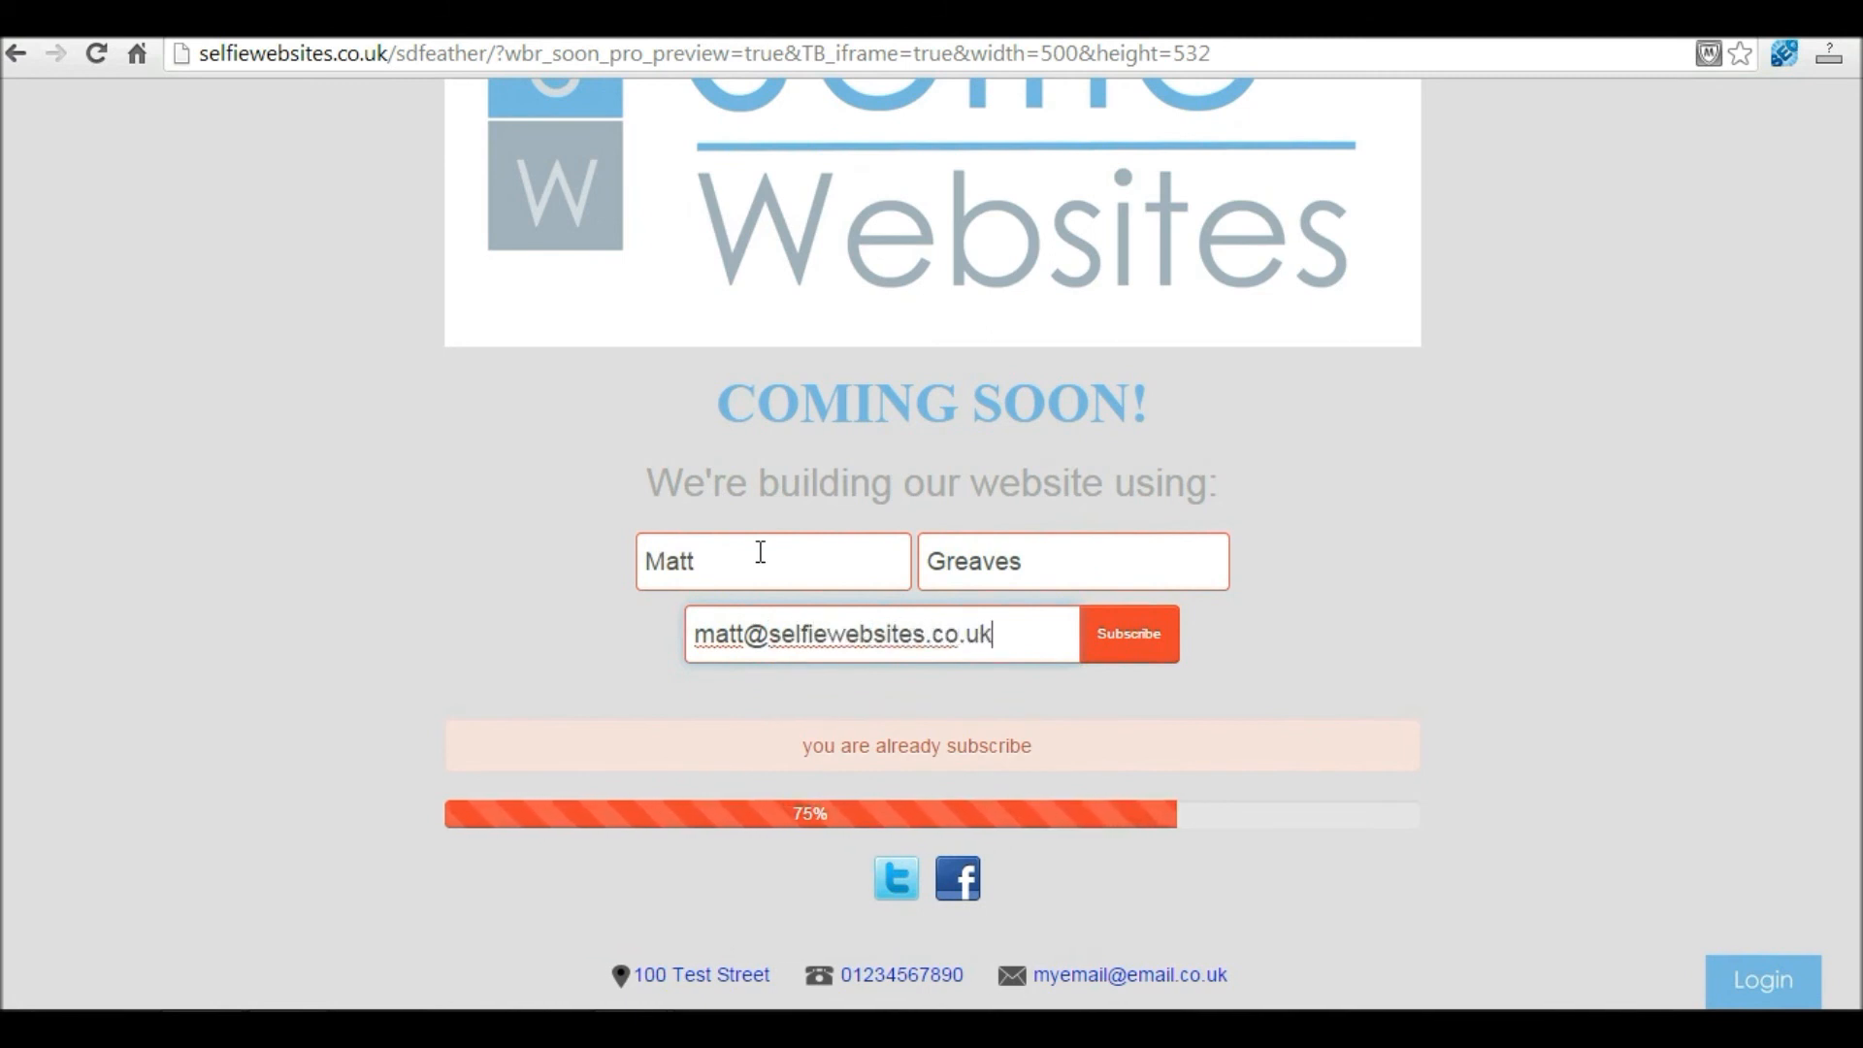
pyautogui.click(1130, 634)
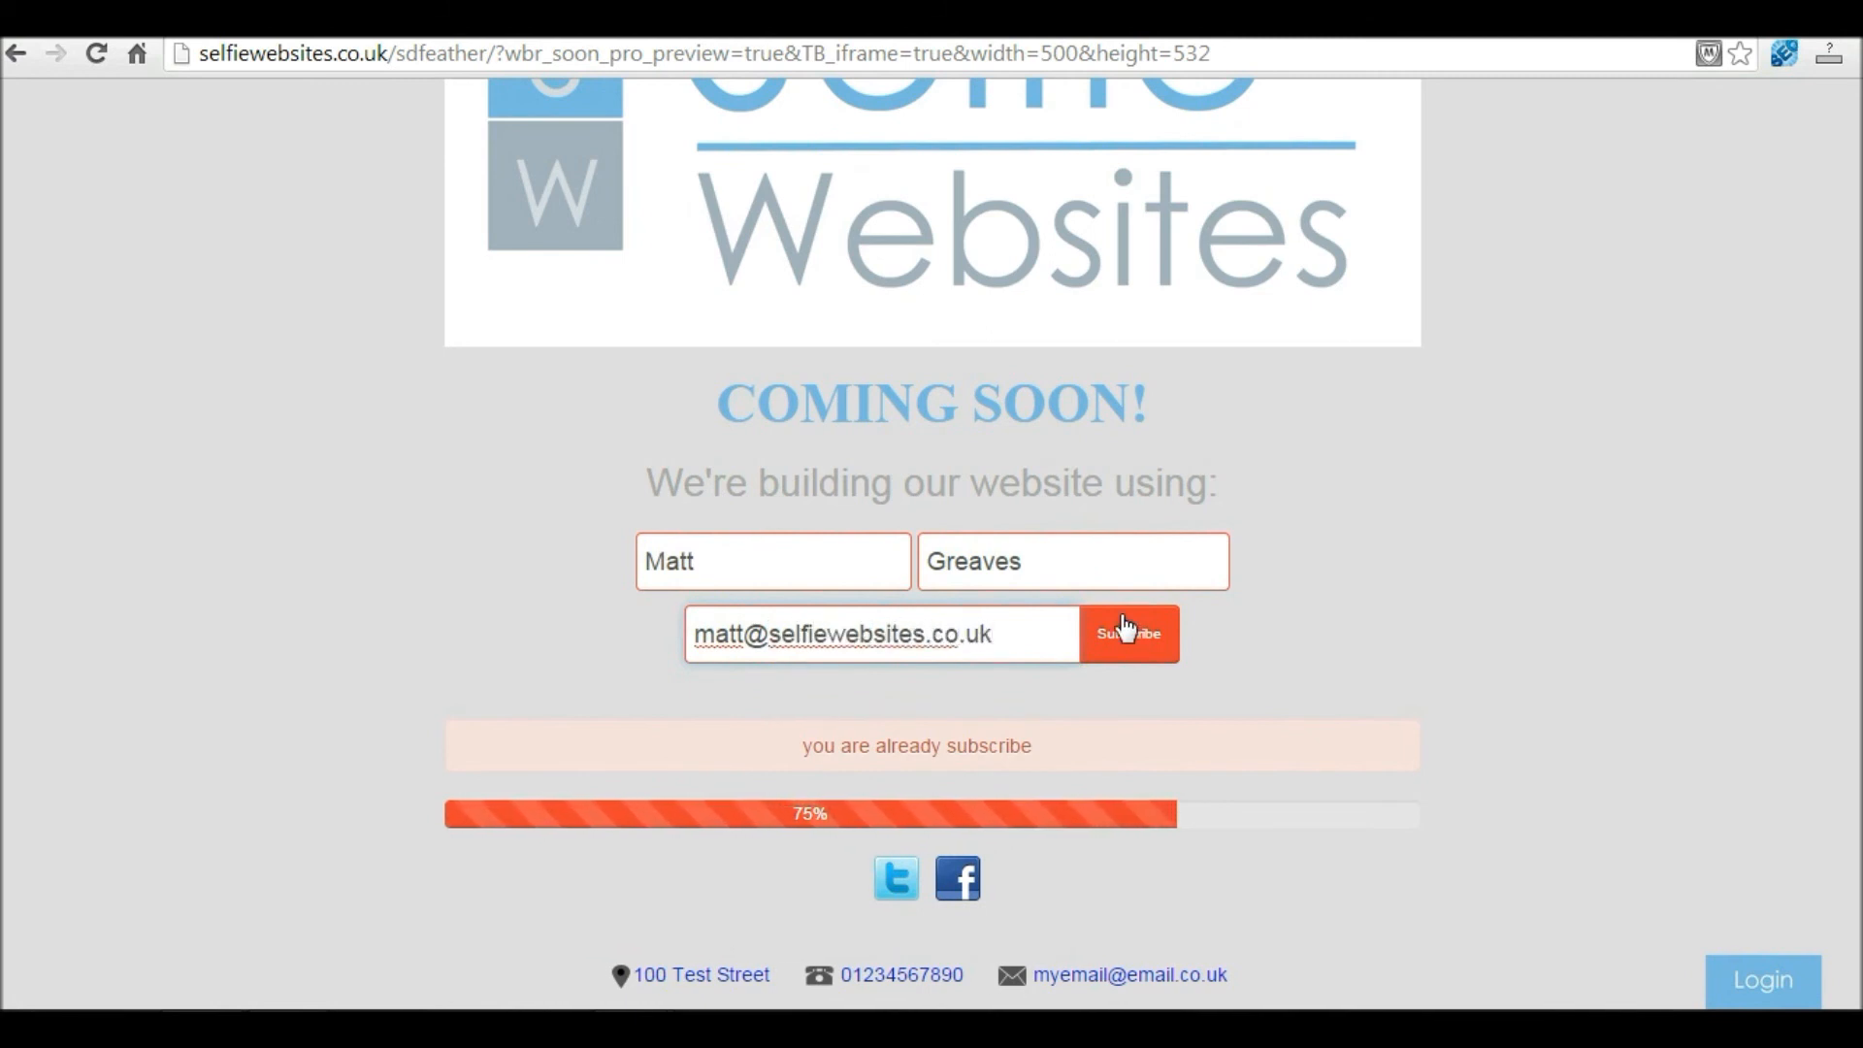
pyautogui.click(749, 633)
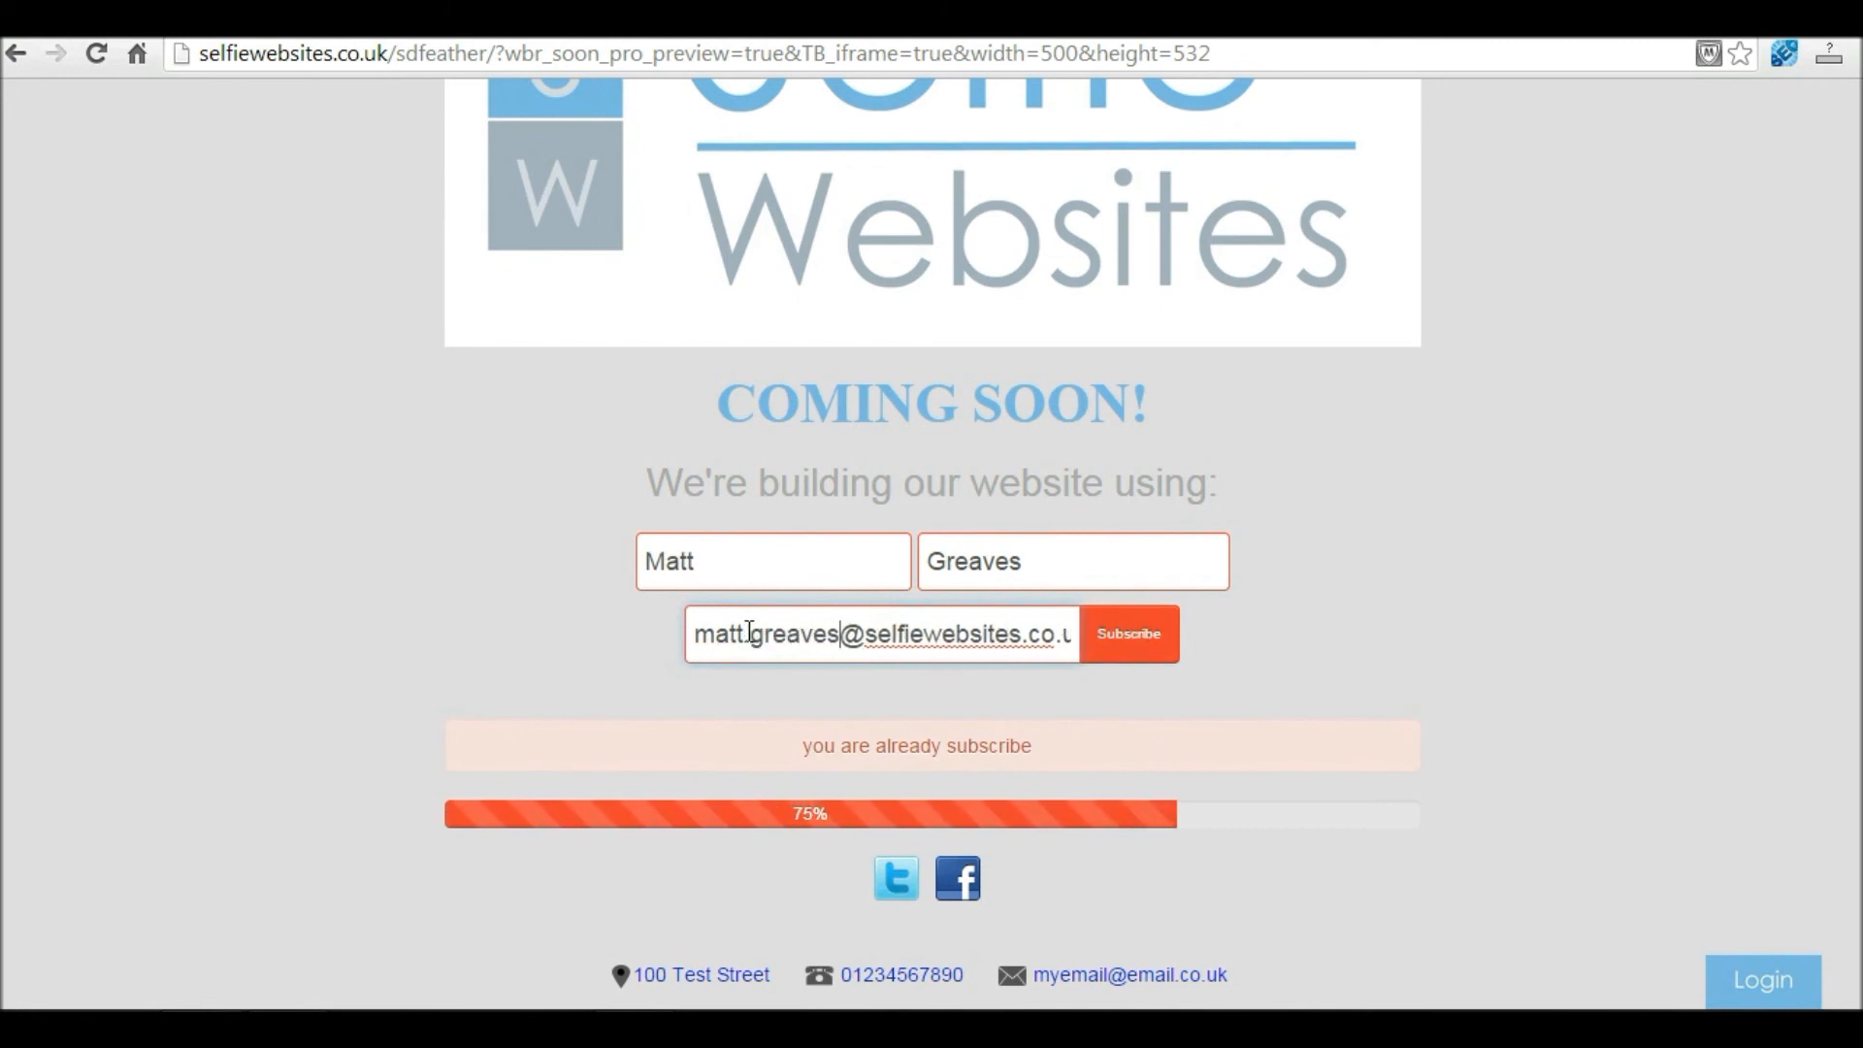
pyautogui.click(1130, 638)
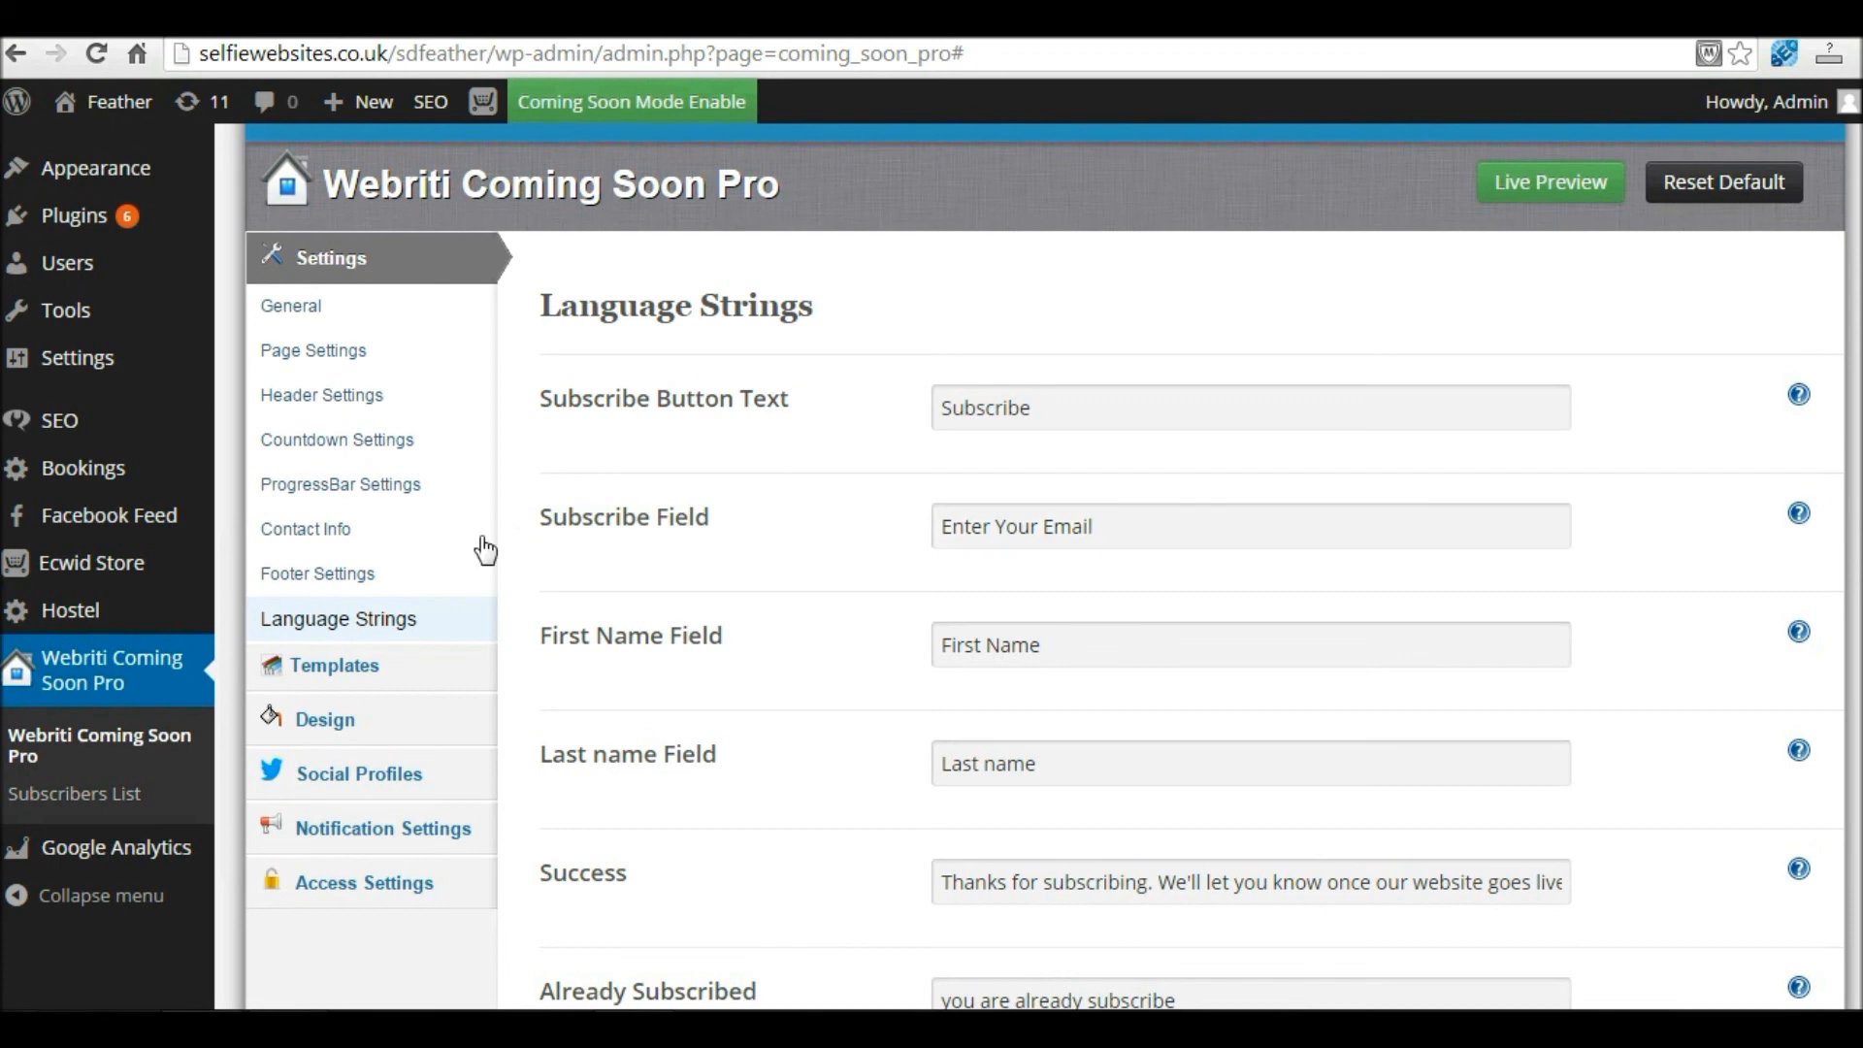
# Step: Browse the Templates page showing the activated Default template and Template2
pyautogui.click(363, 668)
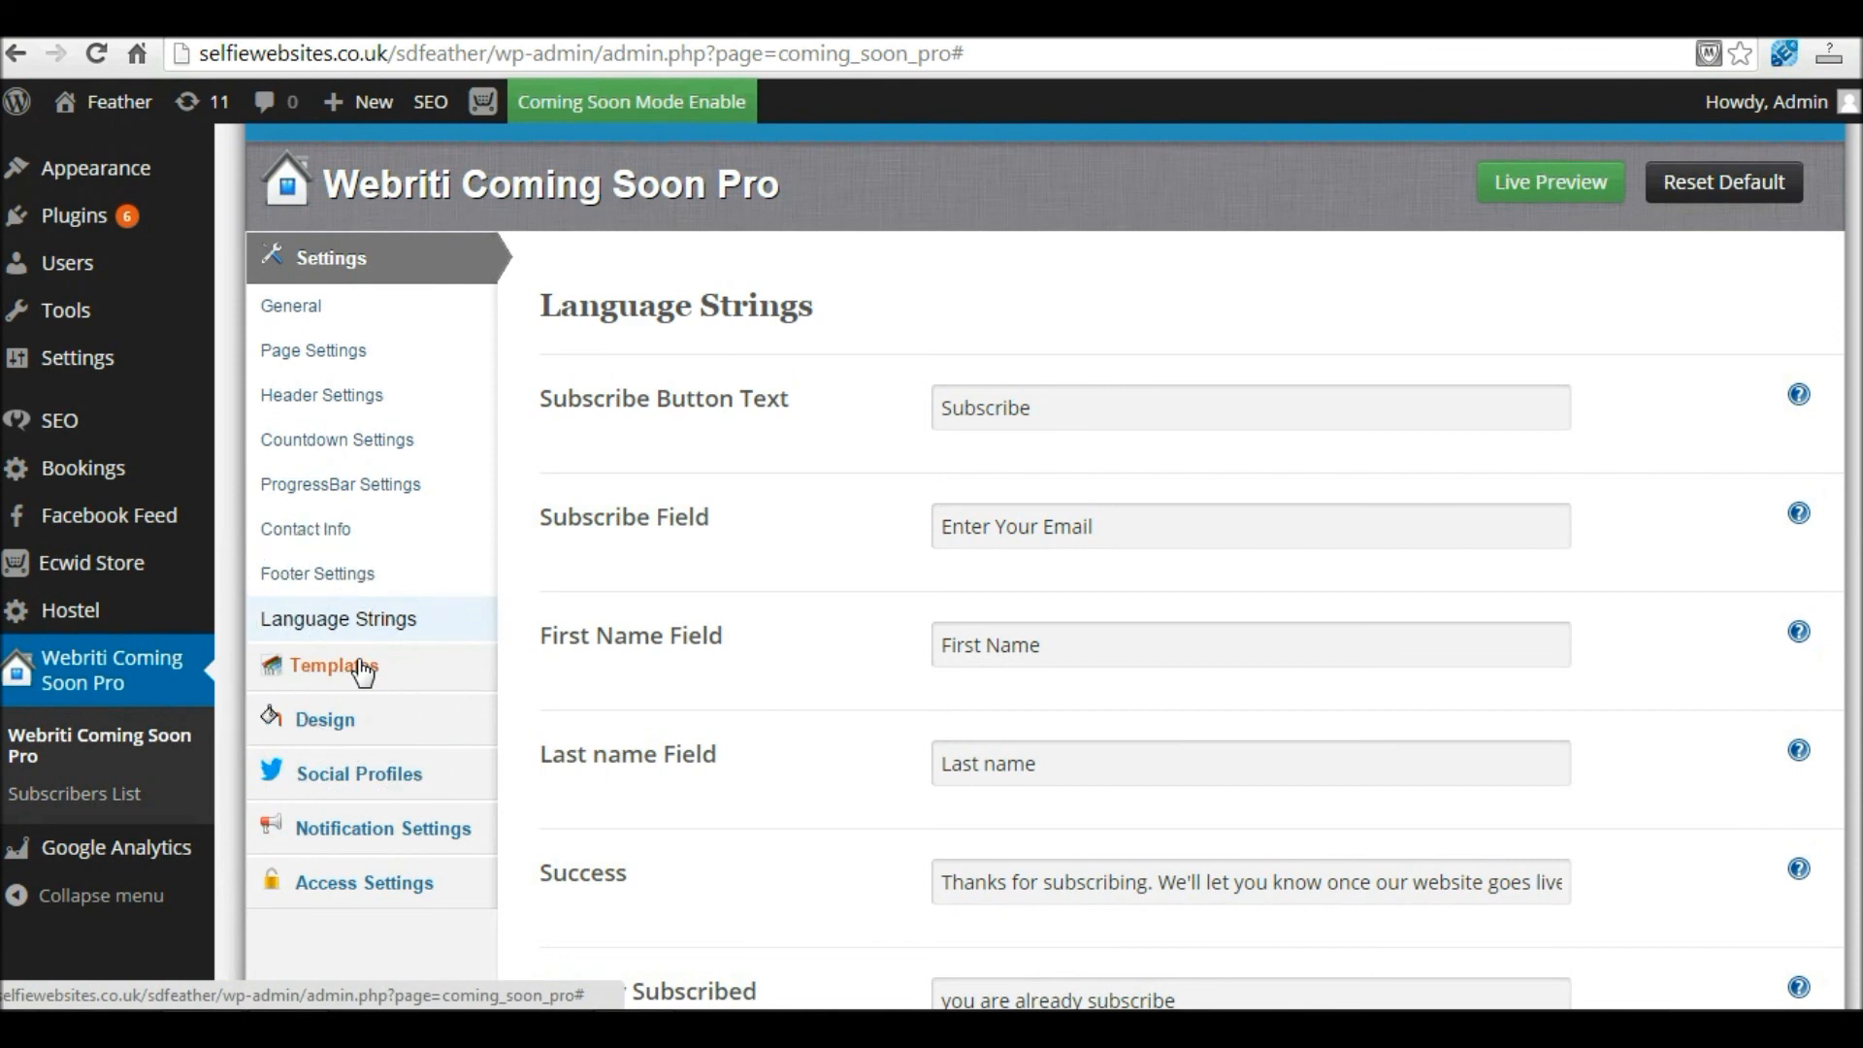
pyautogui.scroll(-1, 366, 669)
pyautogui.scroll(-4, 1177, 442)
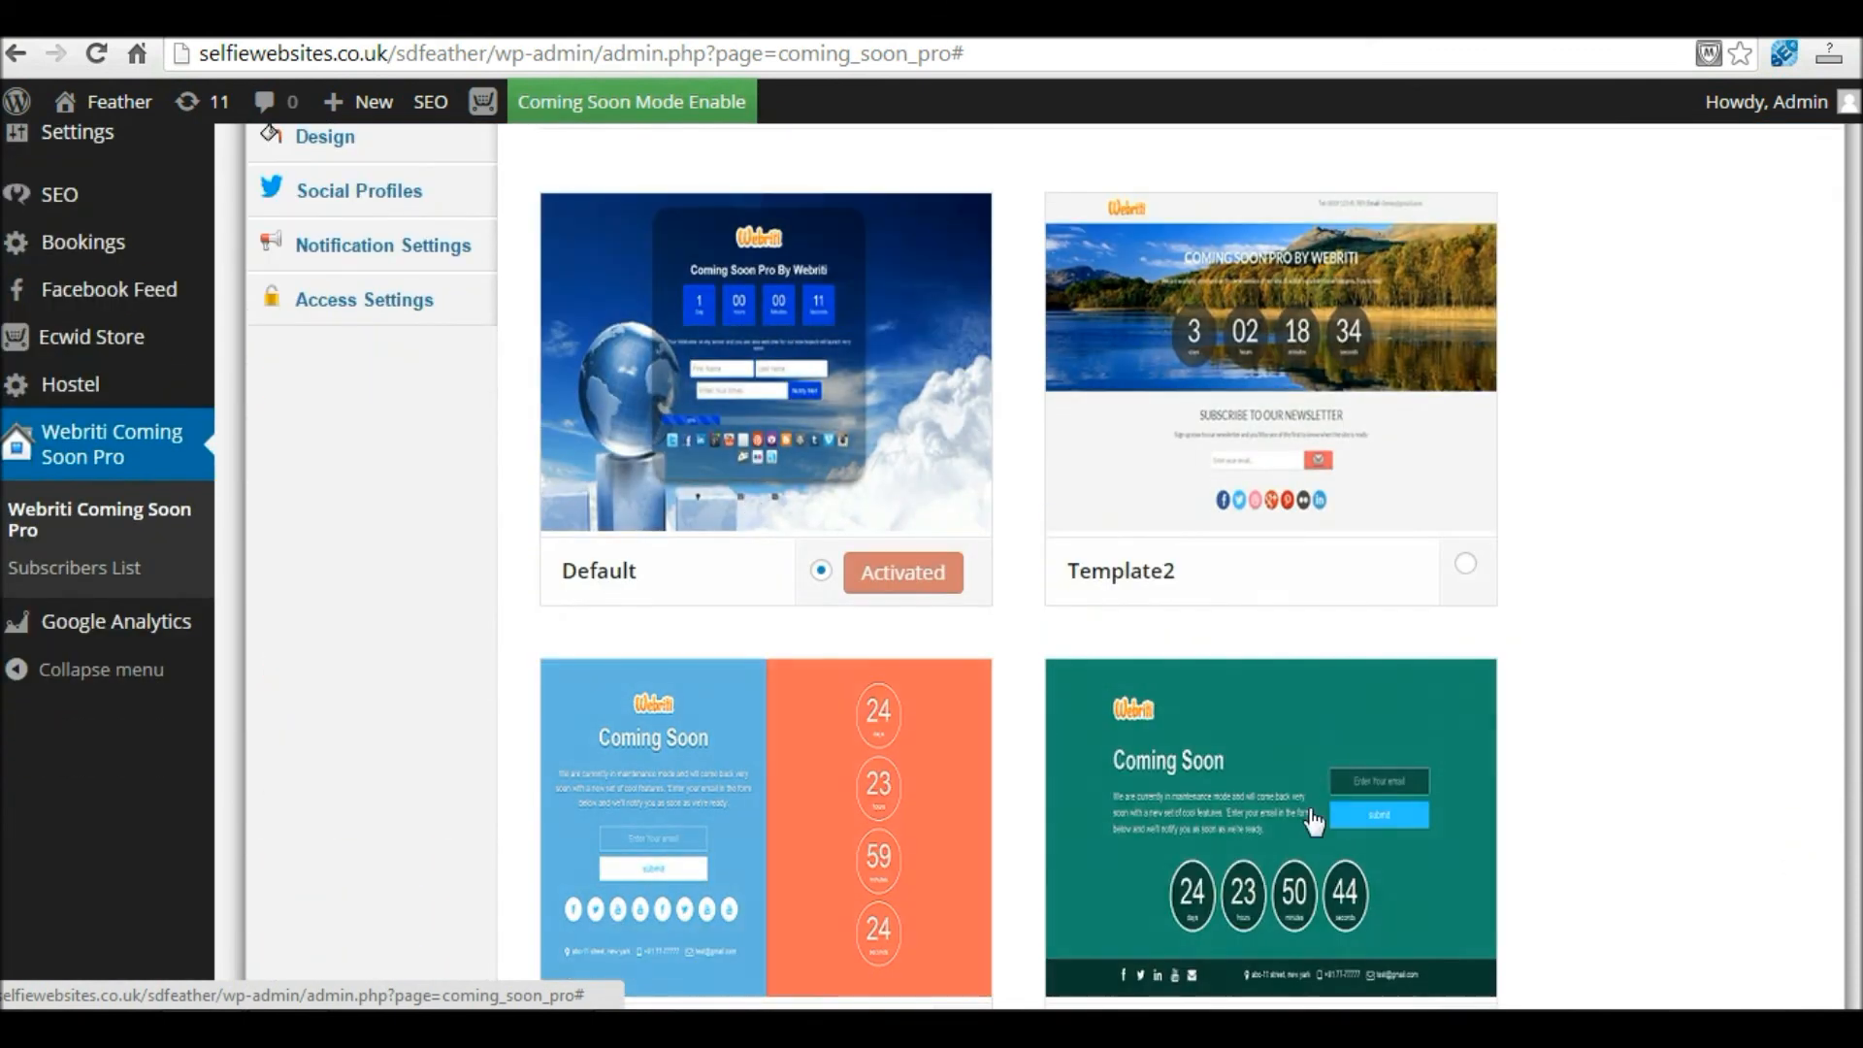
pyautogui.scroll(-2, 1354, 762)
pyautogui.scroll(4, 1352, 759)
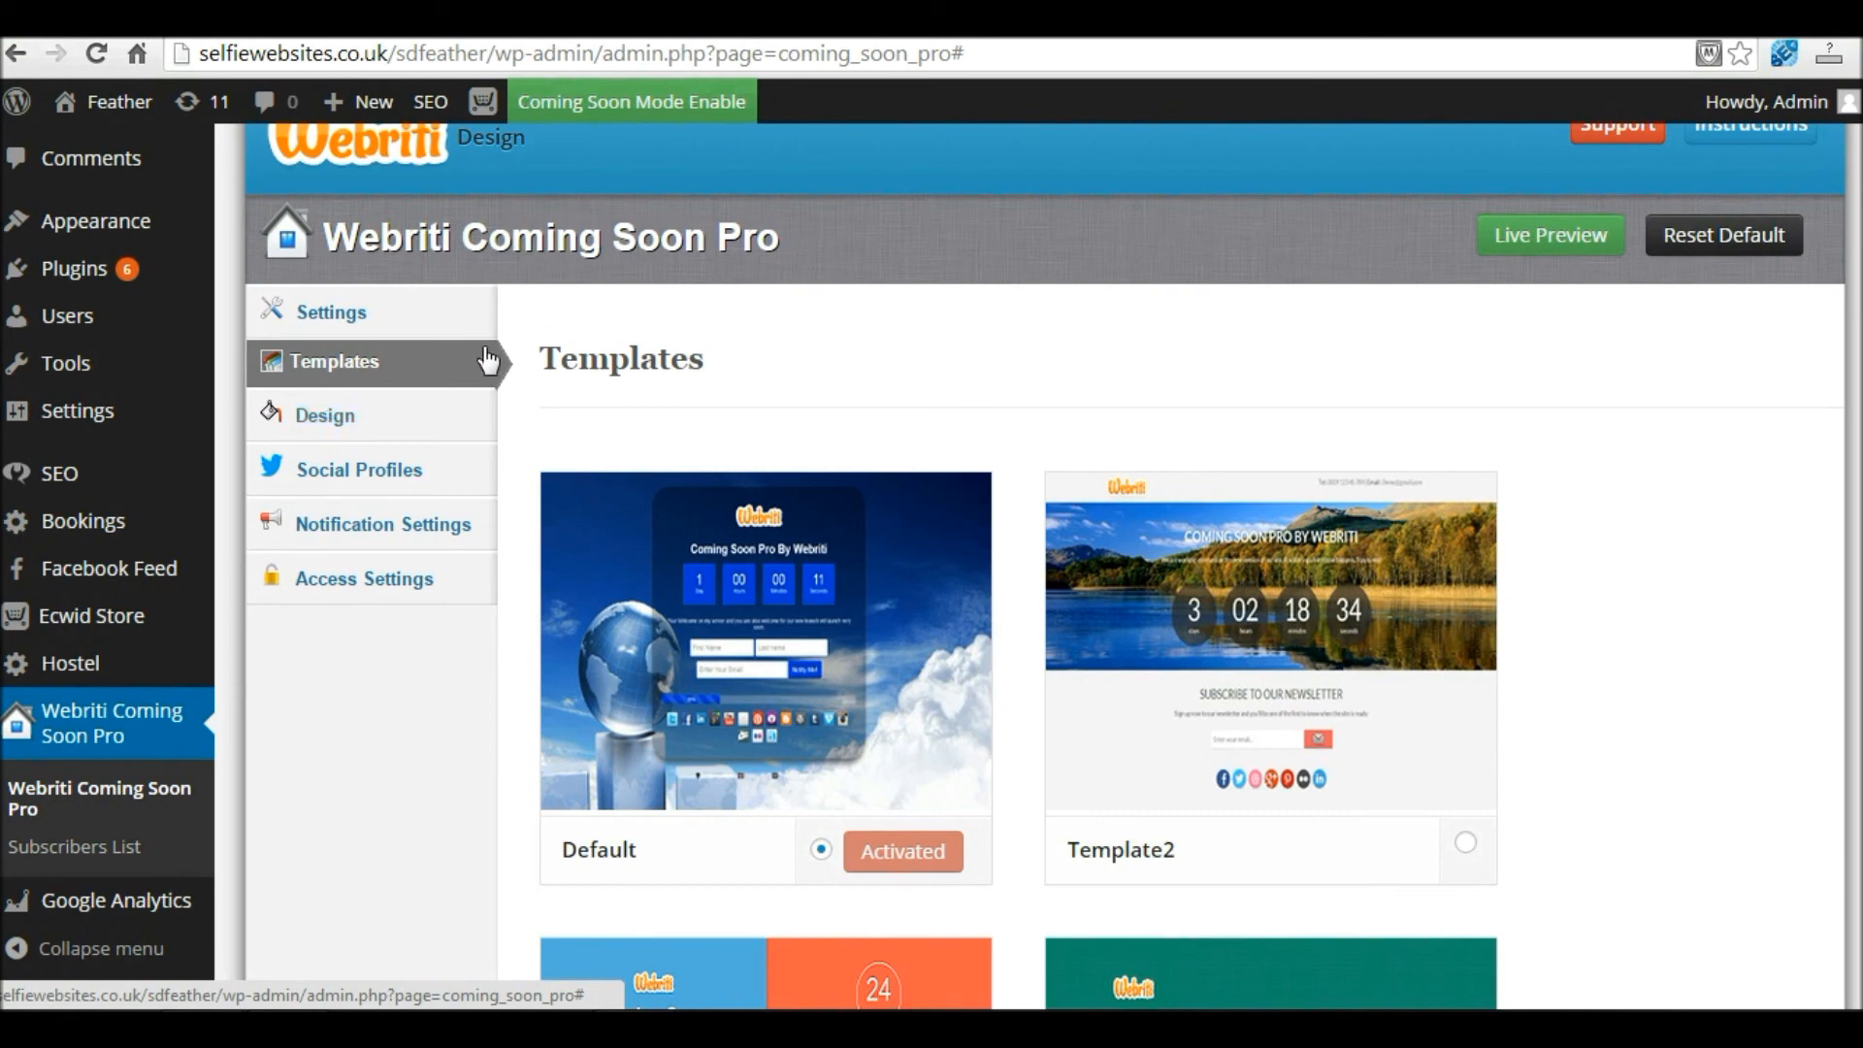
# Step: Set the Coming Soon Pro status to Disabled in General settings
pyautogui.click(355, 326)
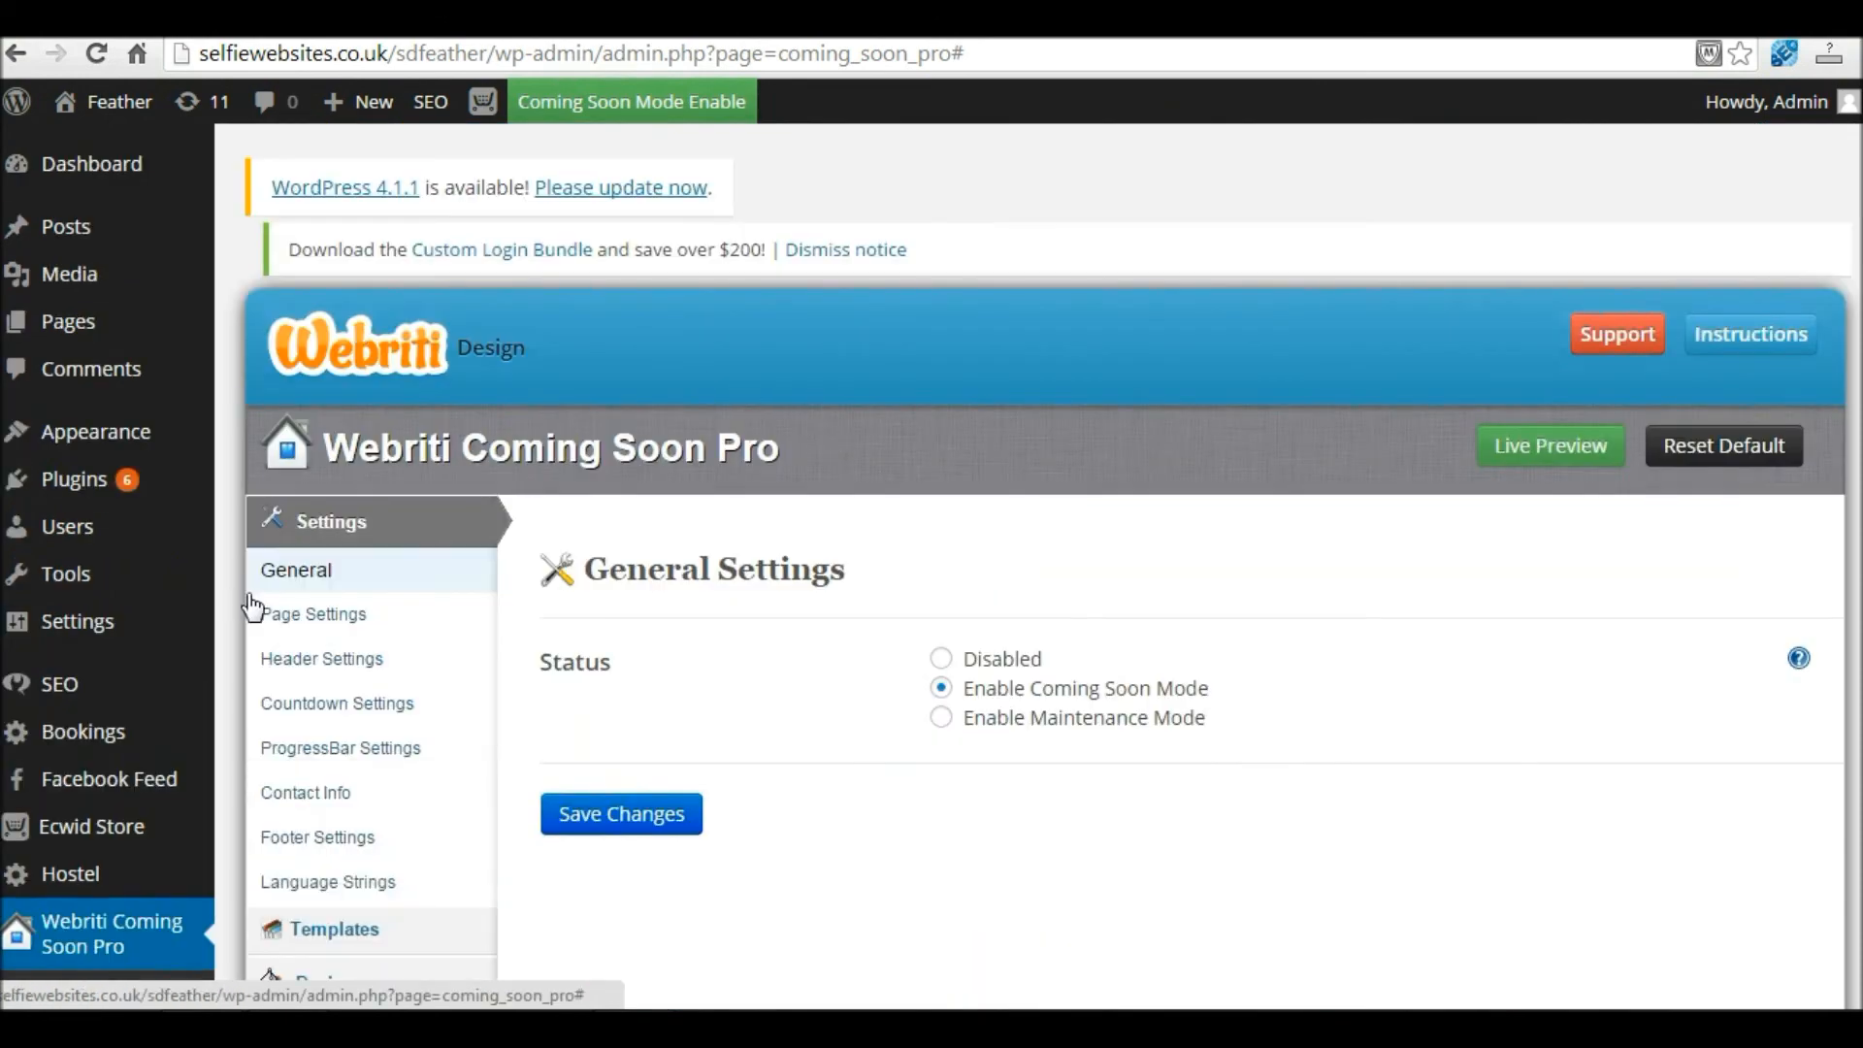
pyautogui.scroll(-3, 783, 582)
pyautogui.click(940, 379)
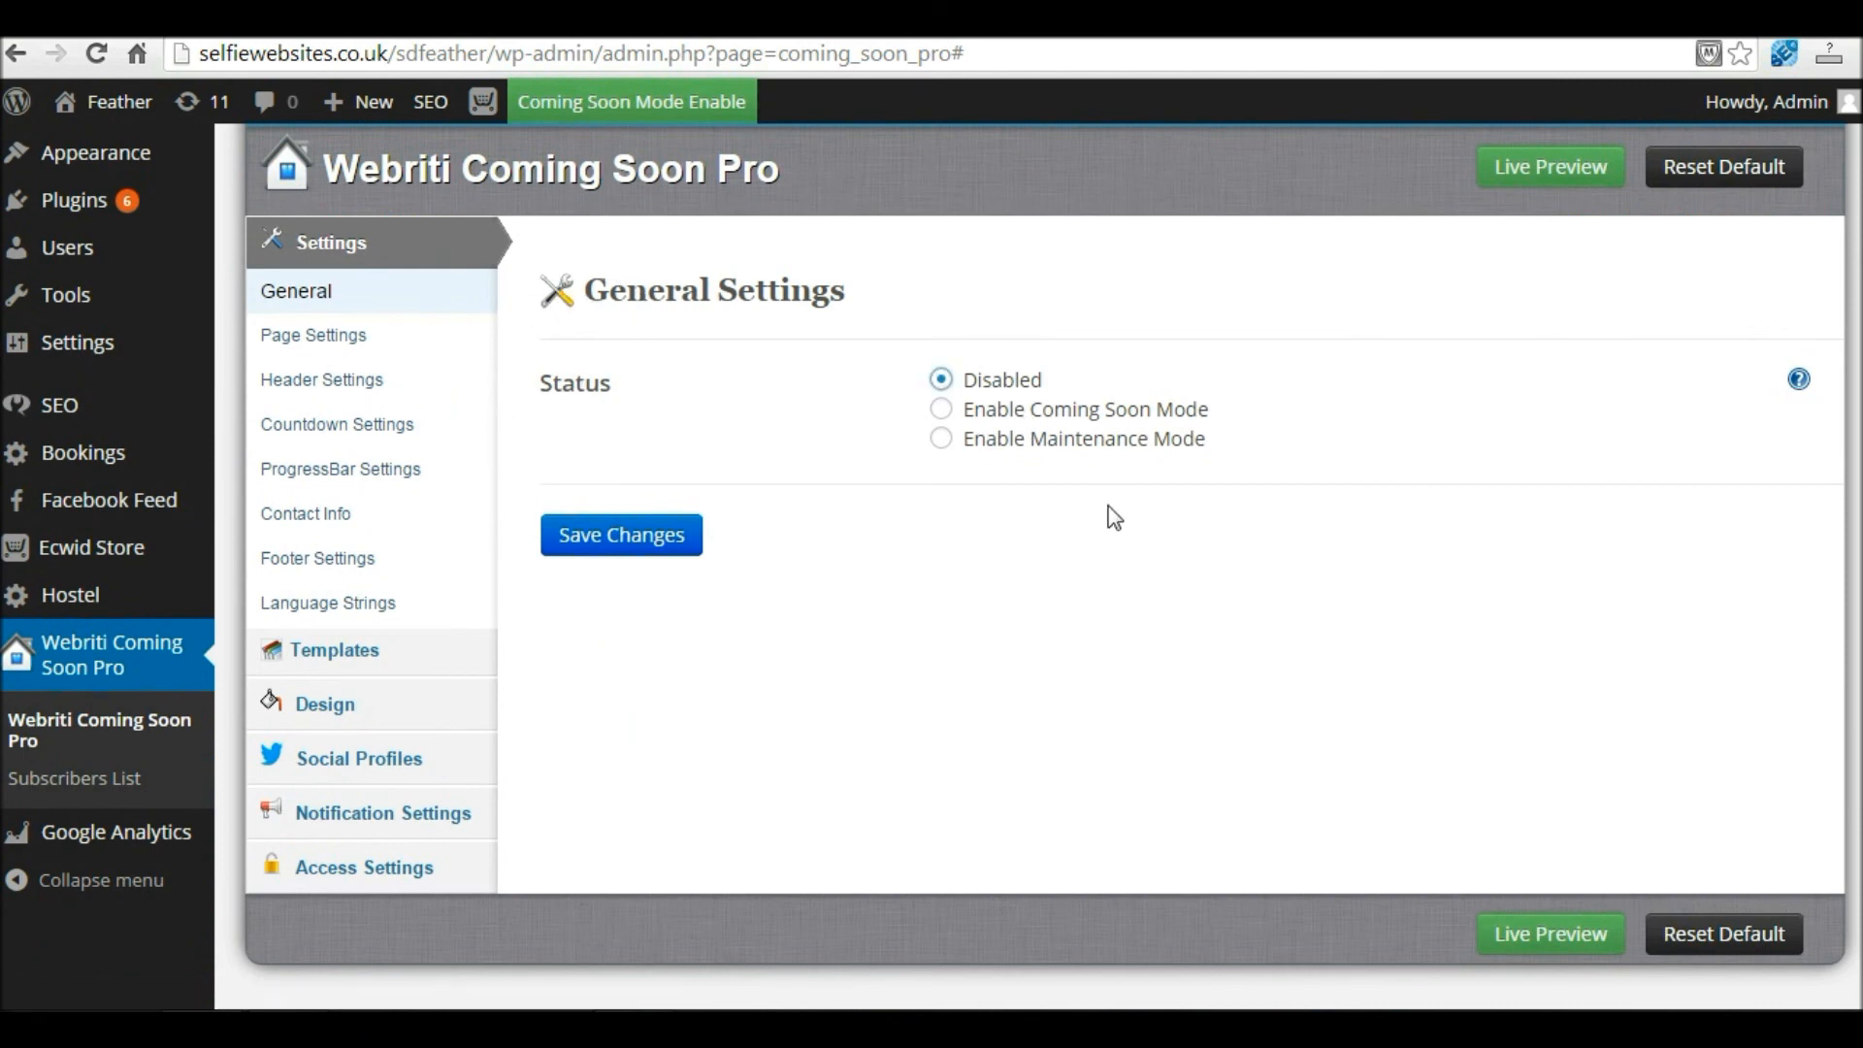